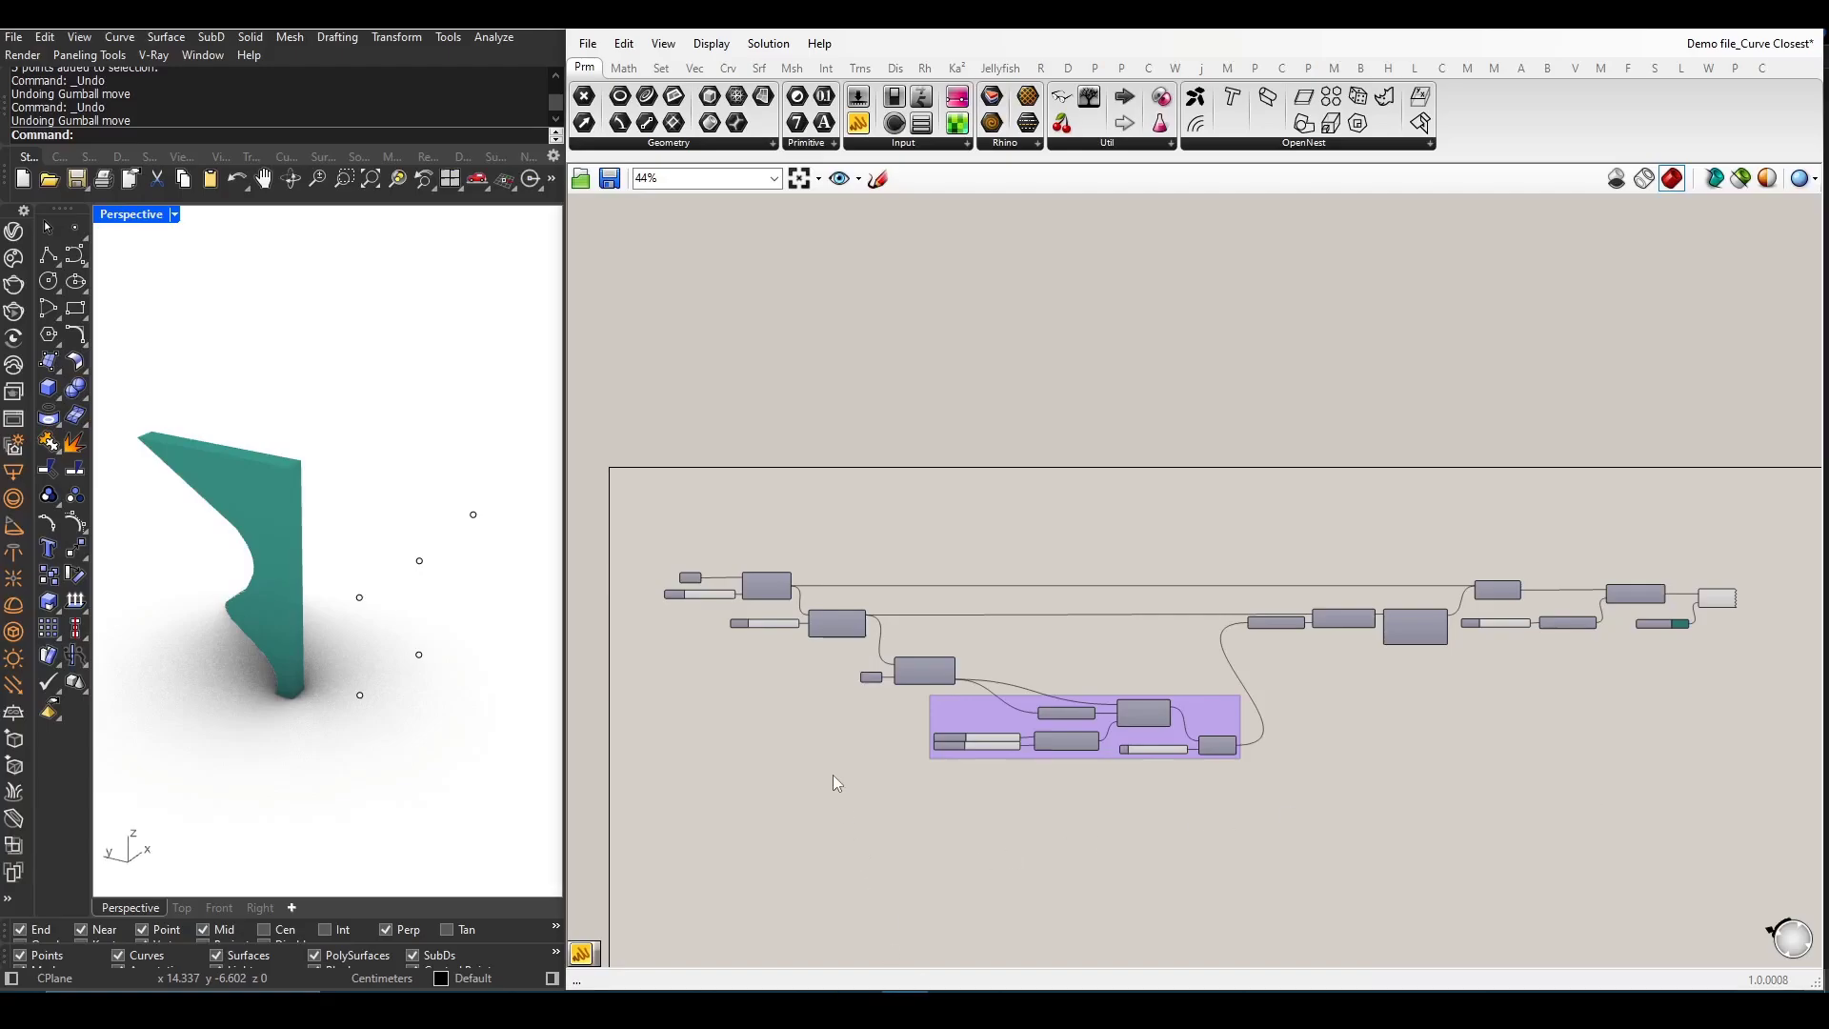
scroll(821, 676, "up", 2)
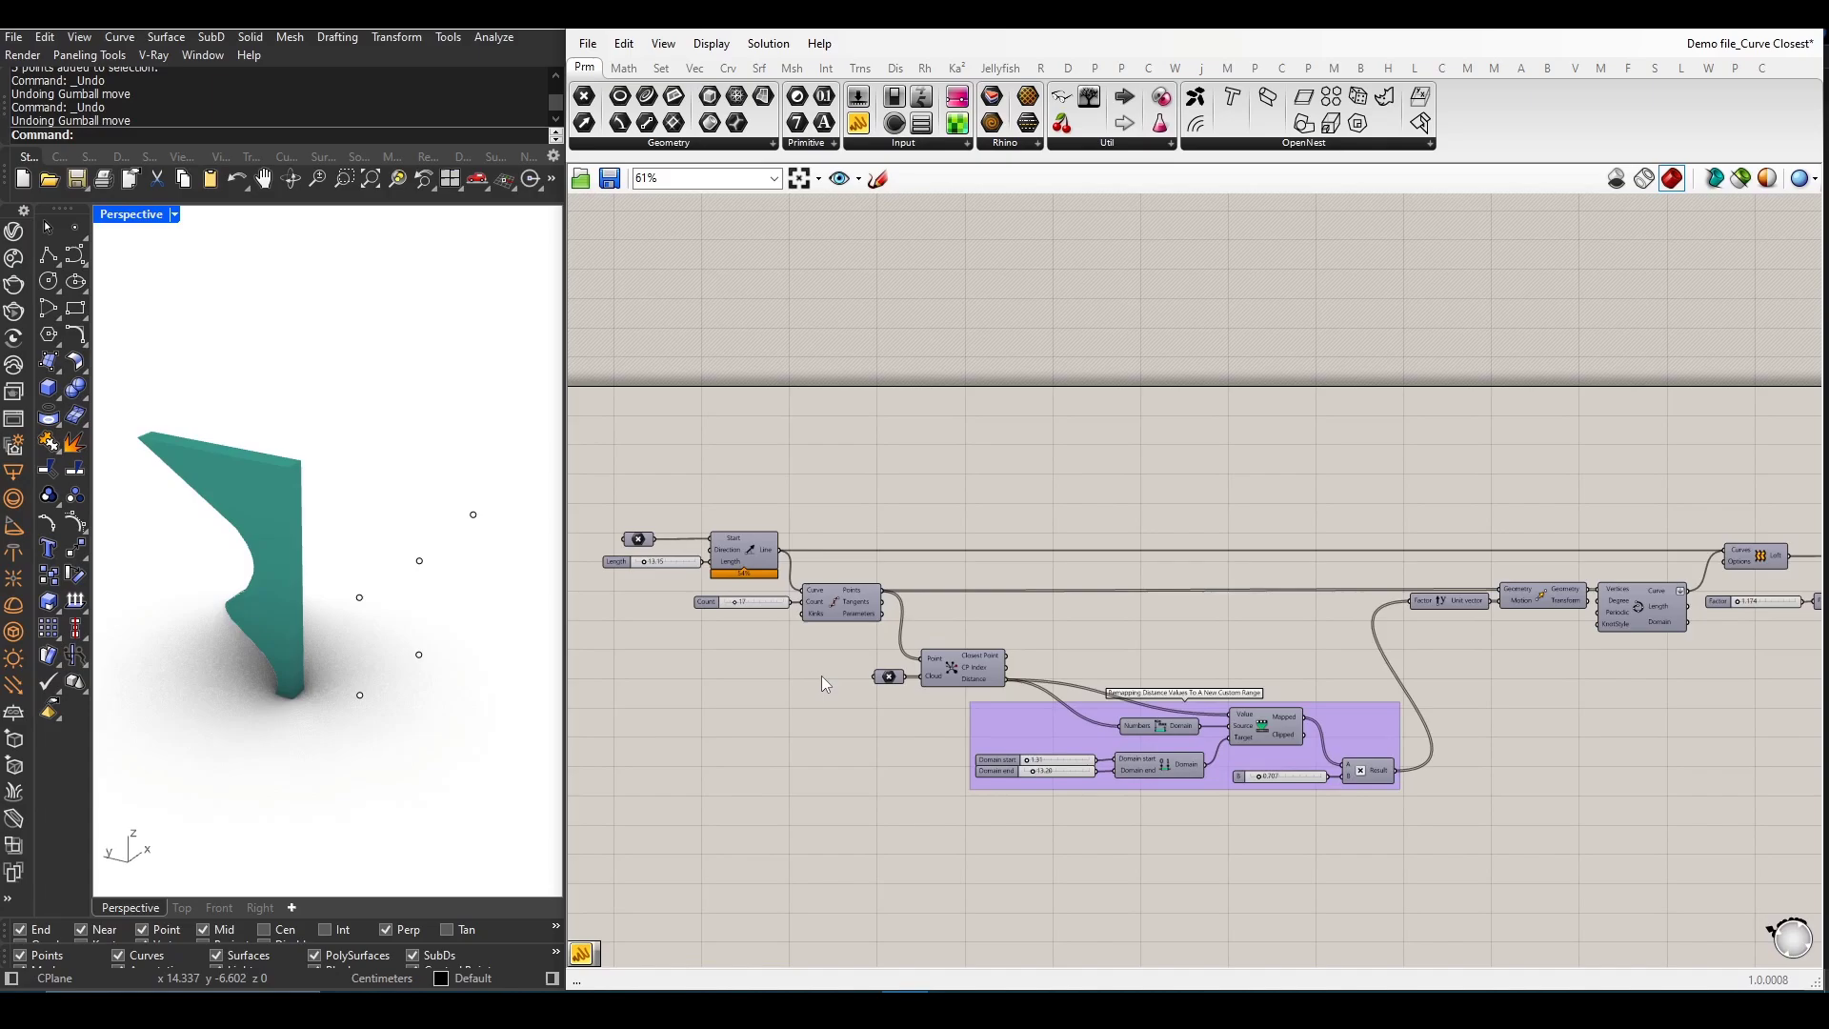
scroll(822, 680, "down", 1)
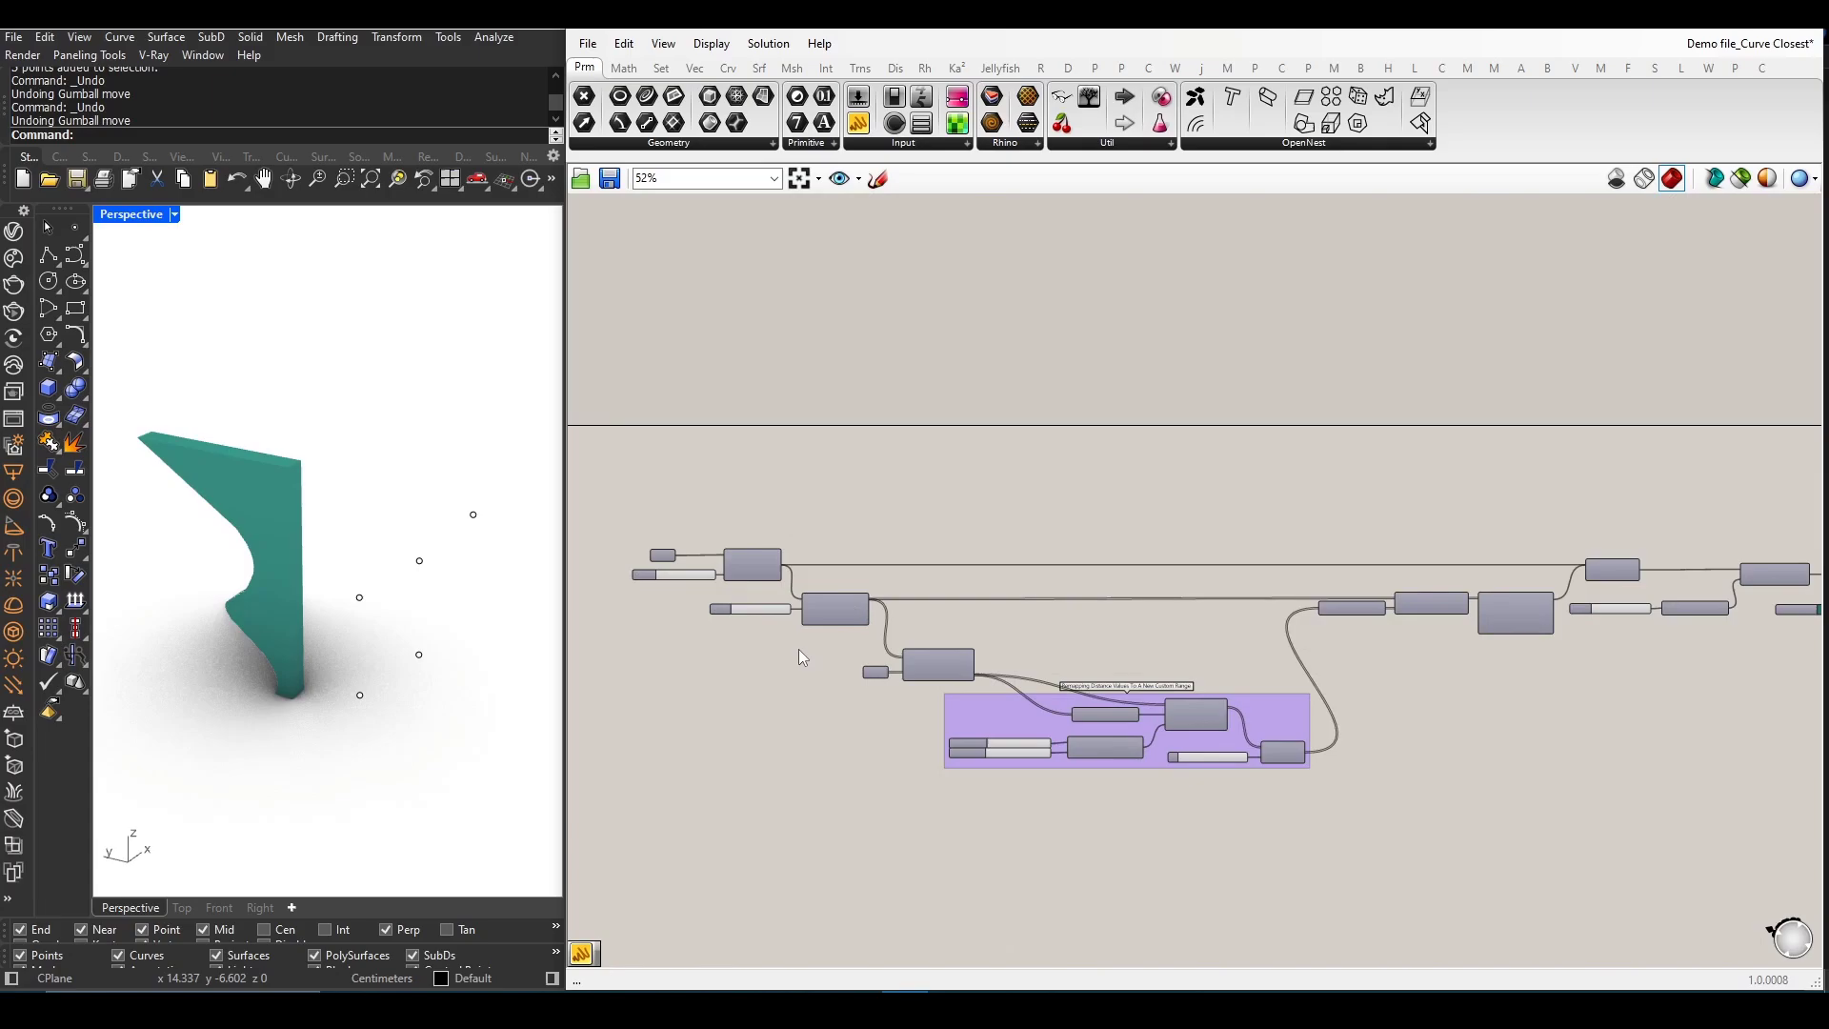
- Enable the disabled Line component so the wall's straight edge line appears
right_click_drag(824, 696, 745, 673)
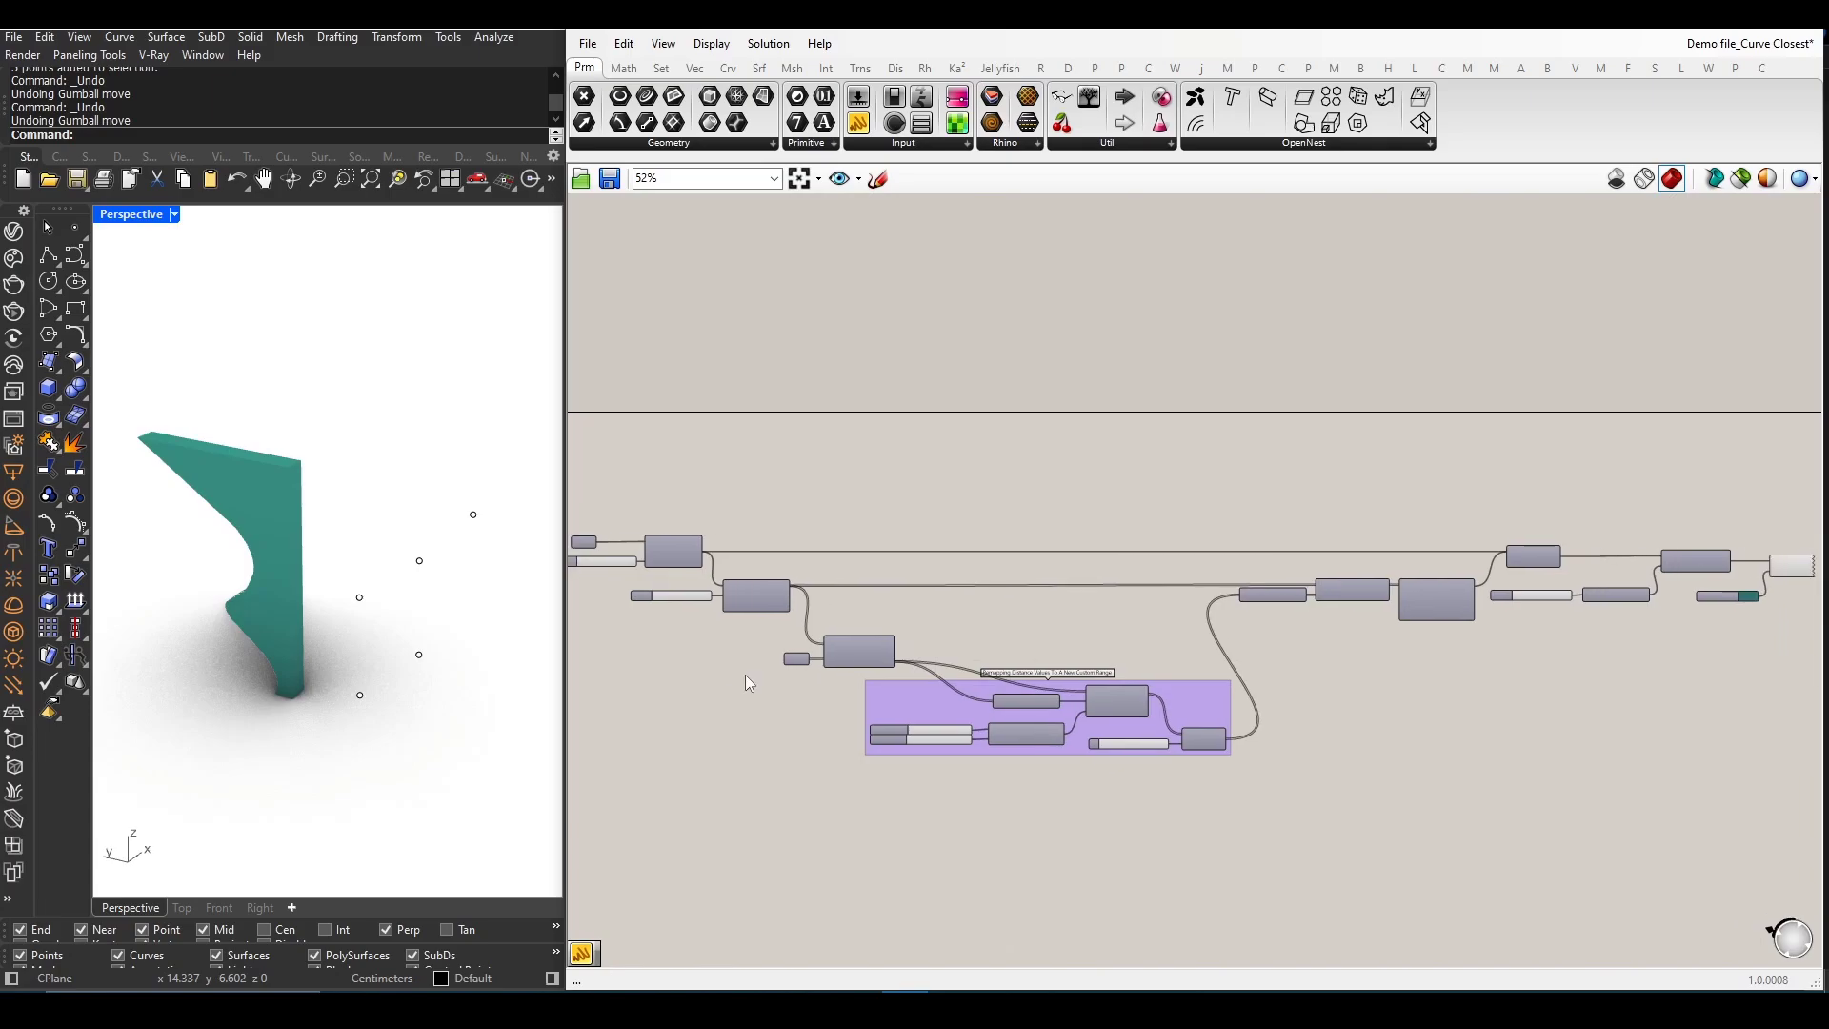
scroll(745, 675, "up", 1)
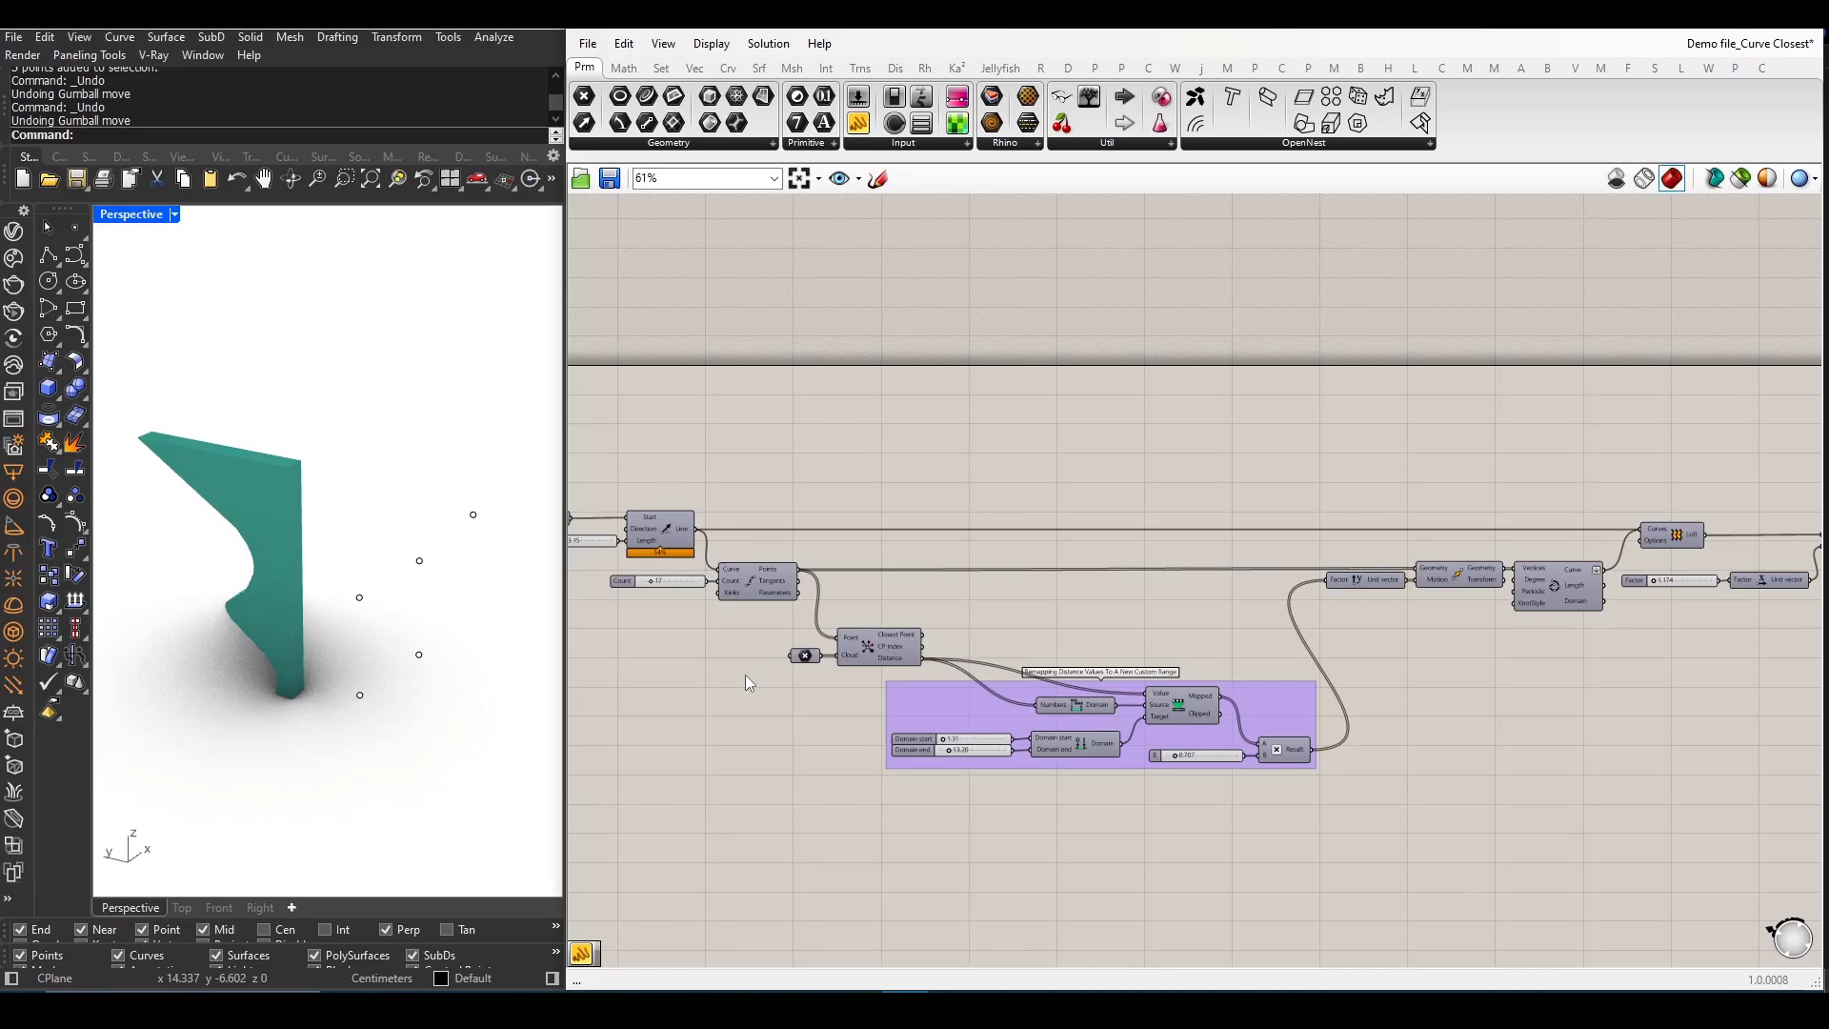
scroll(749, 673, "down", 1)
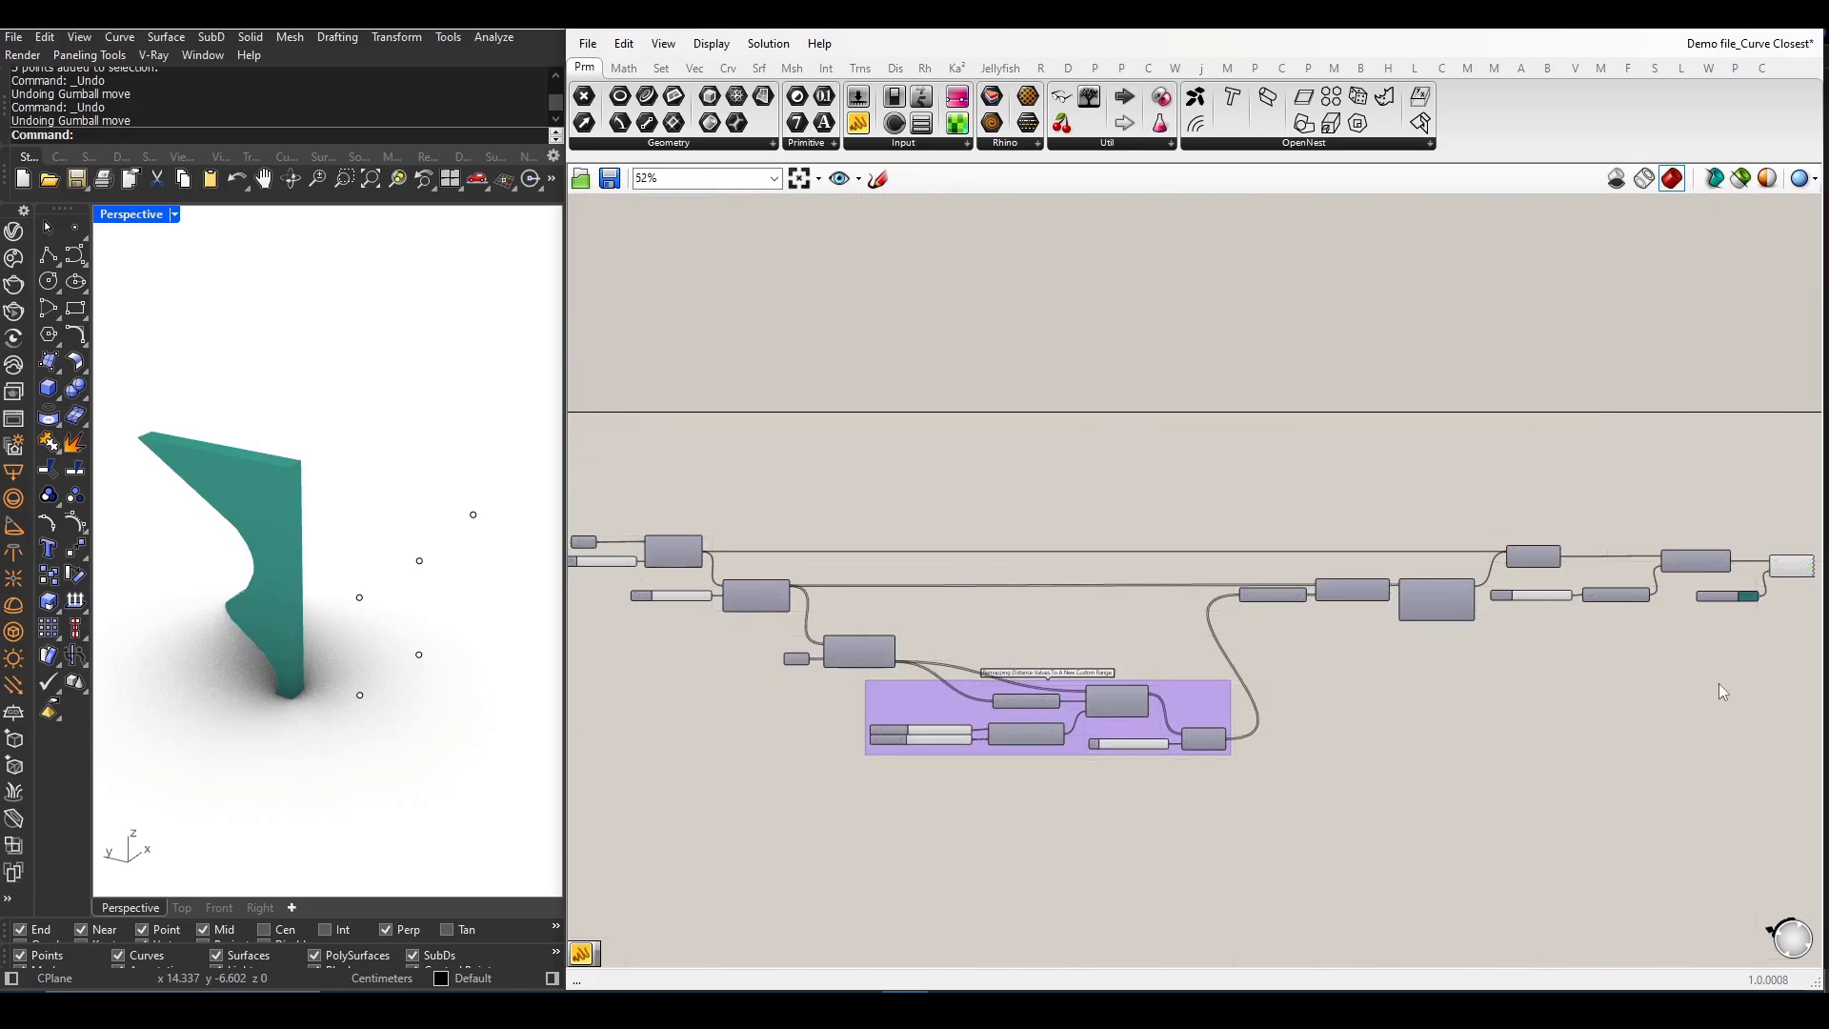
right_click_drag(750, 521, 768, 509)
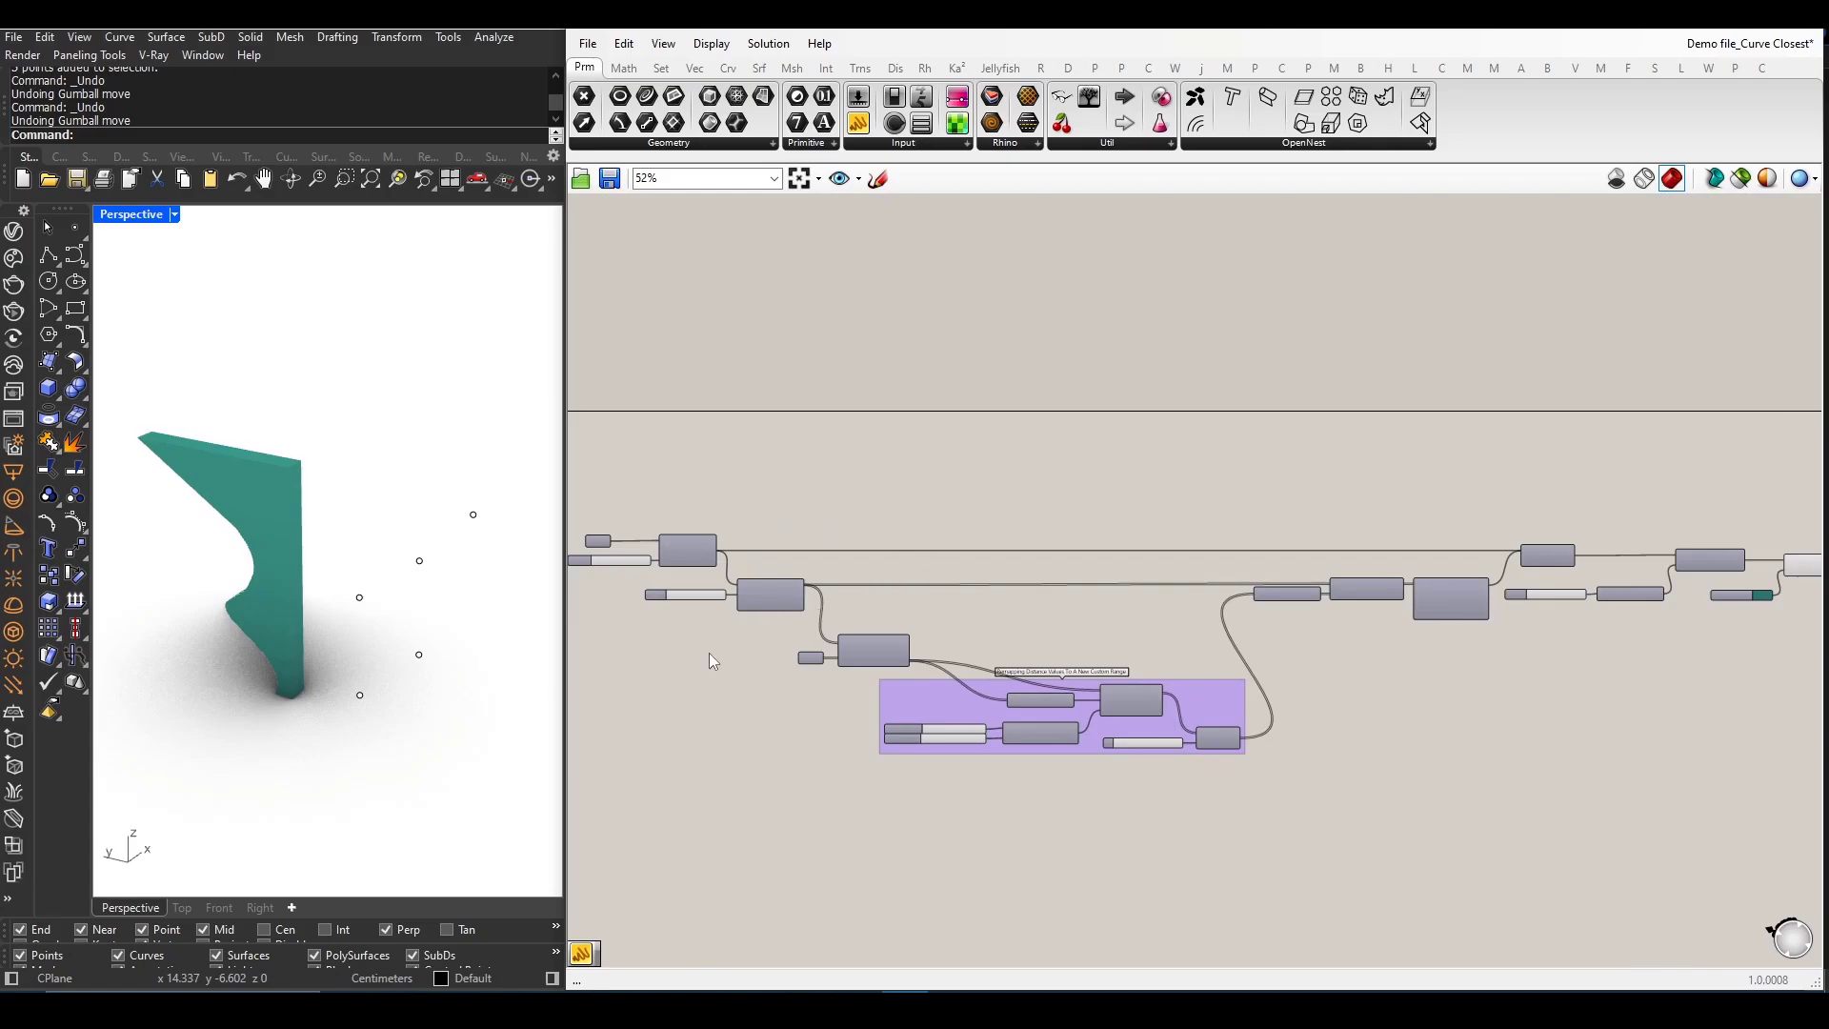
right_click_drag(719, 645, 753, 648)
right_click_drag(396, 643, 409, 600)
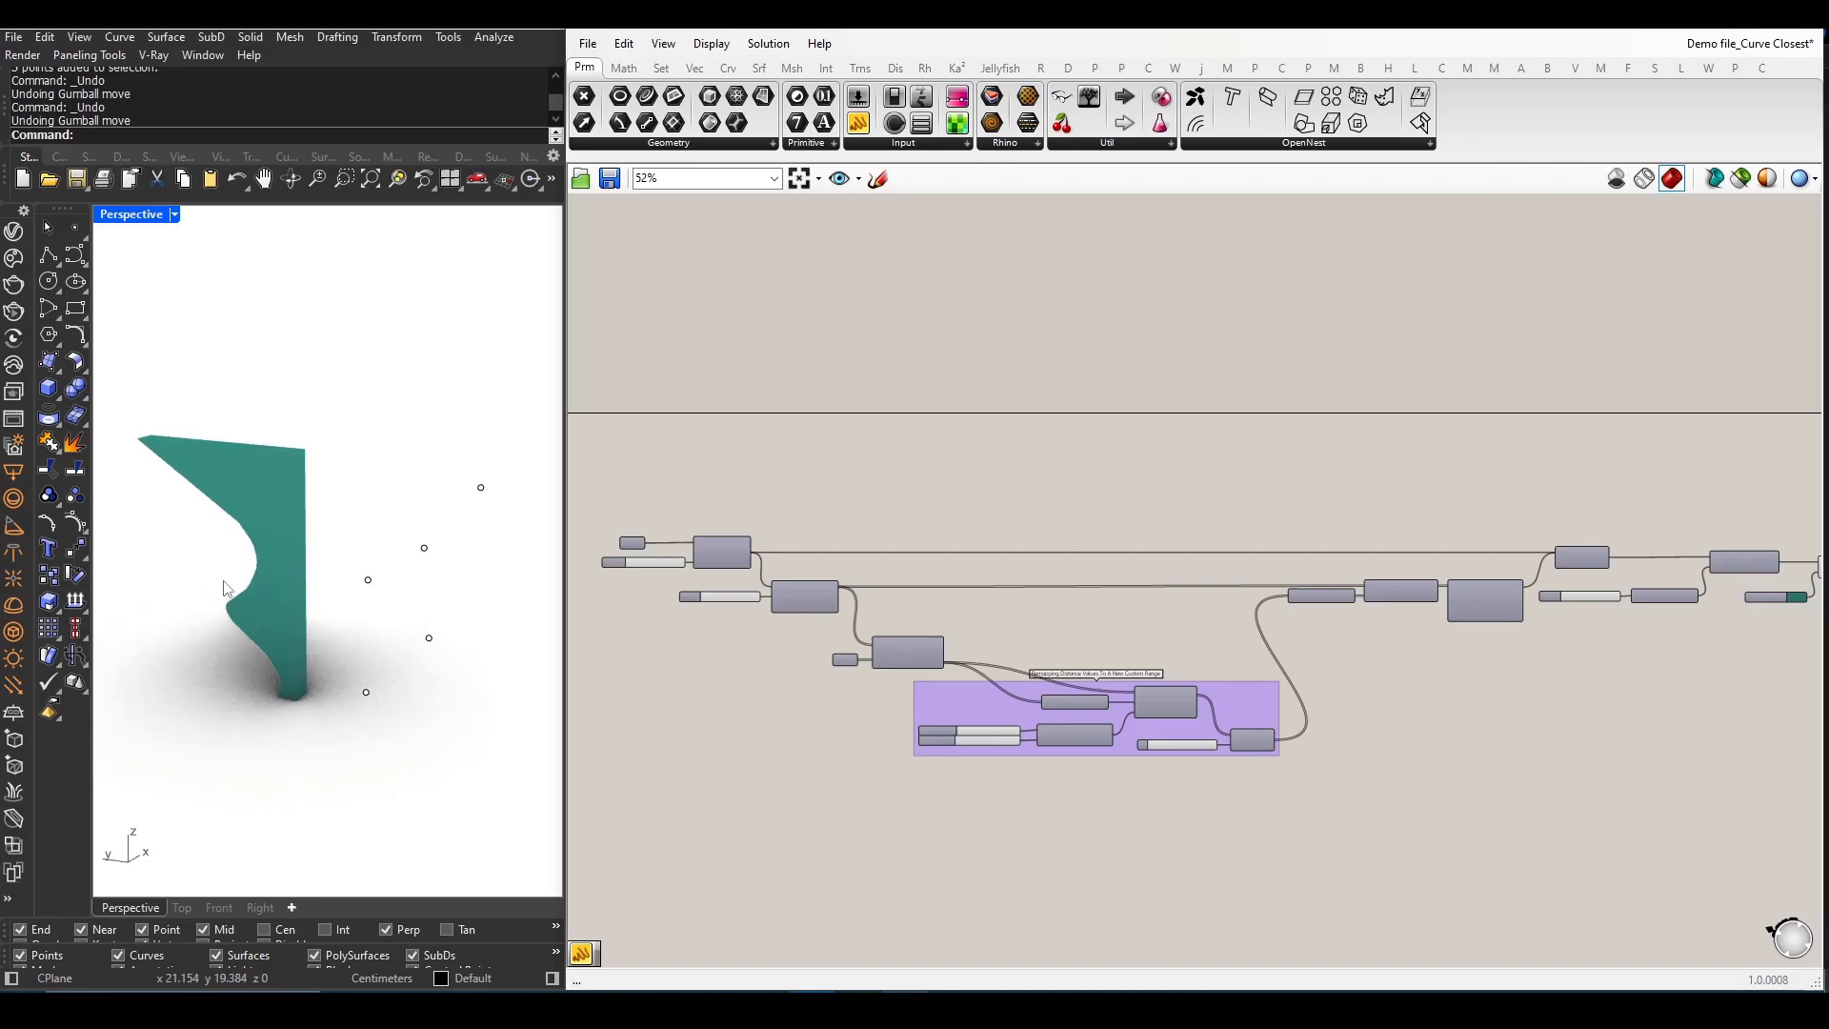
right_click_drag(225, 587, 306, 585)
scroll(697, 550, "up", 3)
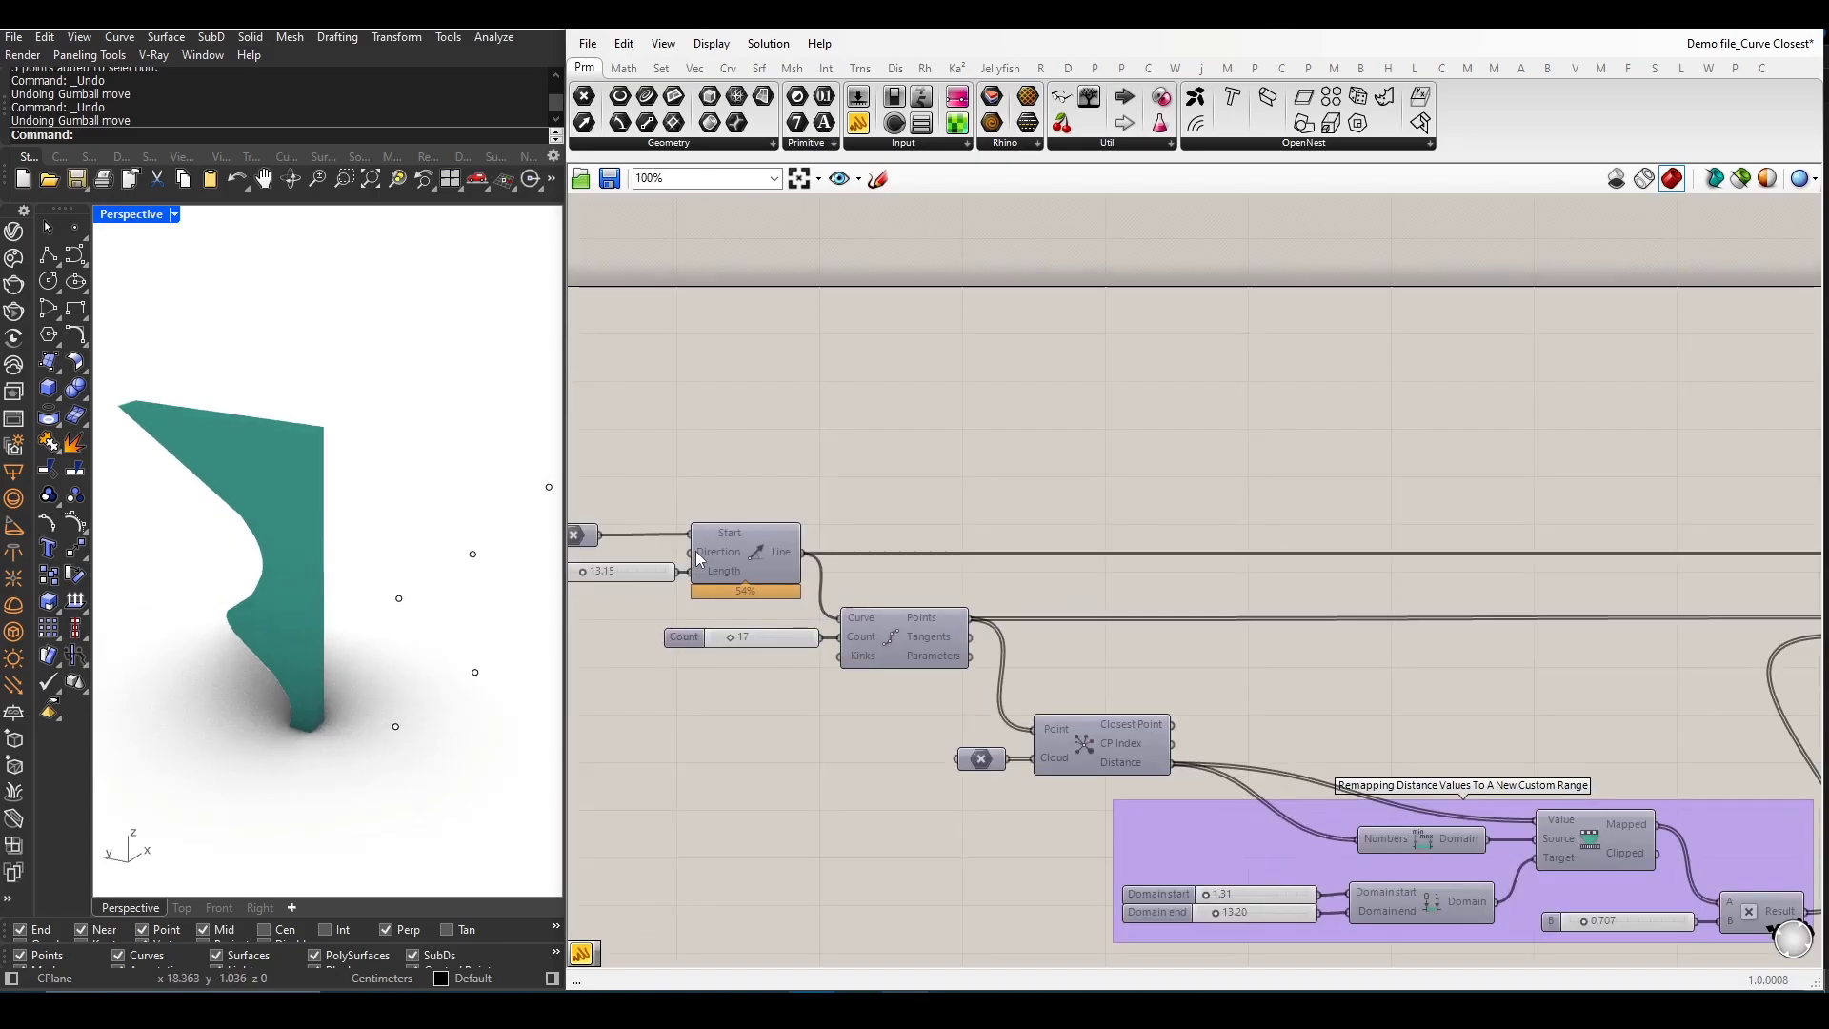
right_click(754, 560)
left_click(786, 616)
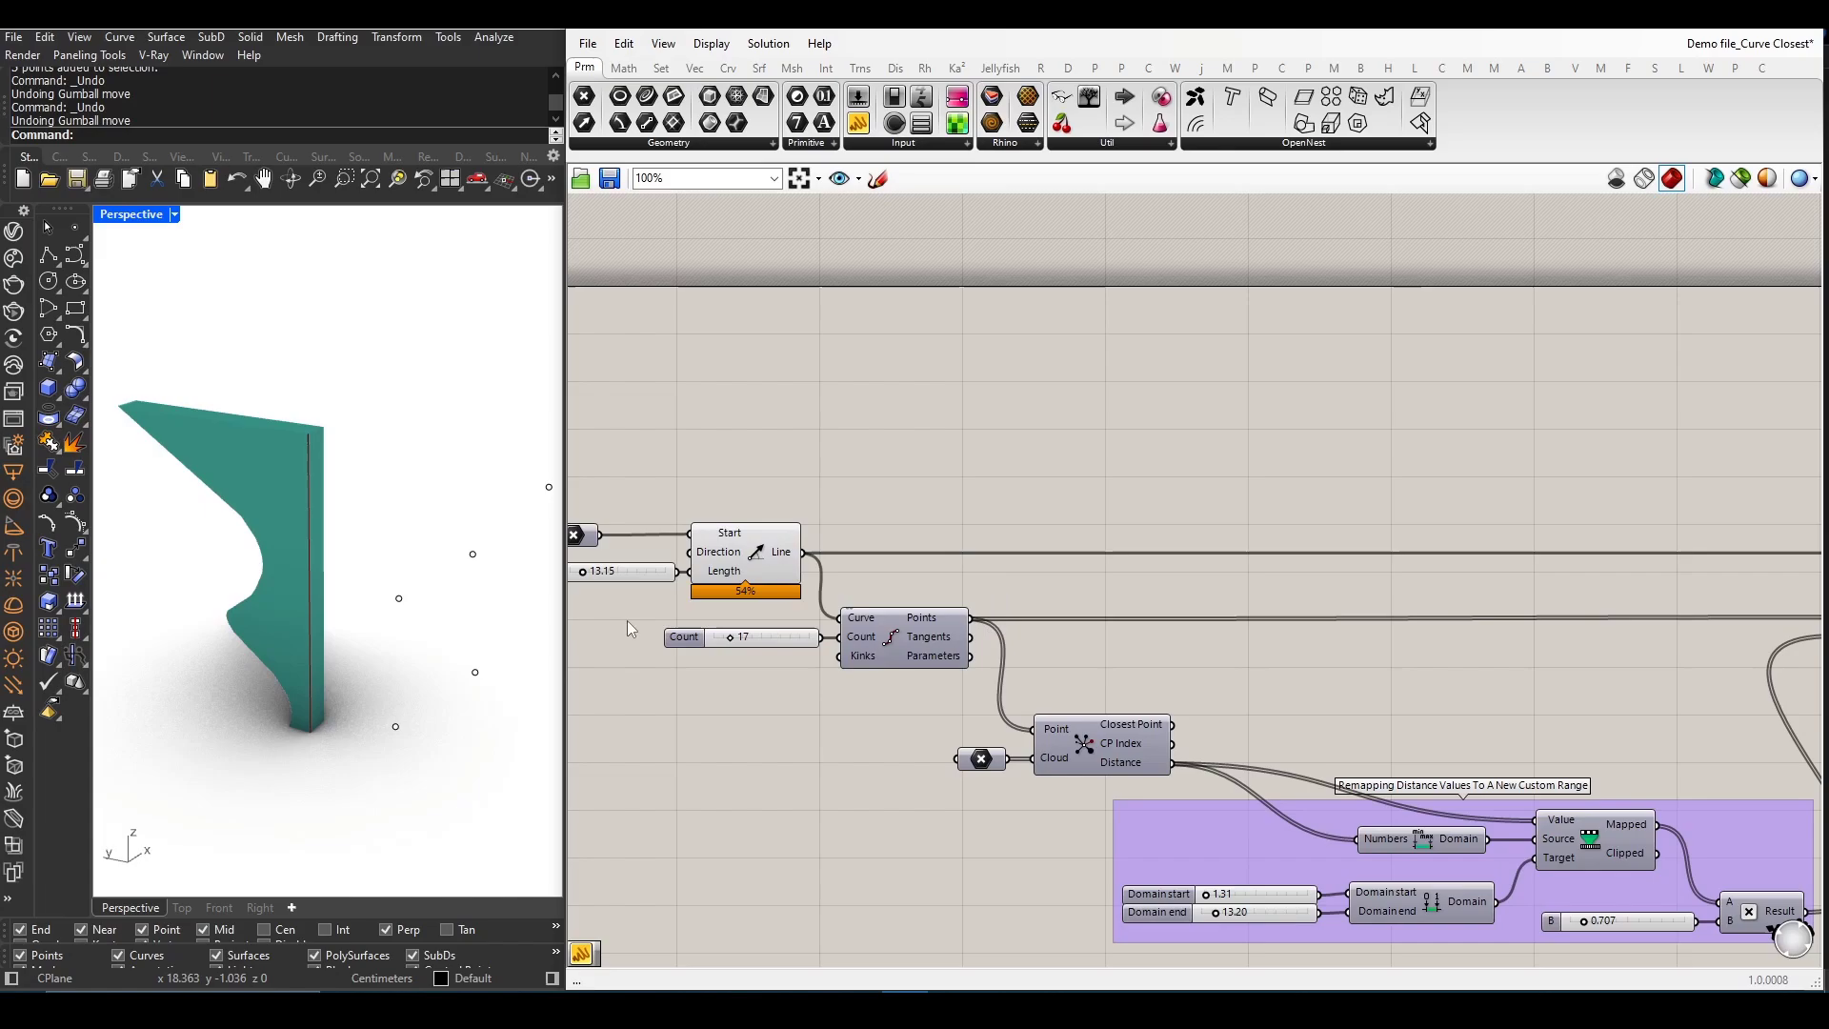
- Preview the Divide Curve points and raise the division count with the Count slider
right_click(907, 635)
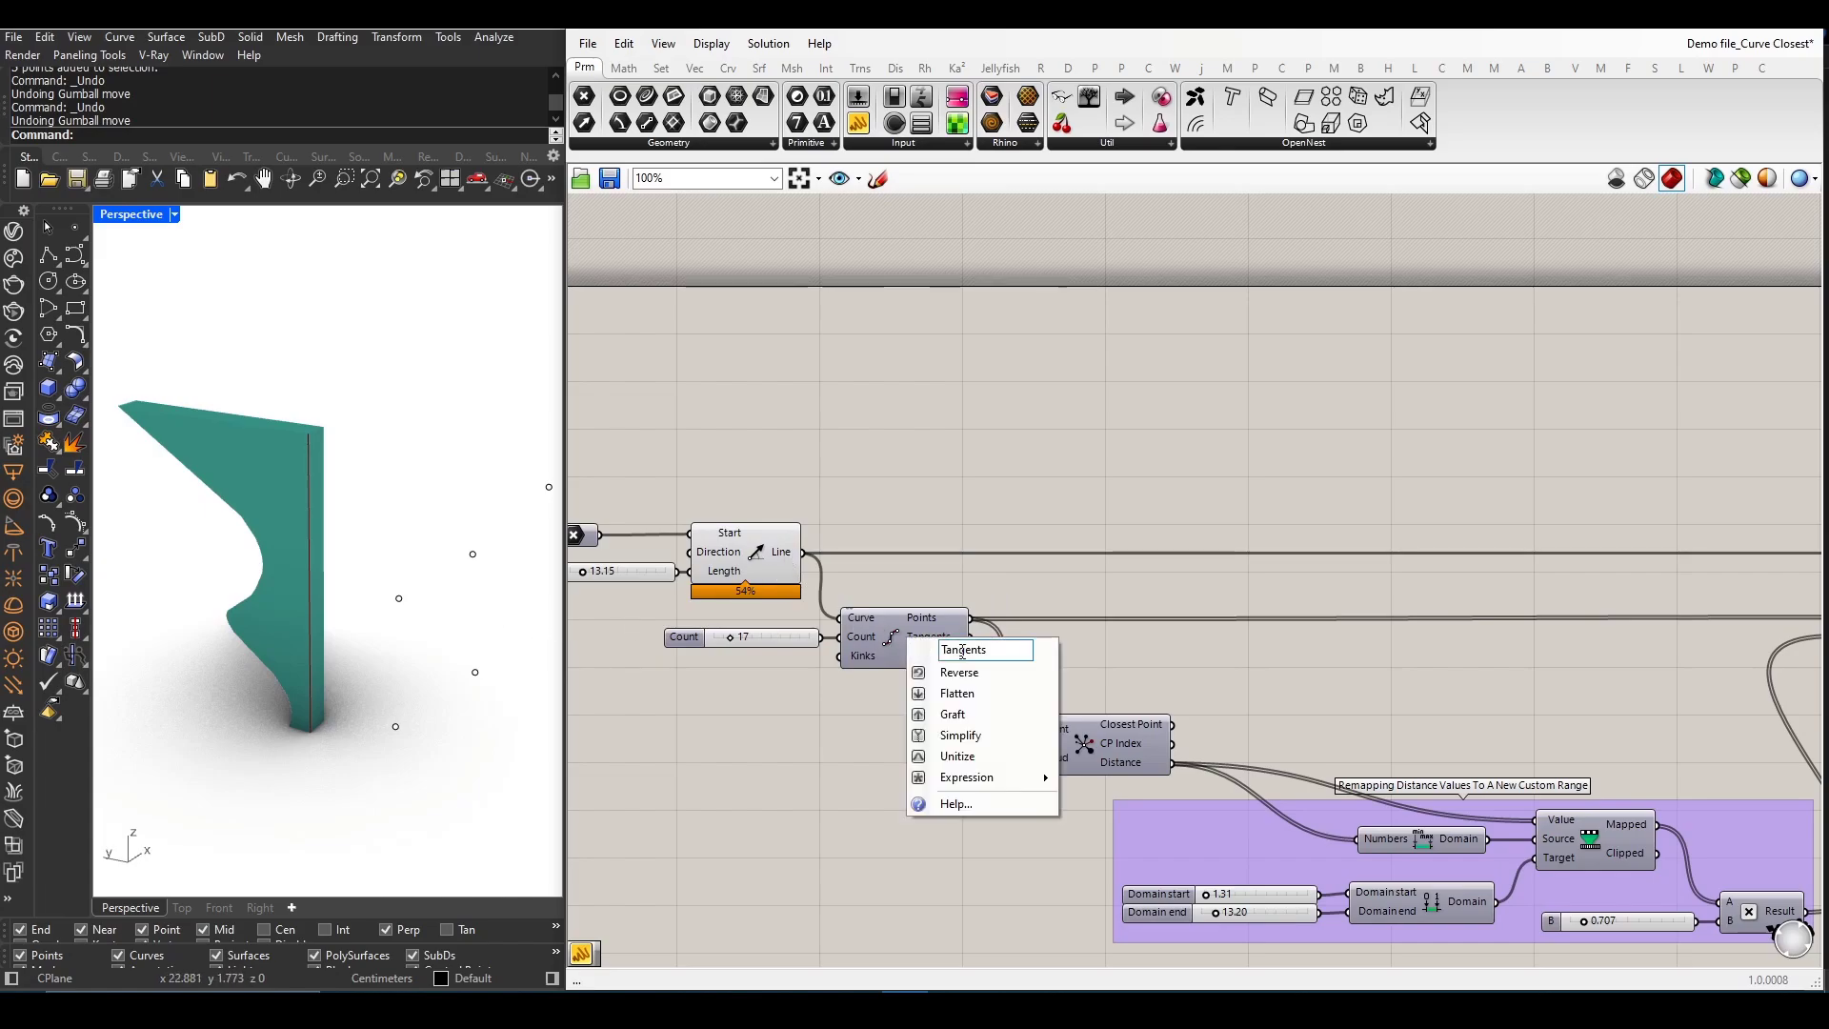
left_click(841, 702)
right_click(876, 643)
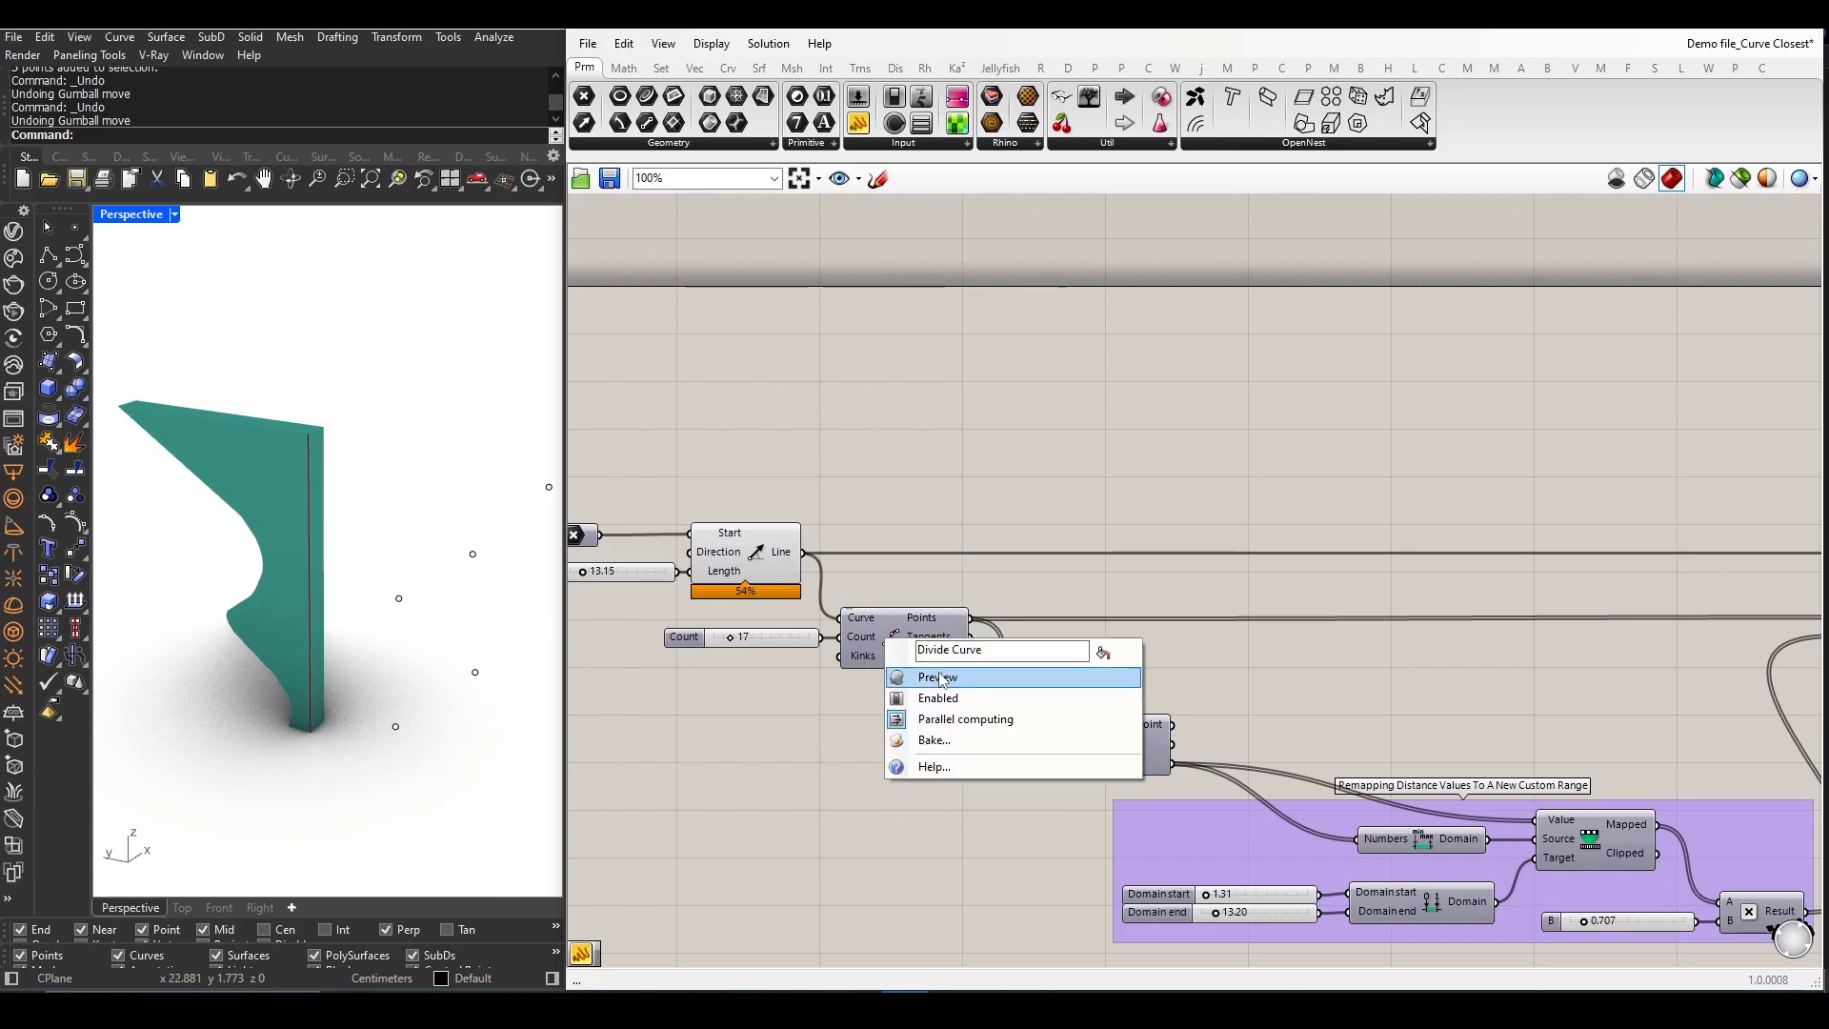
left_click(916, 678)
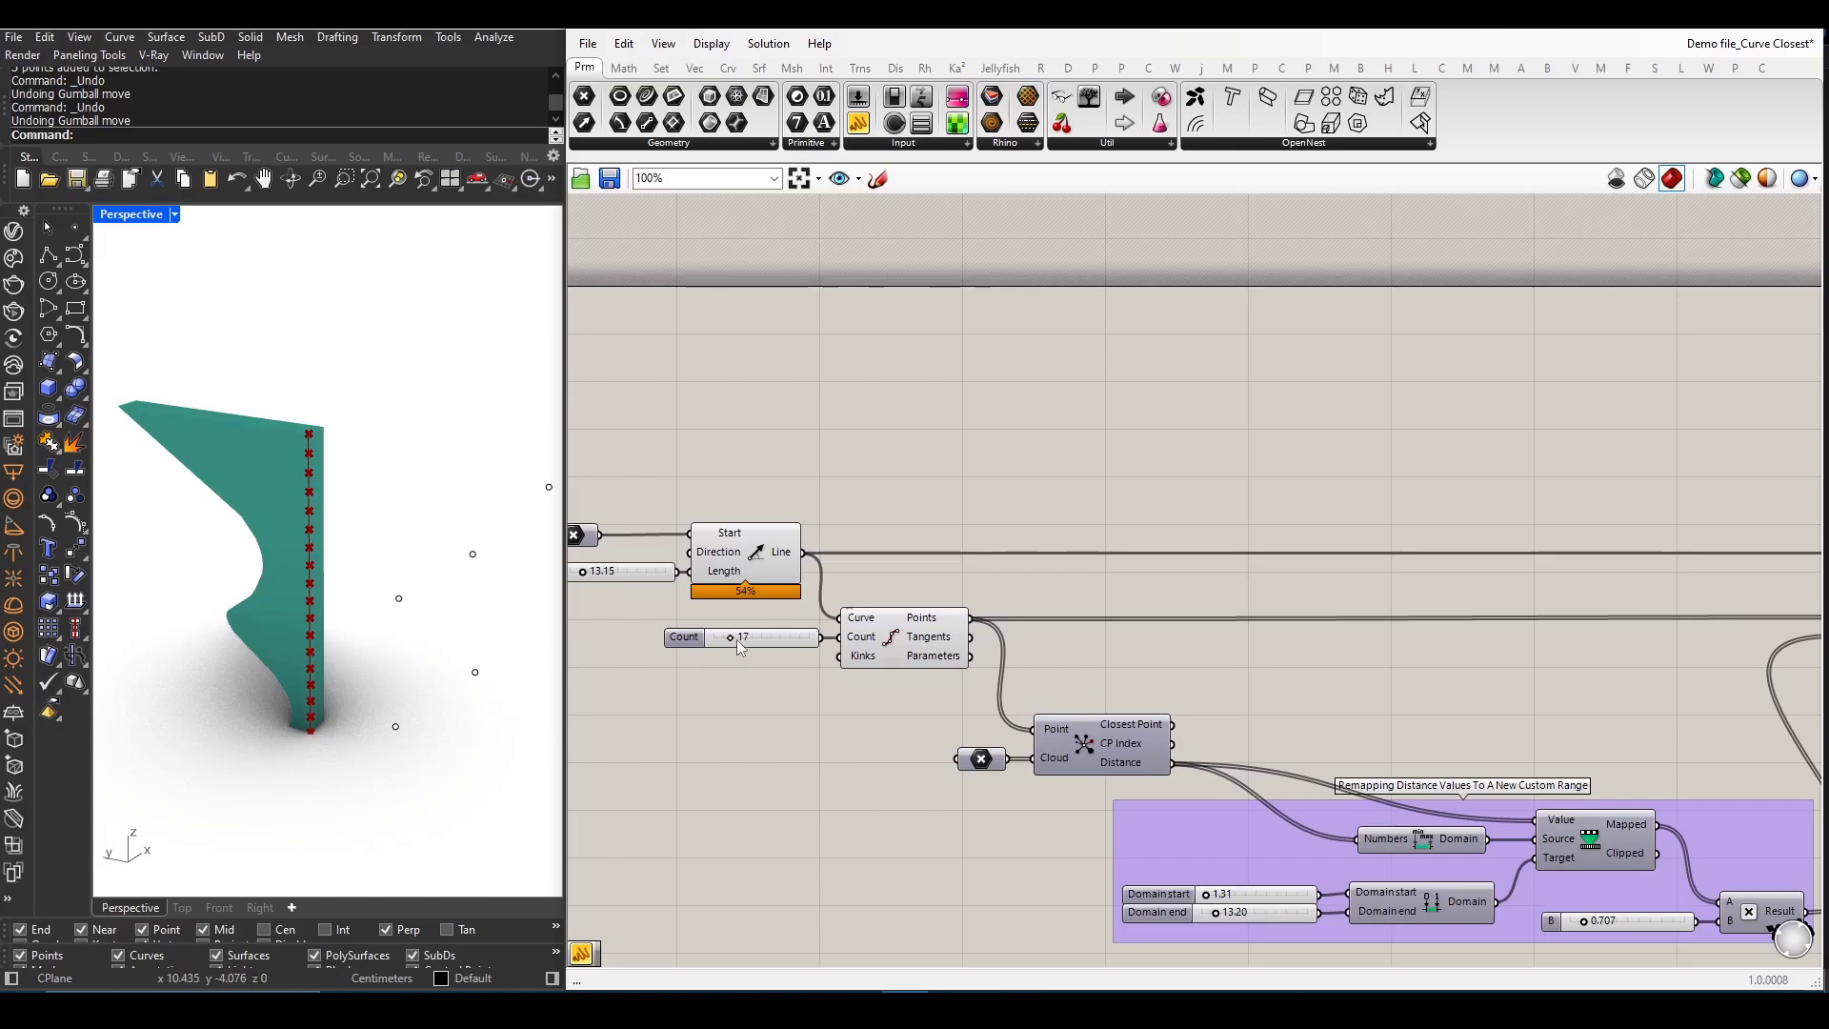
left_click_drag(738, 642, 741, 639)
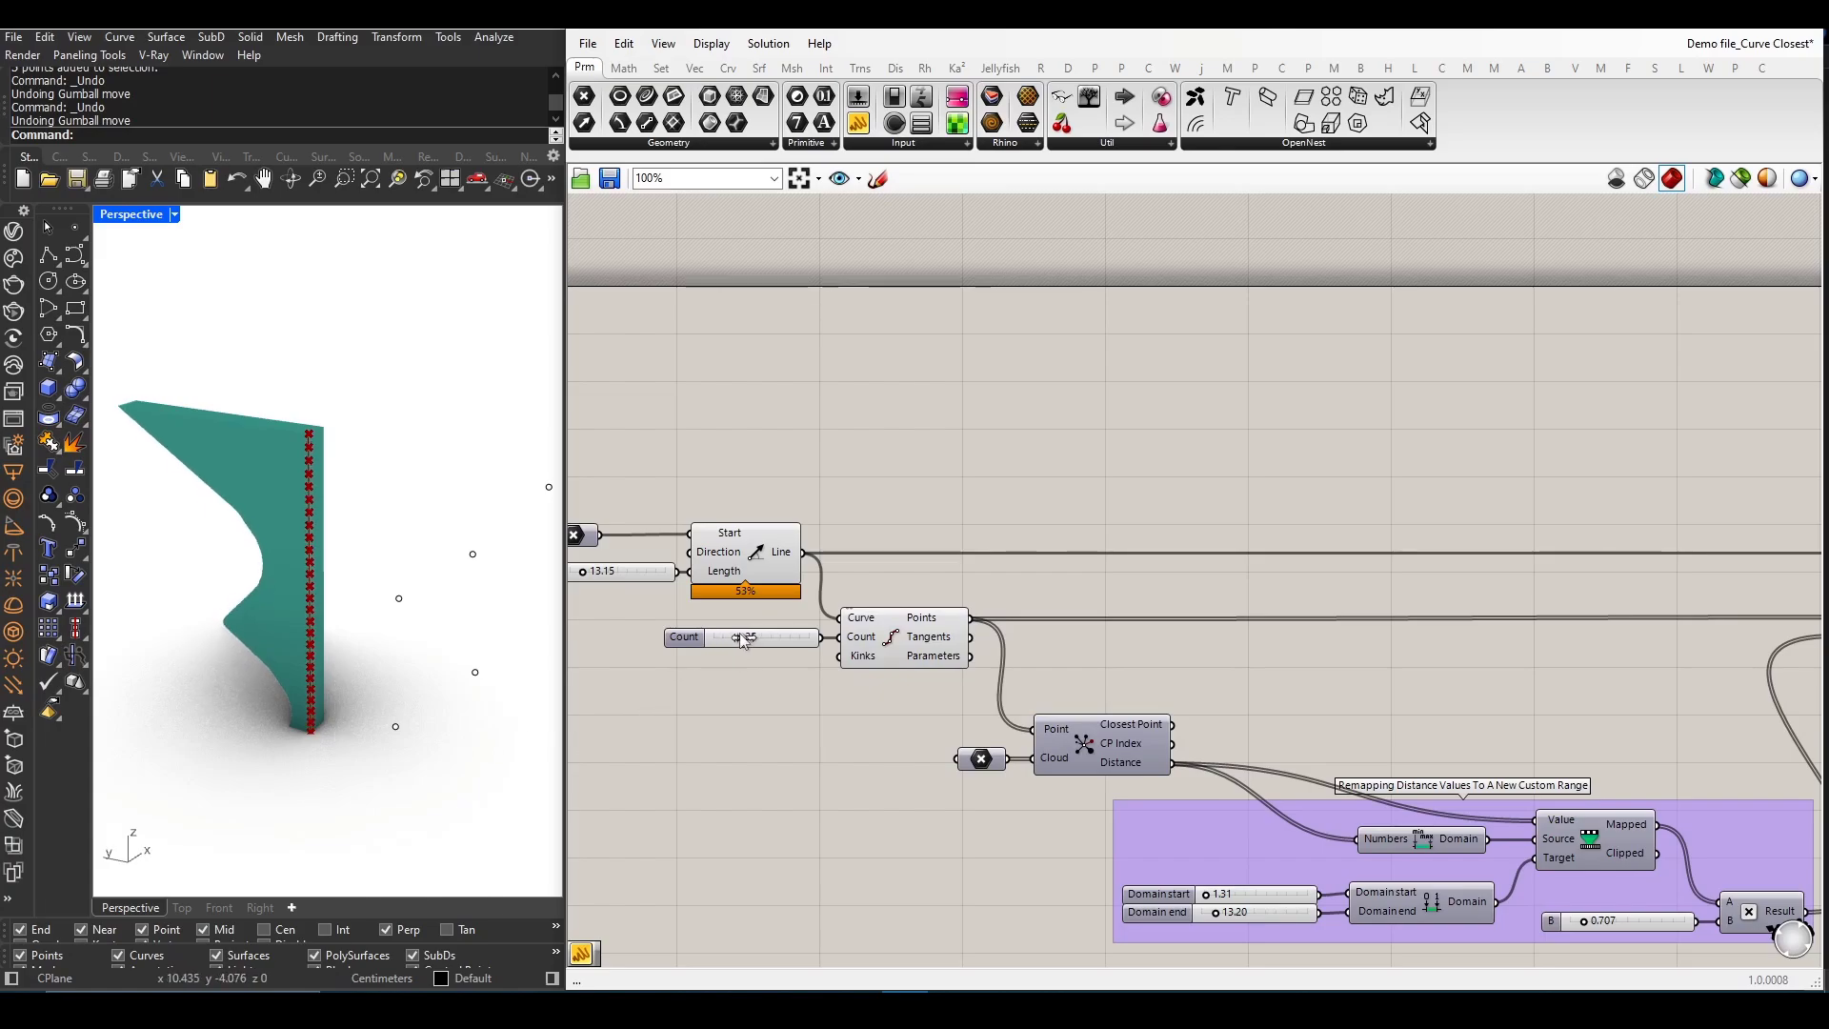
scroll(742, 638, "down", 2)
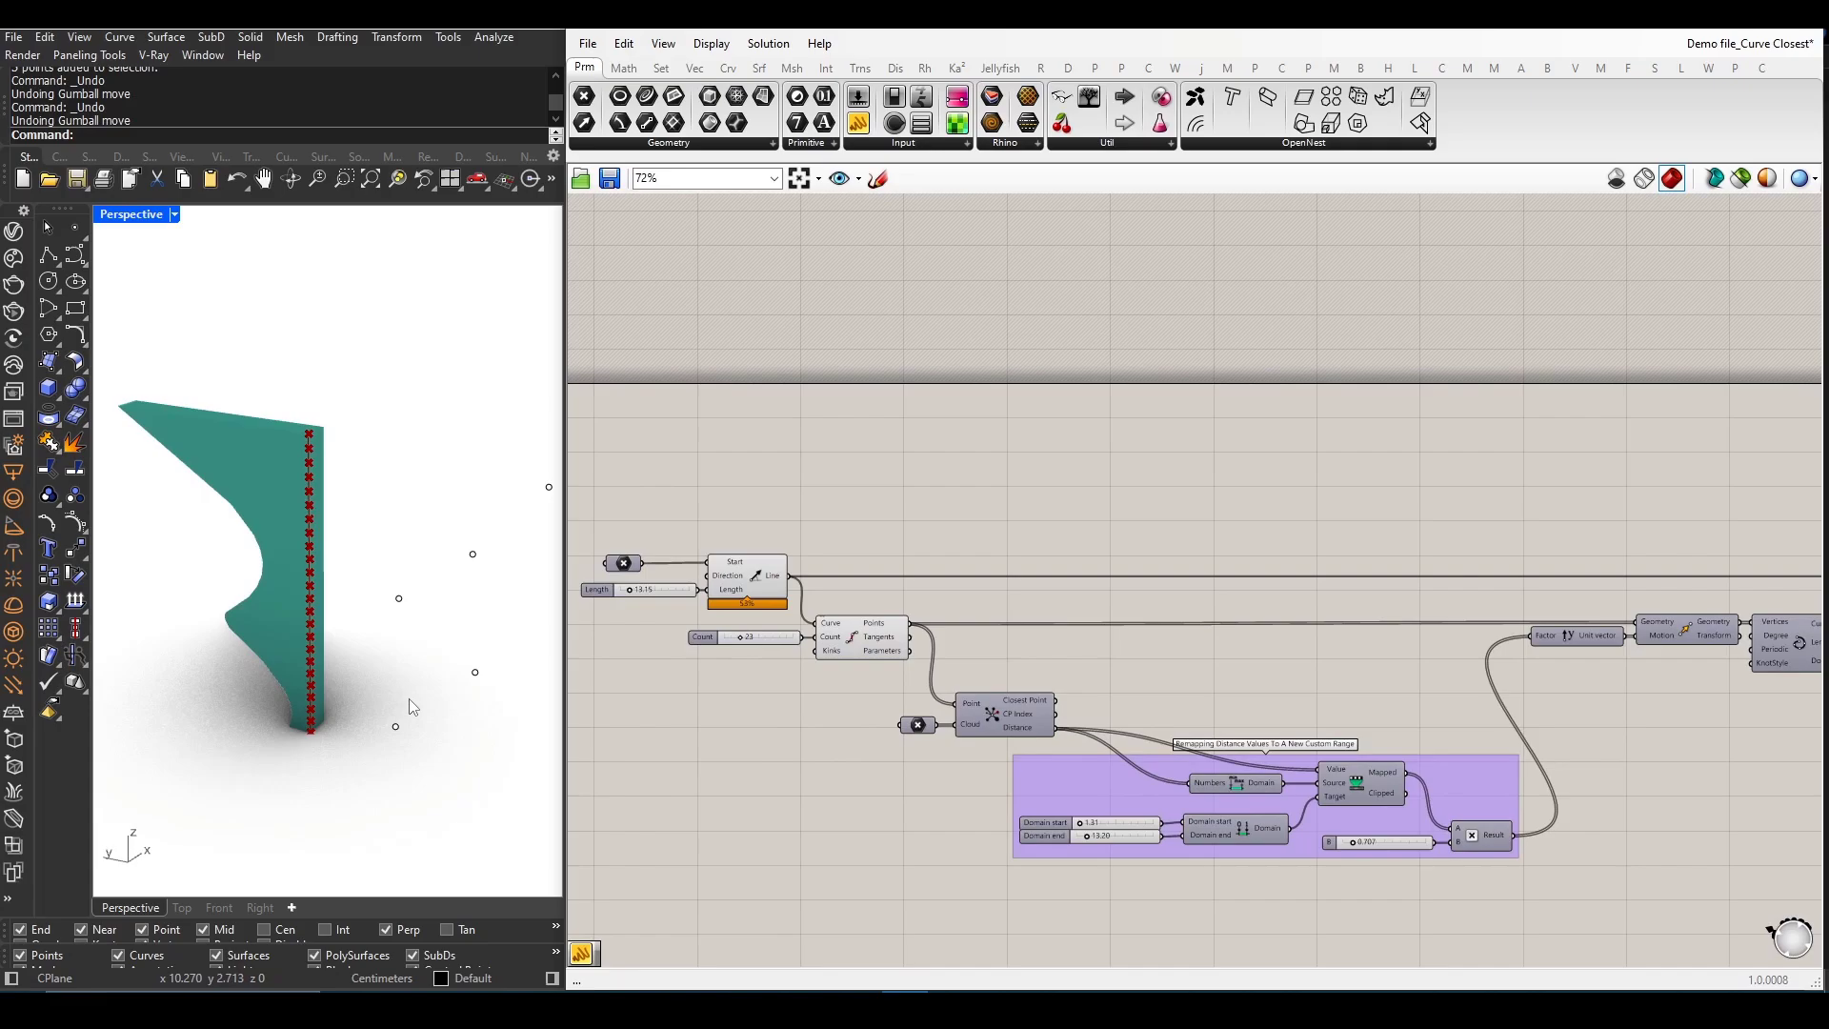
- Window-select the curve's five control points, then deselect them
mouse_move(409, 699)
right_mouse_down()
mouse_move(327, 643)
mouse_move(415, 686)
right_mouse_up()
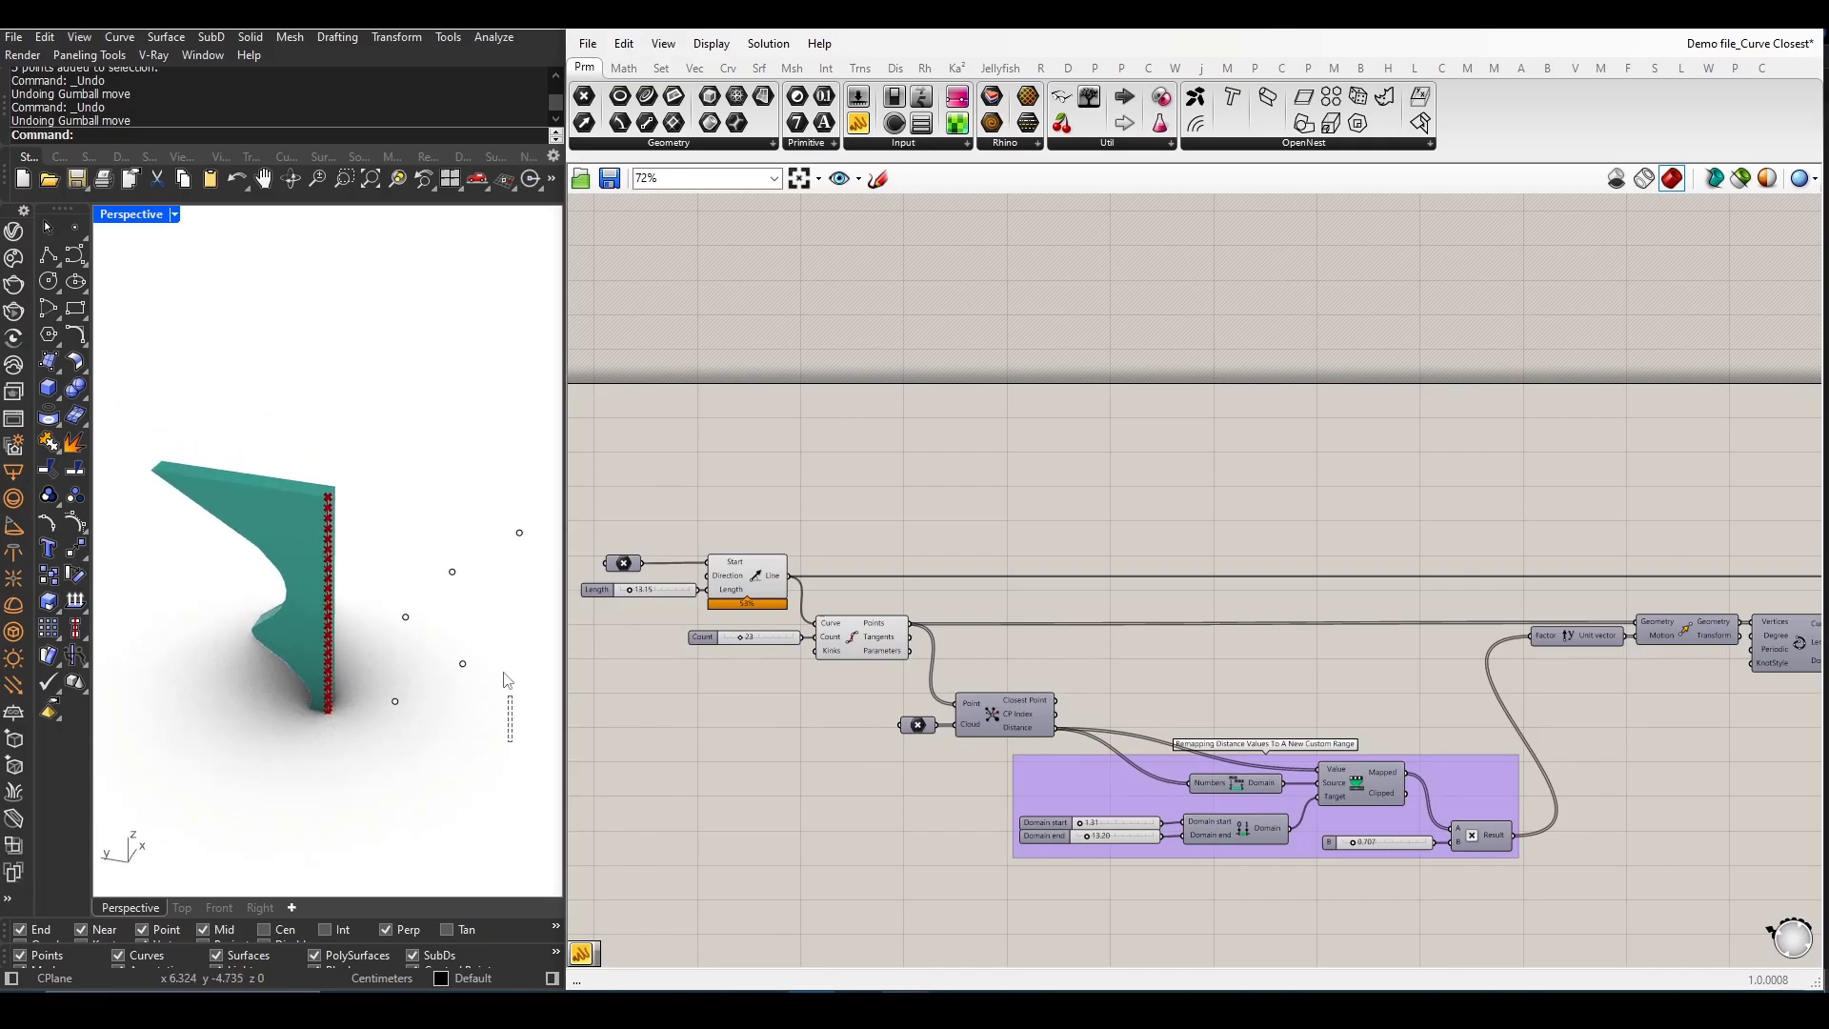
left_click_drag(511, 741, 369, 475)
left_click_drag(531, 776, 404, 519)
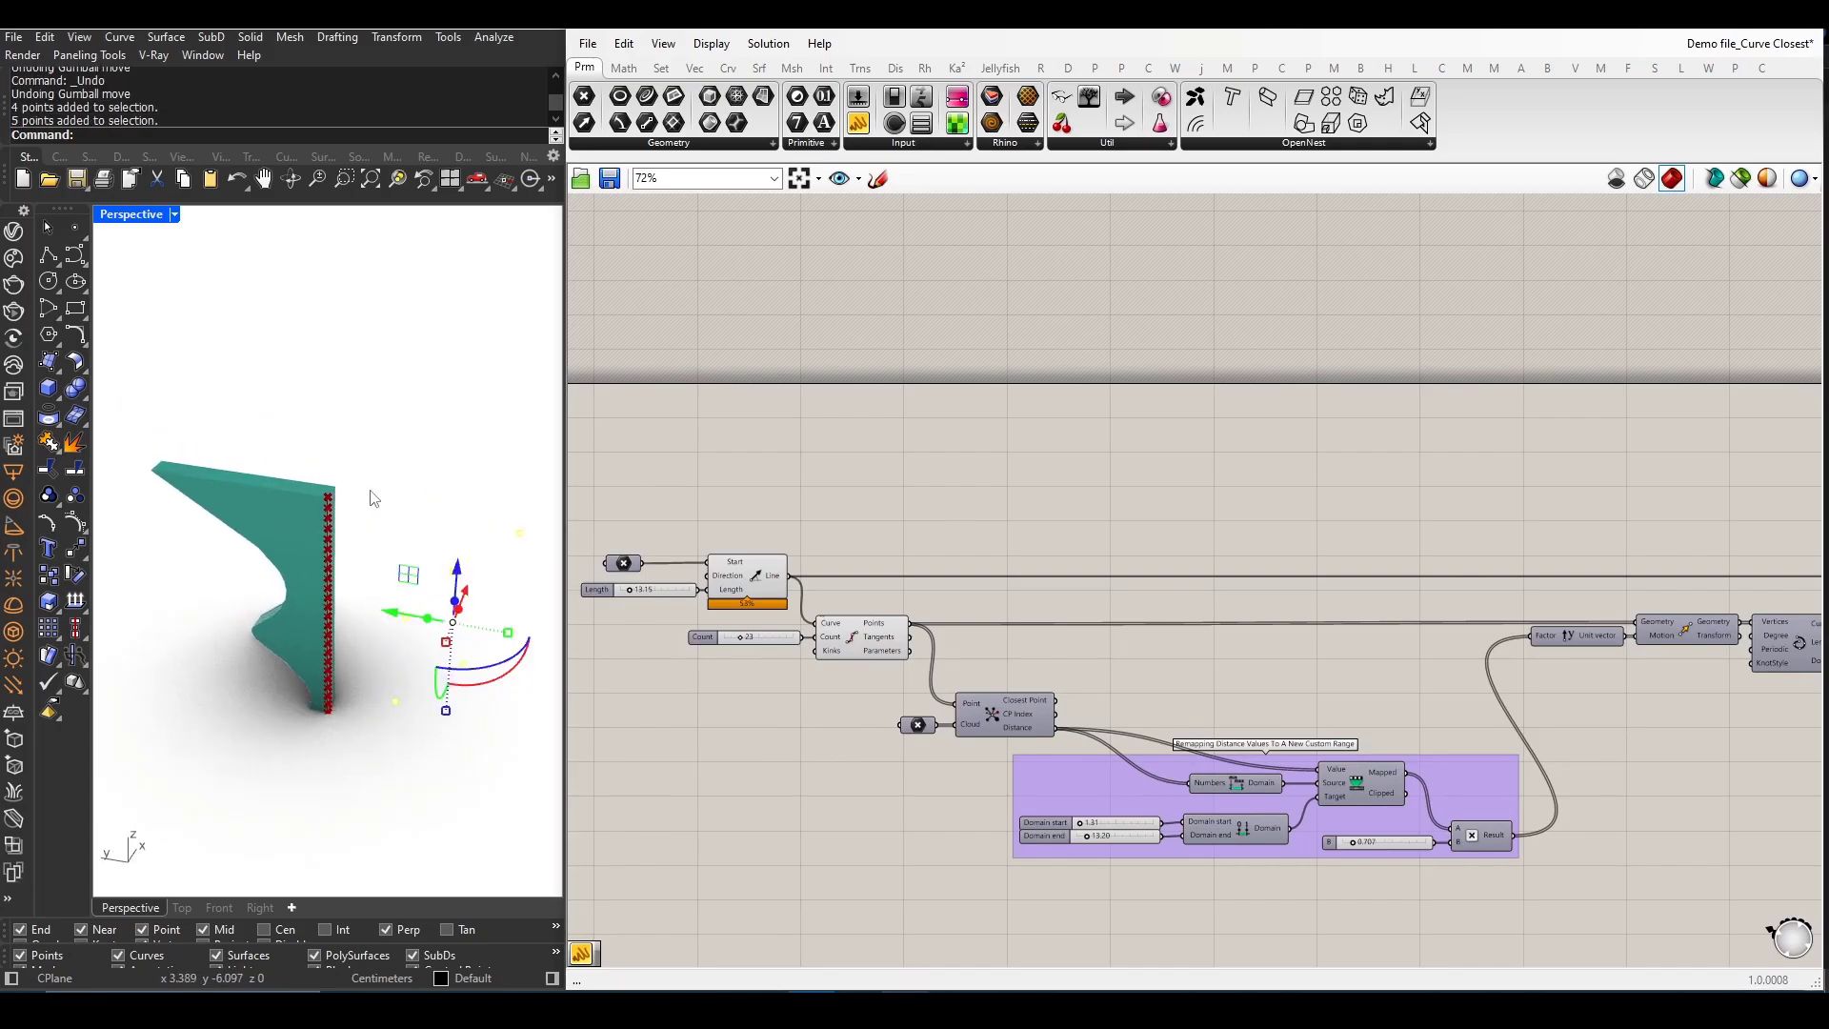
left_click(518, 748)
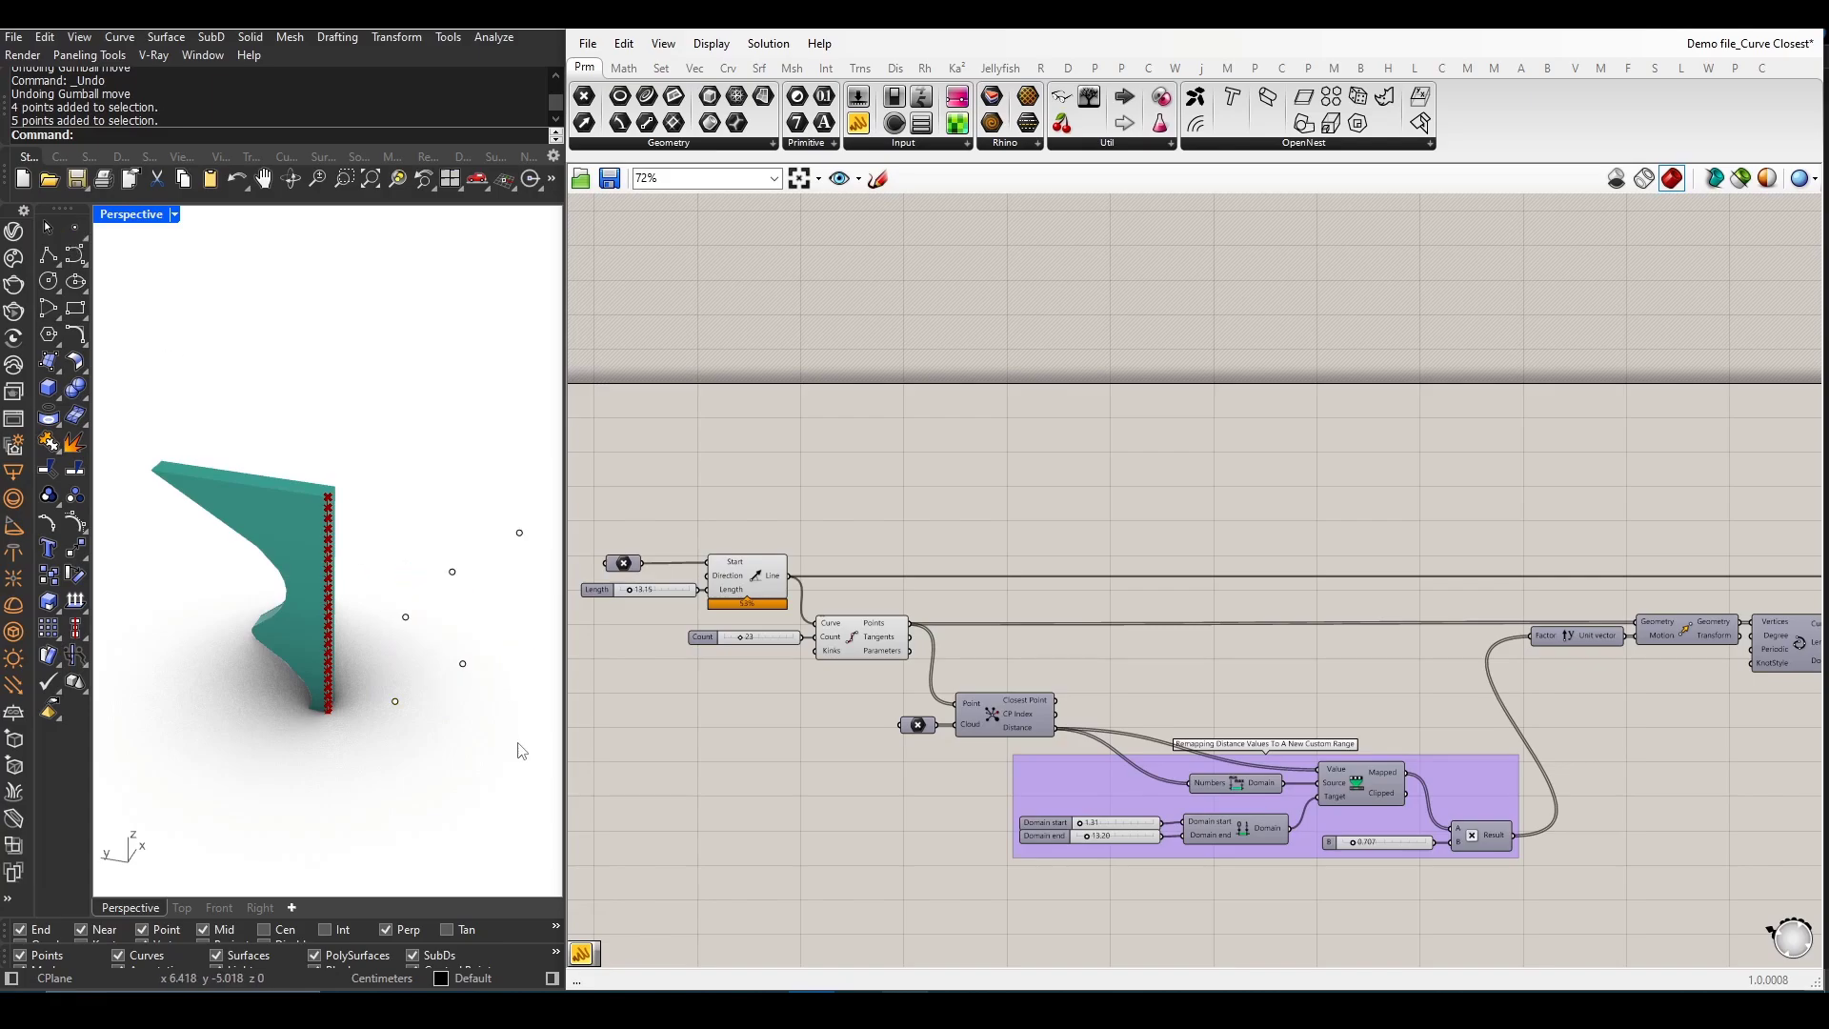
scroll(954, 758, "up", 2)
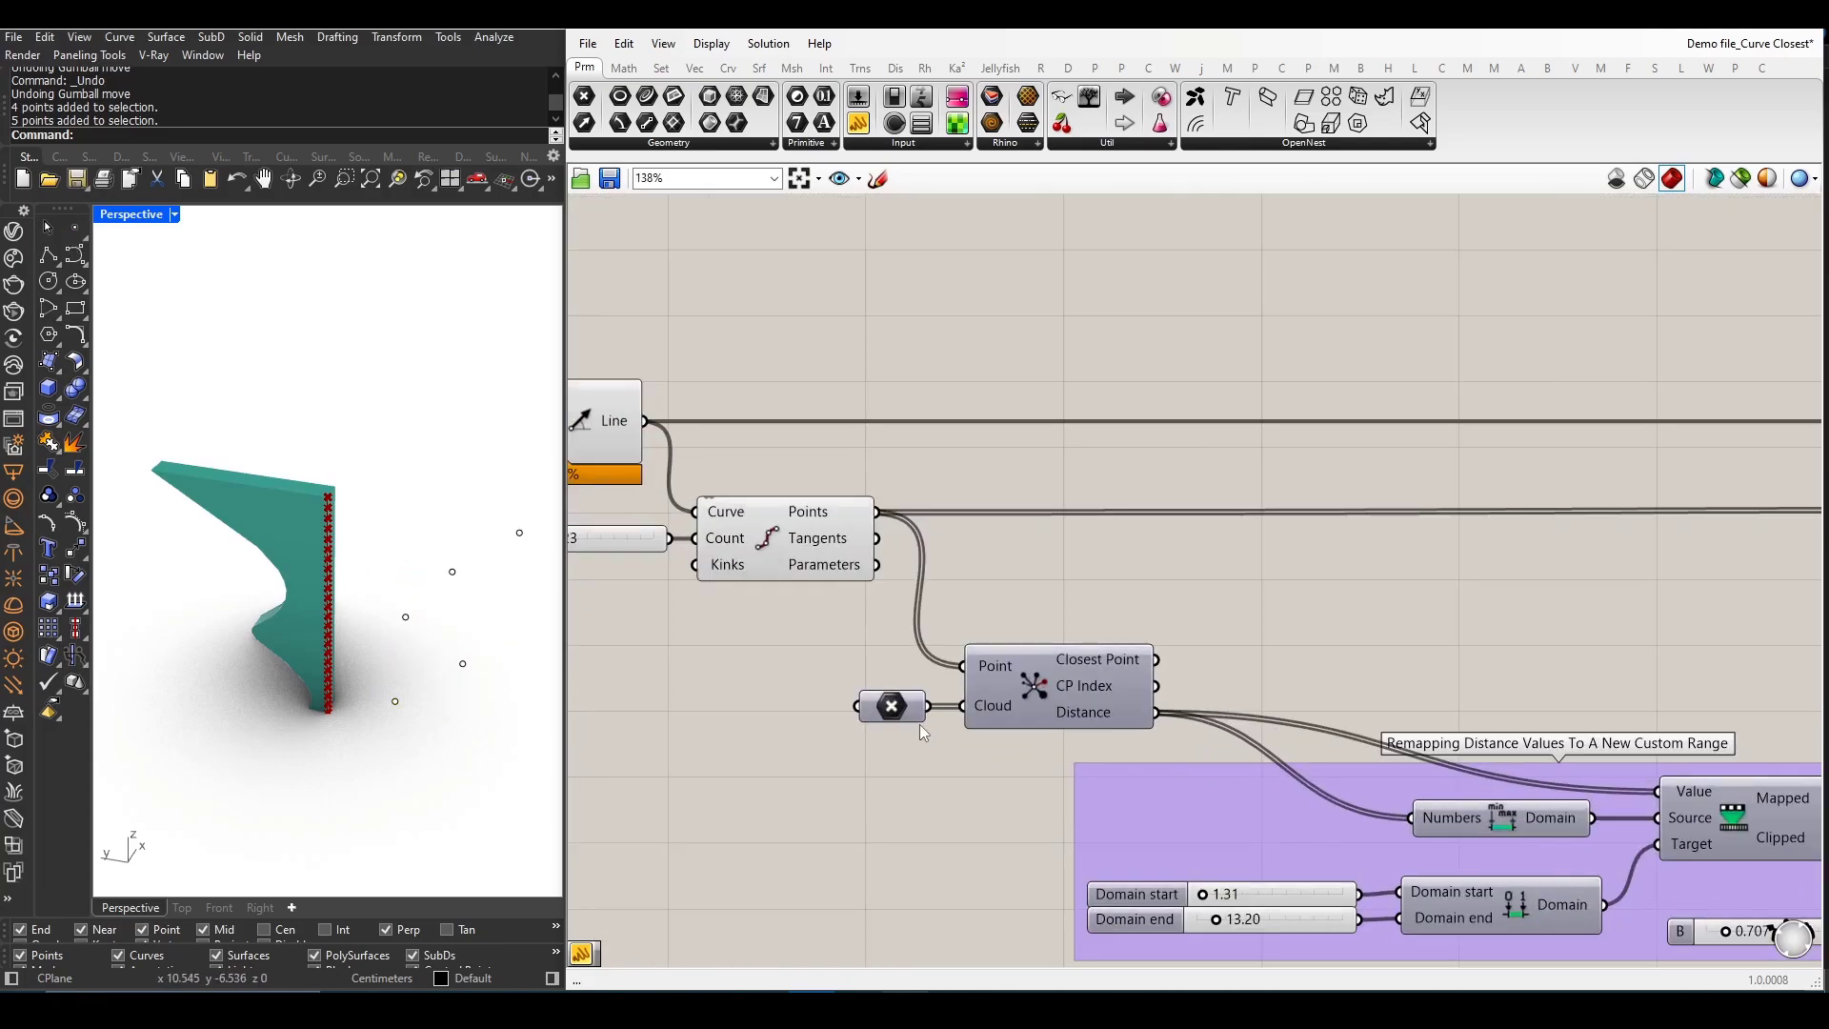
- Preview the referenced control points and drag them left to reshape the teal wall
right_click(874, 703)
left_click(943, 619)
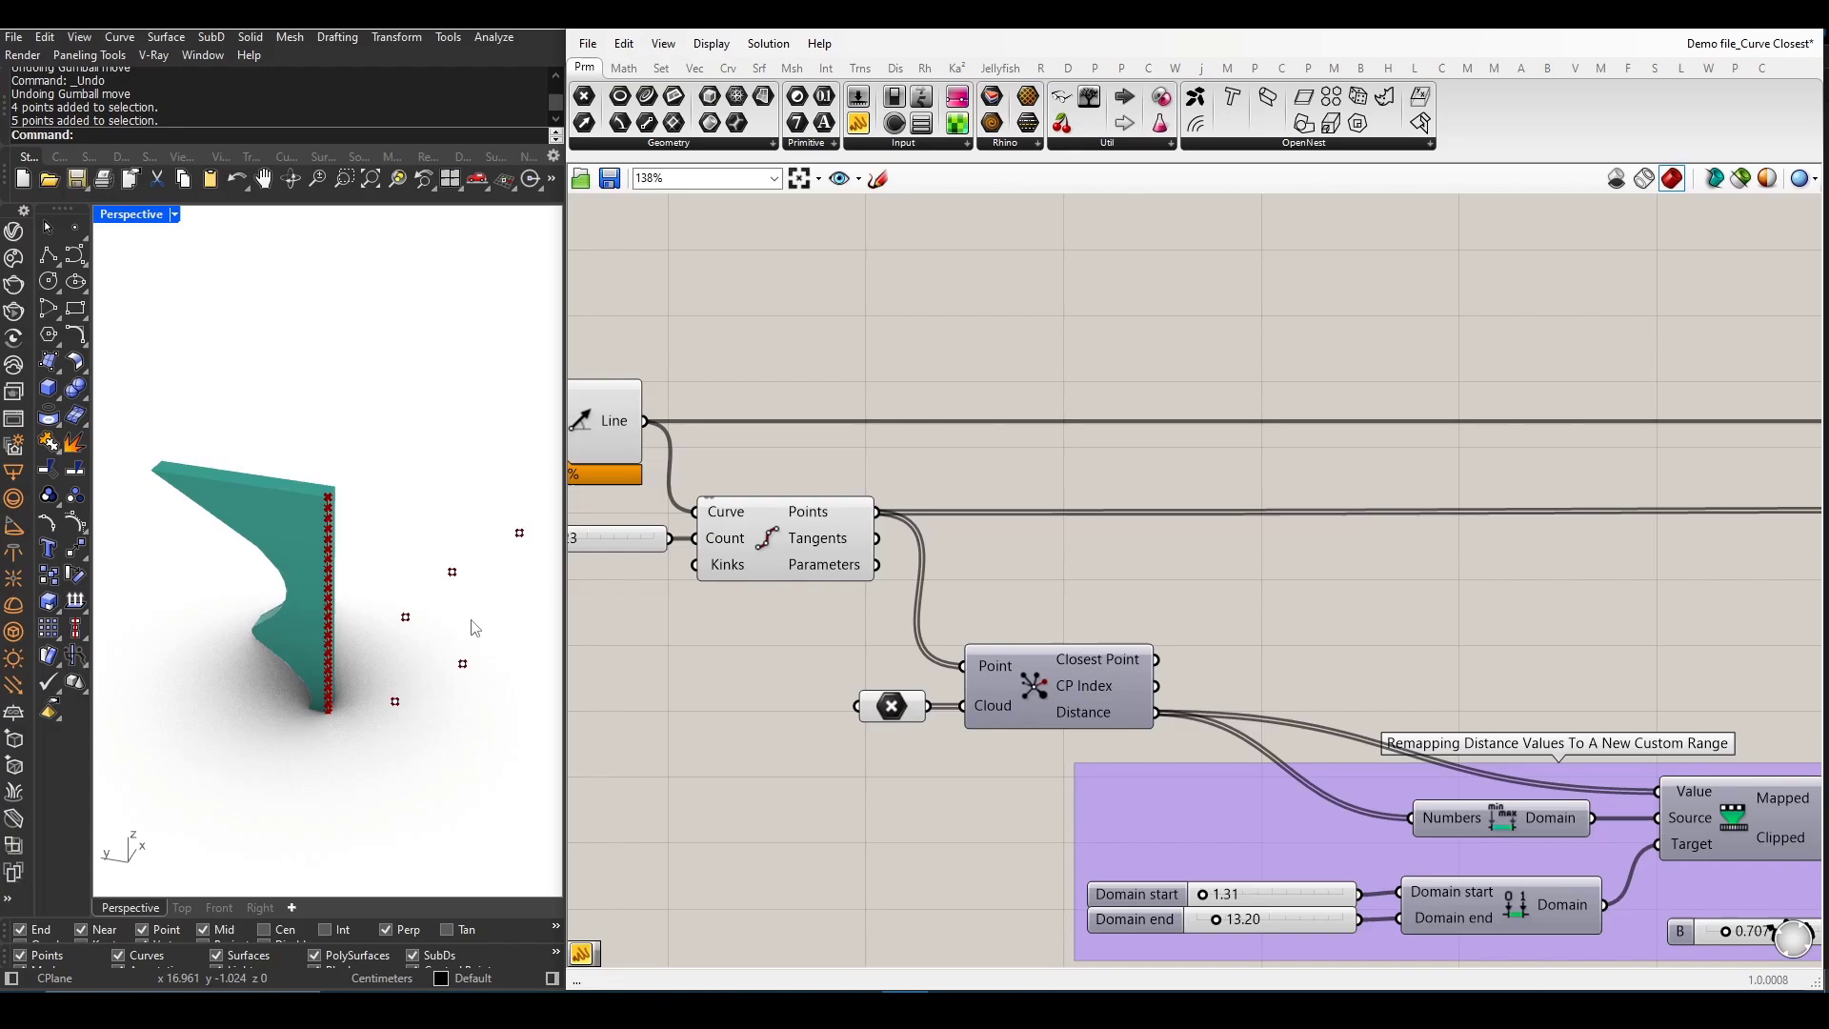
scroll(957, 695, "down", 1)
scroll(963, 679, "up", 2)
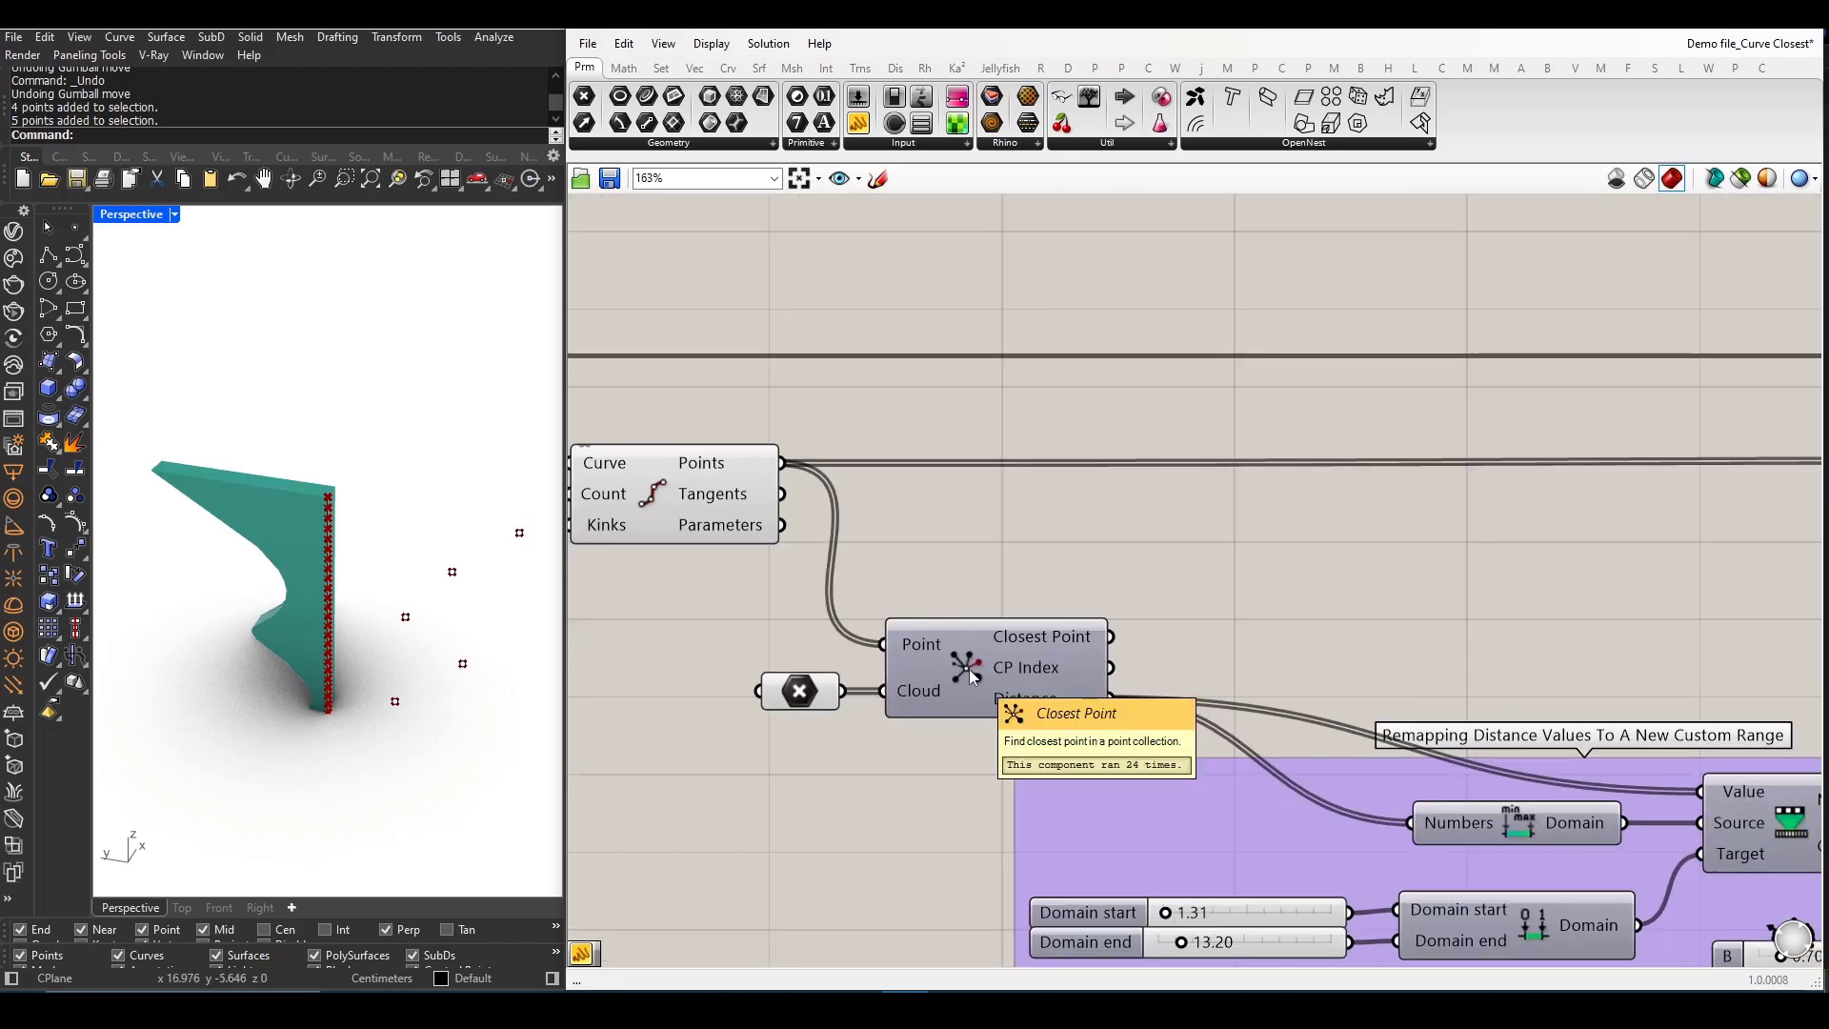
left_click_drag(429, 615, 406, 607)
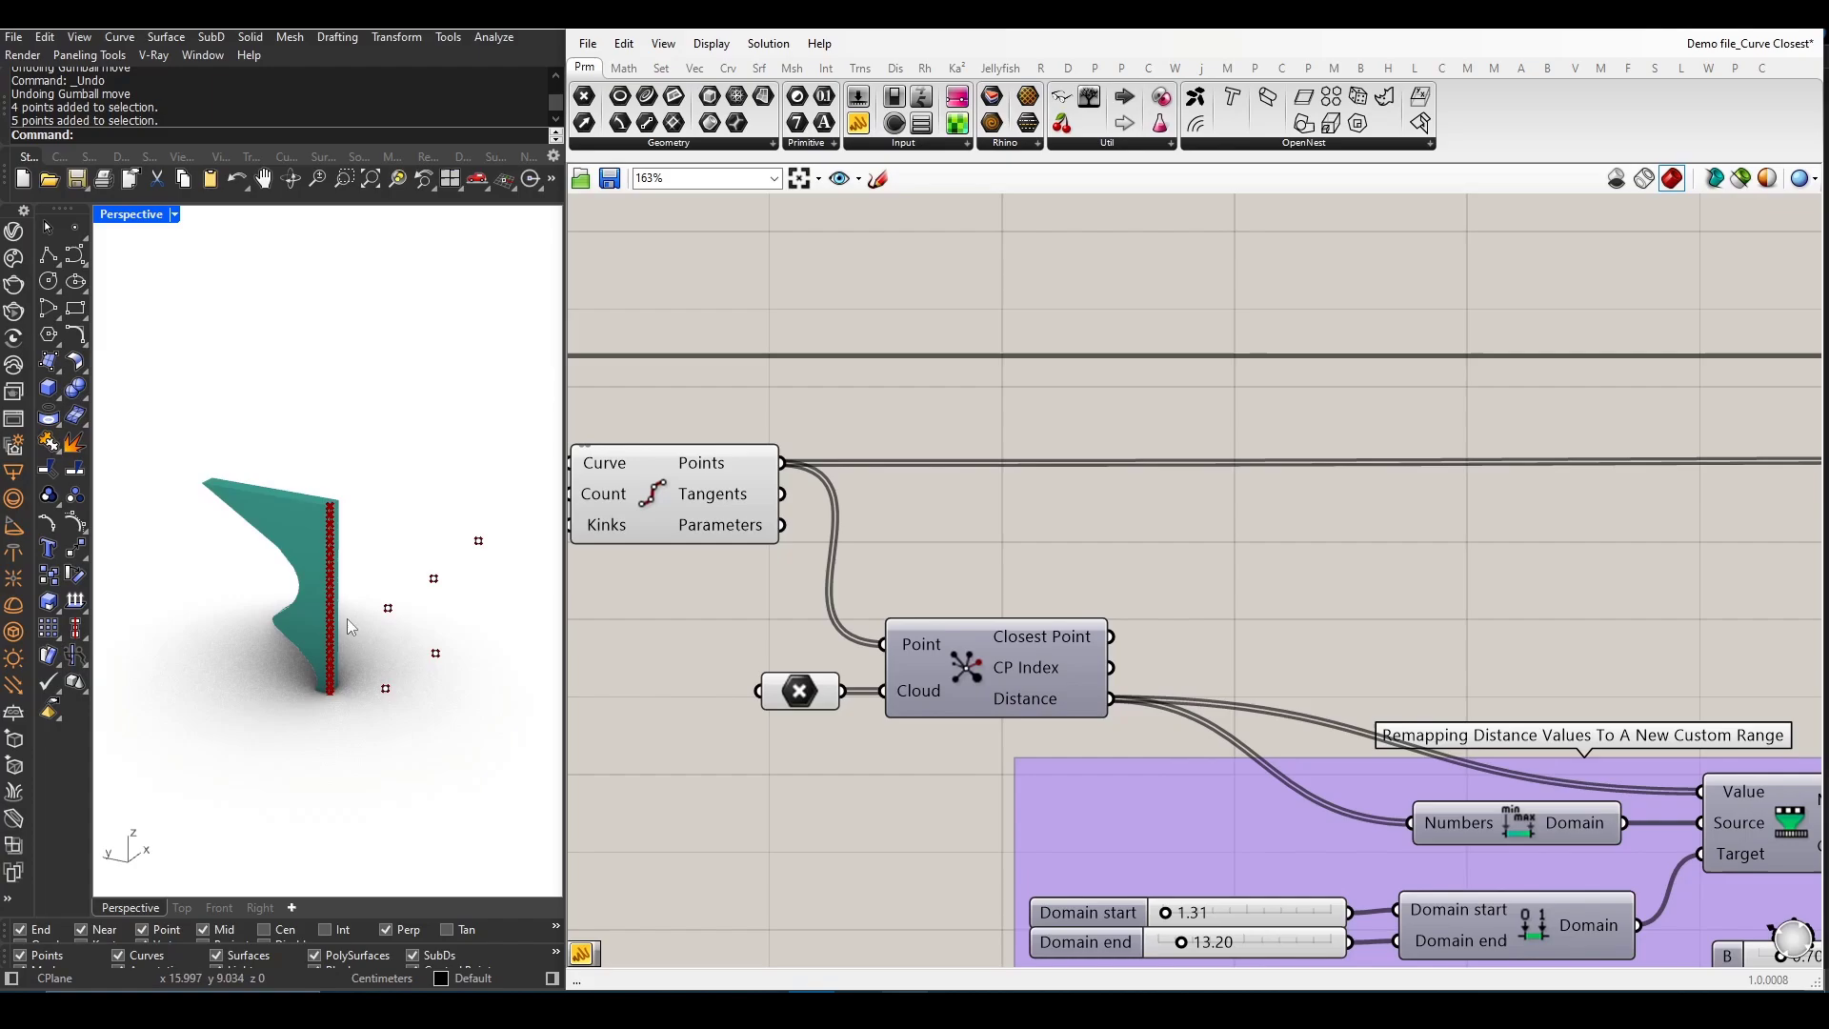
scroll(334, 525, "up", 2)
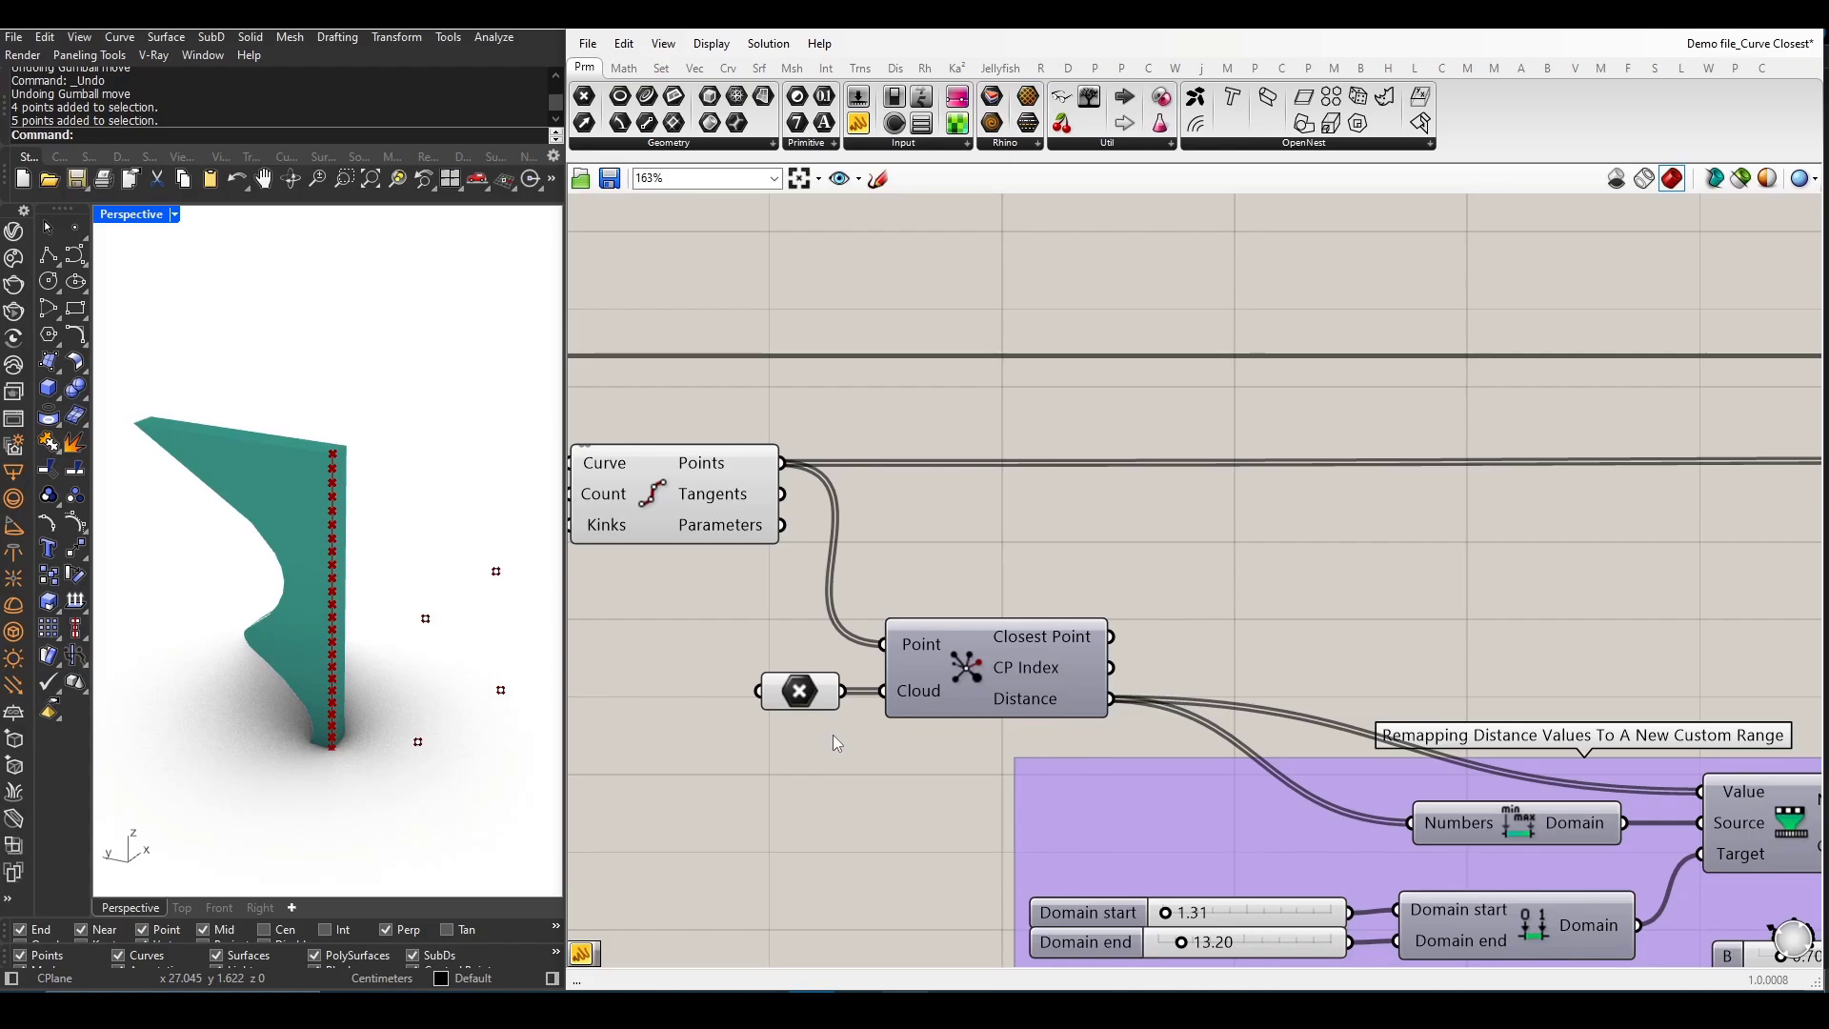
scroll(834, 734, "down", 1)
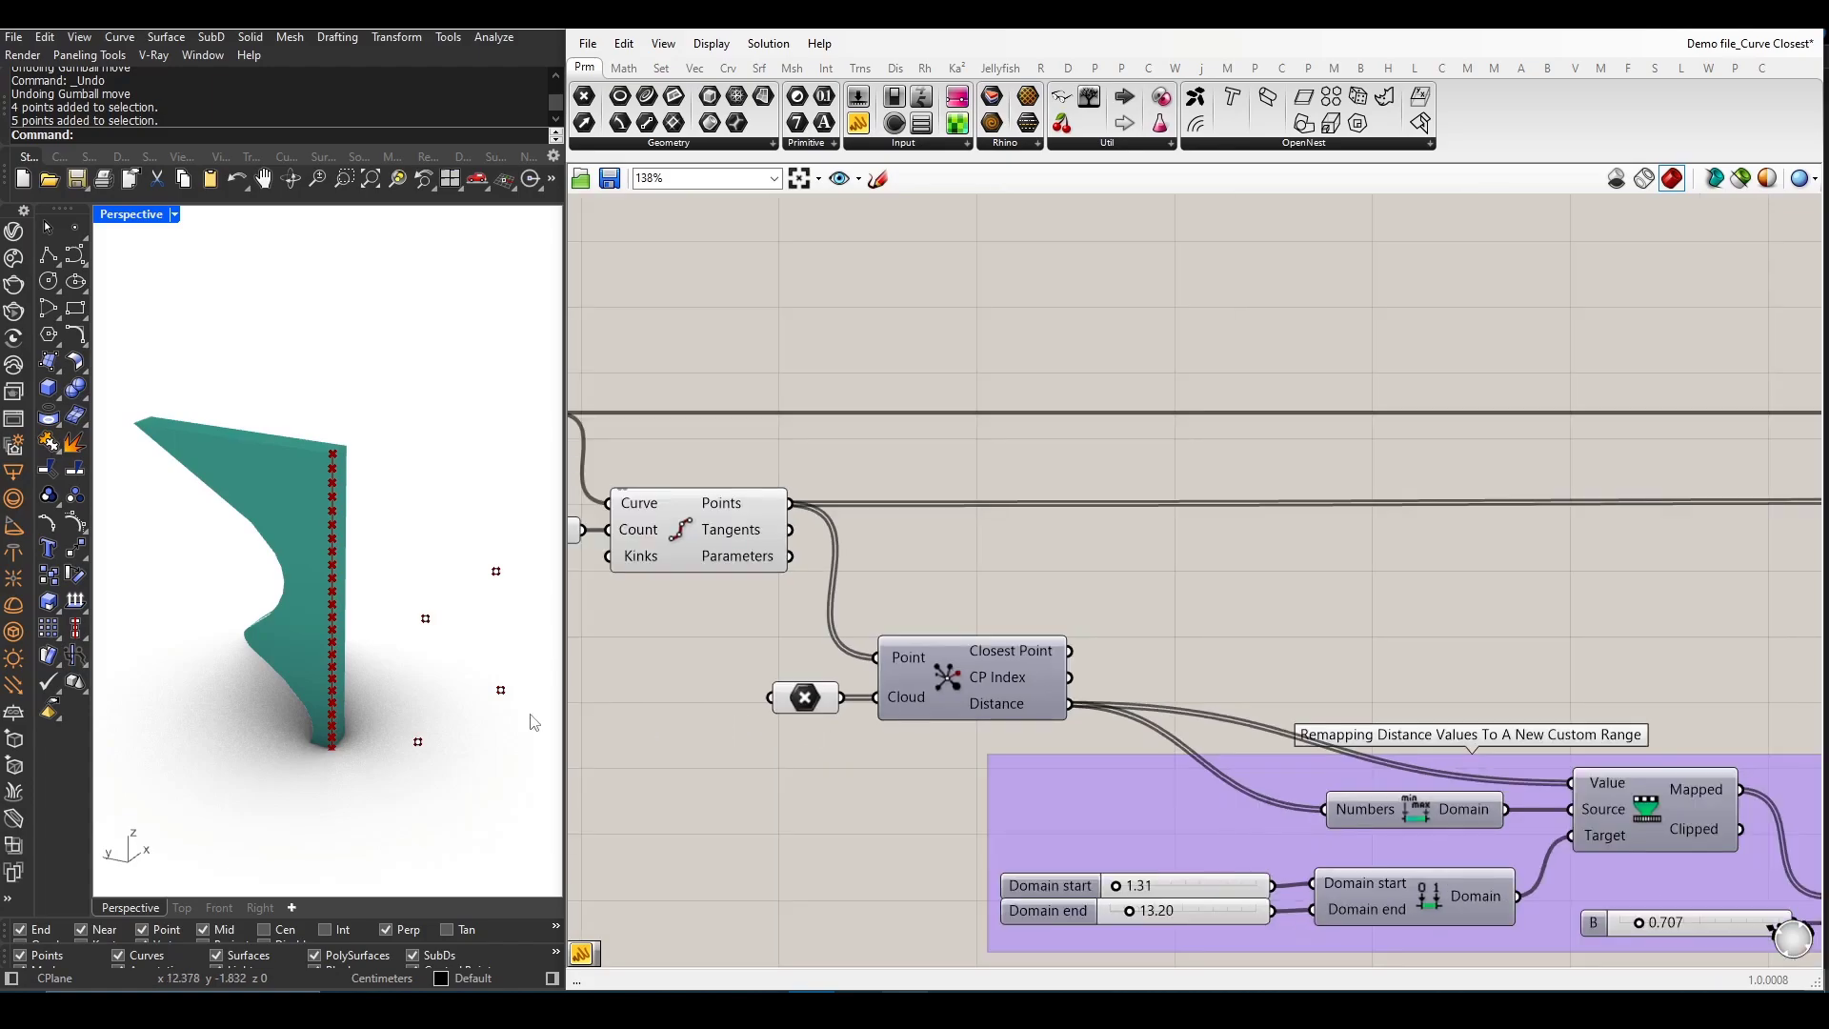
scroll(329, 767, "up", 2)
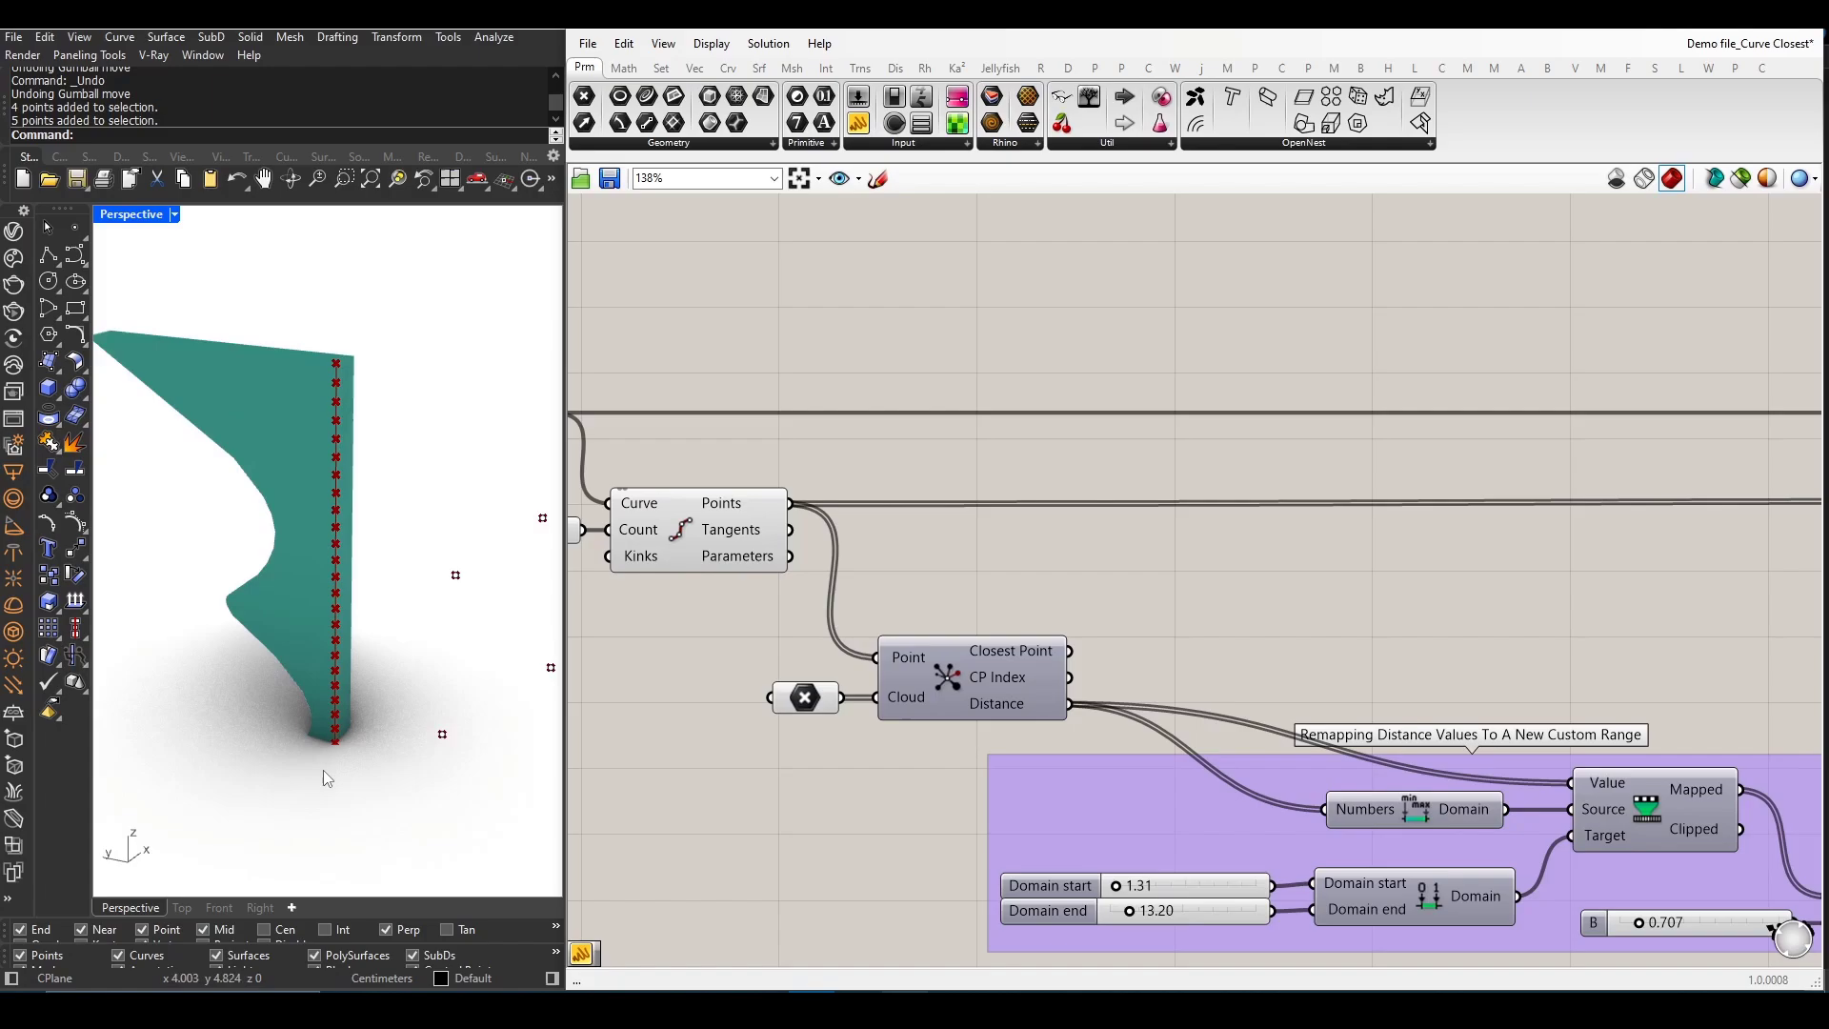
scroll(327, 745, "down", 1)
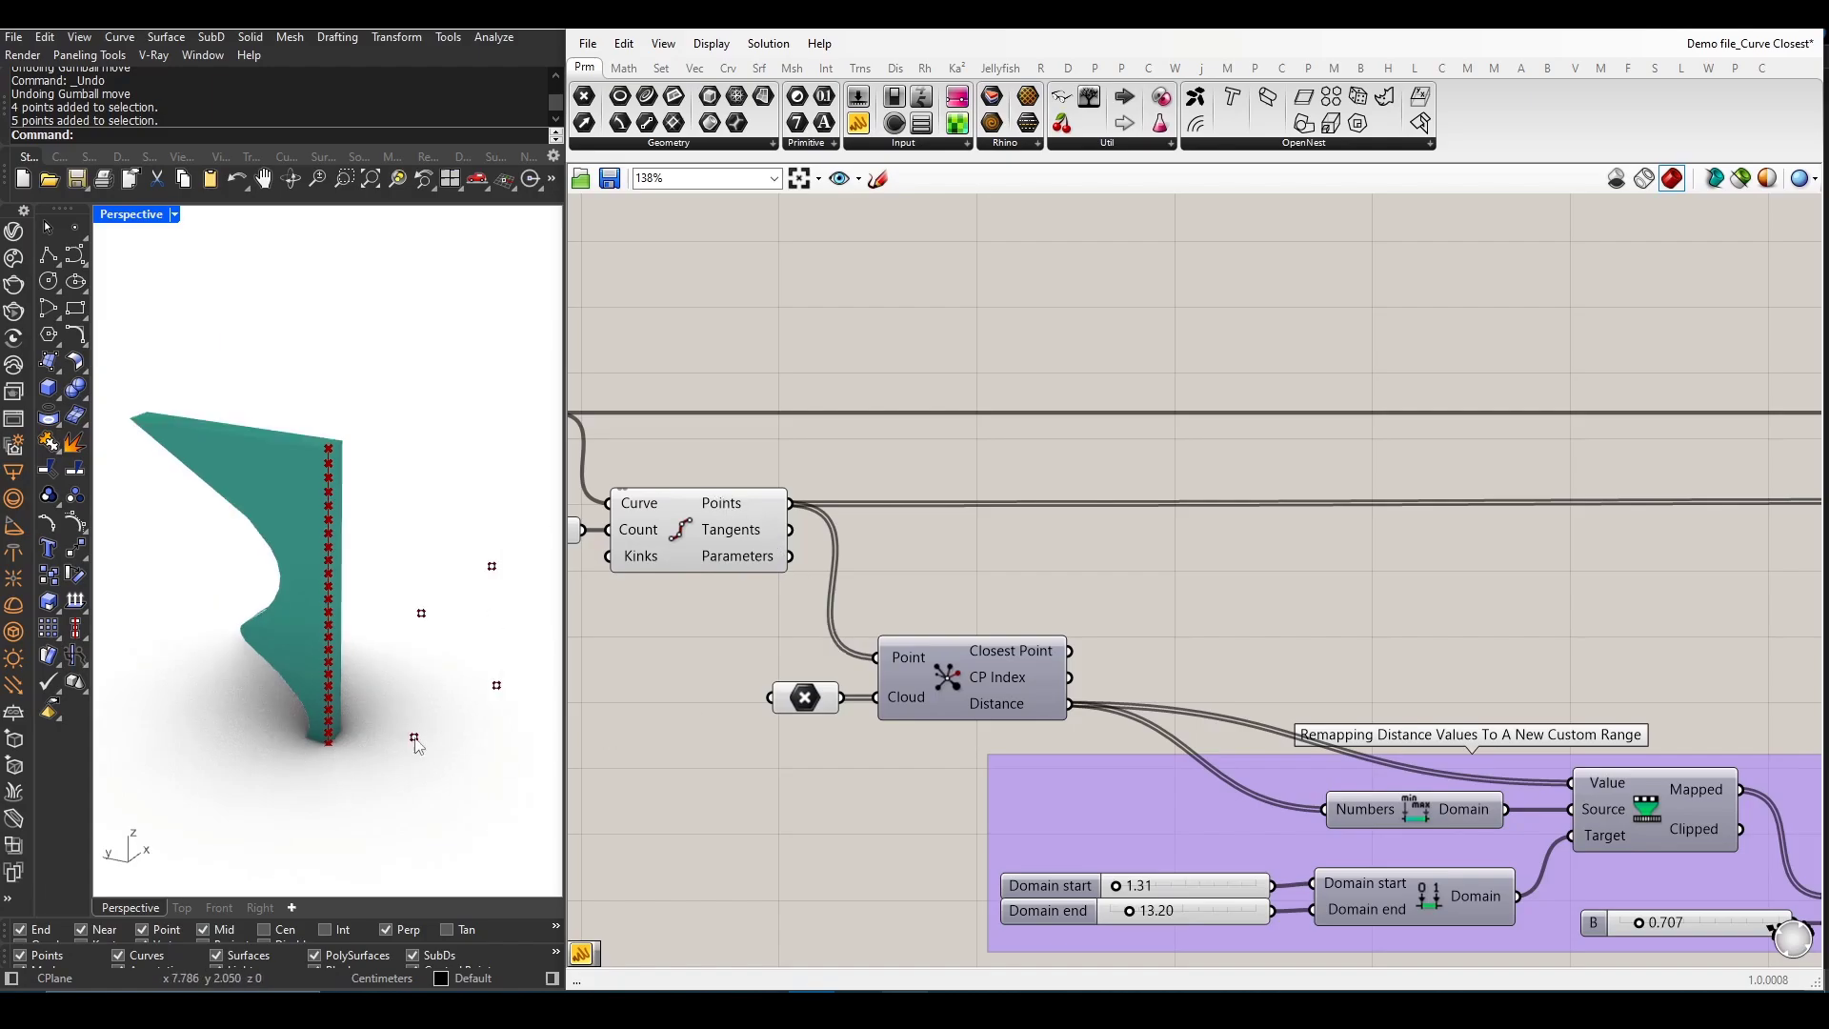
scroll(343, 728, "down", 1)
scroll(358, 715, "up", 1)
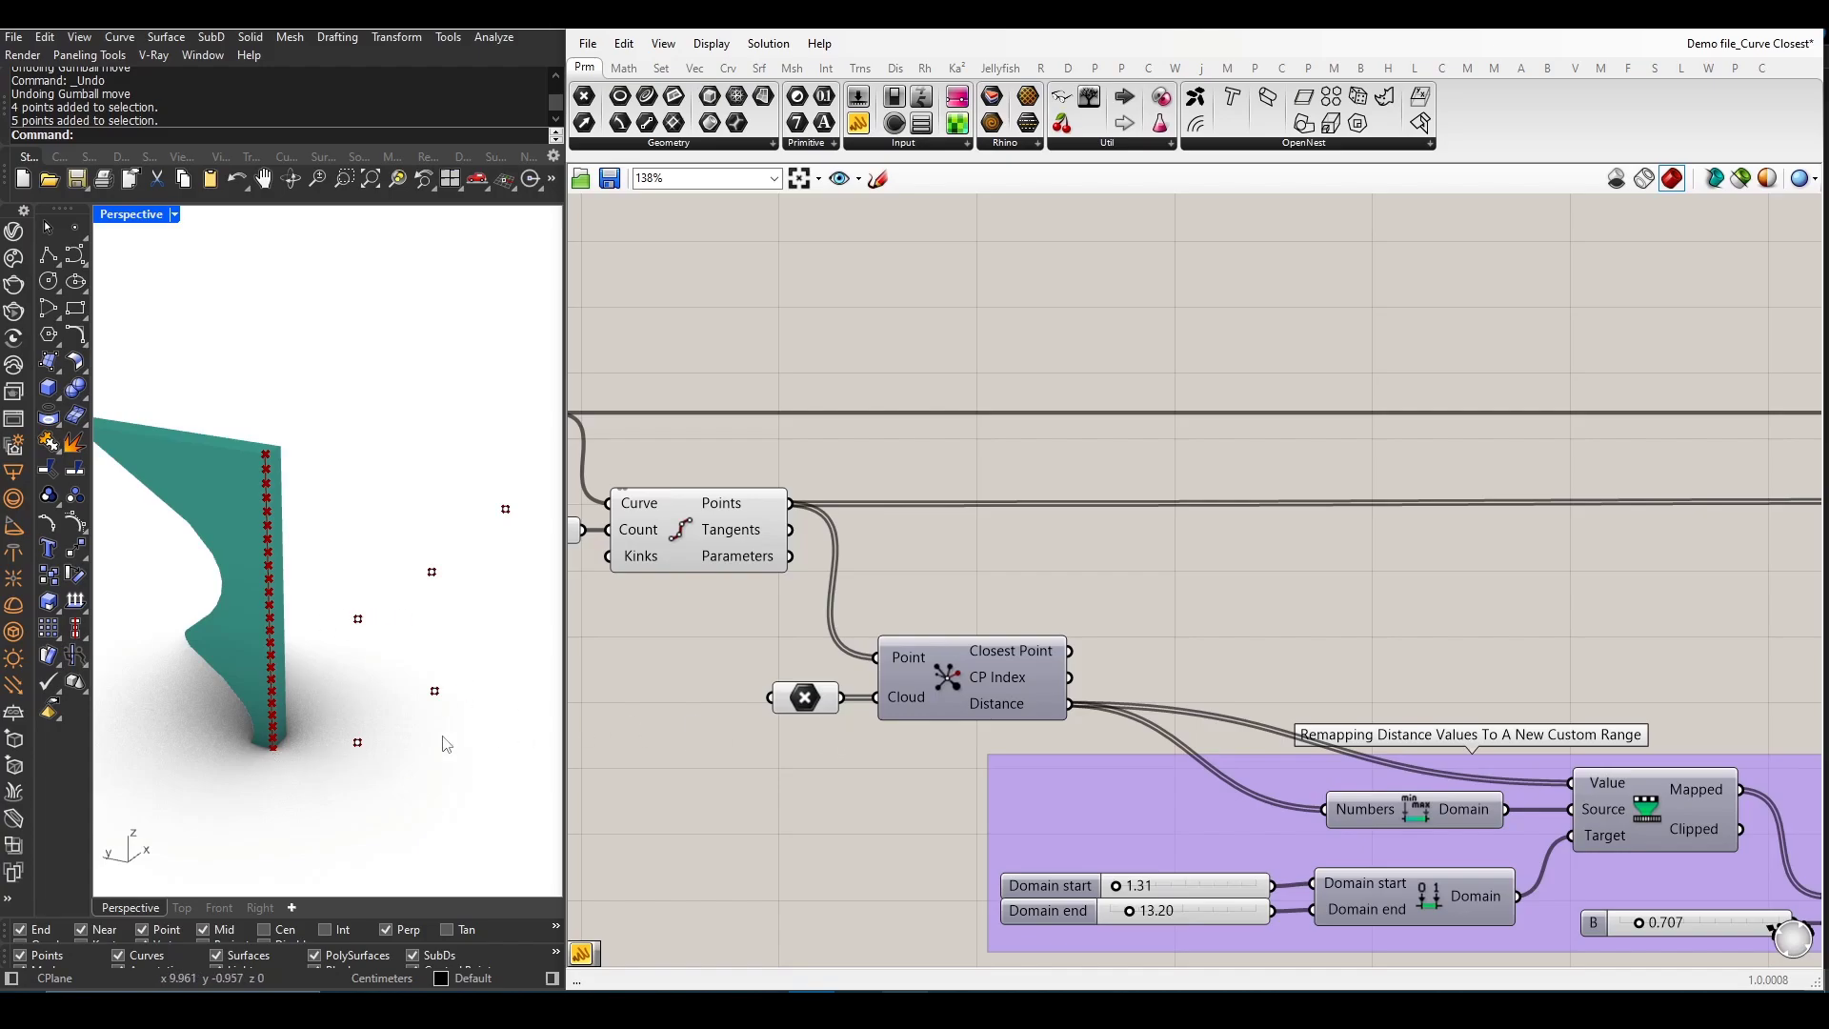
scroll(970, 627, "down", 3)
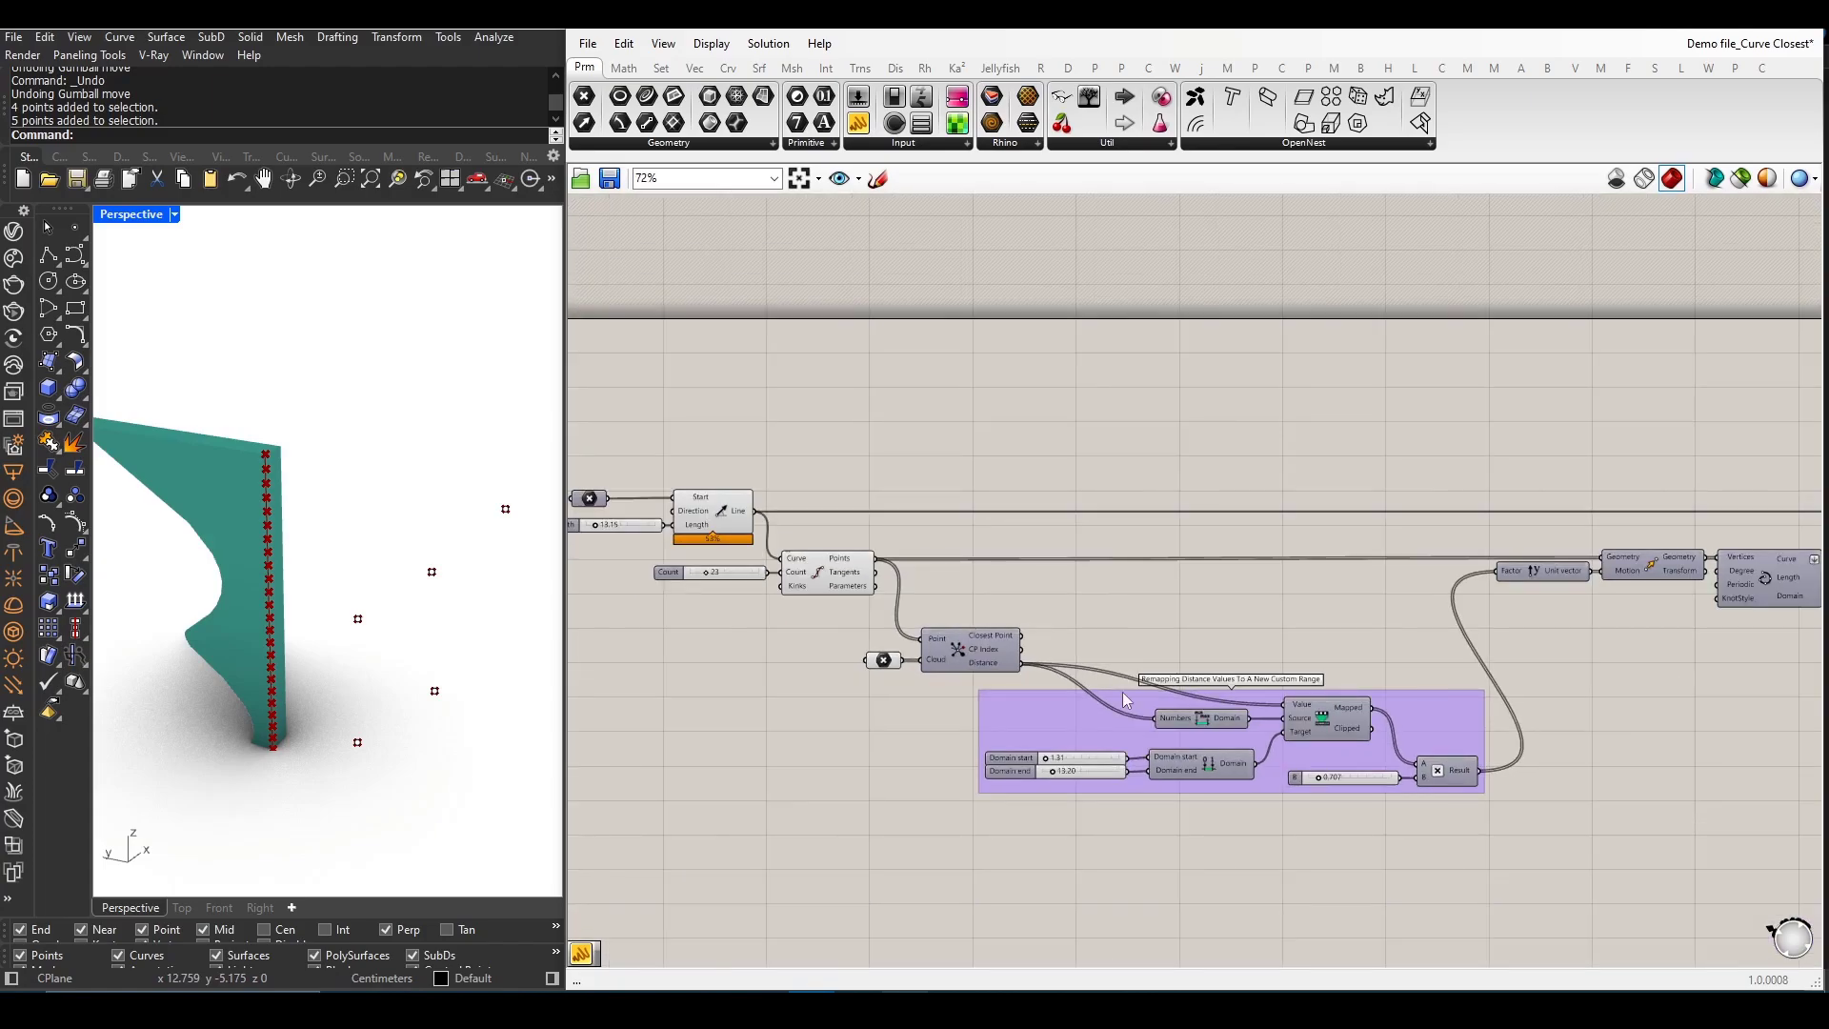
scroll(1124, 700, "up", 1)
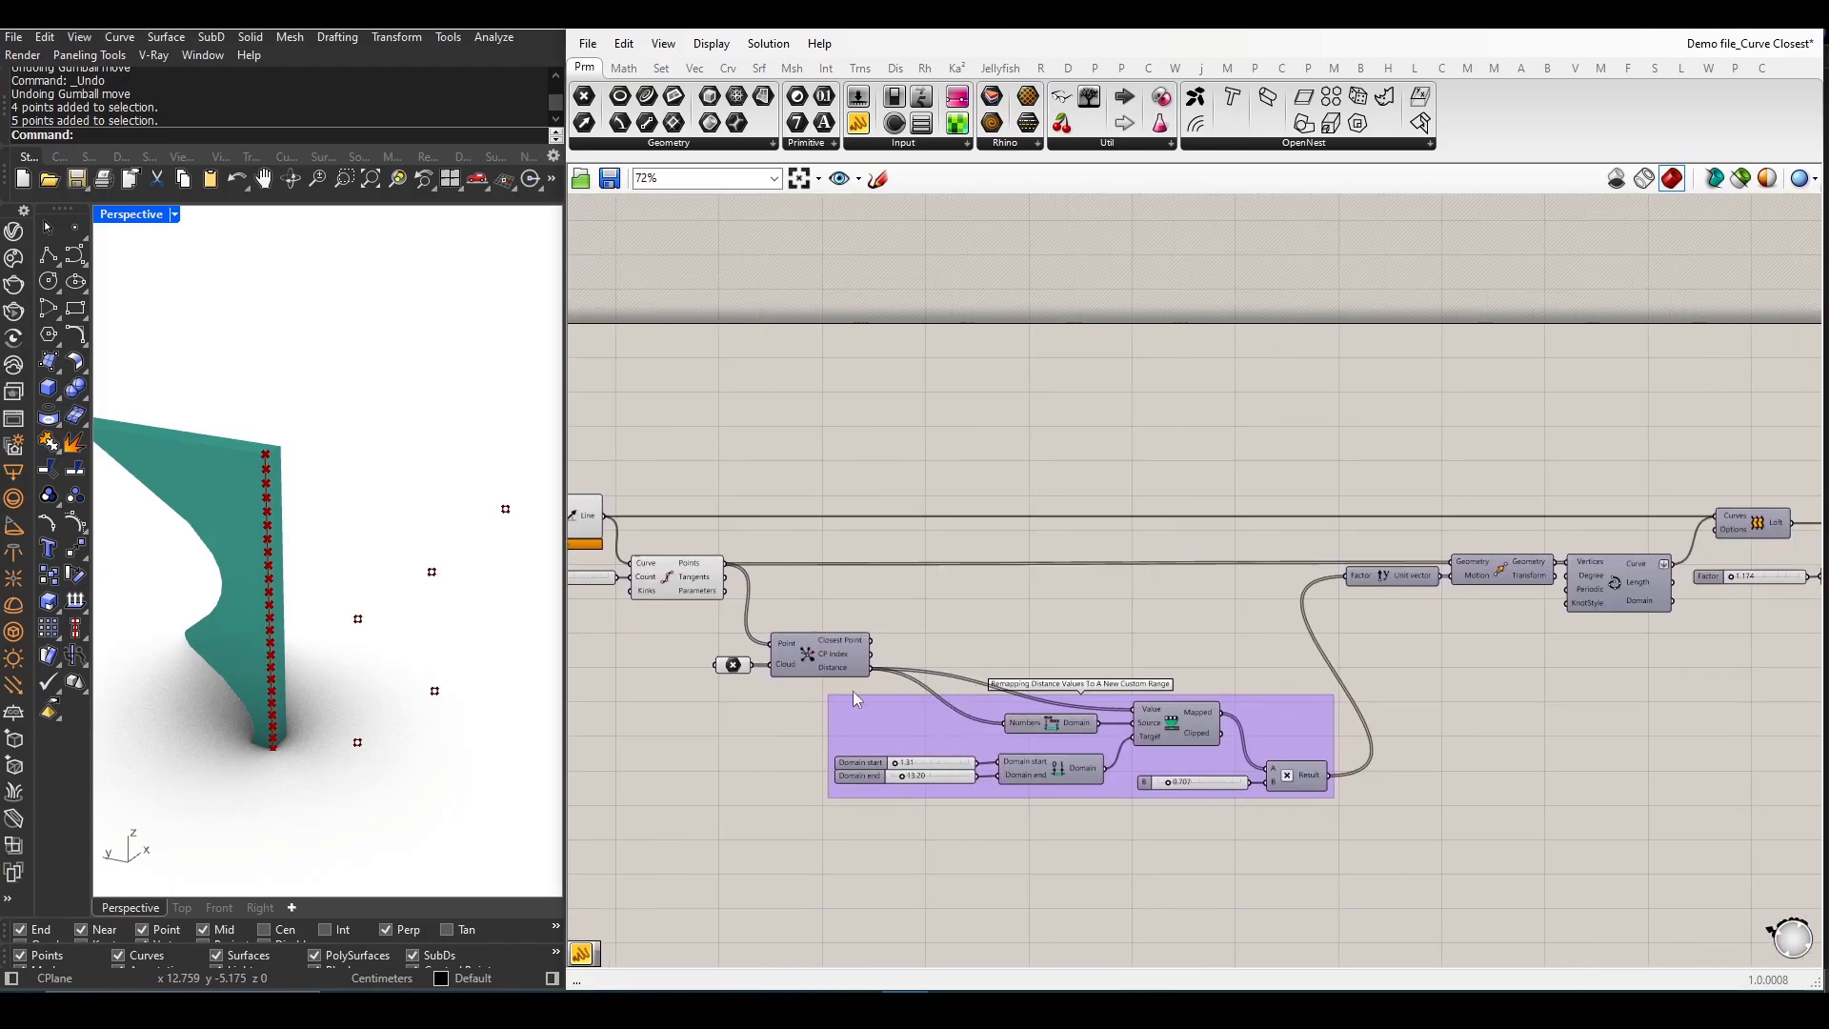
scroll(966, 698, "up", 1)
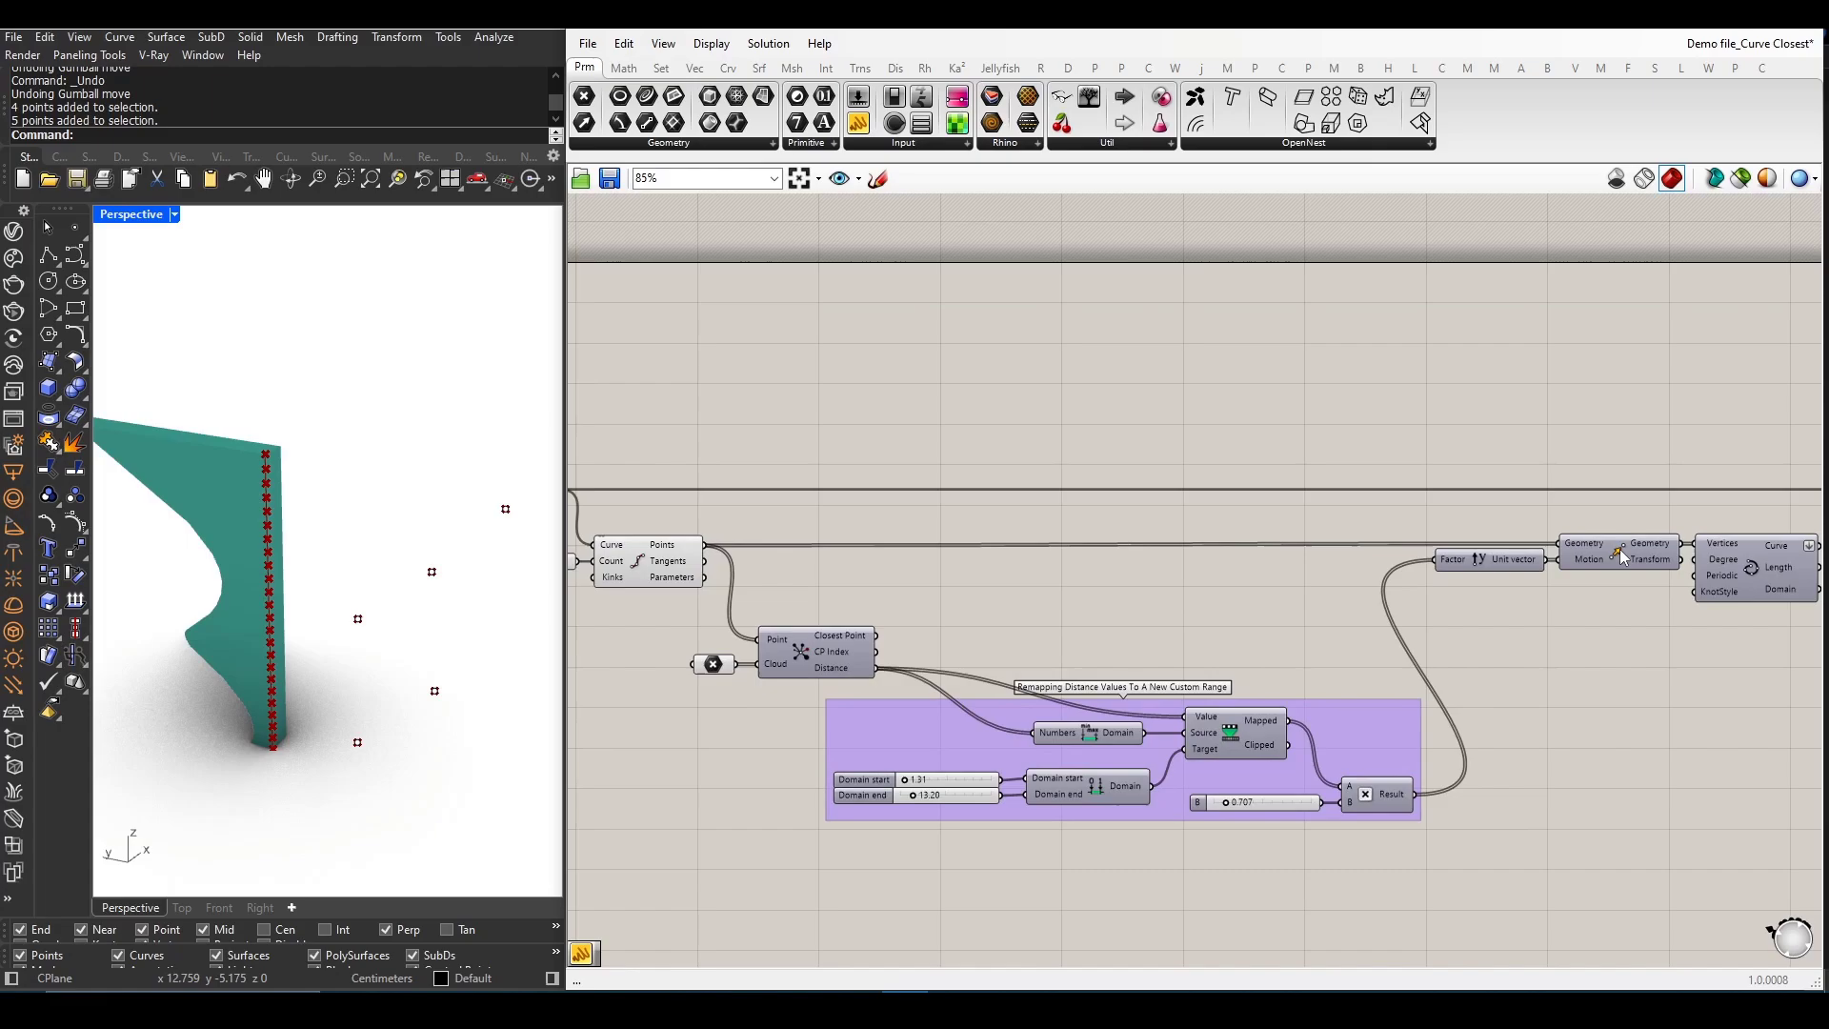
- Move one curve control point up and left to bend the wall more sharply
right_click(1623, 557)
left_click(1328, 612)
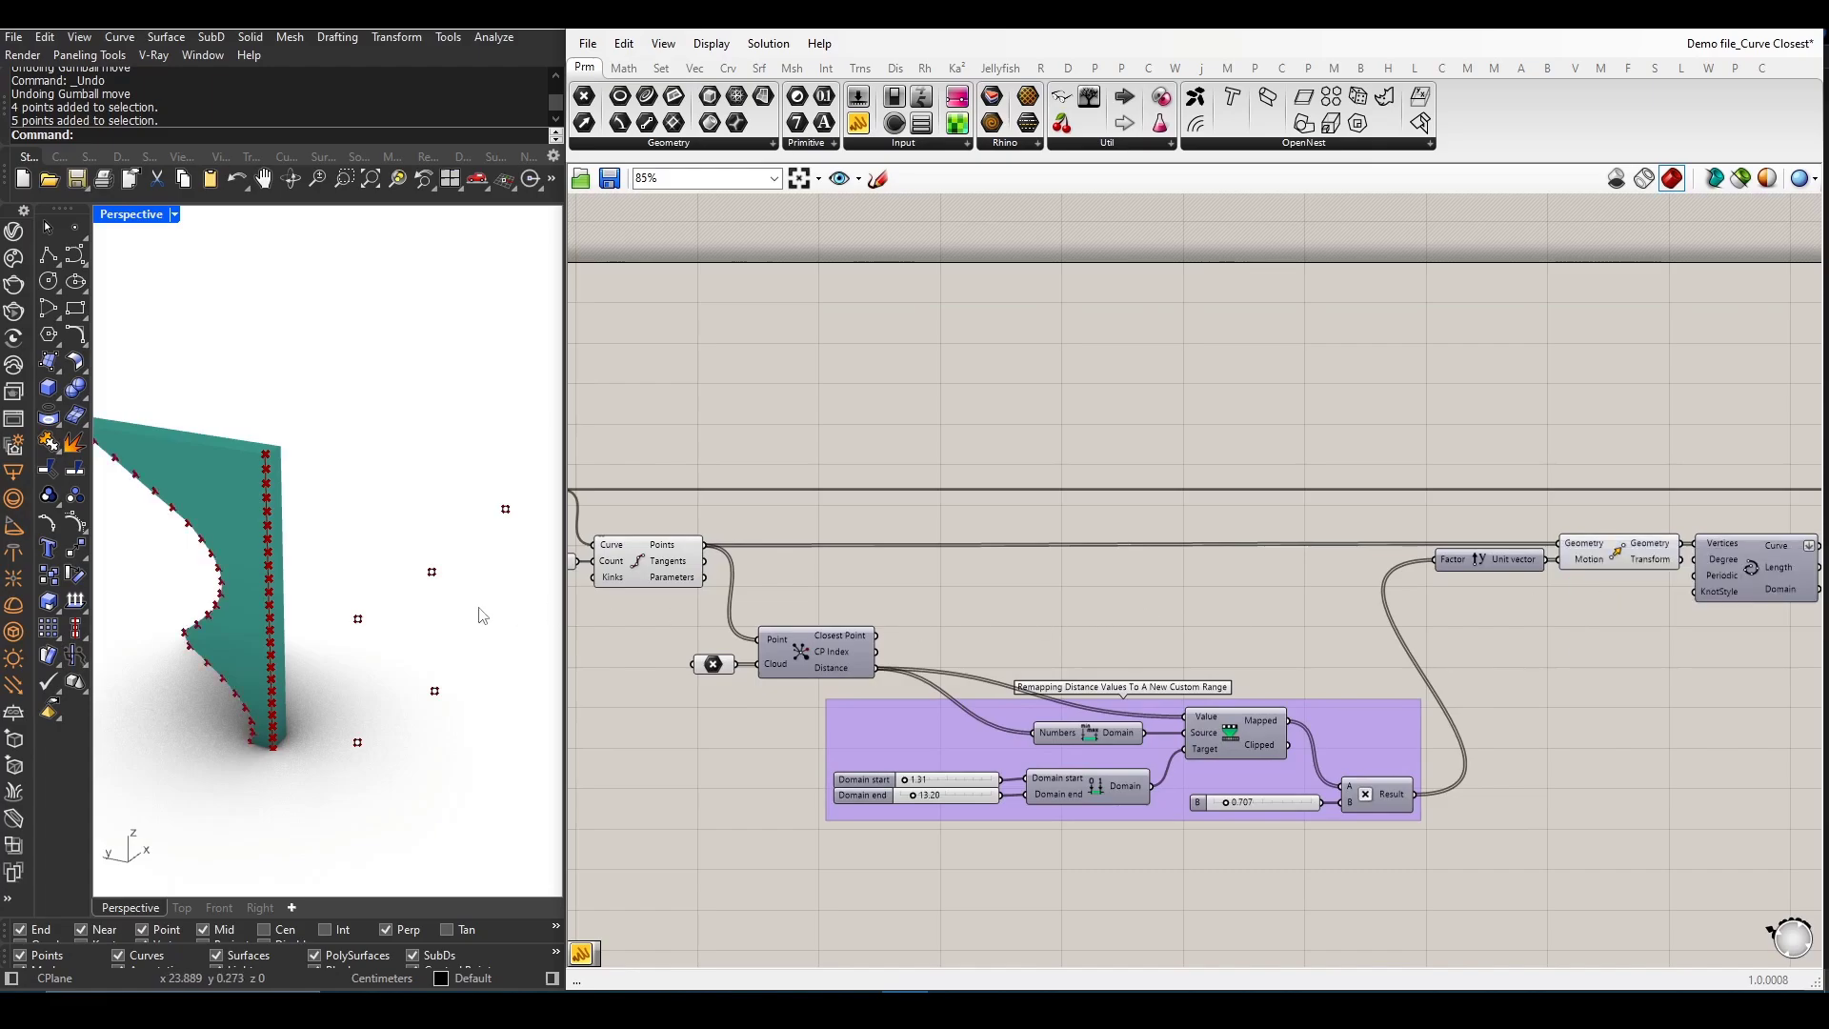
right_click_drag(367, 605, 398, 597)
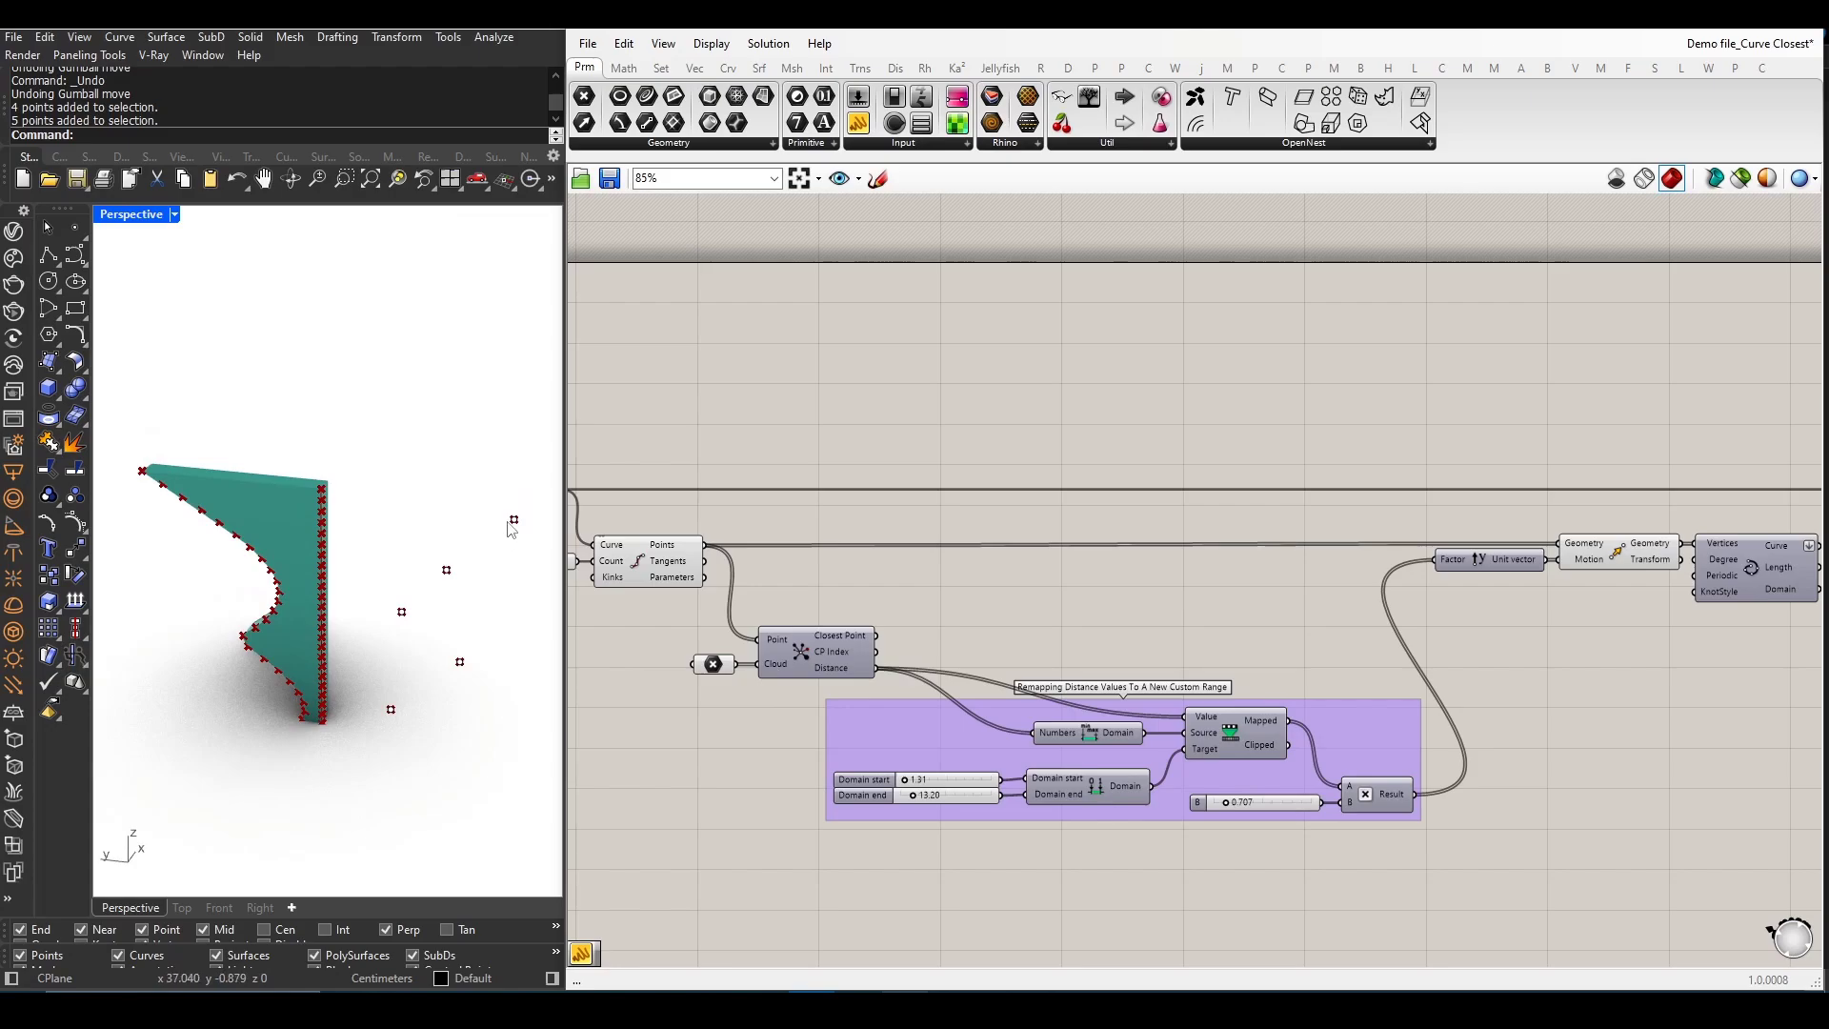
left_click(513, 522)
mouse_move(511, 528)
left_mouse_down()
mouse_move(480, 482)
mouse_move(428, 532)
mouse_move(360, 544)
left_mouse_up()
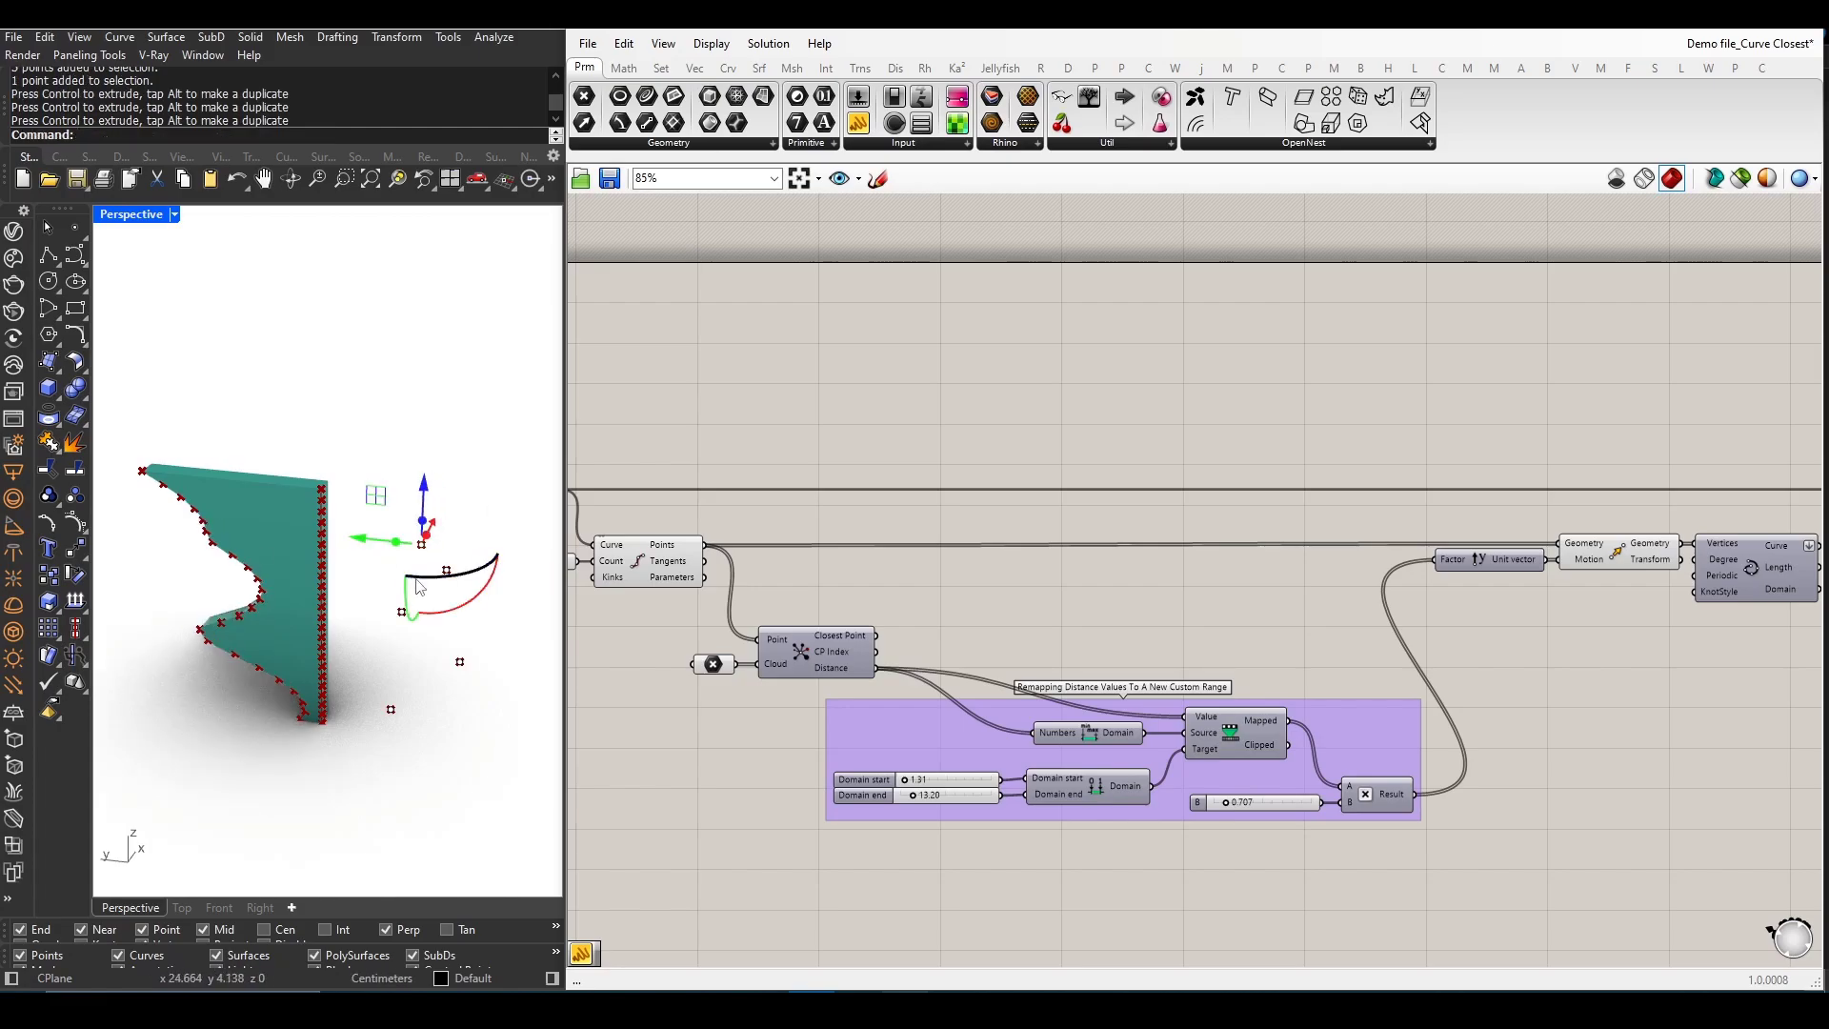
scroll(1217, 653, "down", 1)
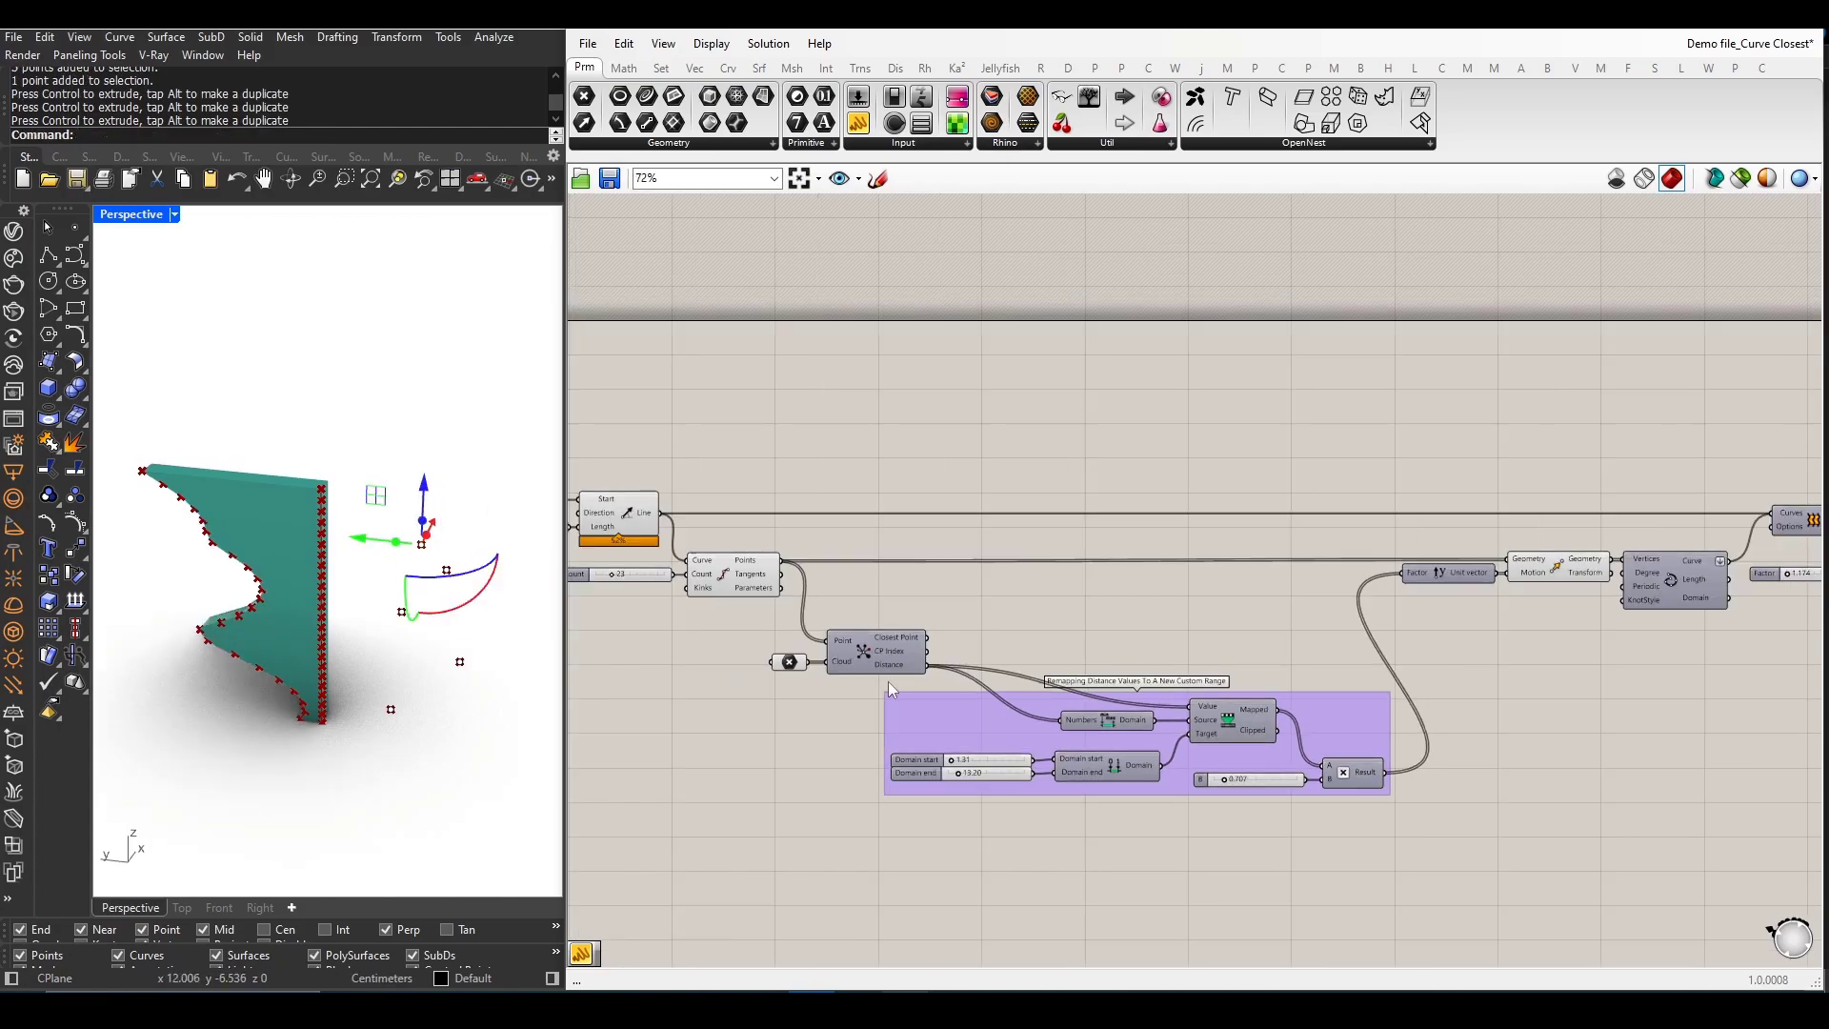
scroll(1500, 616, "up", 2)
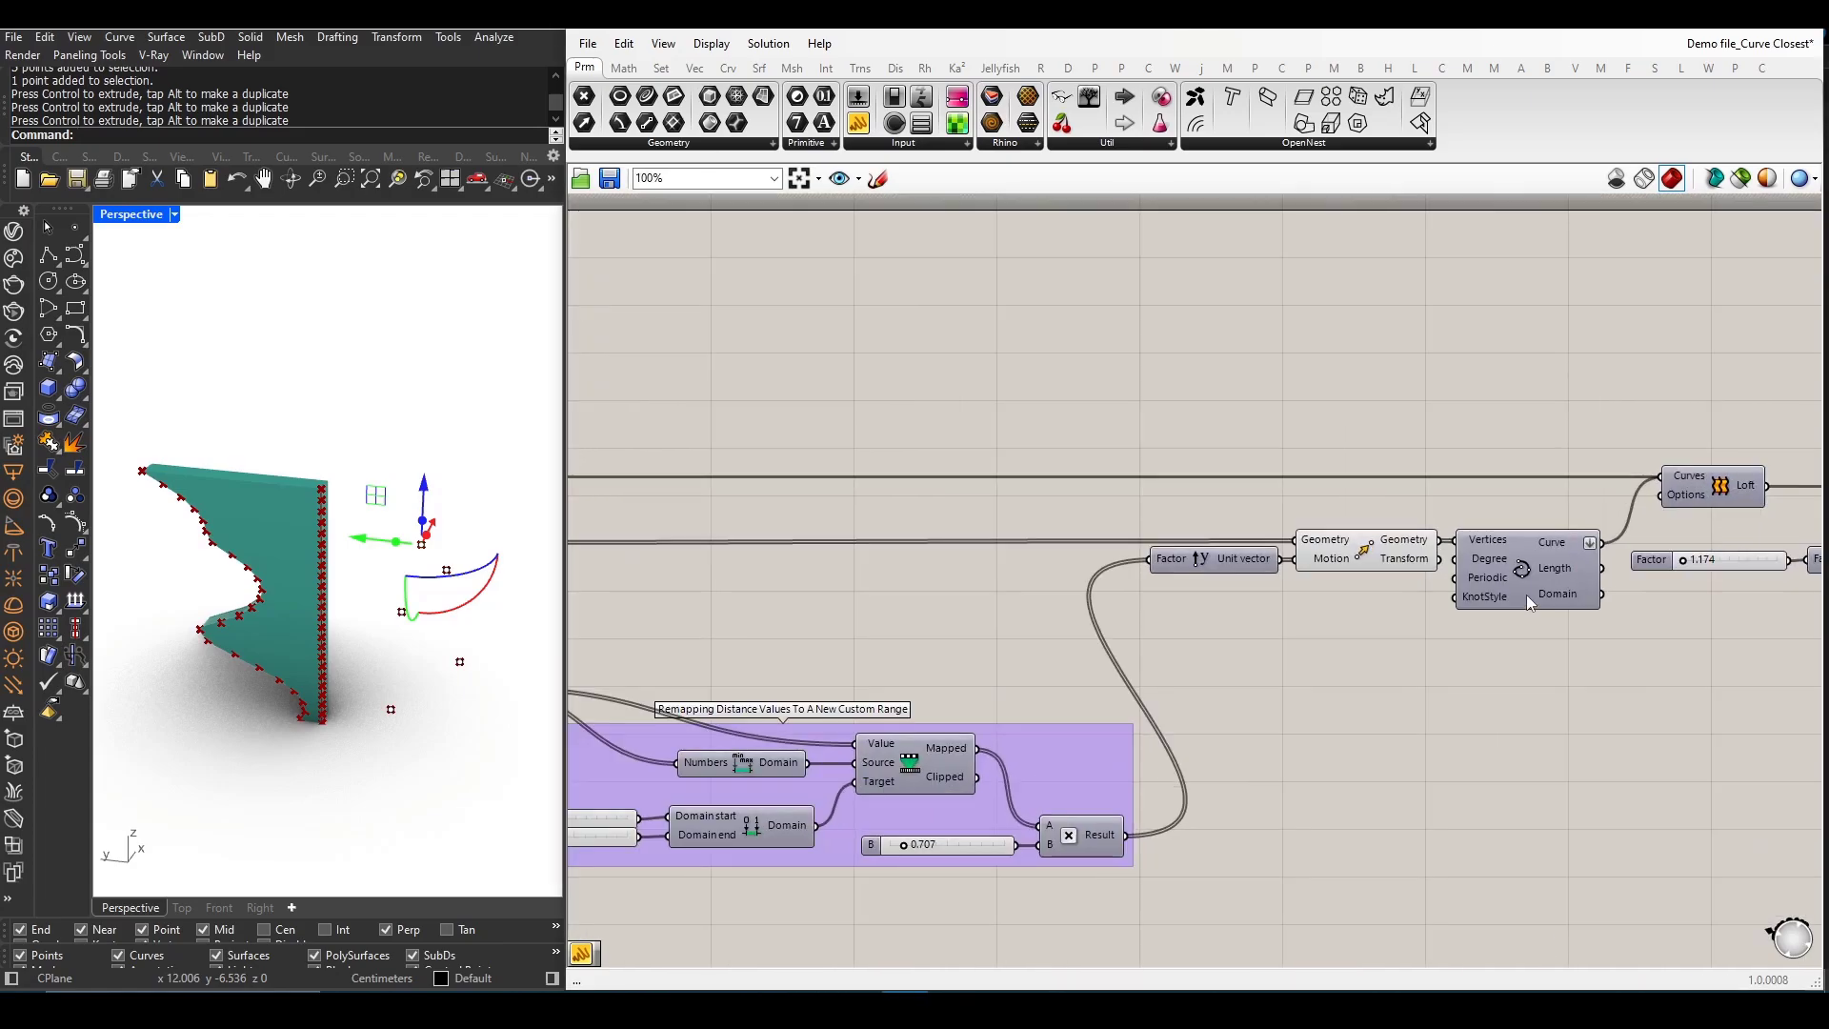
- Turn off the Interpolate component's preview and select it
right_click(1526, 568)
left_click(1579, 608)
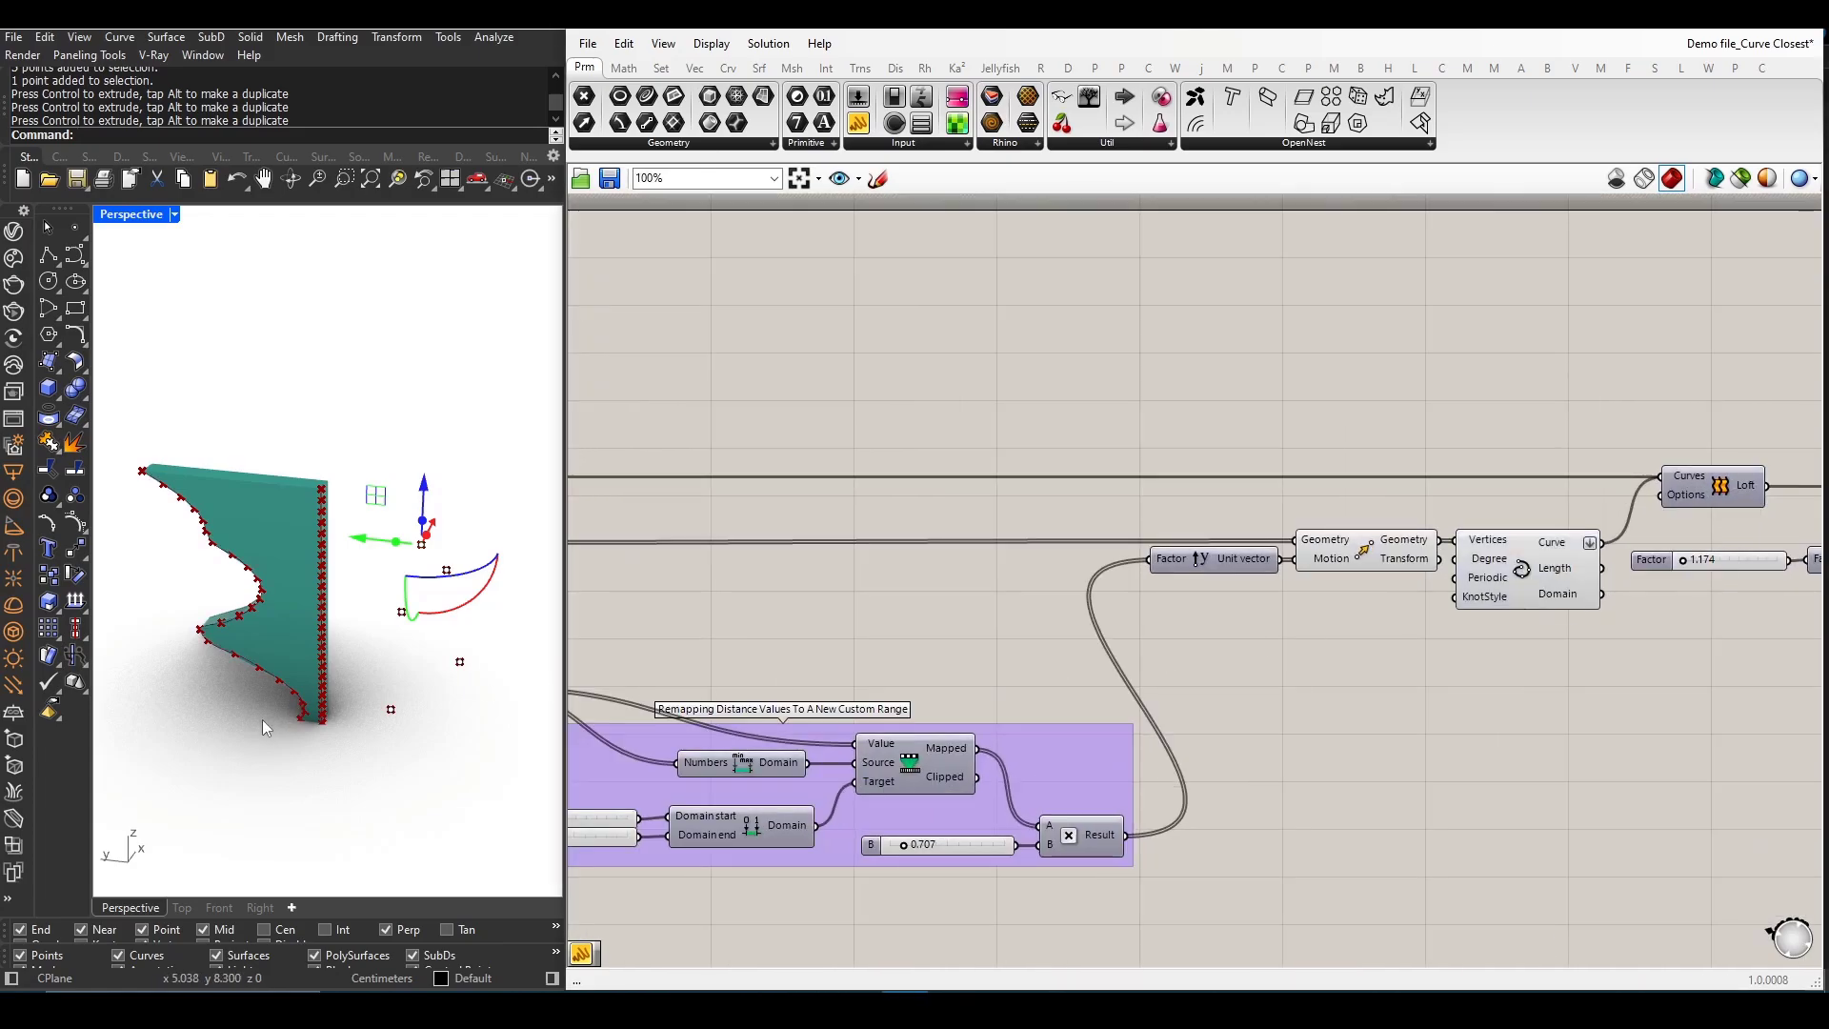
left_click(1515, 572)
scroll(676, 626, "down", 1)
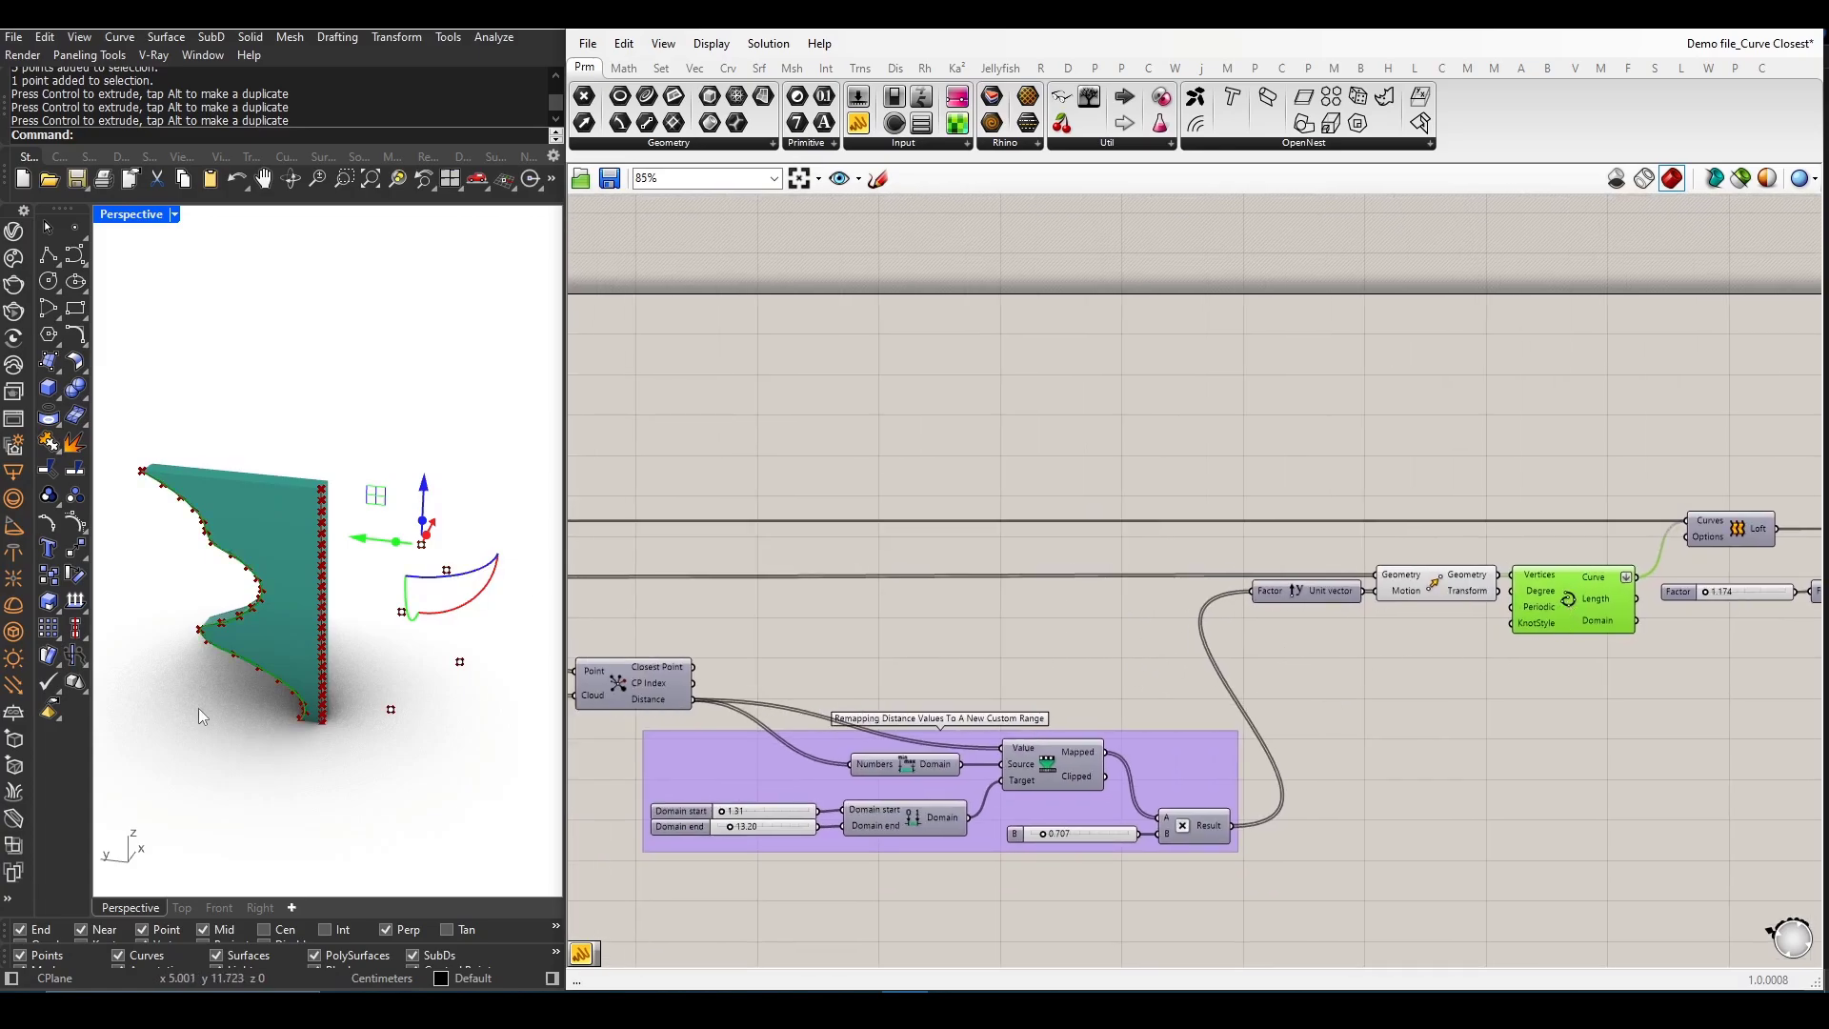
right_click_drag(681, 607, 1120, 622)
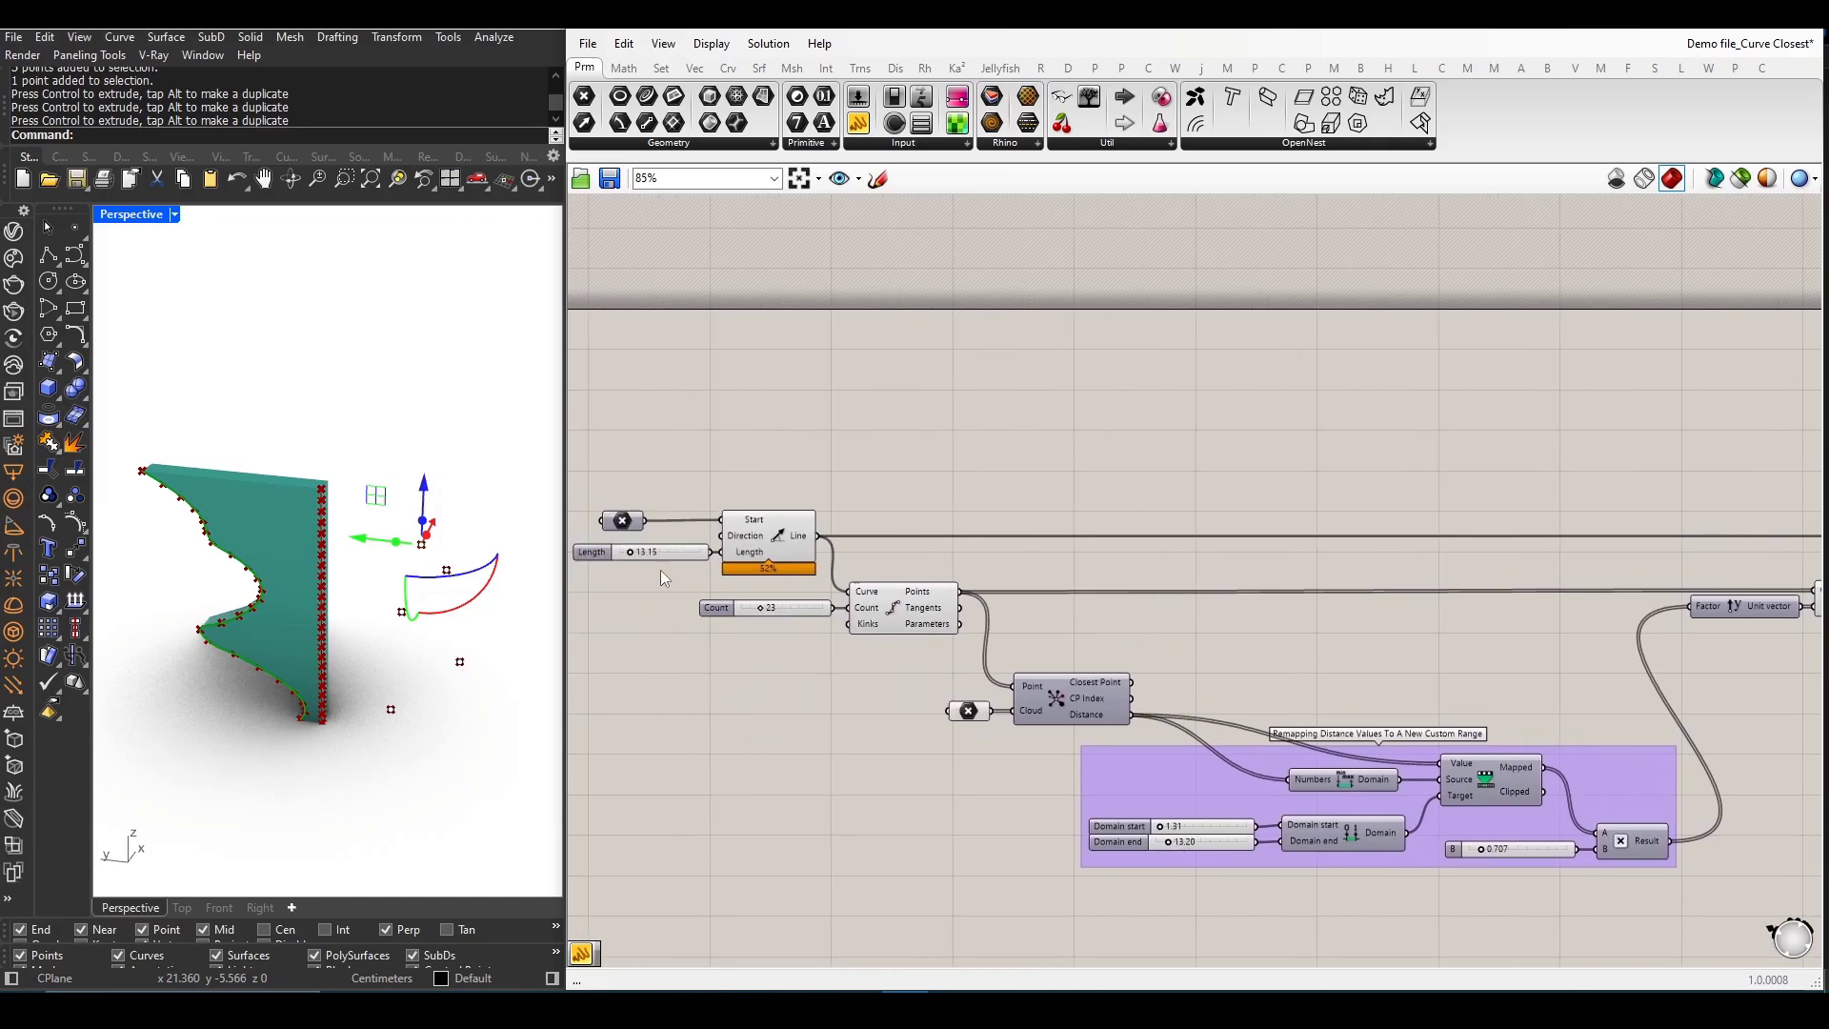
scroll(661, 570, "down", 3)
scroll(1588, 576, "up", 3)
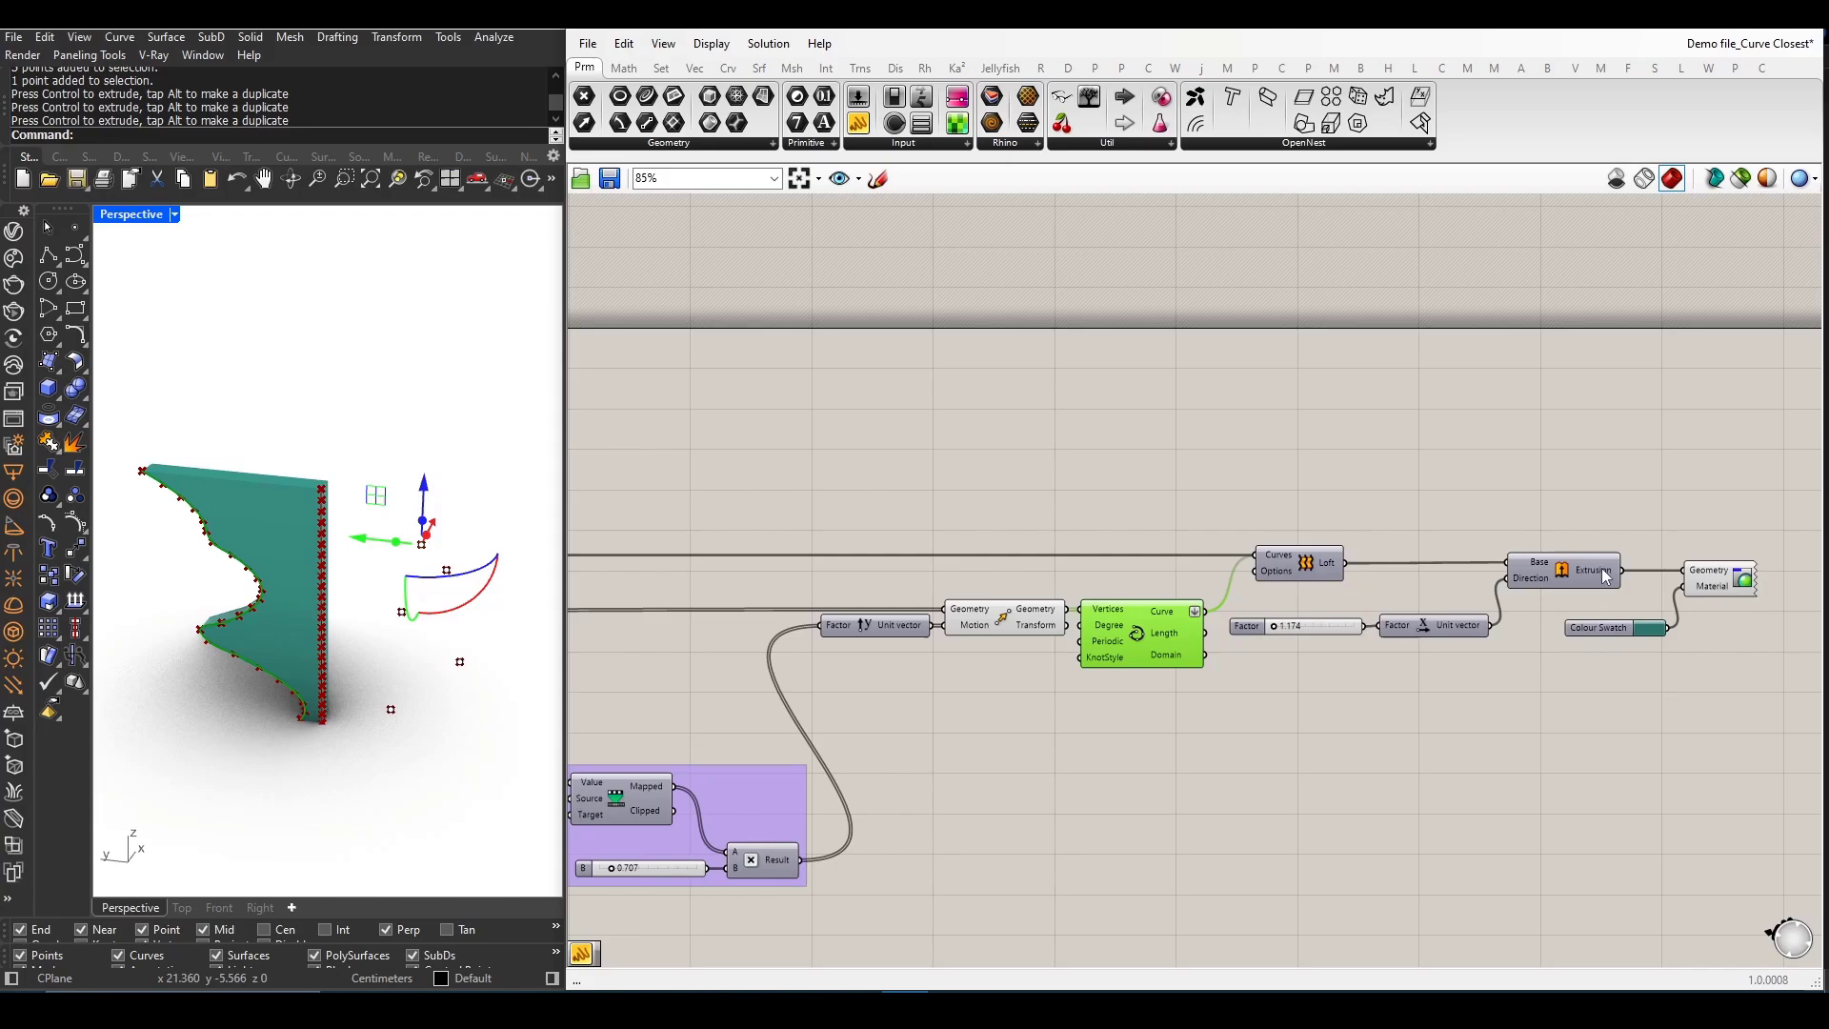
left_click(1569, 575)
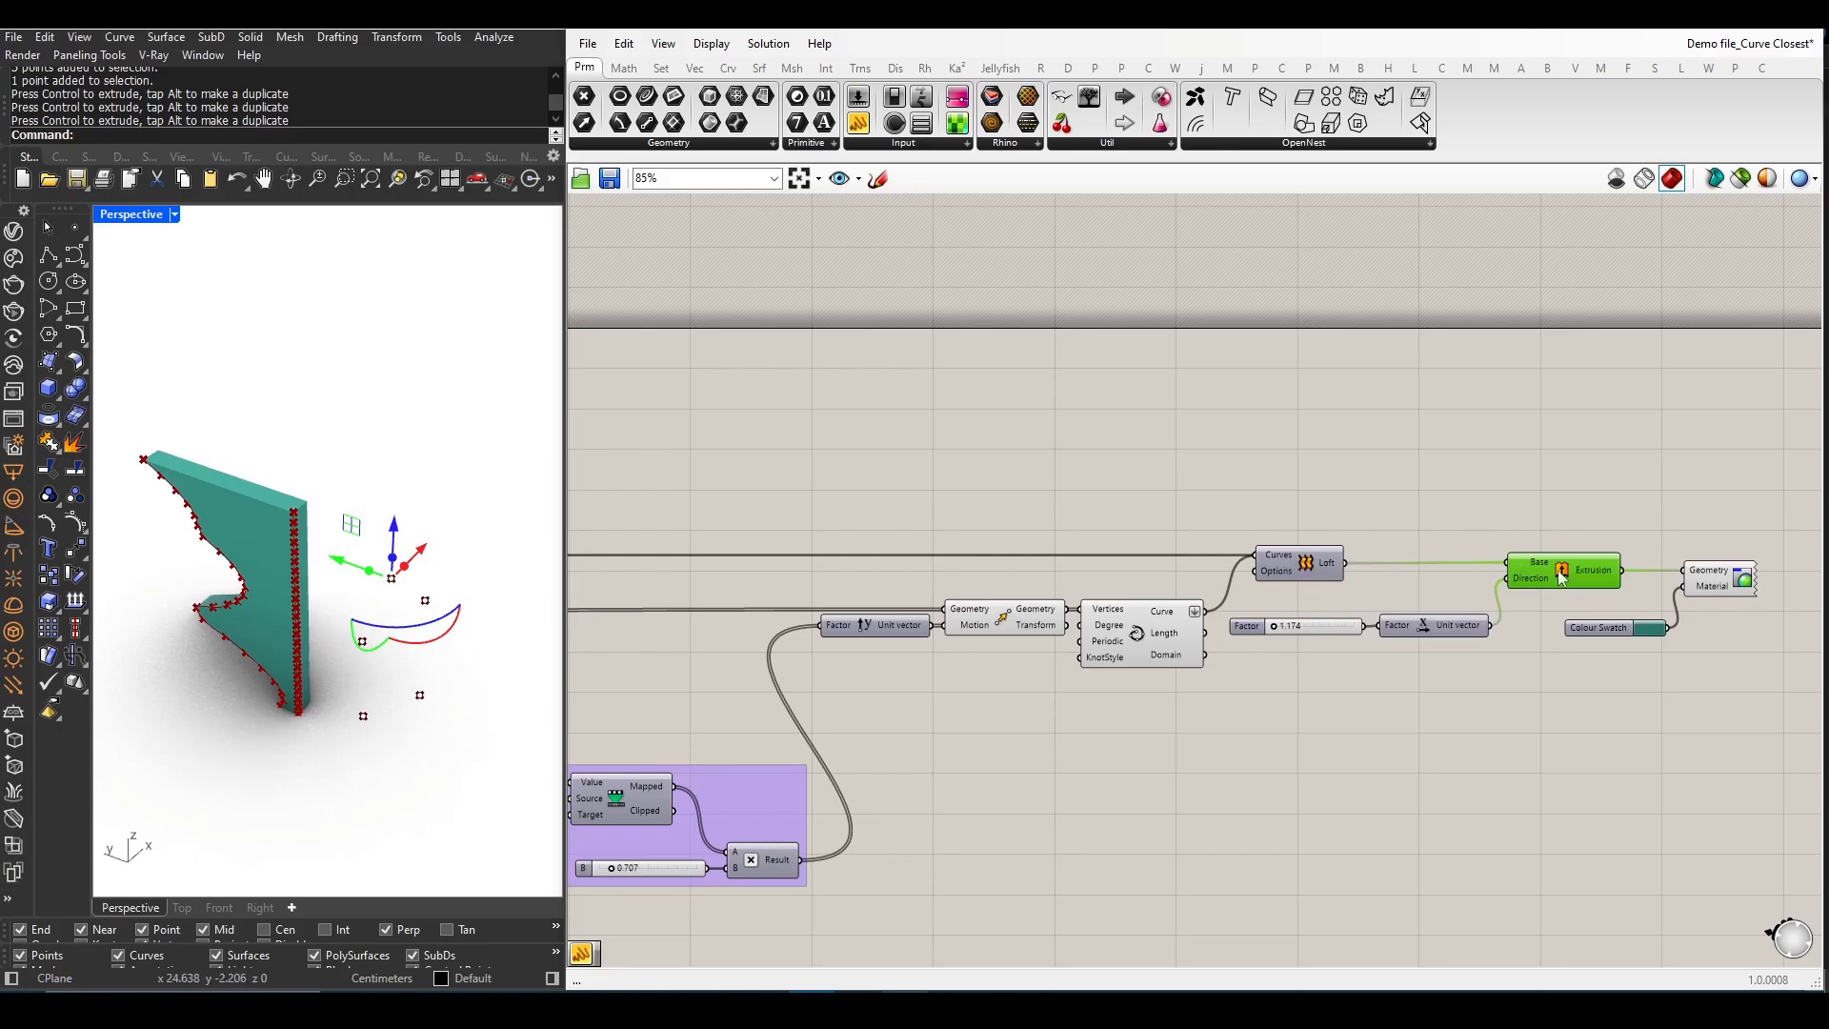
left_click(1743, 576)
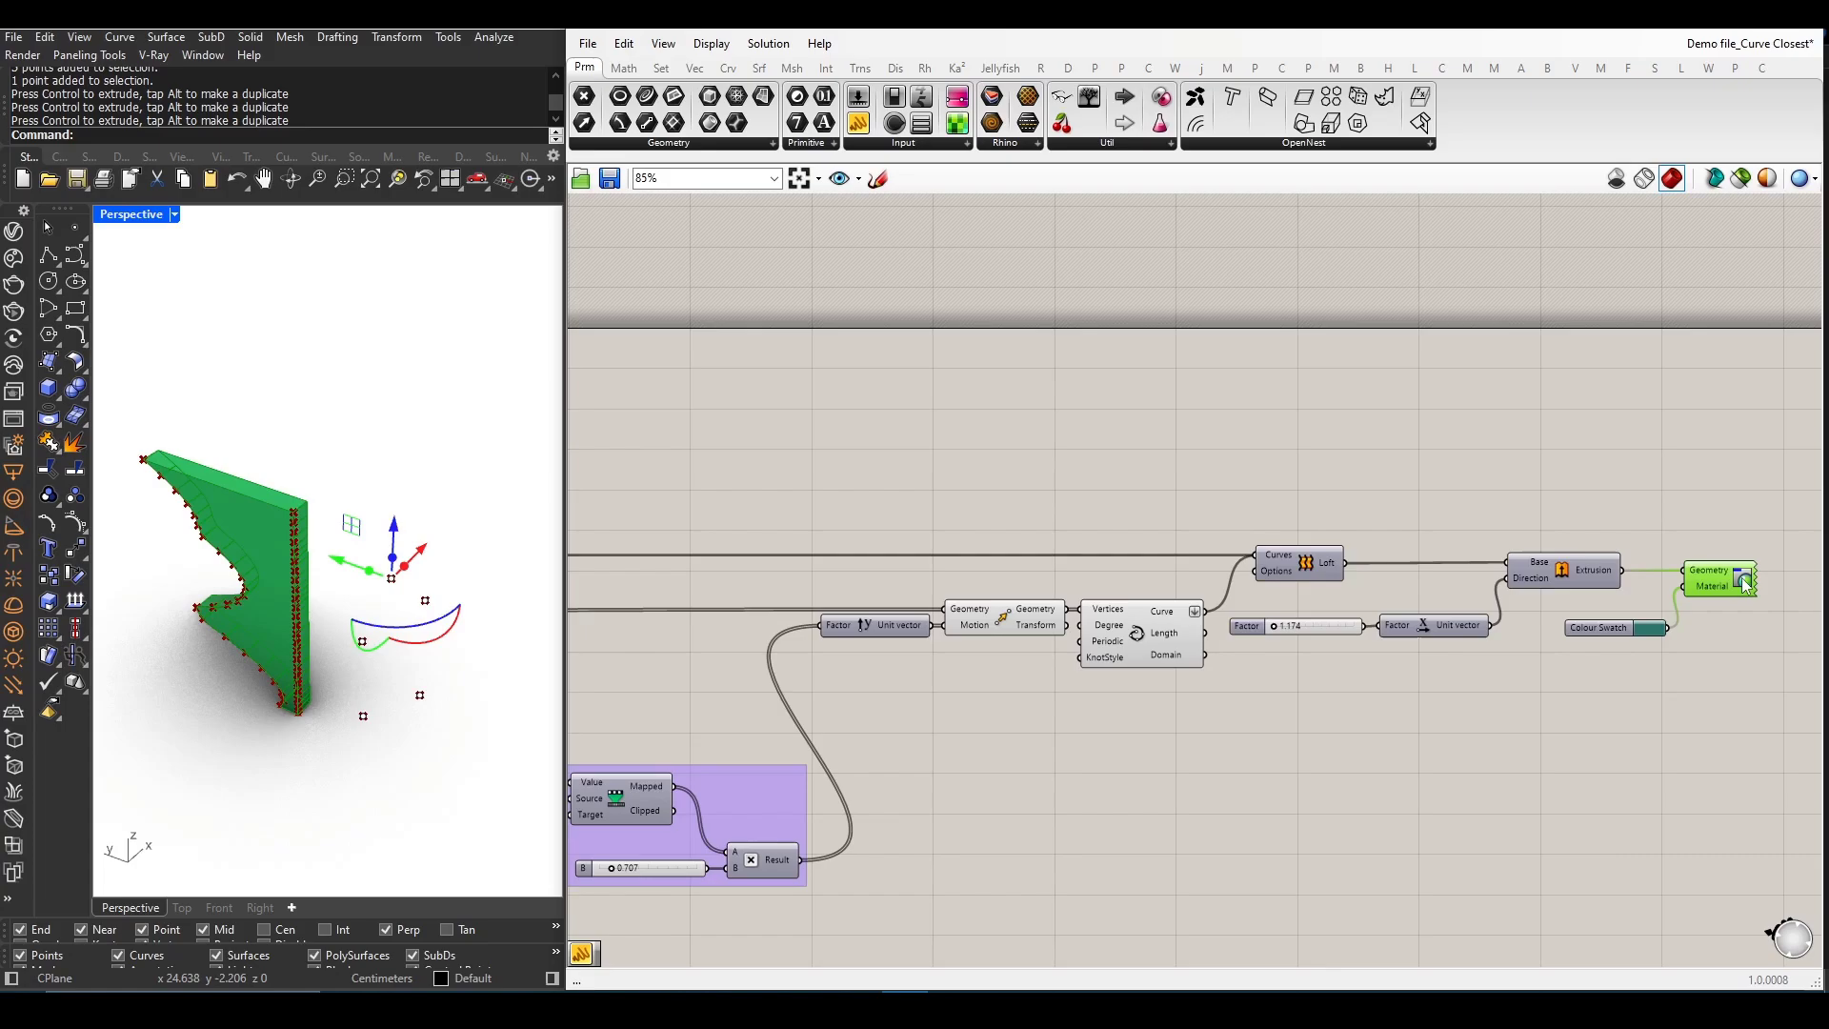
left_click(1729, 660)
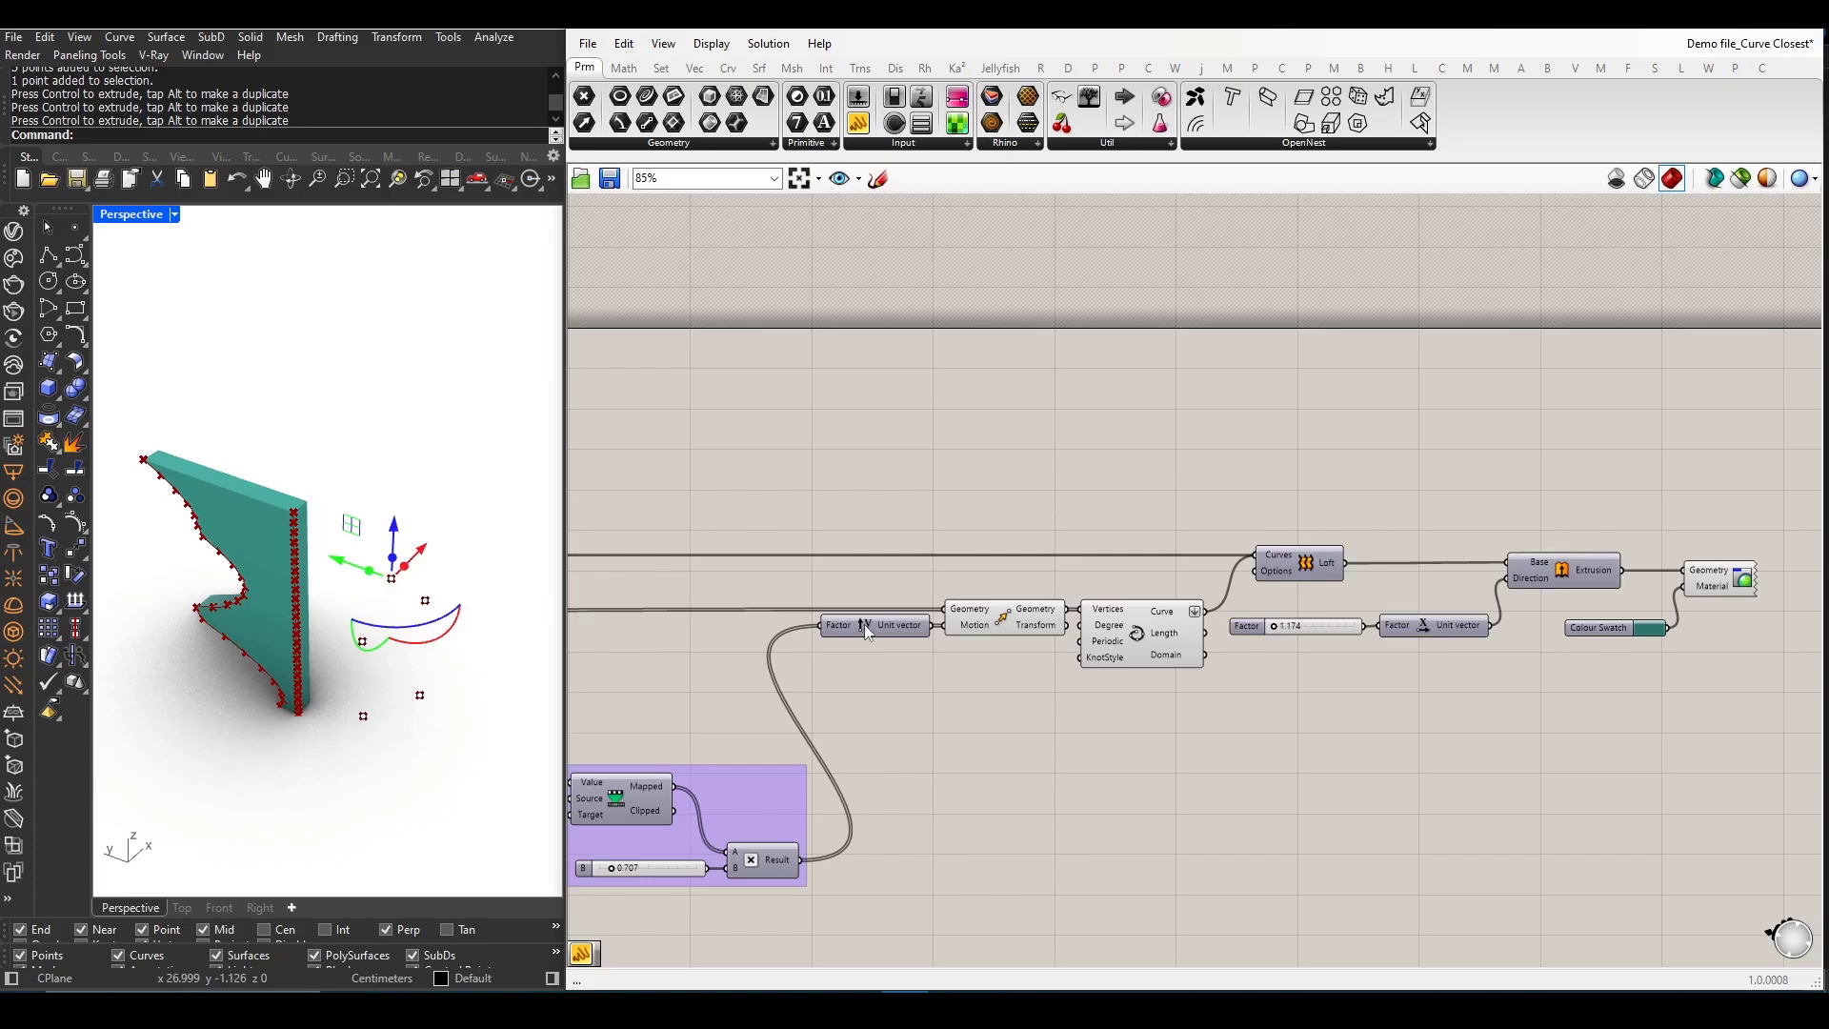
scroll(1145, 618, "down", 5)
scroll(779, 648, "up", 2)
scroll(779, 647, "up", 1)
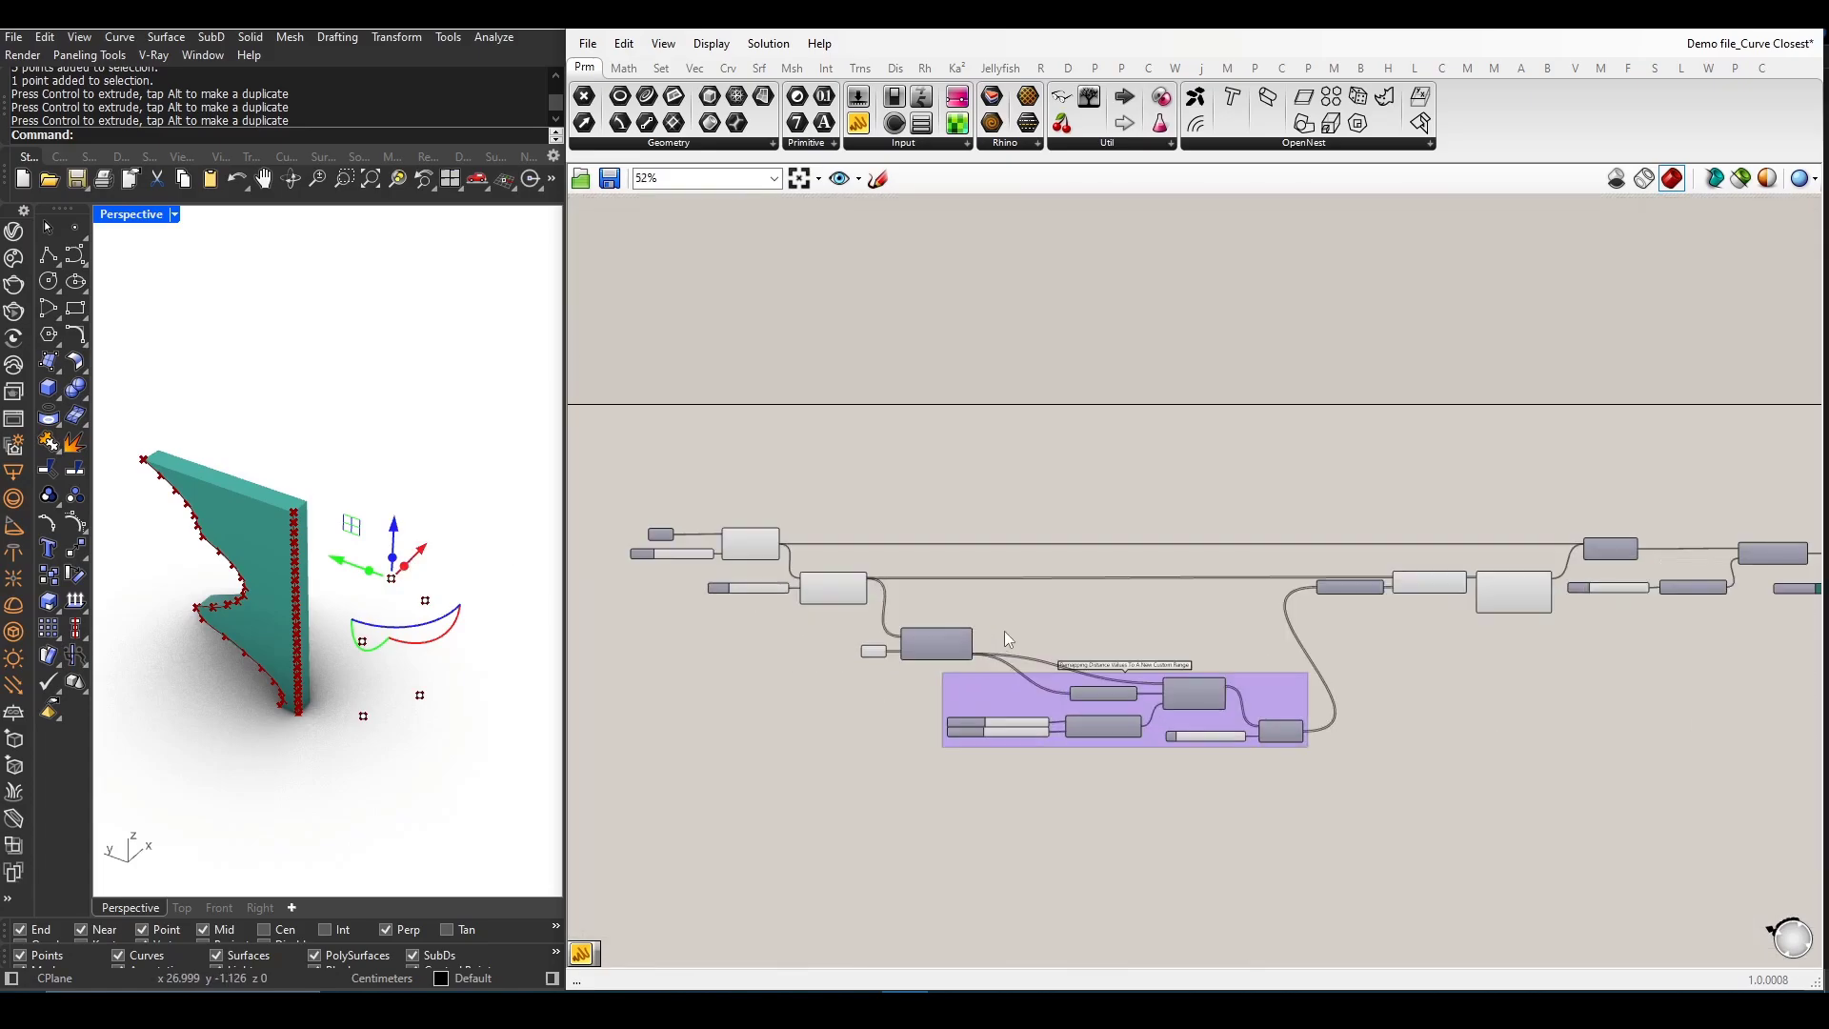
scroll(815, 651, "up", 2)
scroll(888, 653, "up", 1)
scroll(889, 653, "up", 1)
scroll(899, 656, "up", 1)
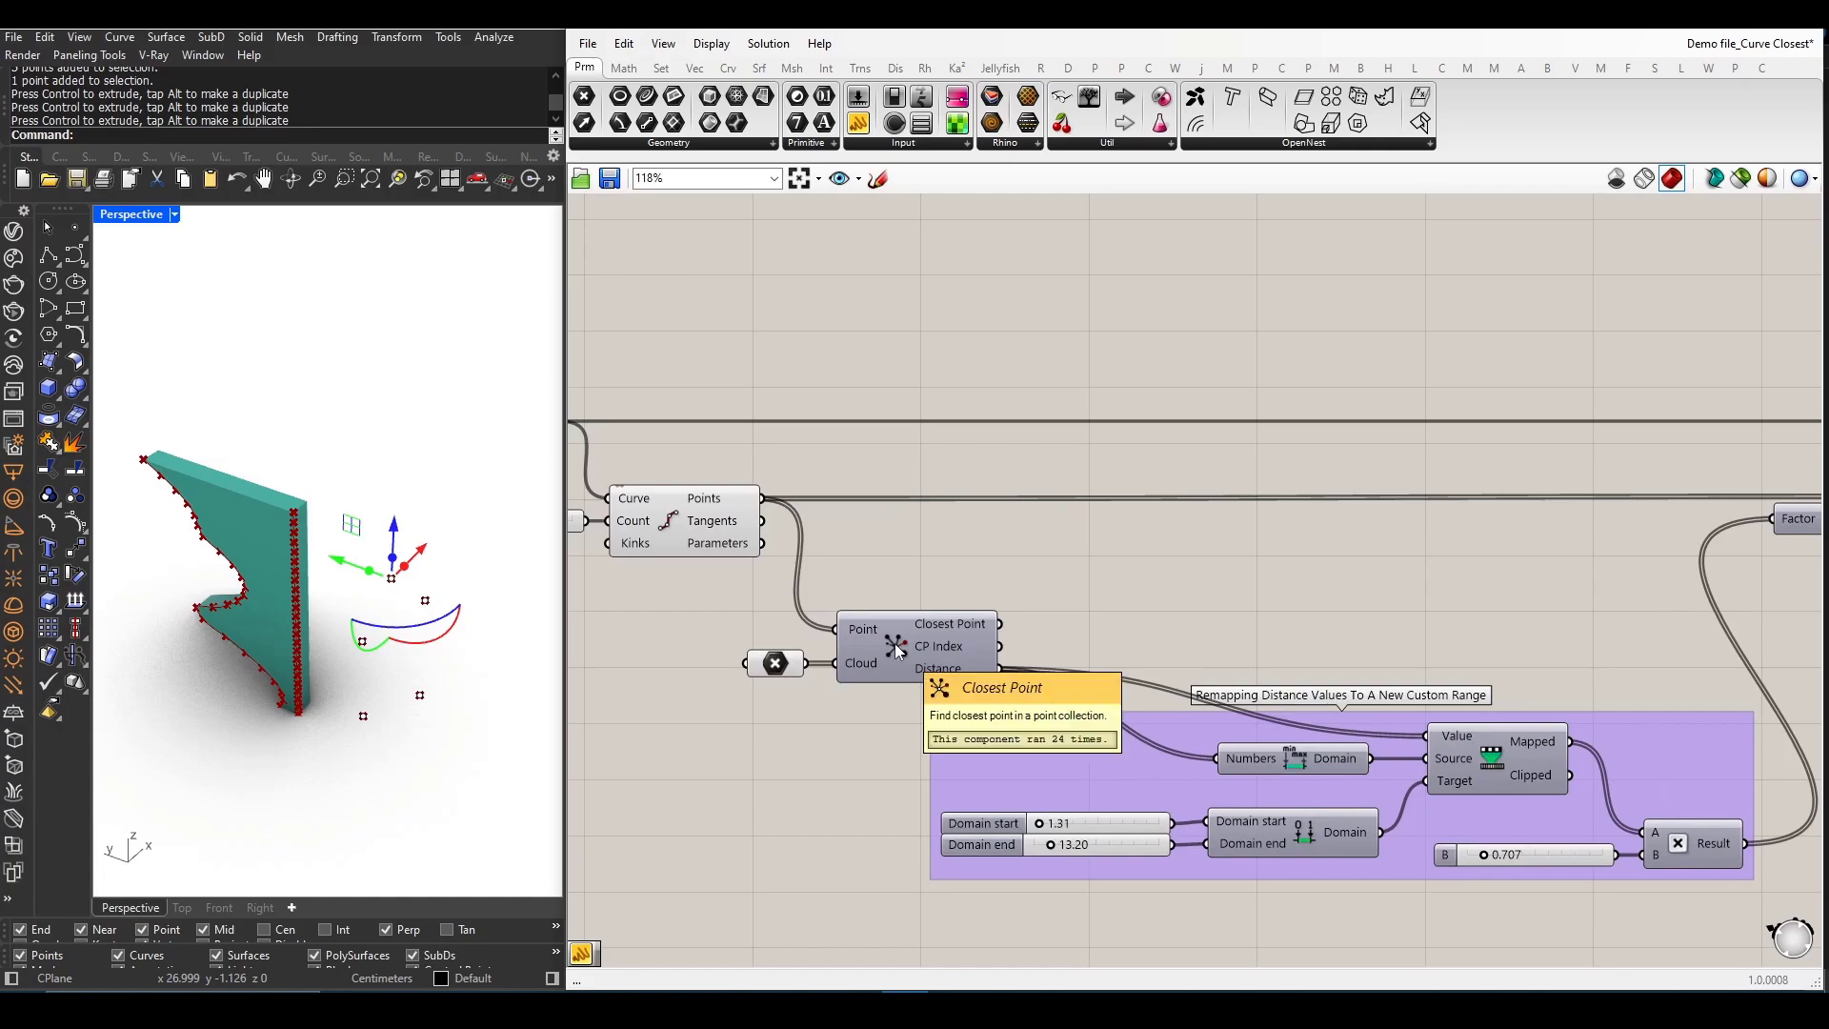
scroll(934, 418, "down", 2)
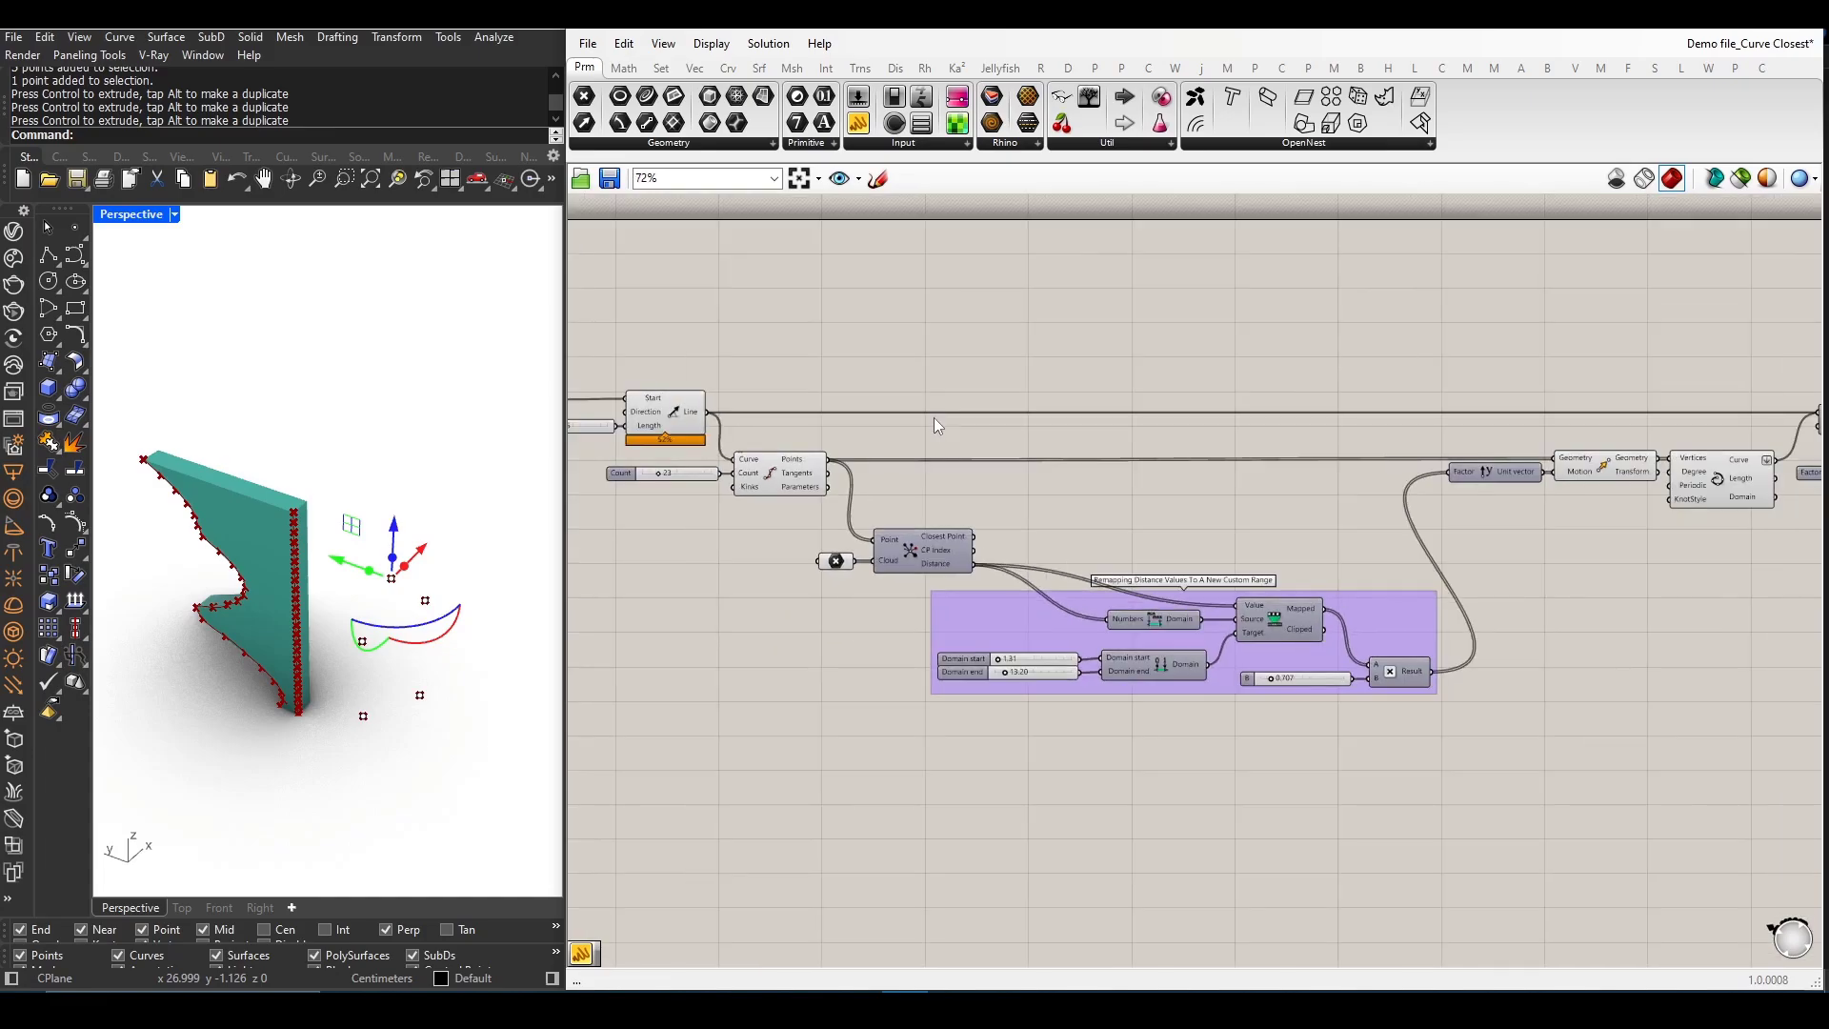
scroll(934, 418, "down", 2)
- Search 'curve close' and place Curve Closest Point below the remap group
double_click(959, 778)
type("curve")
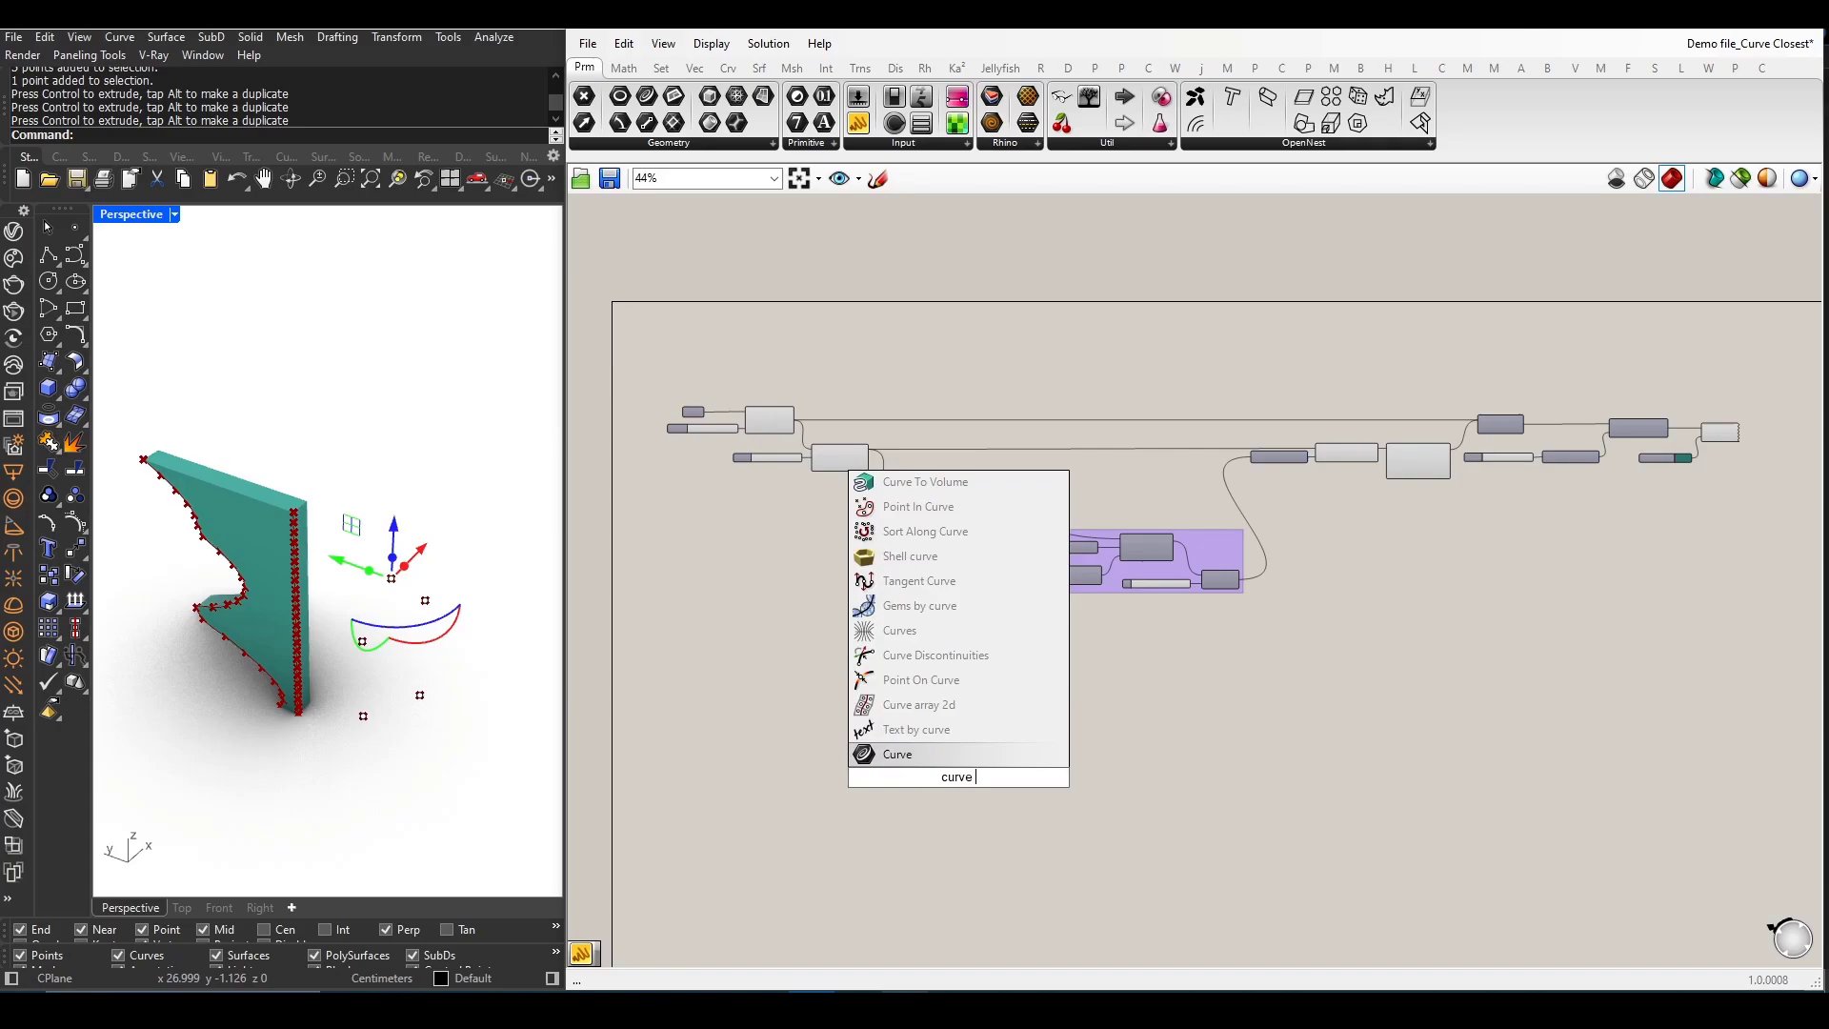
type(" close")
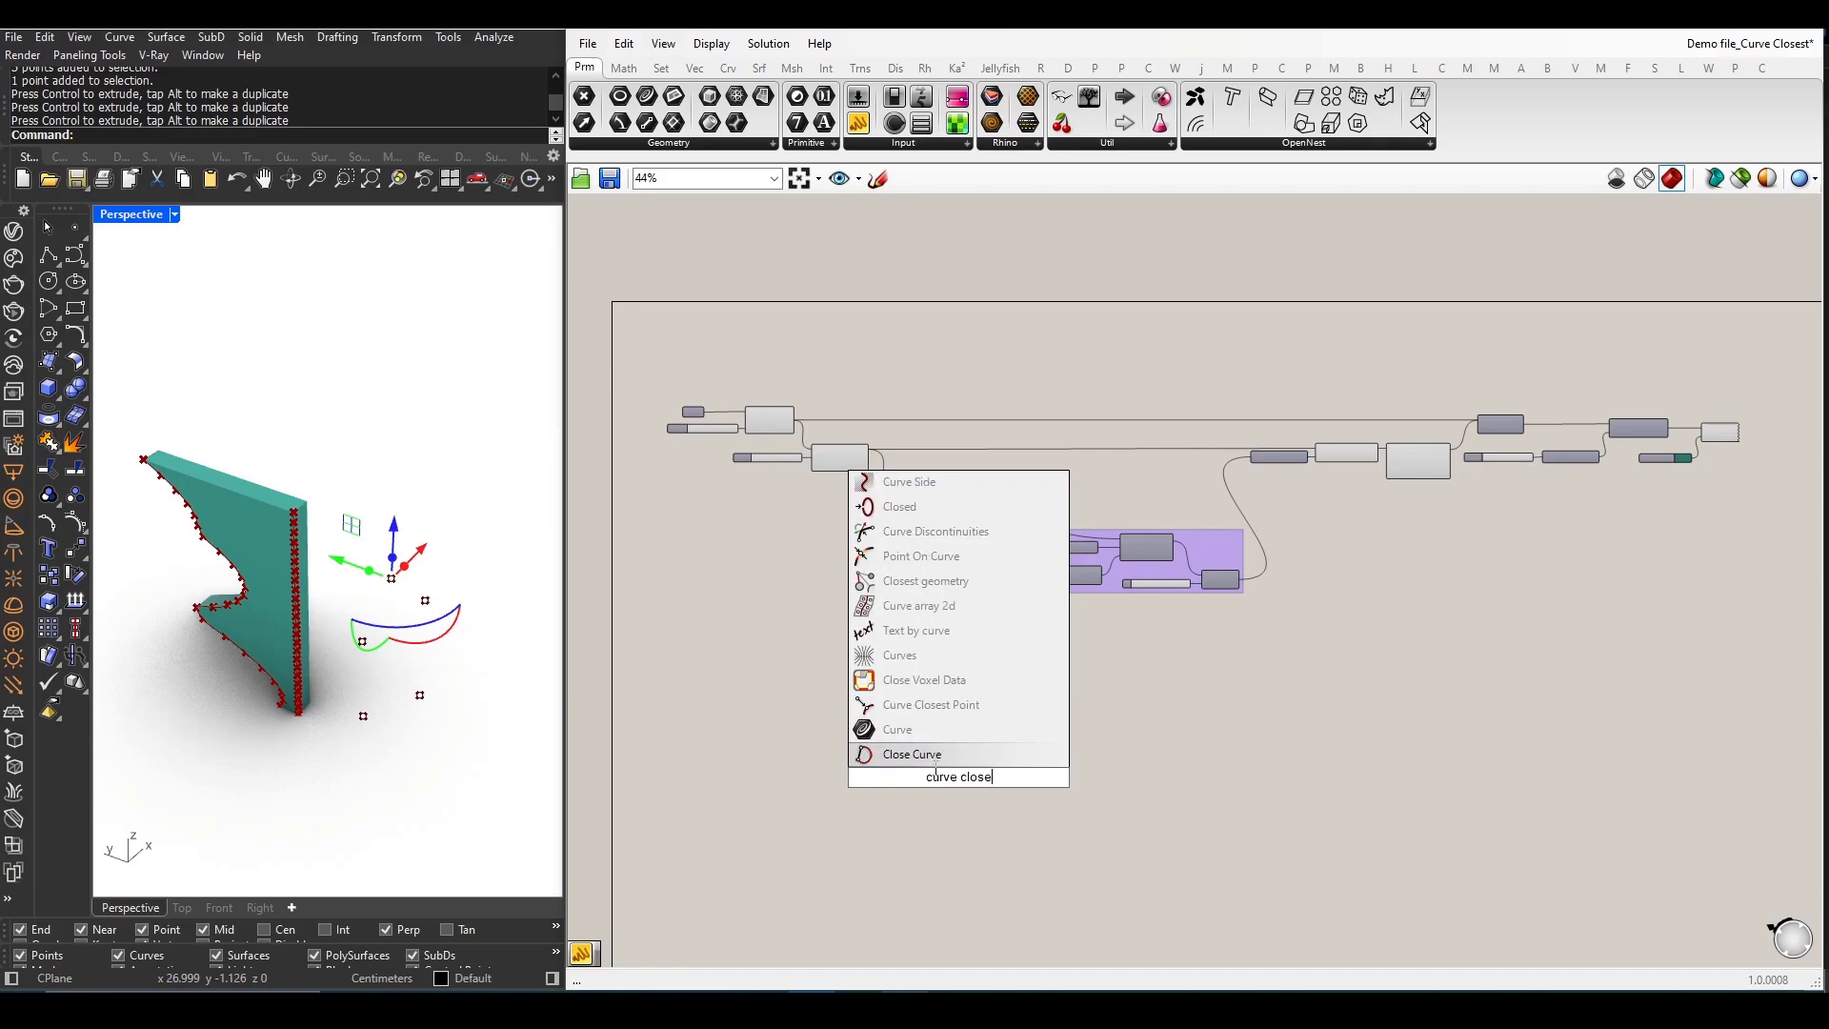
left_click(908, 708)
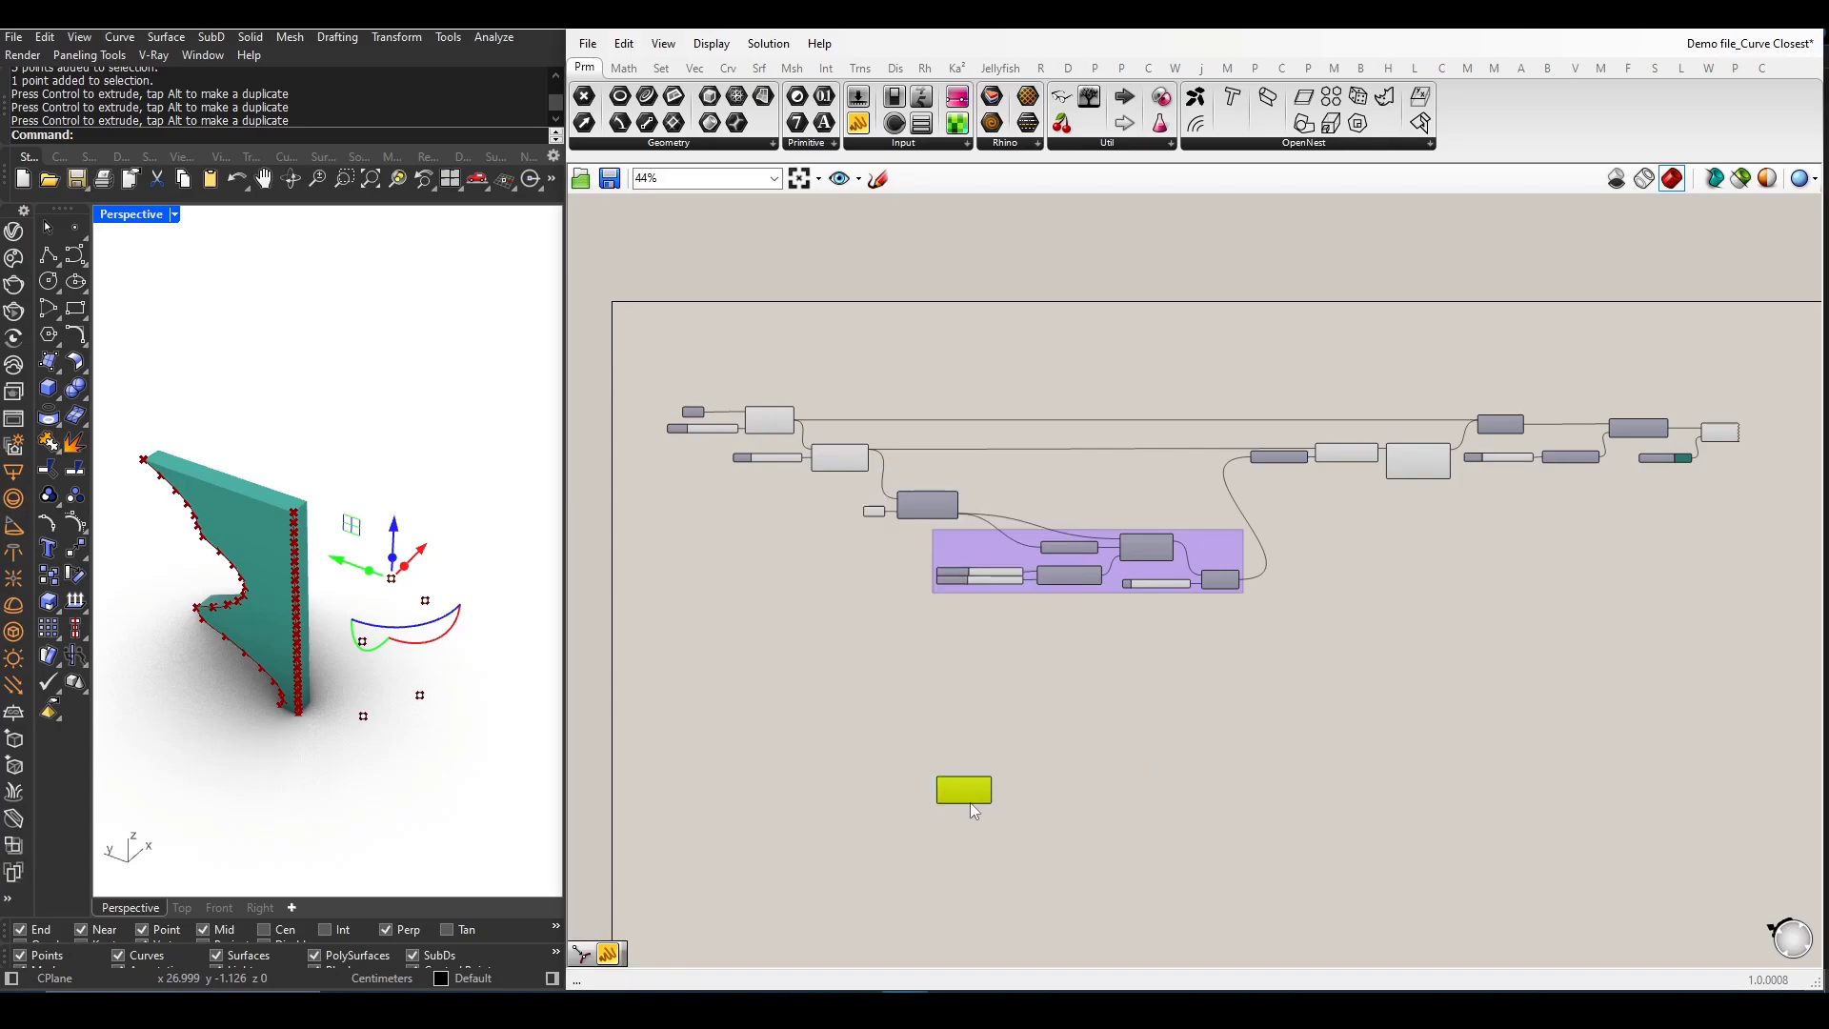
scroll(1007, 896, "up", 3)
scroll(993, 861, "down", 3)
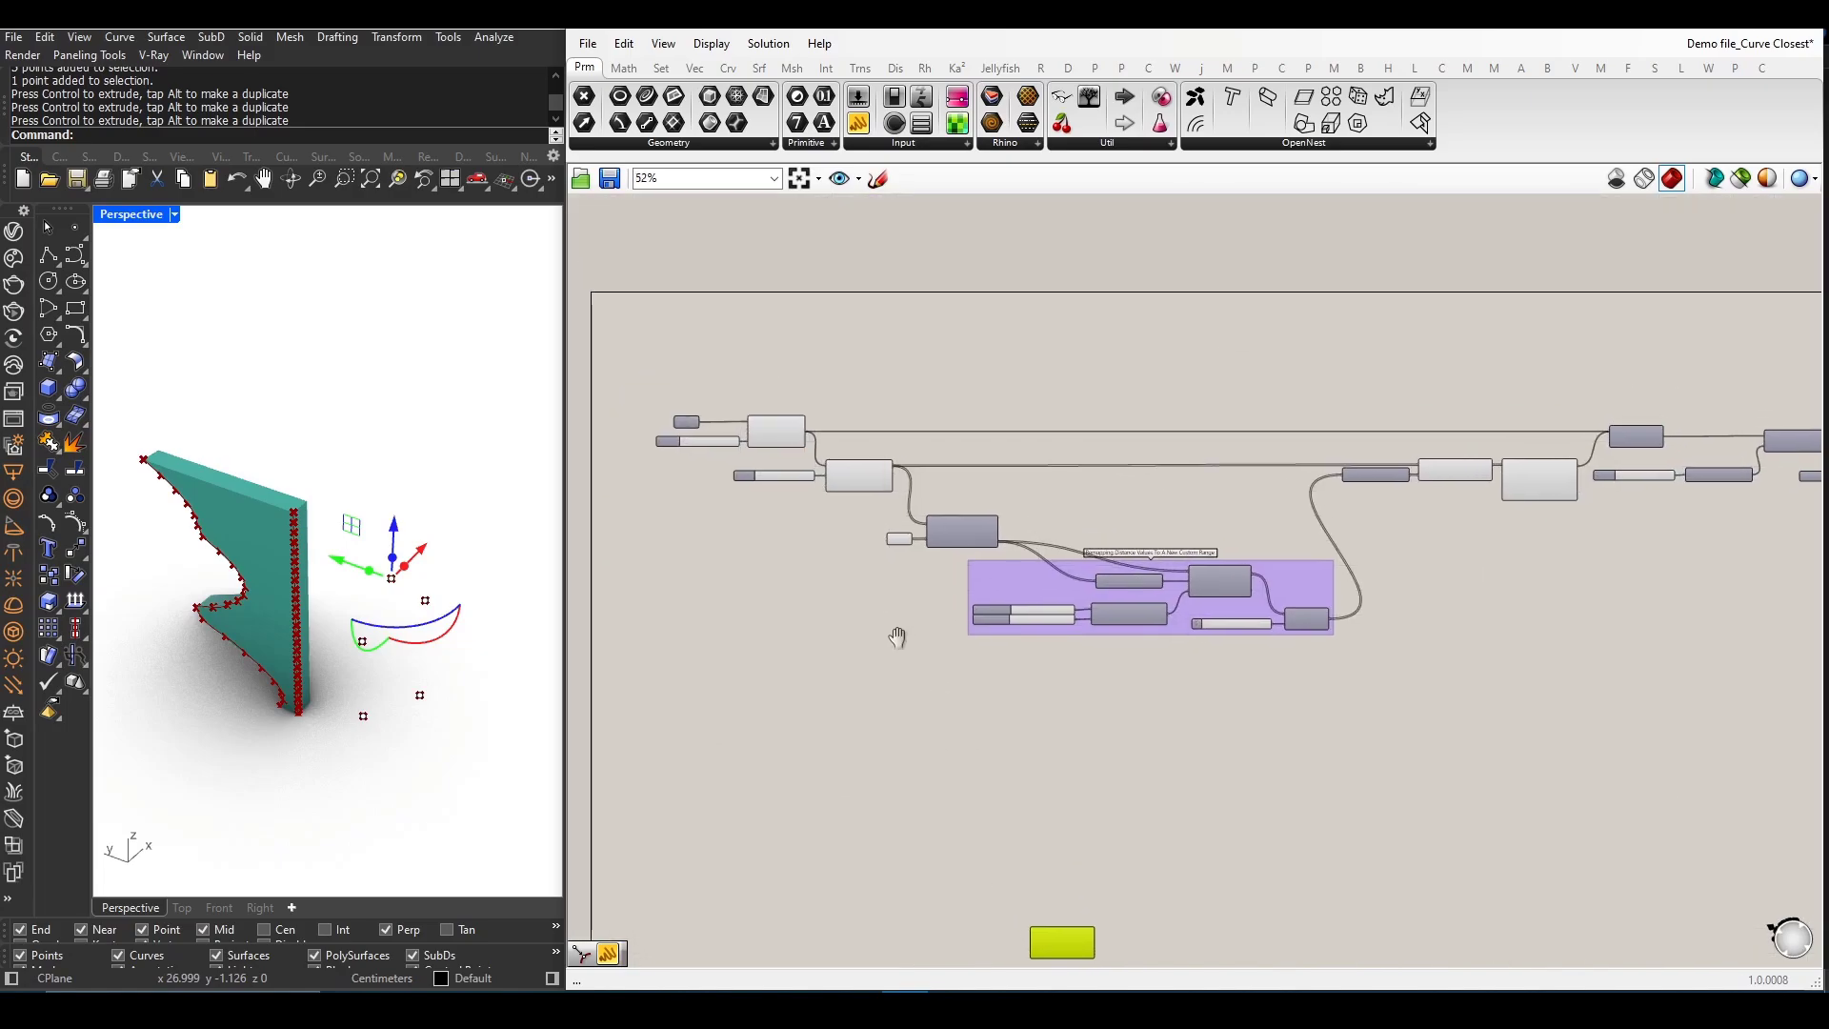
scroll(808, 492, "up", 3)
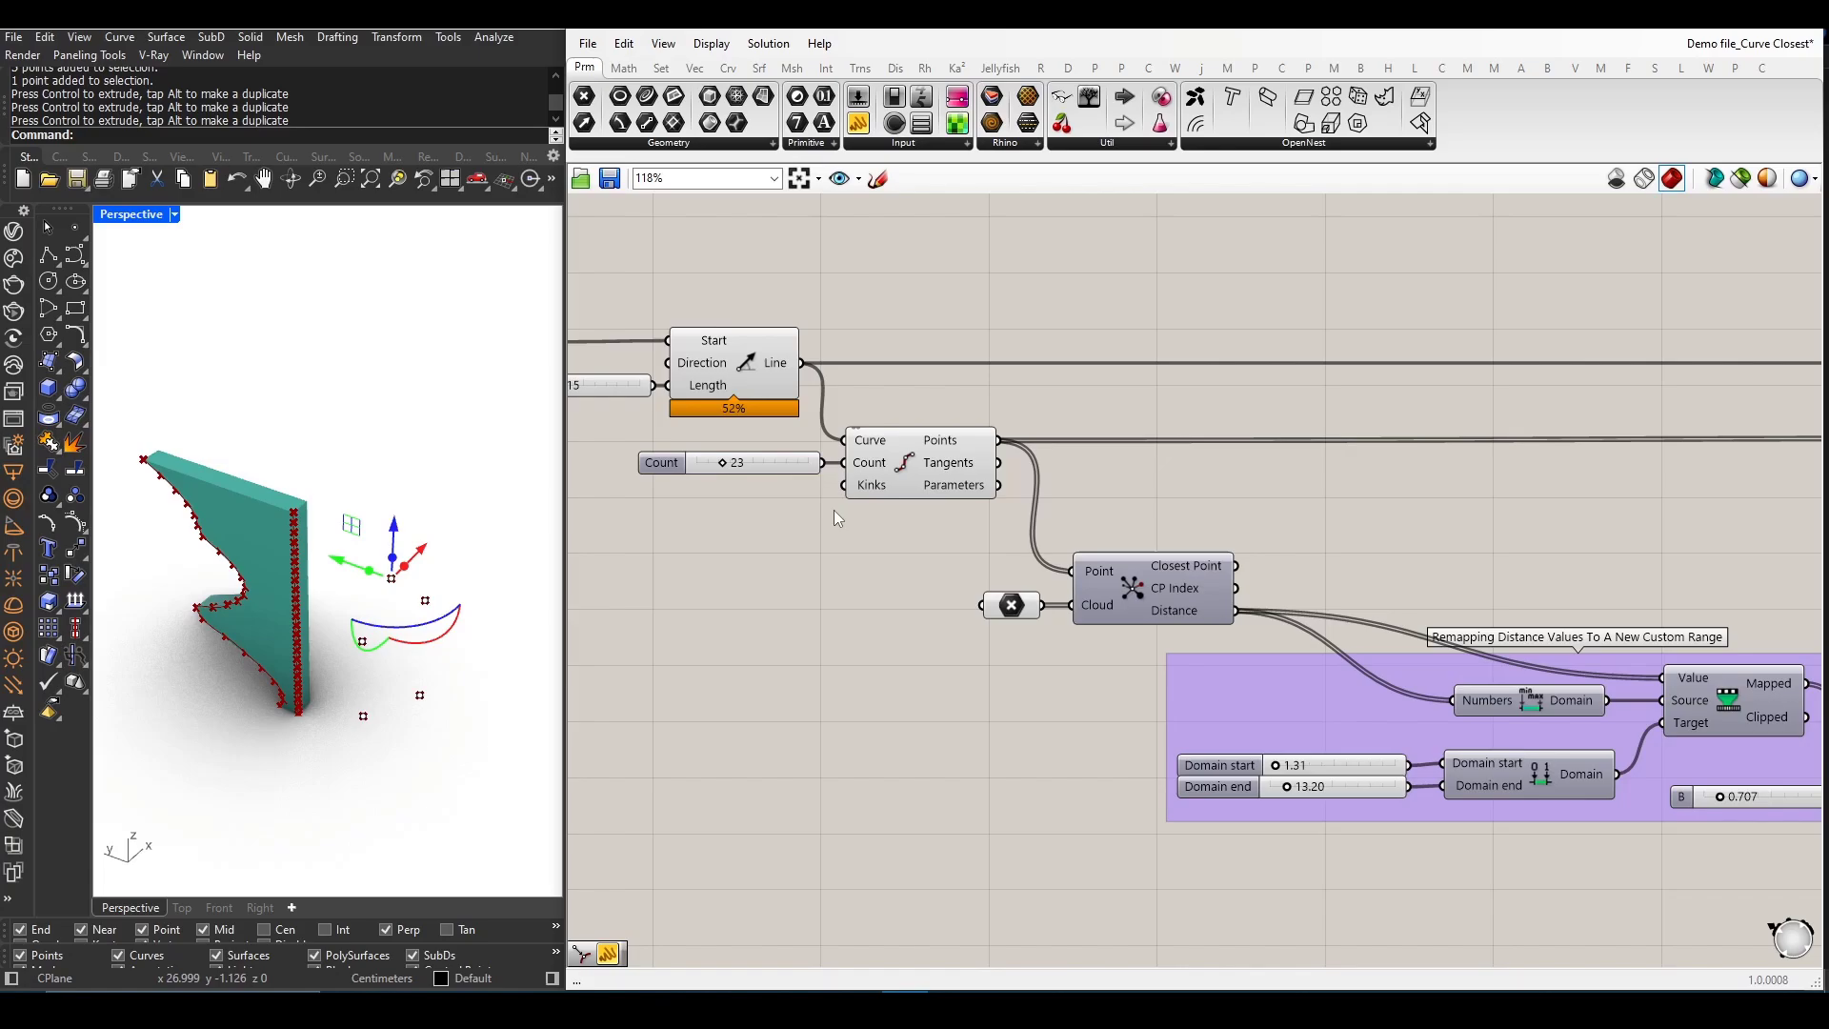
scroll(793, 576, "down", 1)
scroll(793, 576, "down", 1)
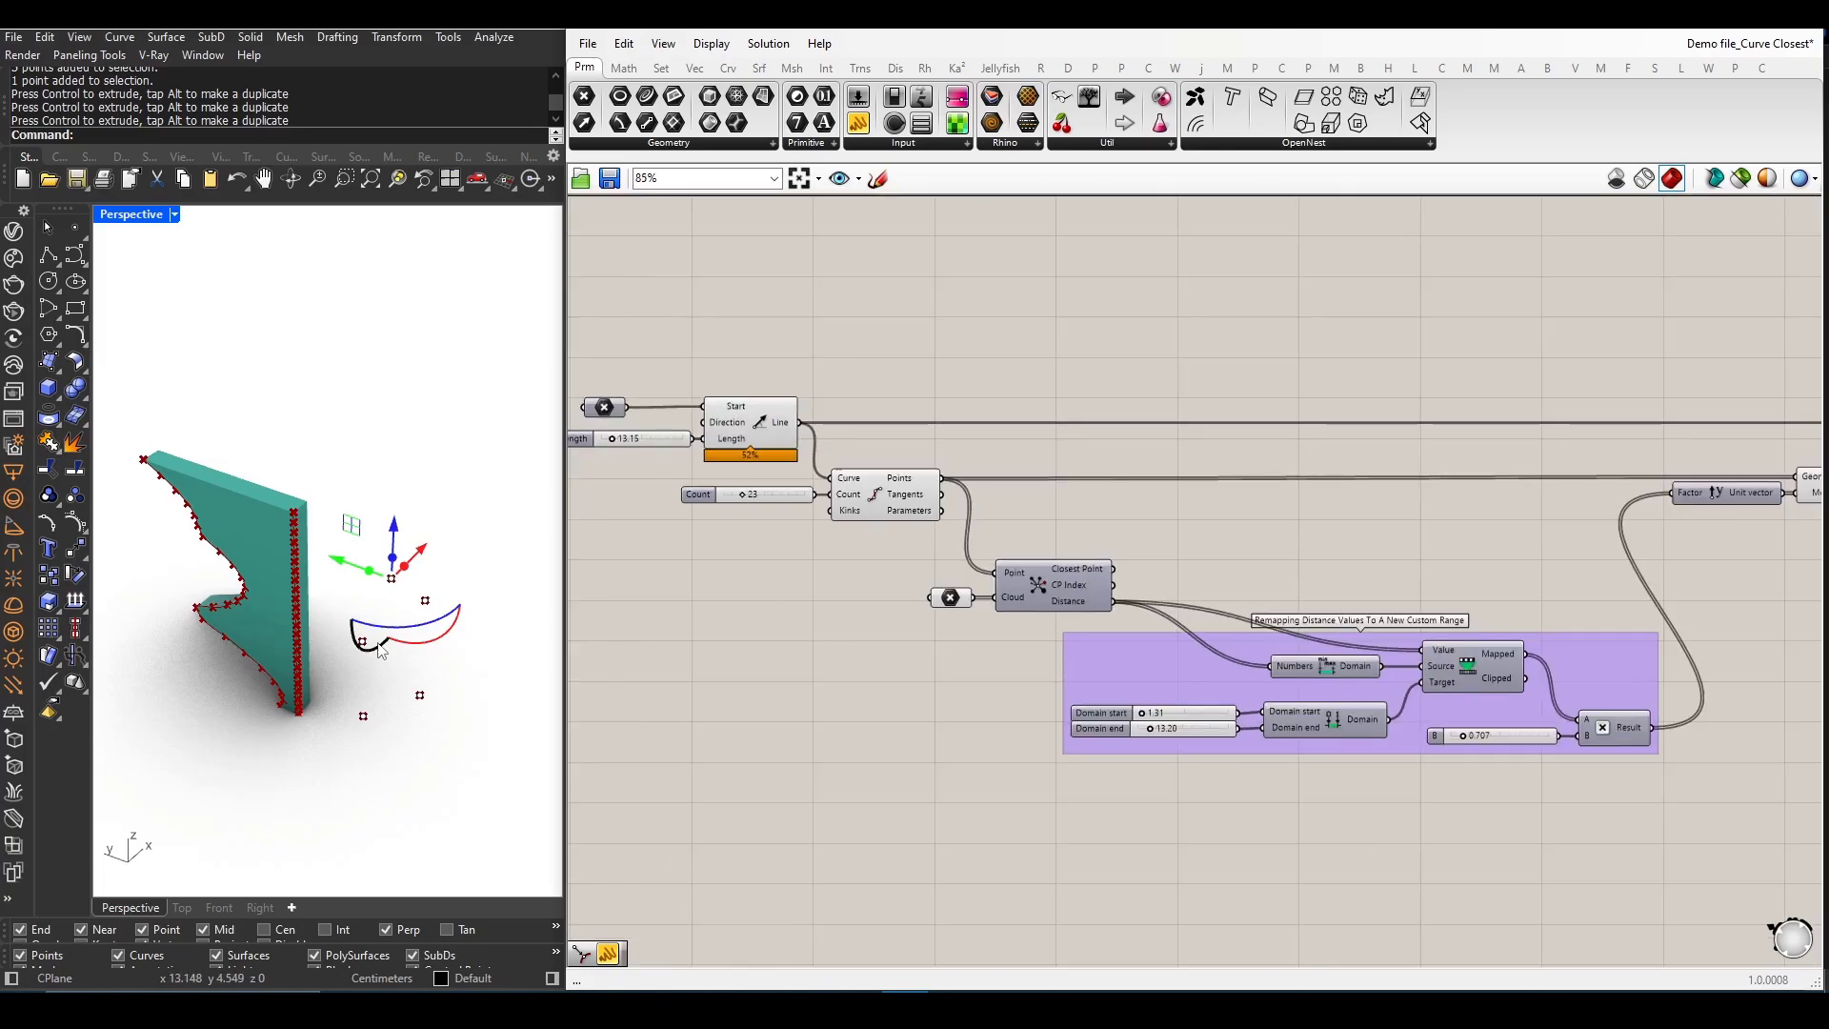
- Select a curve control point and pull it sideways to reshape the wall
mouse_move(371, 638)
right_mouse_down()
mouse_move(447, 616)
mouse_move(462, 583)
right_mouse_up()
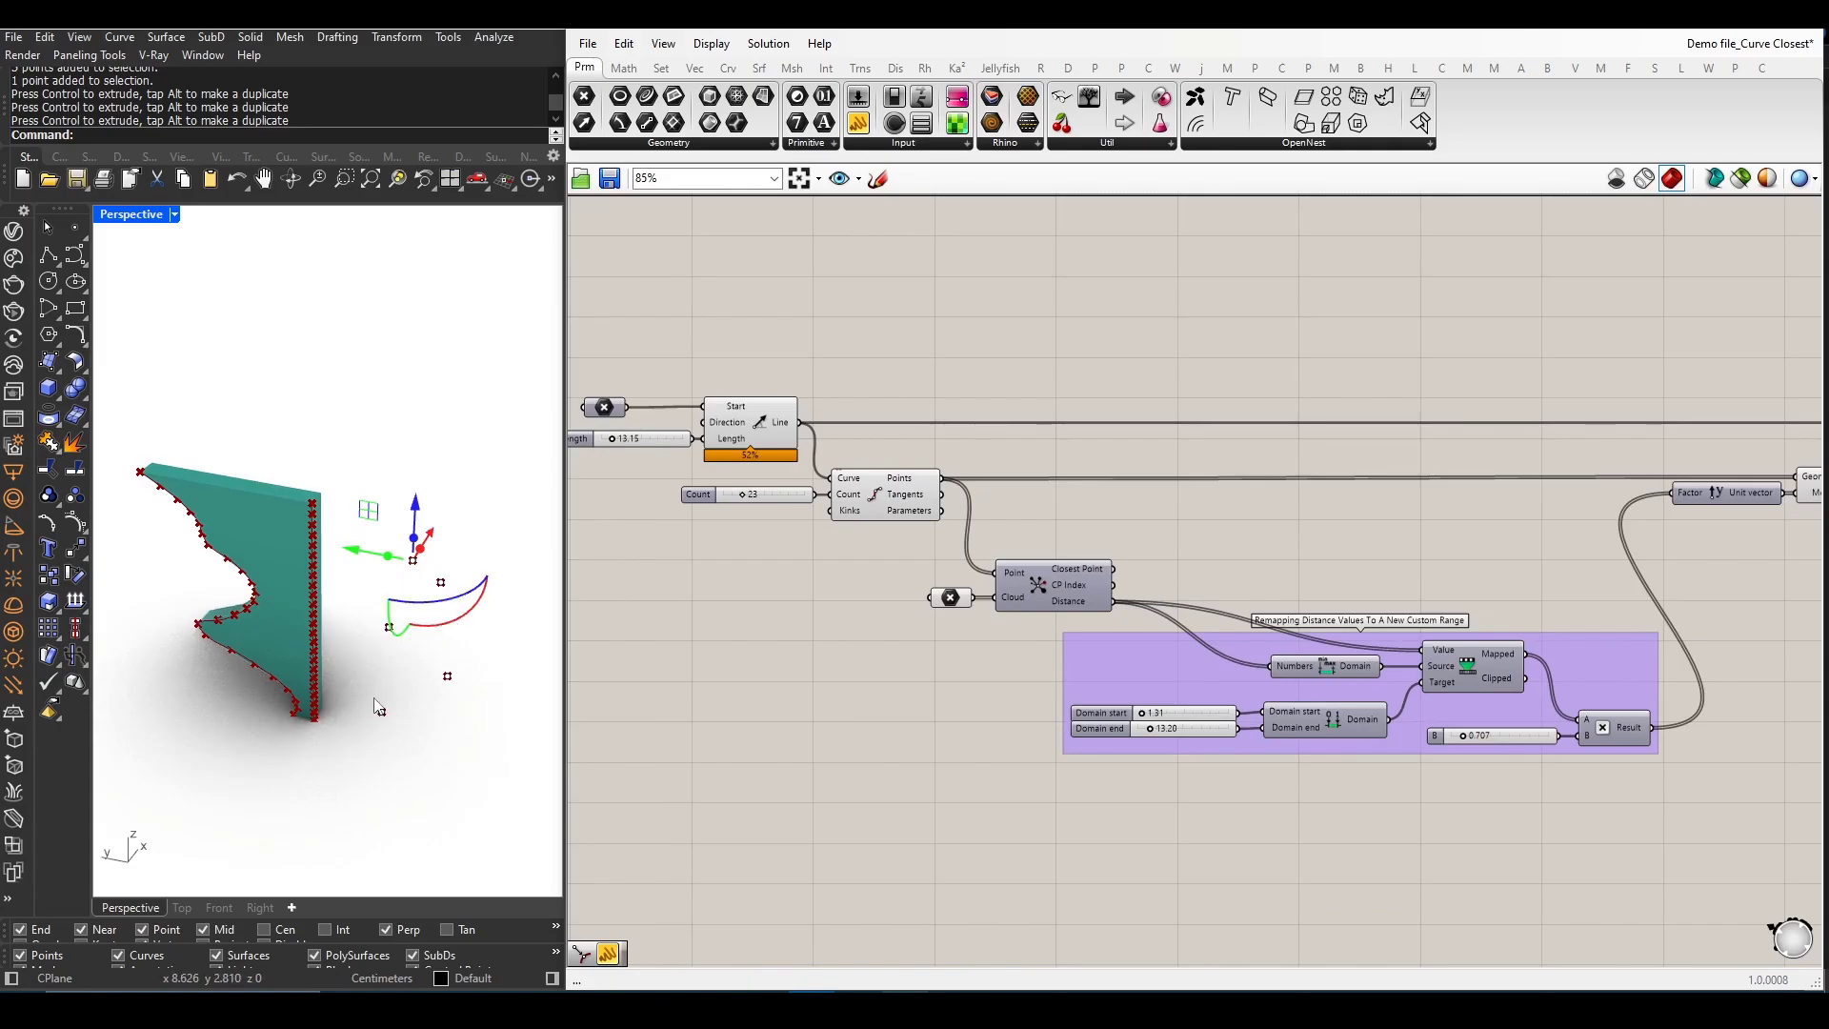
scroll(365, 665, "down", 1)
scroll(245, 624, "down", 1)
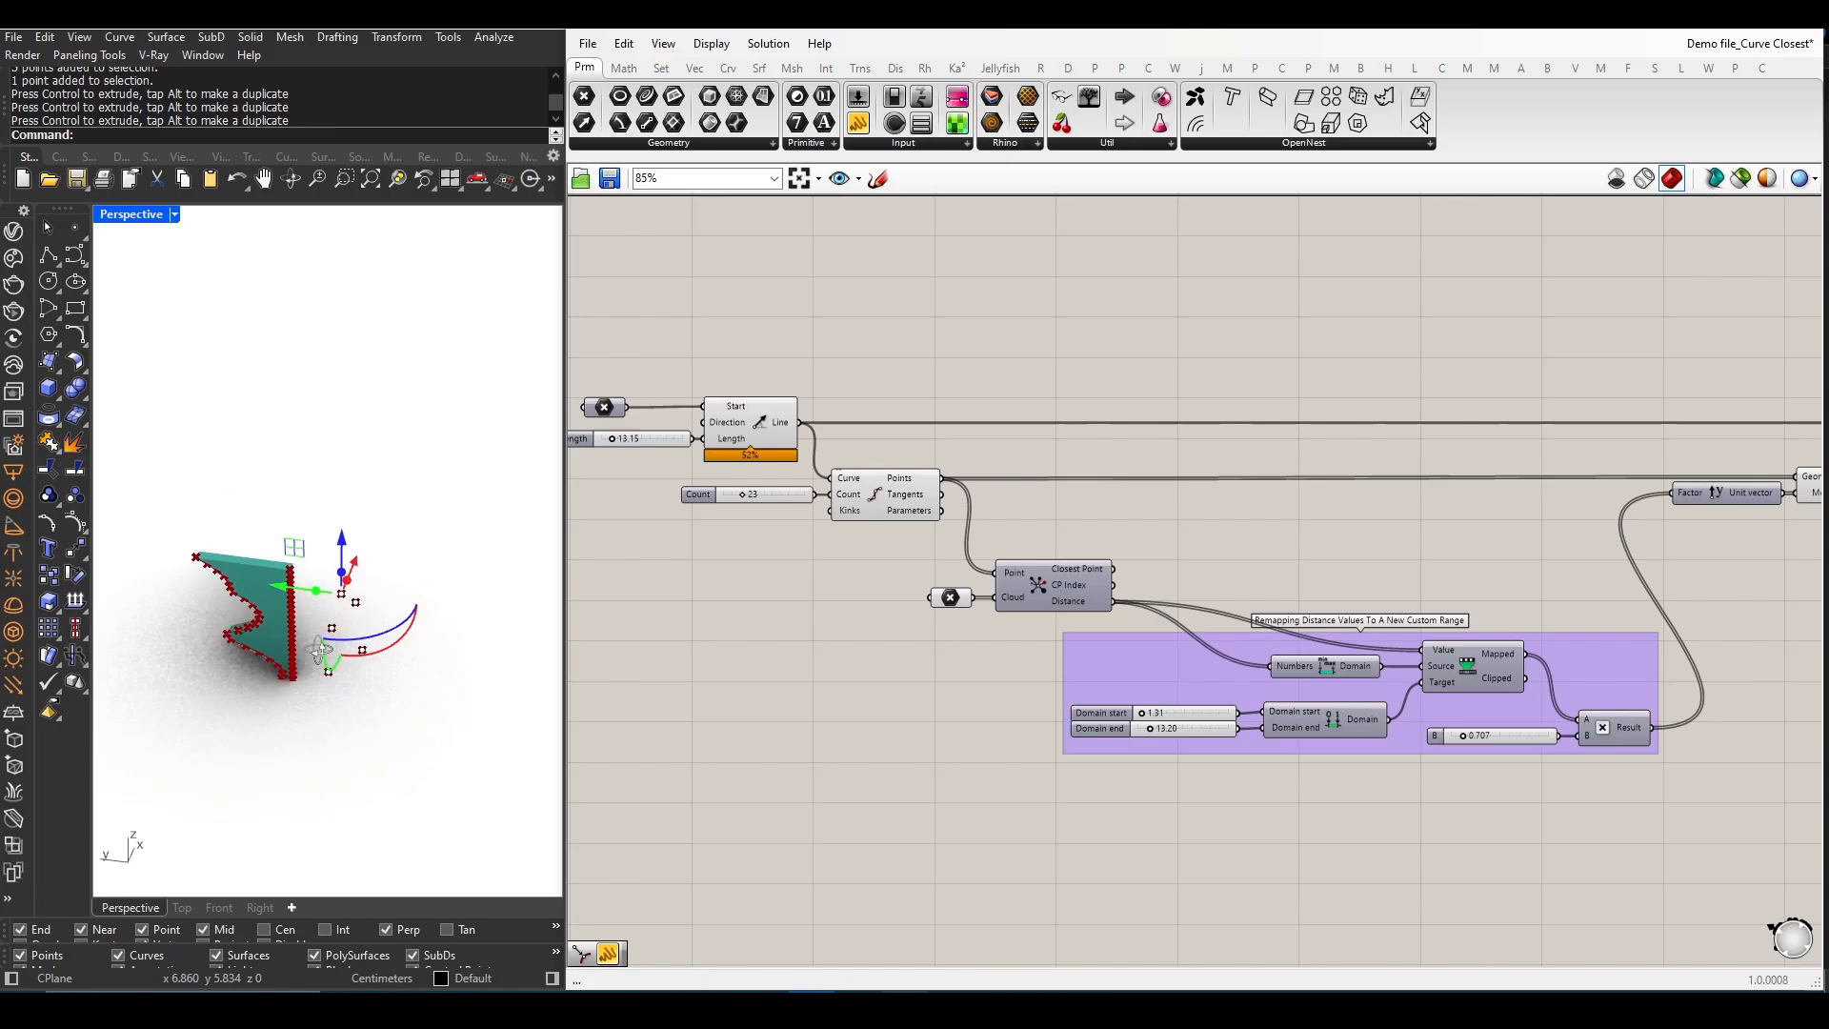
left_click(378, 710)
left_click(344, 592)
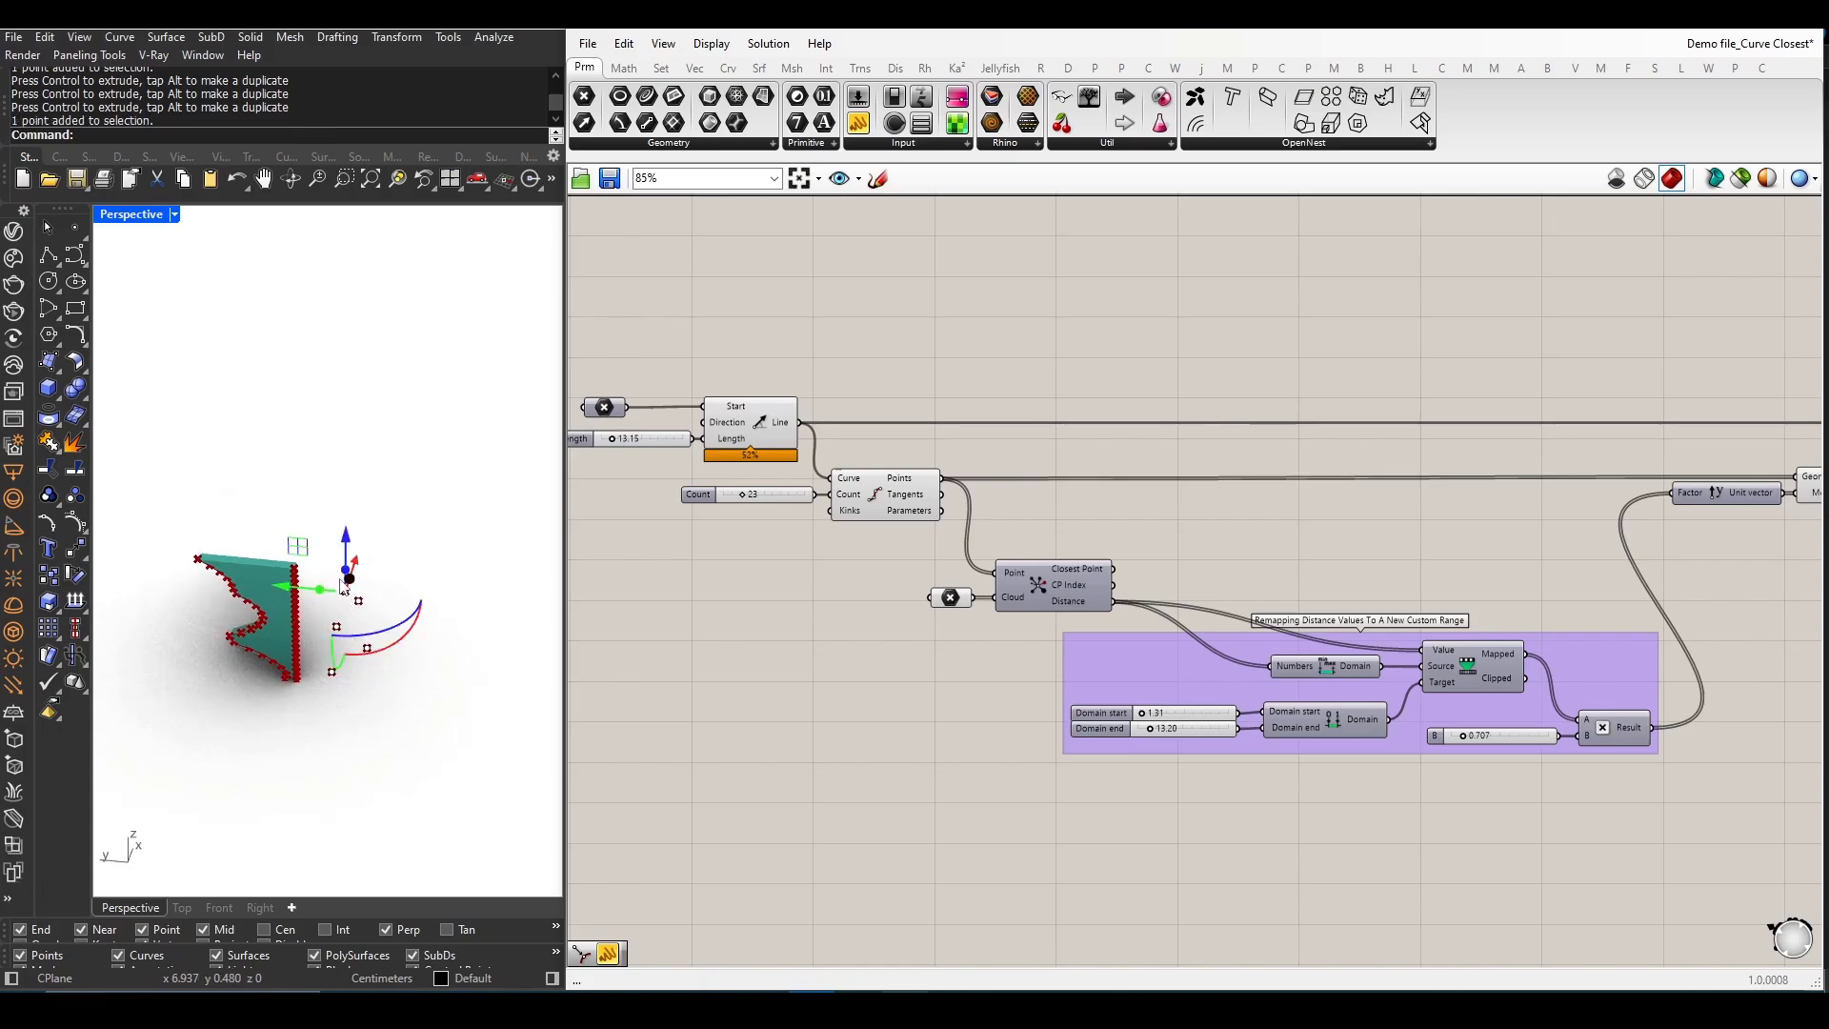
left_click_drag(291, 592, 449, 607)
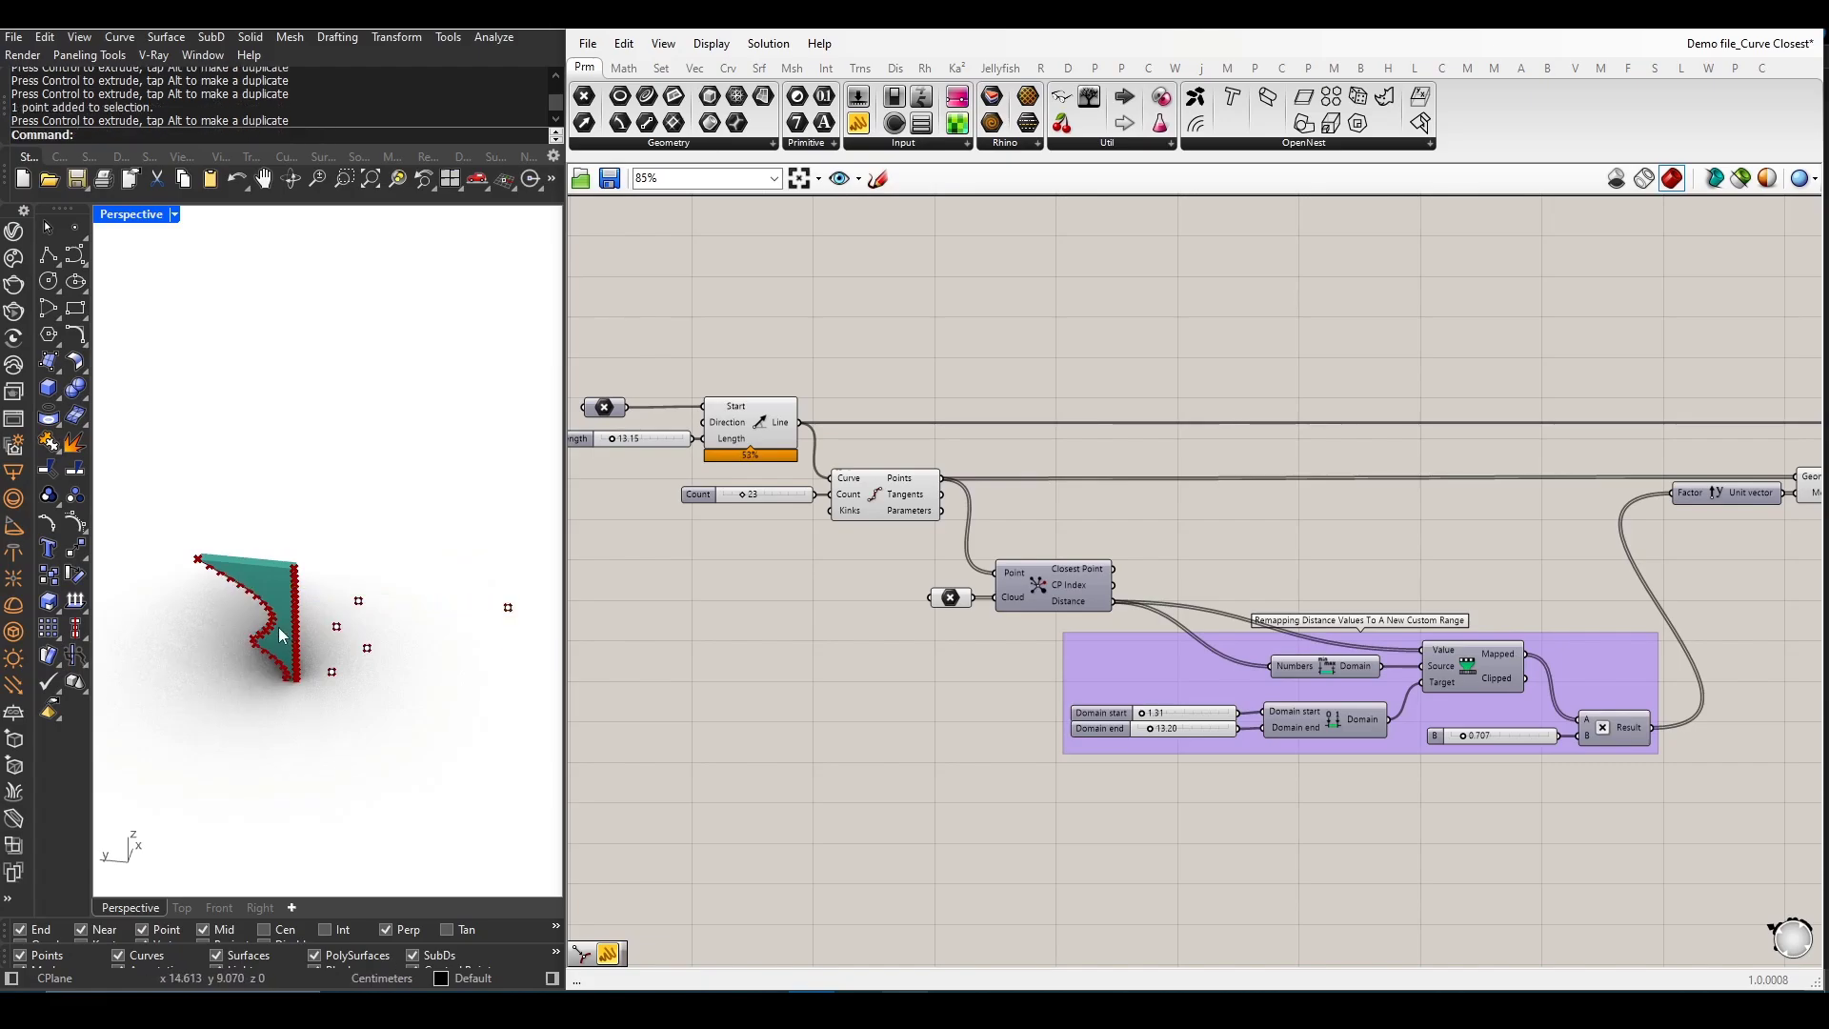
- Move another control point down and orbit around the reshaped wall
right_click_drag(506, 605, 337, 620)
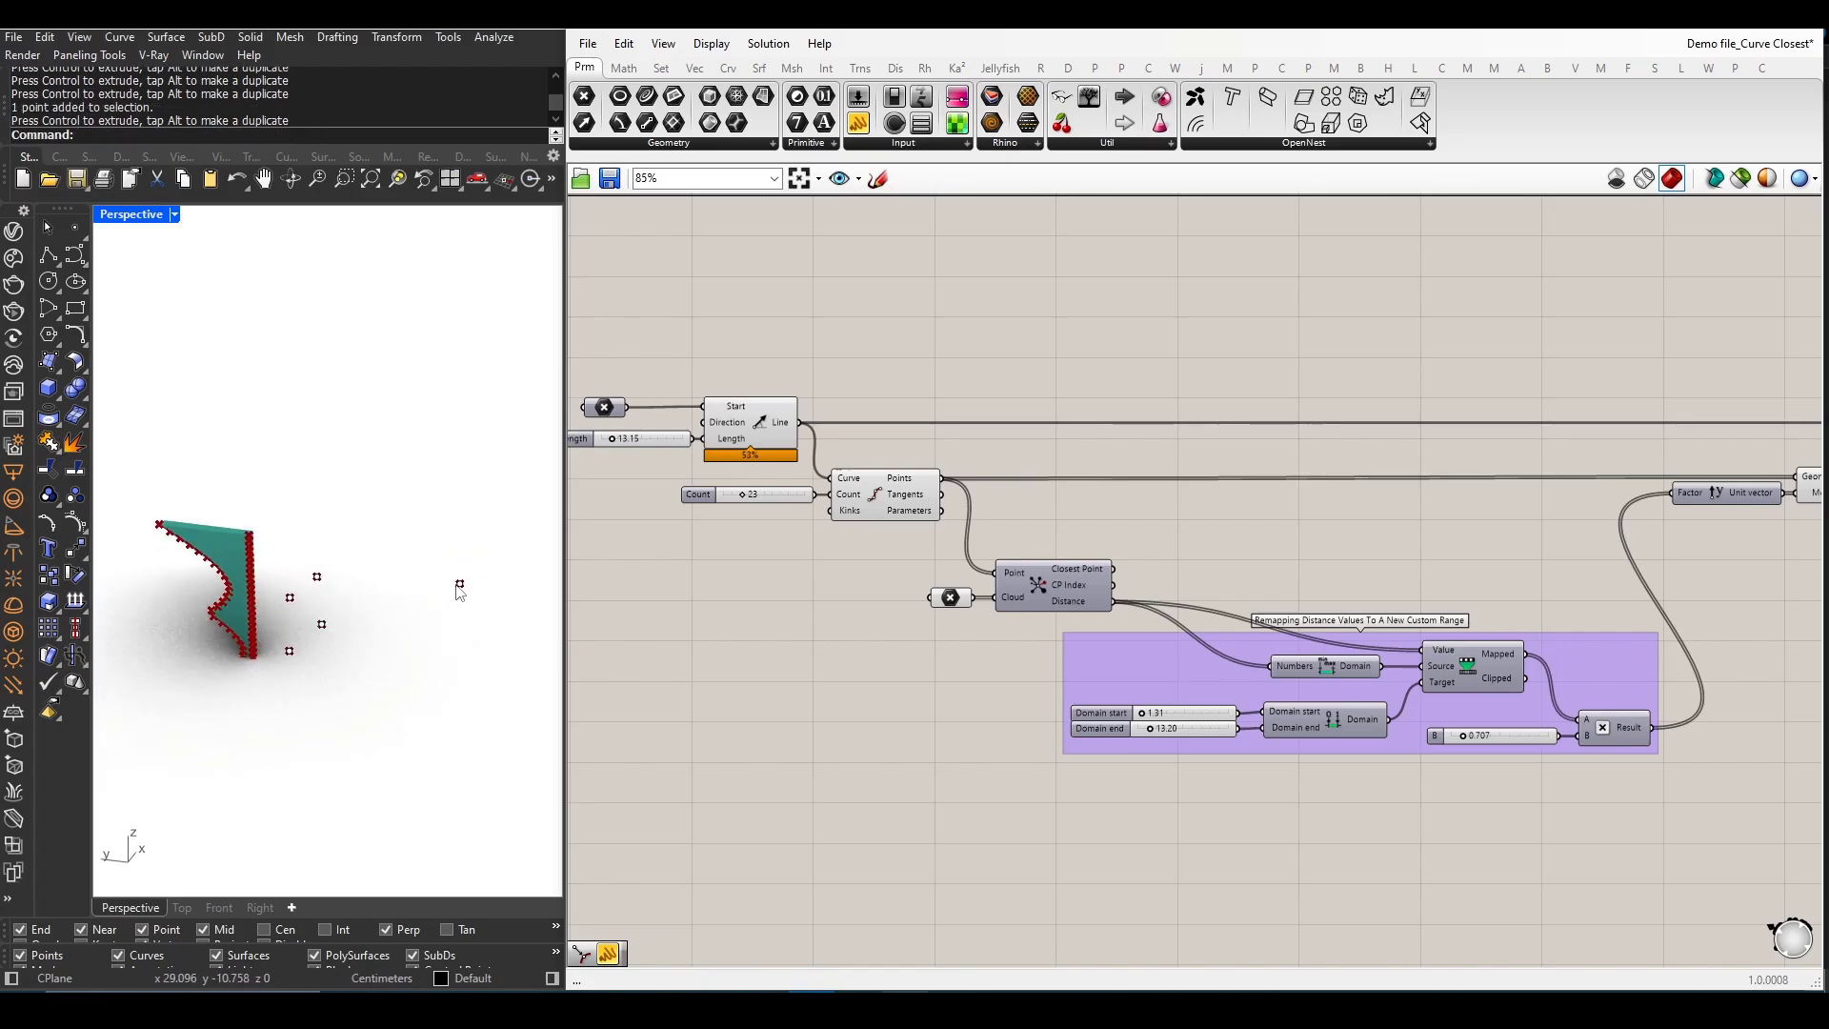
left_click(459, 586)
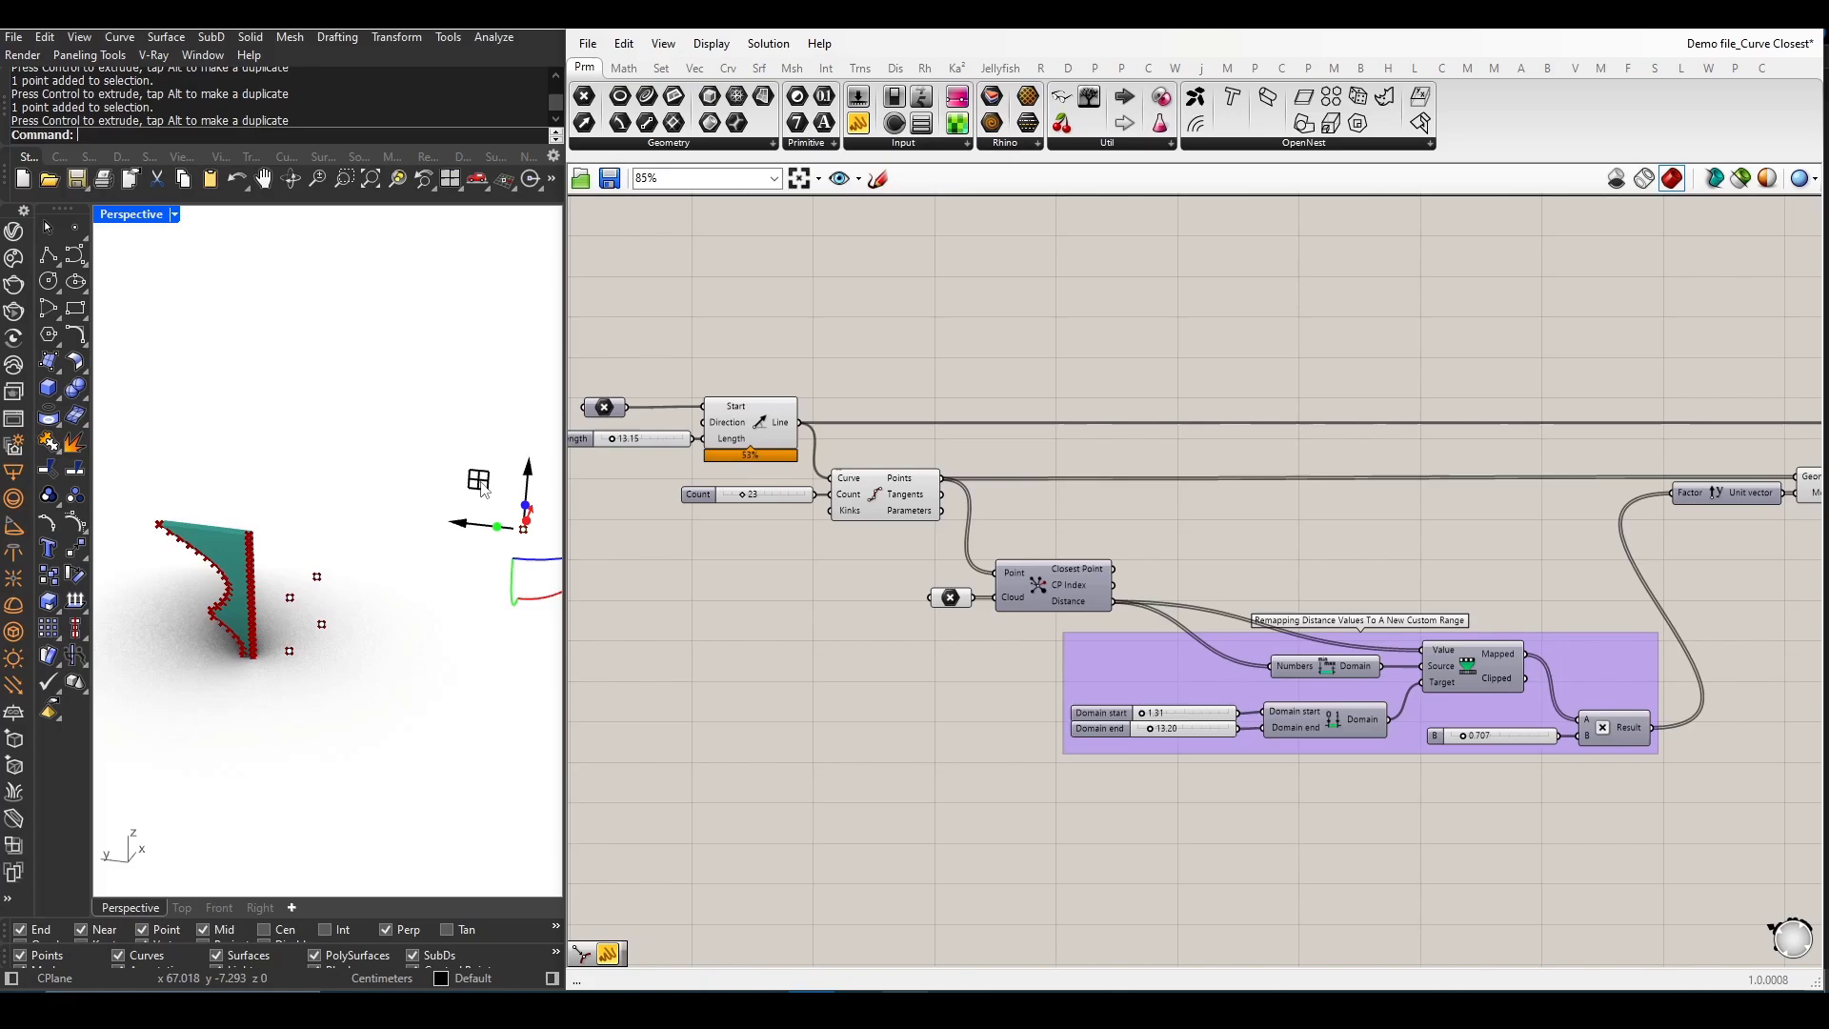
left_click_drag(479, 482, 482, 642)
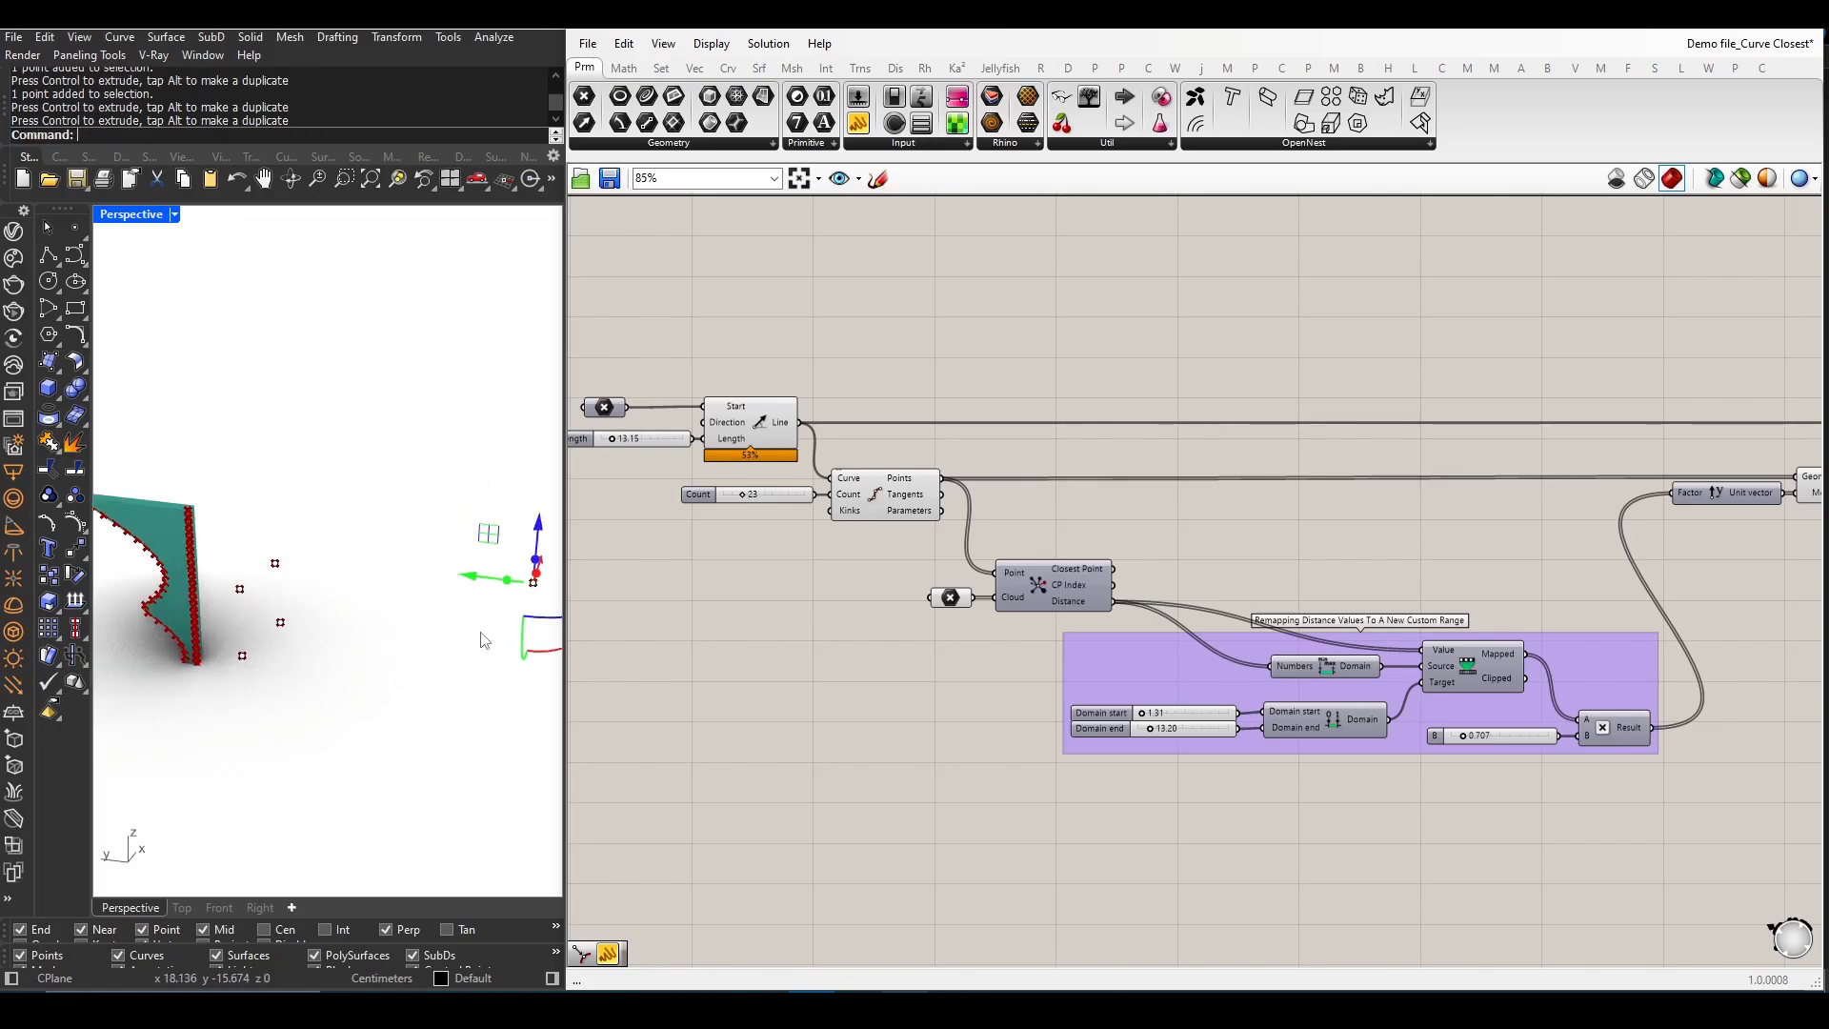
mouse_move(481, 641)
right_mouse_down()
mouse_move(239, 595)
mouse_move(214, 572)
right_mouse_up()
mouse_move(326, 528)
right_mouse_down()
mouse_move(276, 584)
mouse_move(261, 572)
right_mouse_up()
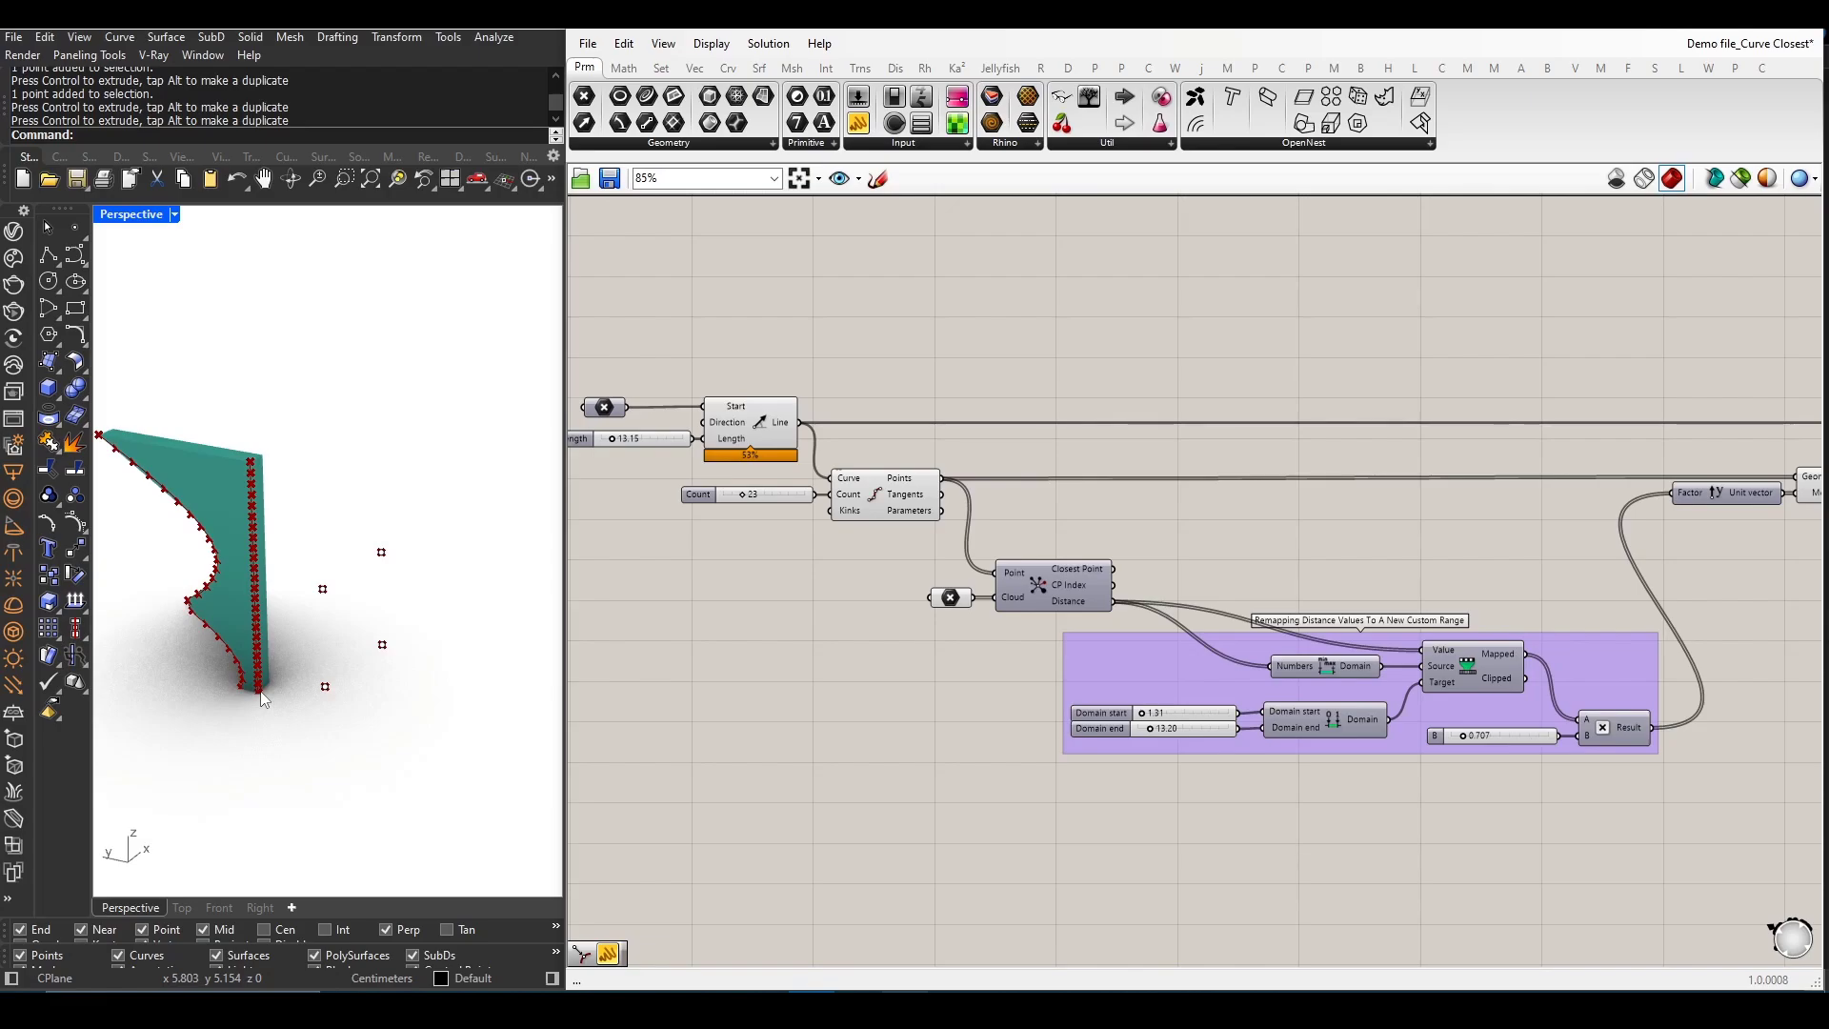
right_click_drag(384, 609, 484, 640)
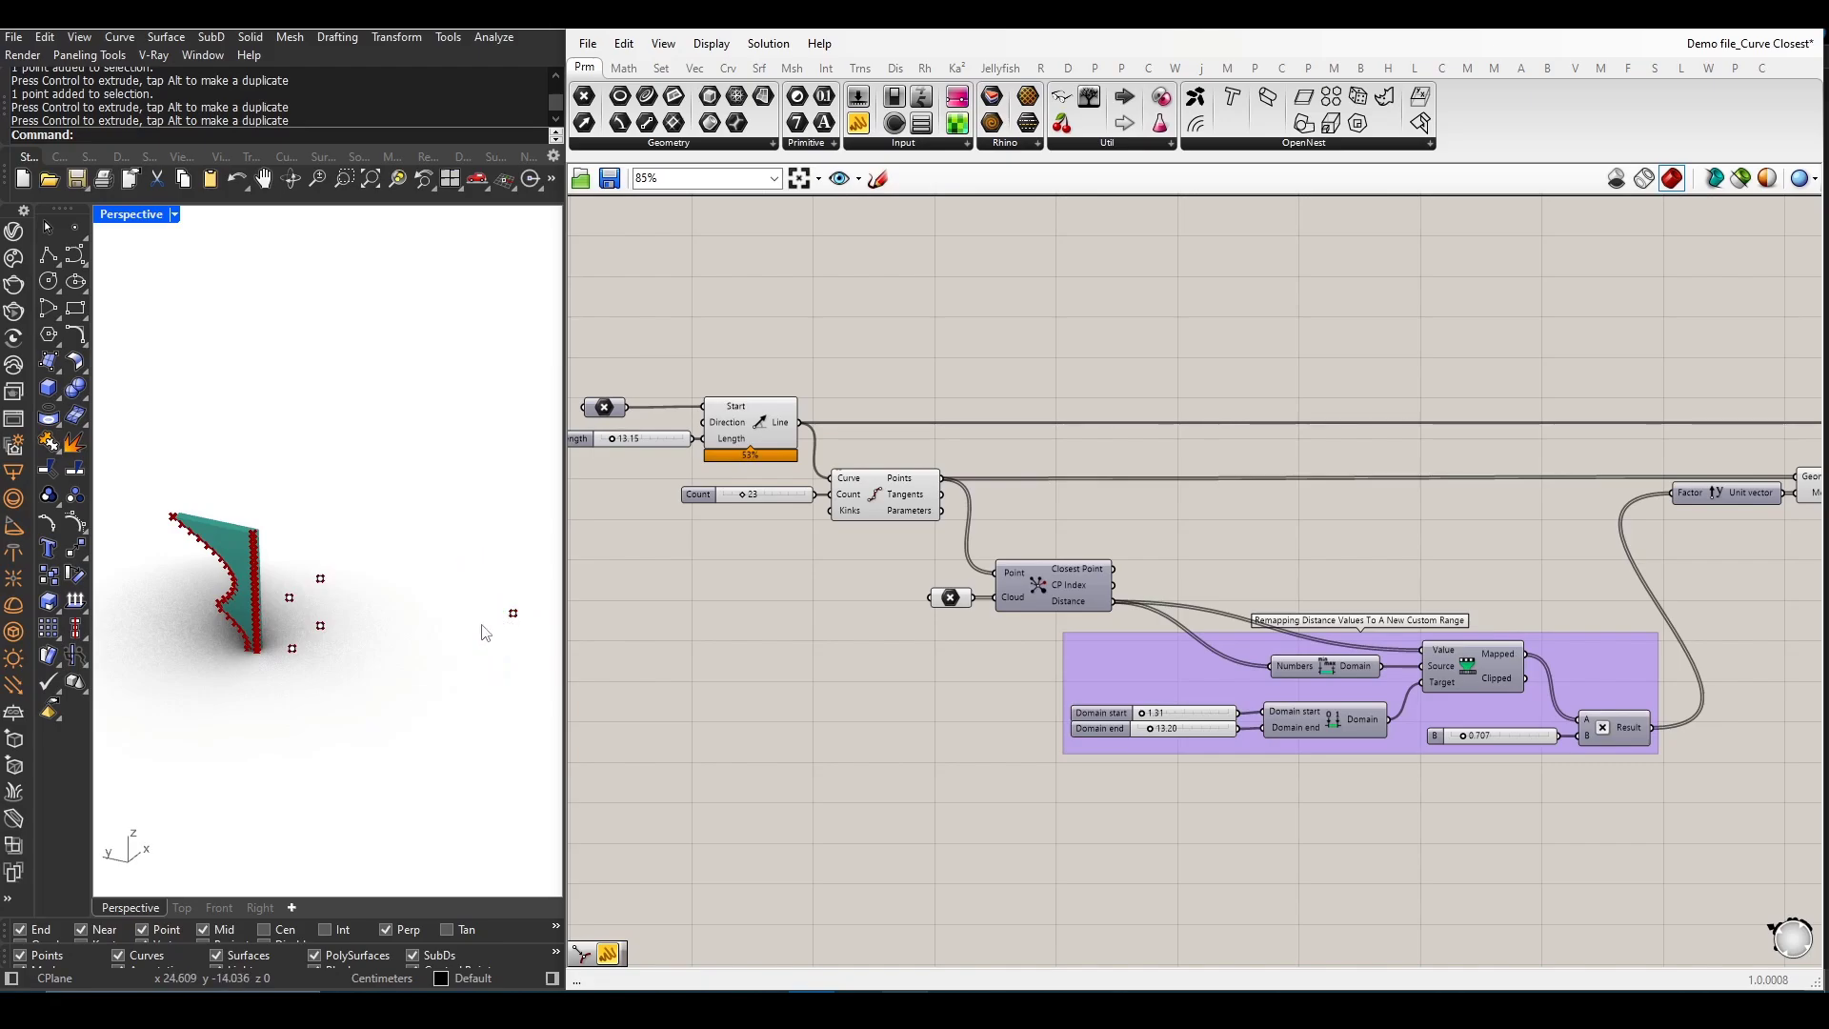
scroll(327, 637, "up", 2)
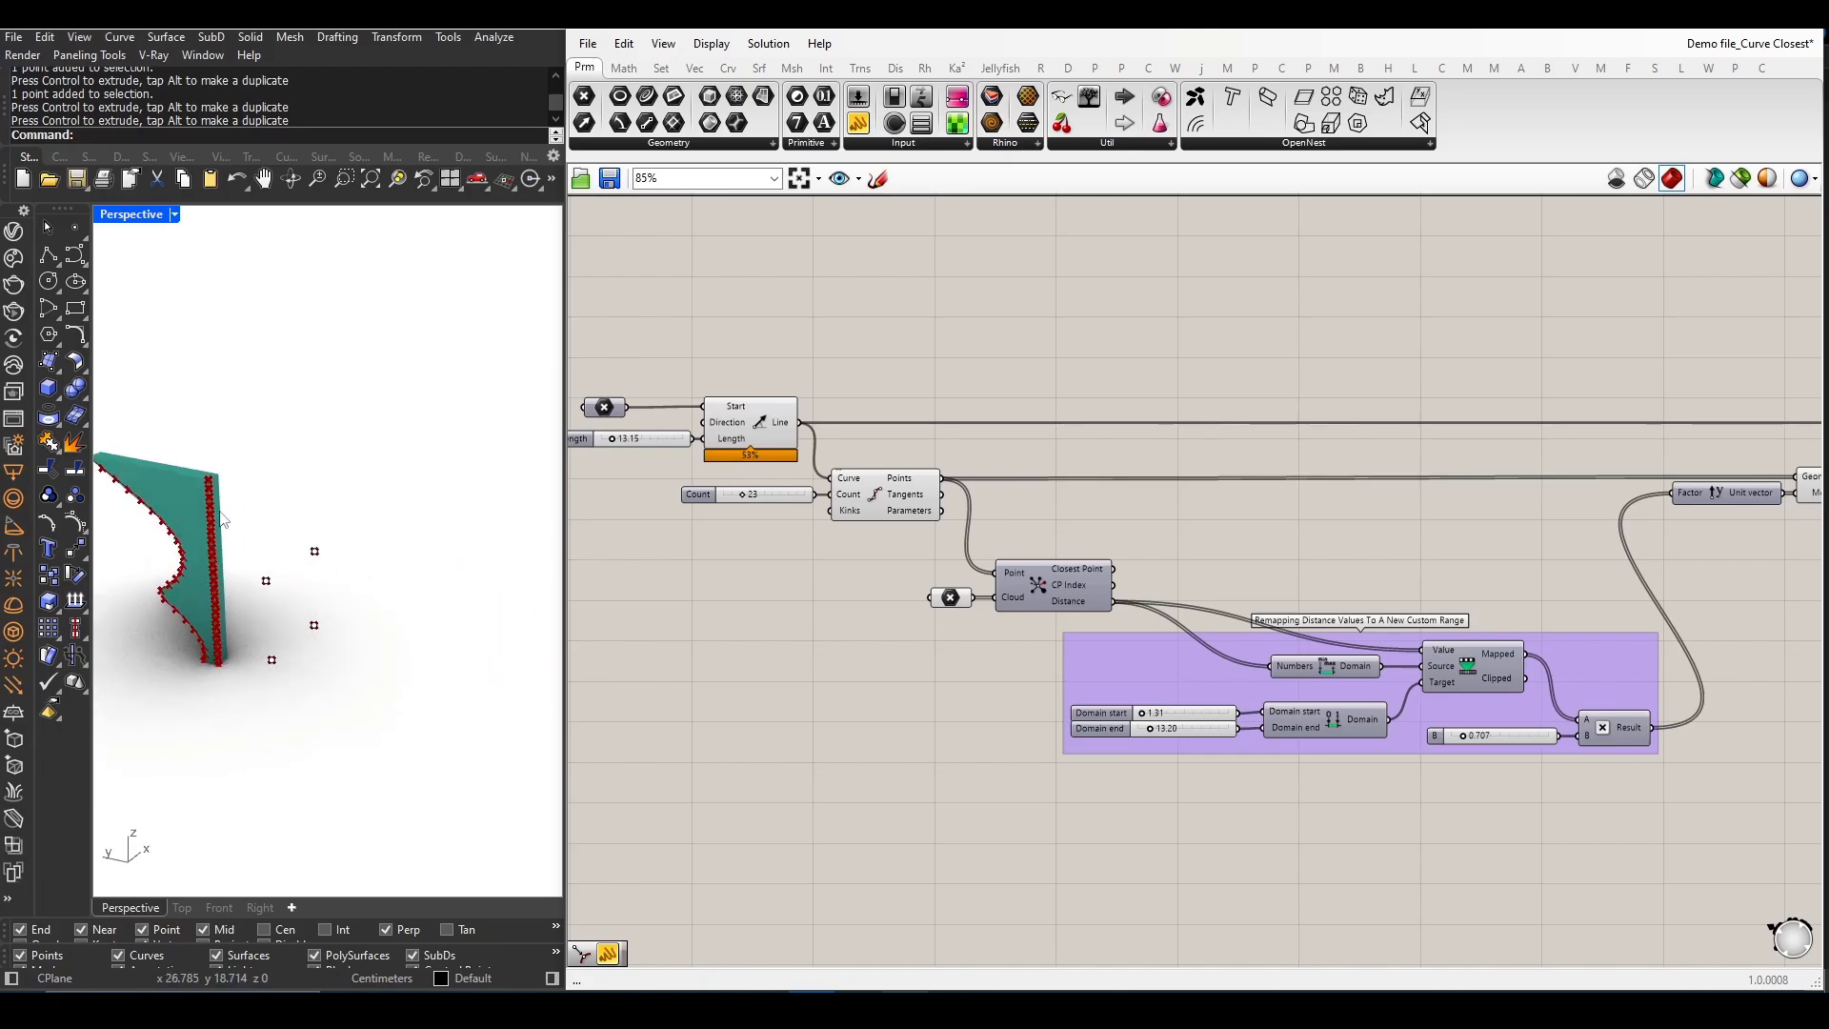
scroll(212, 501, "up", 1)
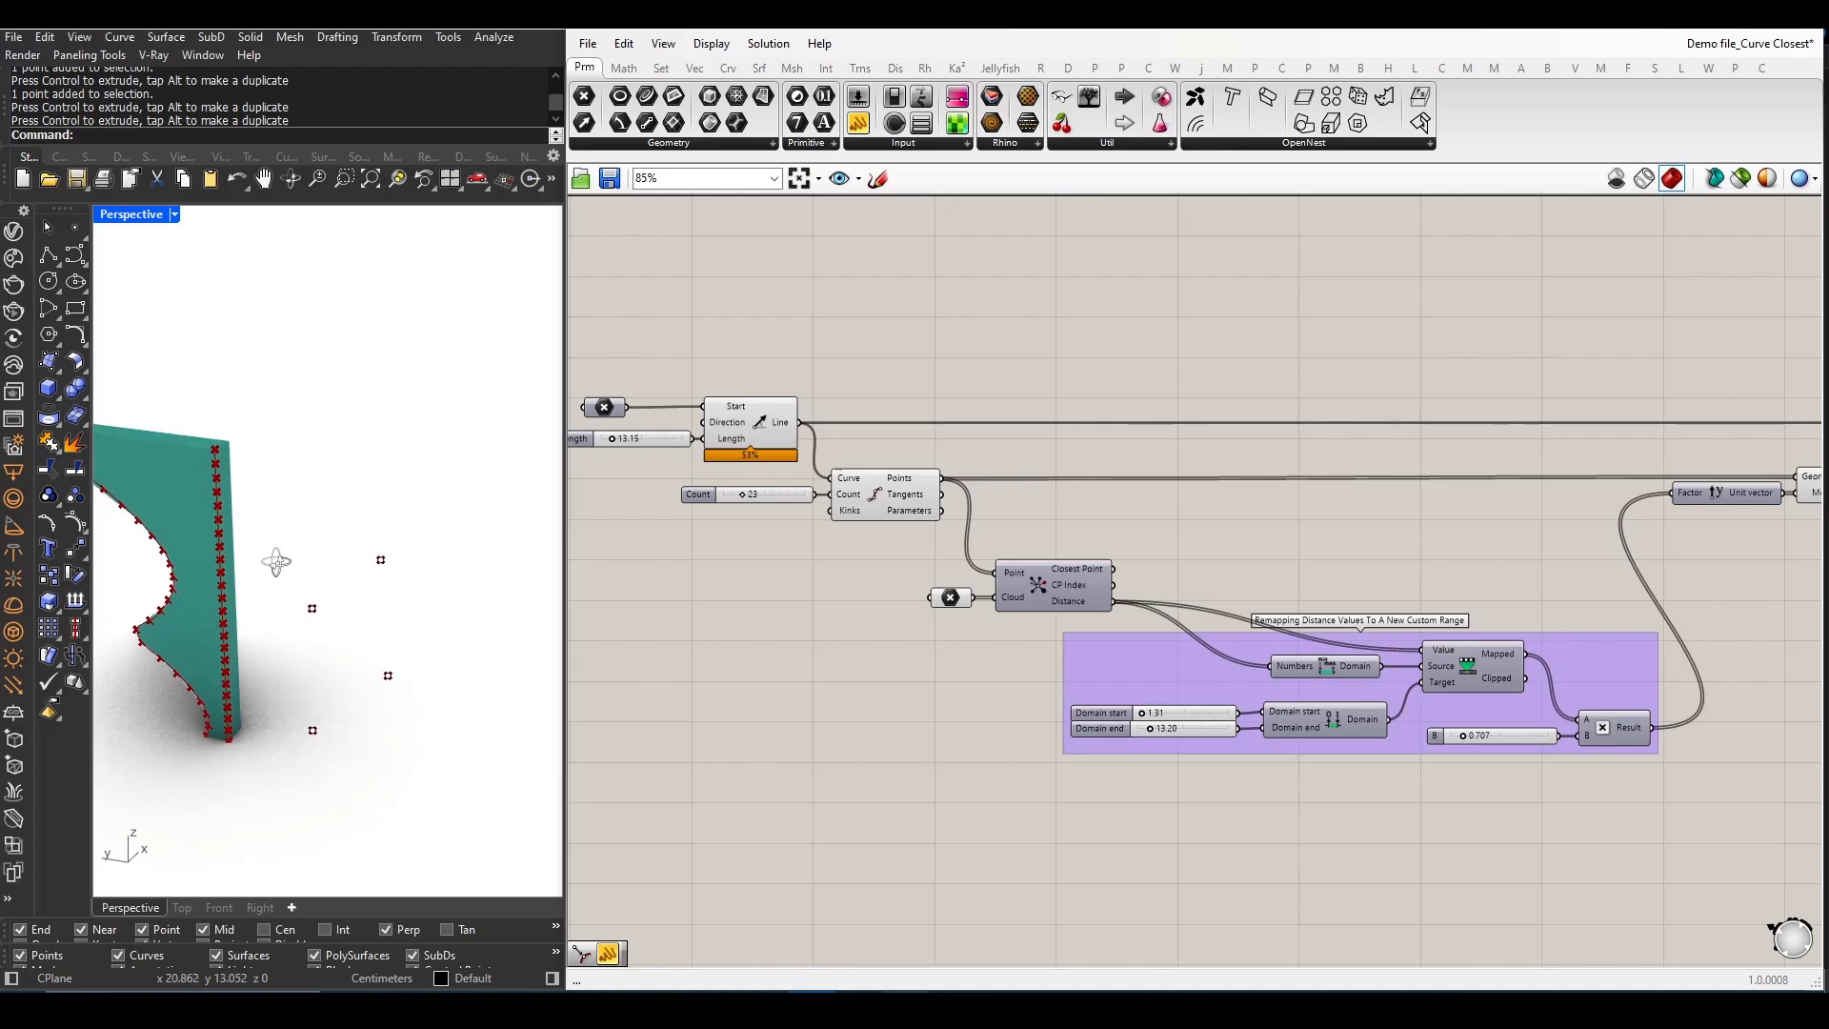
- Orbit the Perspective view to new angles and select another control point
right_click_drag(221, 486, 271, 546)
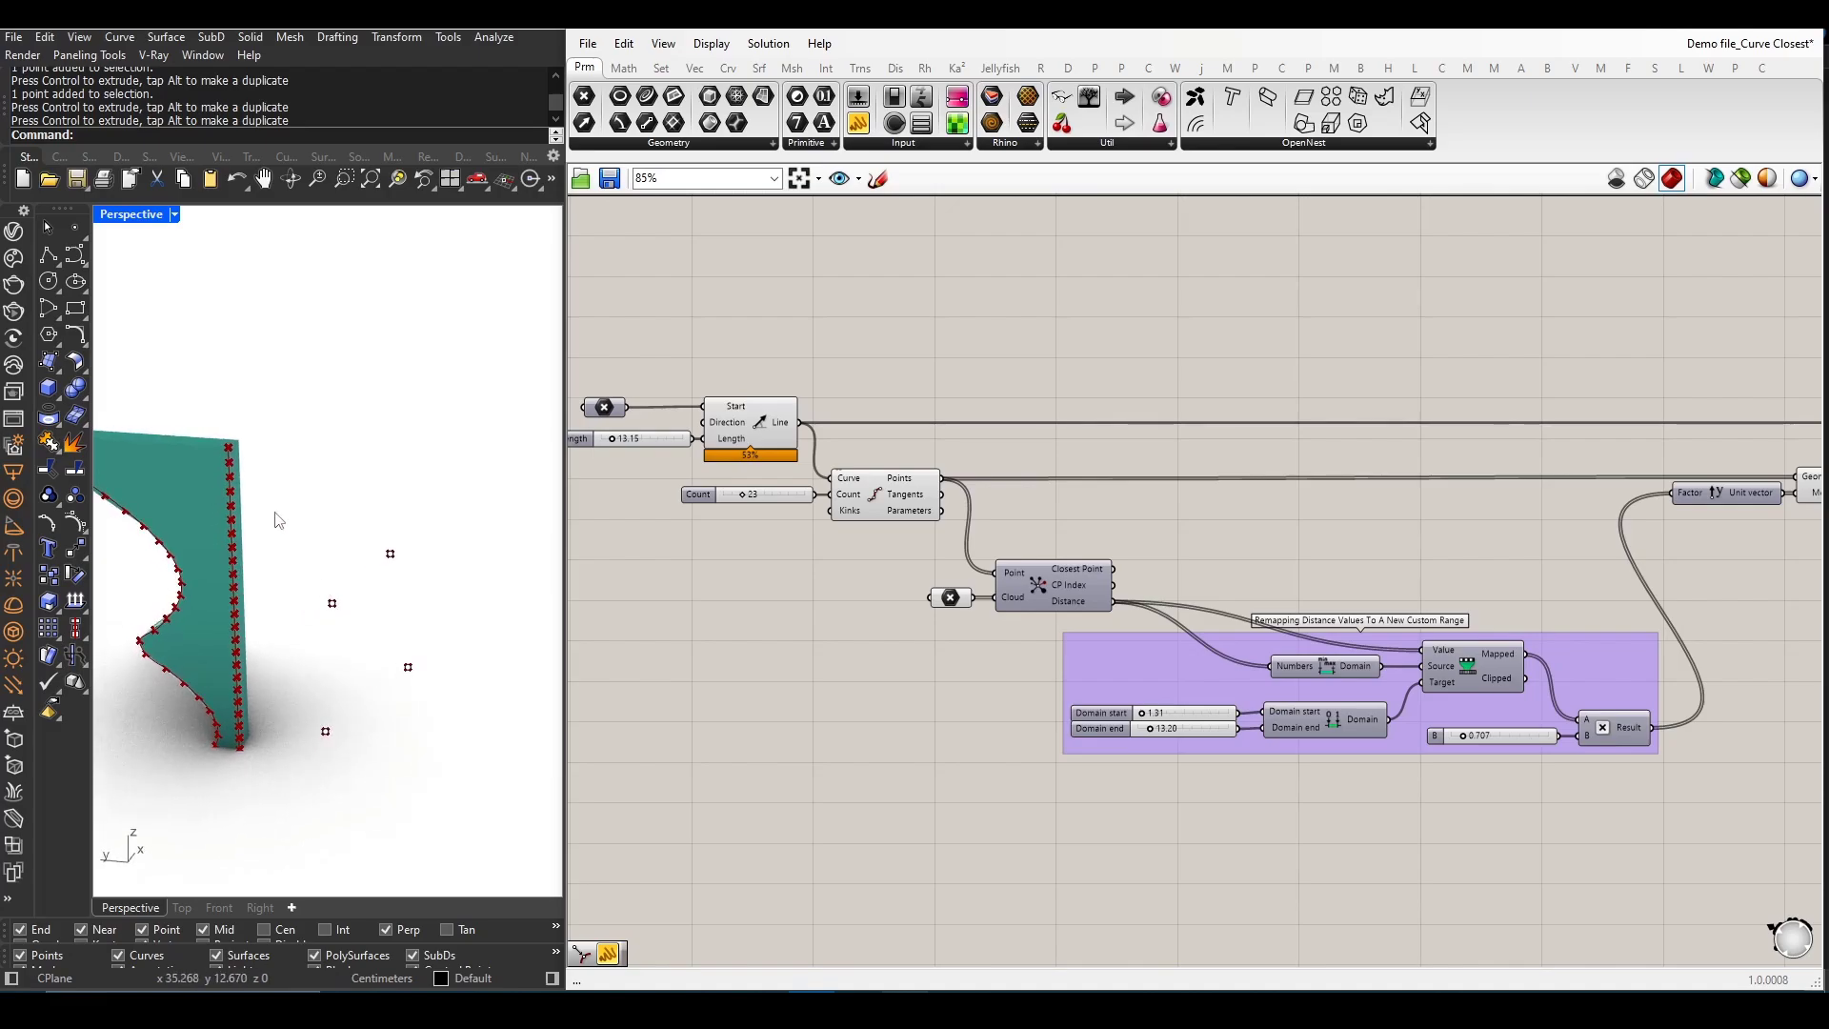
right_click_drag(328, 535, 374, 600)
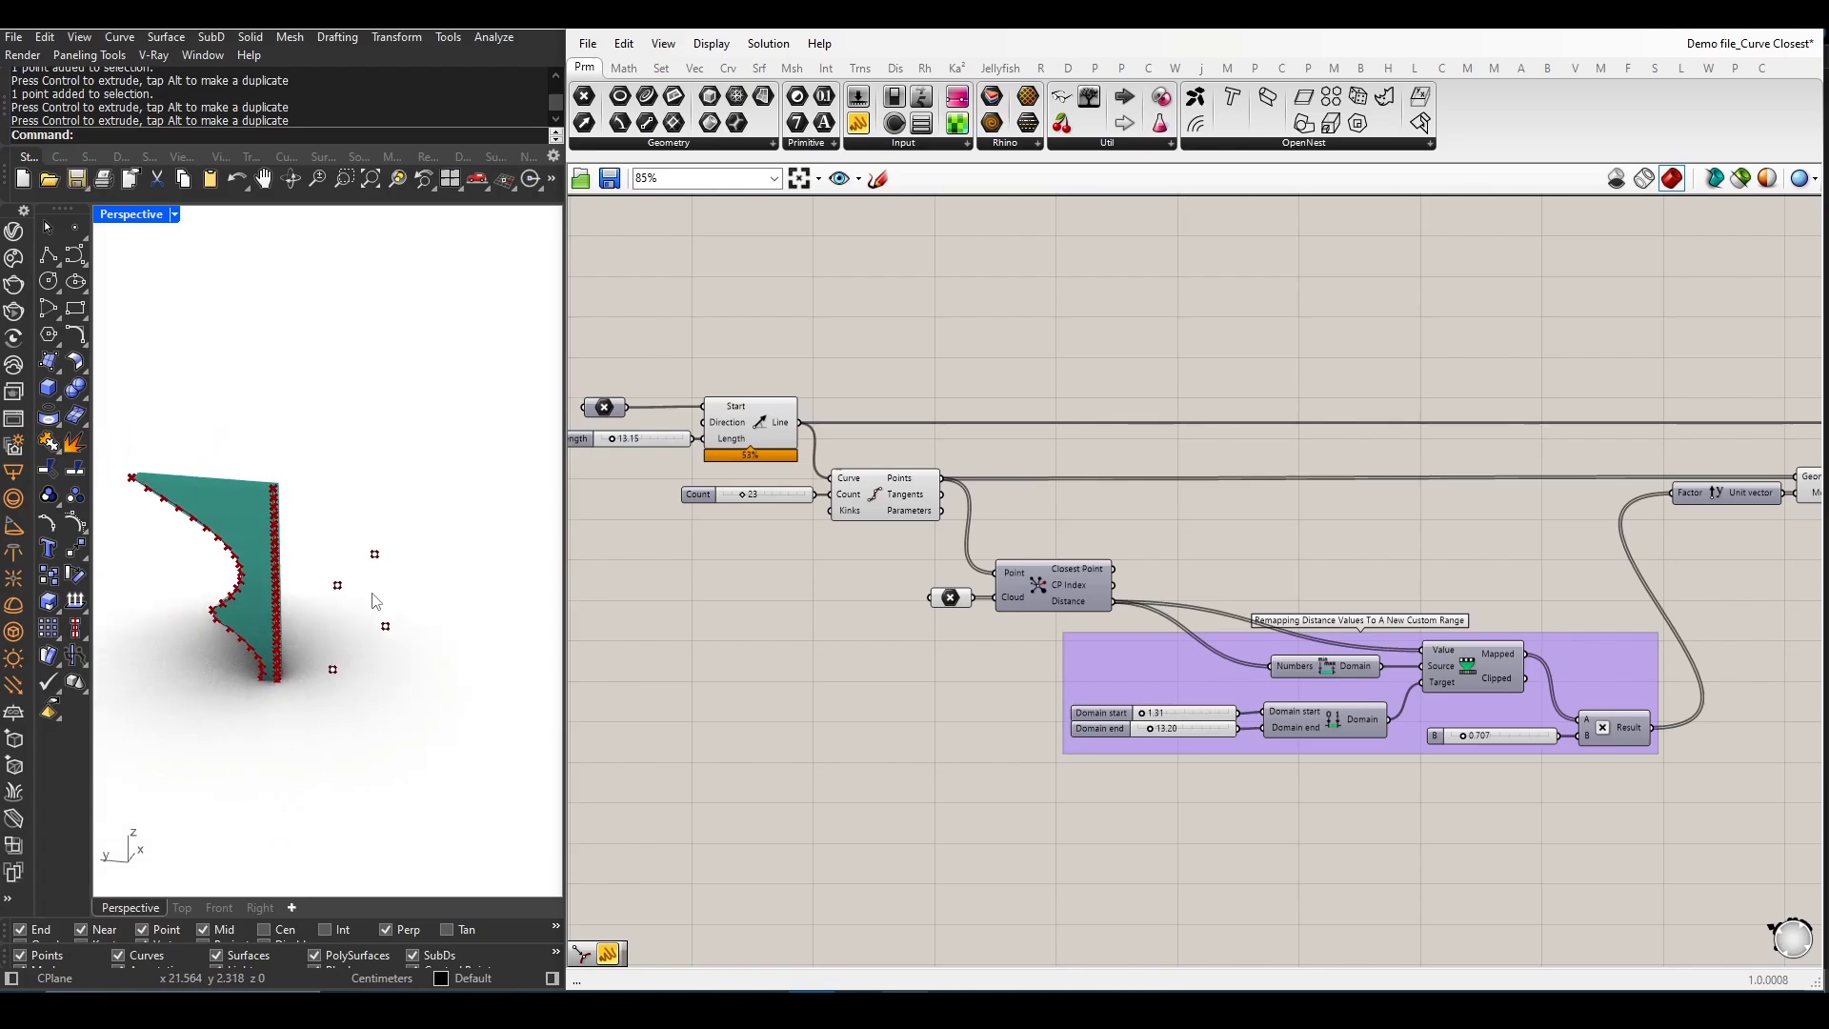
left_click(425, 514)
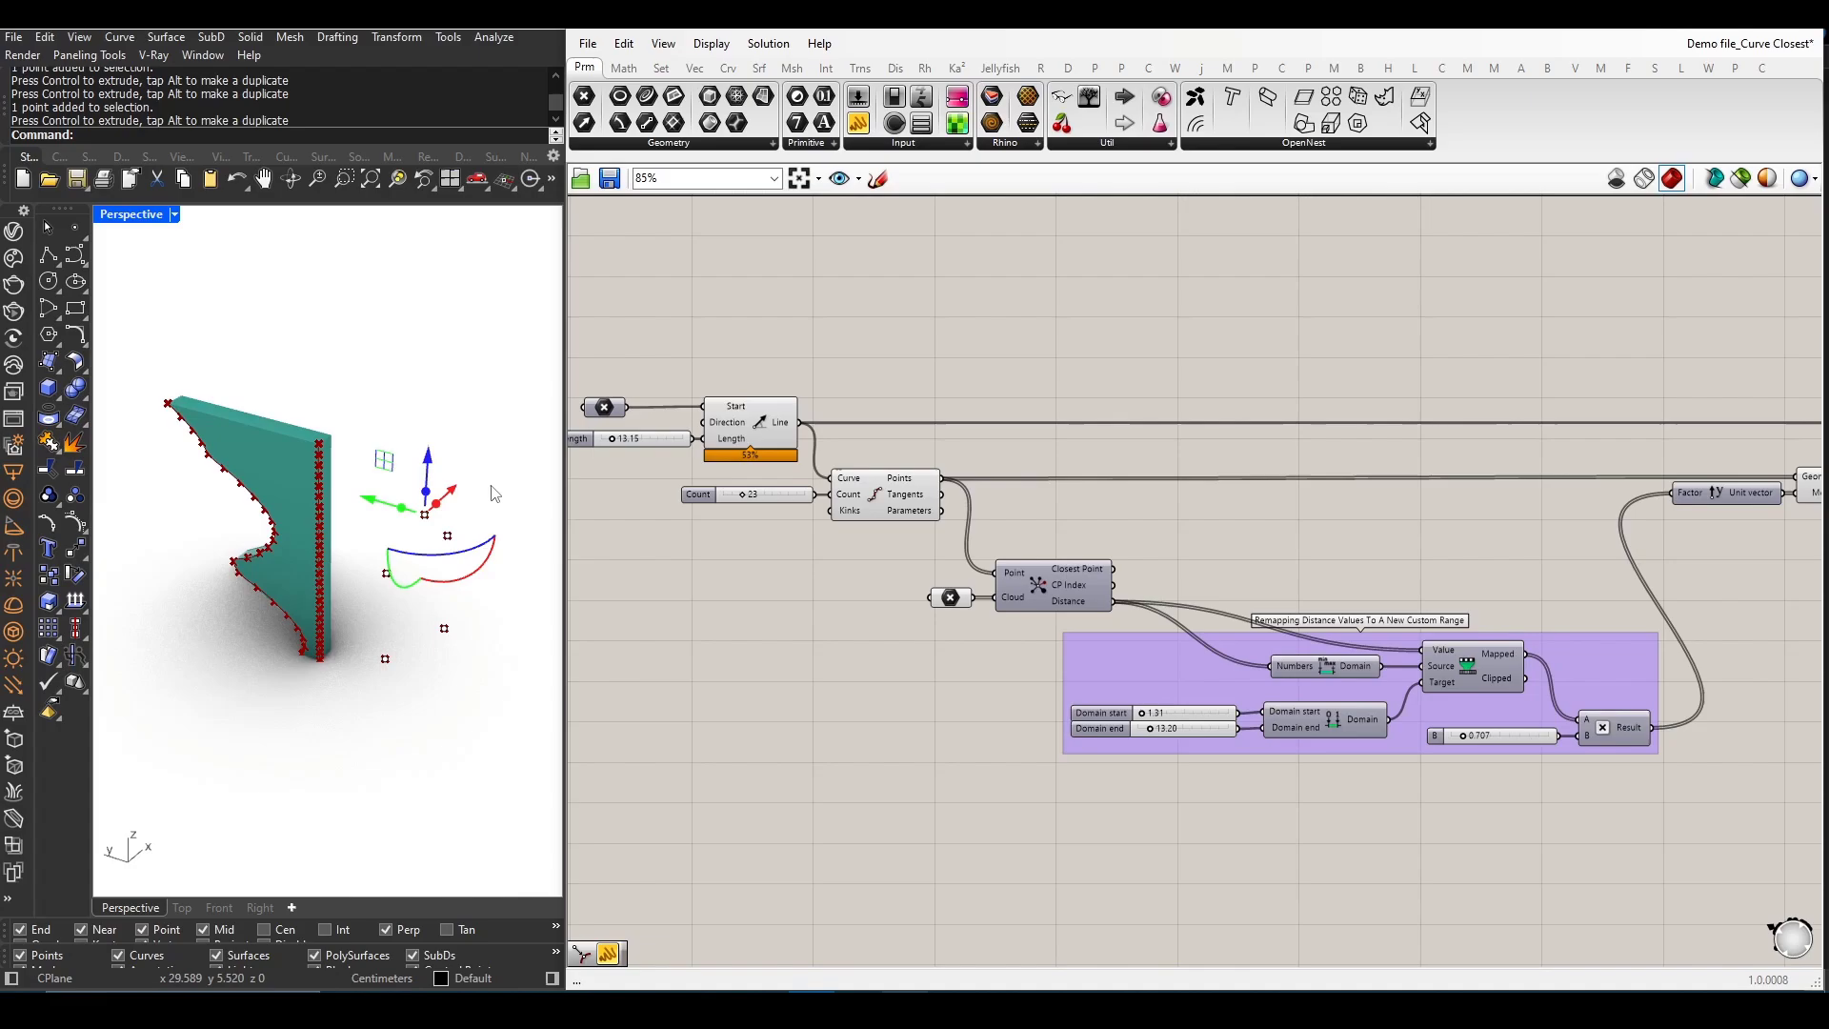
right_click_drag(489, 493, 283, 601)
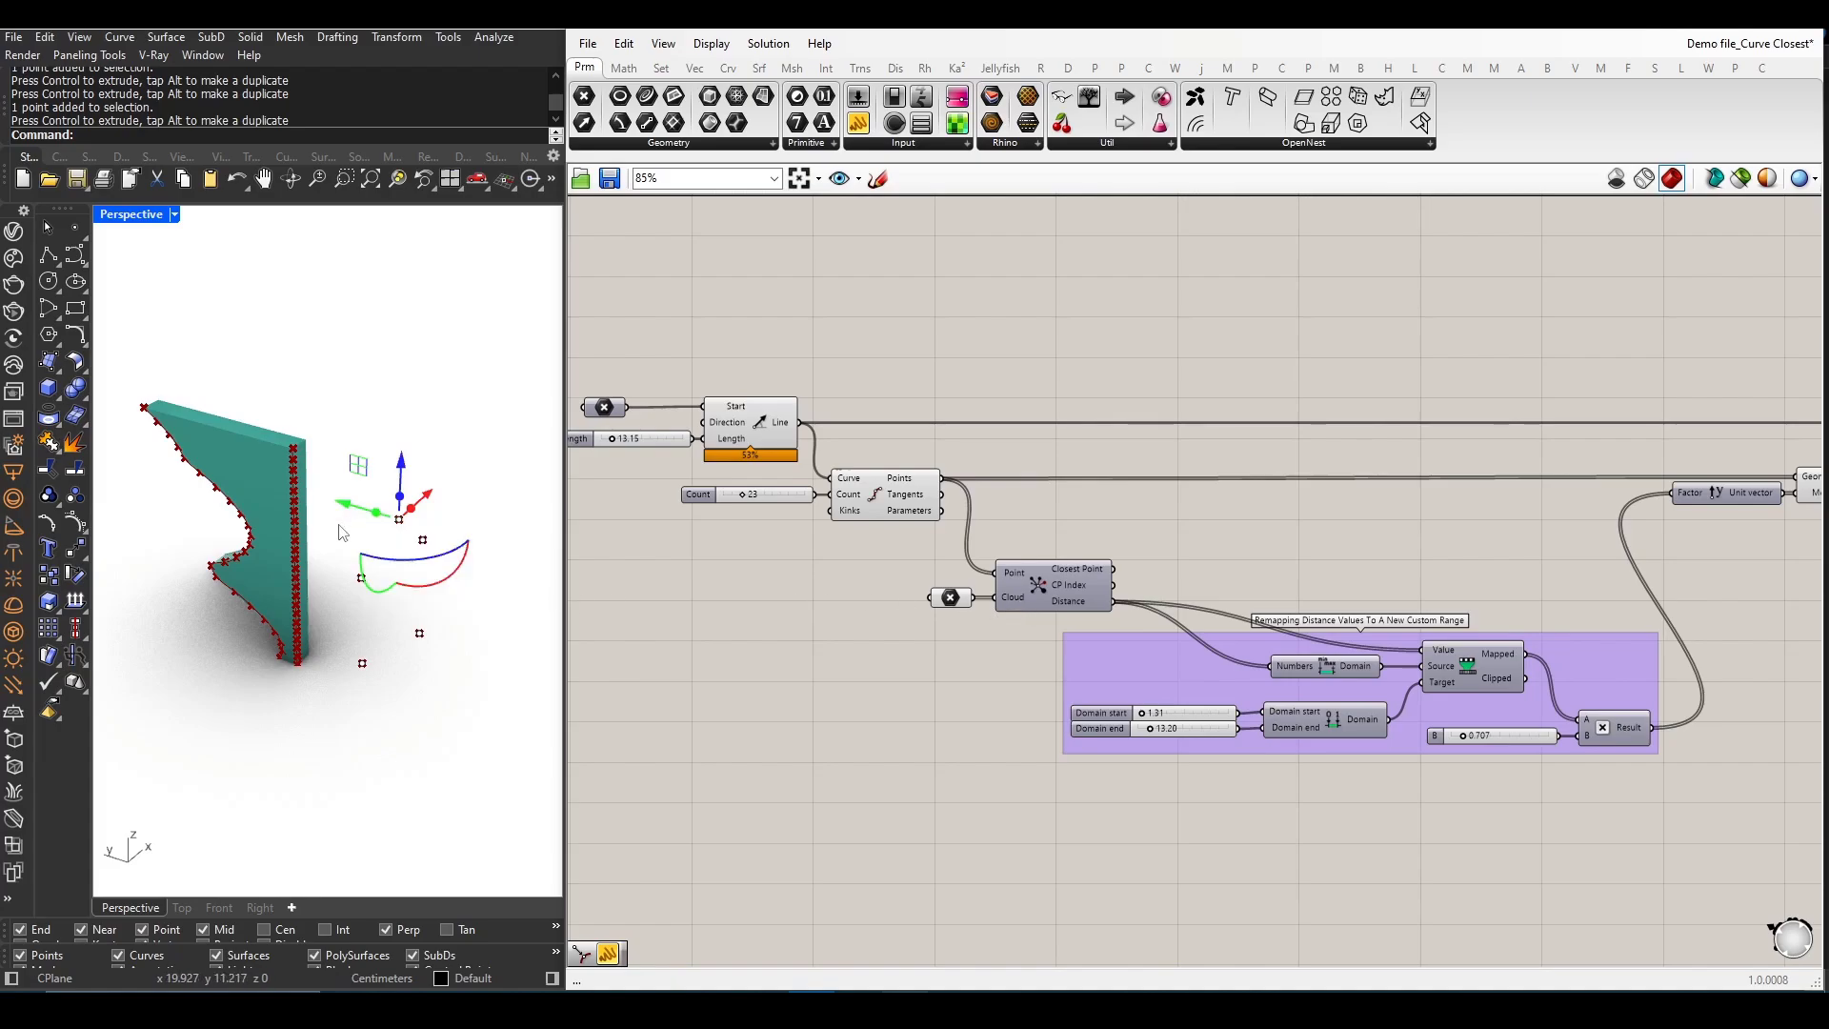
scroll(714, 578, "down", 3)
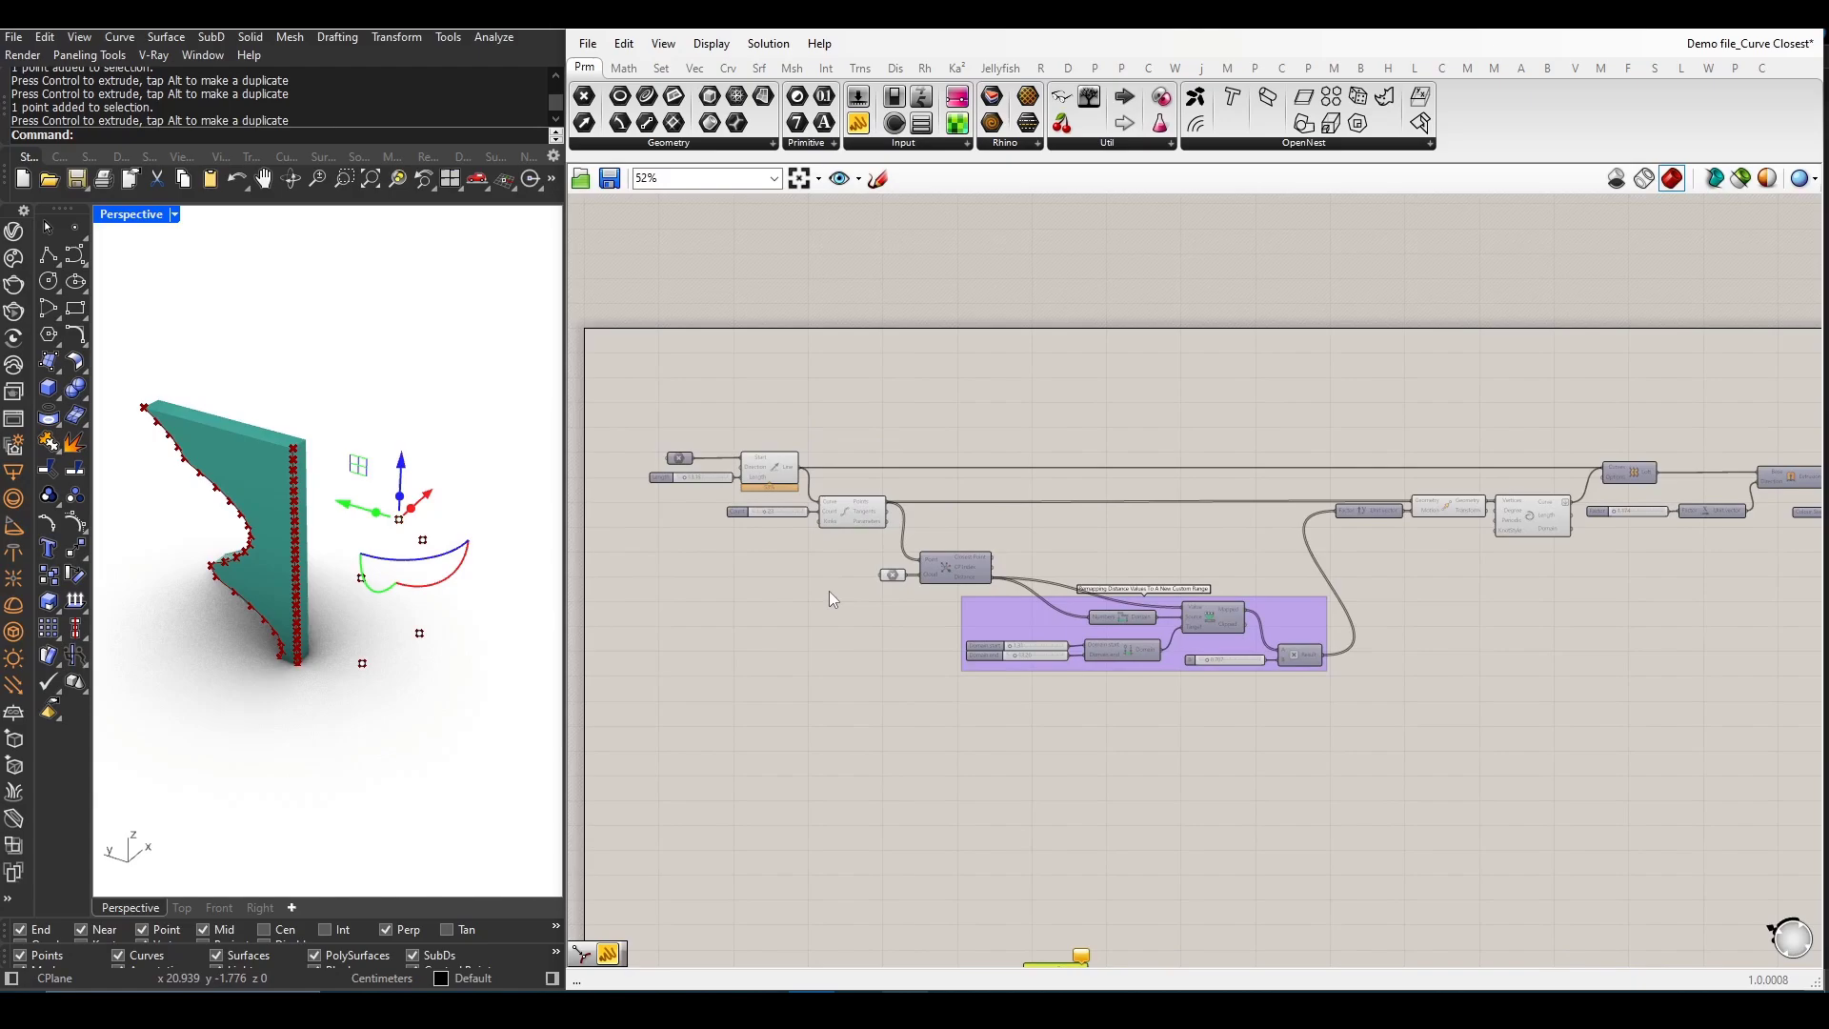
- Nudge one control point with the gumball, then deselect and inspect the updated wall
right_click_drag(966, 757, 974, 553)
scroll(1077, 799, "up", 3)
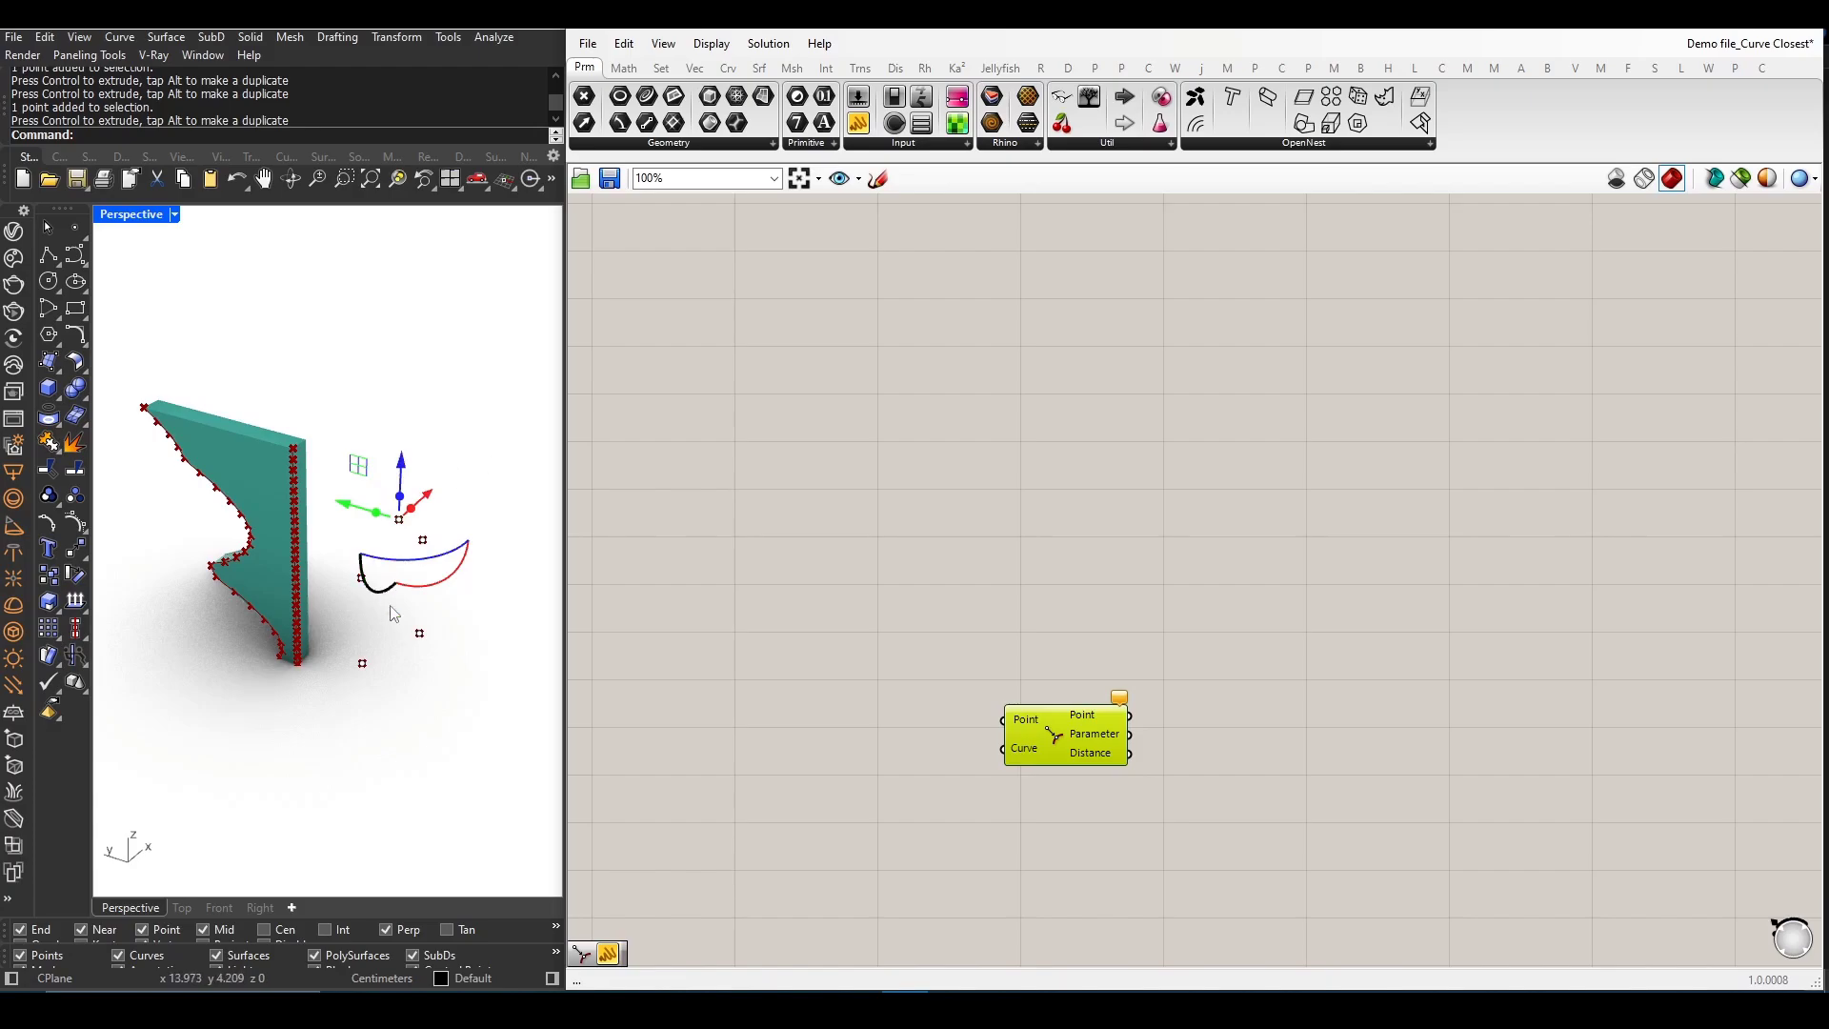
right_click_drag(392, 613, 415, 674)
left_click(427, 550)
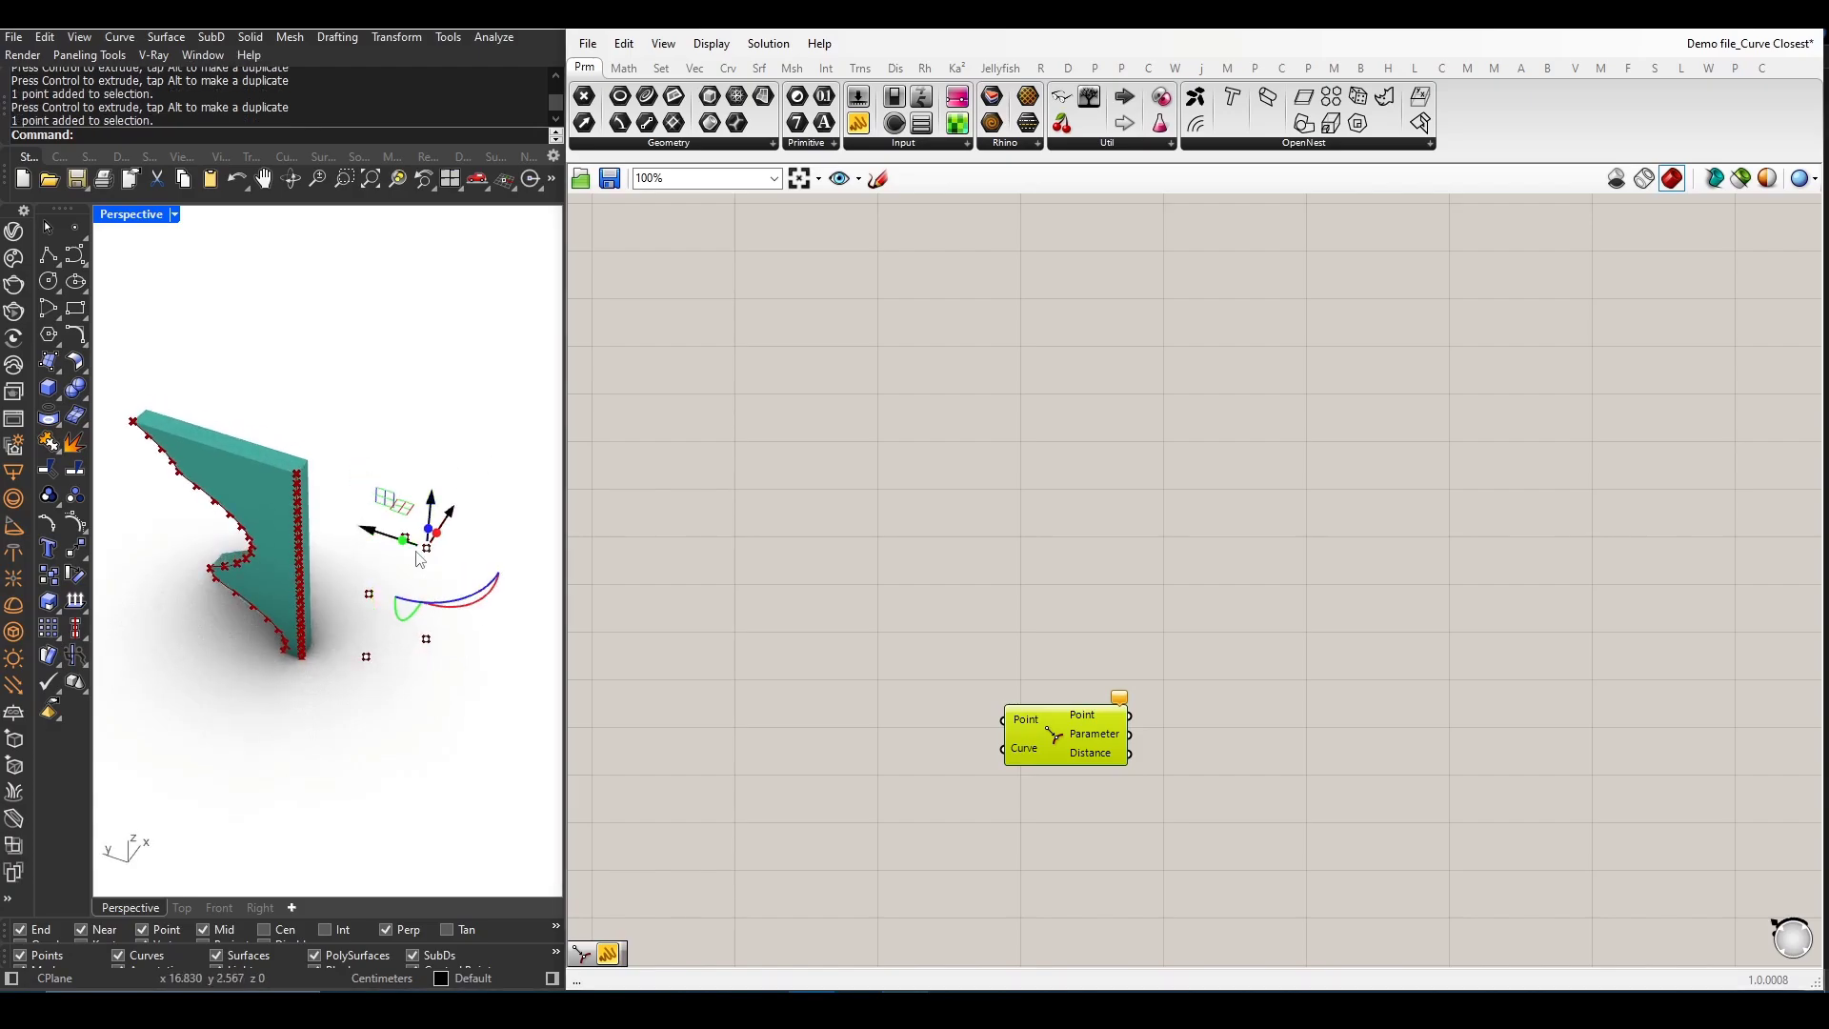
right_click_drag(413, 555, 407, 565)
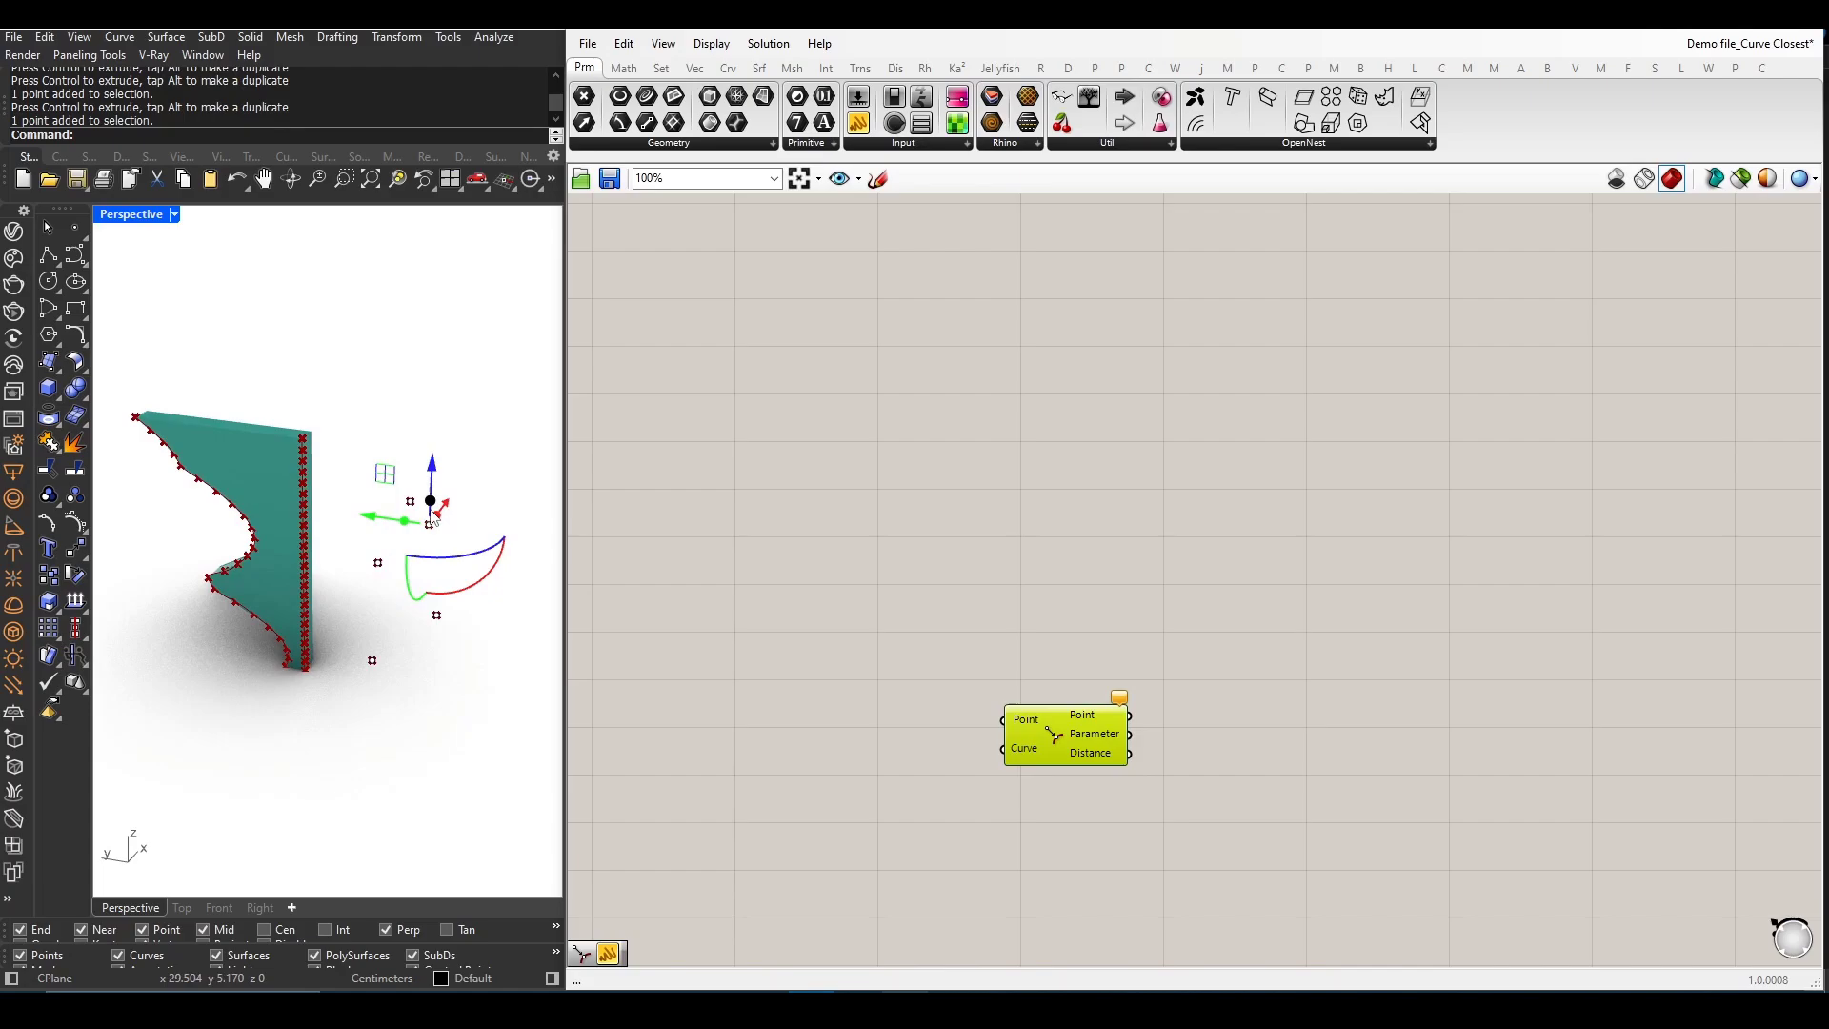
mouse_move(381, 487)
left_mouse_down()
mouse_move(324, 553)
mouse_move(384, 510)
left_mouse_up()
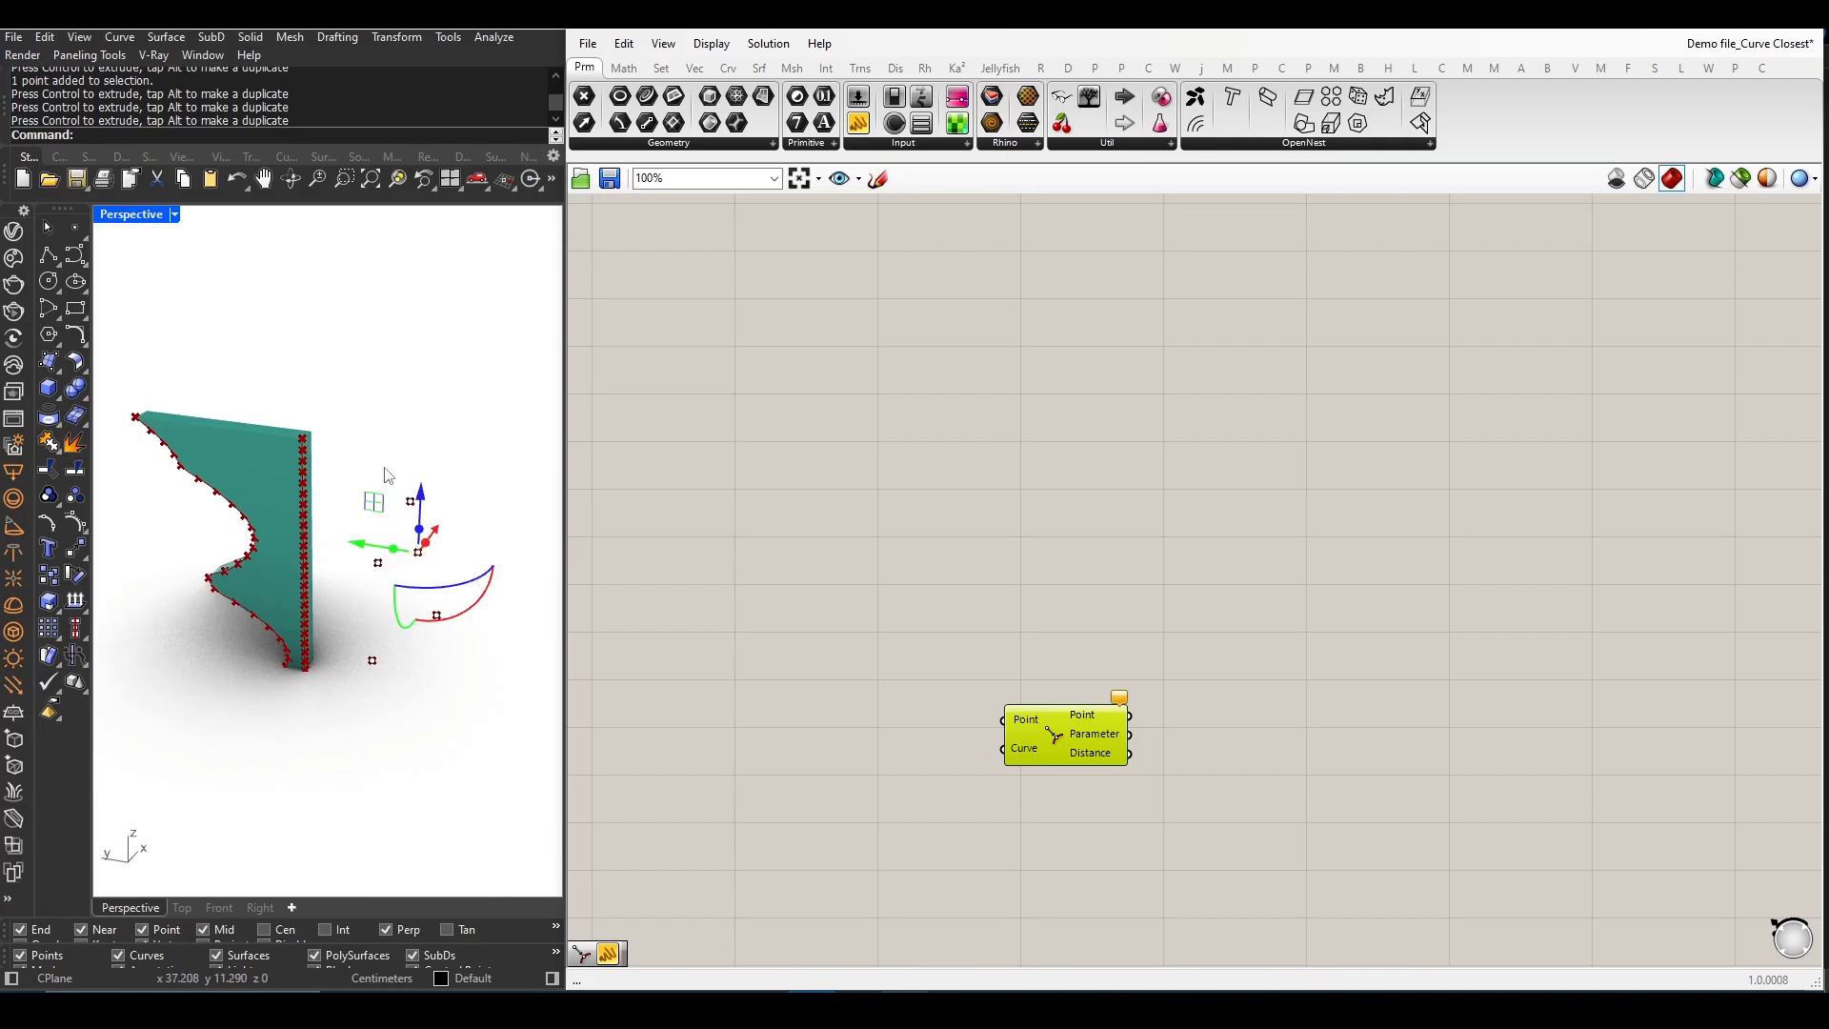
left_click(392, 501)
mouse_move(393, 500)
right_mouse_down()
mouse_move(380, 586)
mouse_move(414, 615)
right_mouse_up()
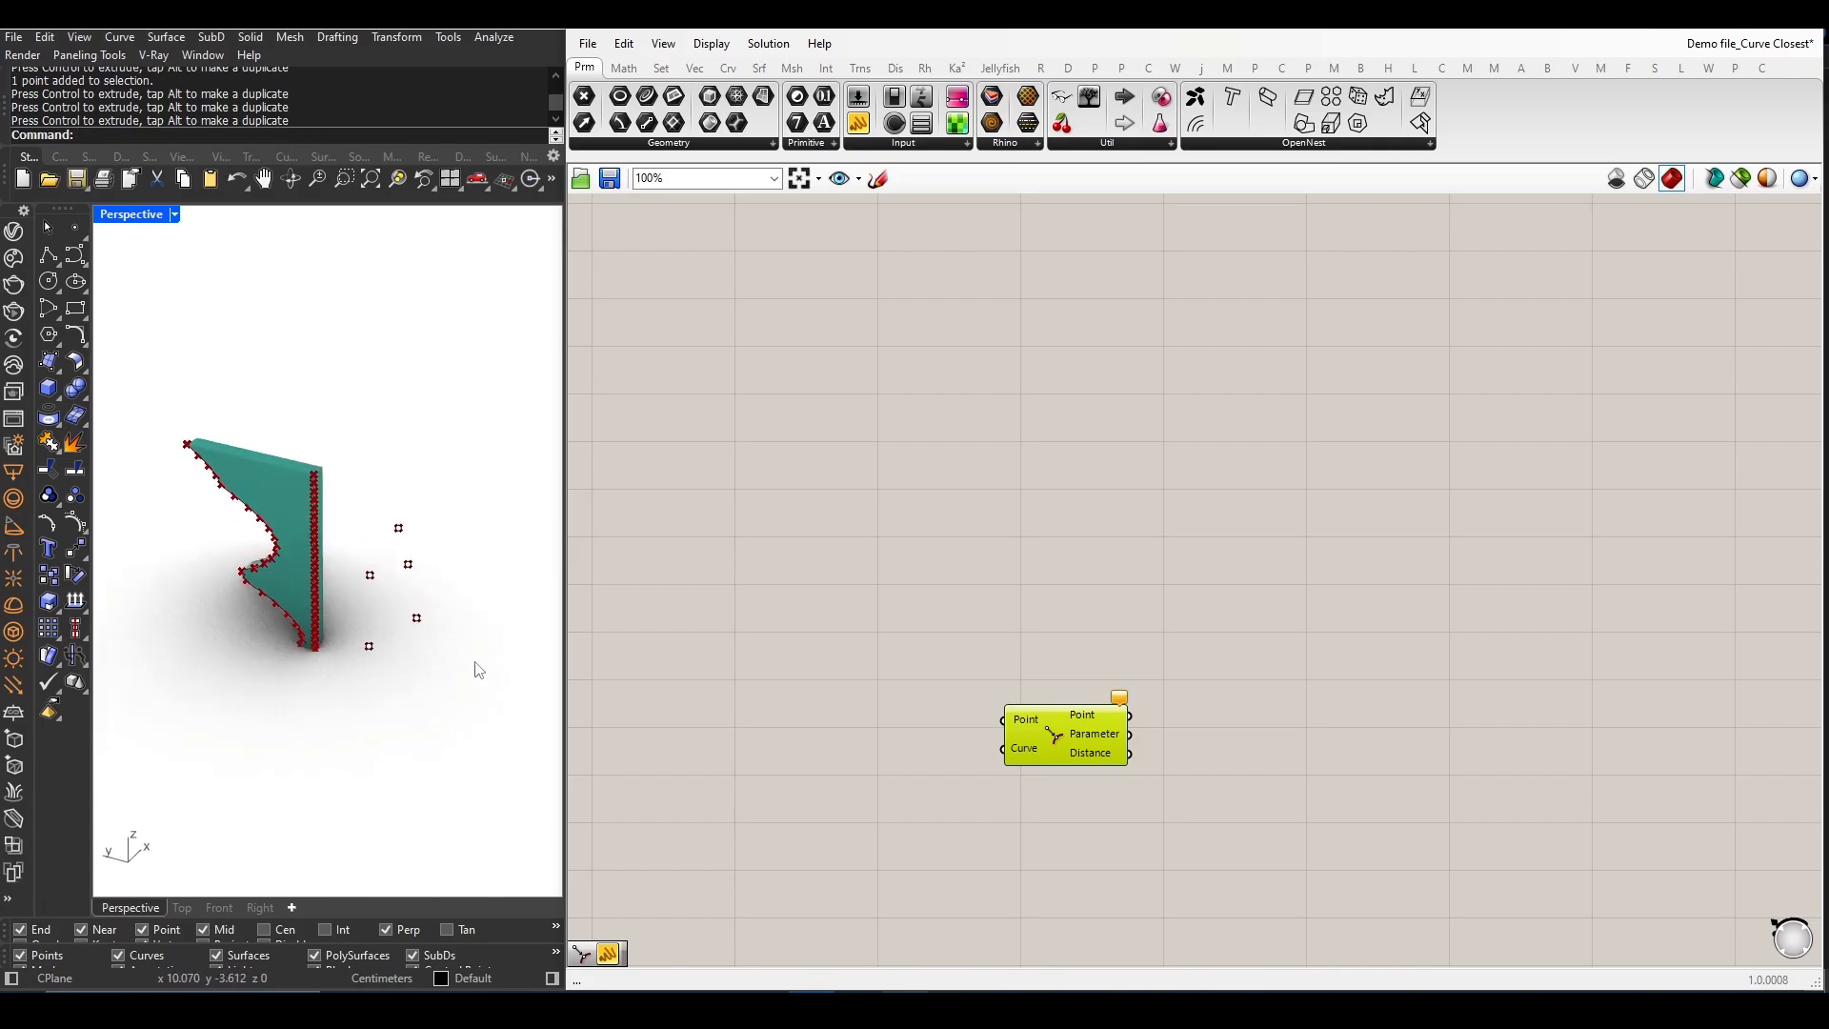
scroll(1031, 789, "down", 3)
scroll(1031, 789, "down", 2)
scroll(1030, 788, "down", 1)
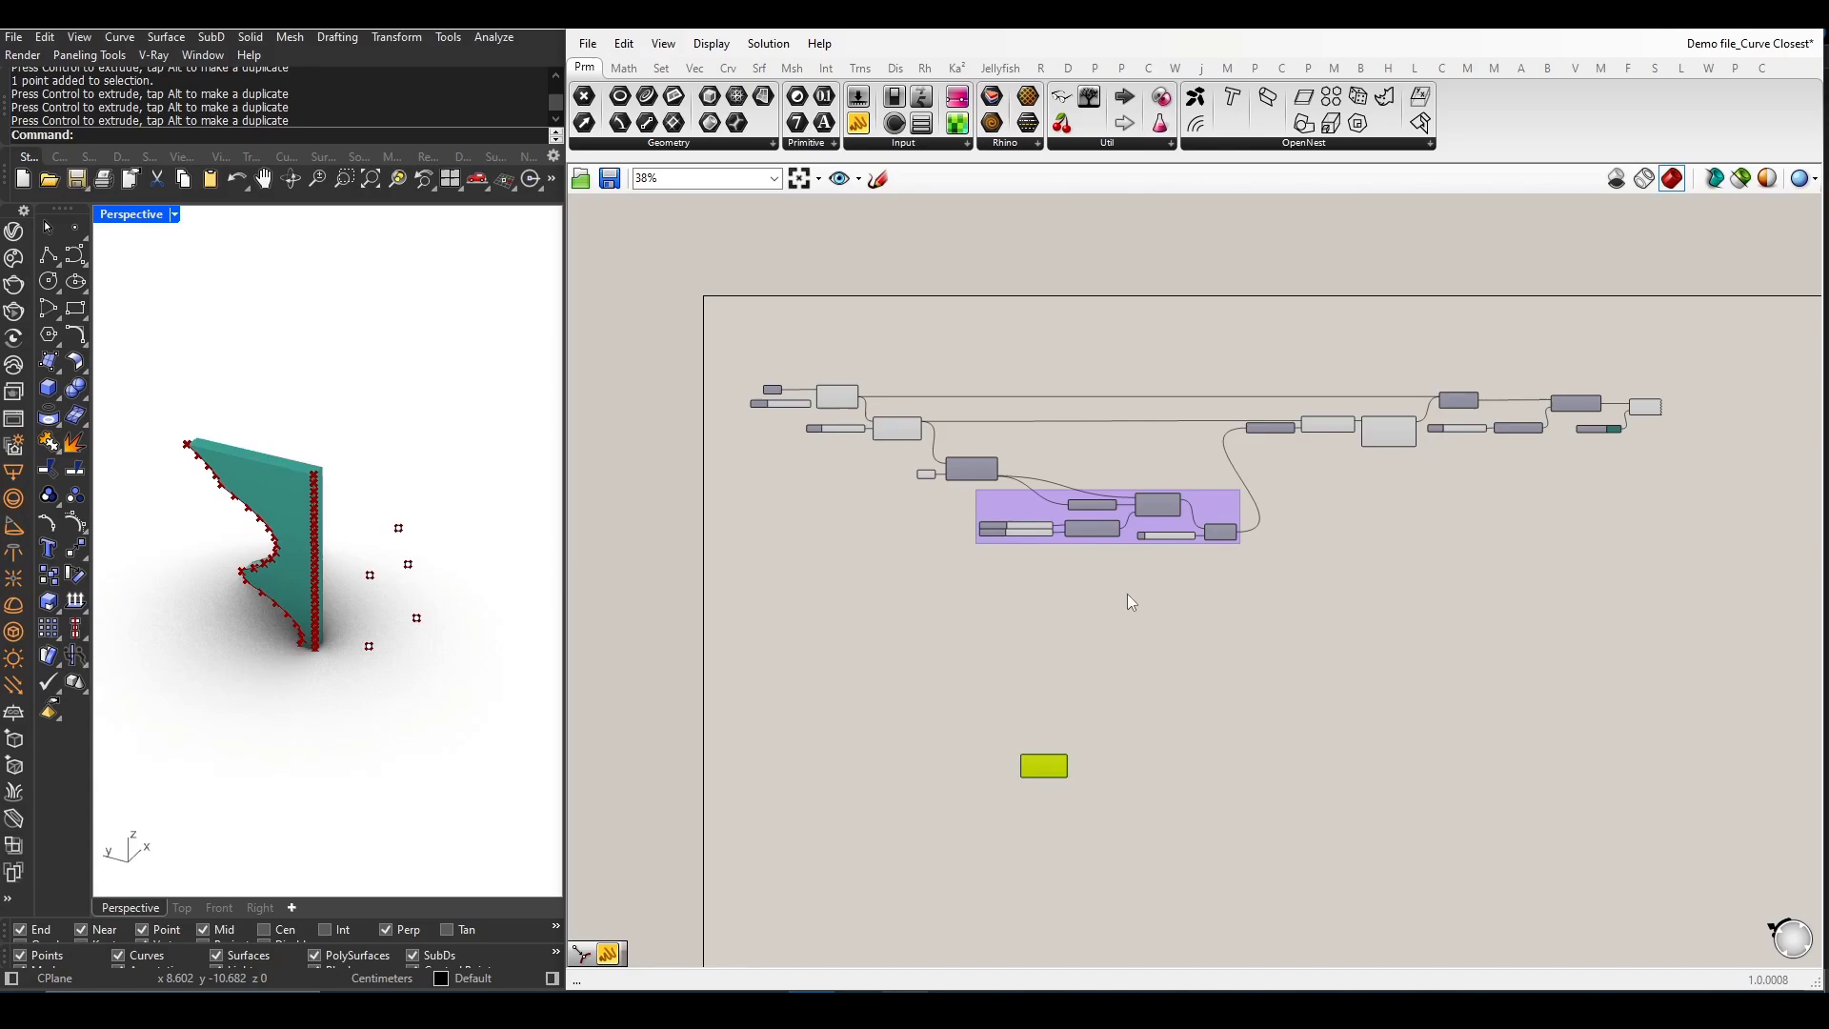
scroll(1145, 545, "up", 2)
scroll(1144, 545, "down", 2)
- Turn off preview for all components via the radial menu, hiding the wall
left_click_drag(1690, 622, 818, 275)
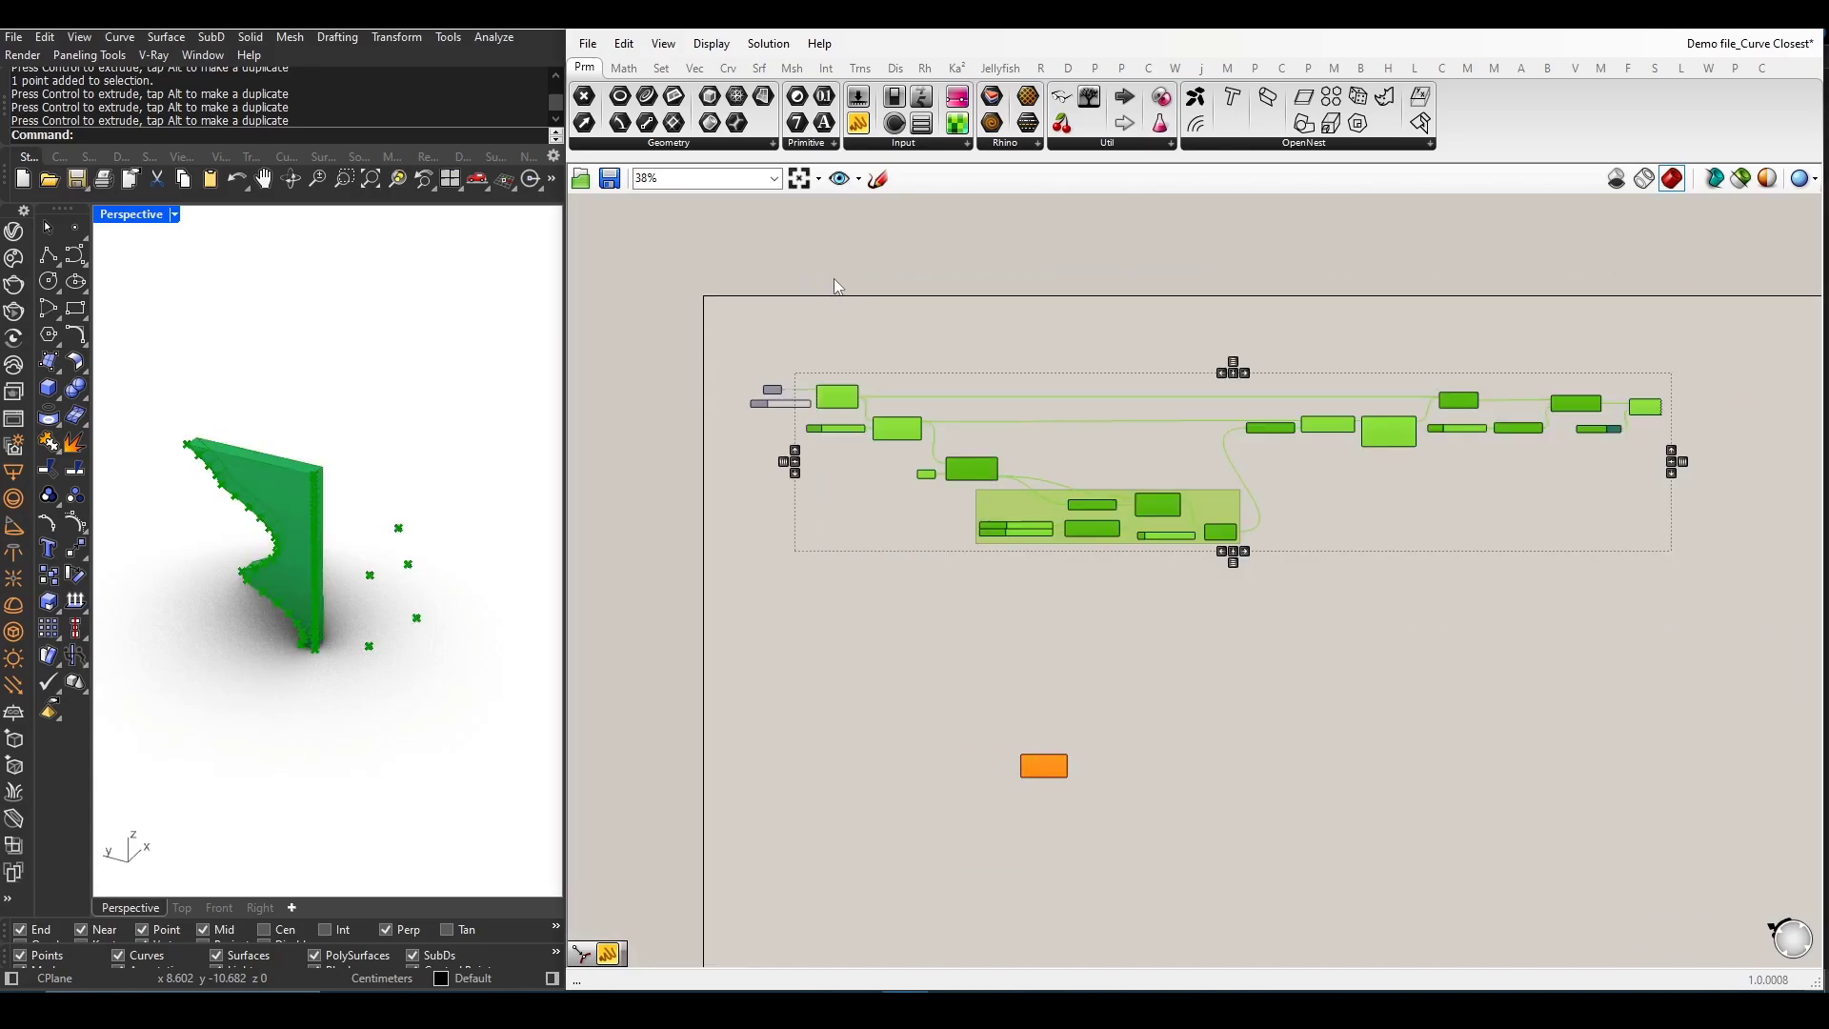
middle_click(896, 421)
left_click(941, 361)
left_click(870, 601)
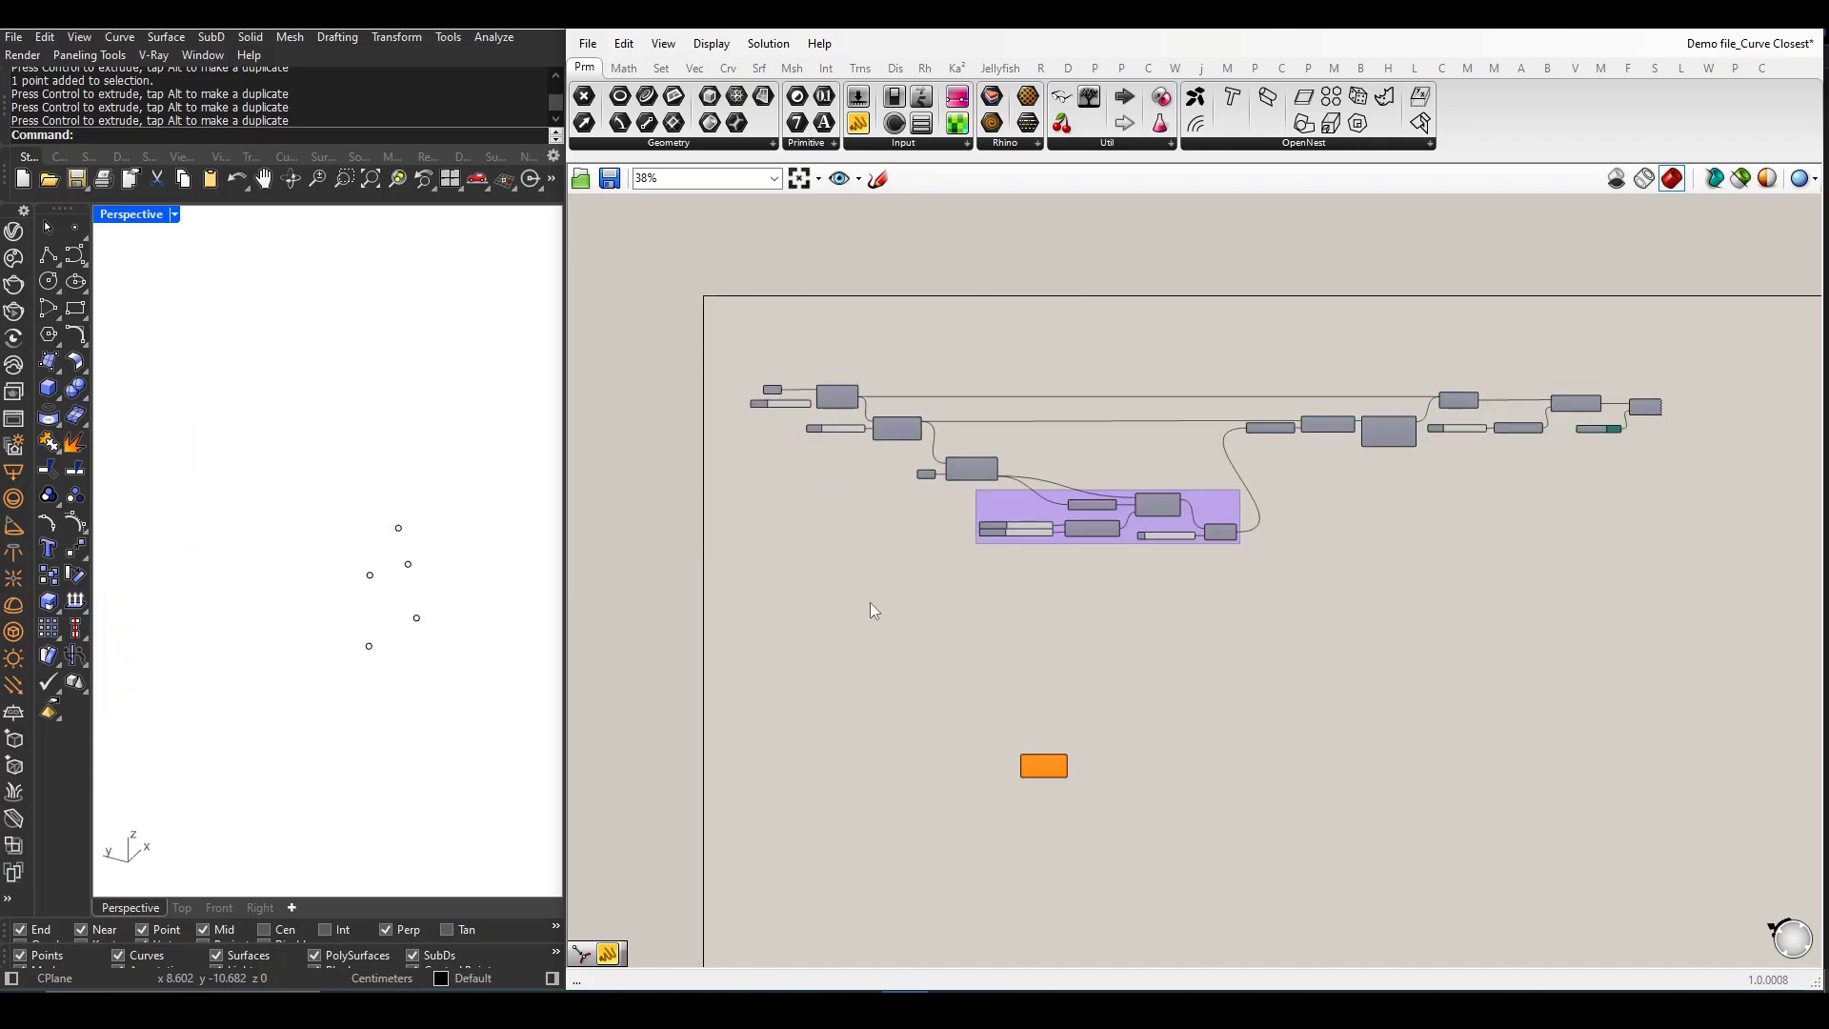
scroll(885, 442, "up", 3)
scroll(875, 445, "down", 3)
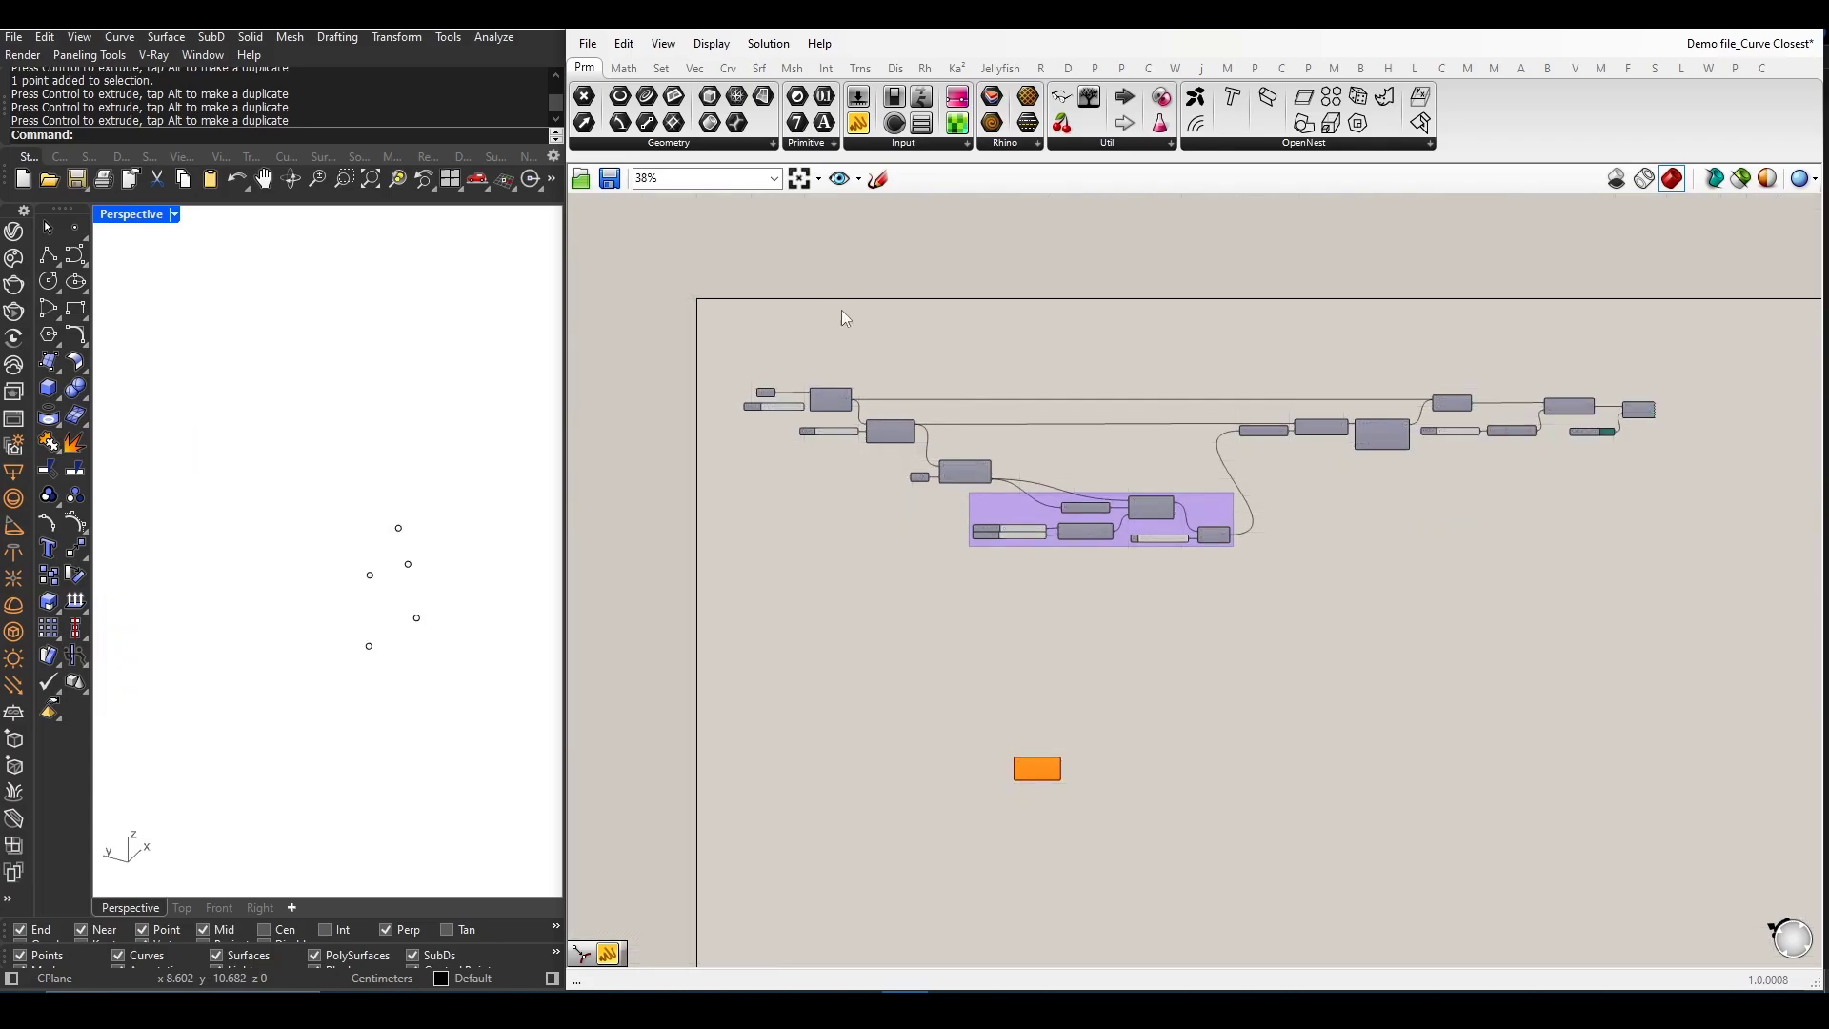
- Sketch a dashed, width-21 divider line across the canvas below the definition
left_click(878, 178)
left_click_drag(726, 589, 1744, 592)
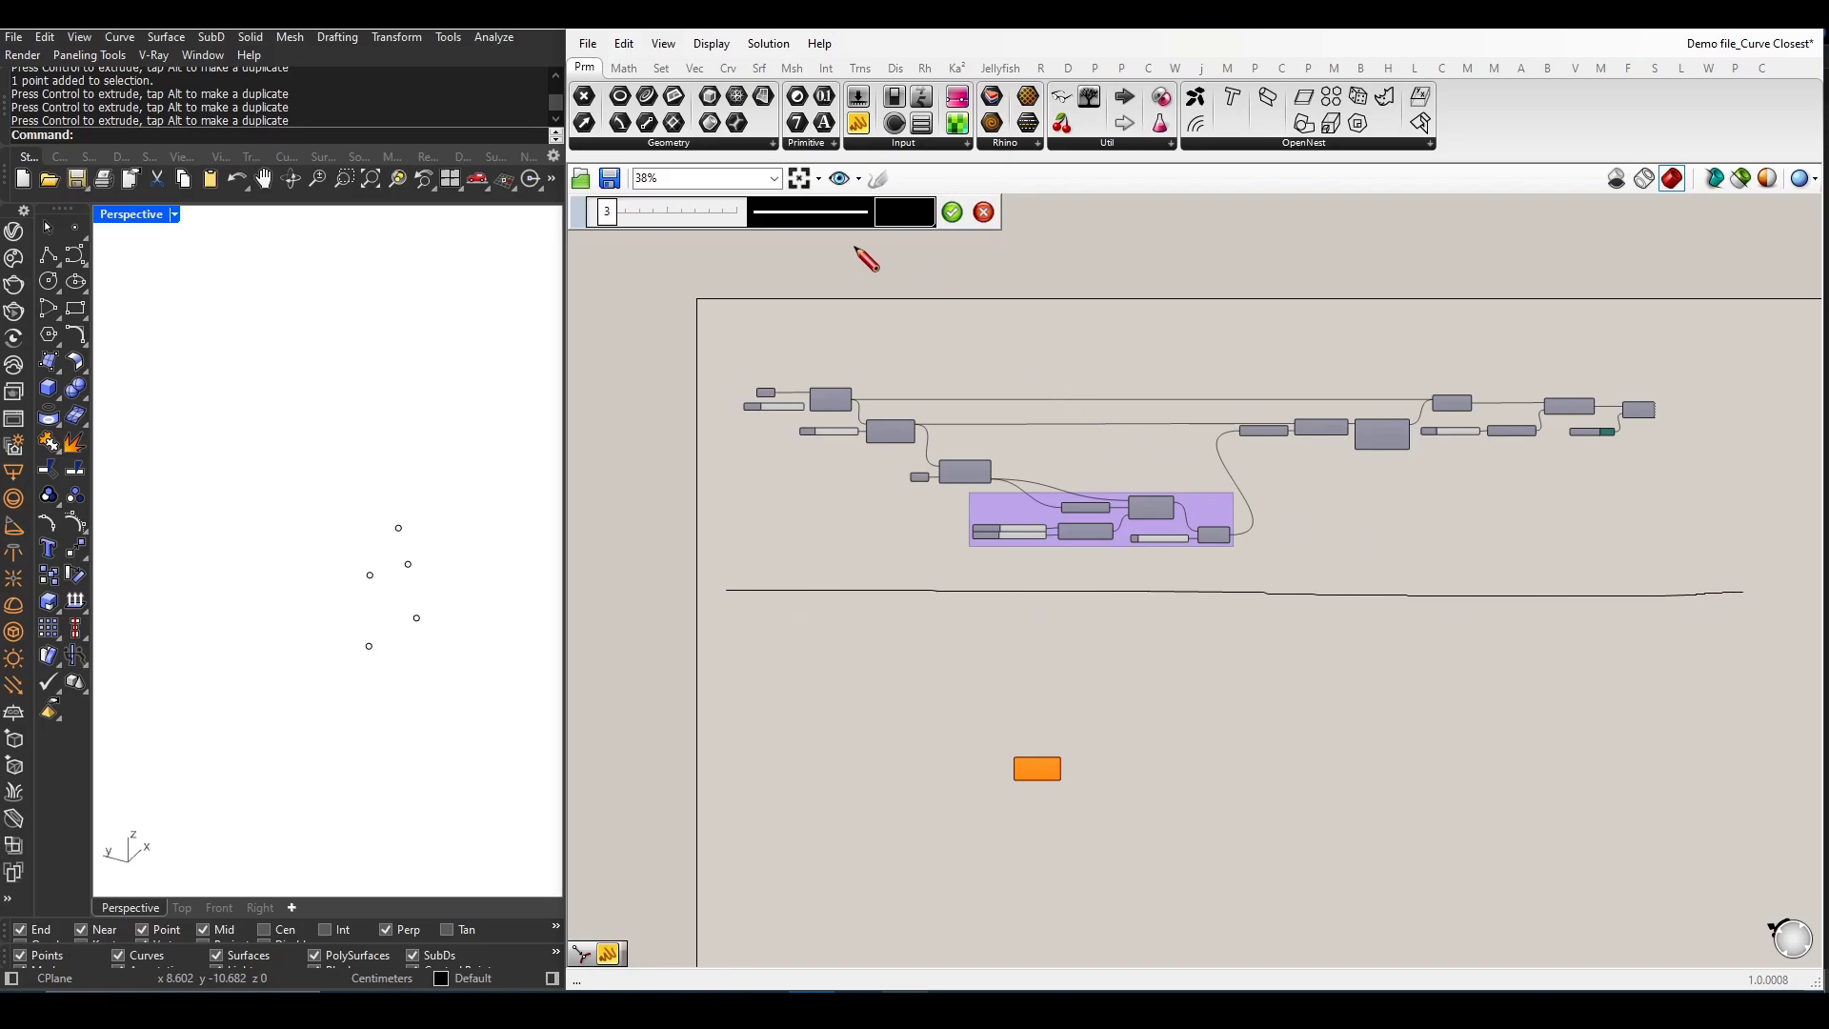
left_click_drag(606, 214, 691, 214)
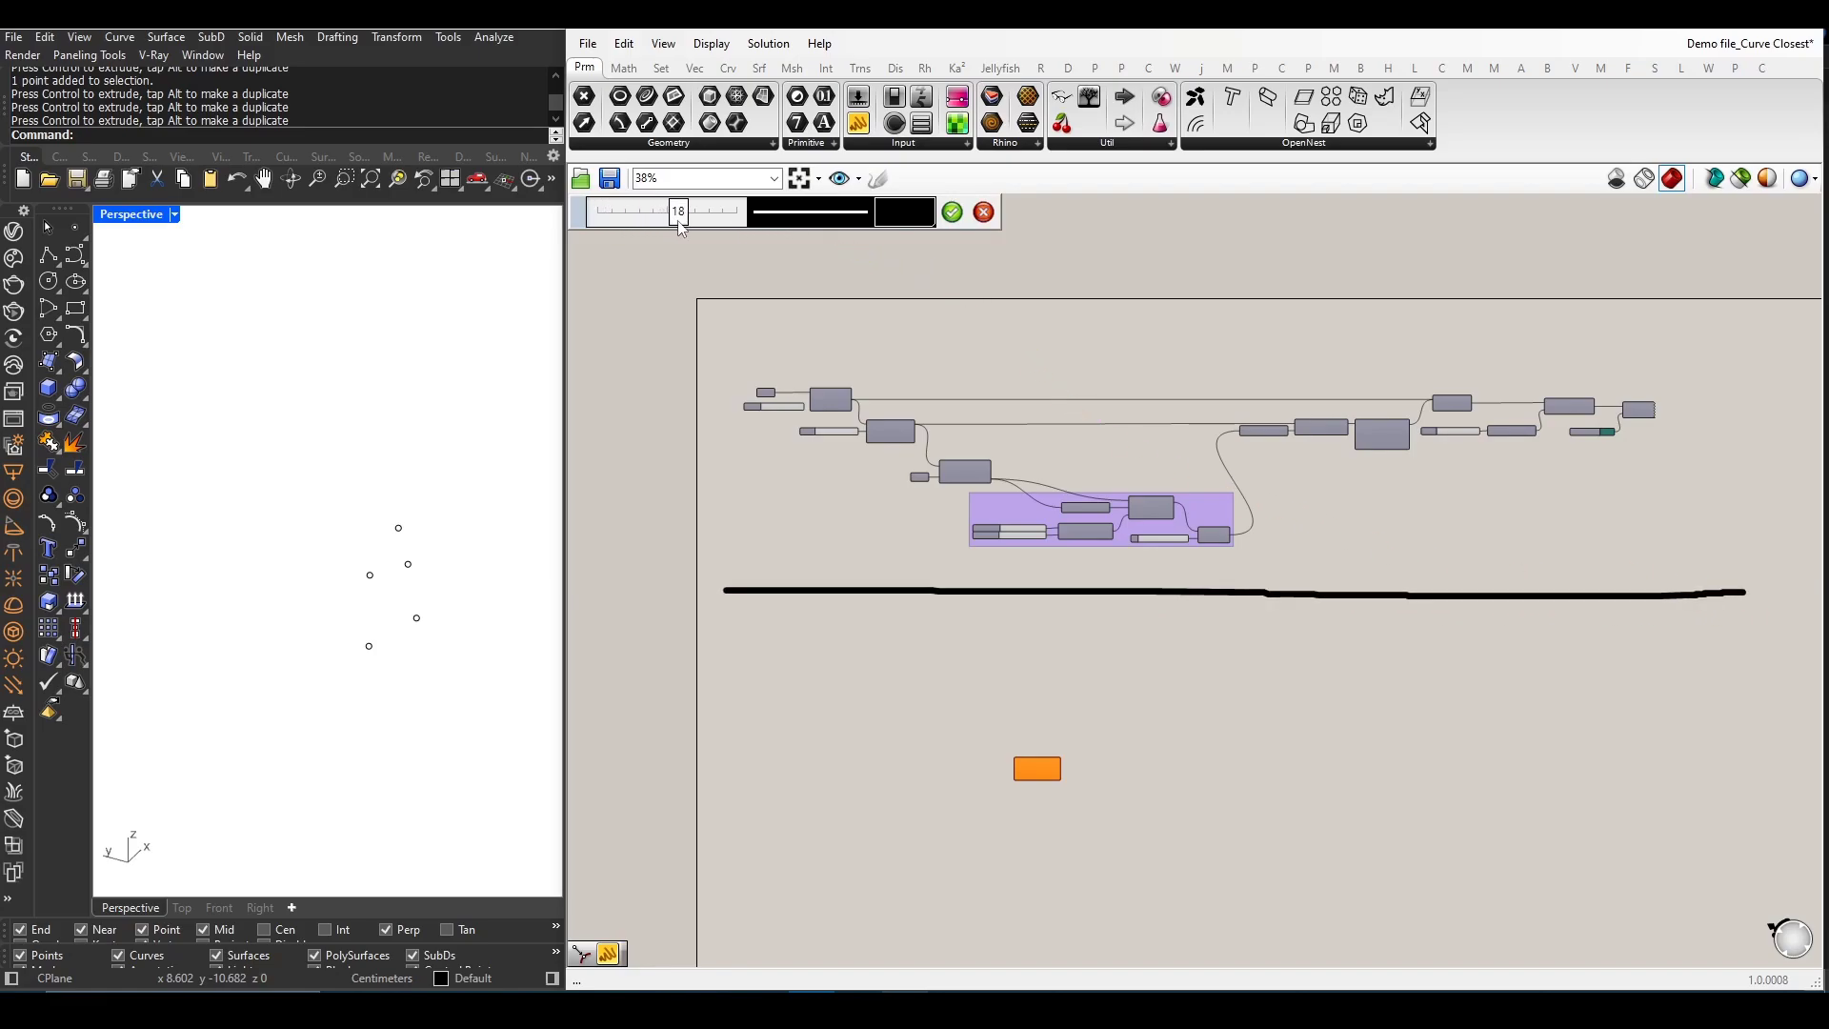
left_click(812, 222)
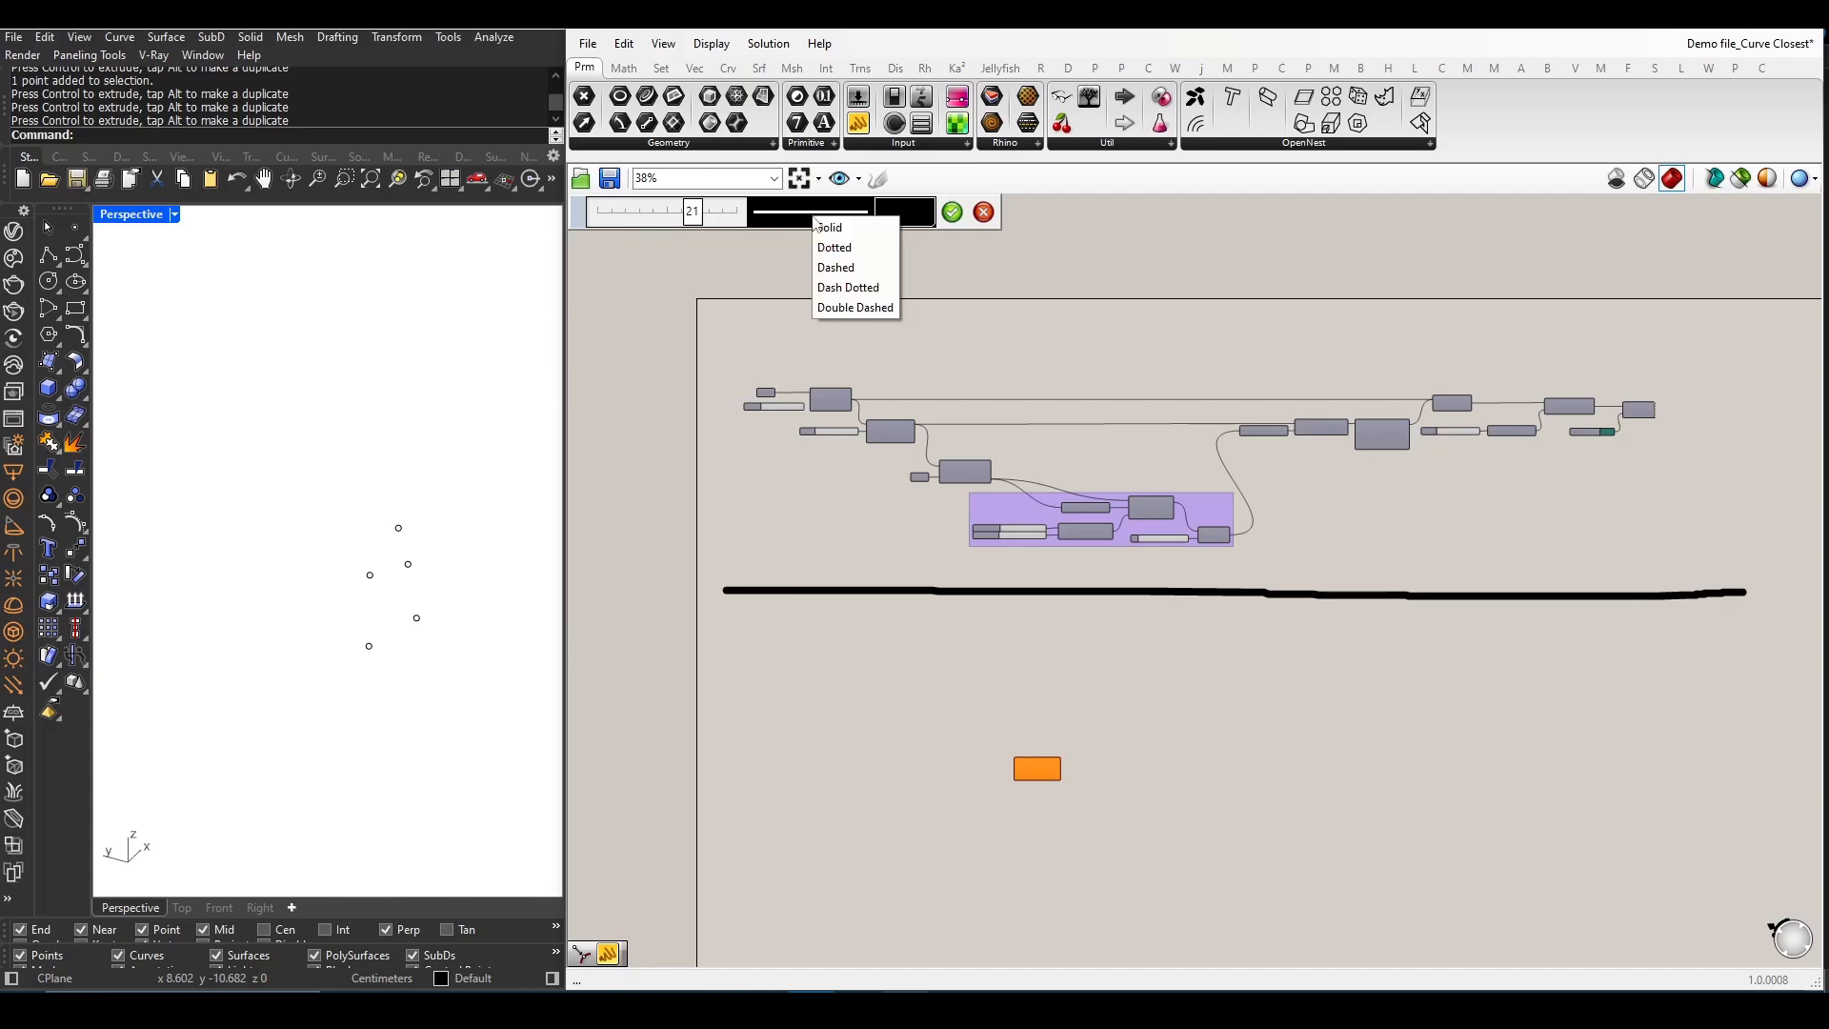
left_click(849, 288)
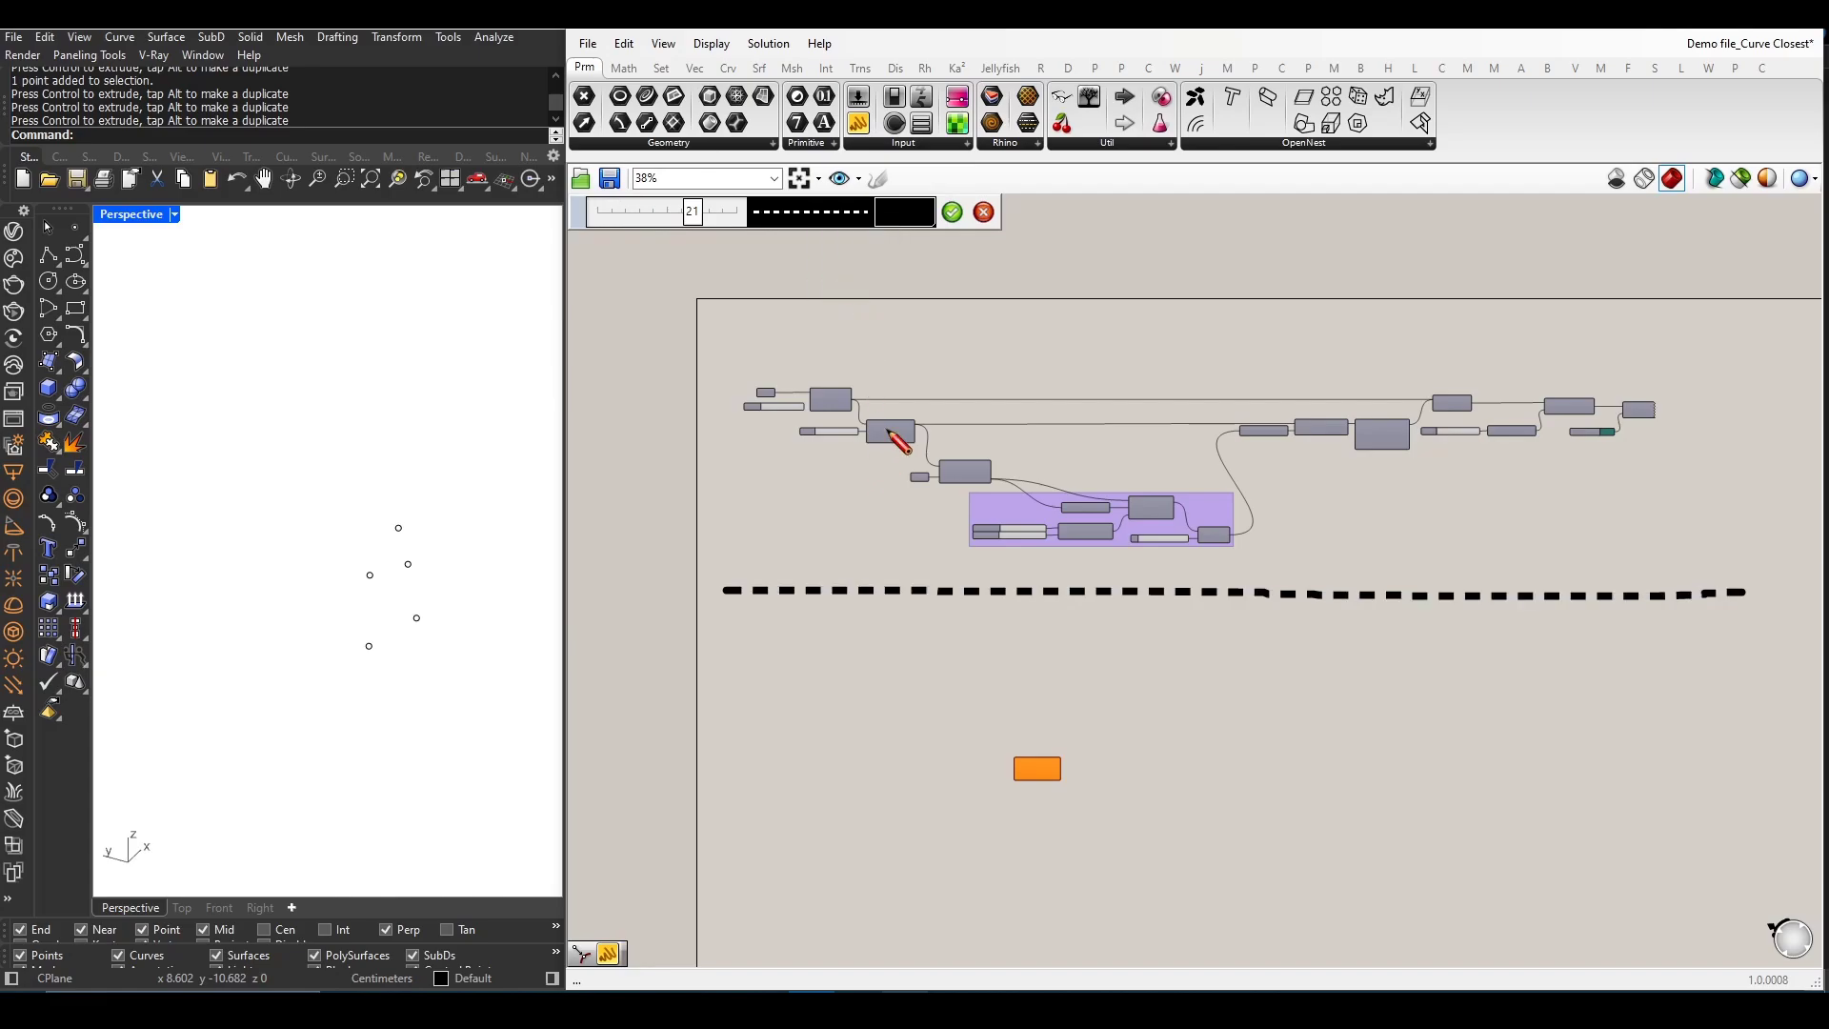
left_click(952, 213)
scroll(838, 460, "up", 4)
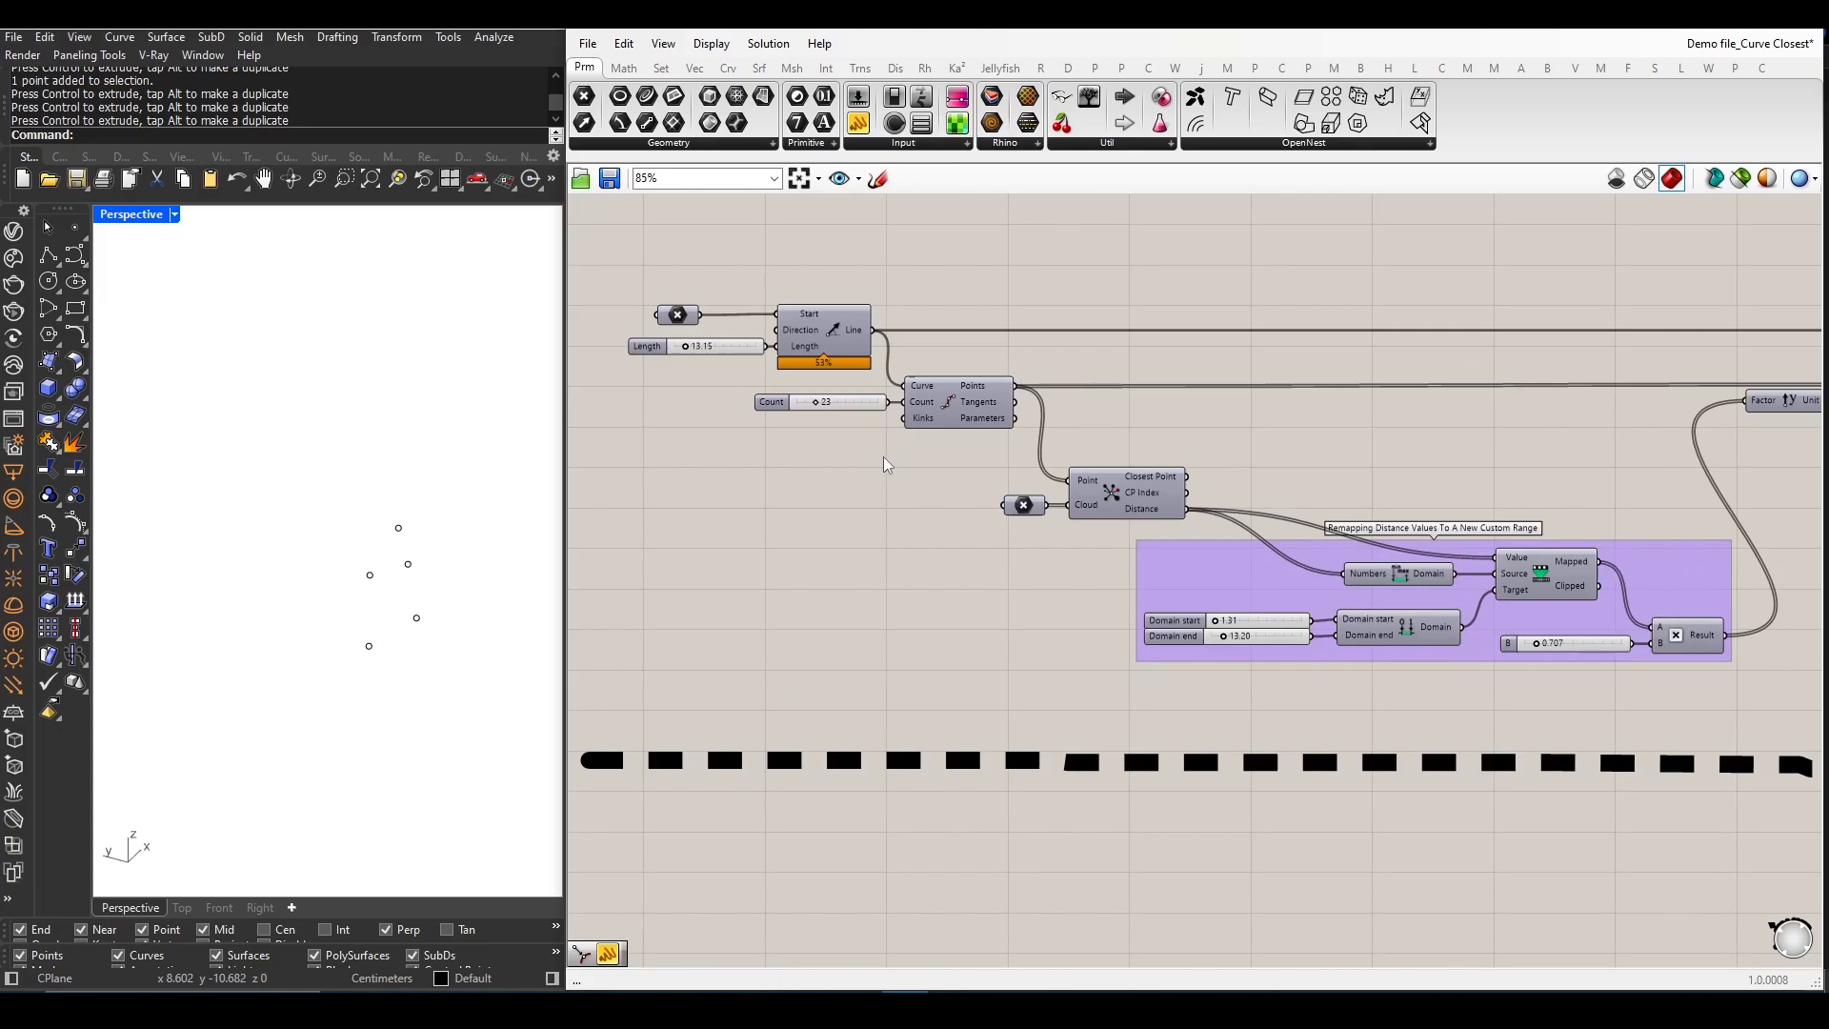
scroll(960, 470, "down", 1)
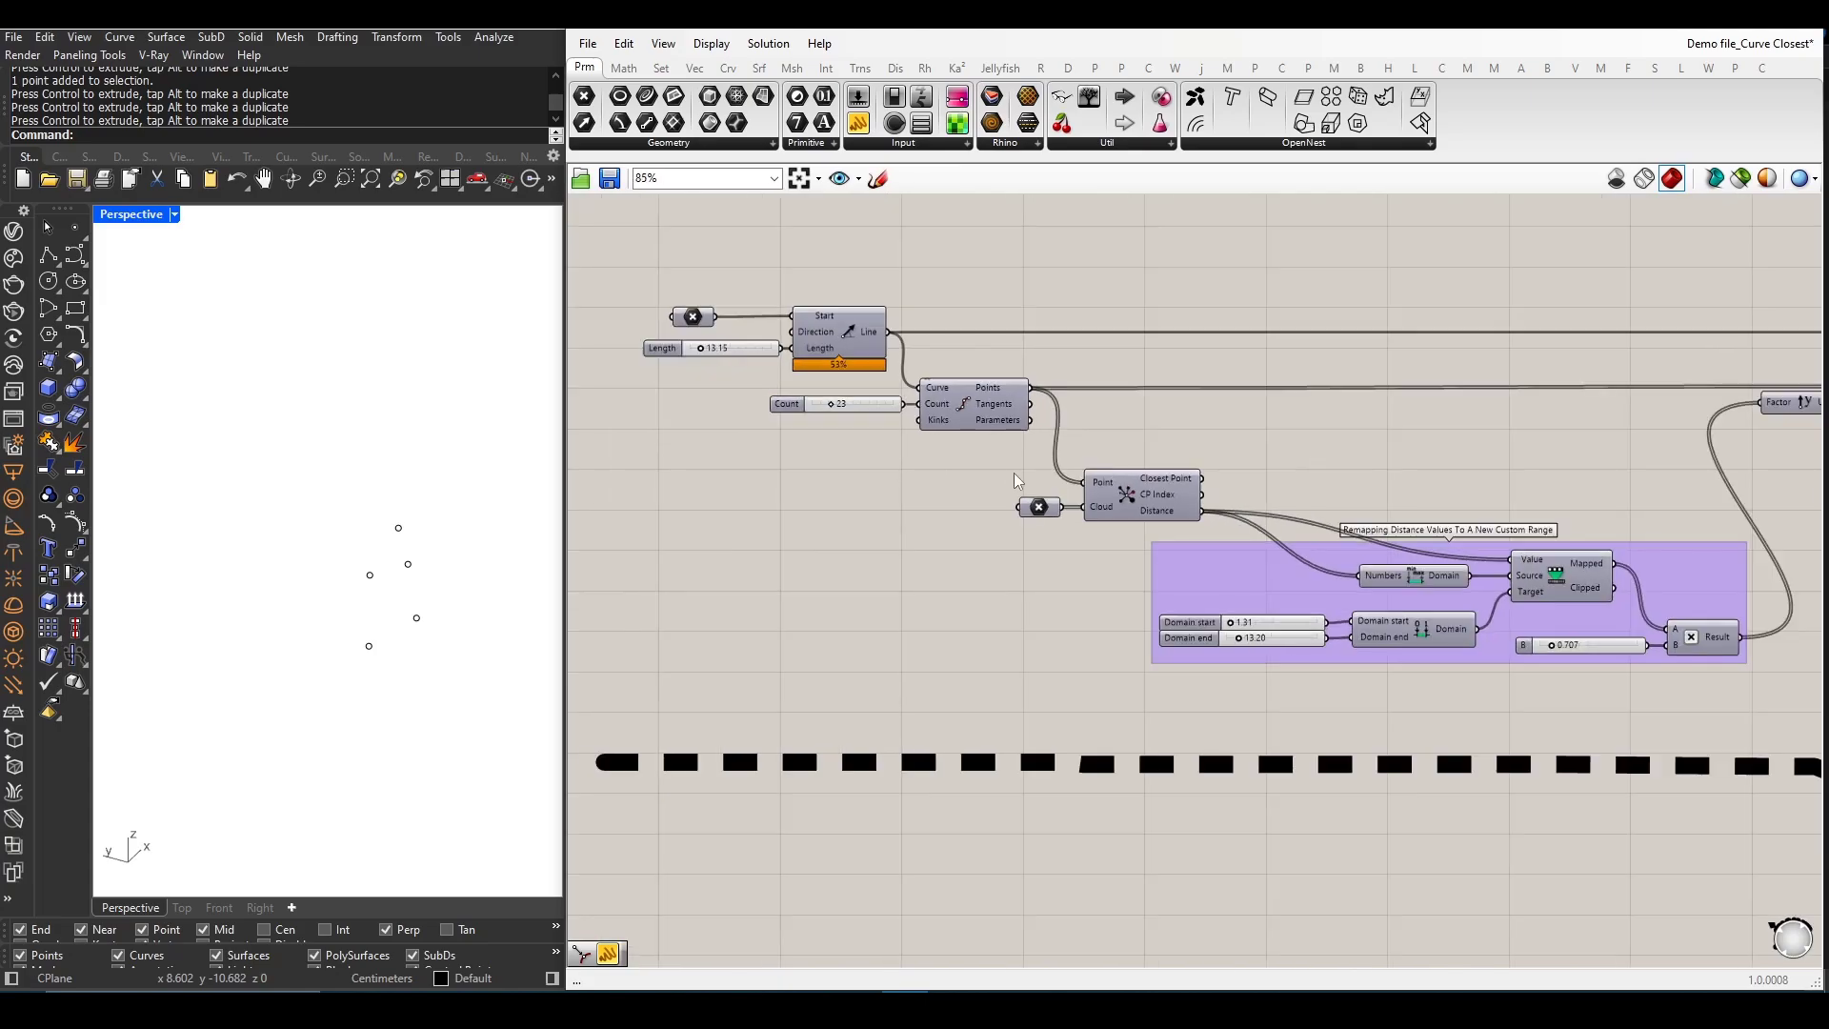
- Copy the Line and Divide Curve components below the divider
left_click_drag(1031, 470, 624, 258)
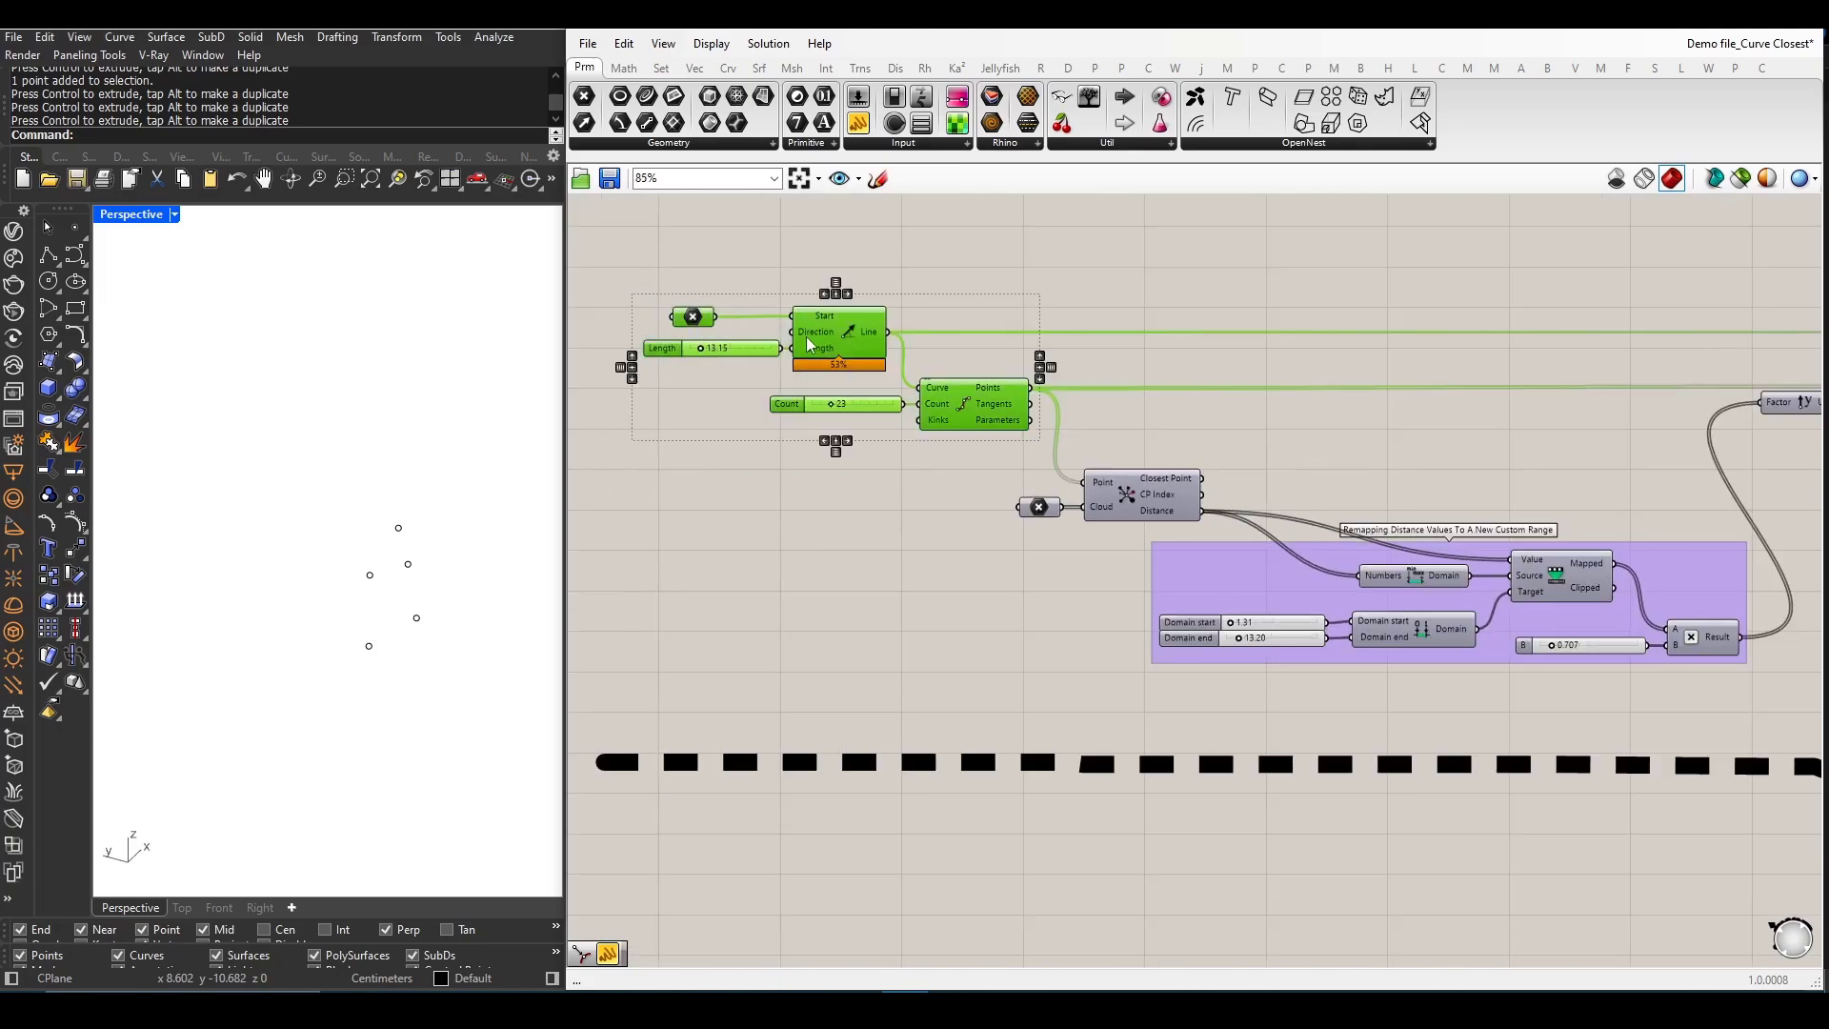
scroll(816, 340, "down", 2)
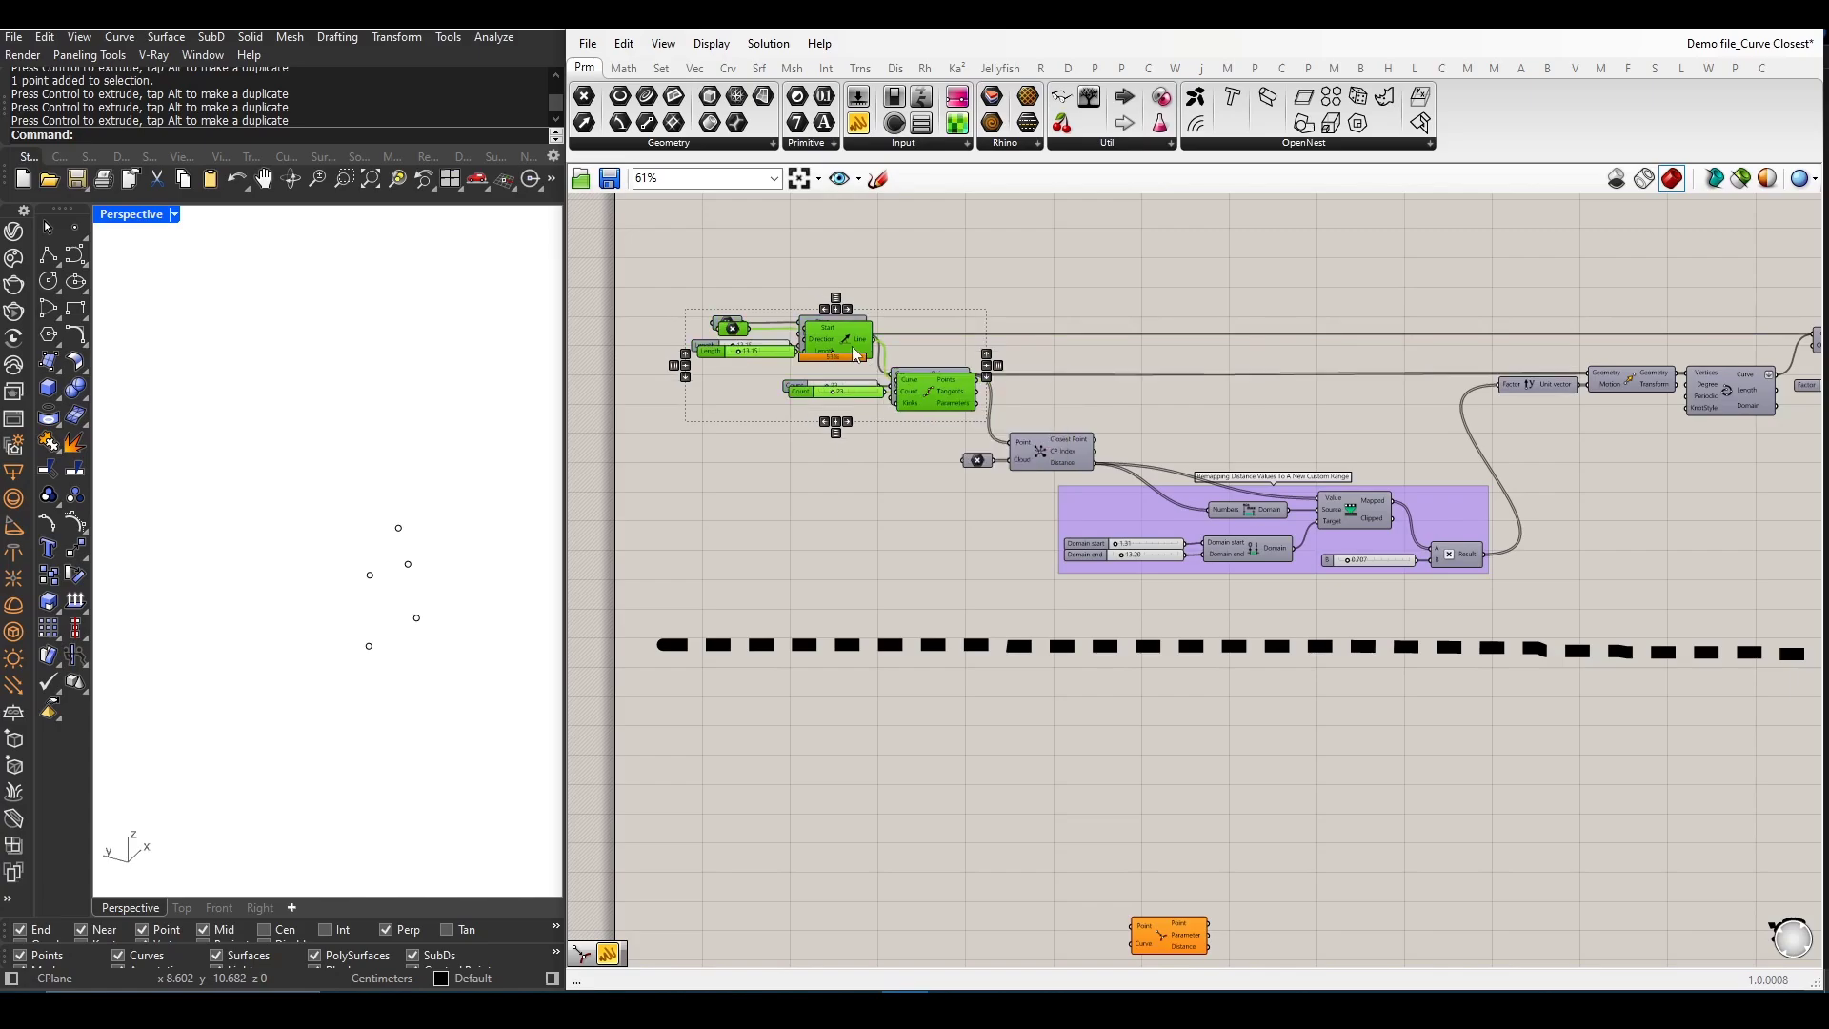
mouse_move(850, 342)
left_mouse_down("alt")
mouse_move(868, 331)
mouse_move(902, 744)
left_mouse_up("alt")
scroll(873, 333, "down", 2)
scroll(916, 776, "up", 3)
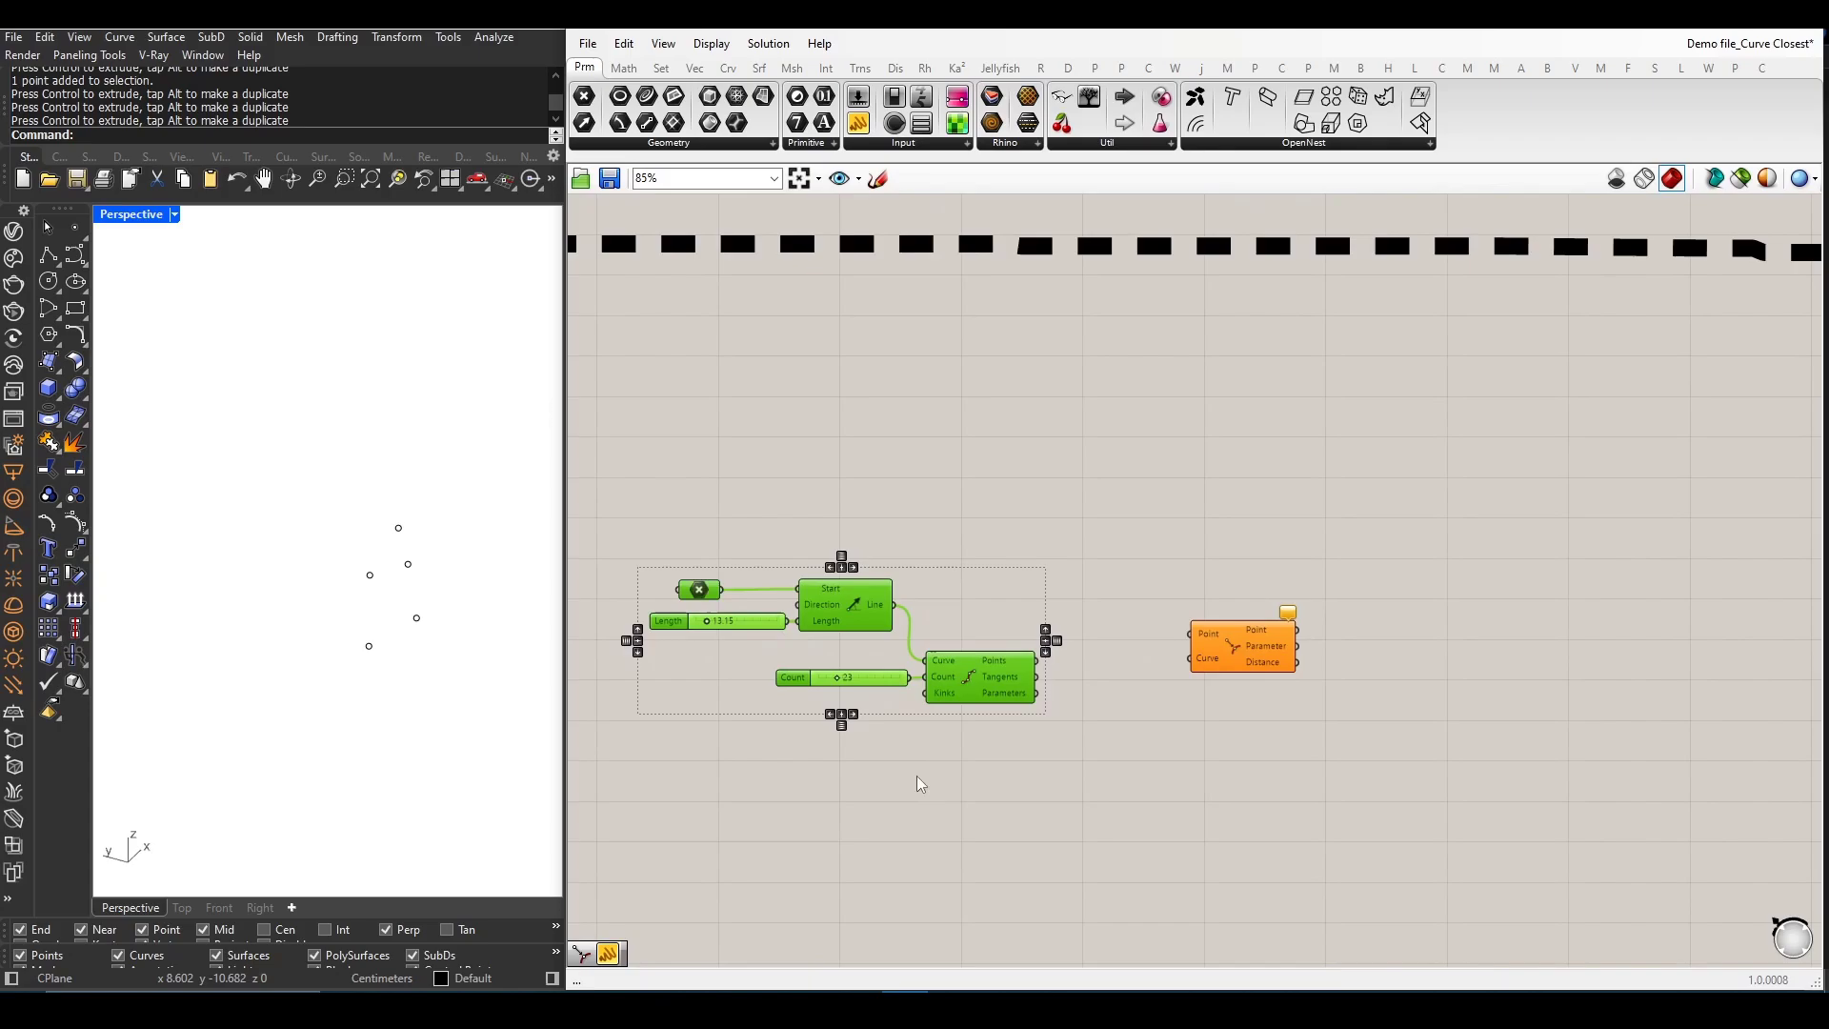
left_click(915, 776)
- Hide the control curve and its points in the viewport
left_click_drag(463, 723, 383, 525)
middle_click(384, 524)
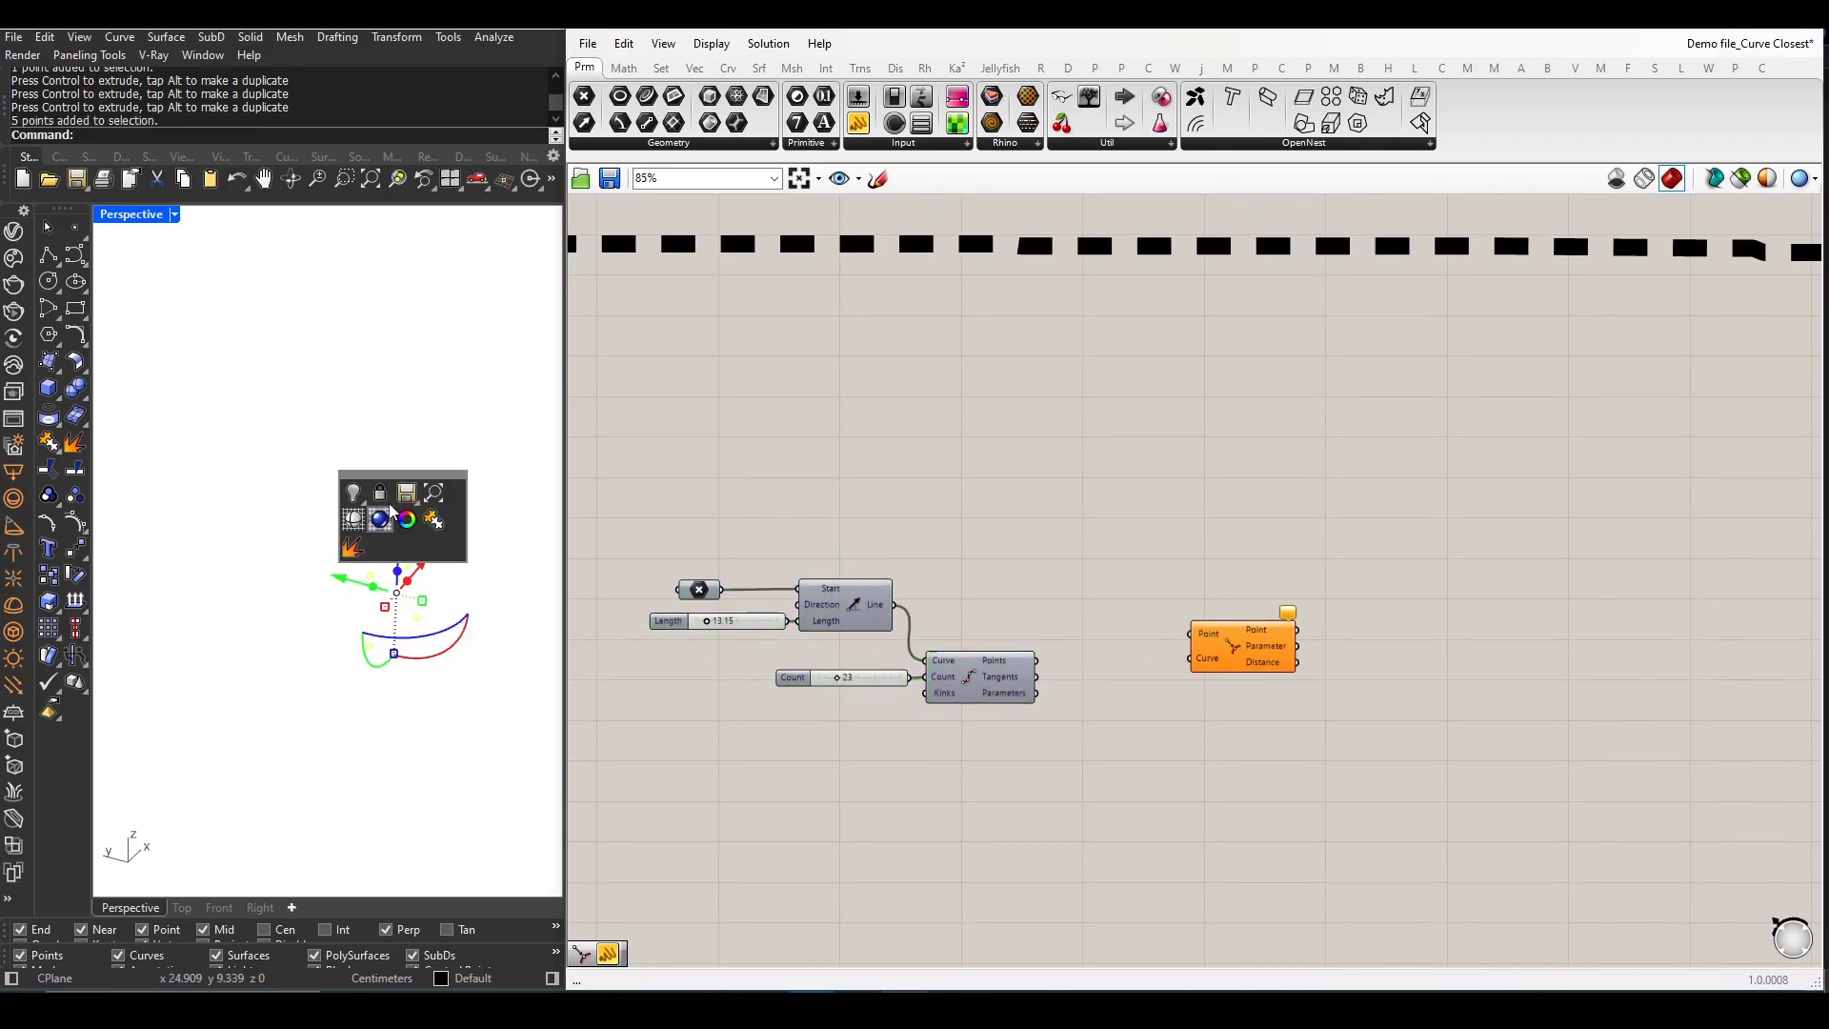
left_click(407, 496)
scroll(742, 700, "up", 2)
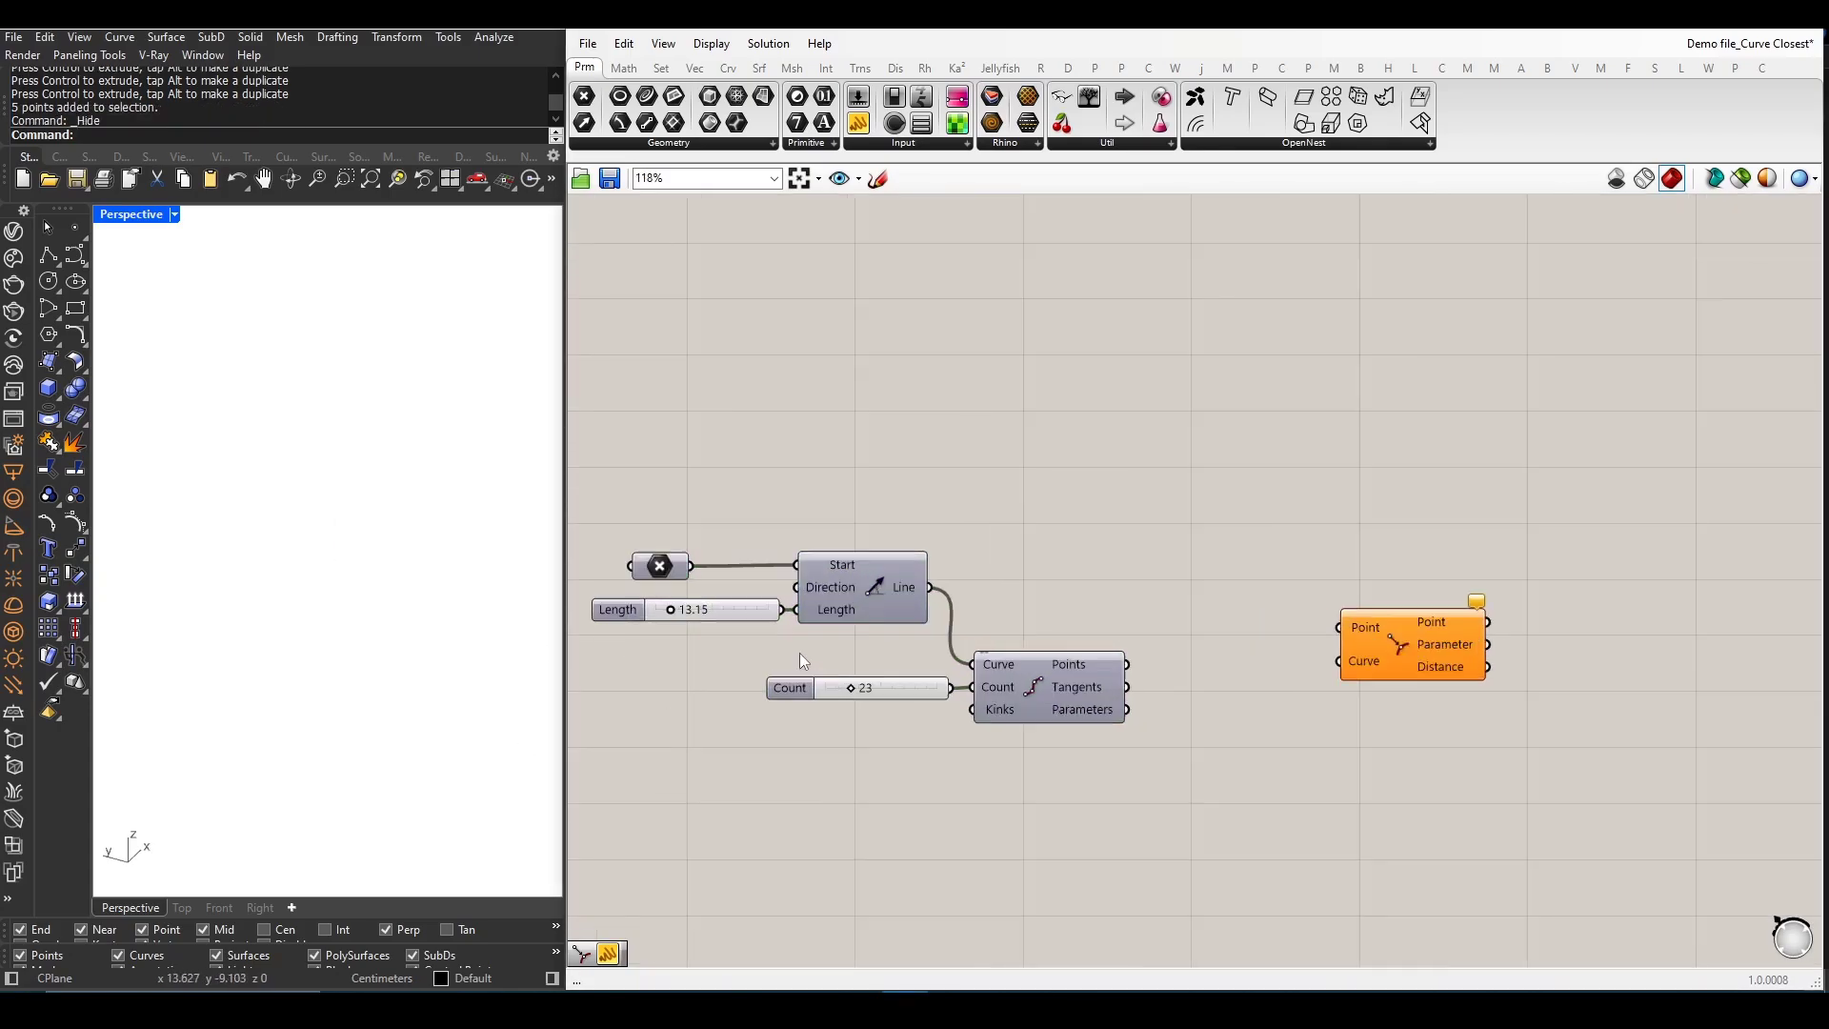
- Preview the copied line at length 16.55 and show its division points
right_click(868, 586)
left_click(917, 625)
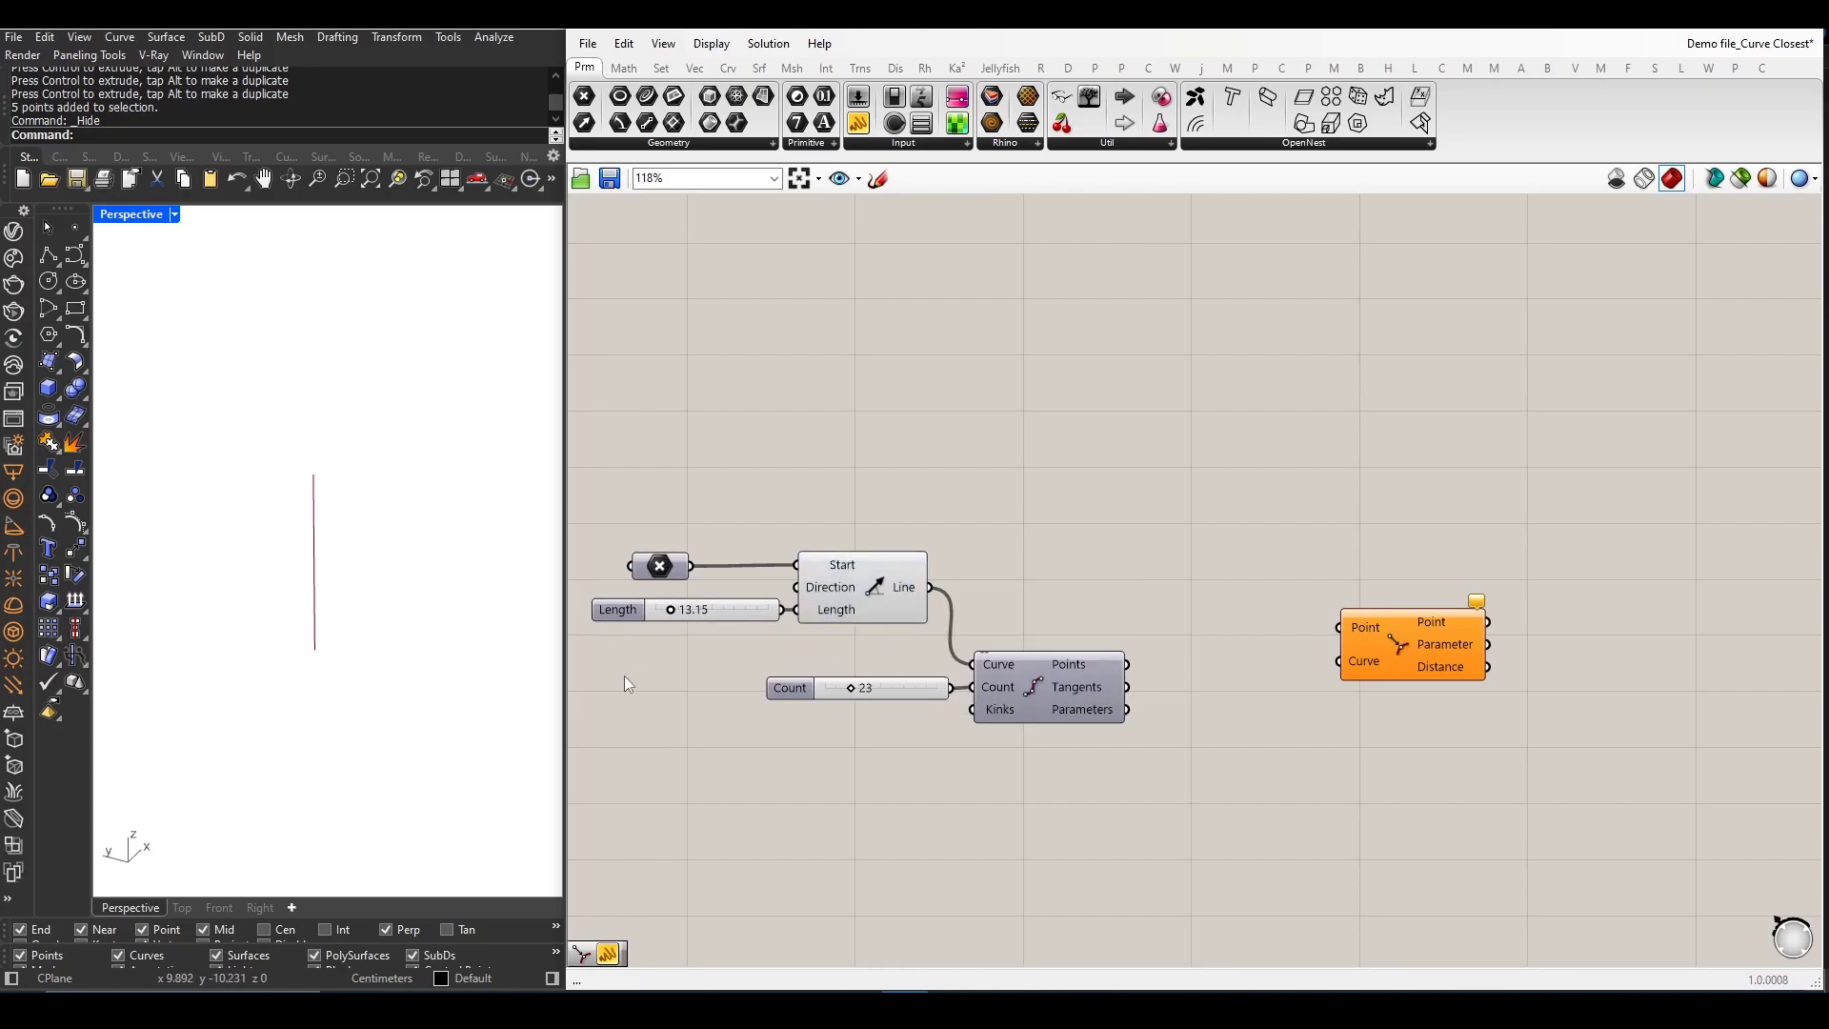
left_click_drag(667, 609, 670, 613)
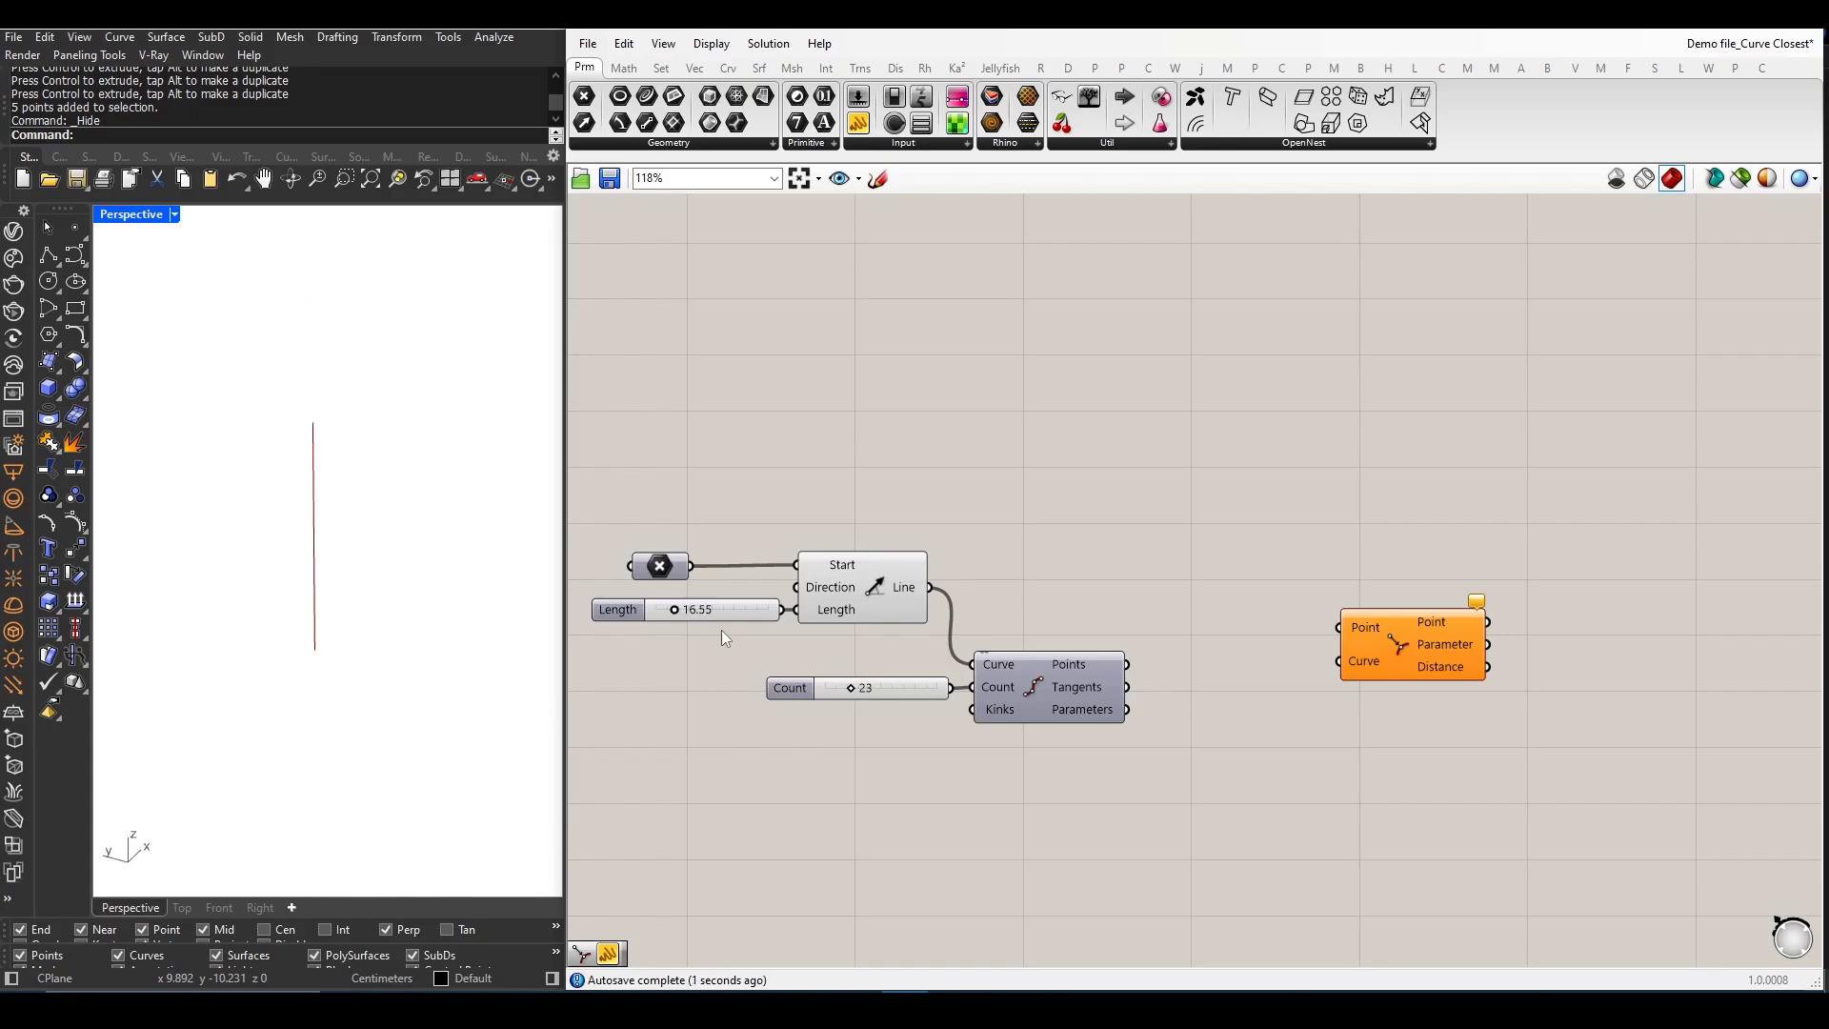
right_click(1031, 688)
left_click(1058, 722)
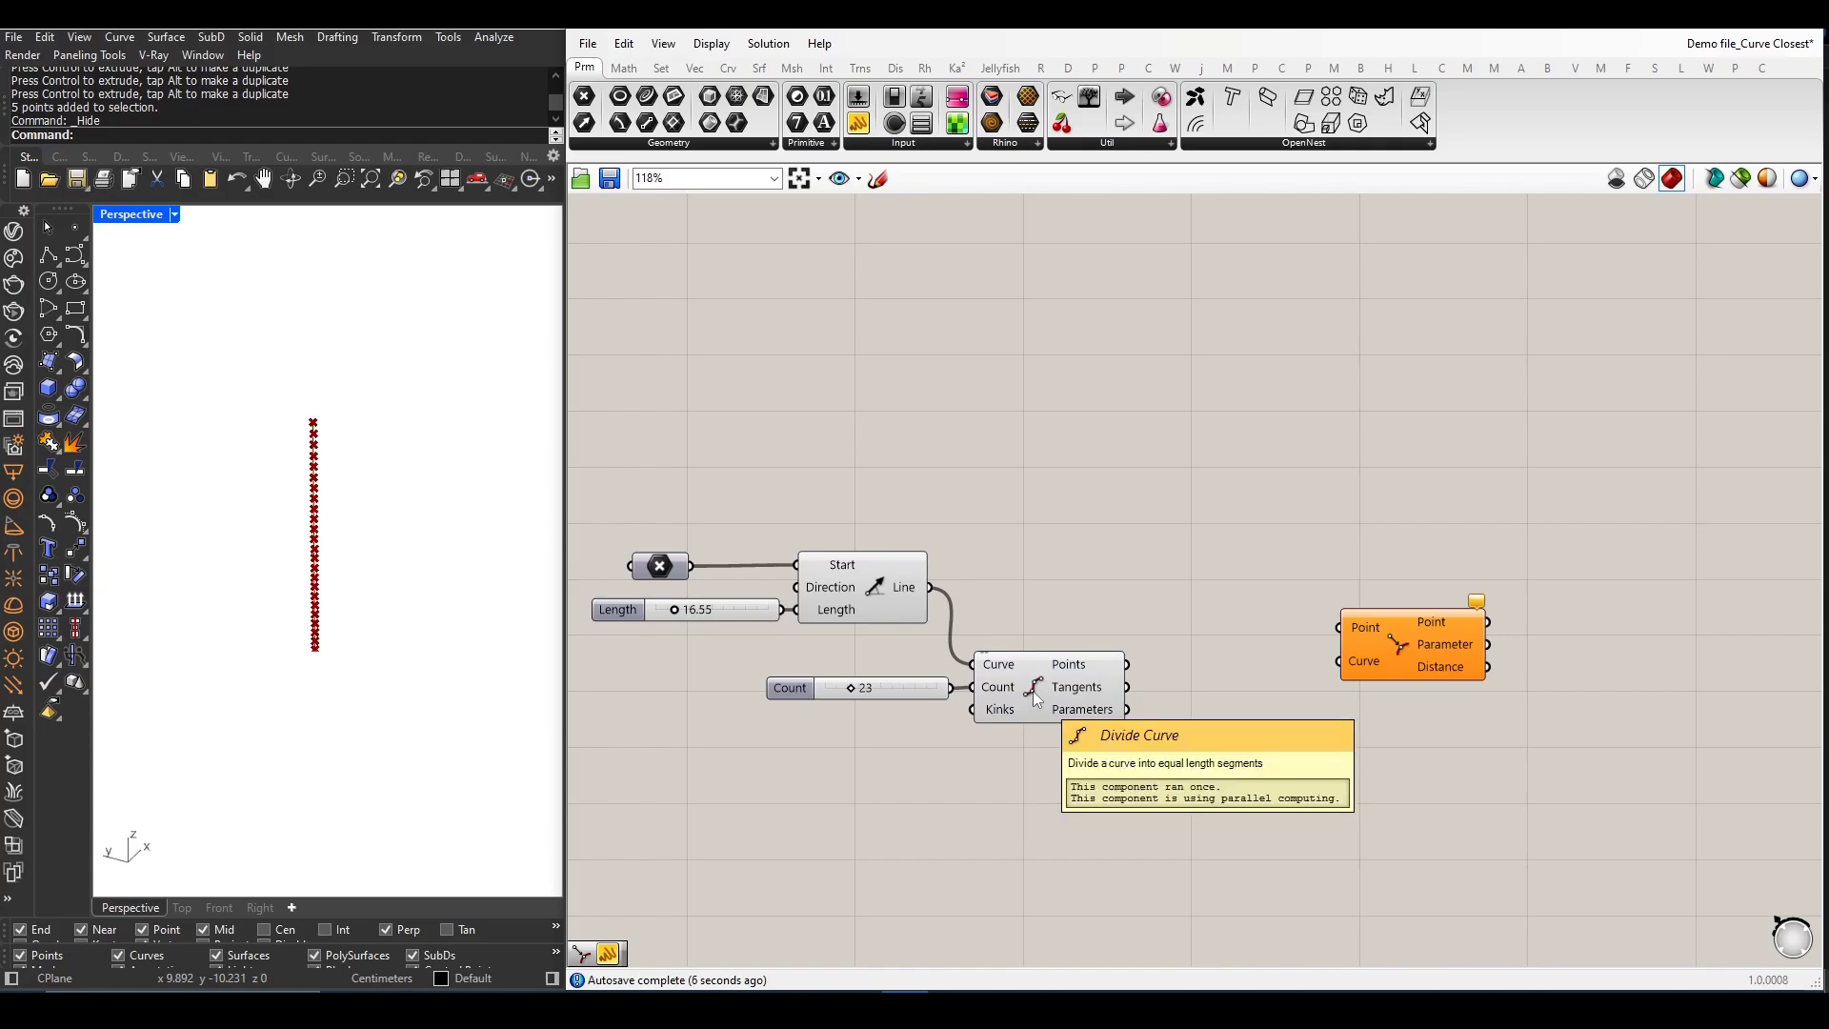
- Wire the division points into Curve Closest Point's Point input
right_click_drag(414, 621, 381, 622)
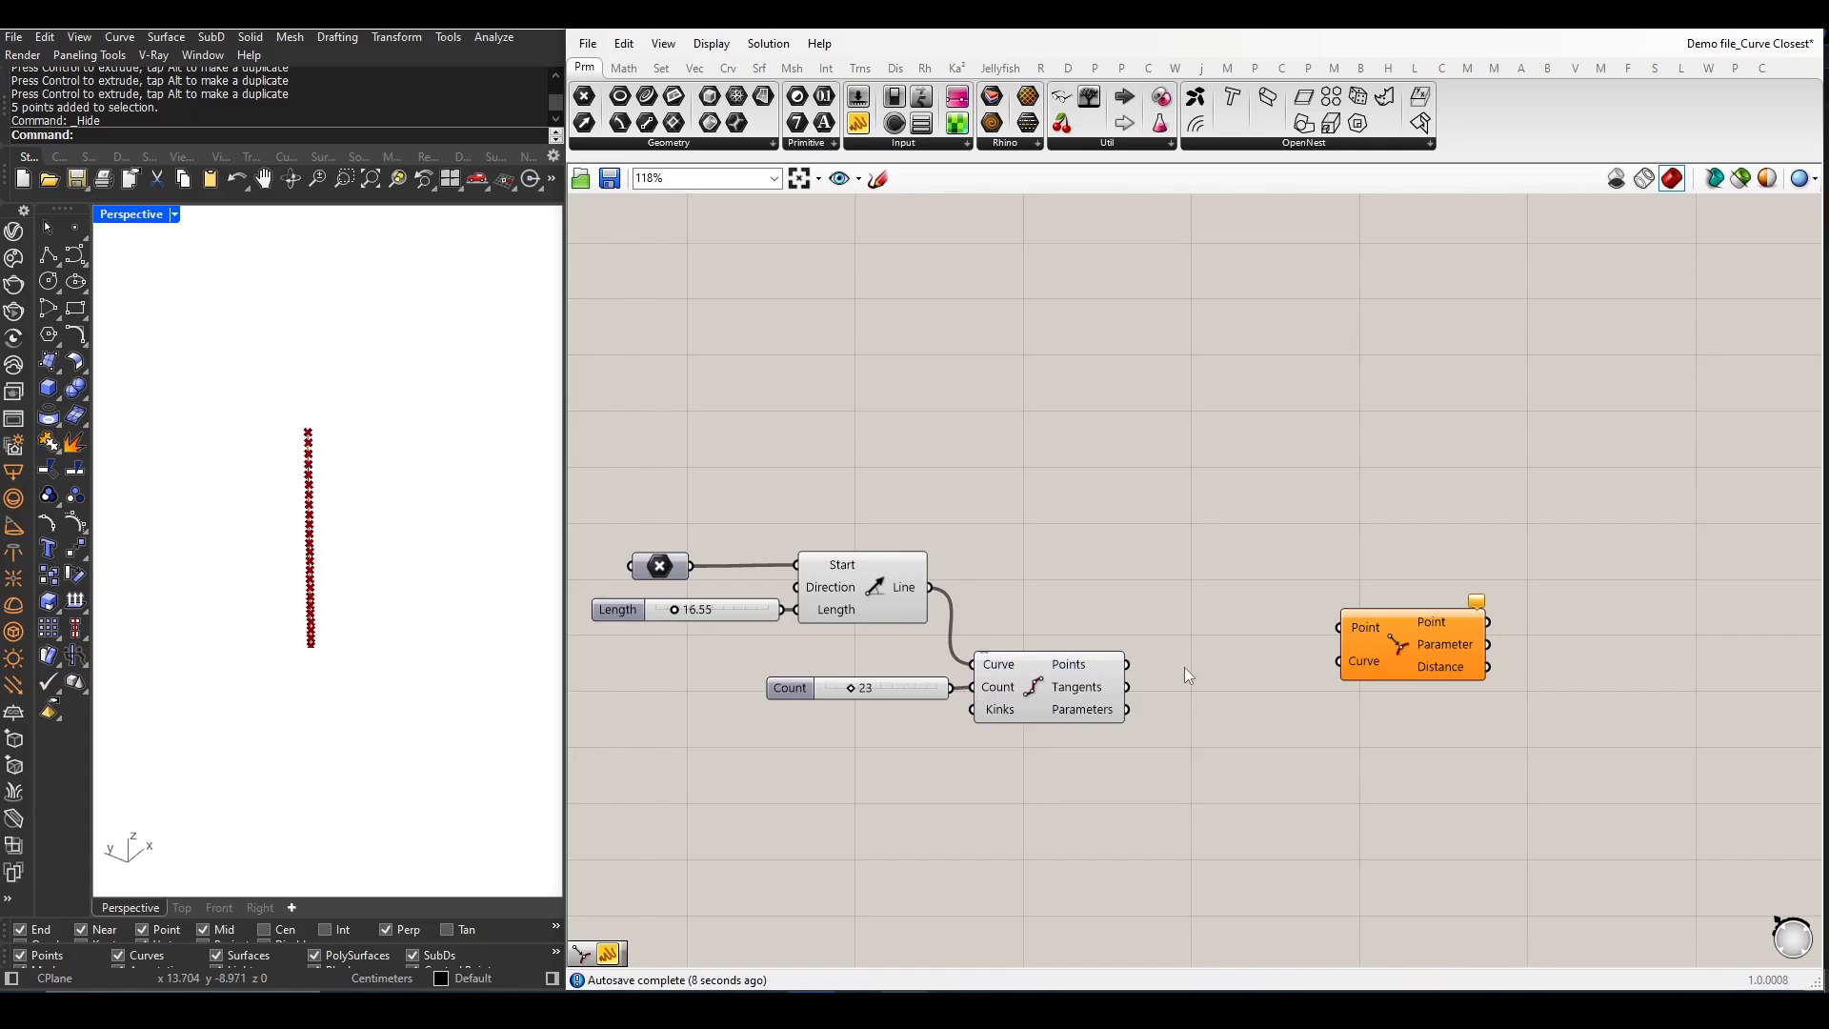
left_click_drag(1409, 642, 1407, 681)
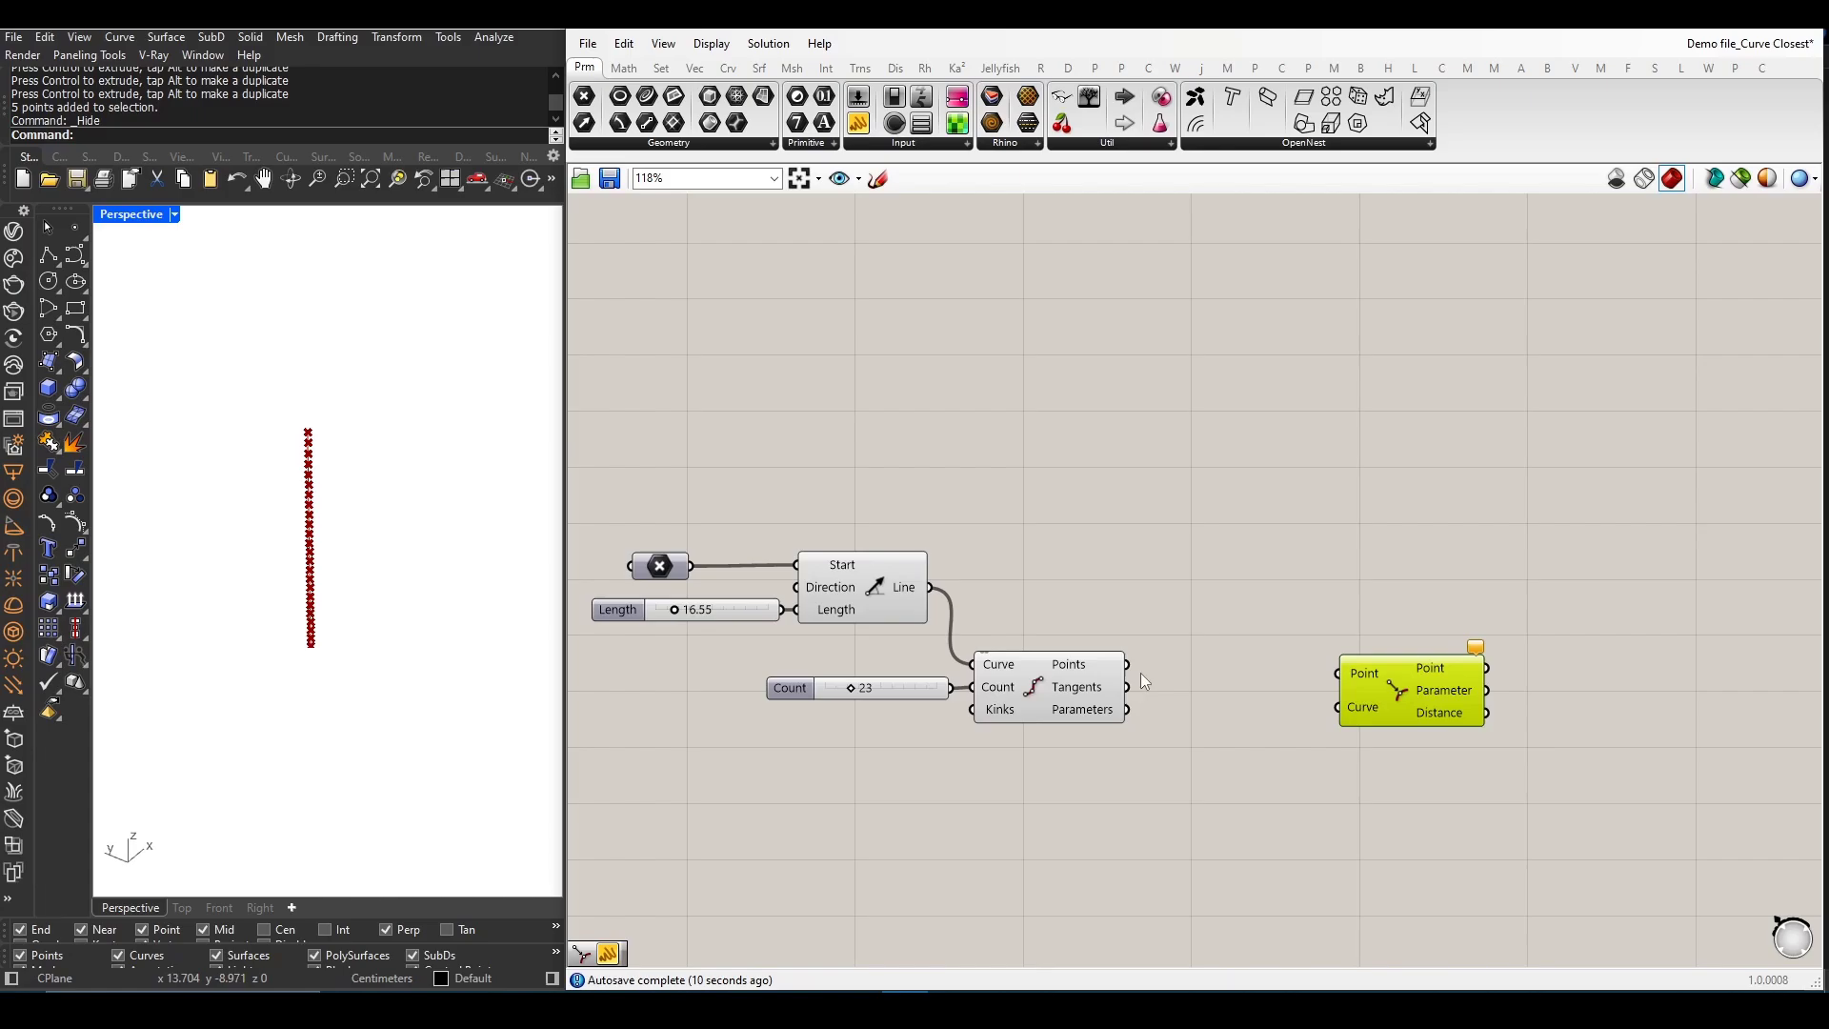
mouse_move(1126, 664)
left_mouse_down()
mouse_move(1350, 688)
mouse_move(1223, 834)
left_mouse_up()
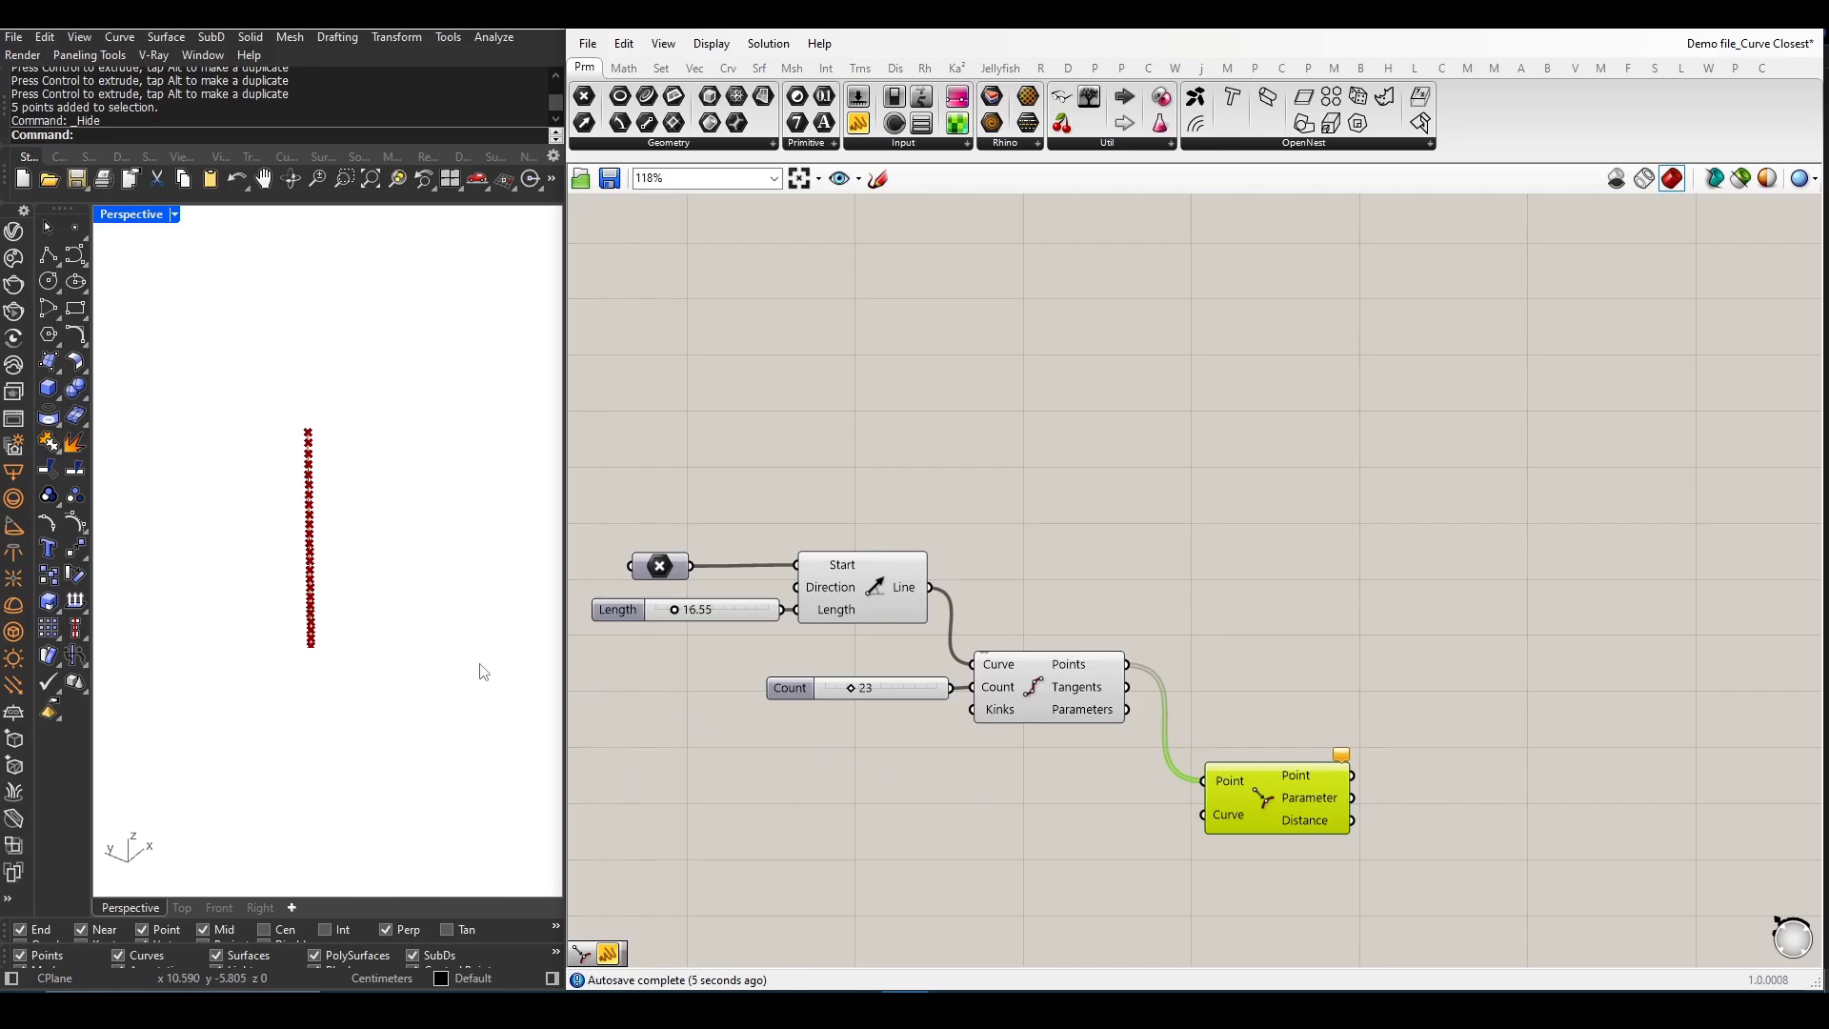
- Draw a straight line beside the red point column and add a Curve parameter
right_click_drag(455, 620, 442, 629)
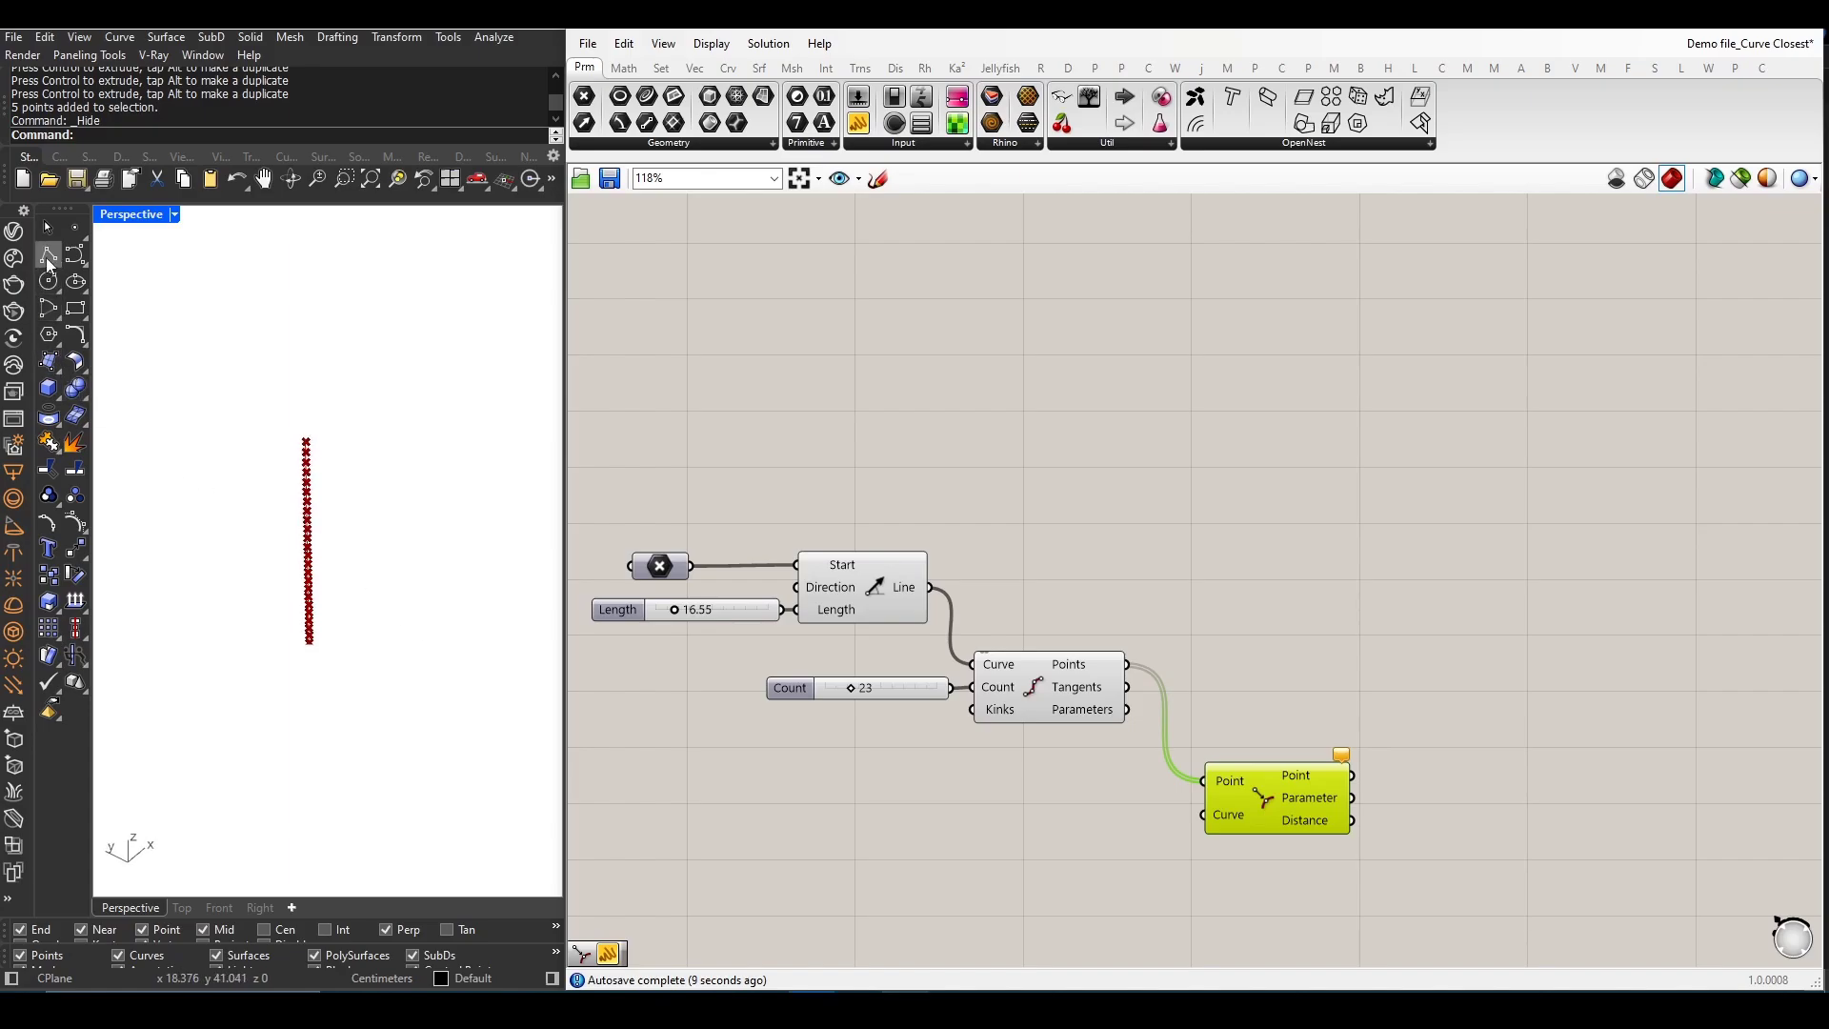
left_click(51, 258)
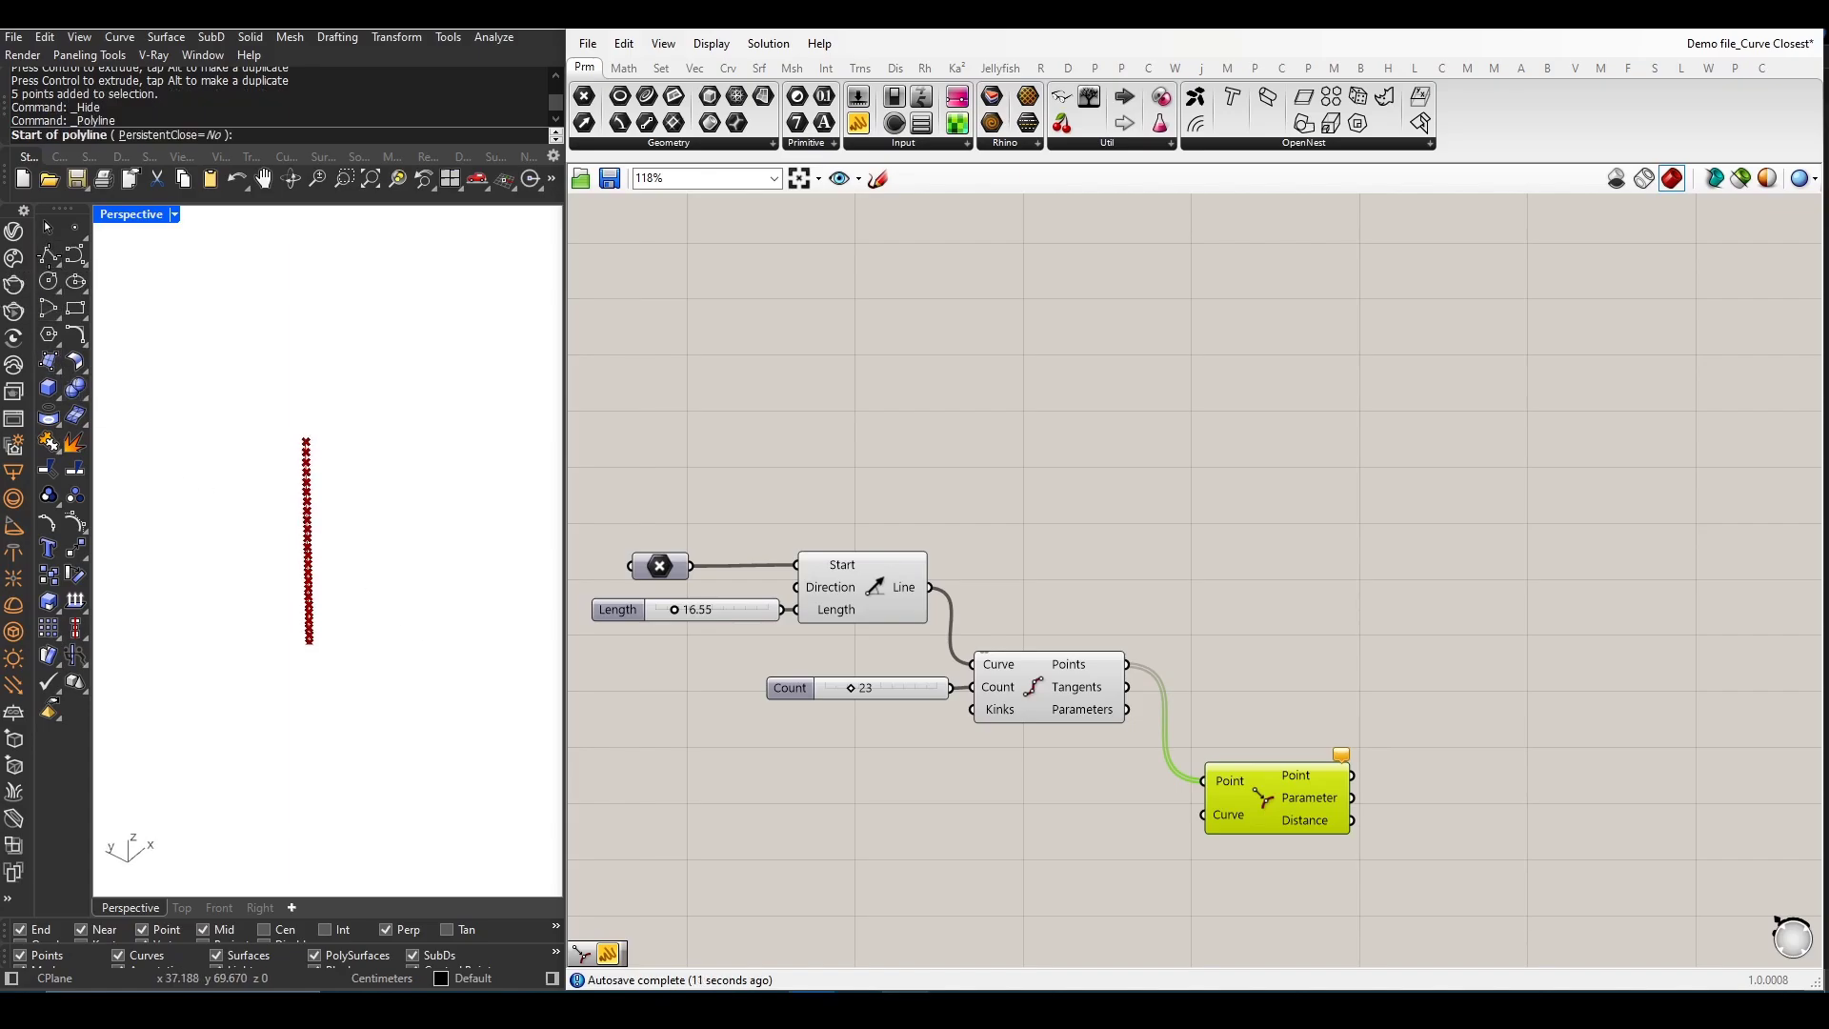
left_click(49, 259)
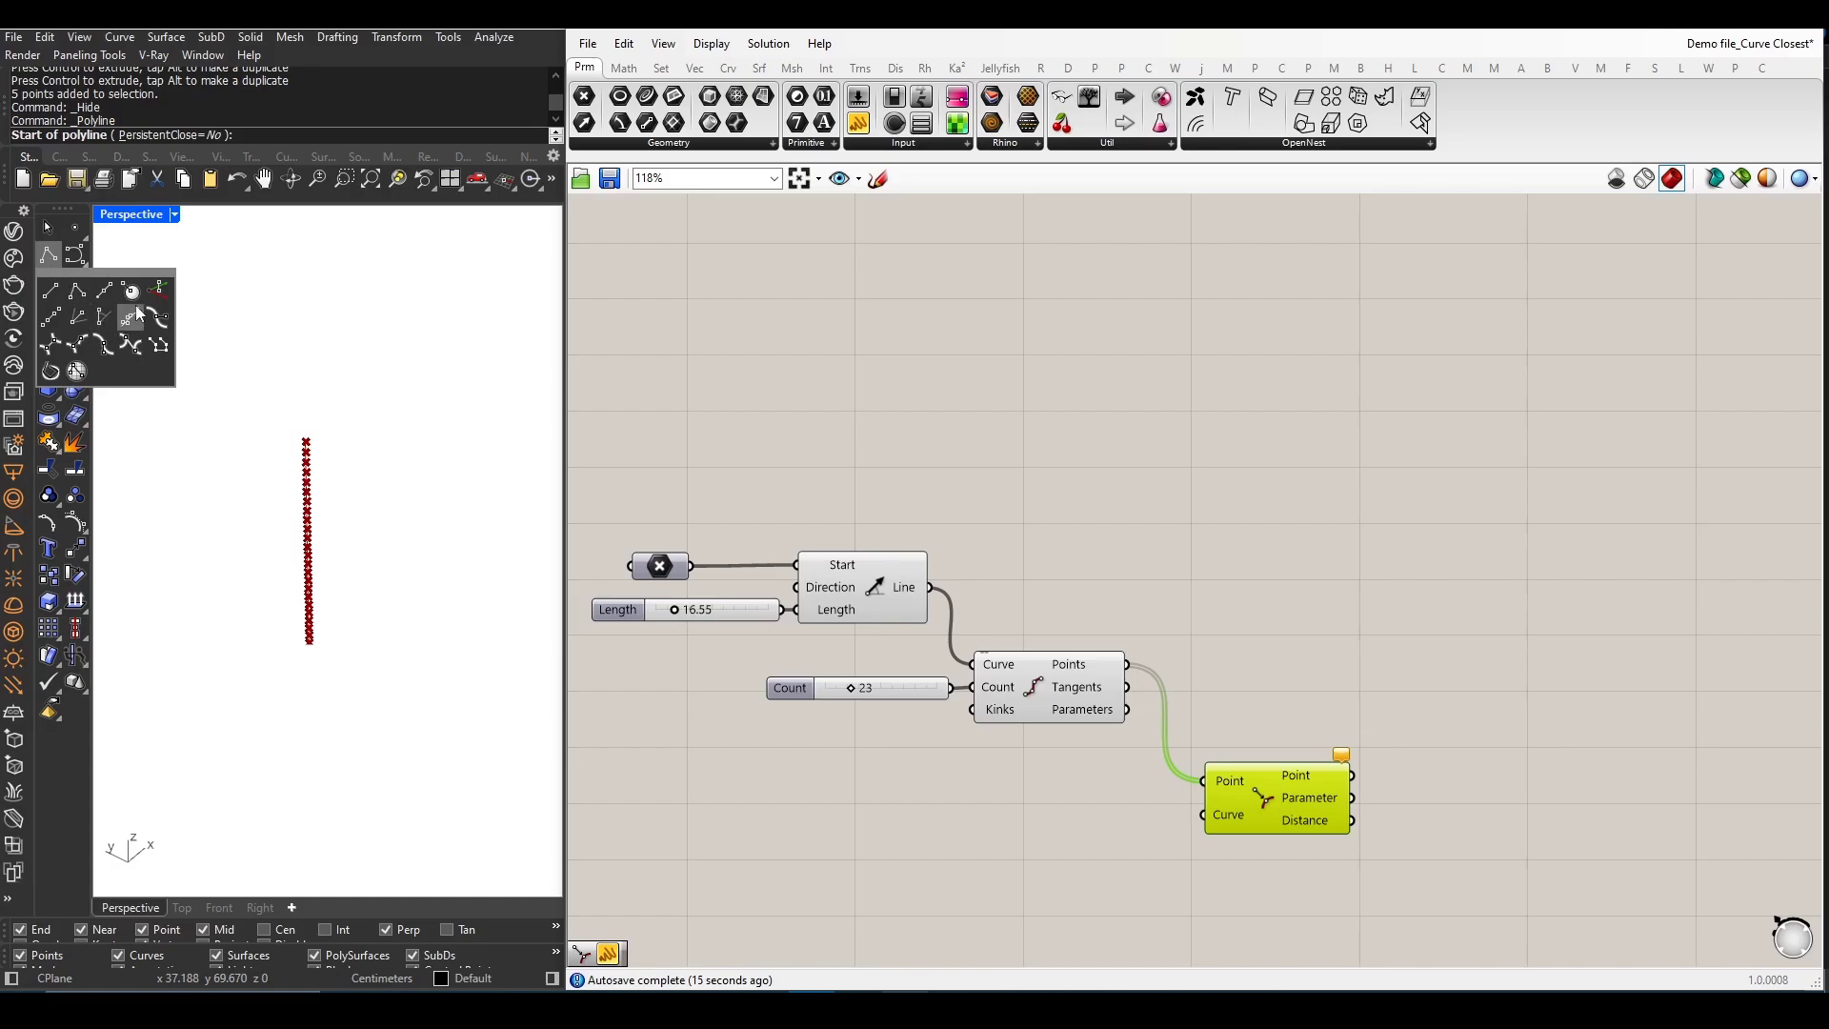
left_click(166, 296)
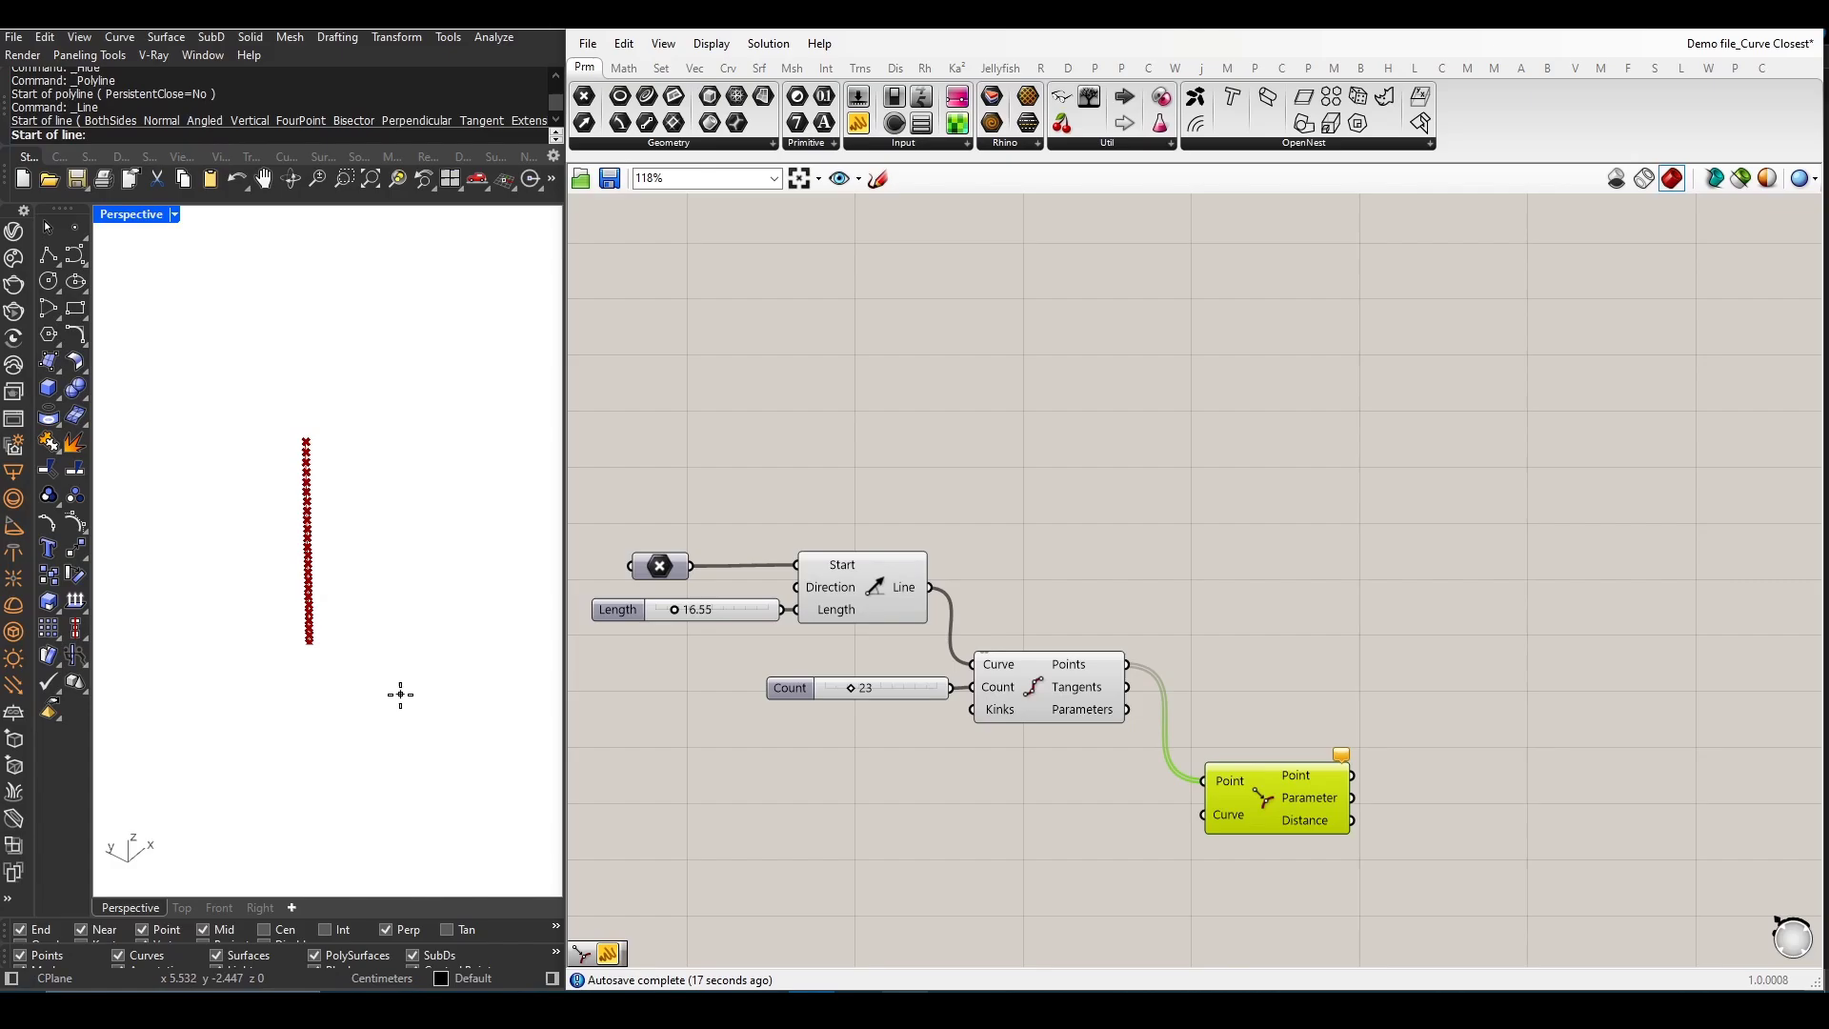
right_click_drag(389, 678, 324, 695)
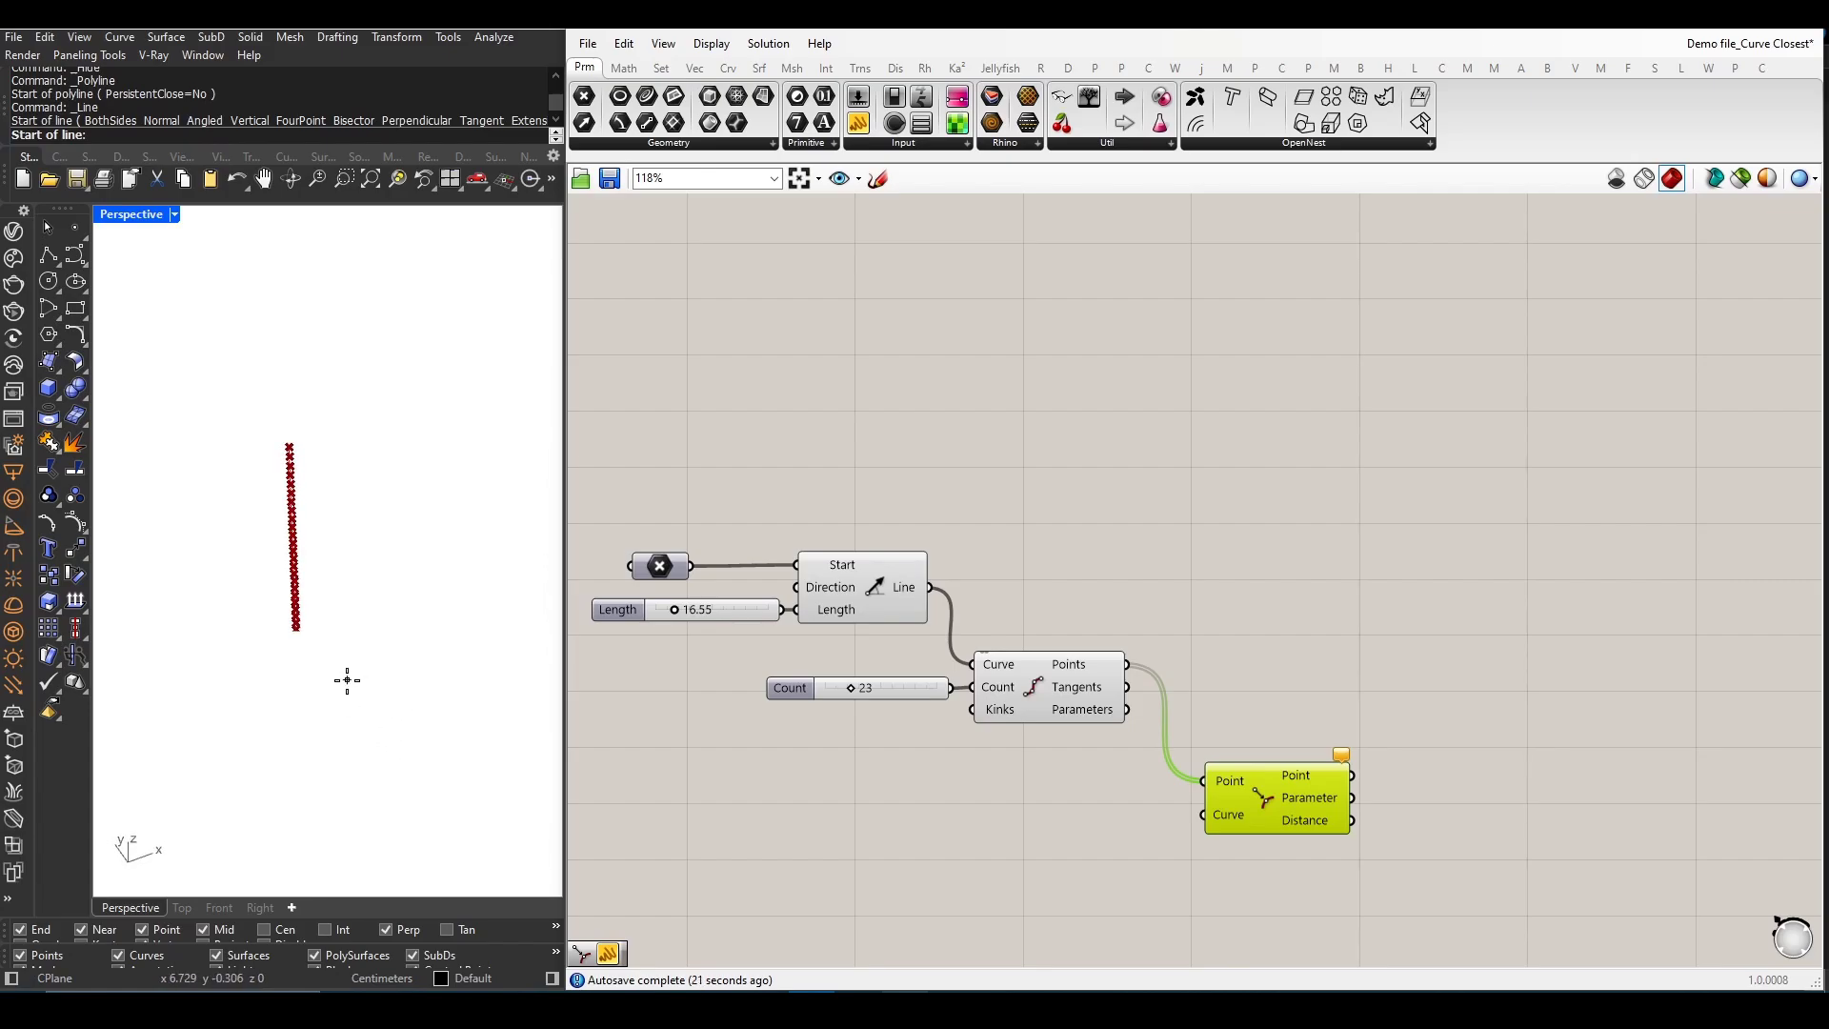
left_click(325, 680)
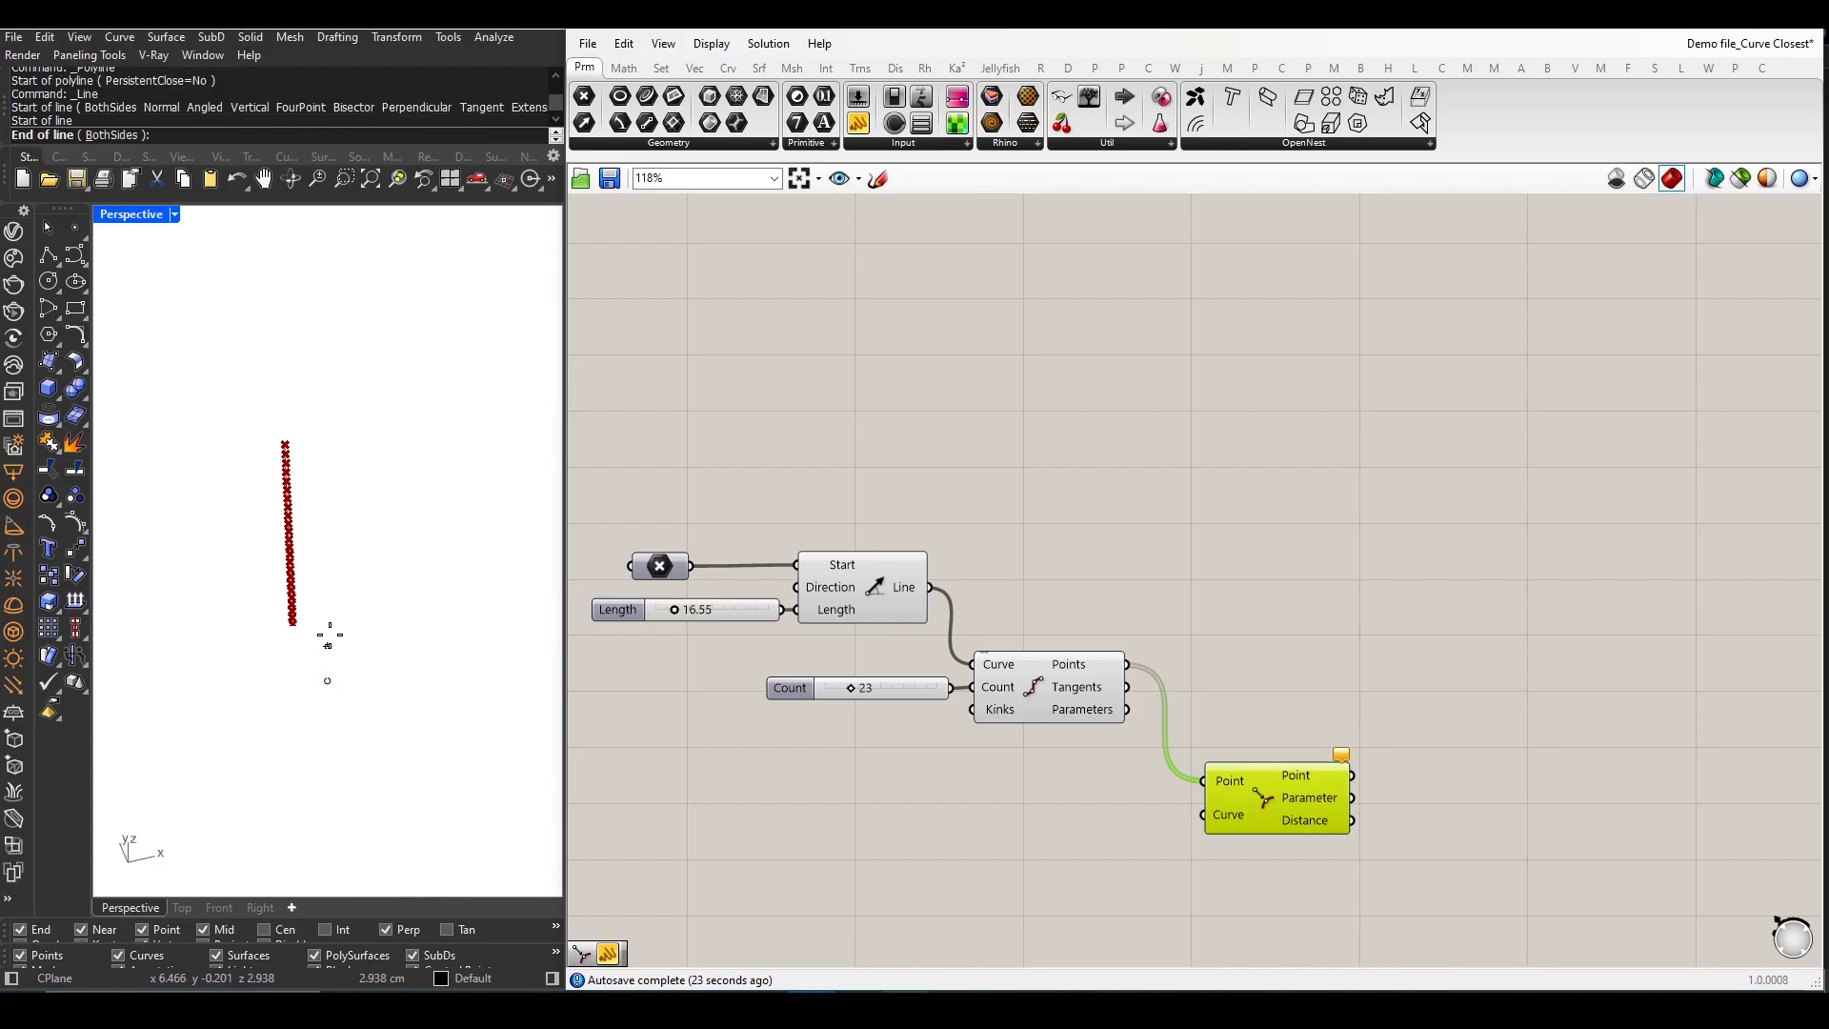
left_click(348, 447)
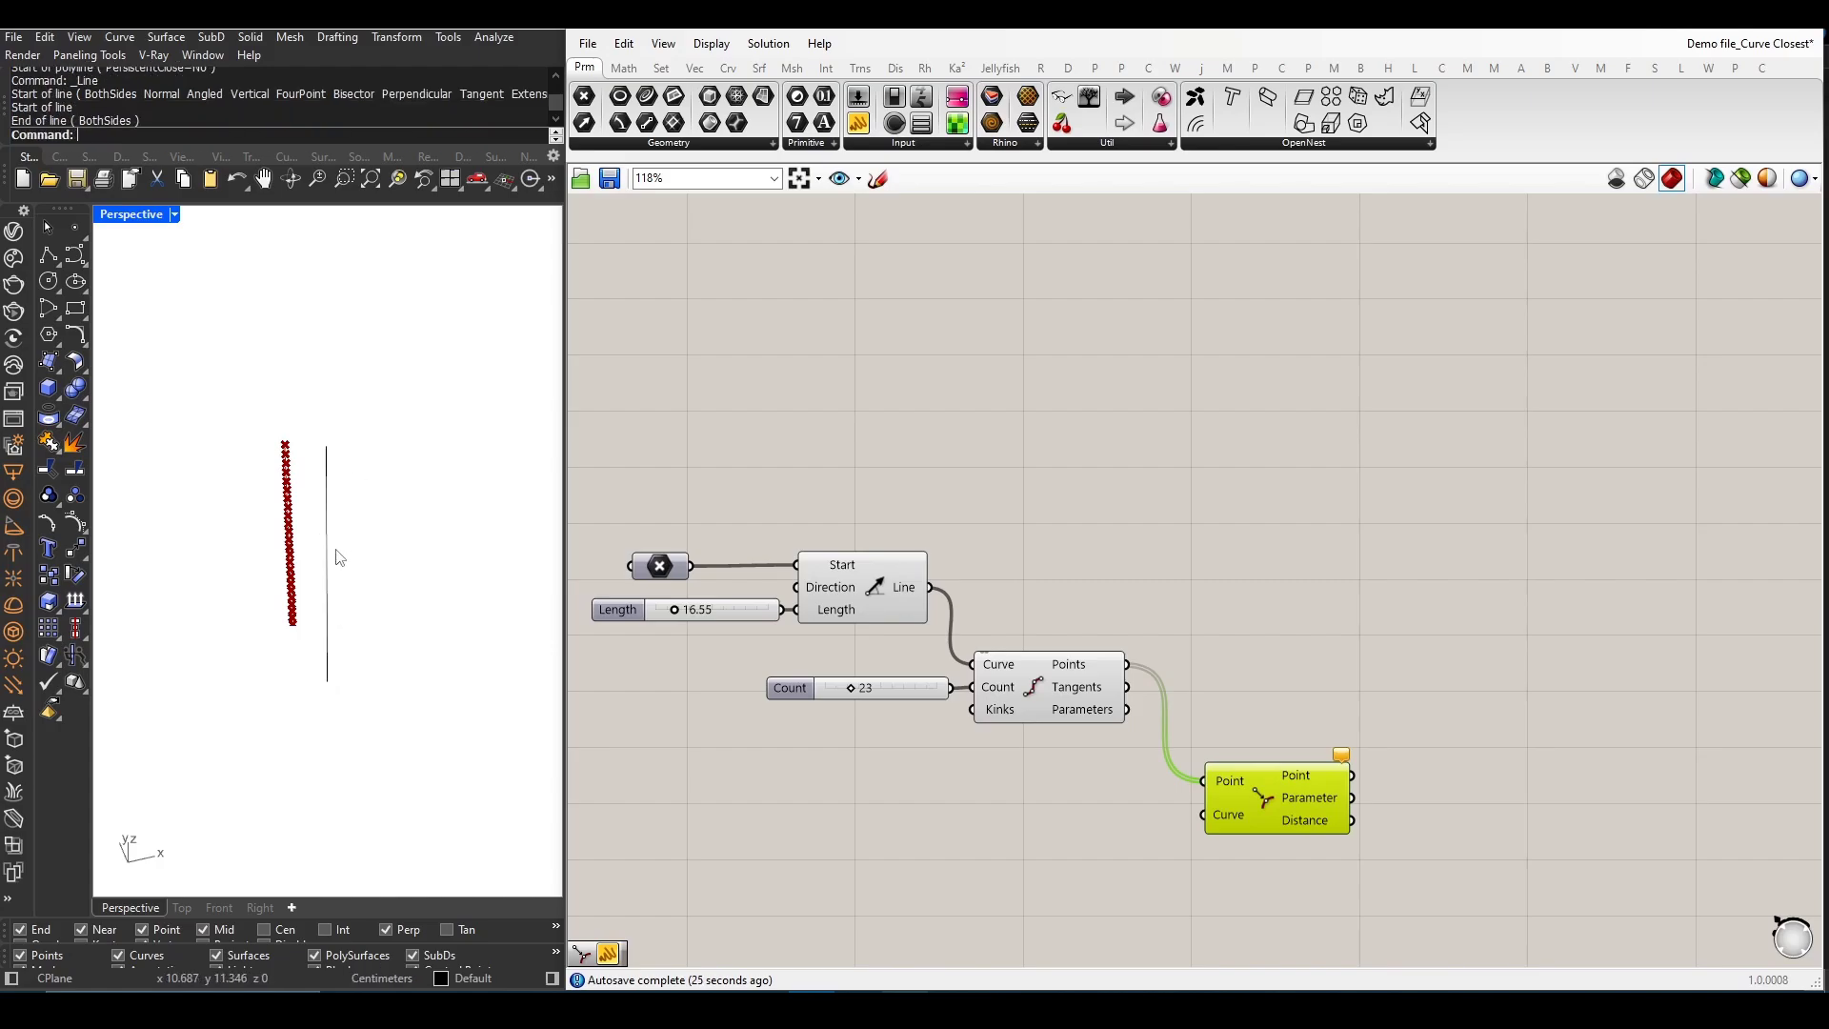
right_click_drag(339, 559, 437, 560)
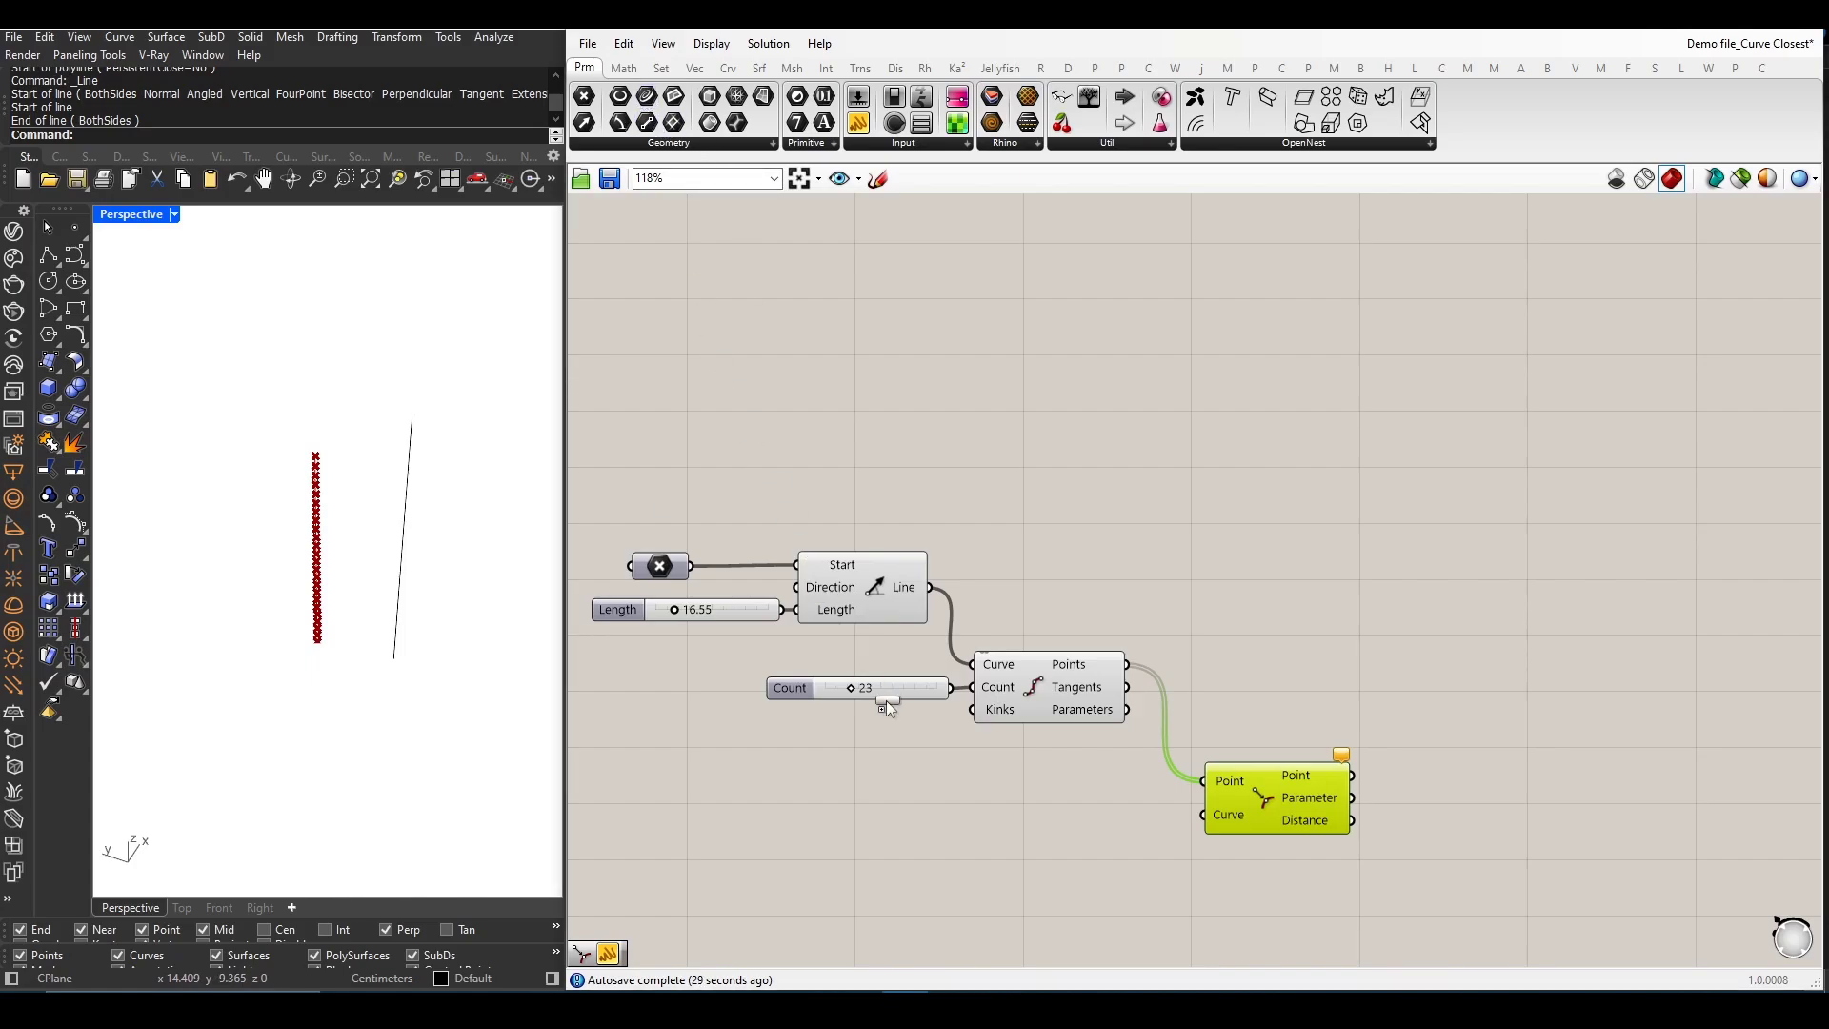
left_click_drag(984, 824, 983, 825)
- Reference the drawn Rhino line into the Curve parameter
right_click(982, 825)
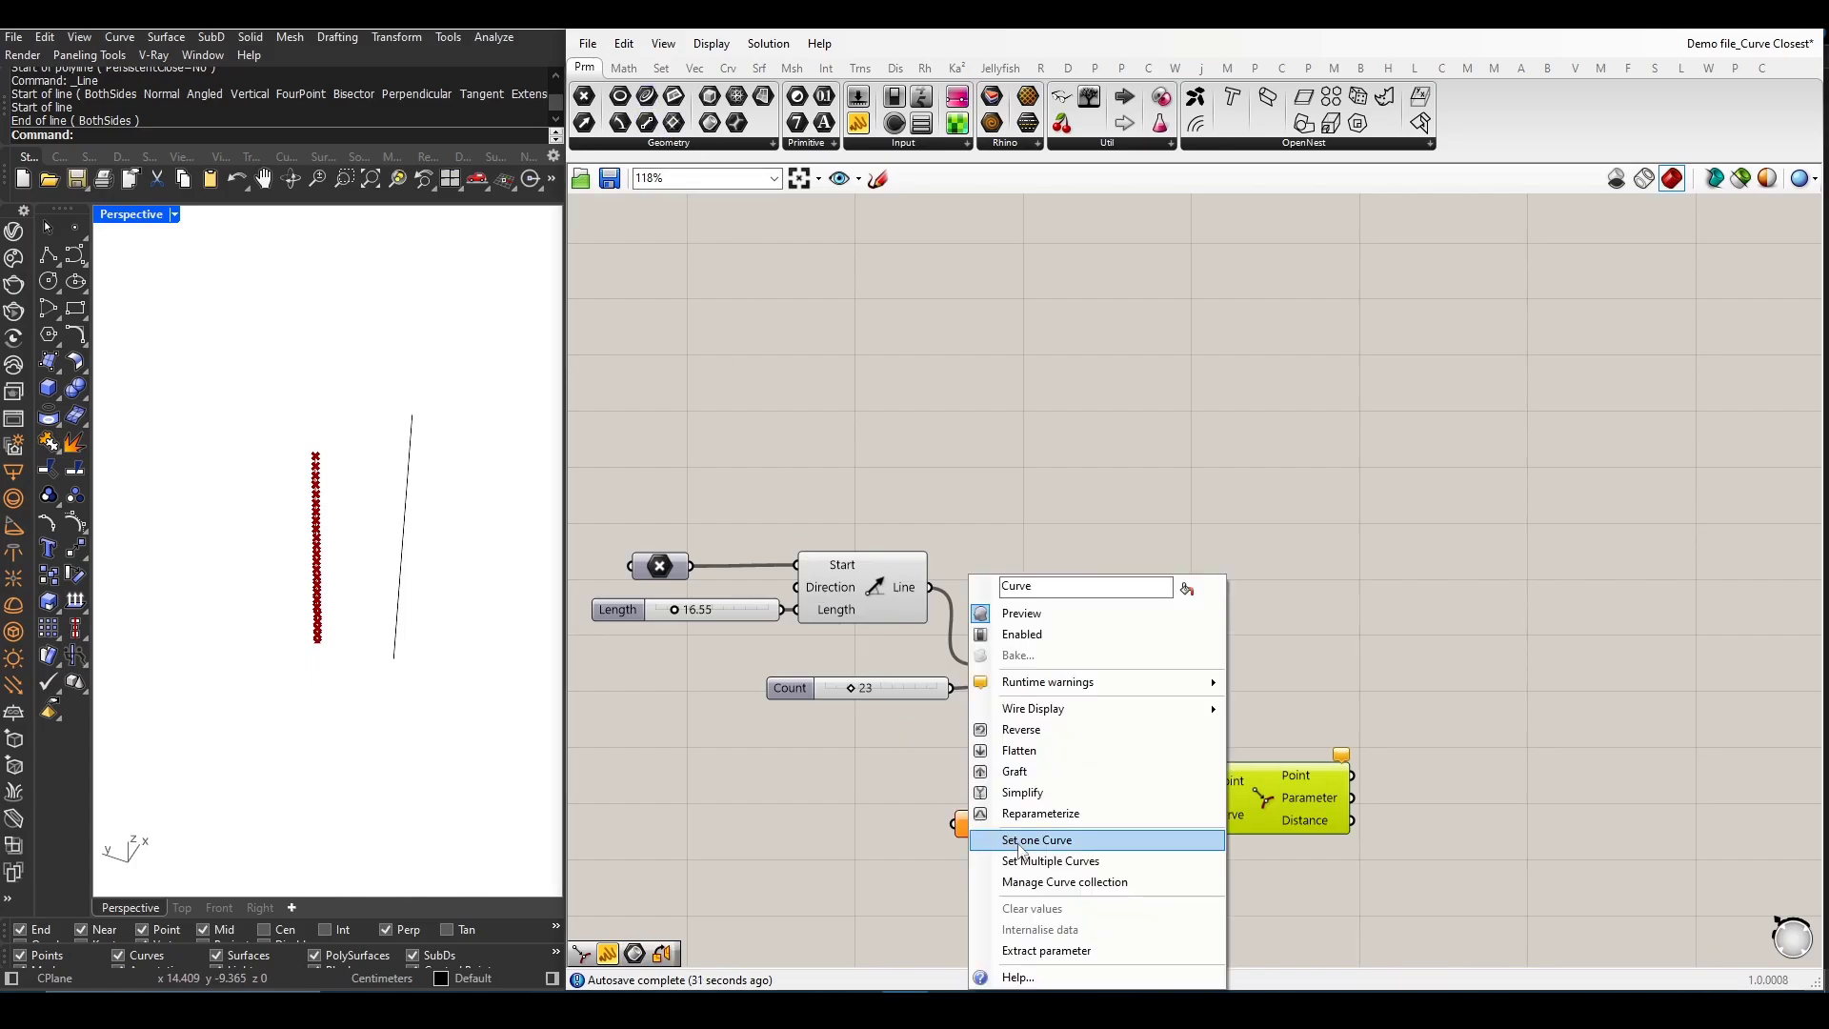
left_click(1058, 837)
left_click(398, 647)
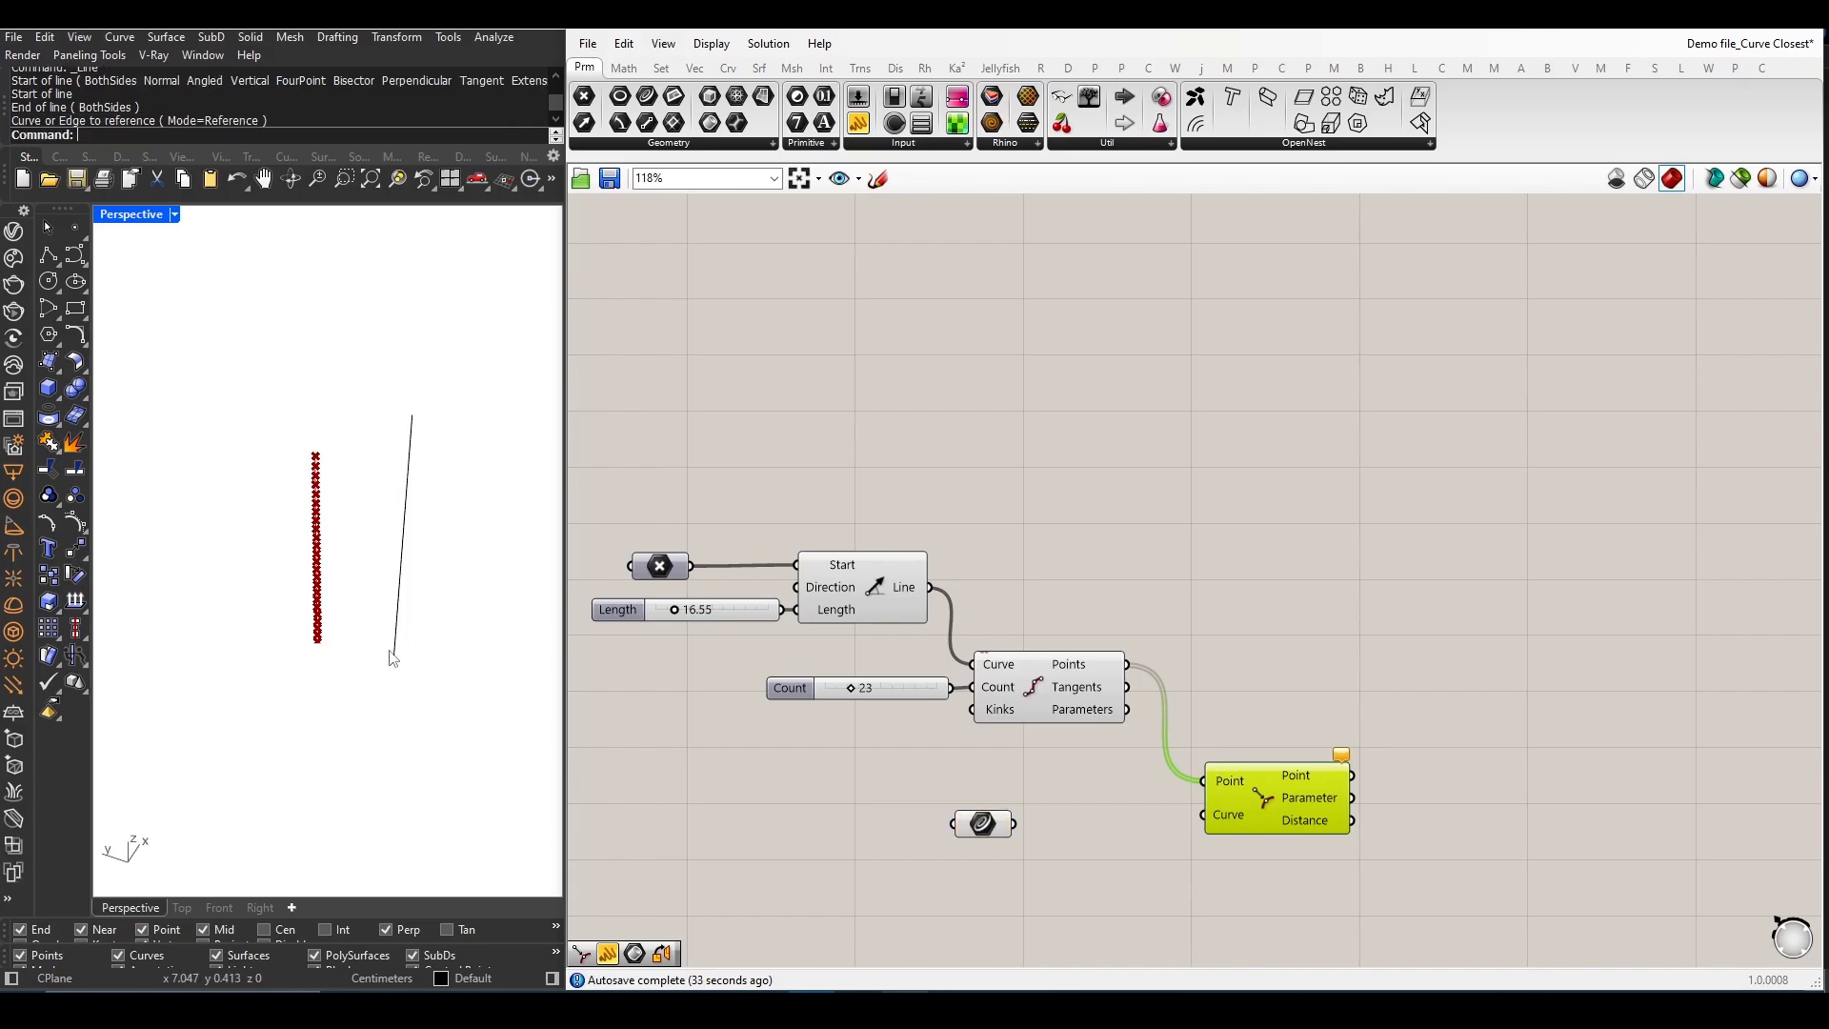
- Wire the Curve parameter into Curve Closest Point's Curve input, placing points along the line
left_click(980, 825)
left_click(1022, 846)
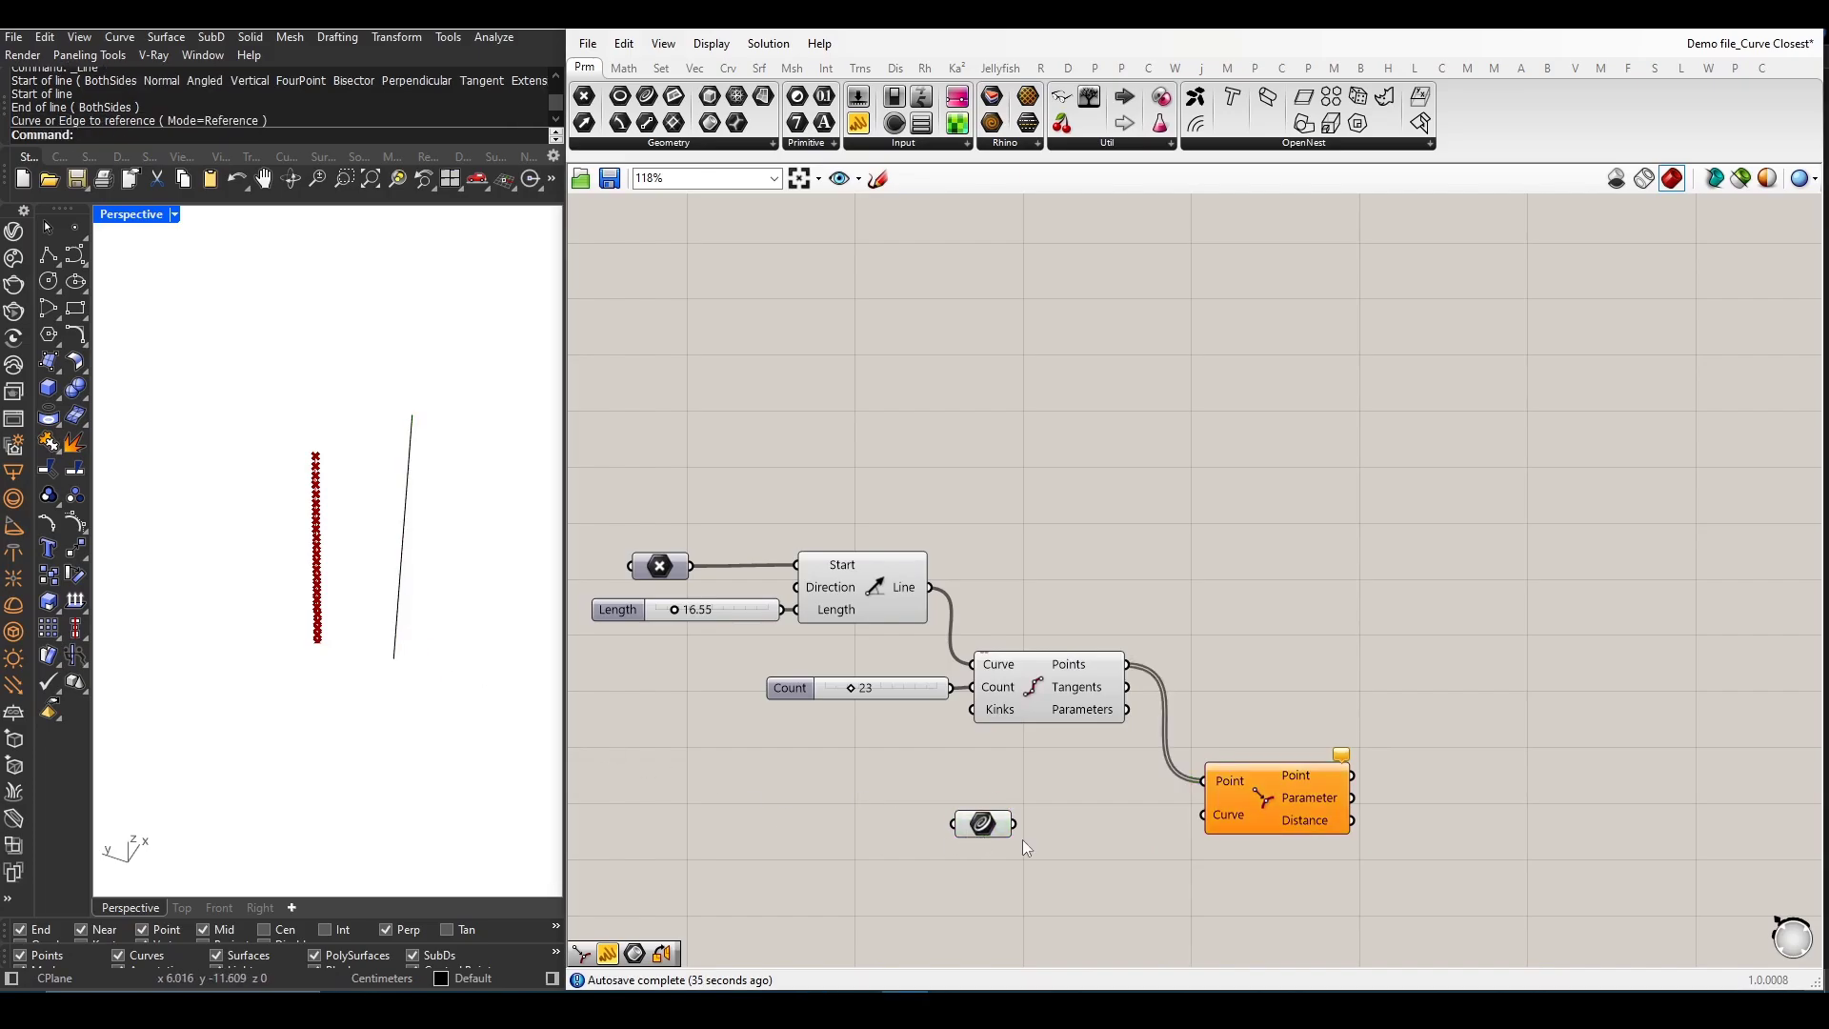
left_click_drag(1015, 825, 1205, 814)
left_click_drag(985, 838, 1039, 830)
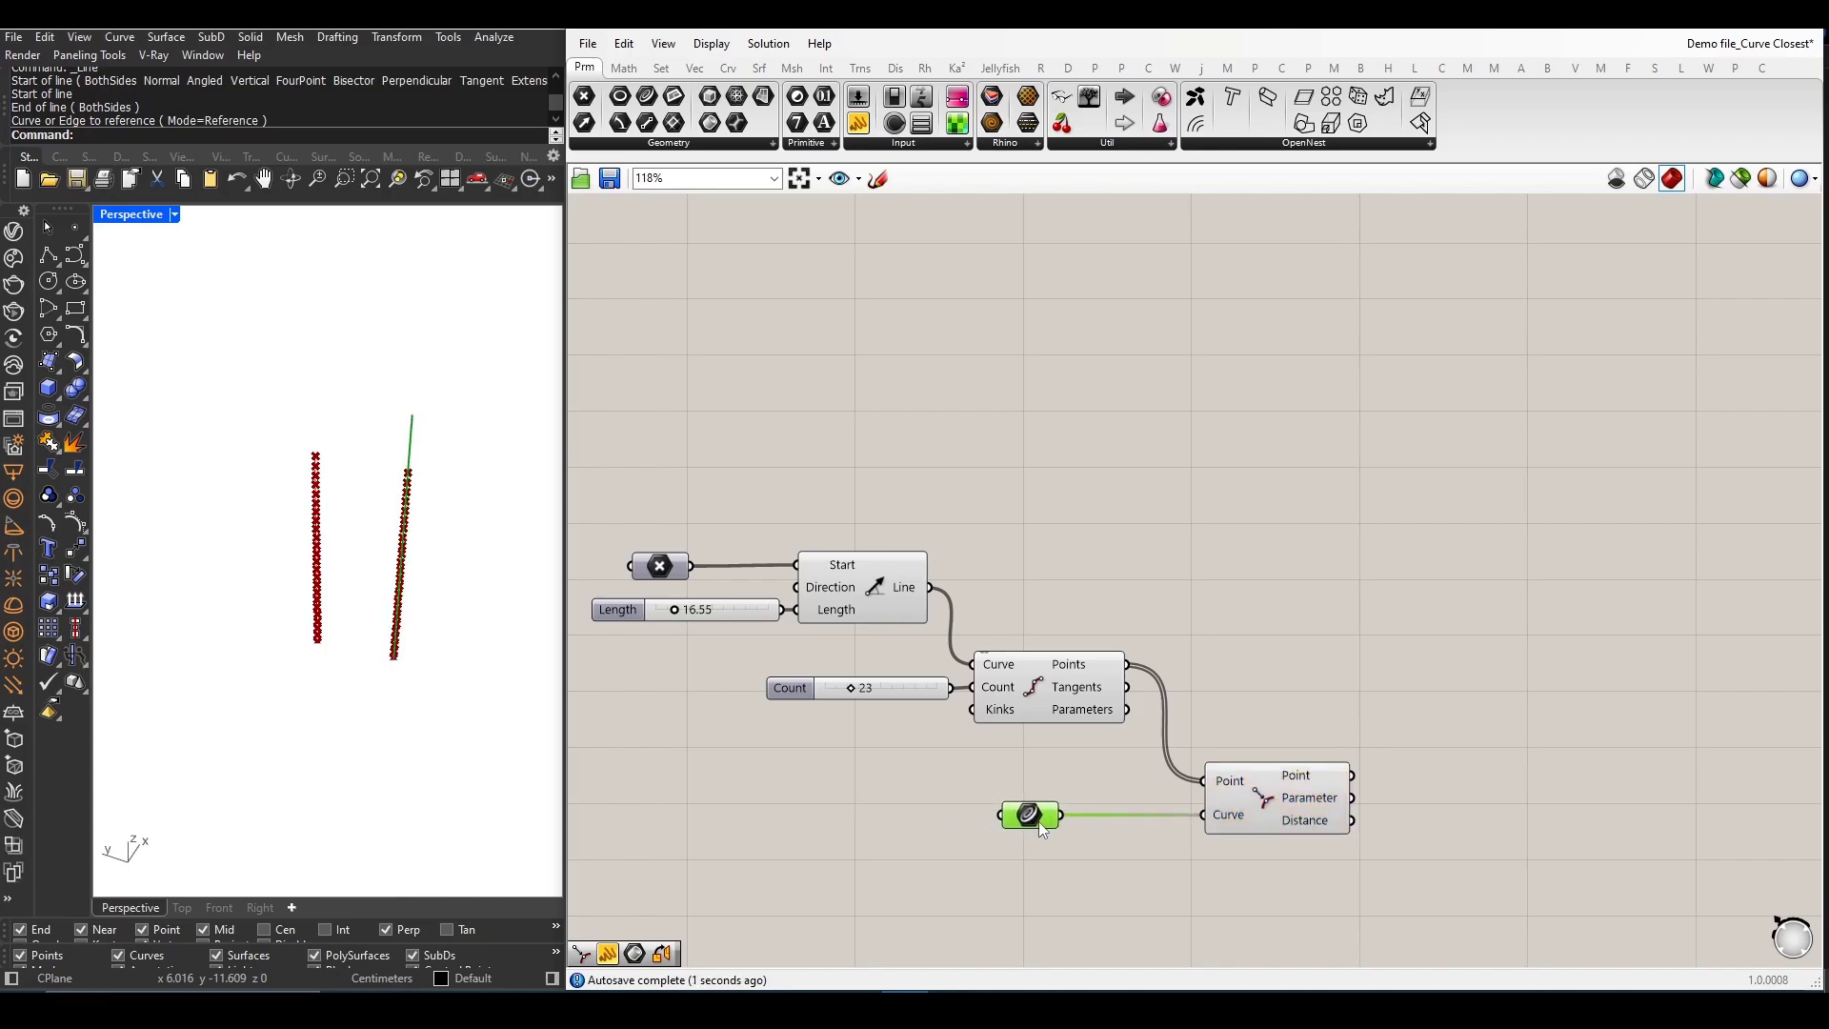
right_click_drag(293, 574, 404, 419)
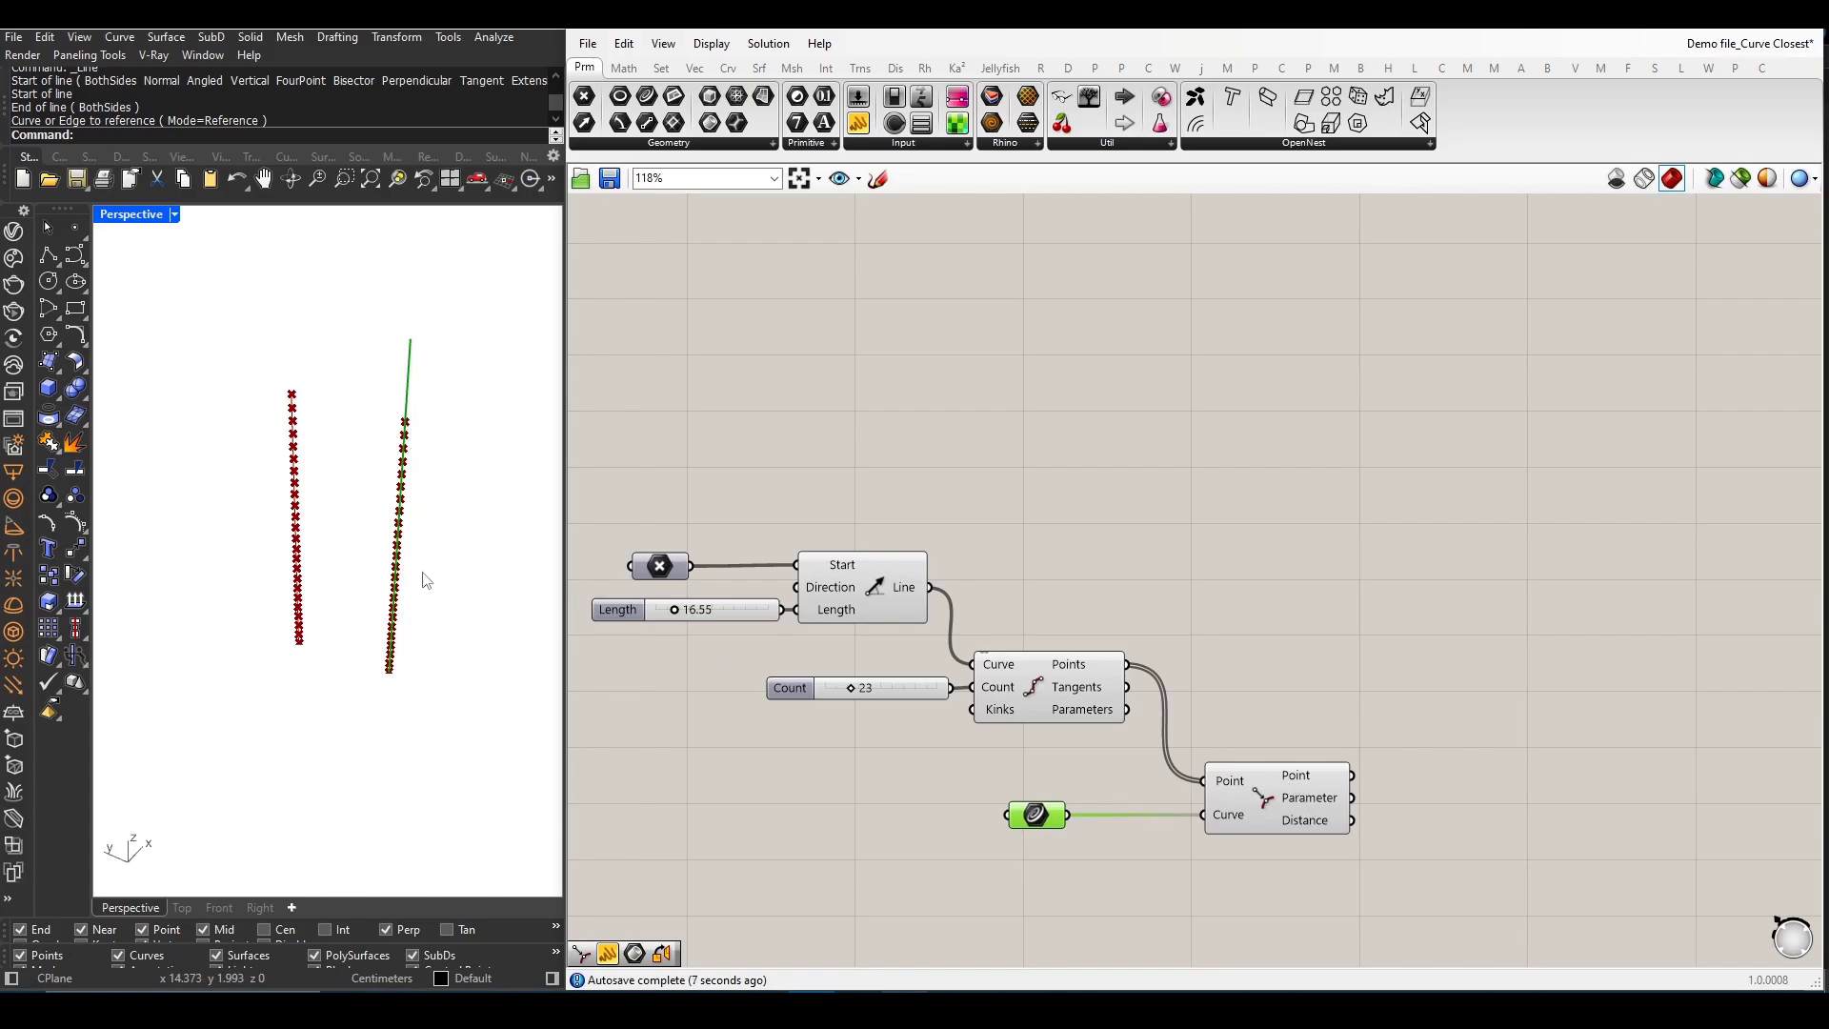
- Add a Panel fed by the closest points, stretched tall enough to list all 24 items
double_click(1529, 720)
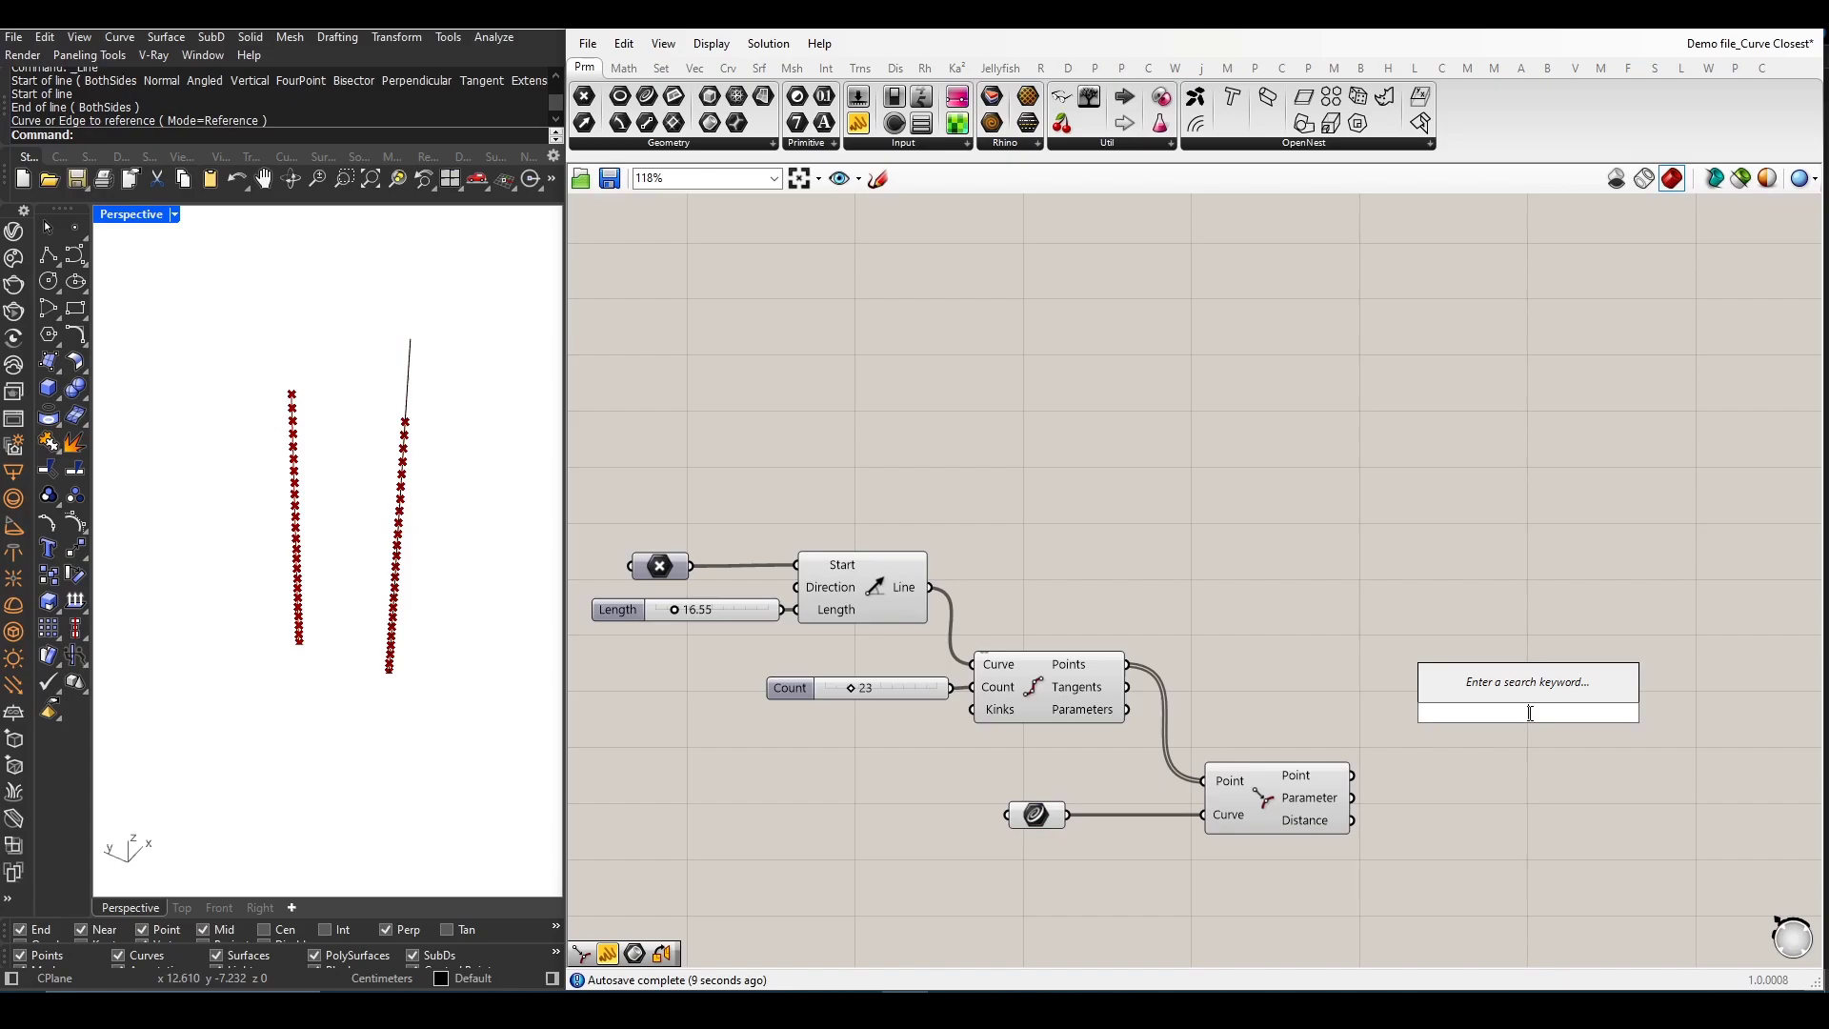
type("panel")
key("Return")
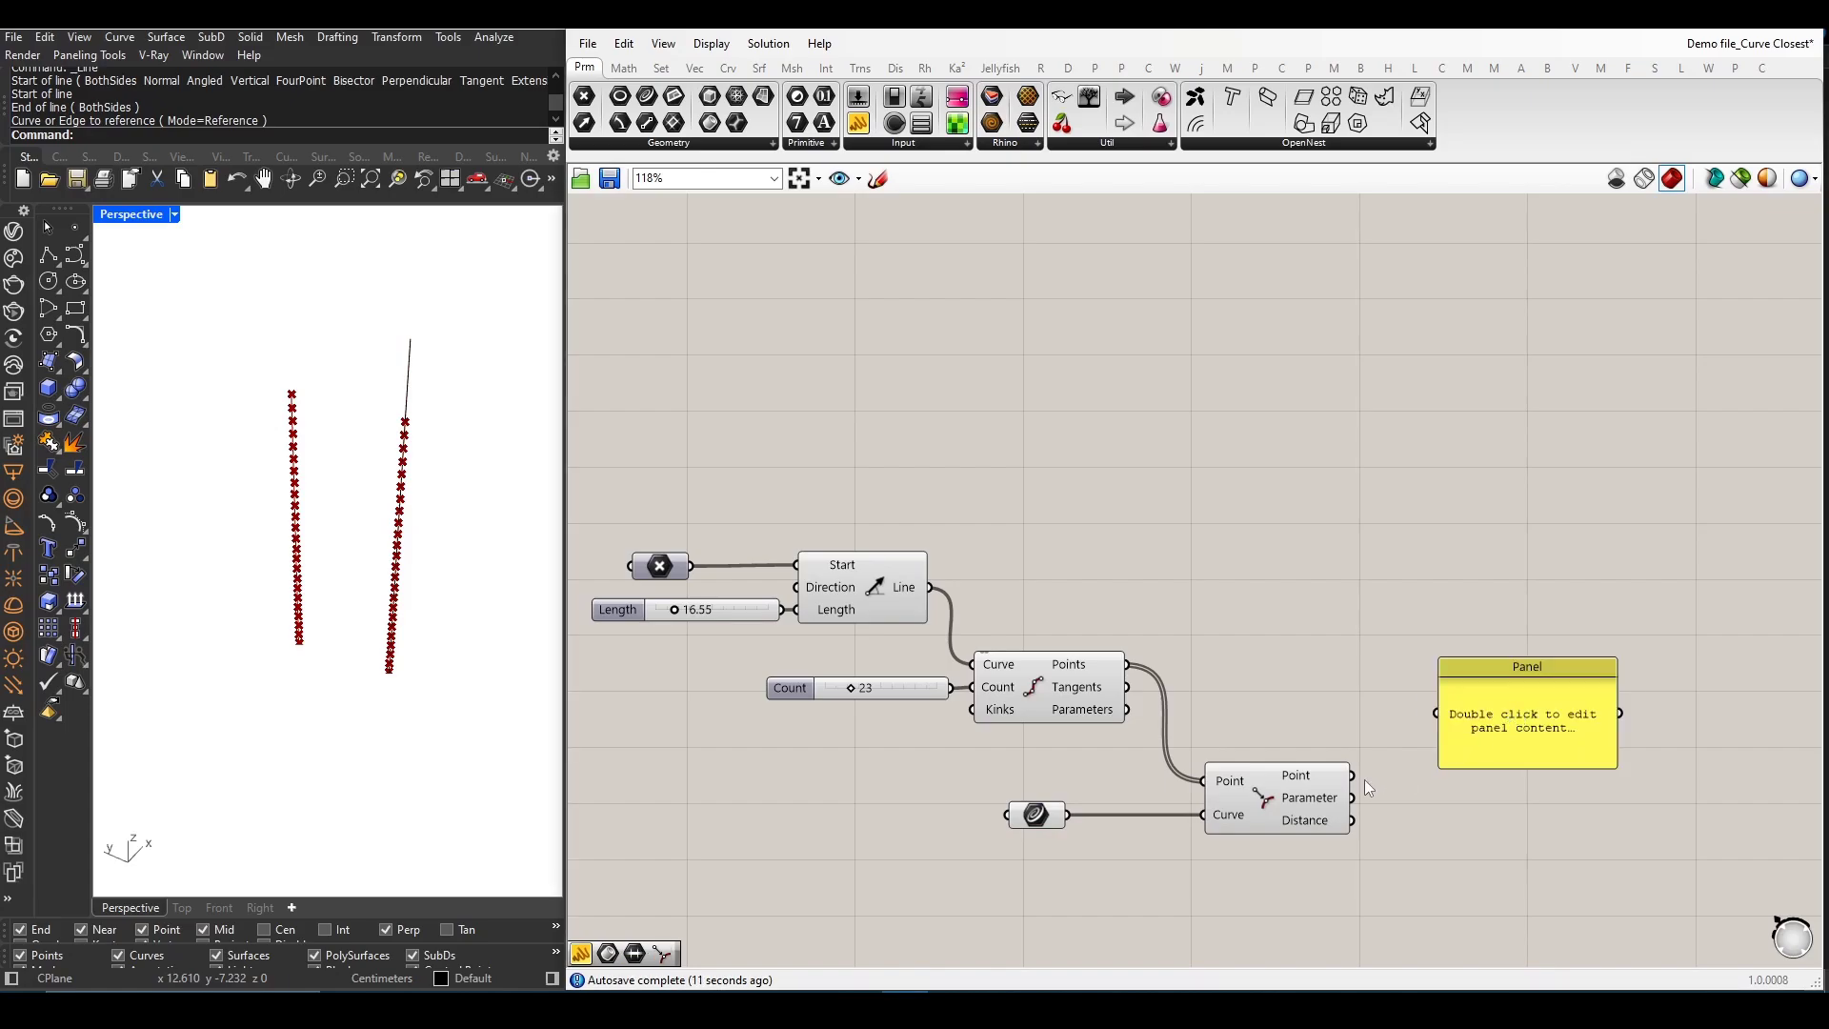
left_click_drag(1351, 774, 1437, 712)
left_click_drag(1499, 657, 1498, 353)
left_click_drag(1616, 769, 1665, 932)
scroll(1658, 859, "down", 2)
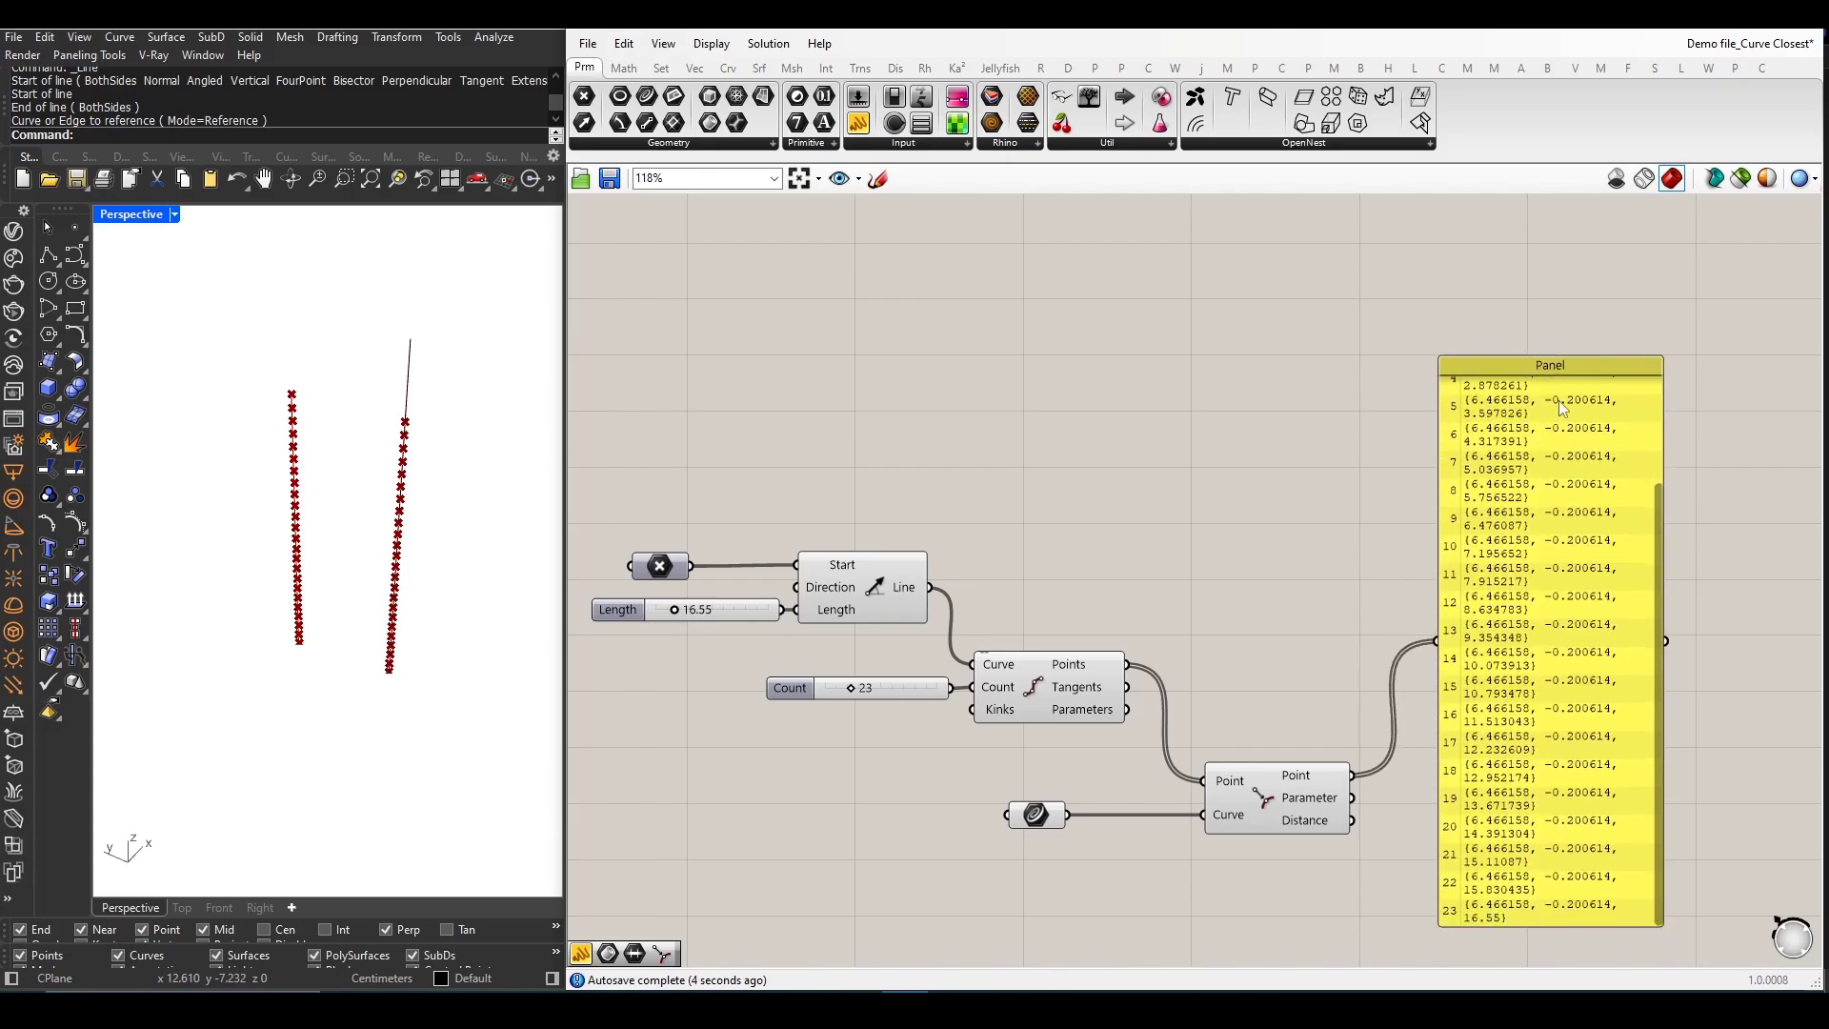
left_click_drag(1550, 362, 1540, 227)
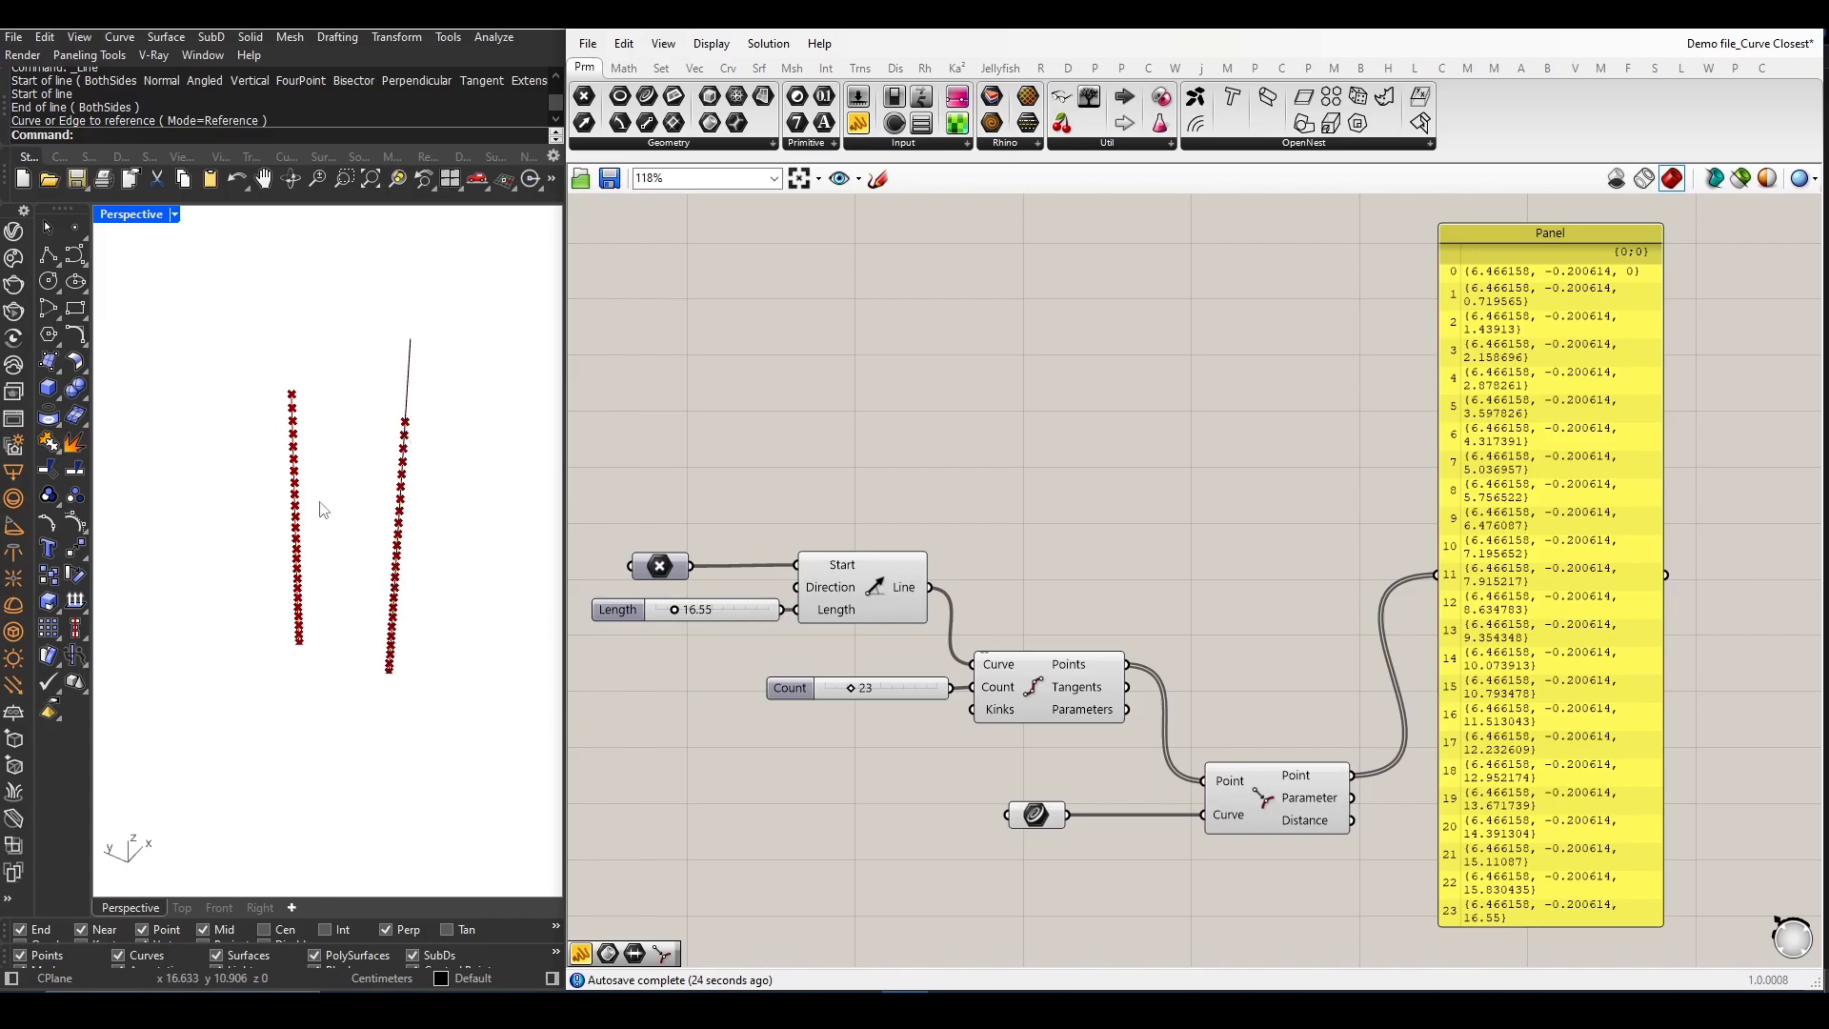
scroll(845, 602, "down", 2)
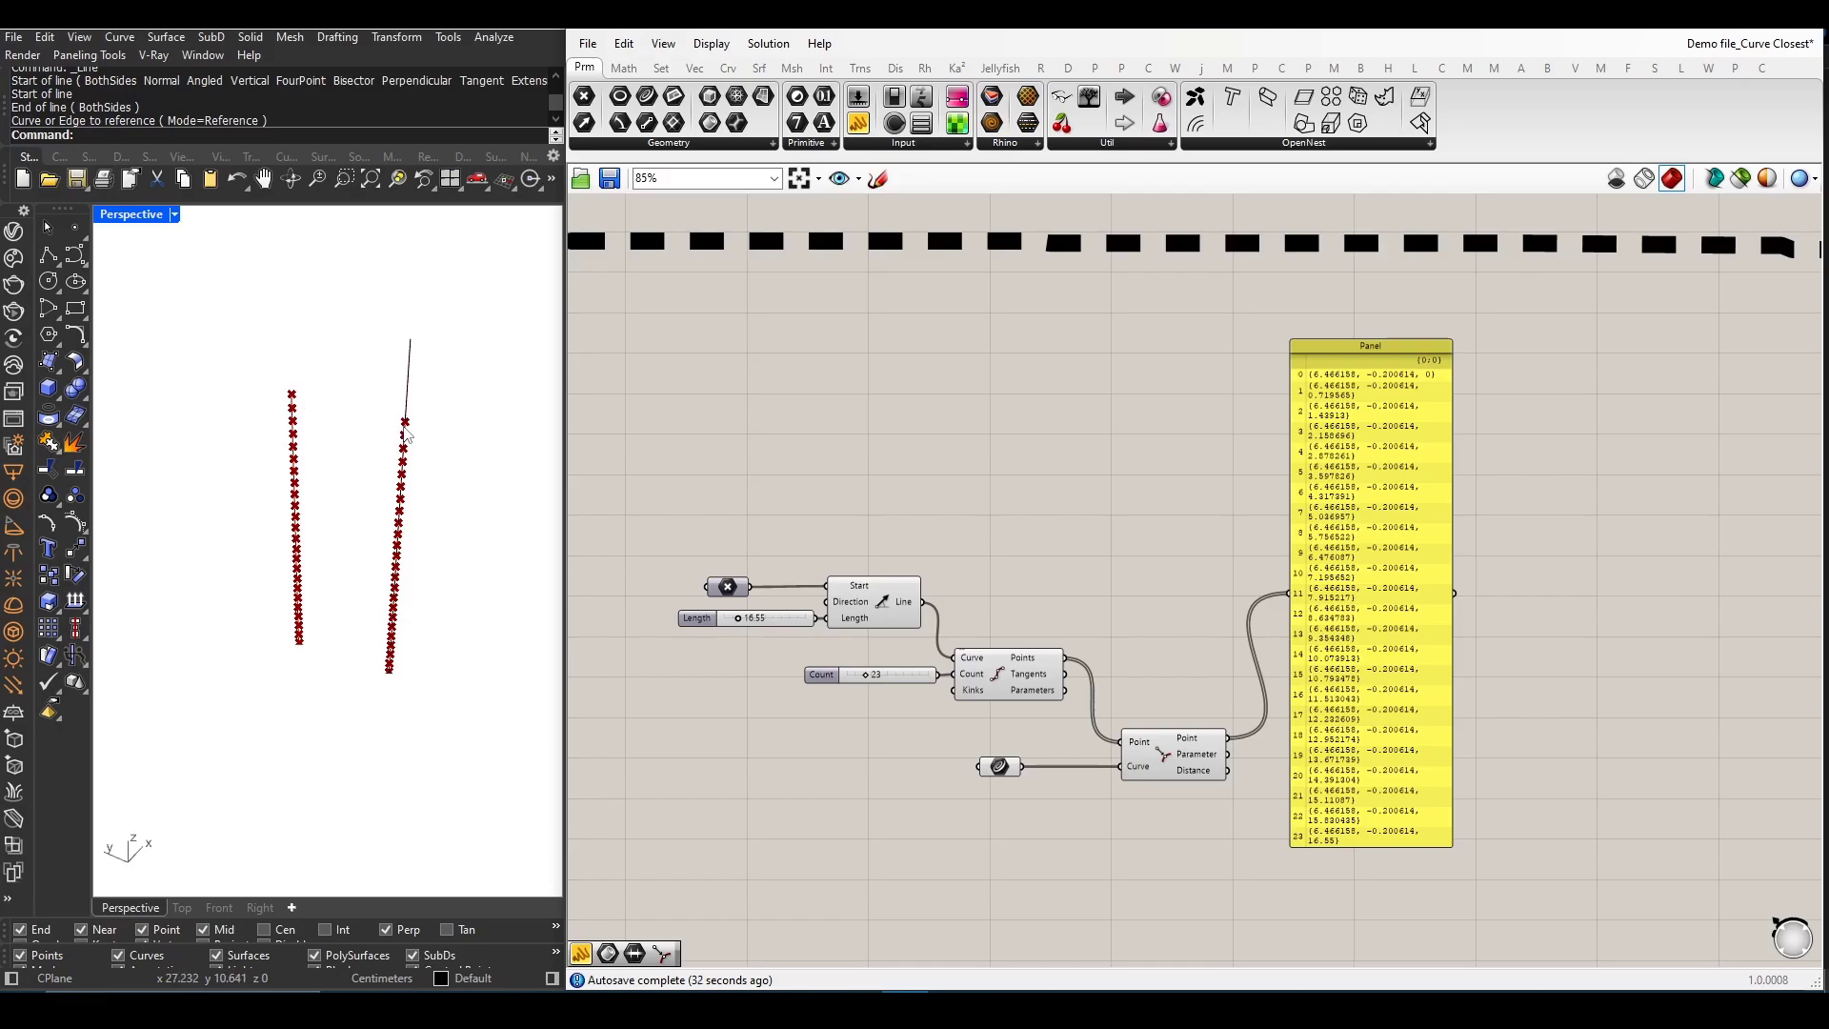
right_click_drag(405, 468, 400, 429)
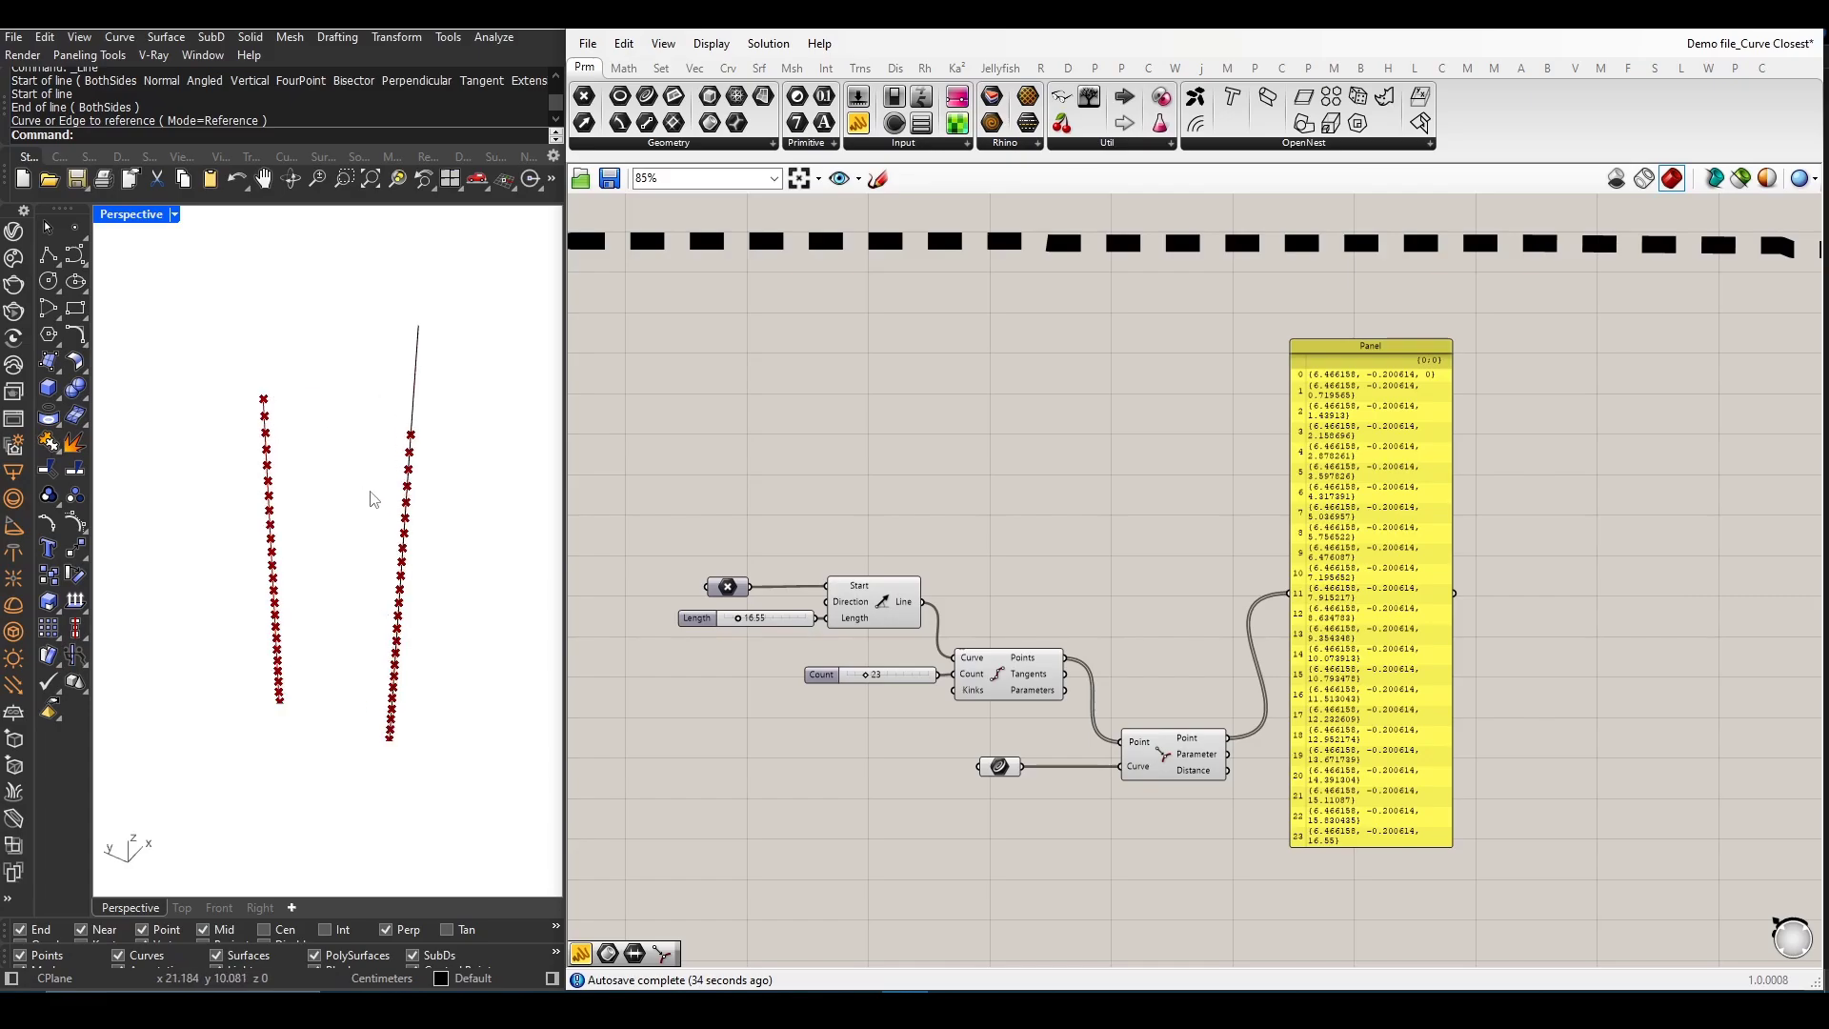
scroll(812, 677, "up", 2)
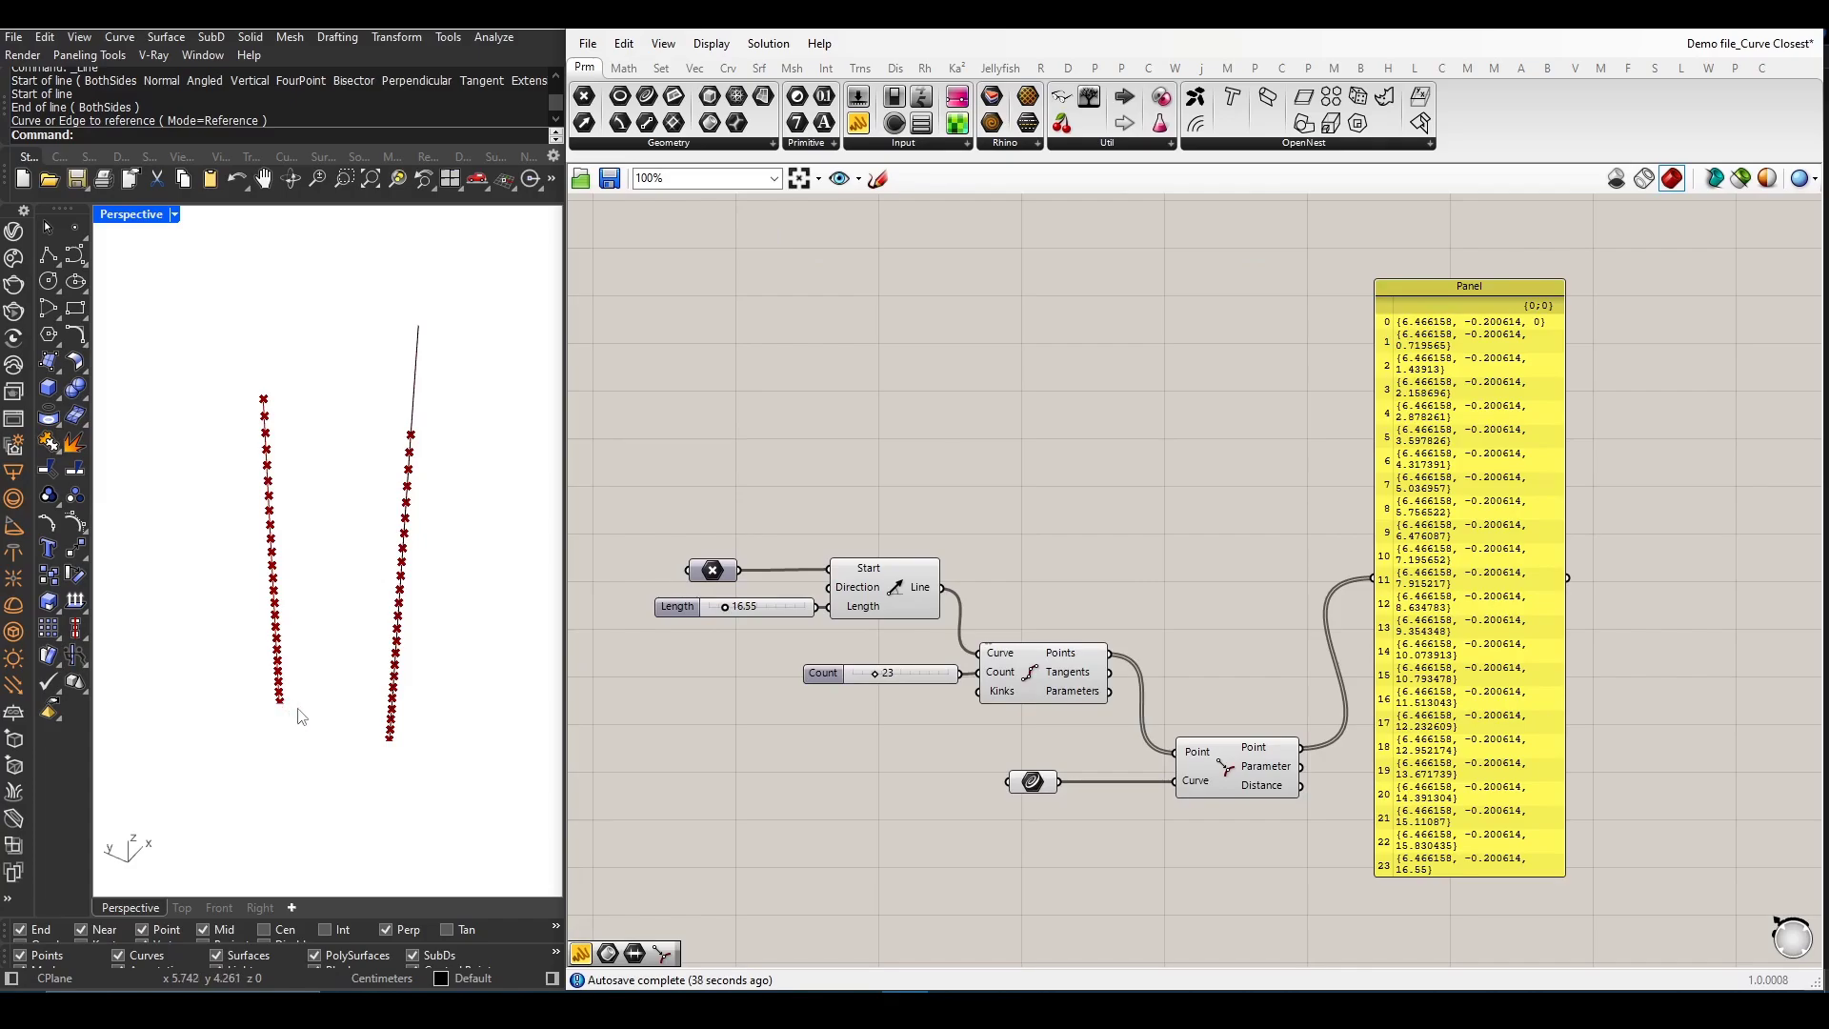
right_click_drag(299, 717, 343, 687)
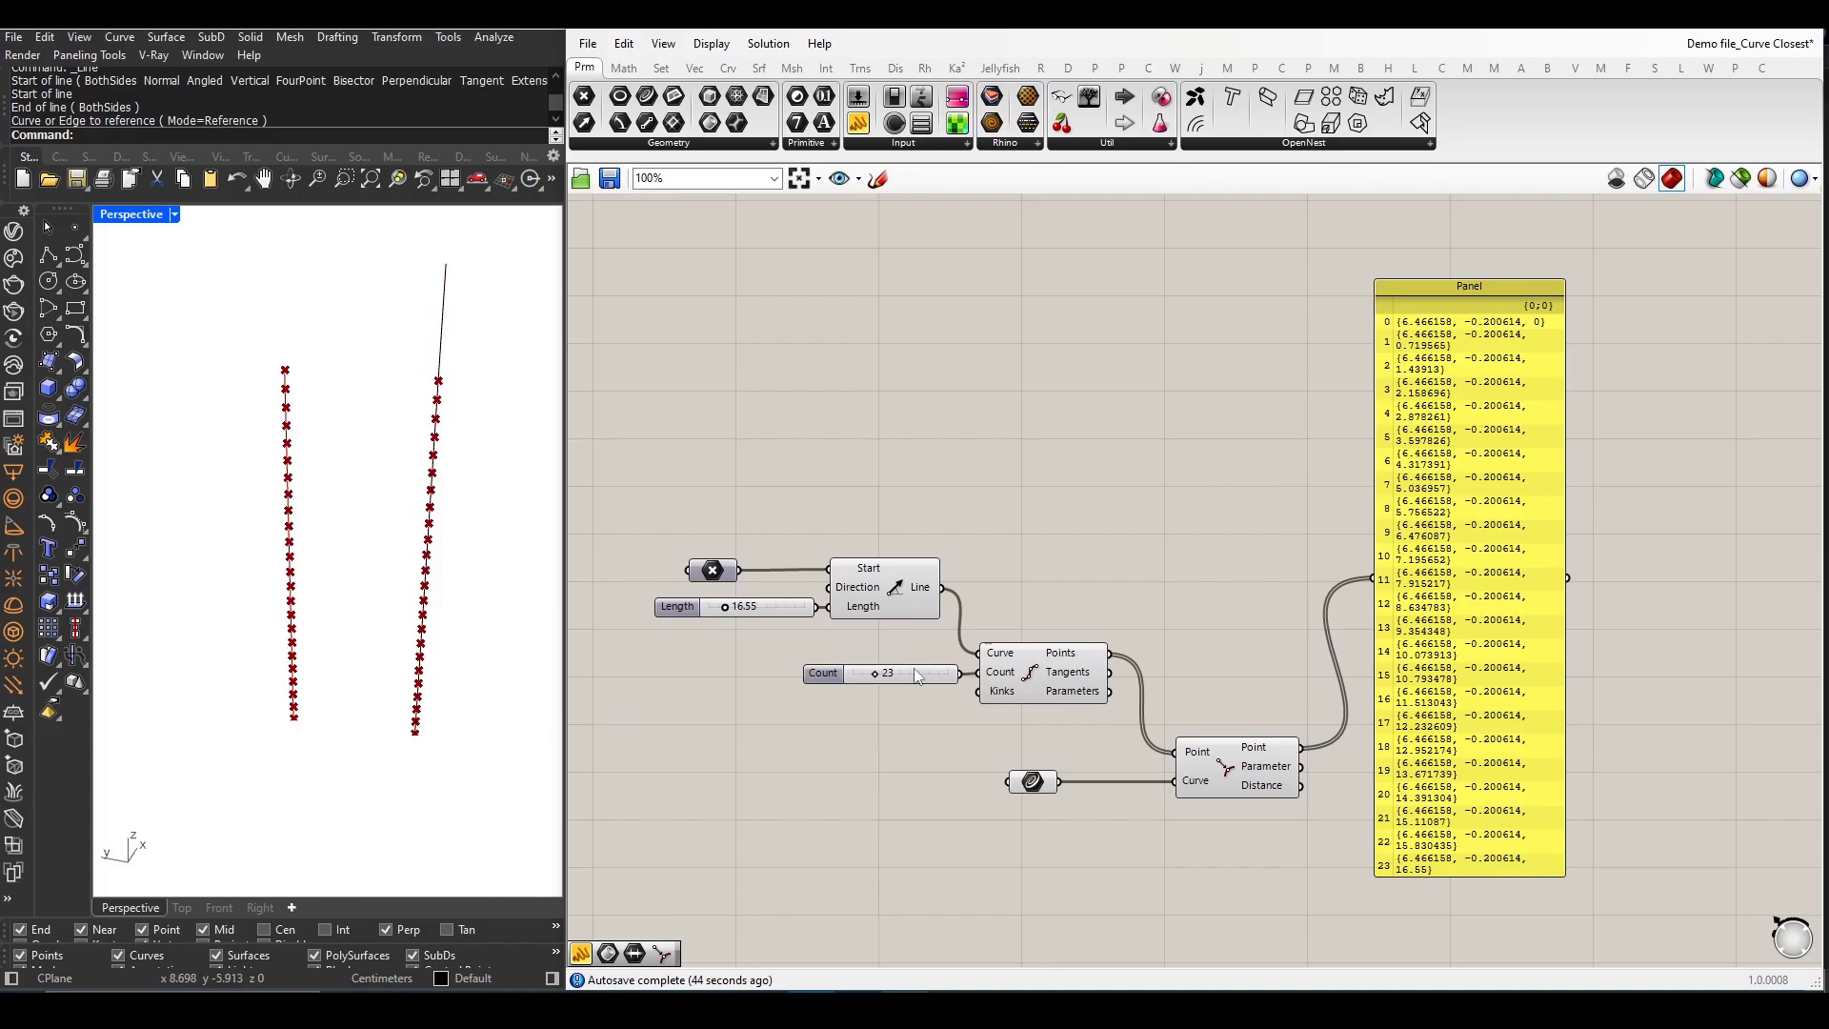
left_click(1032, 786)
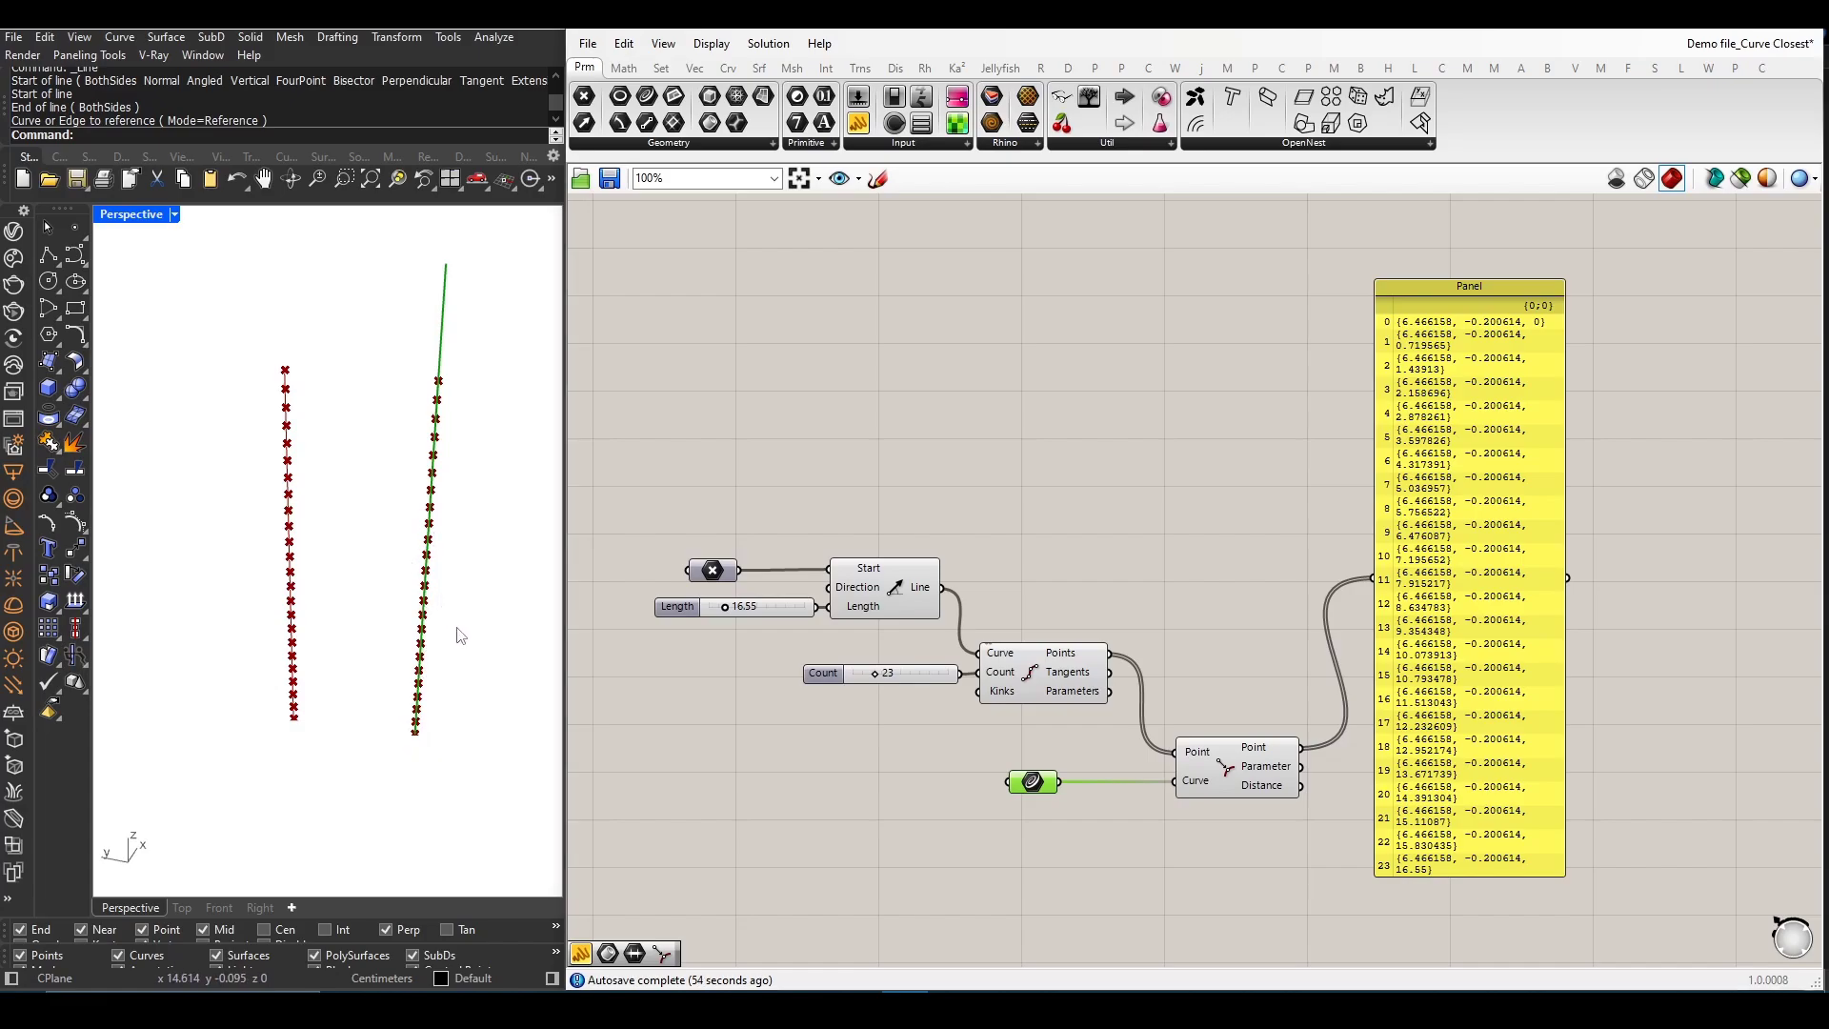
right_click_drag(487, 658, 440, 664)
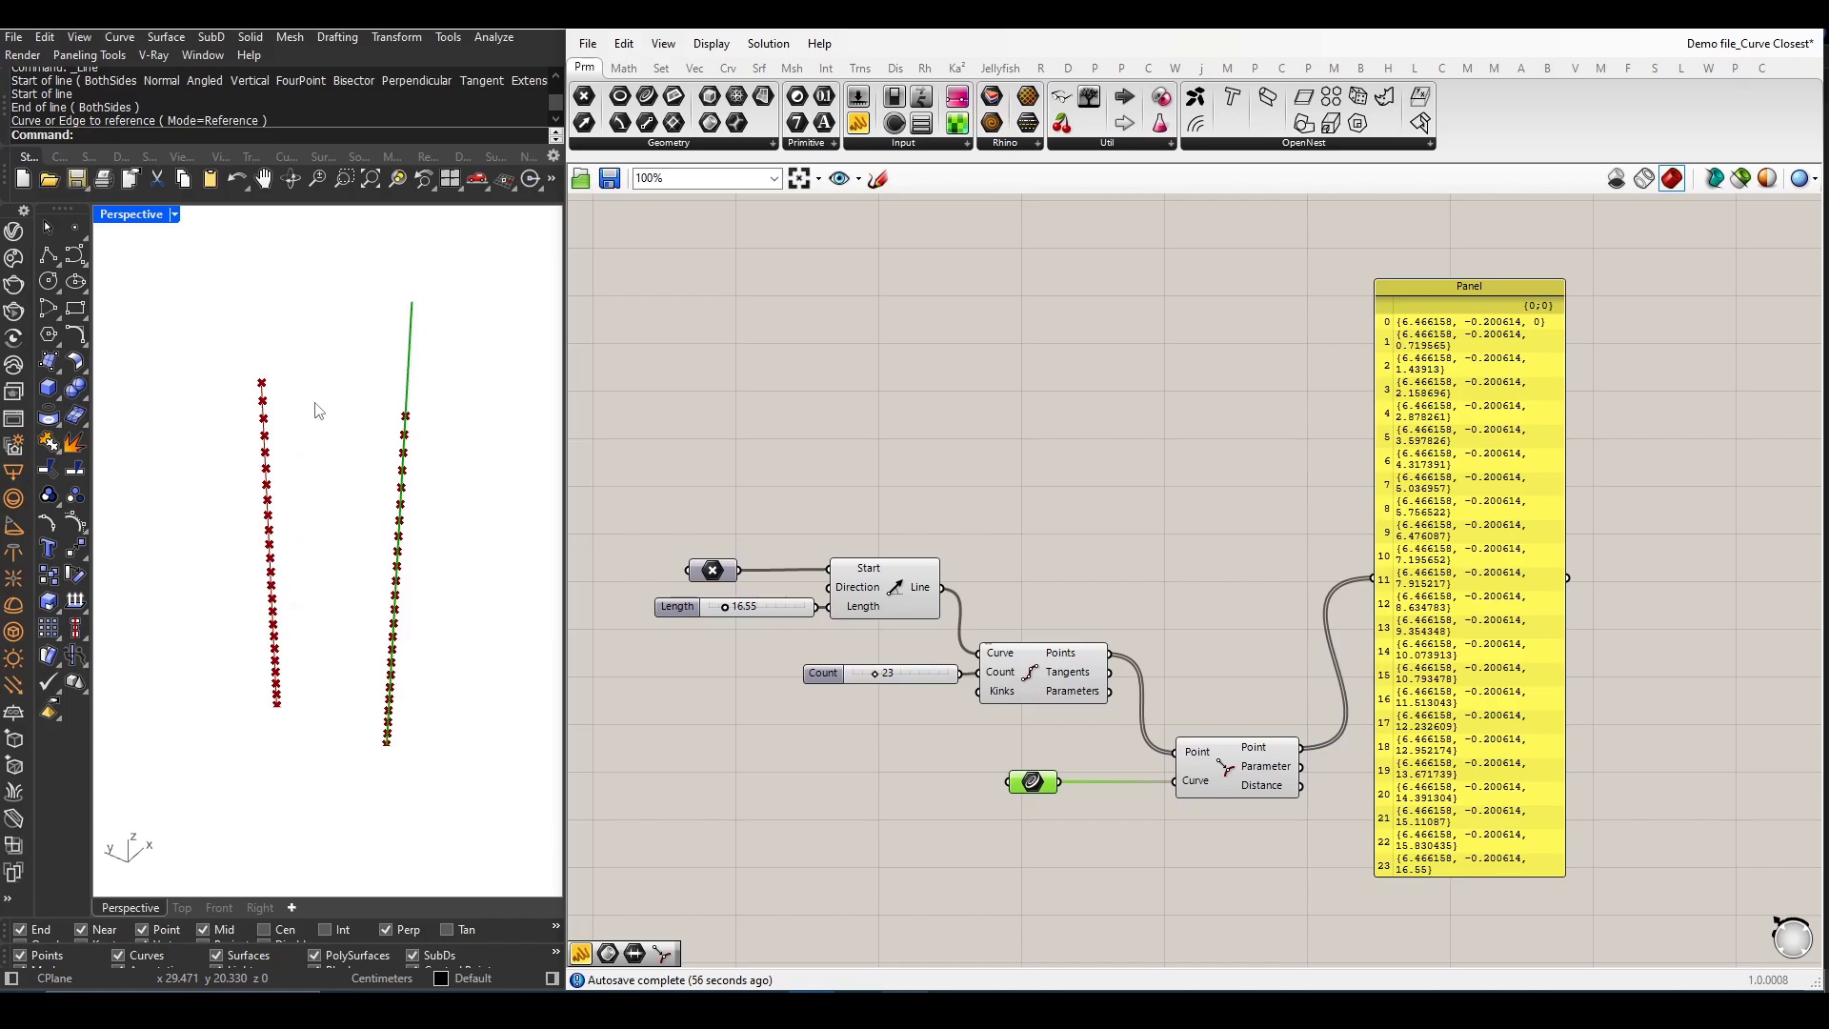
left_click(625, 742)
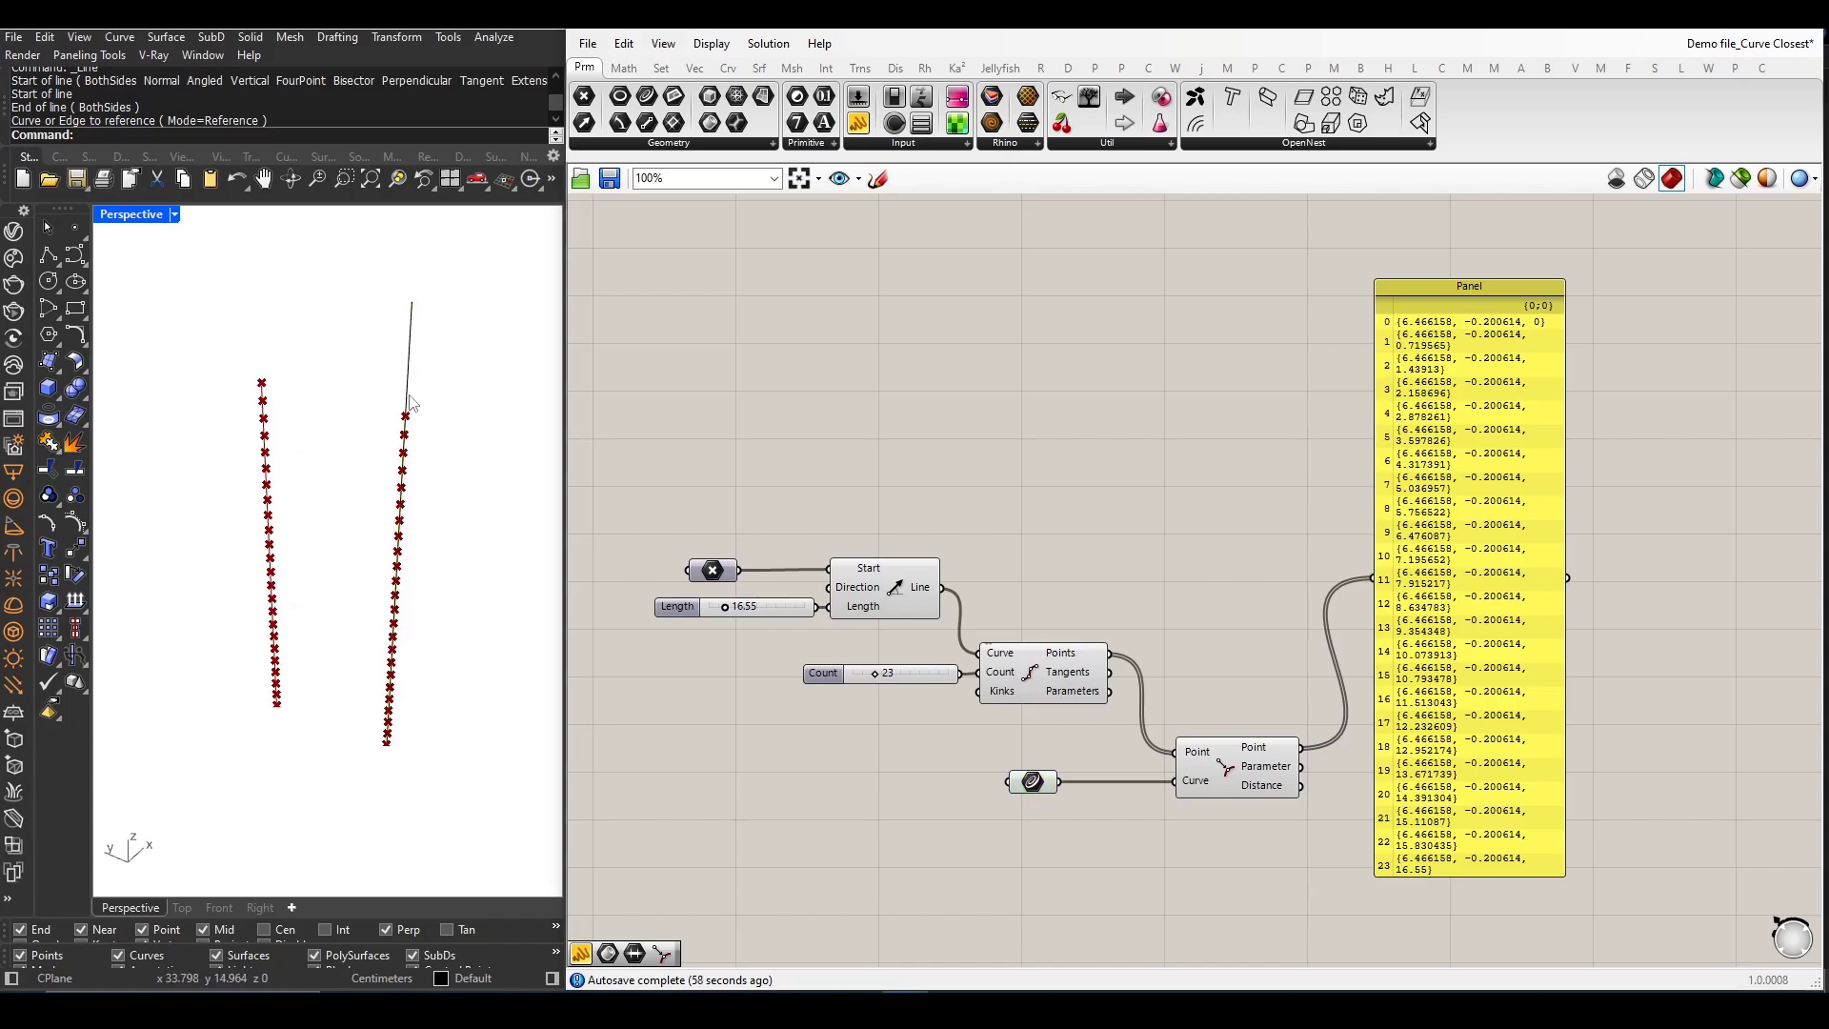
left_click(409, 403)
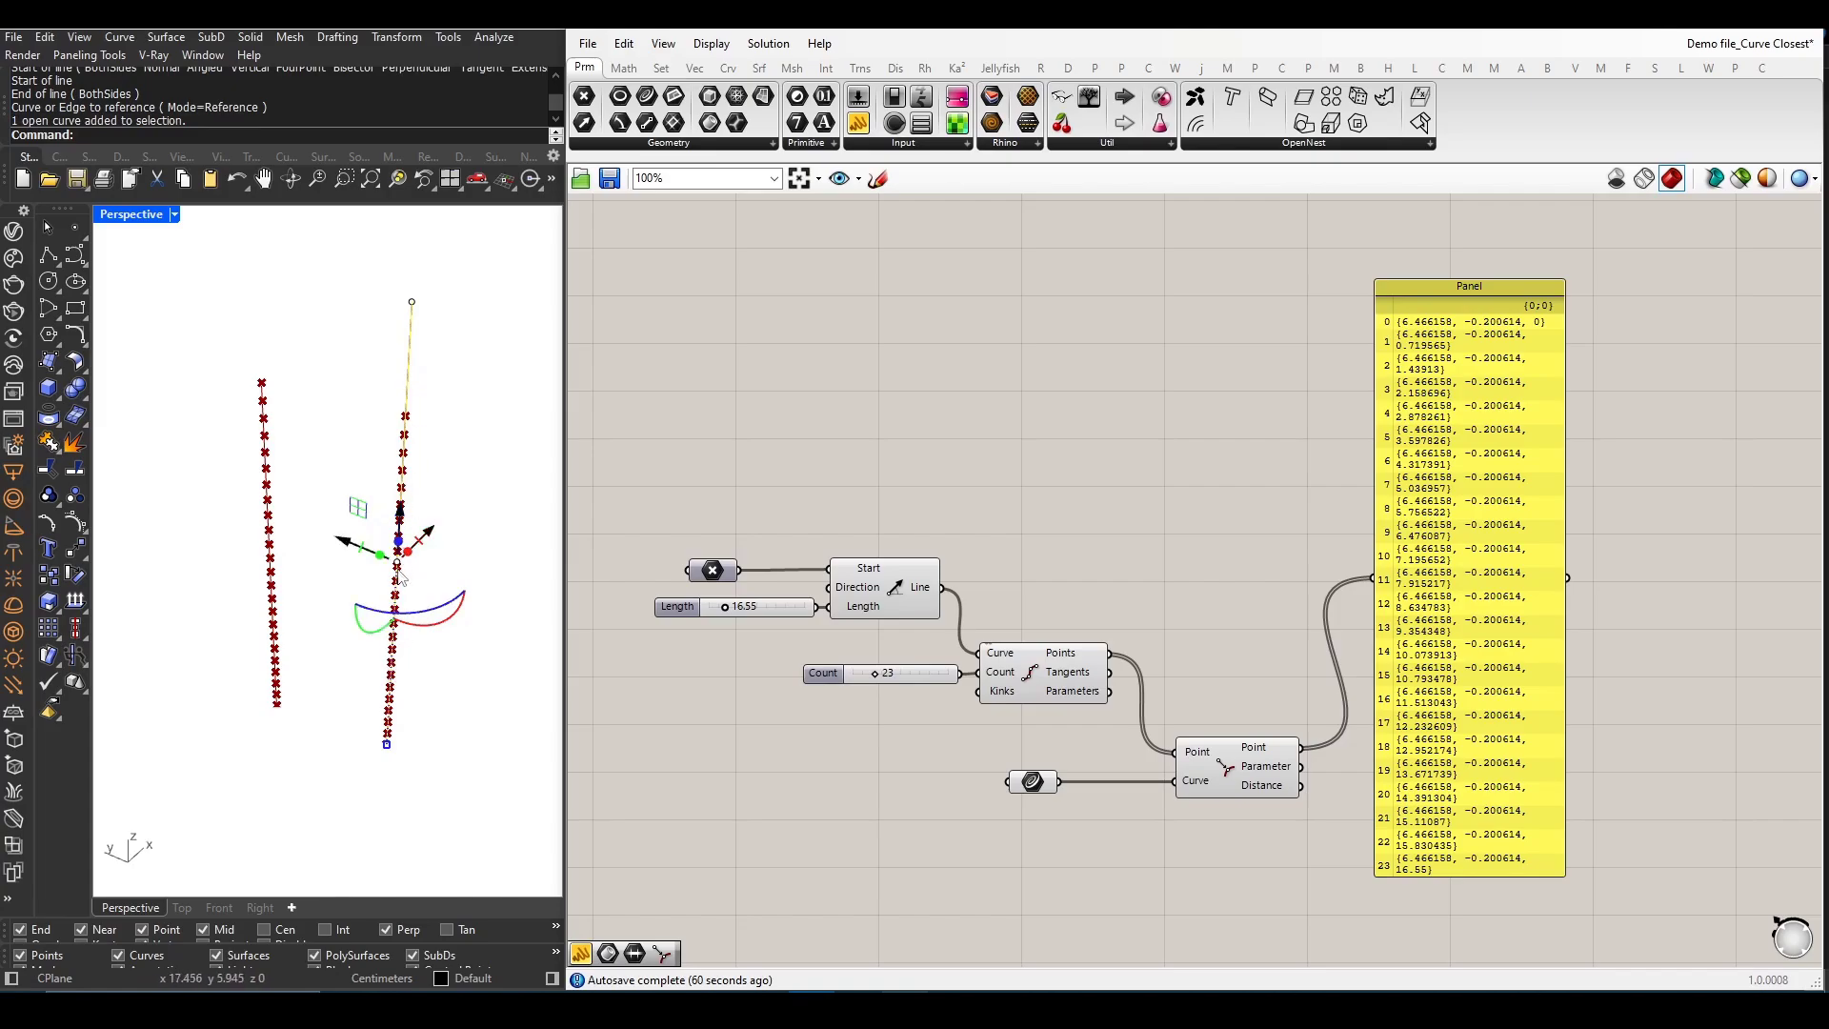
- Rebuild the referenced line to four control points at degree 3
left_click(332, 612)
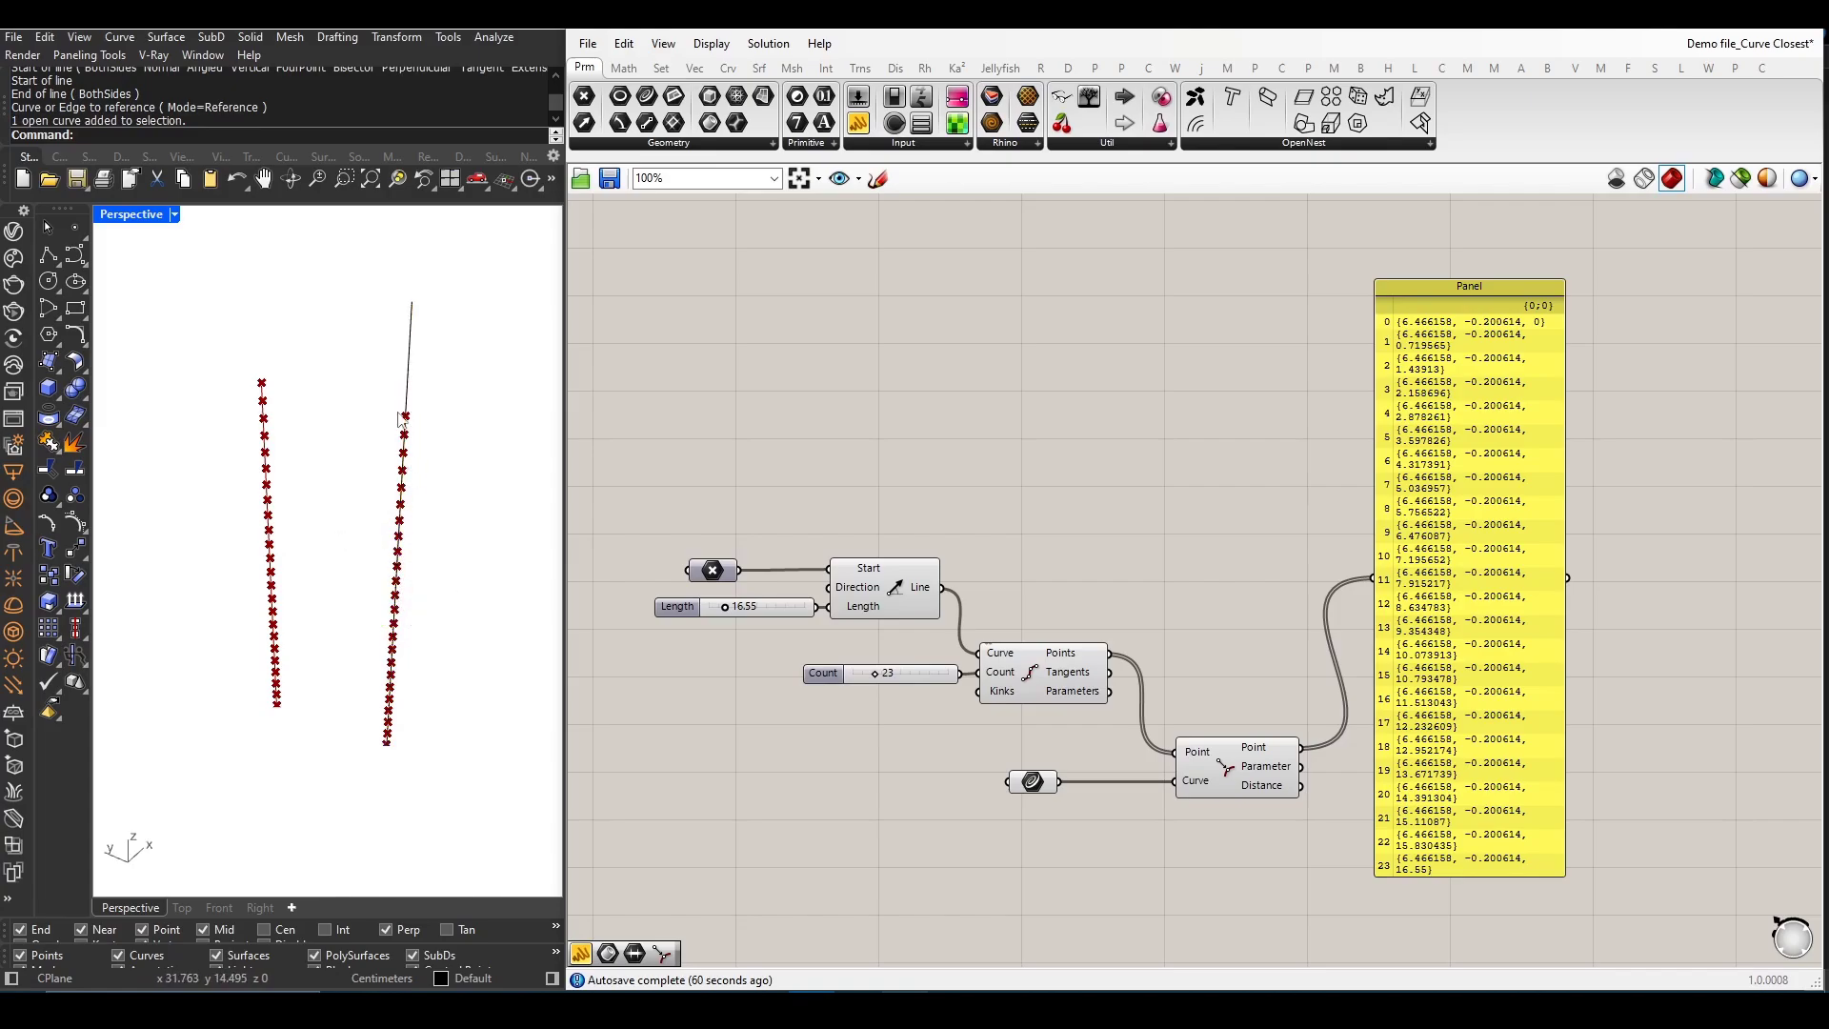
left_click(413, 329)
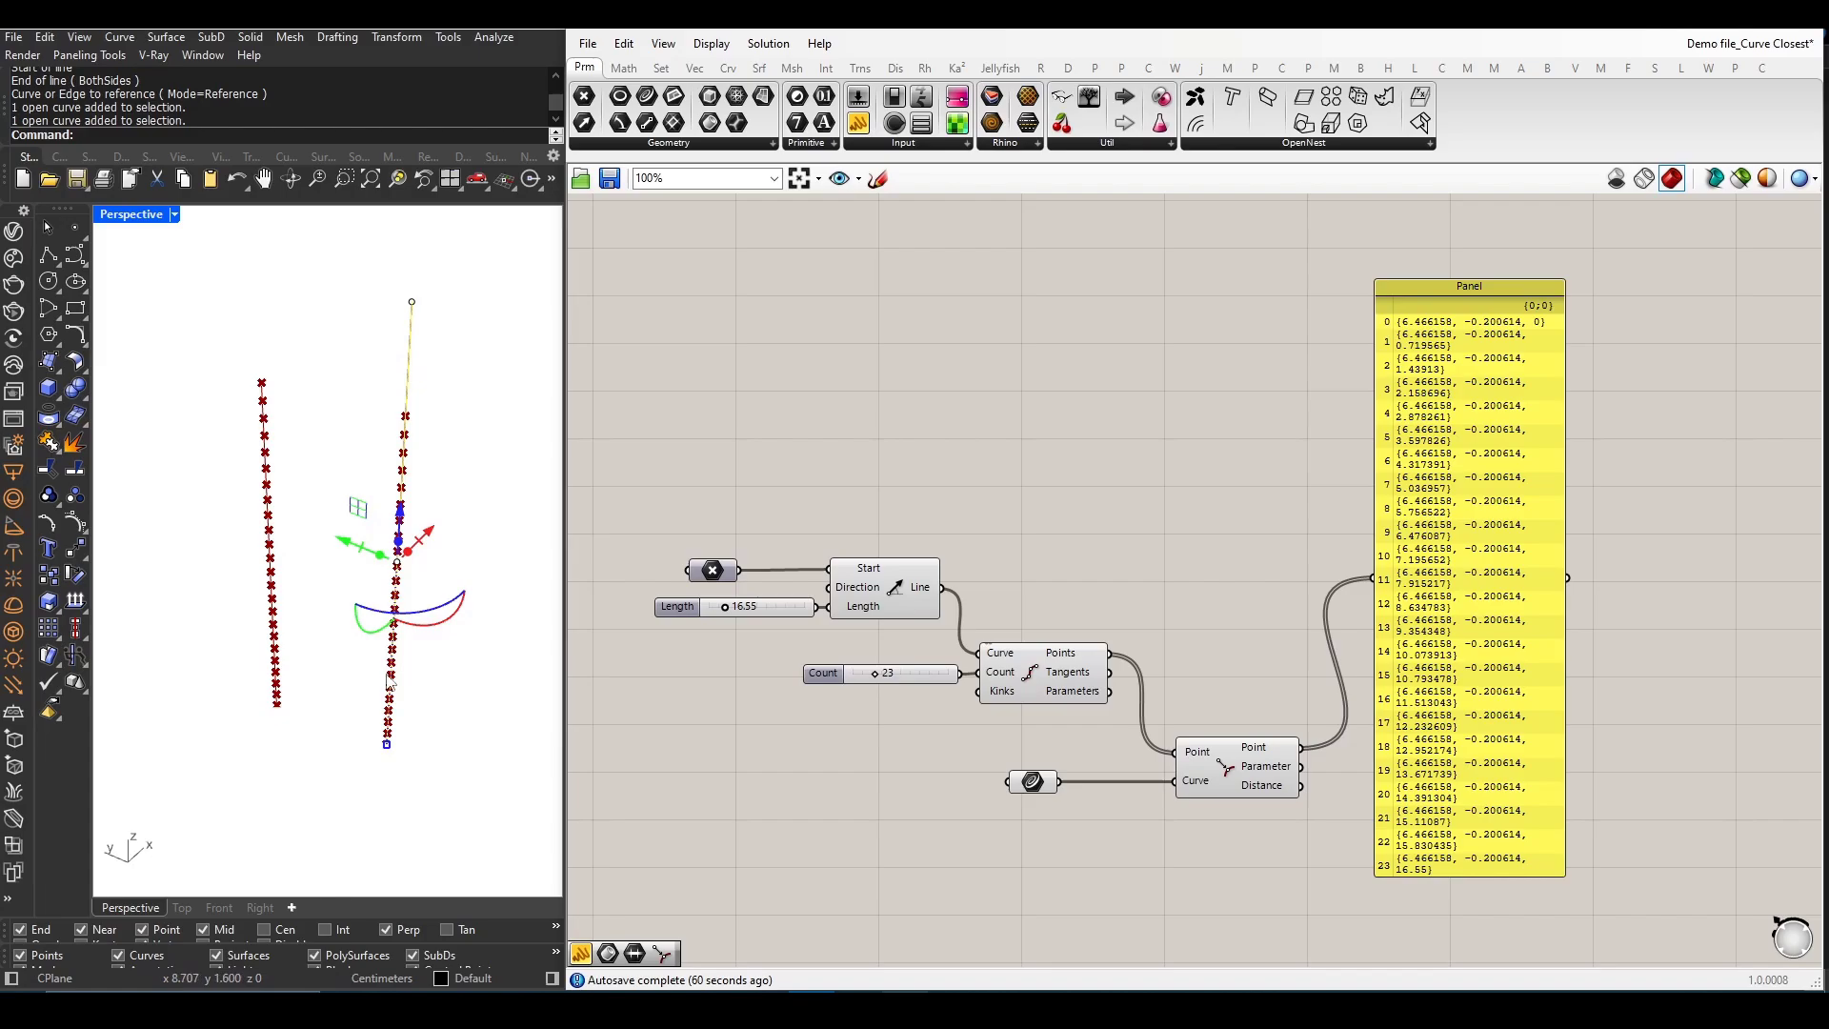
left_click(335, 686)
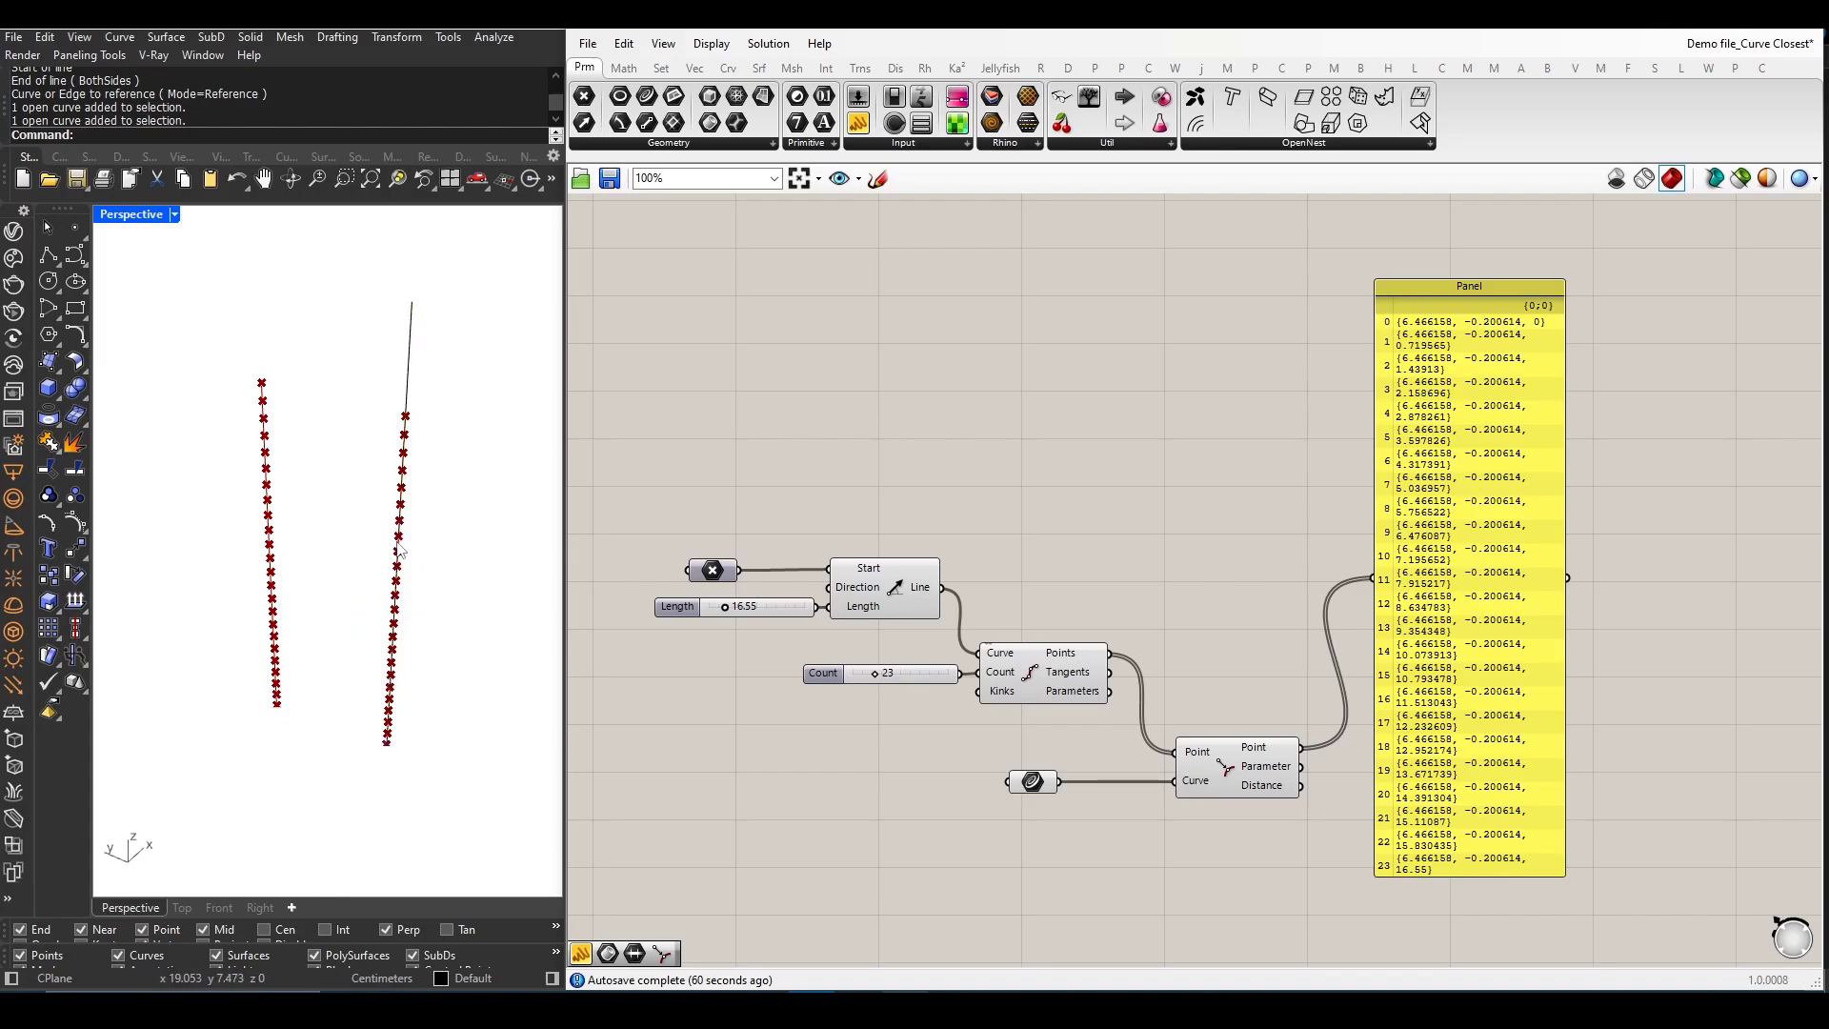
right_click_drag(312, 610, 338, 612)
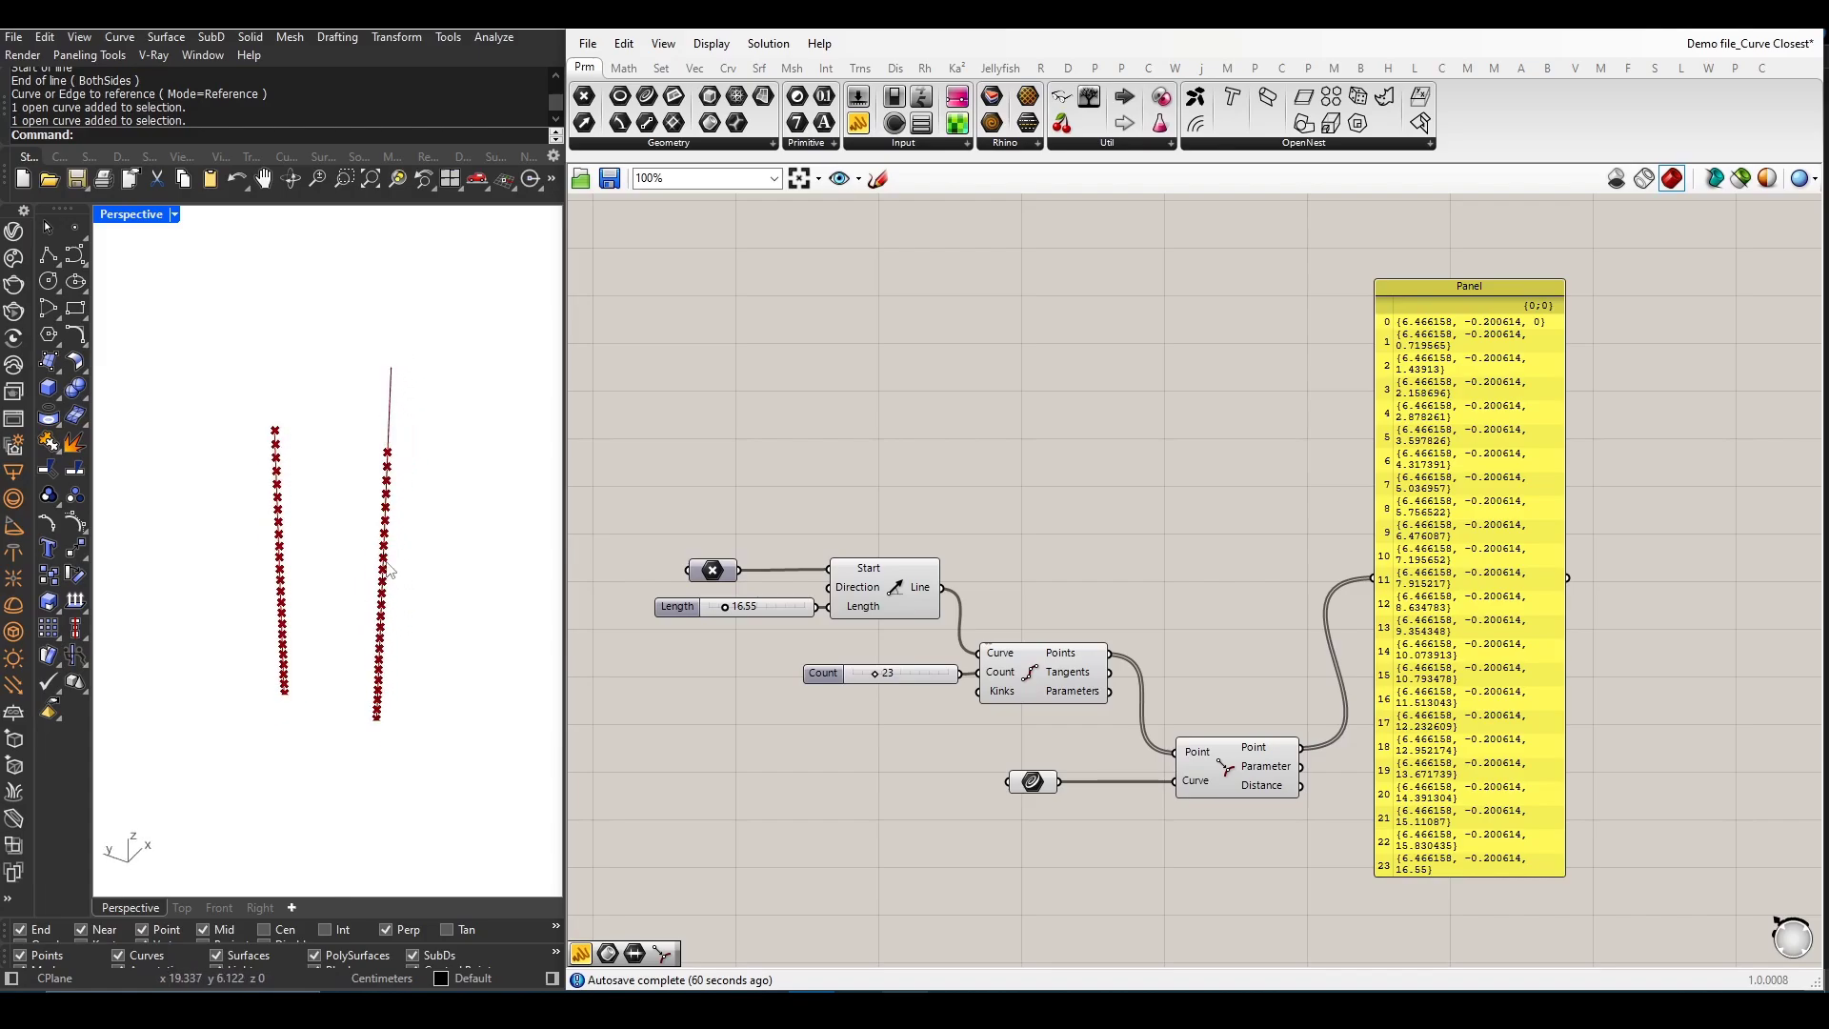
right_click_drag(461, 587, 414, 585)
left_click(362, 448)
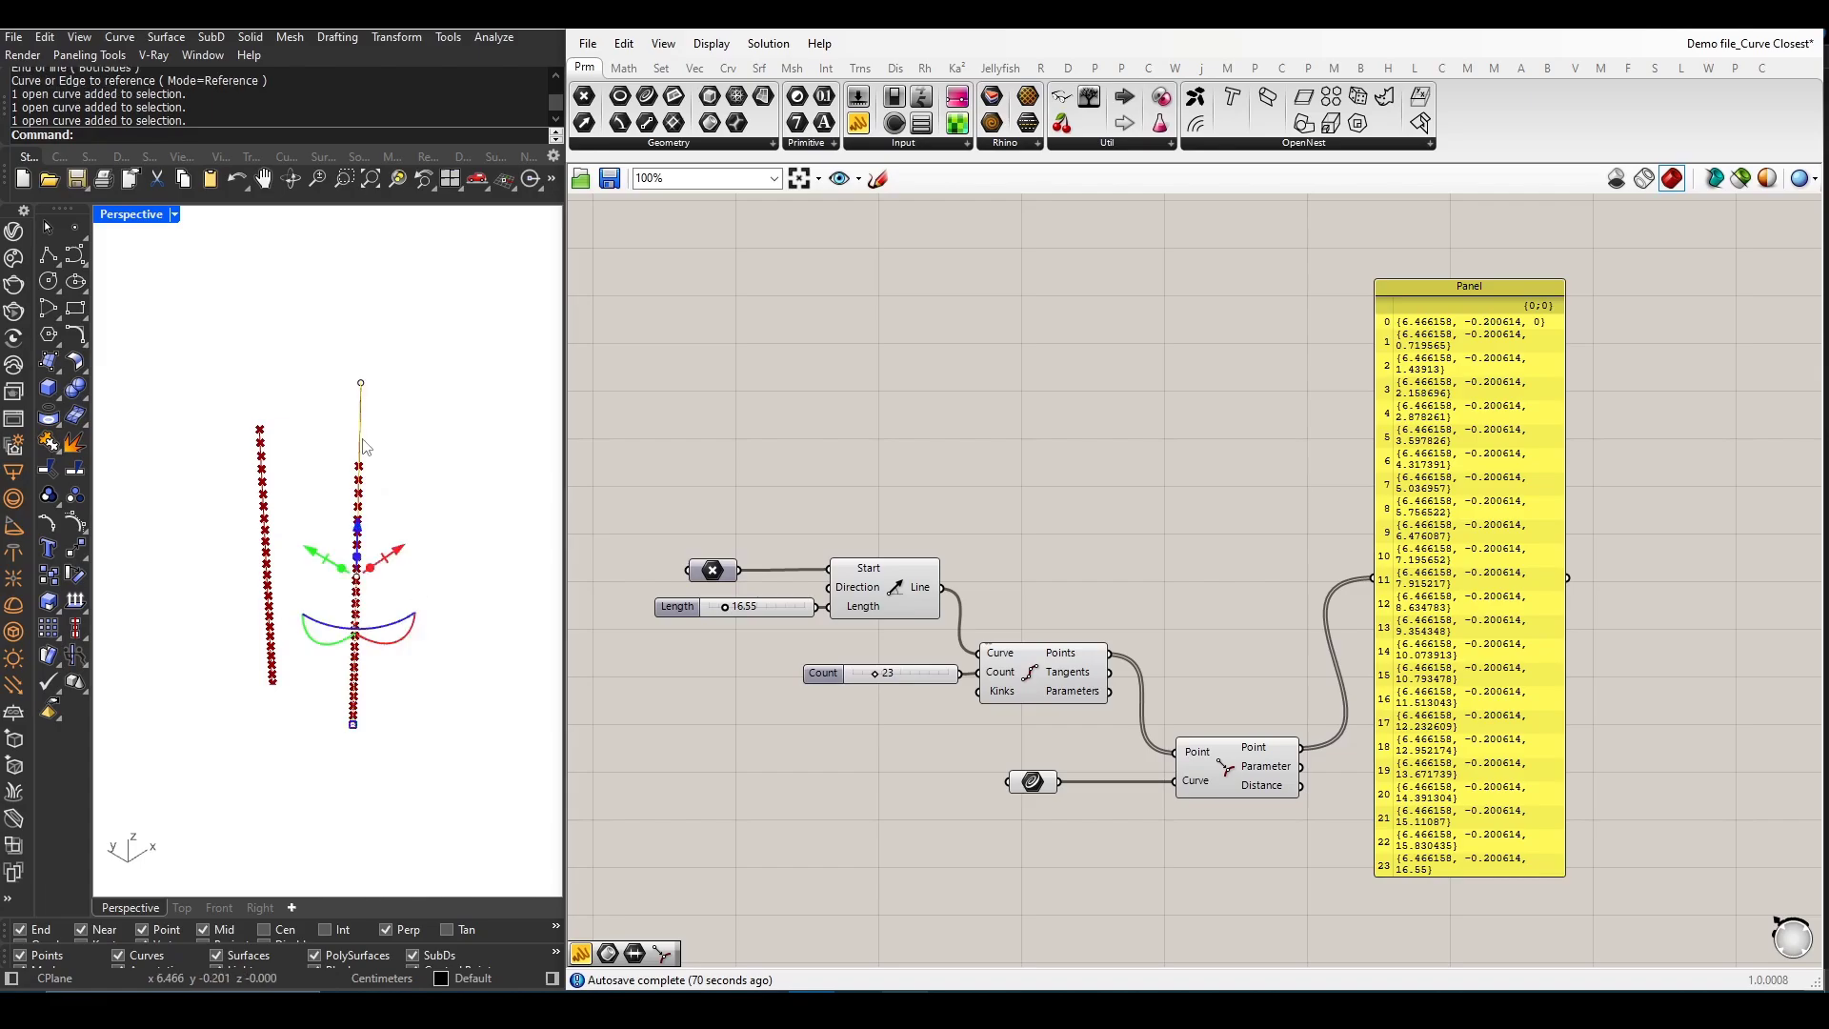
type("Rebu")
type("ild")
key("Return")
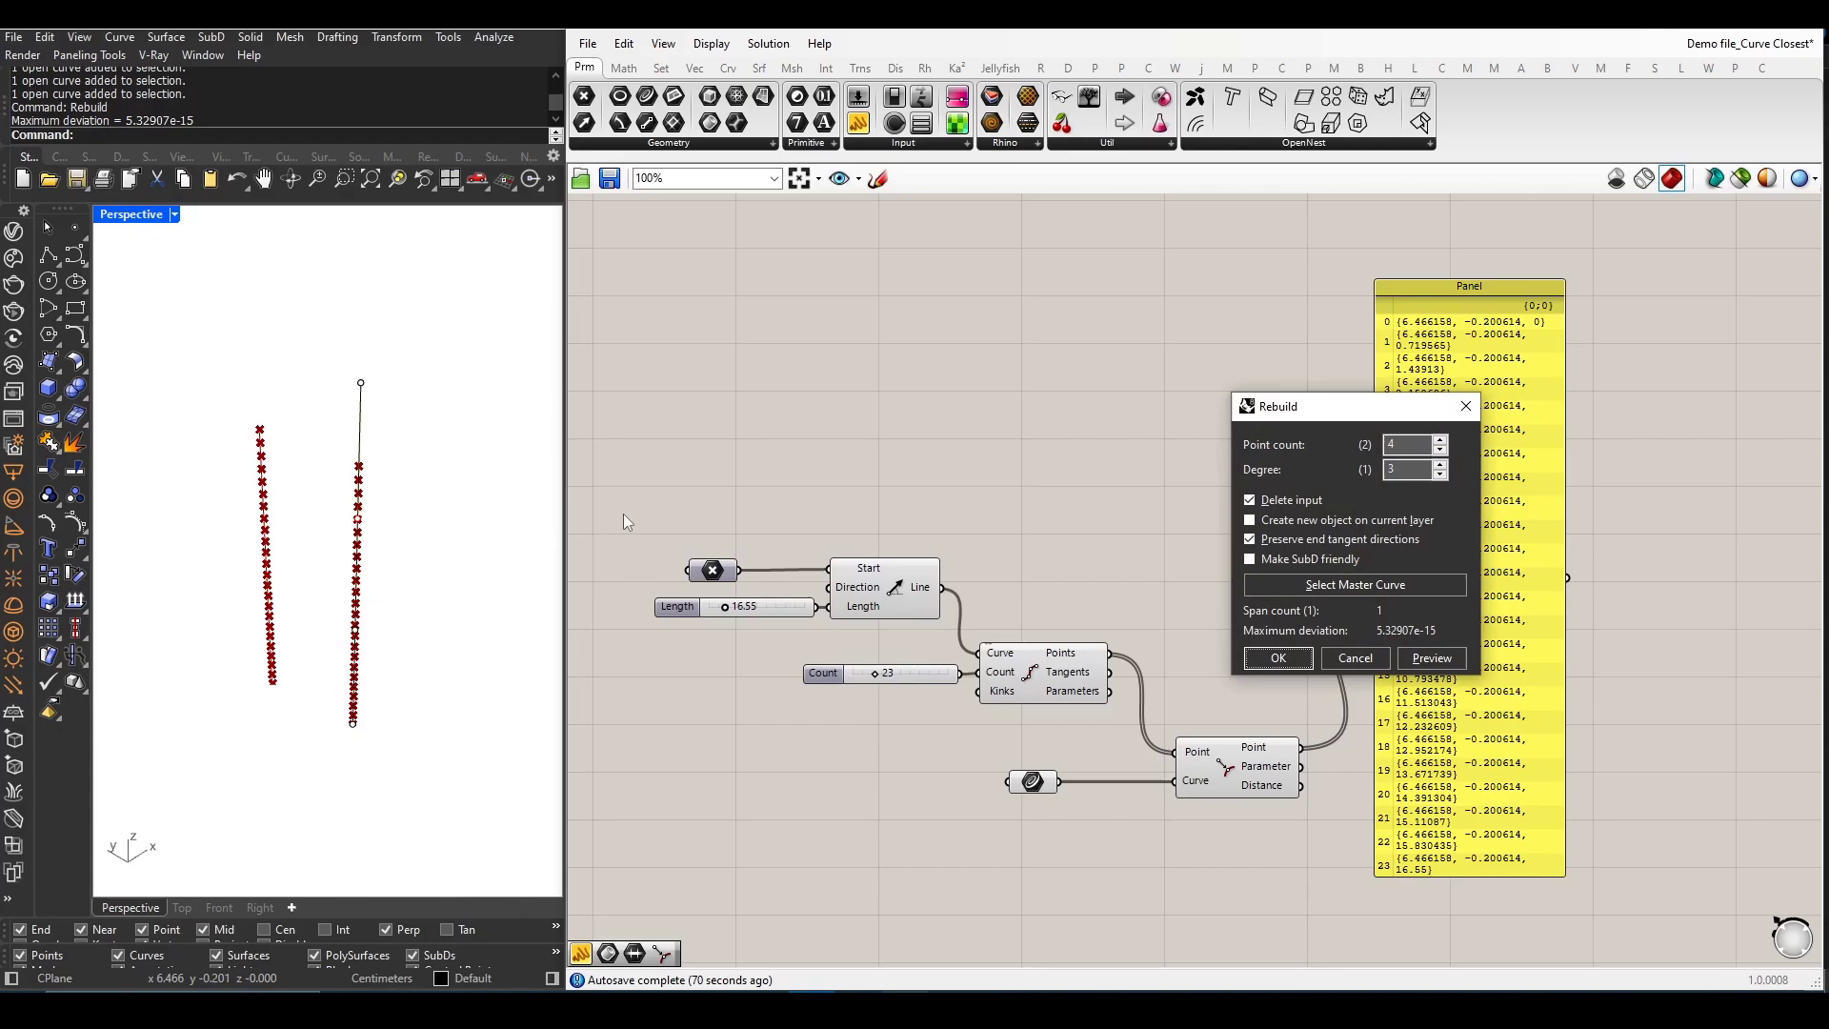
left_click_drag(1301, 412, 543, 321)
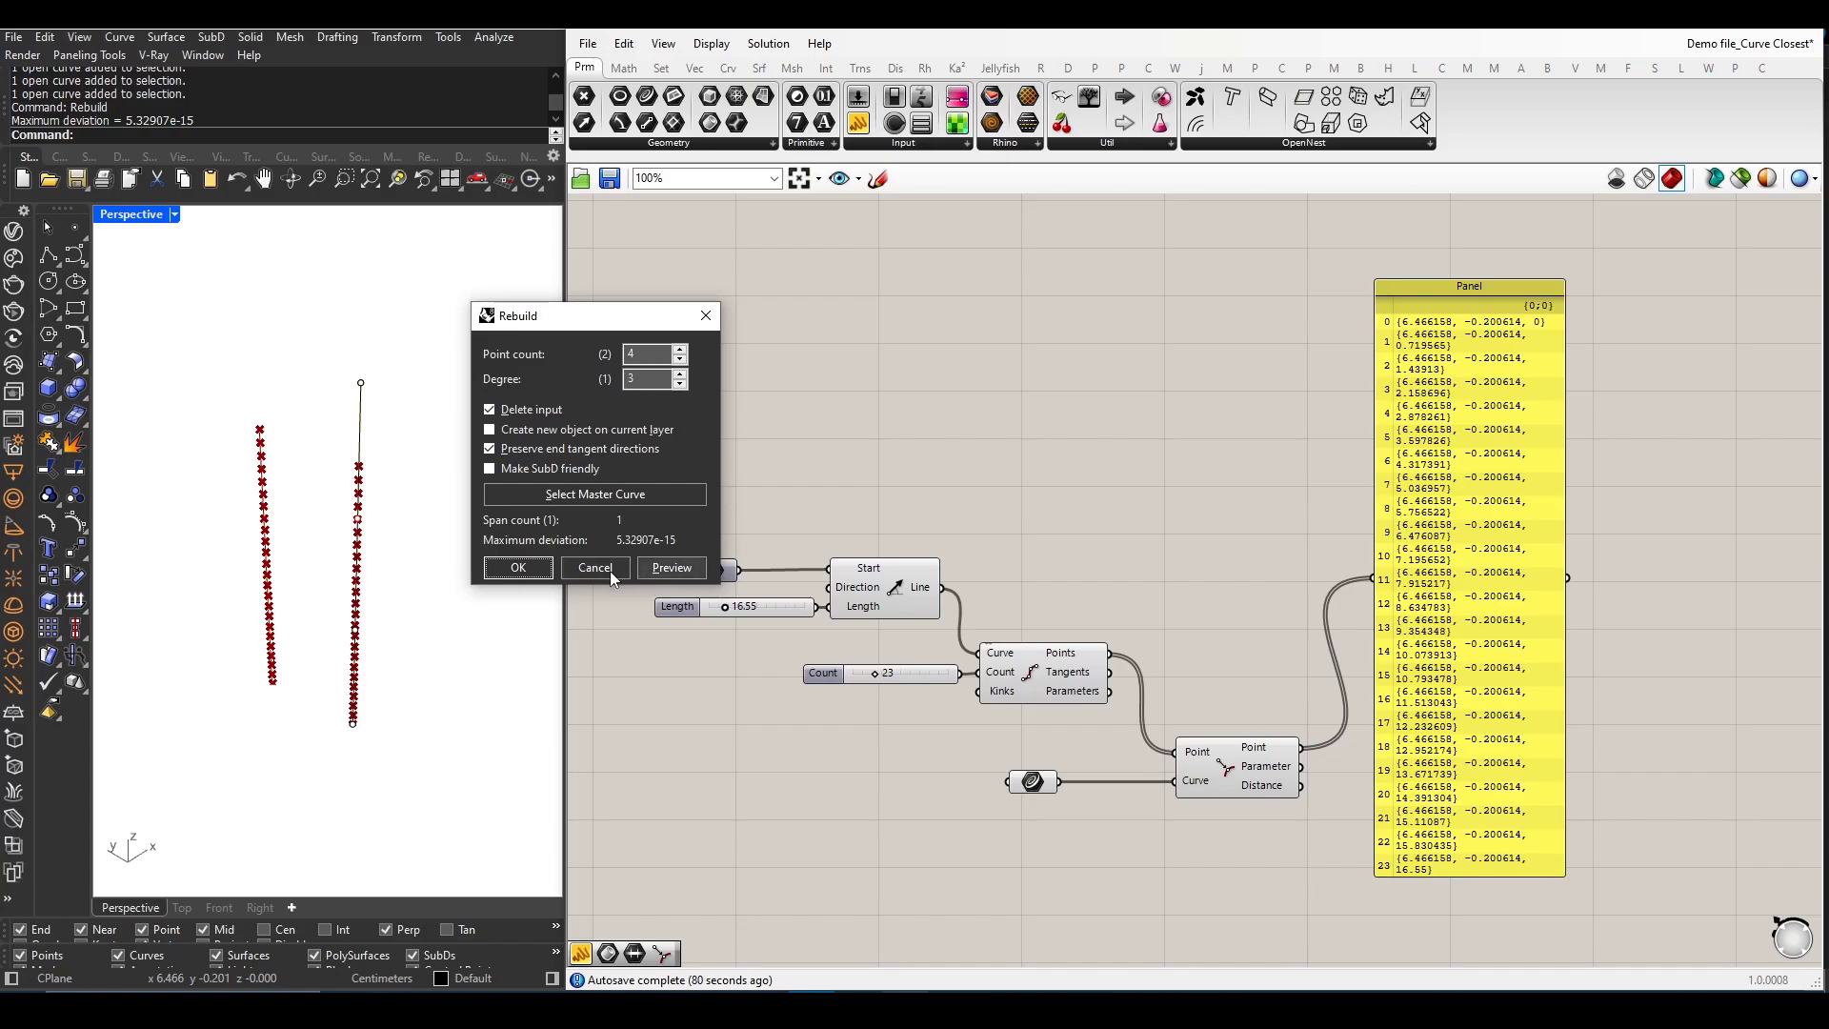
left_click(532, 566)
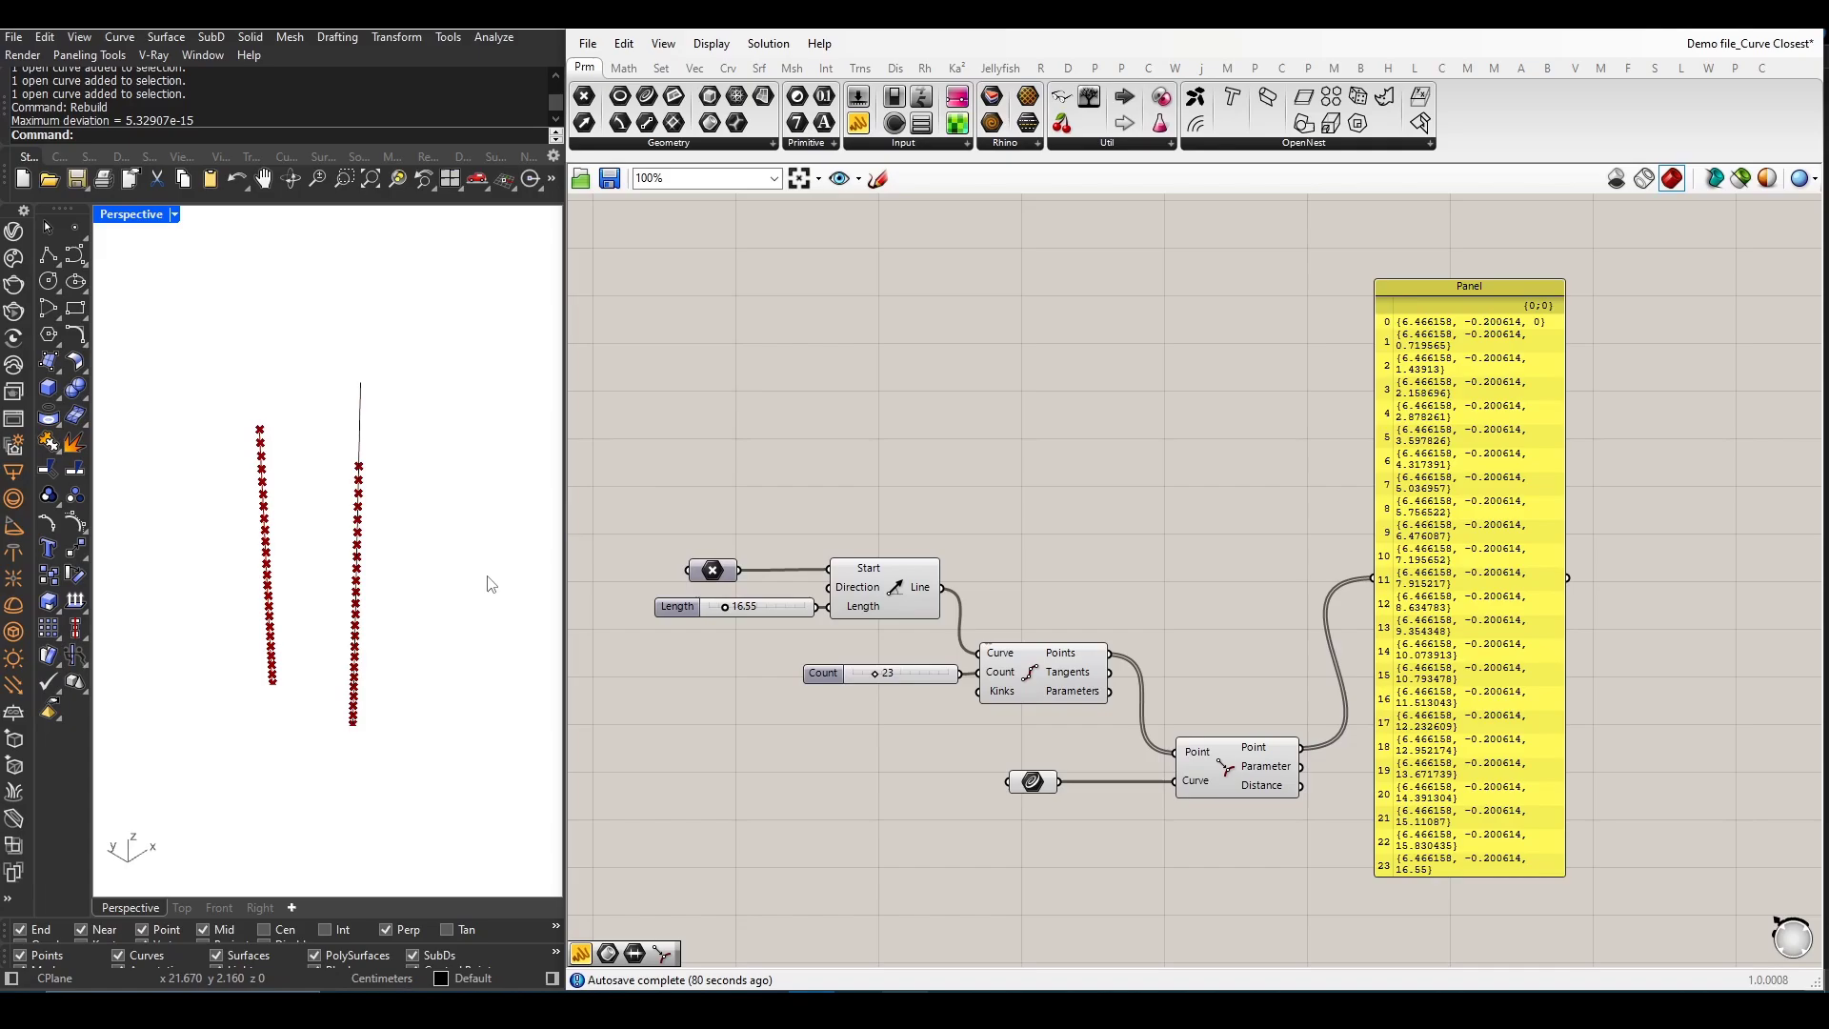
- Show the curve's control points and drag the first points to start bending it
left_click(362, 448)
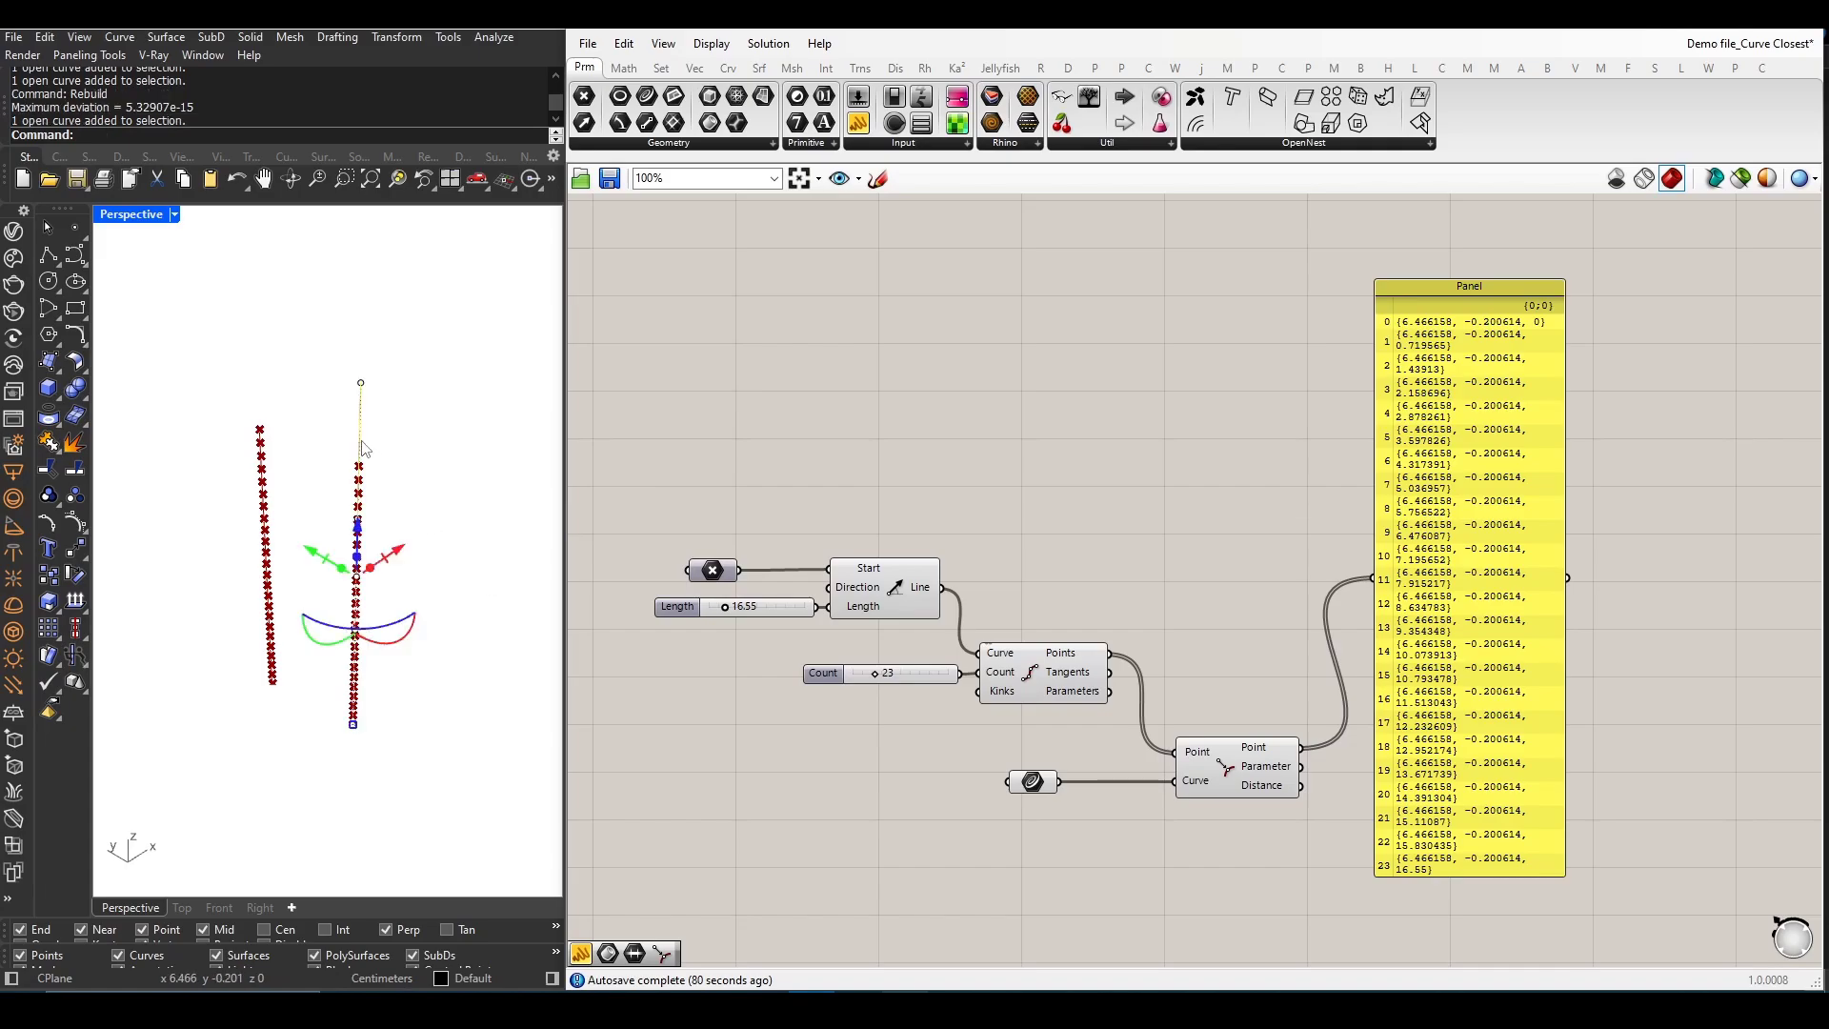
key("F10")
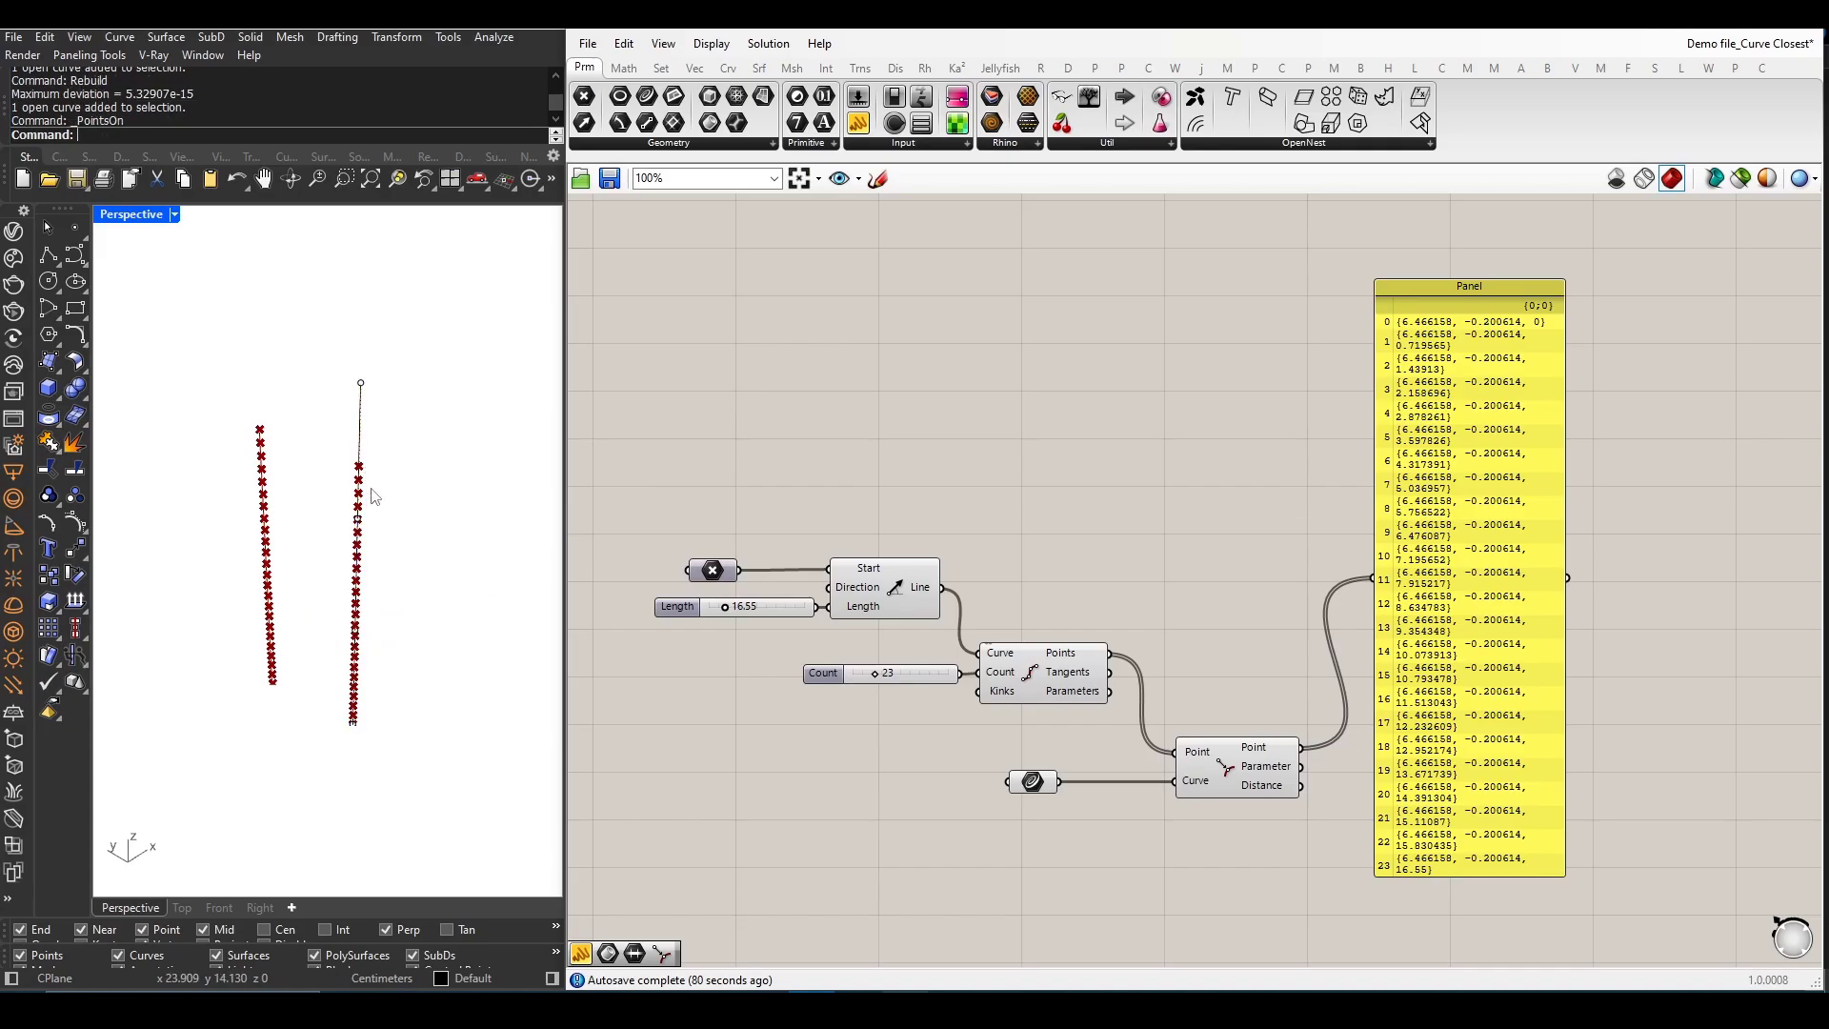
scroll(370, 590, "up", 2)
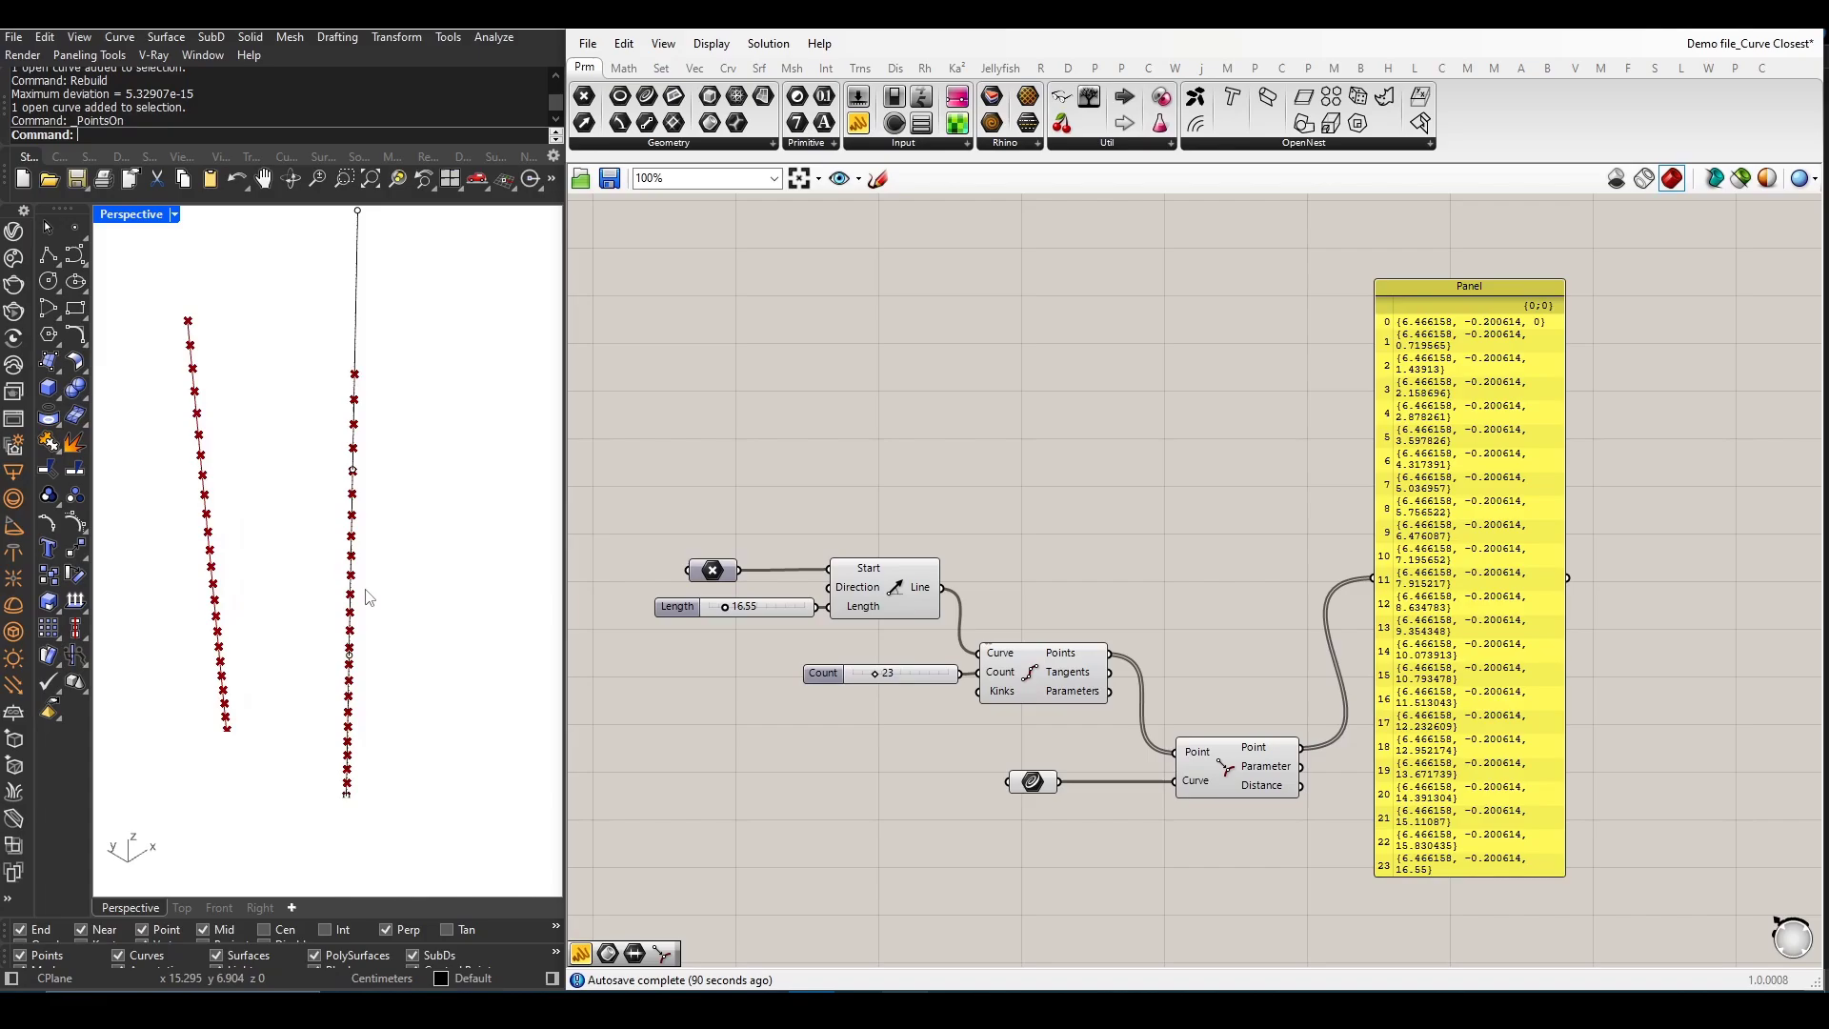
left_click(352, 662)
left_click_drag(306, 628, 401, 671)
right_click_drag(401, 673, 464, 531)
mouse_move(410, 464)
left_mouse_down()
mouse_move(312, 454)
mouse_move(364, 387)
left_mouse_up()
- Move the next control point and shift the bottom control point left
left_click(456, 602)
right_click_drag(272, 560, 344, 590)
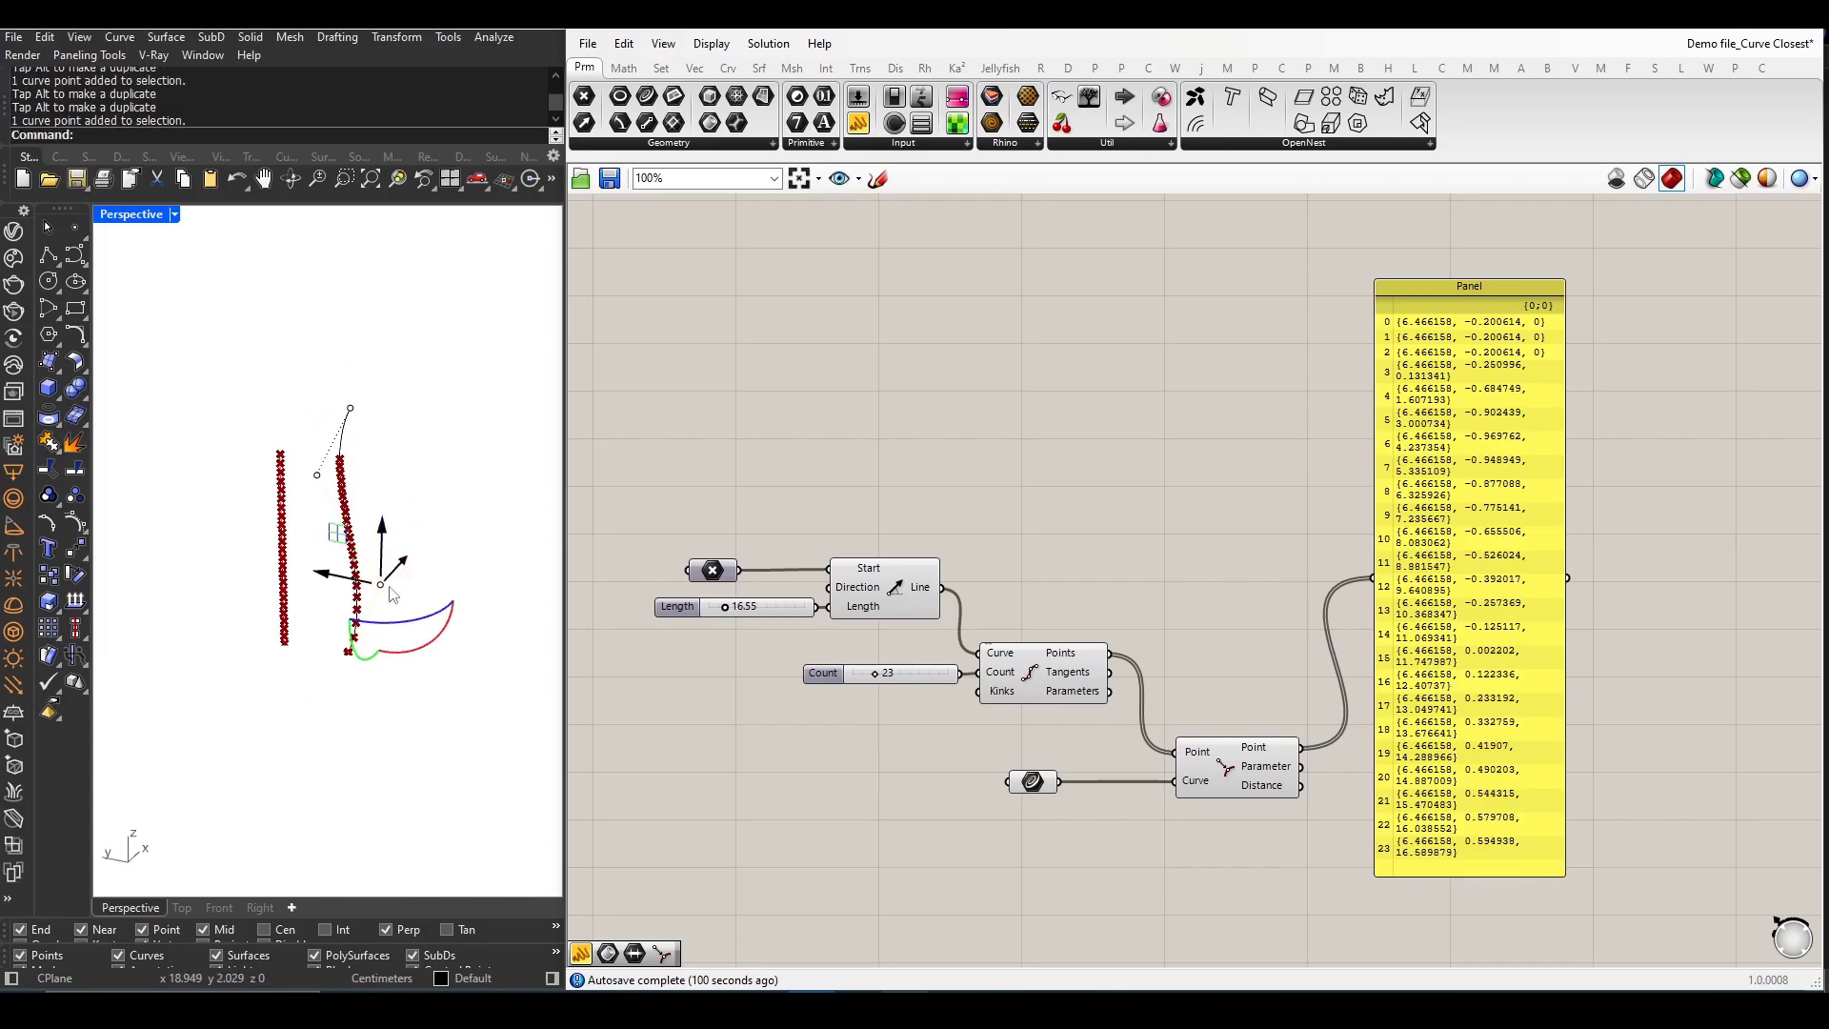
left_click_drag(341, 589, 376, 596)
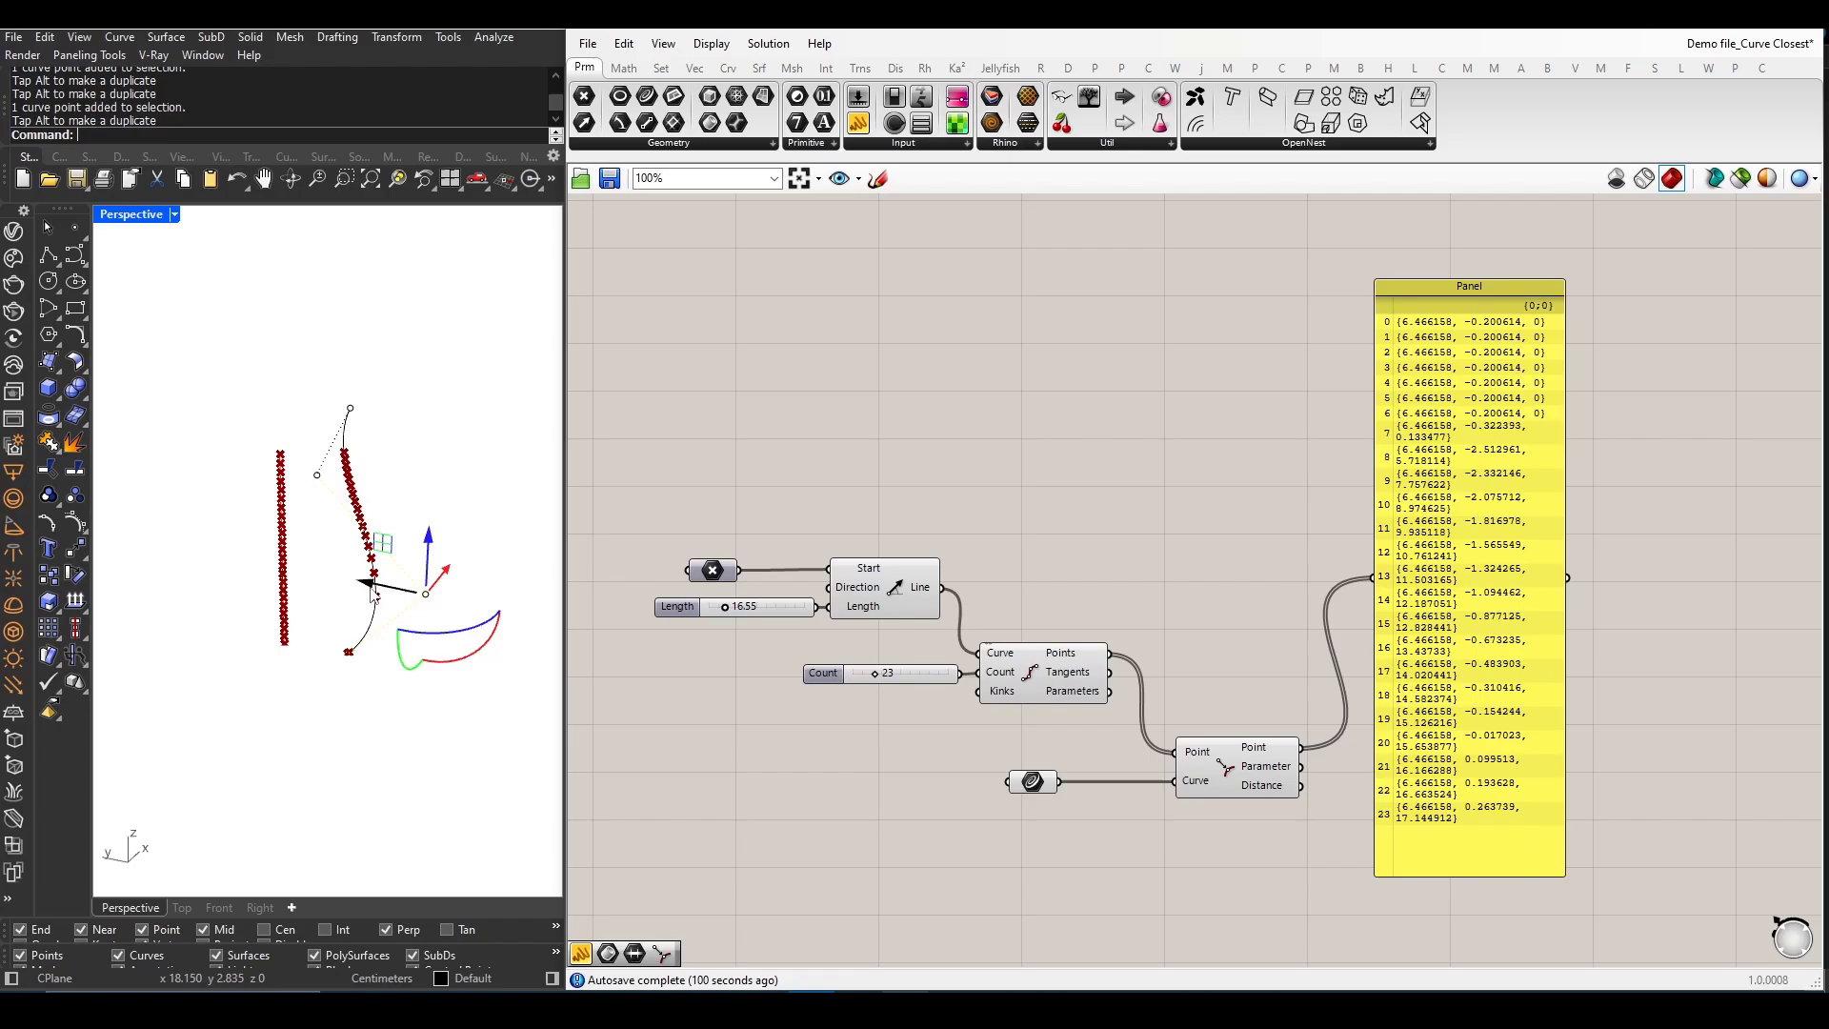
scroll(365, 636, "up", 1)
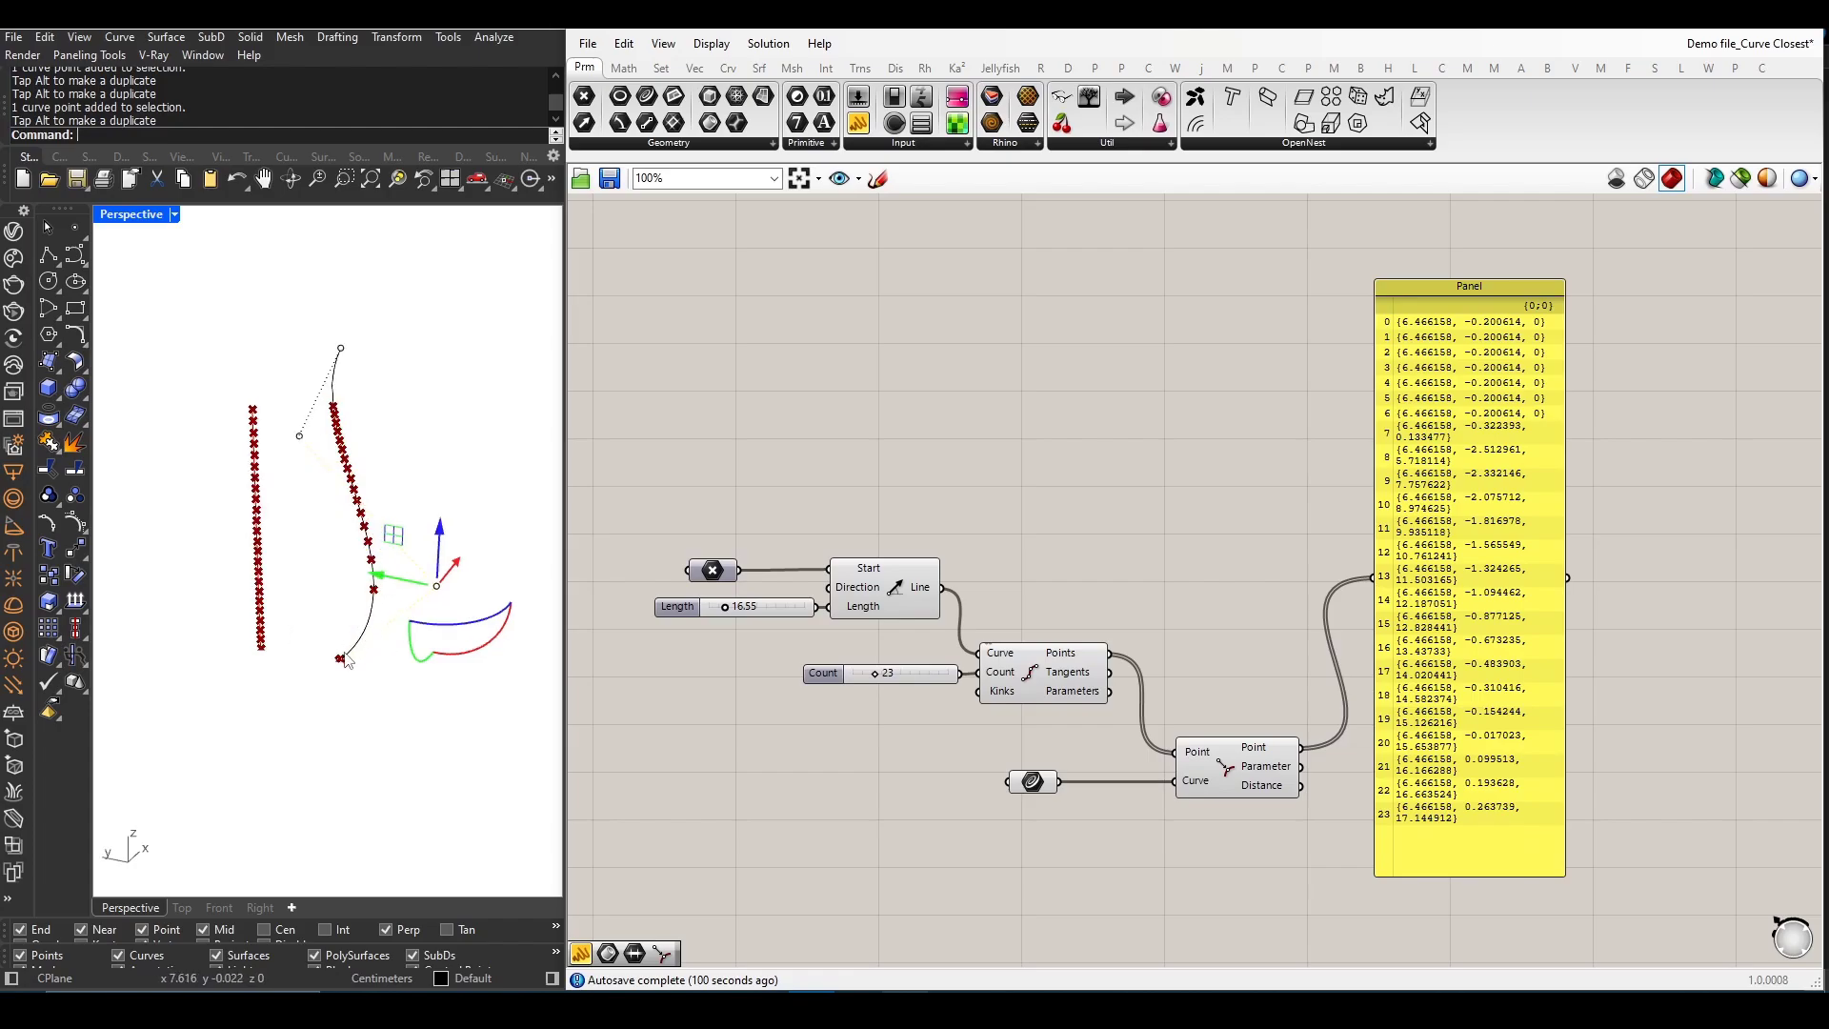
left_click(339, 660)
scroll(344, 664, "up", 1)
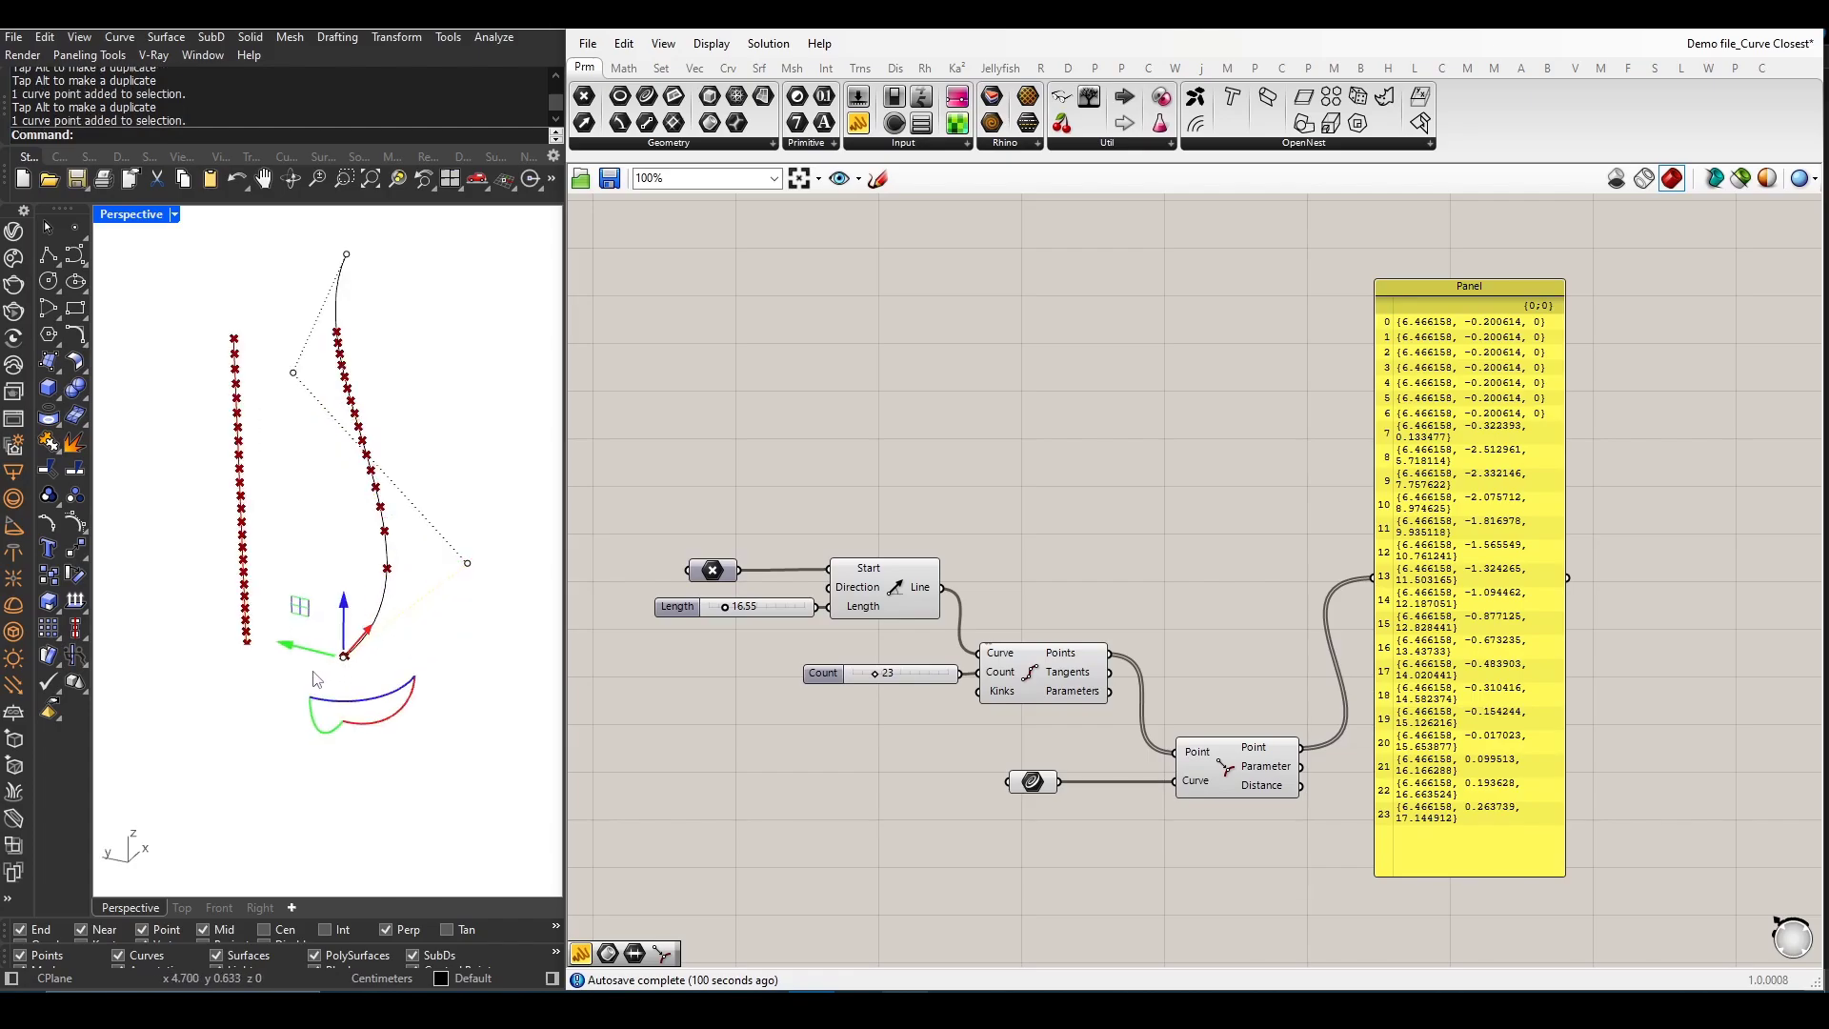
scroll(342, 661, "up", 1)
left_click_drag(290, 648, 257, 637)
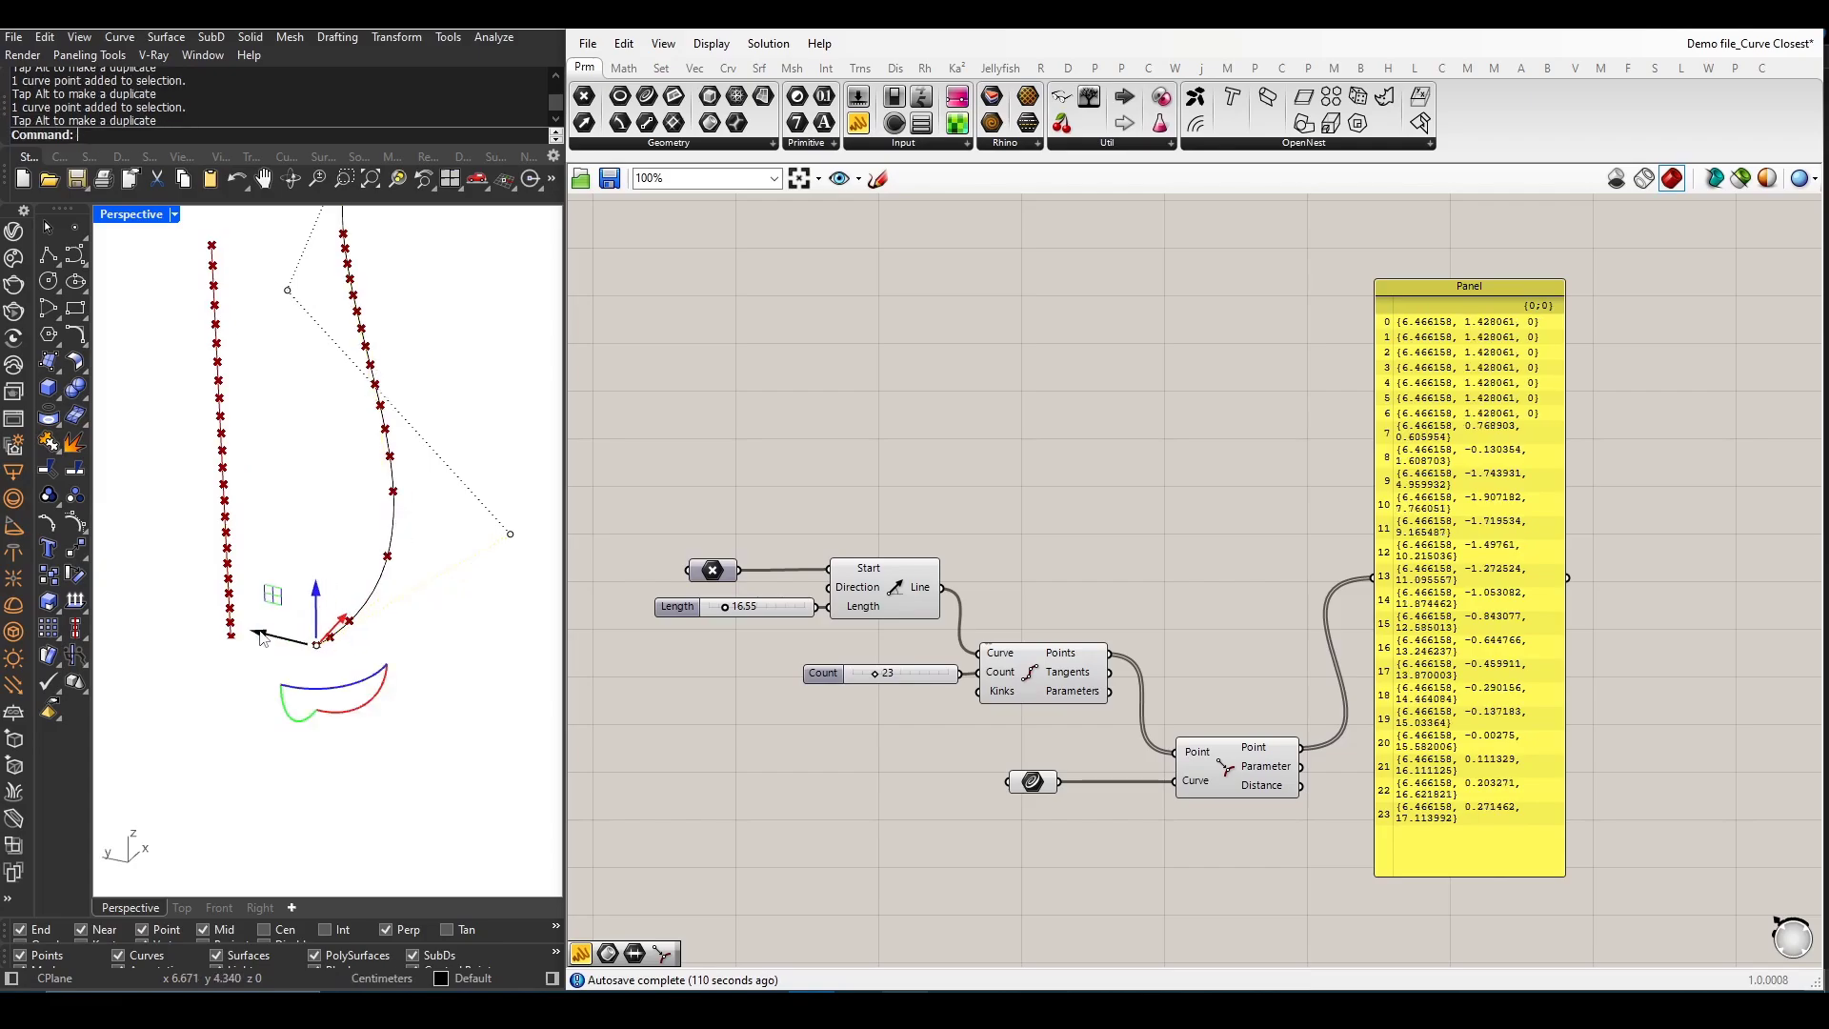
scroll(360, 635, "down", 1)
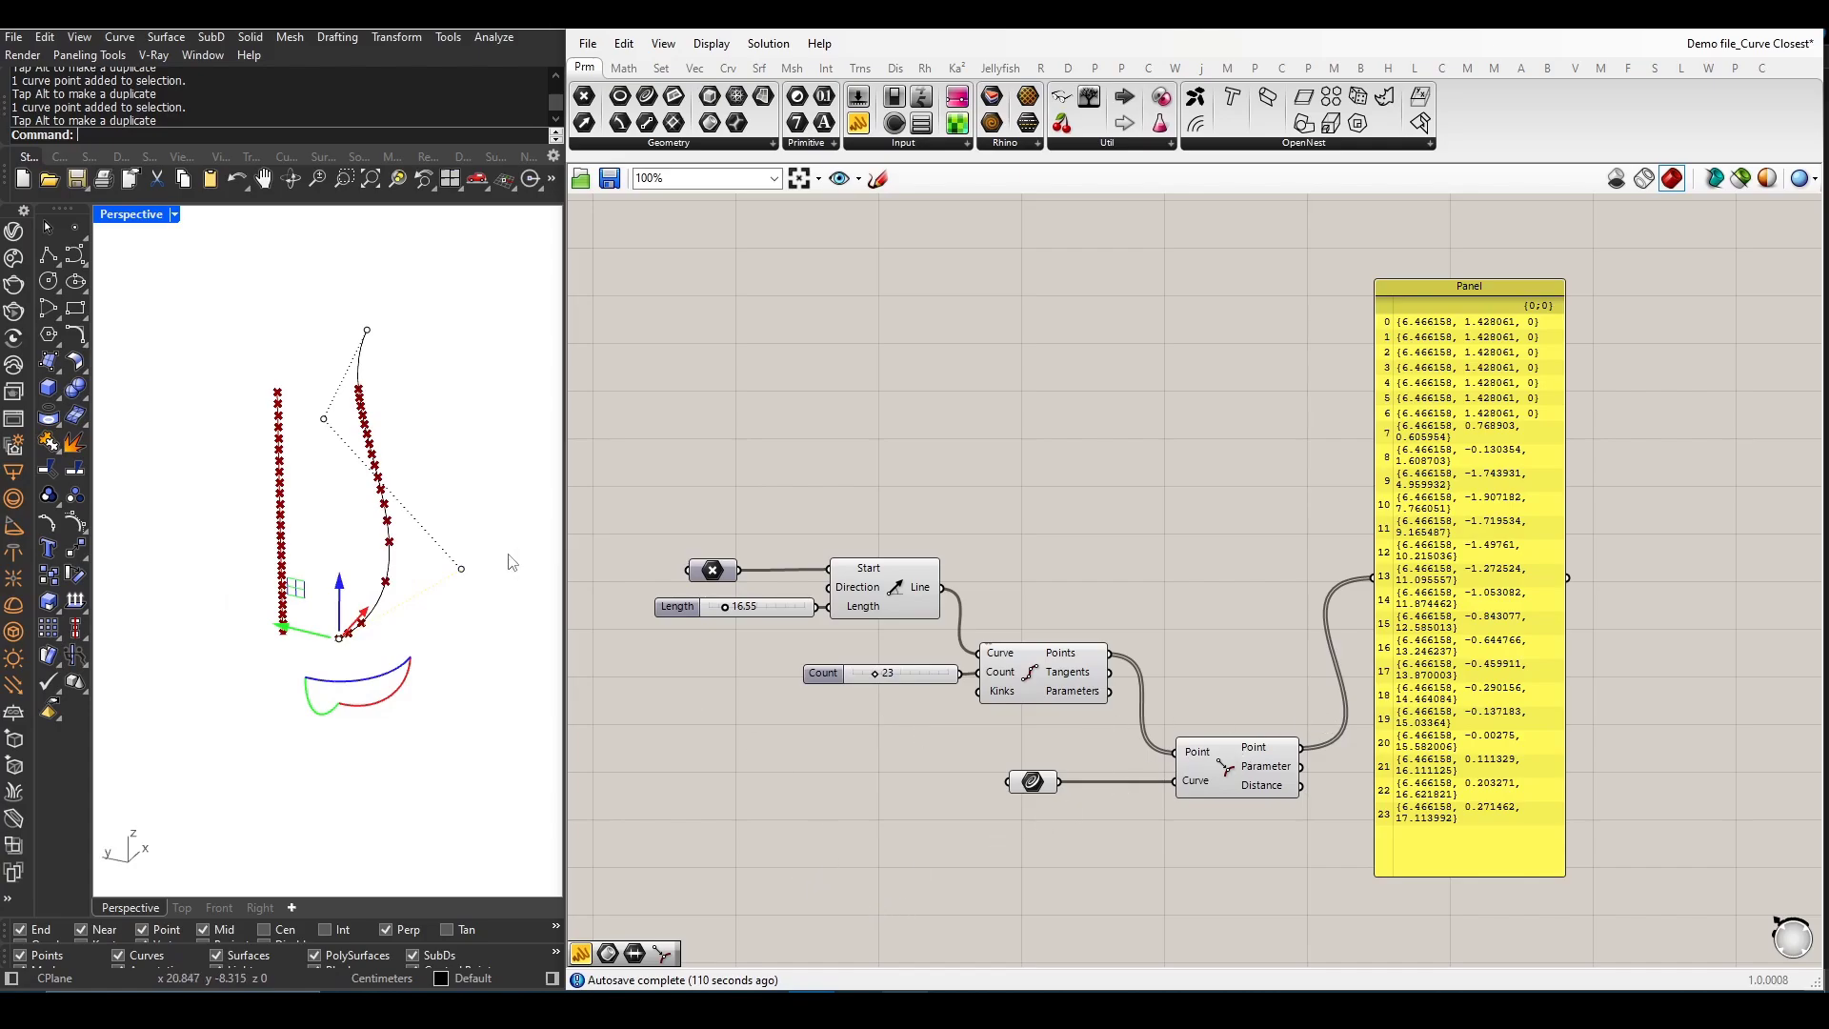
- Nudge the top and middle control points to finish the sweeping arc
left_click(366, 331)
left_click_drag(367, 297, 364, 305)
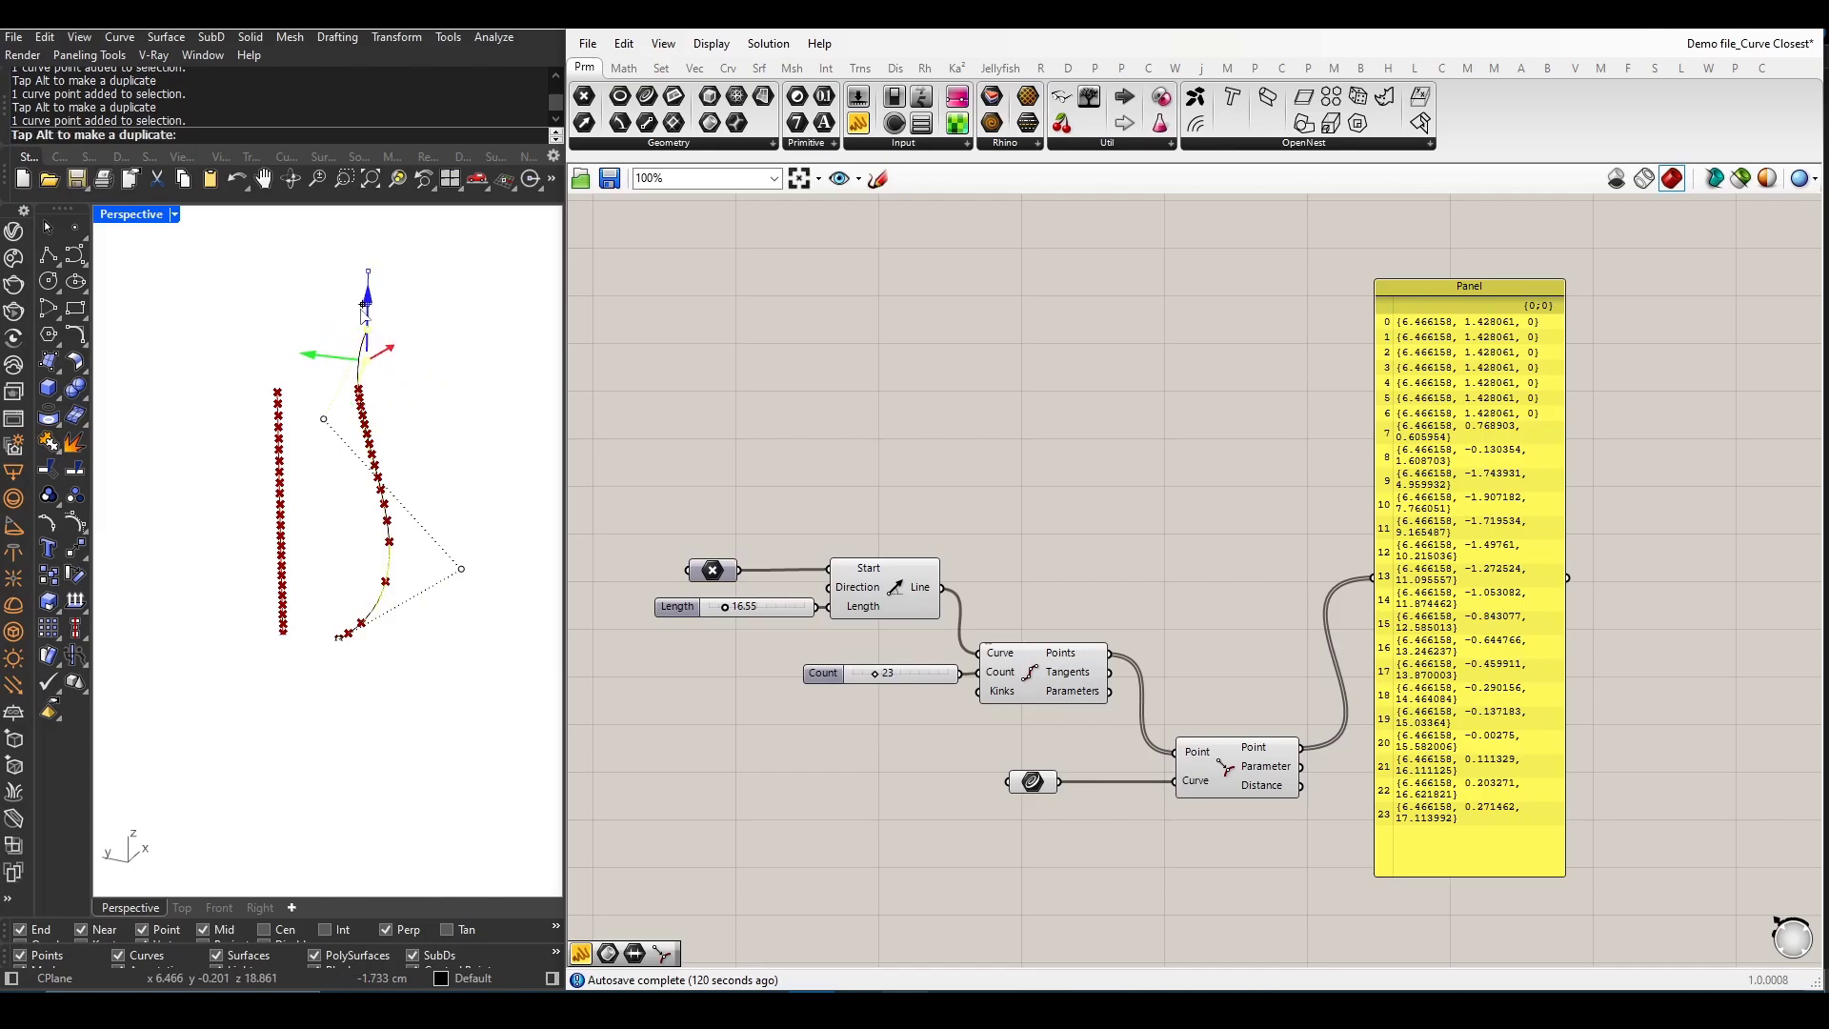
scroll(302, 434, "up", 1)
scroll(302, 433, "up", 1)
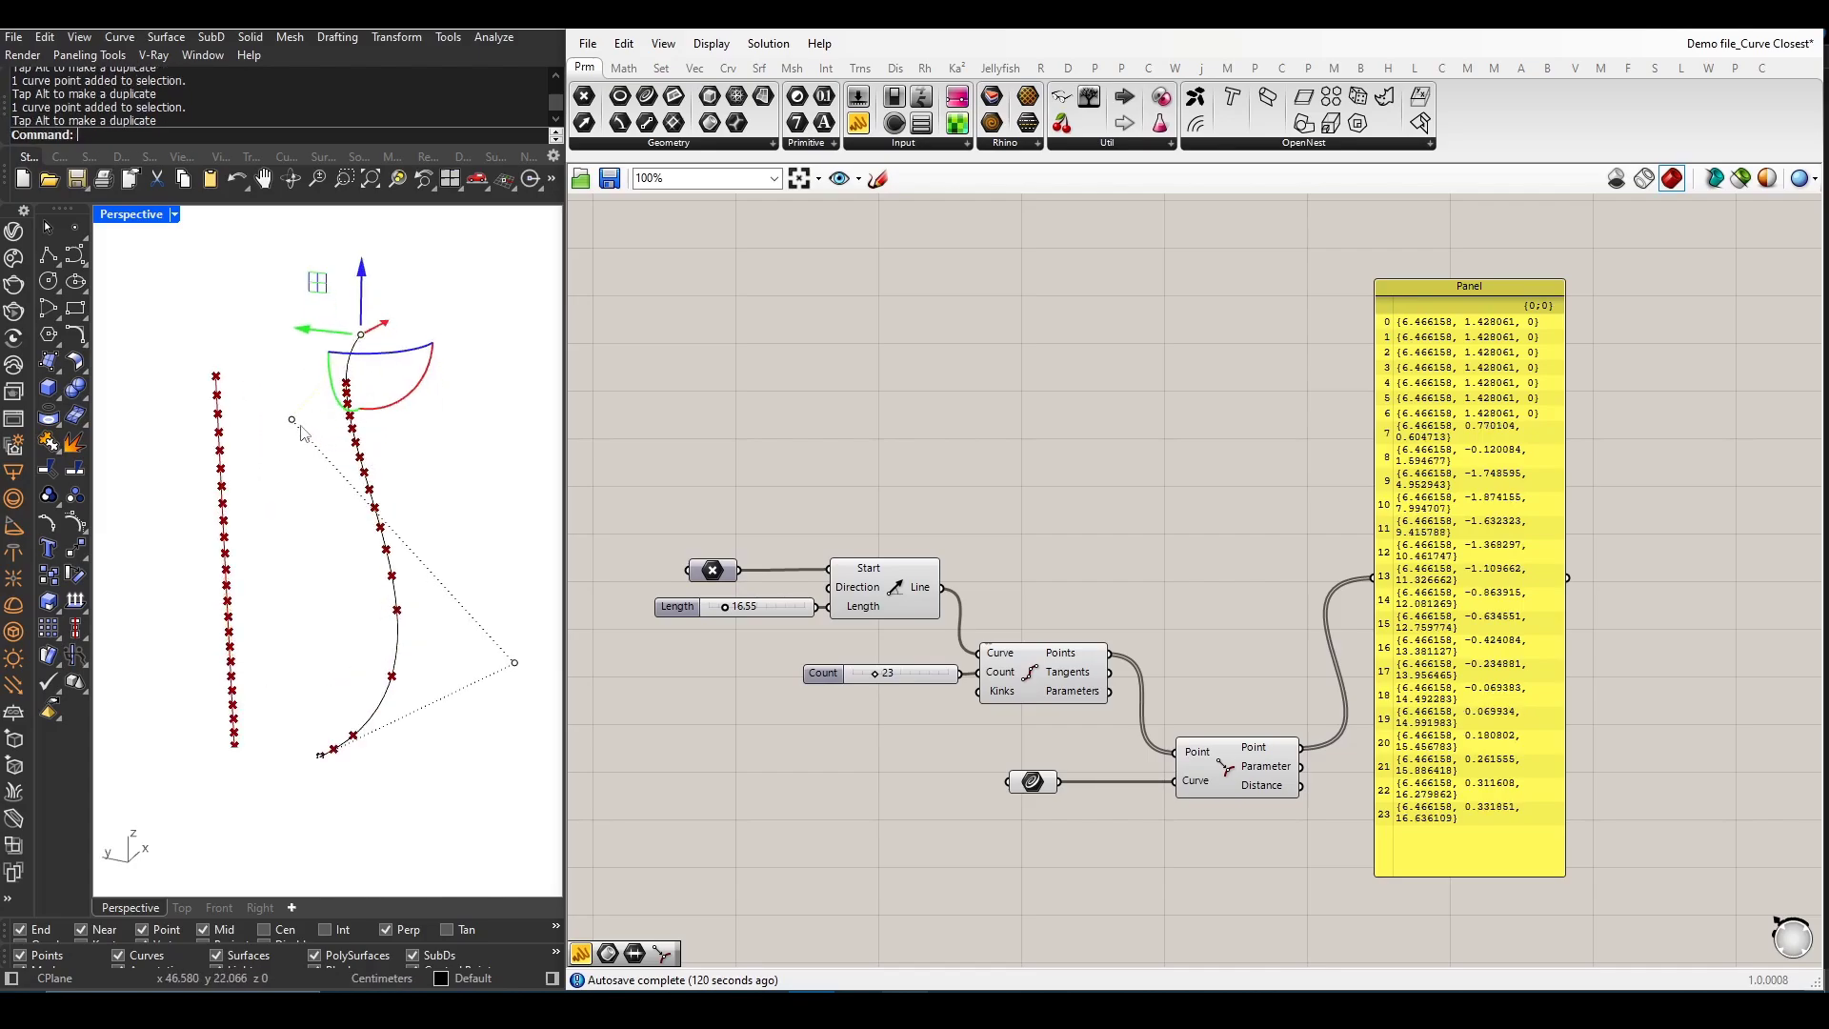
left_click(293, 422)
mouse_move(259, 415)
left_mouse_down()
mouse_move(236, 418)
mouse_move(251, 425)
left_mouse_up()
right_click_drag(252, 424, 471, 563)
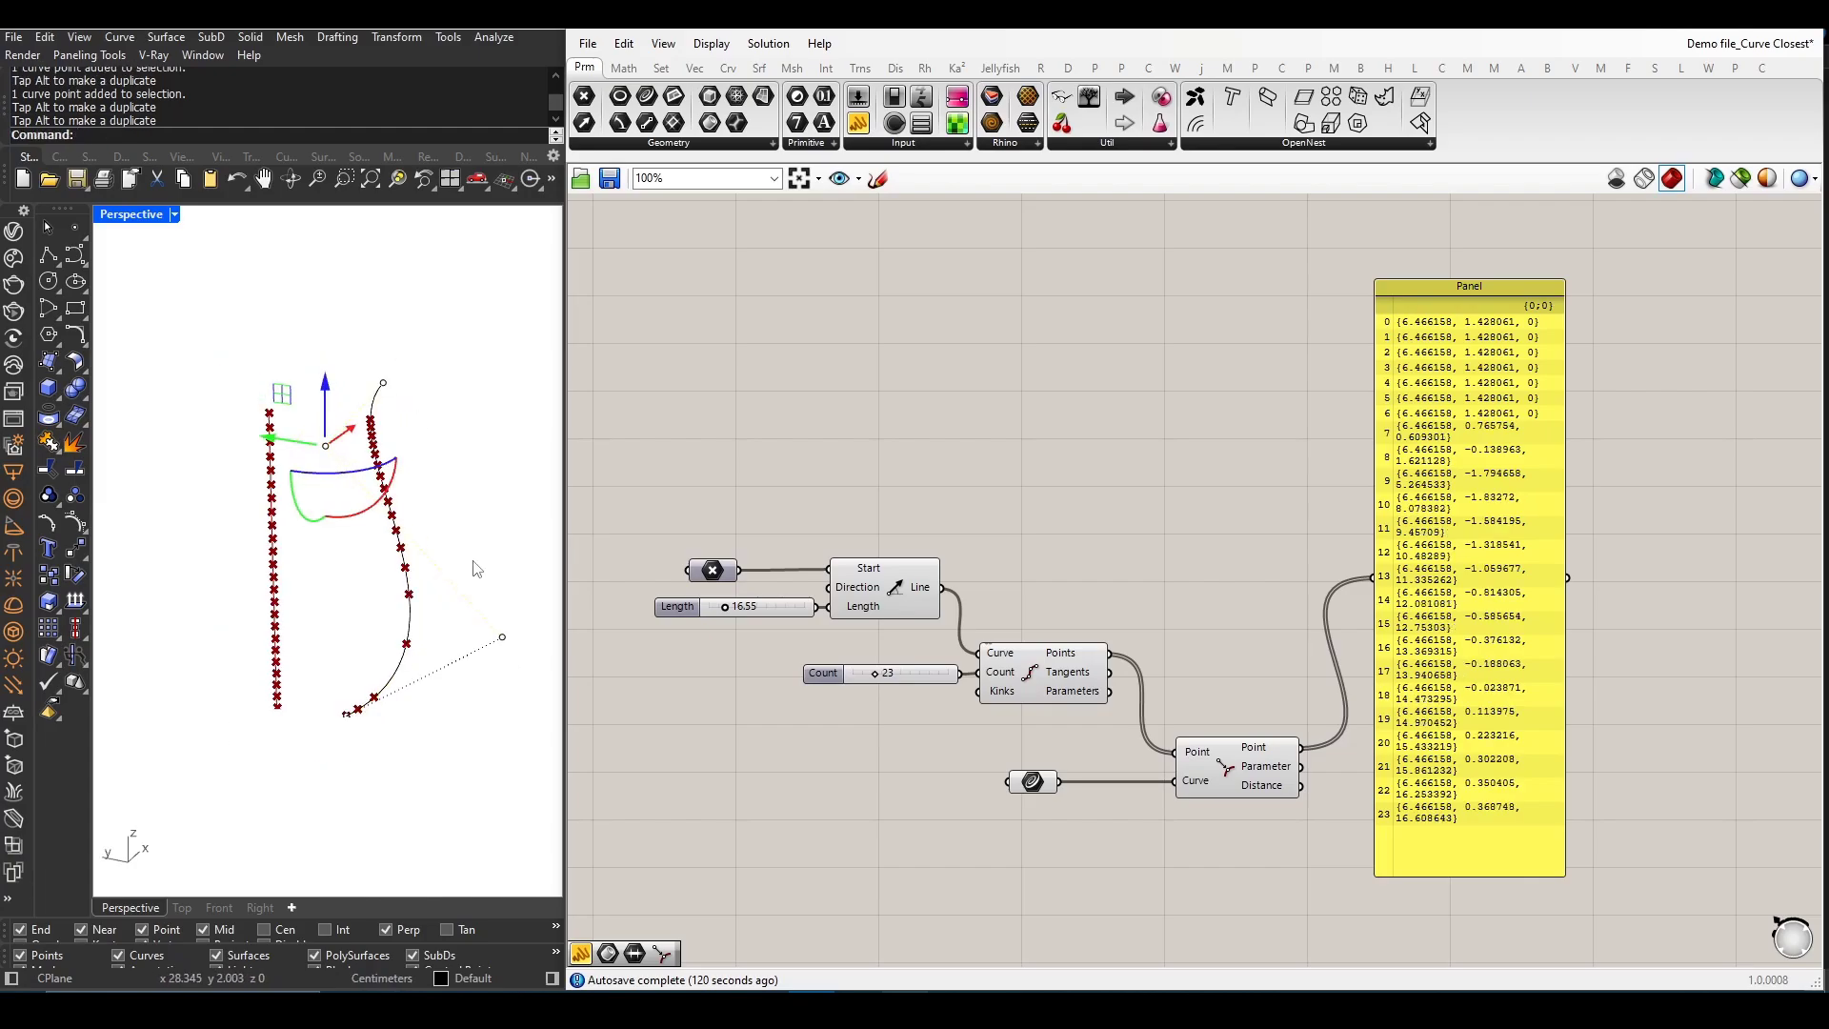
right_click_drag(400, 688, 369, 682)
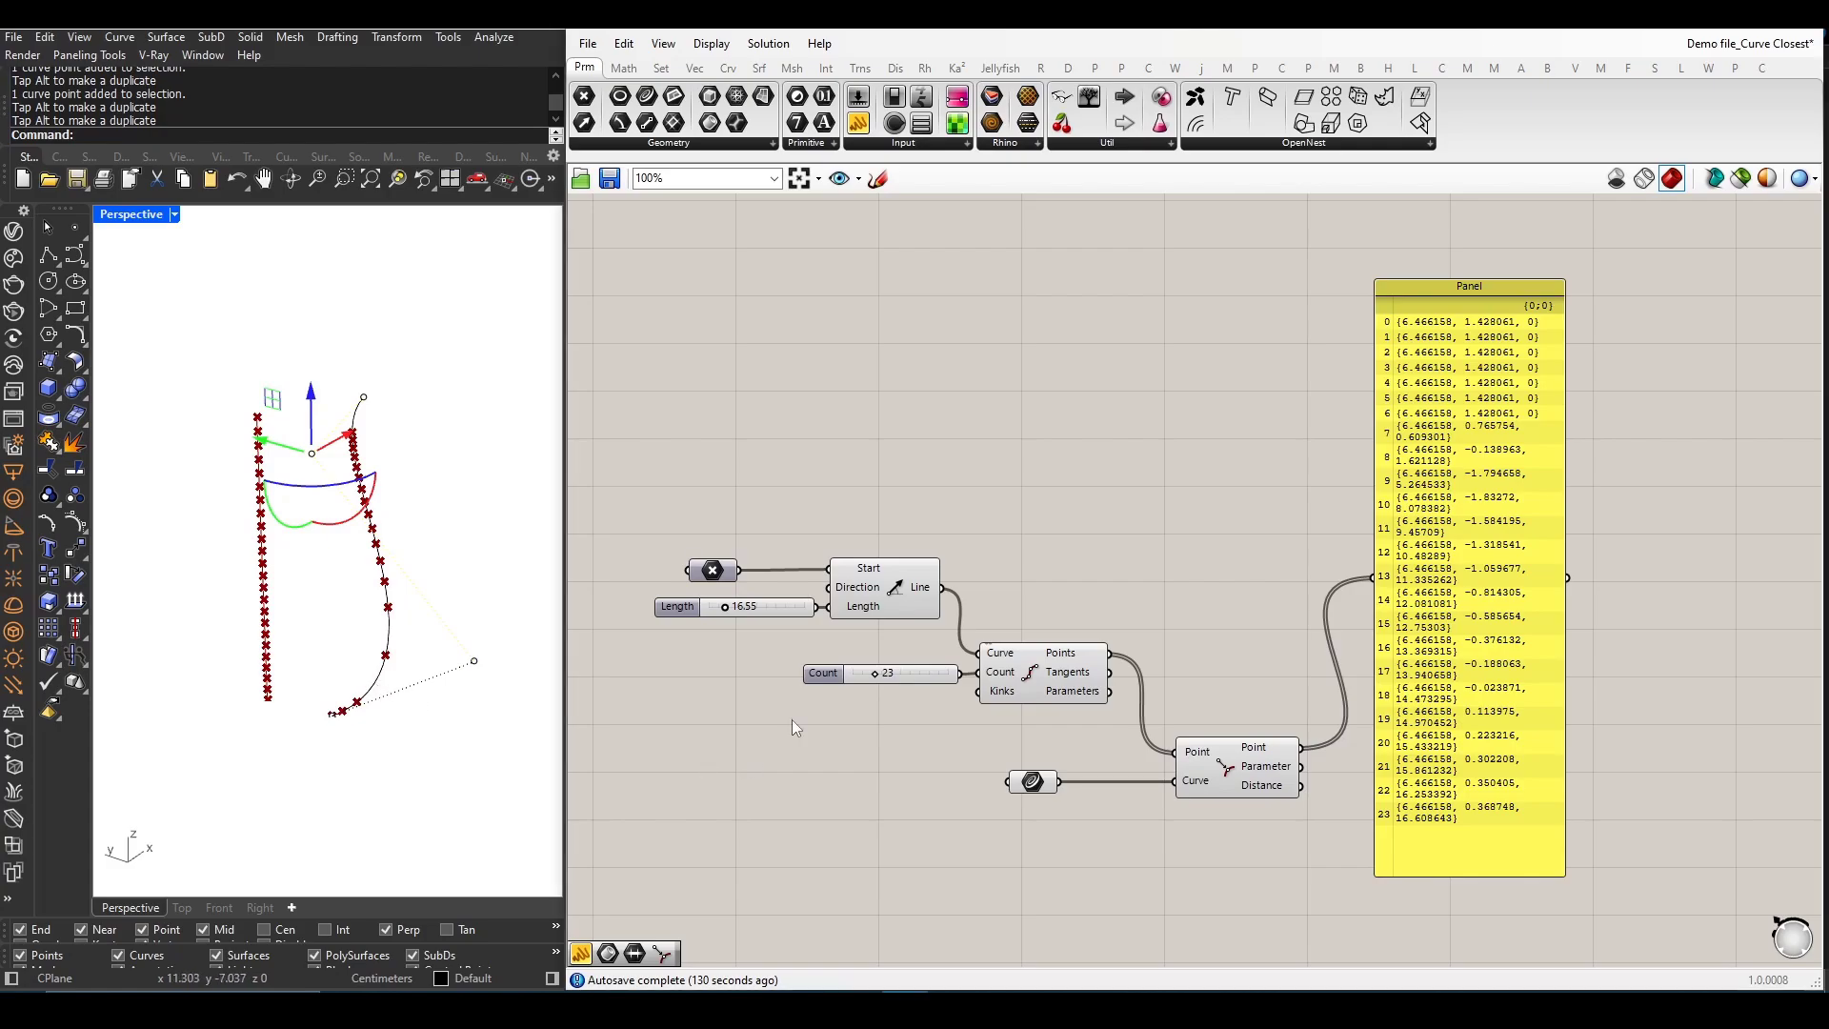
- Delete the Panel from the definition
right_click_drag(795, 726, 597, 720)
left_click(1215, 815)
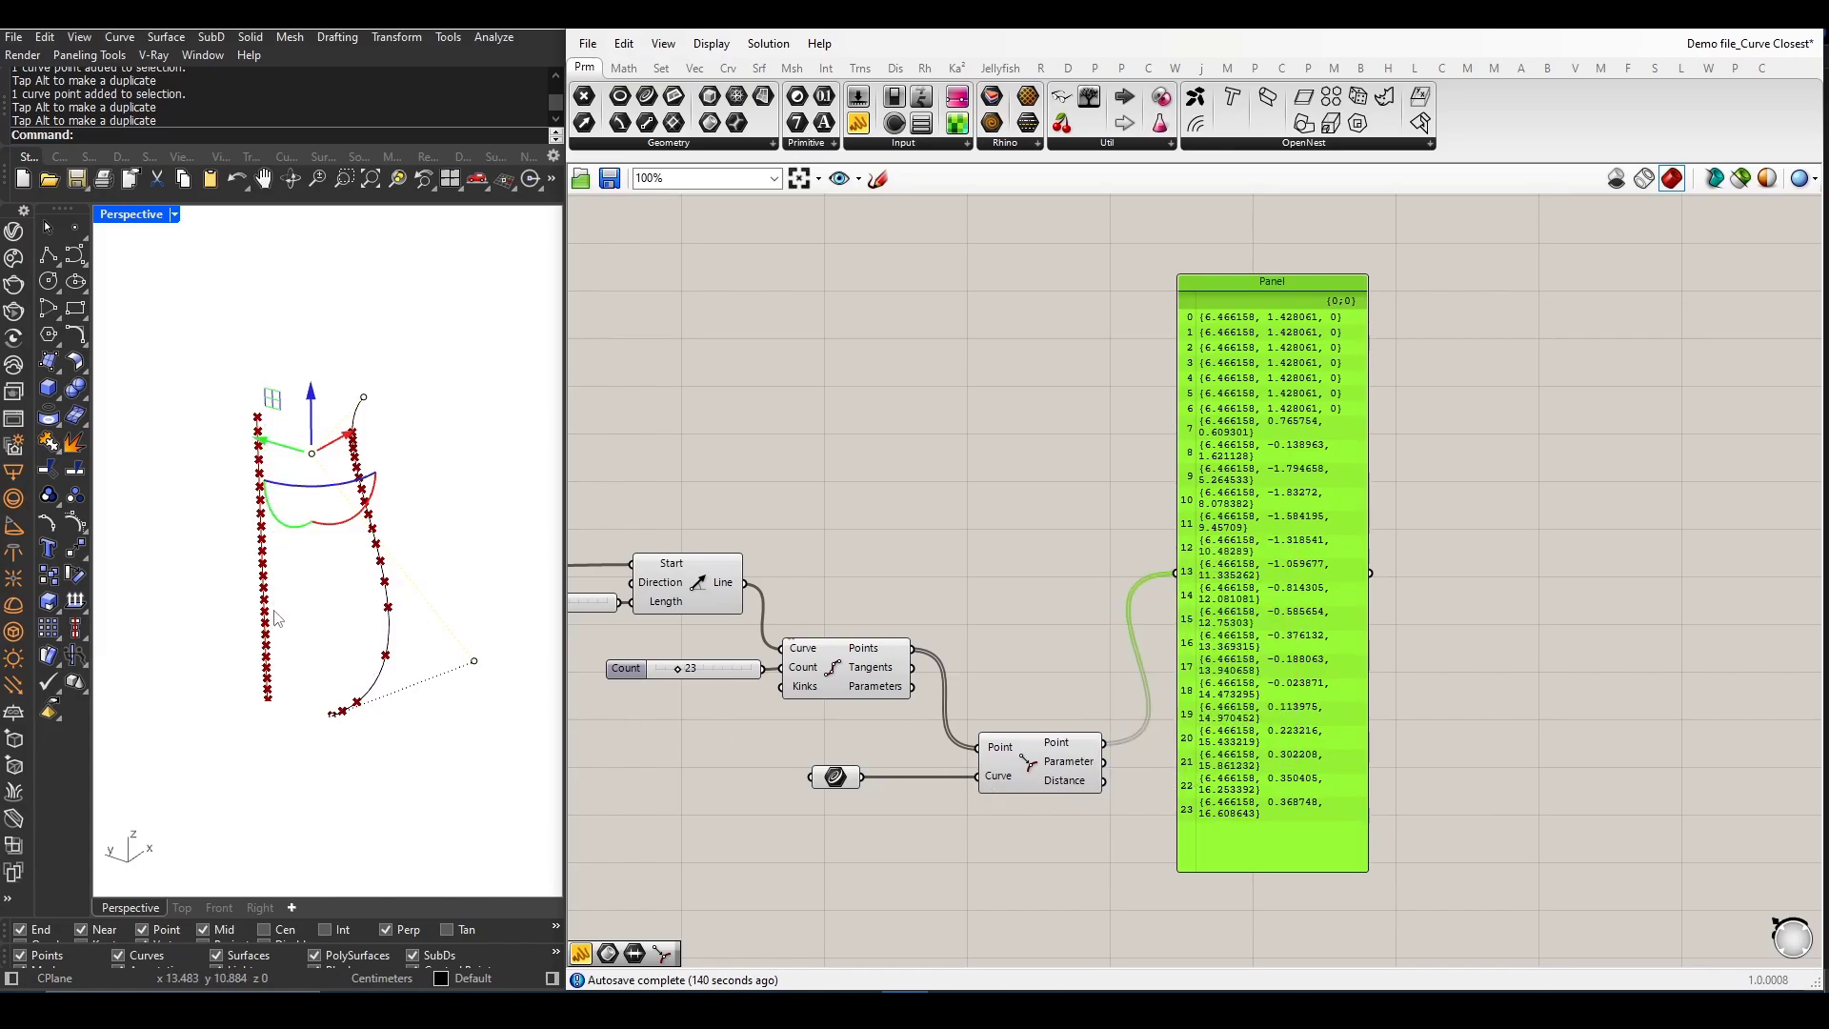
key("Delete")
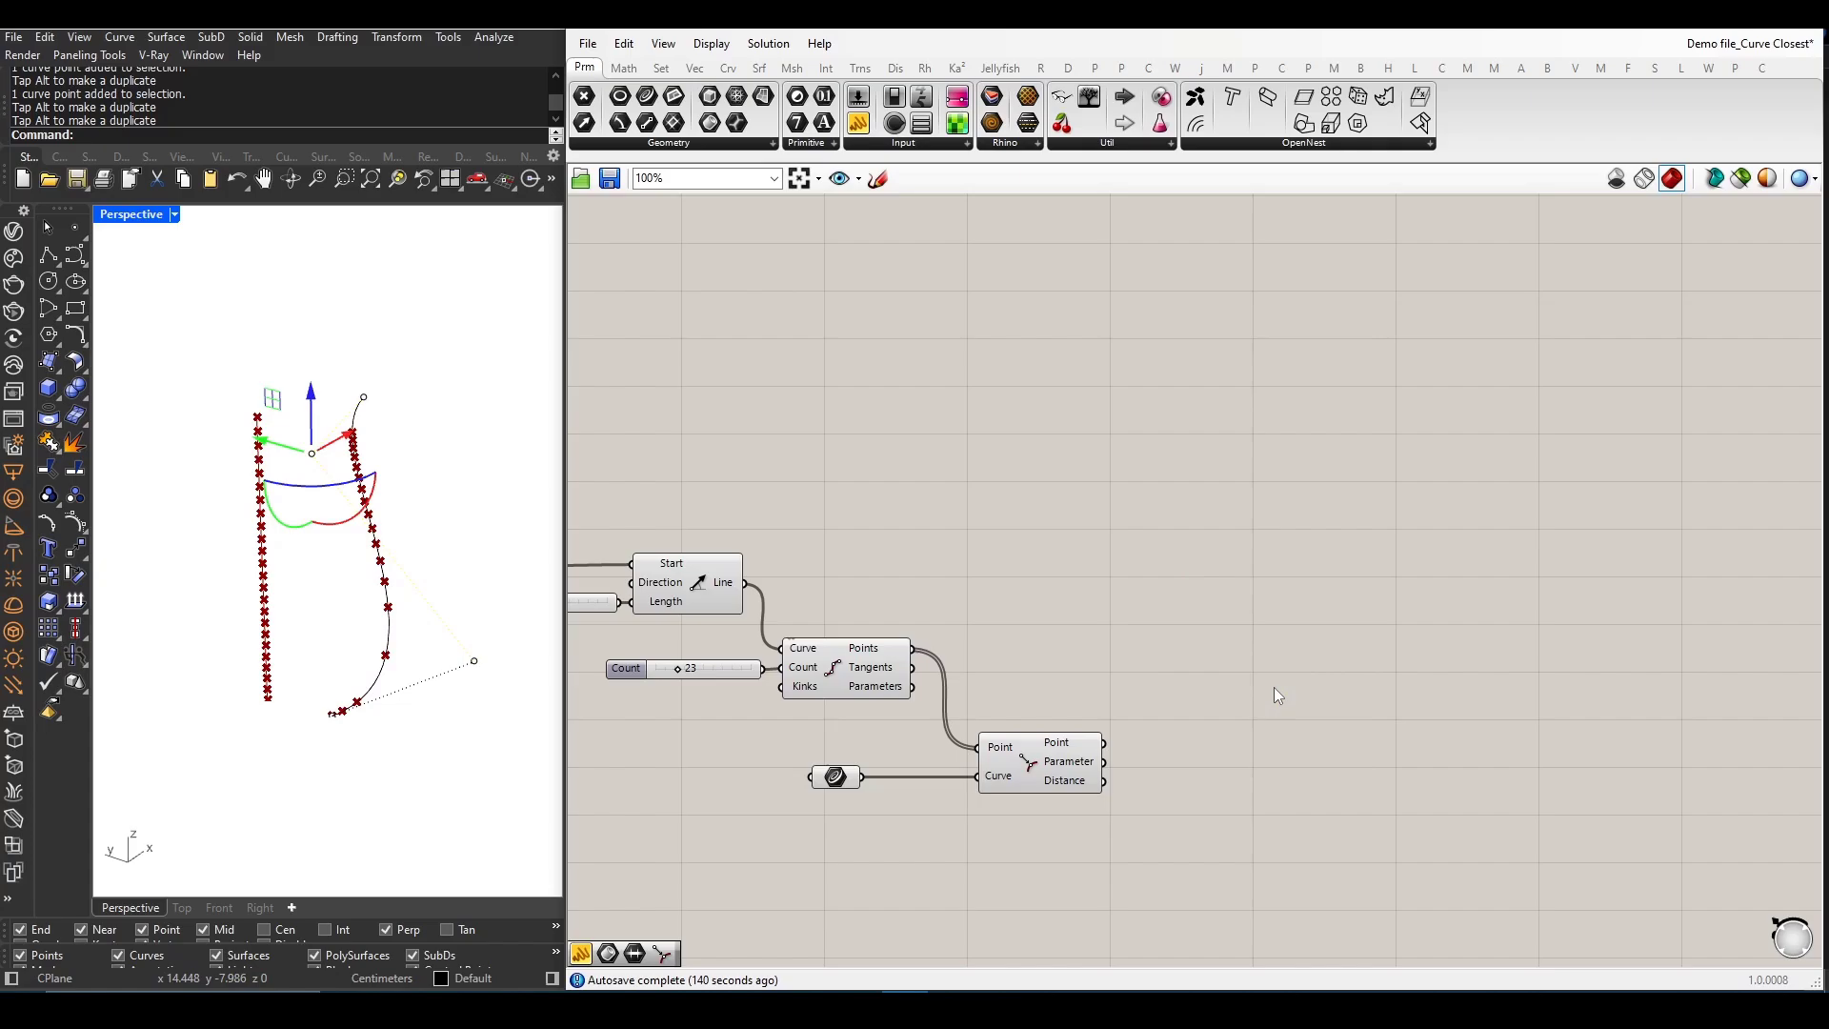
scroll(981, 789, "down", 2)
scroll(977, 797, "down", 2)
scroll(1363, 413, "up", 1)
scroll(1362, 414, "up", 1)
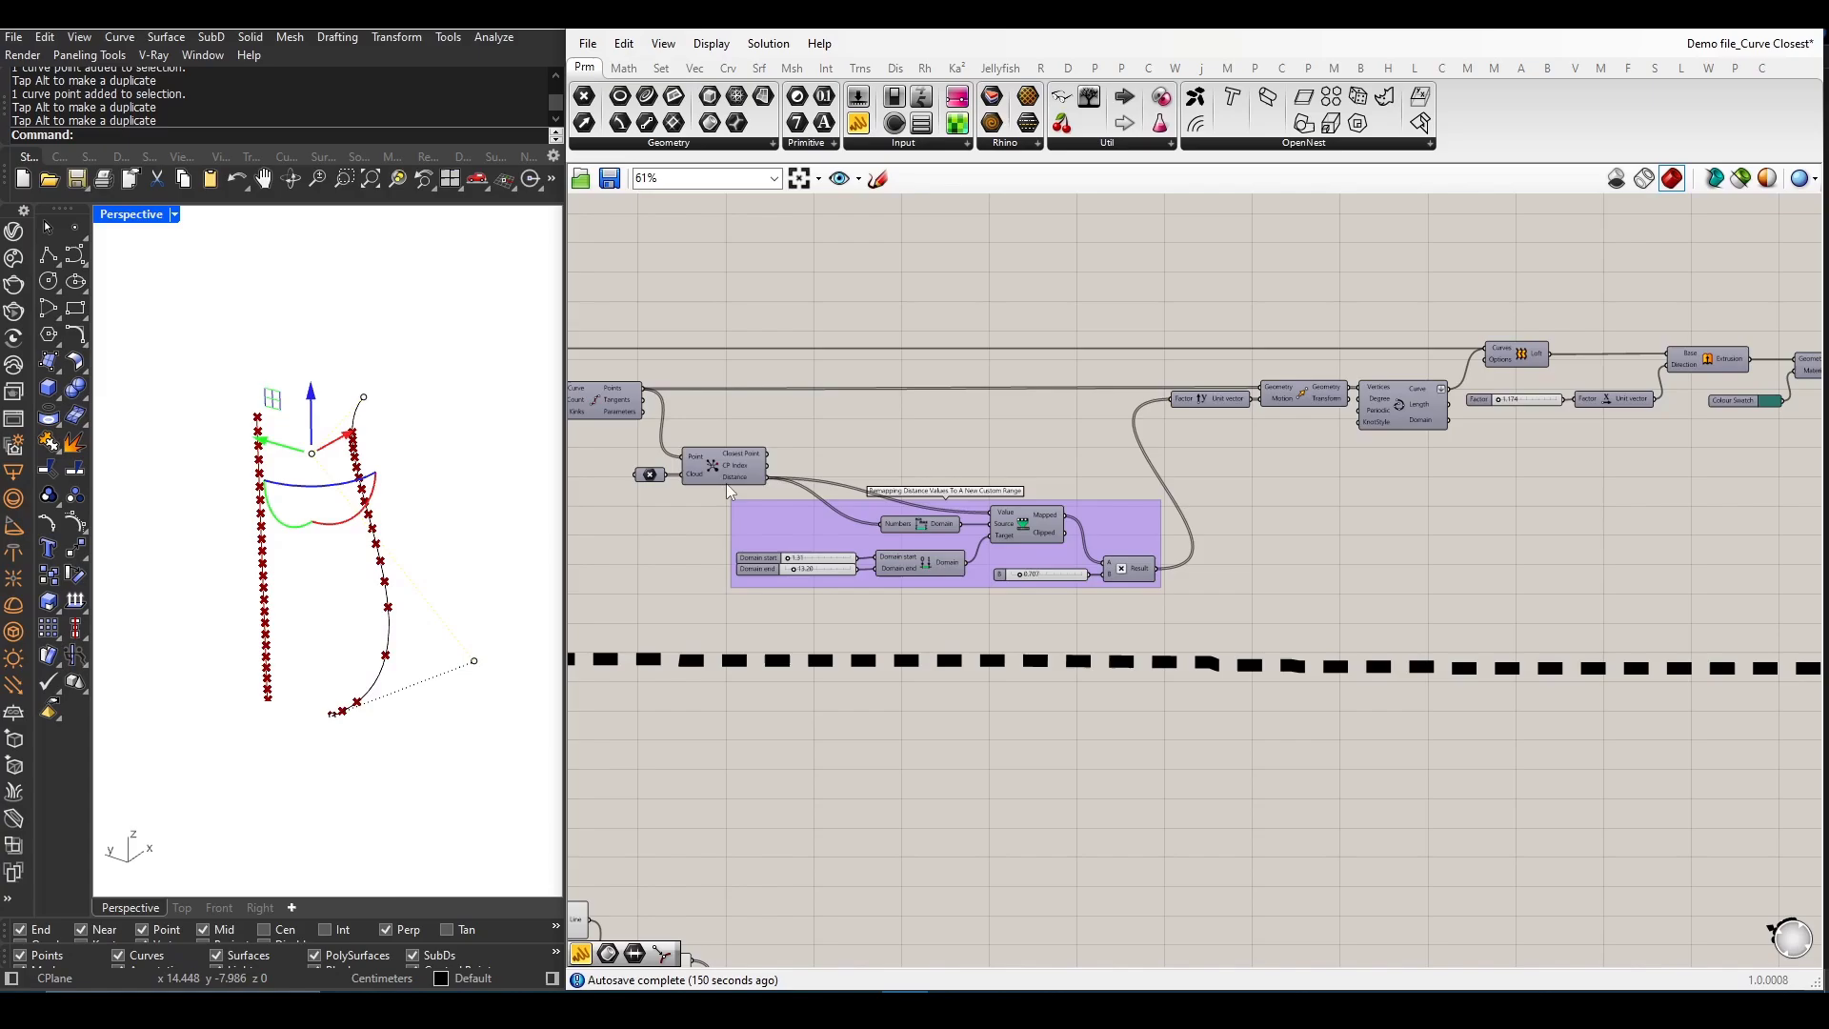
scroll(984, 571, "down", 1)
- Copy the remap group with the move, interpolate and loft components below the divider
right_click_drag(724, 544, 988, 559)
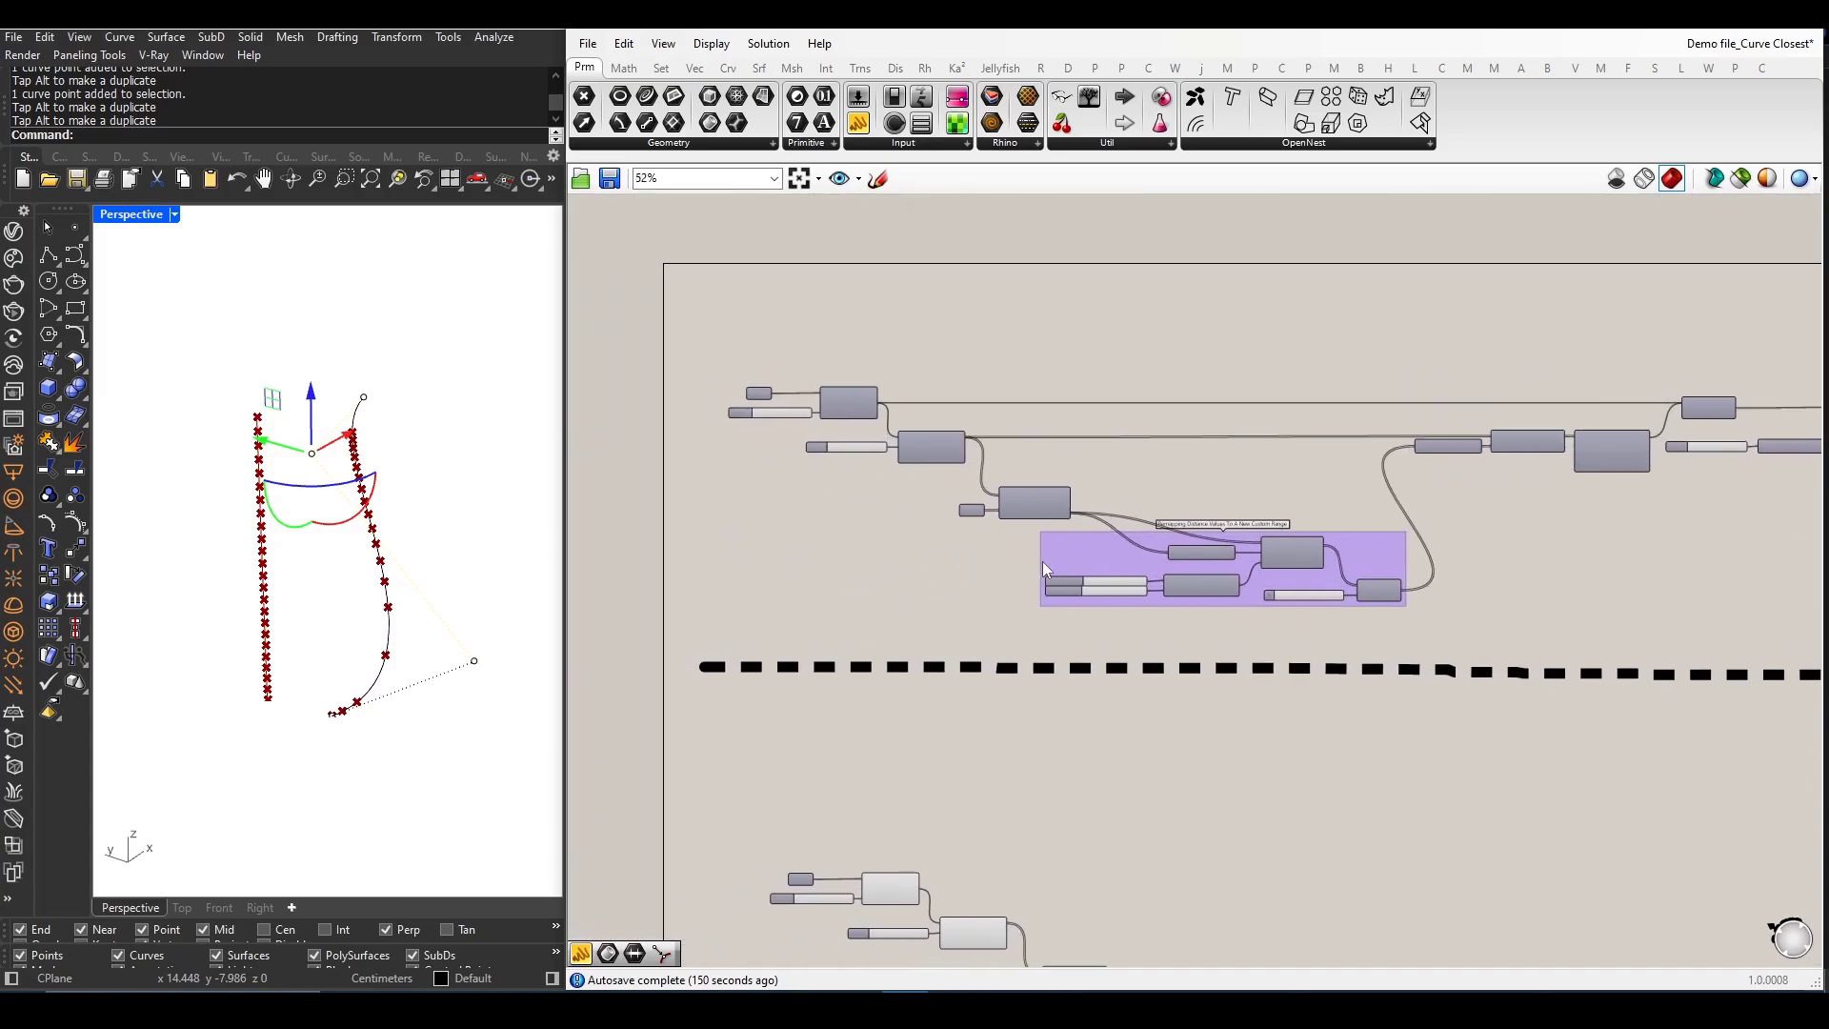
scroll(1086, 561, "down", 2)
scroll(1628, 550, "up", 3)
scroll(1625, 546, "down", 1)
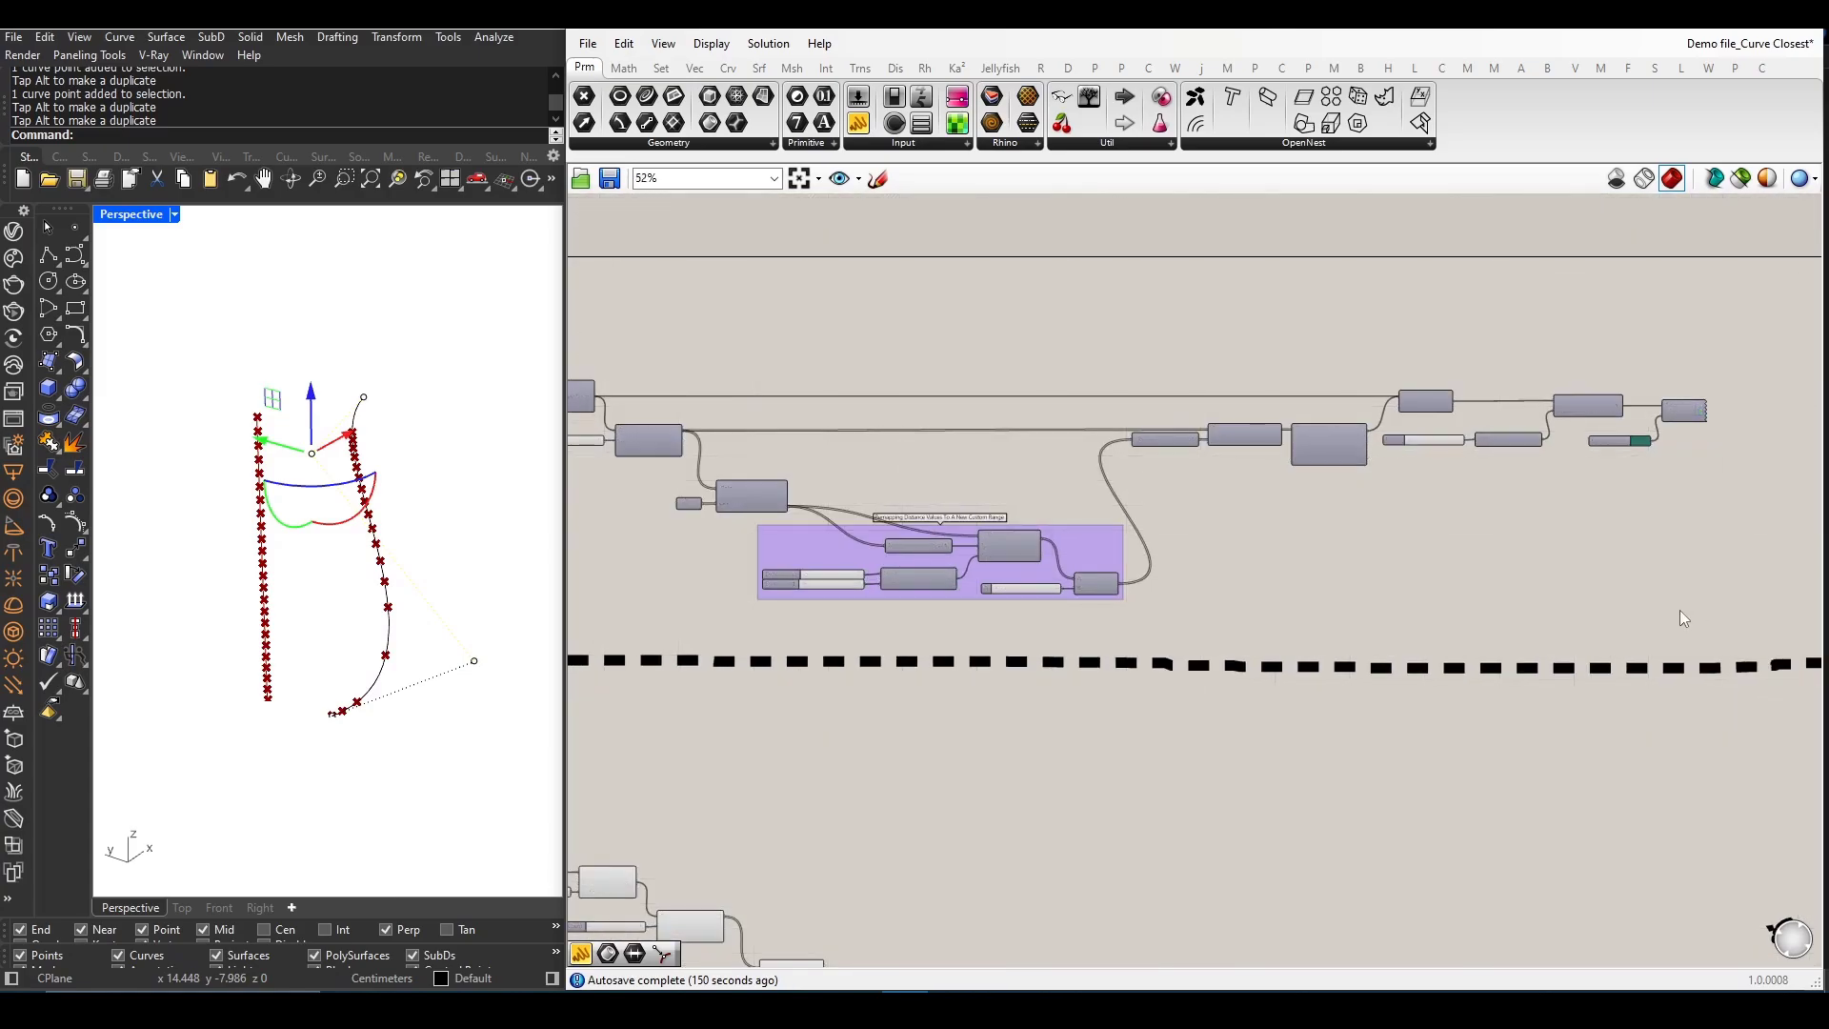
left_click_drag(1732, 627, 895, 337)
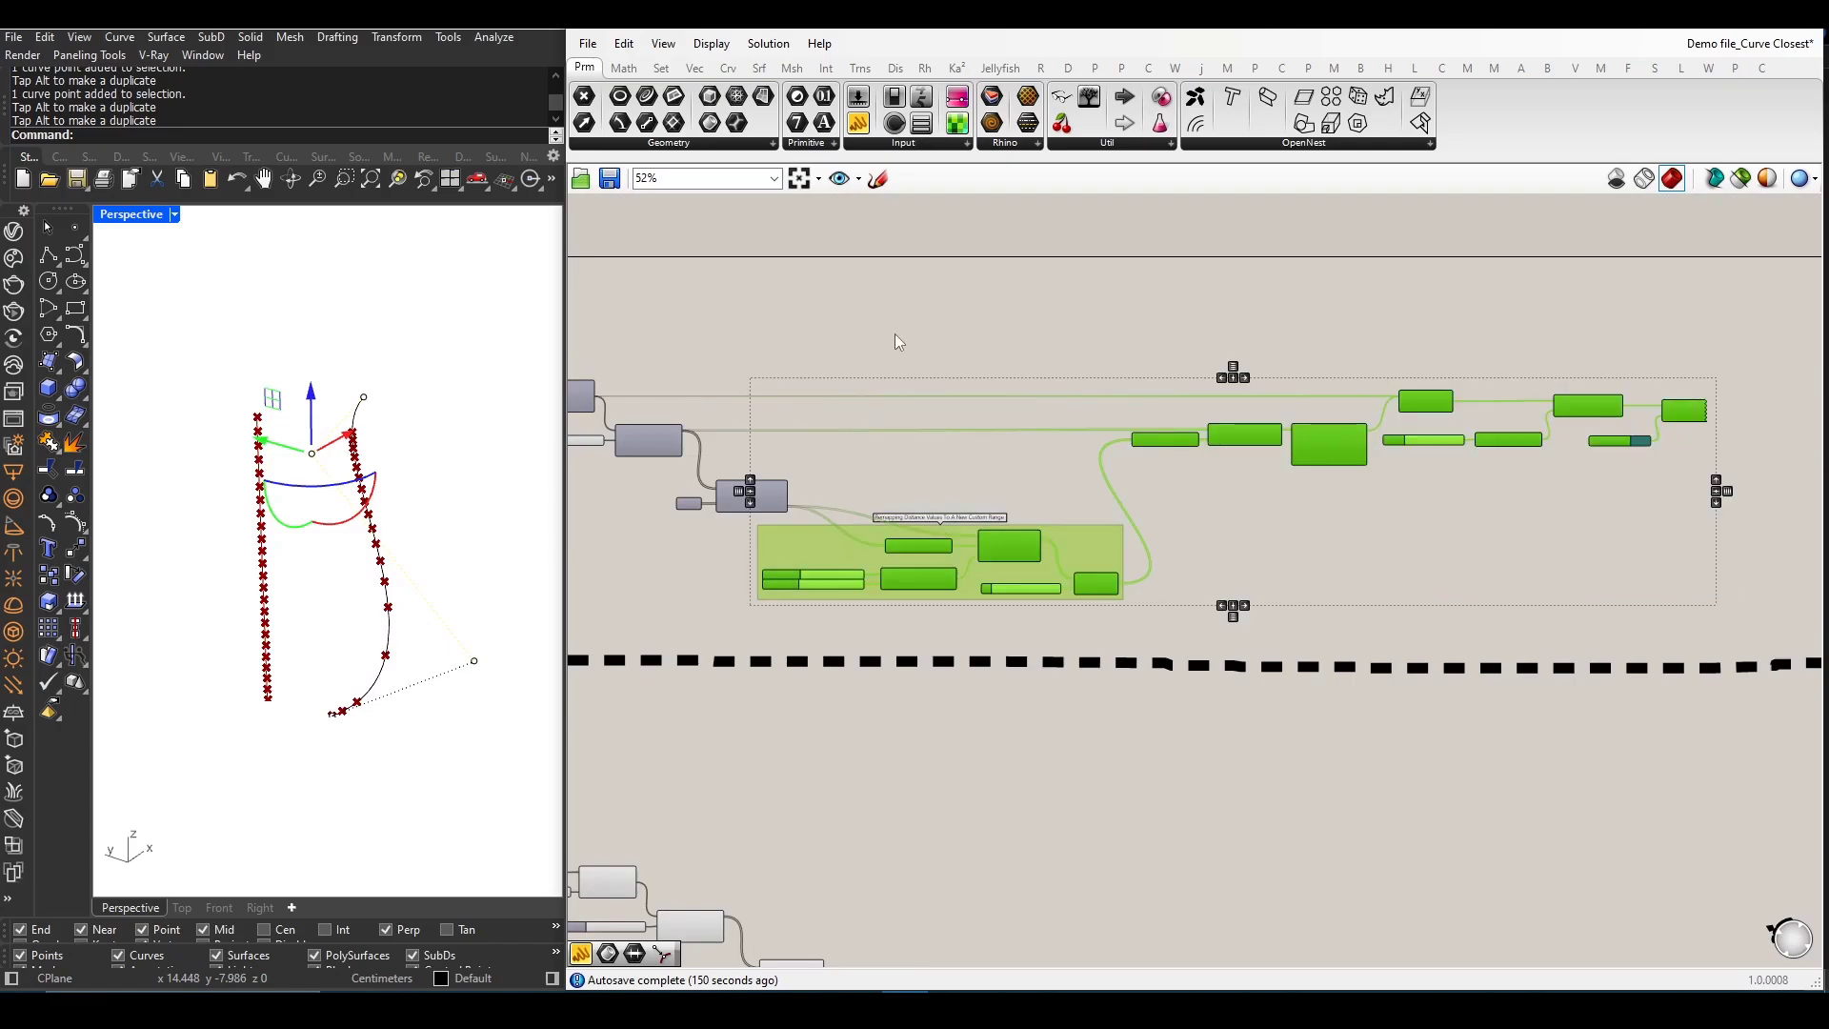
left_click_drag(1292, 457, 1143, 735)
scroll(1116, 473, "down", 2)
scroll(1059, 787, "up", 2)
scroll(885, 740, "up", 2)
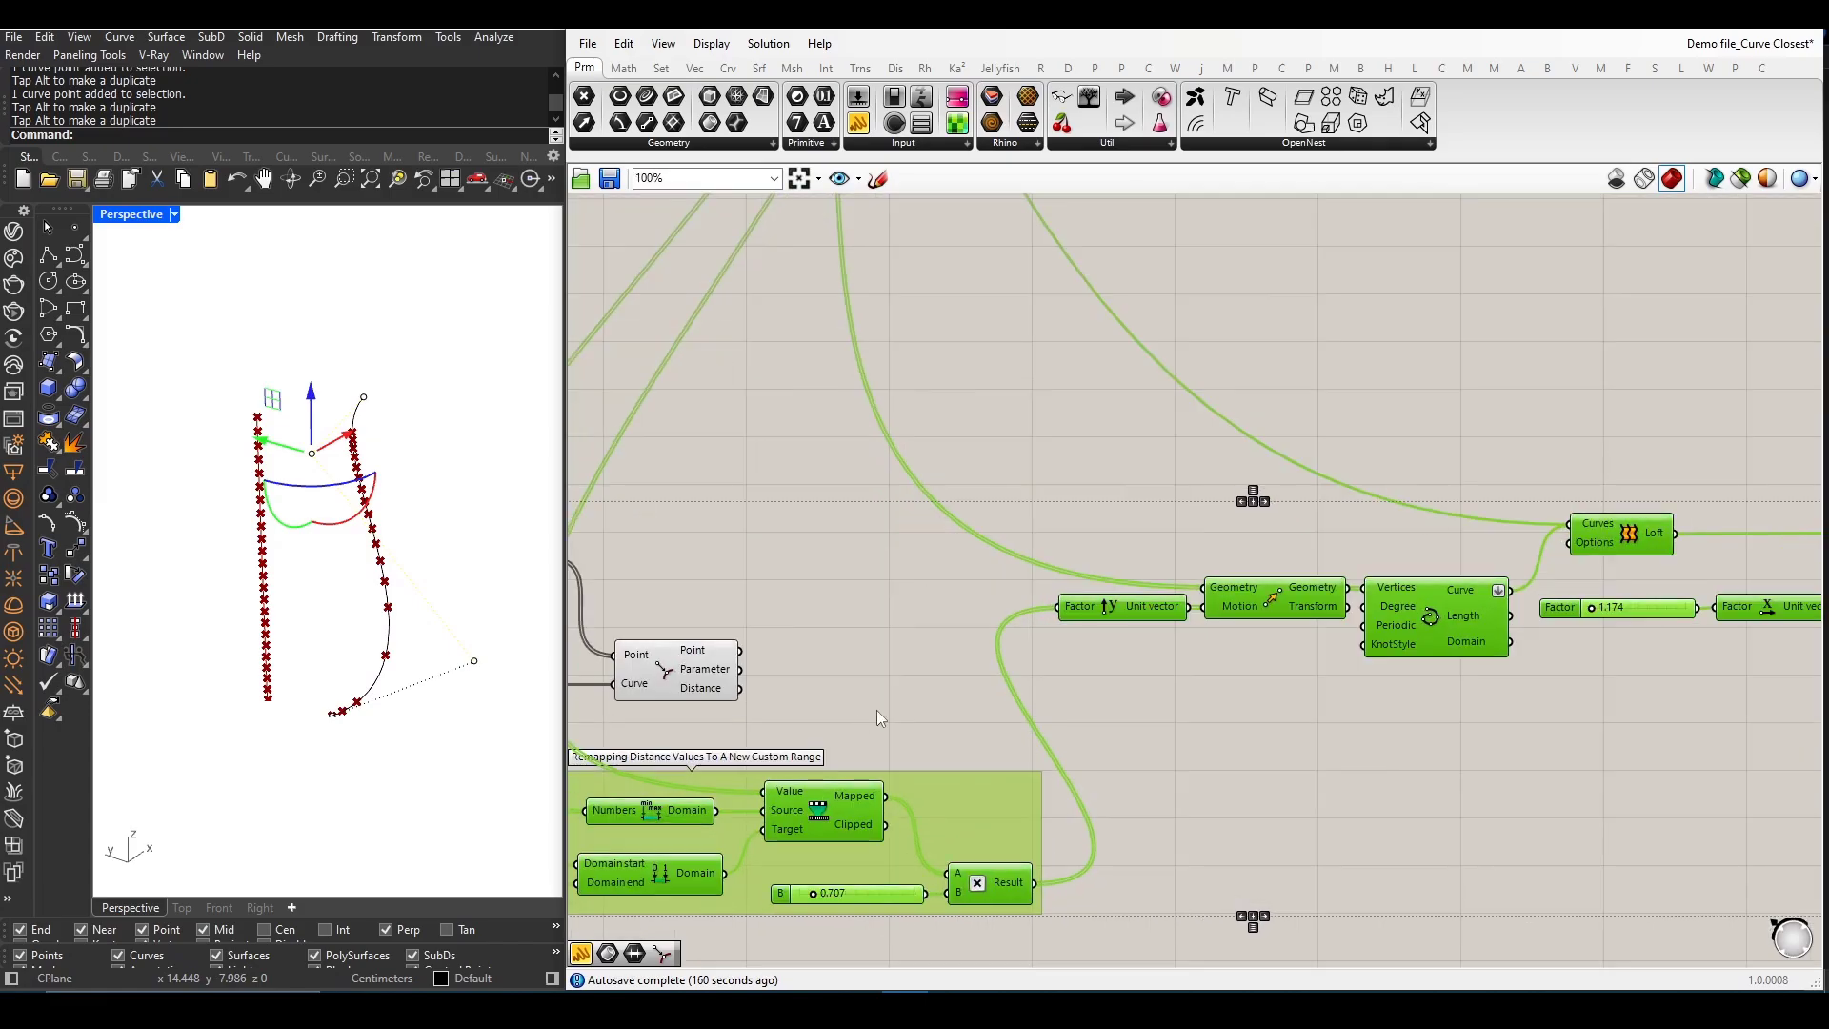
- Place the copies, then wire closest-point distances into Remap Value and Bounds Numbers
left_click_drag(945, 761, 1308, 752)
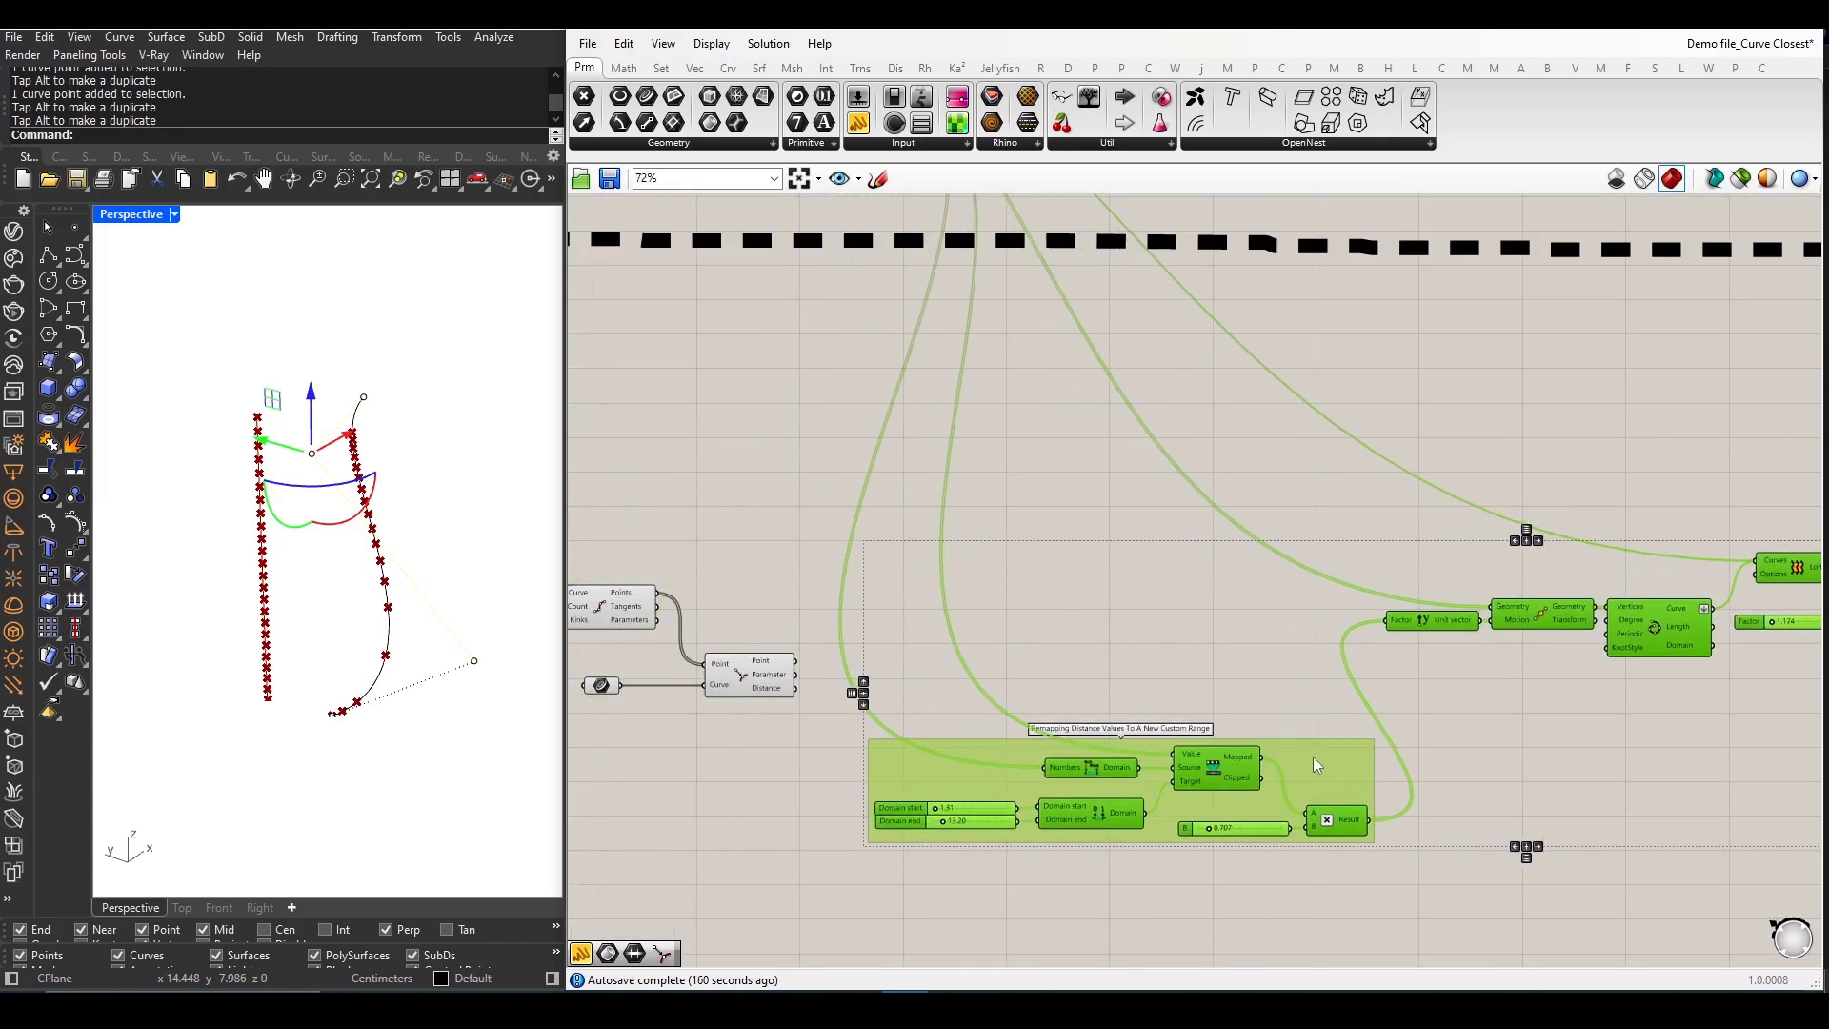
left_click(1155, 654)
scroll(922, 765, "up", 2)
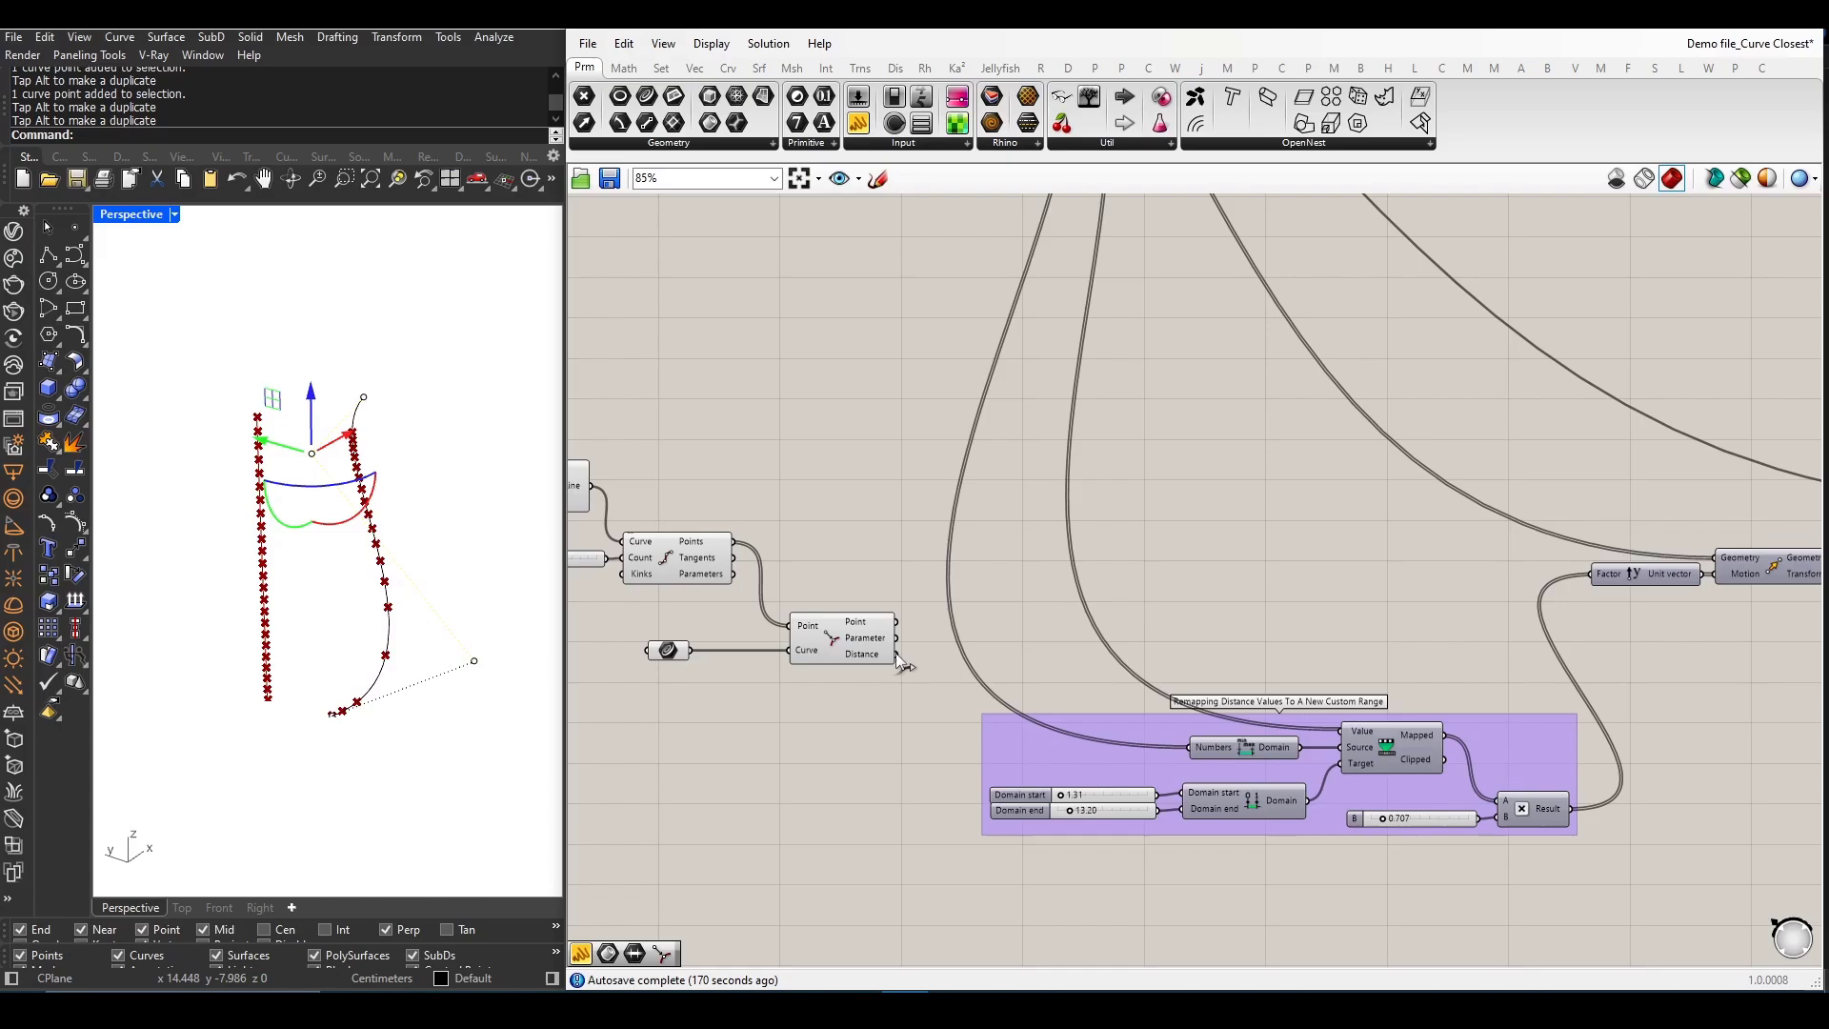
left_click_drag(897, 654, 1343, 733)
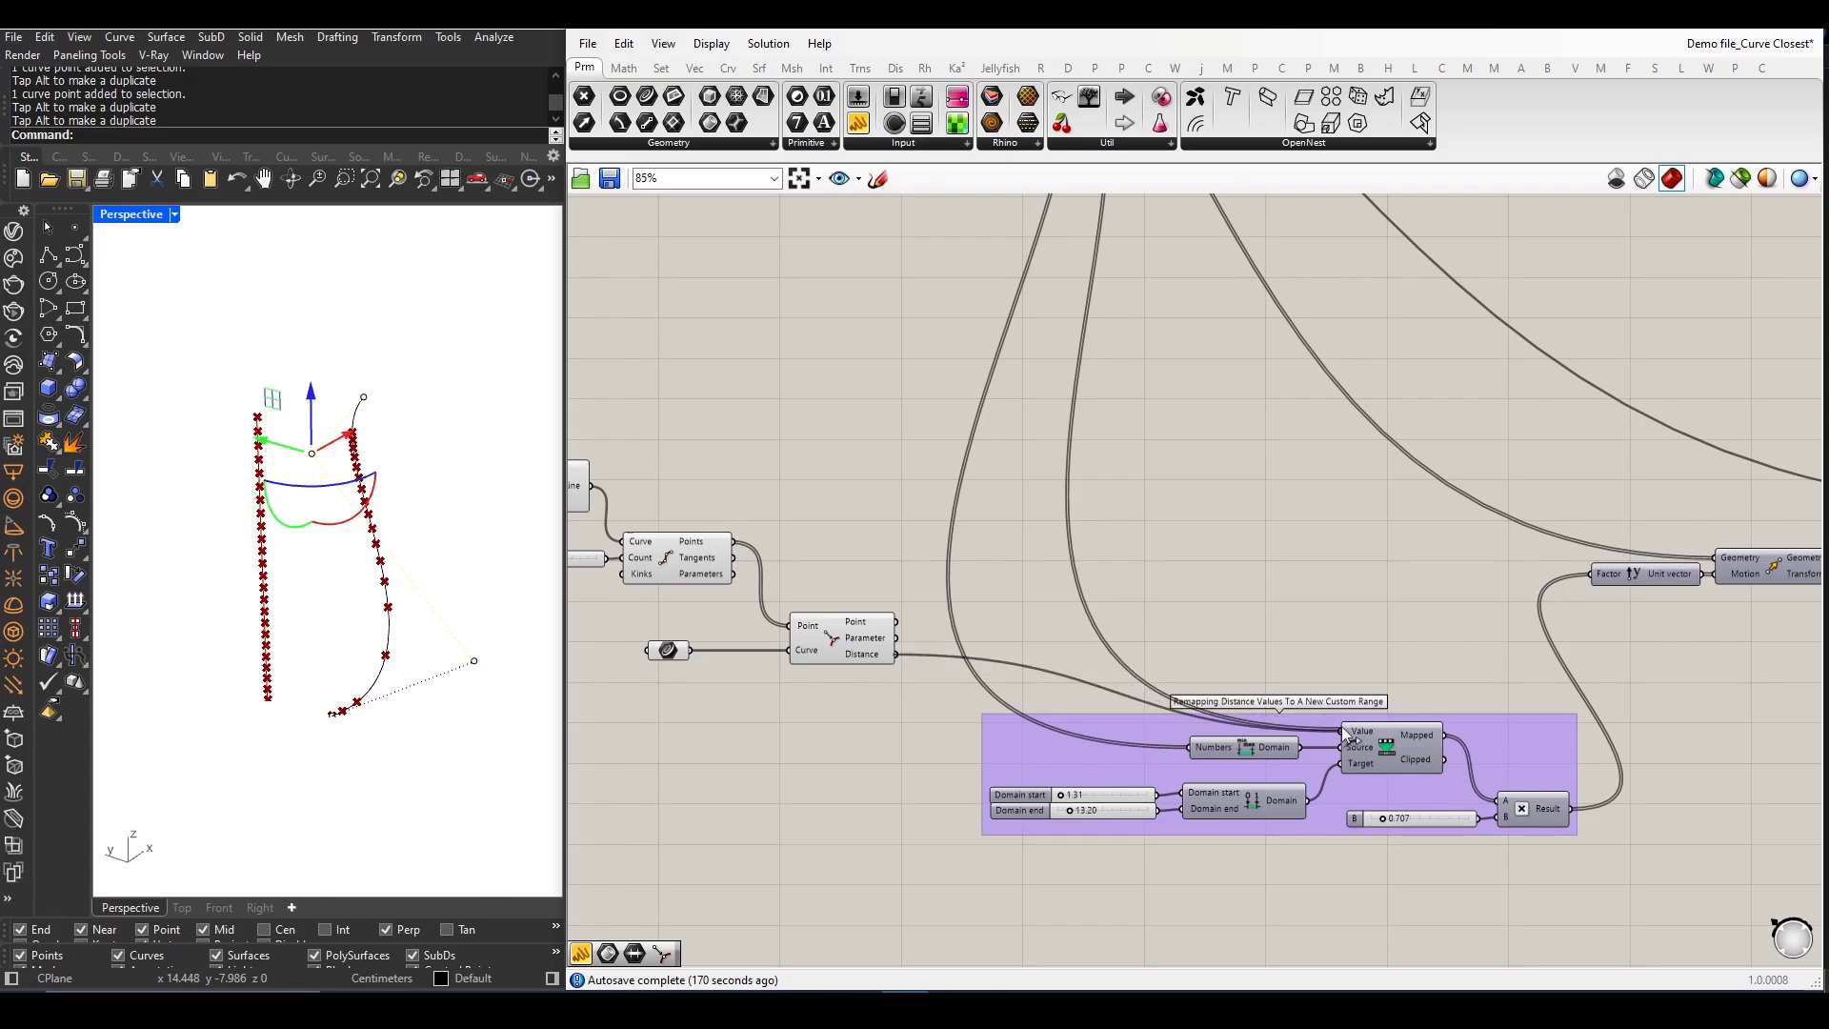
left_click_drag(896, 652, 1198, 754)
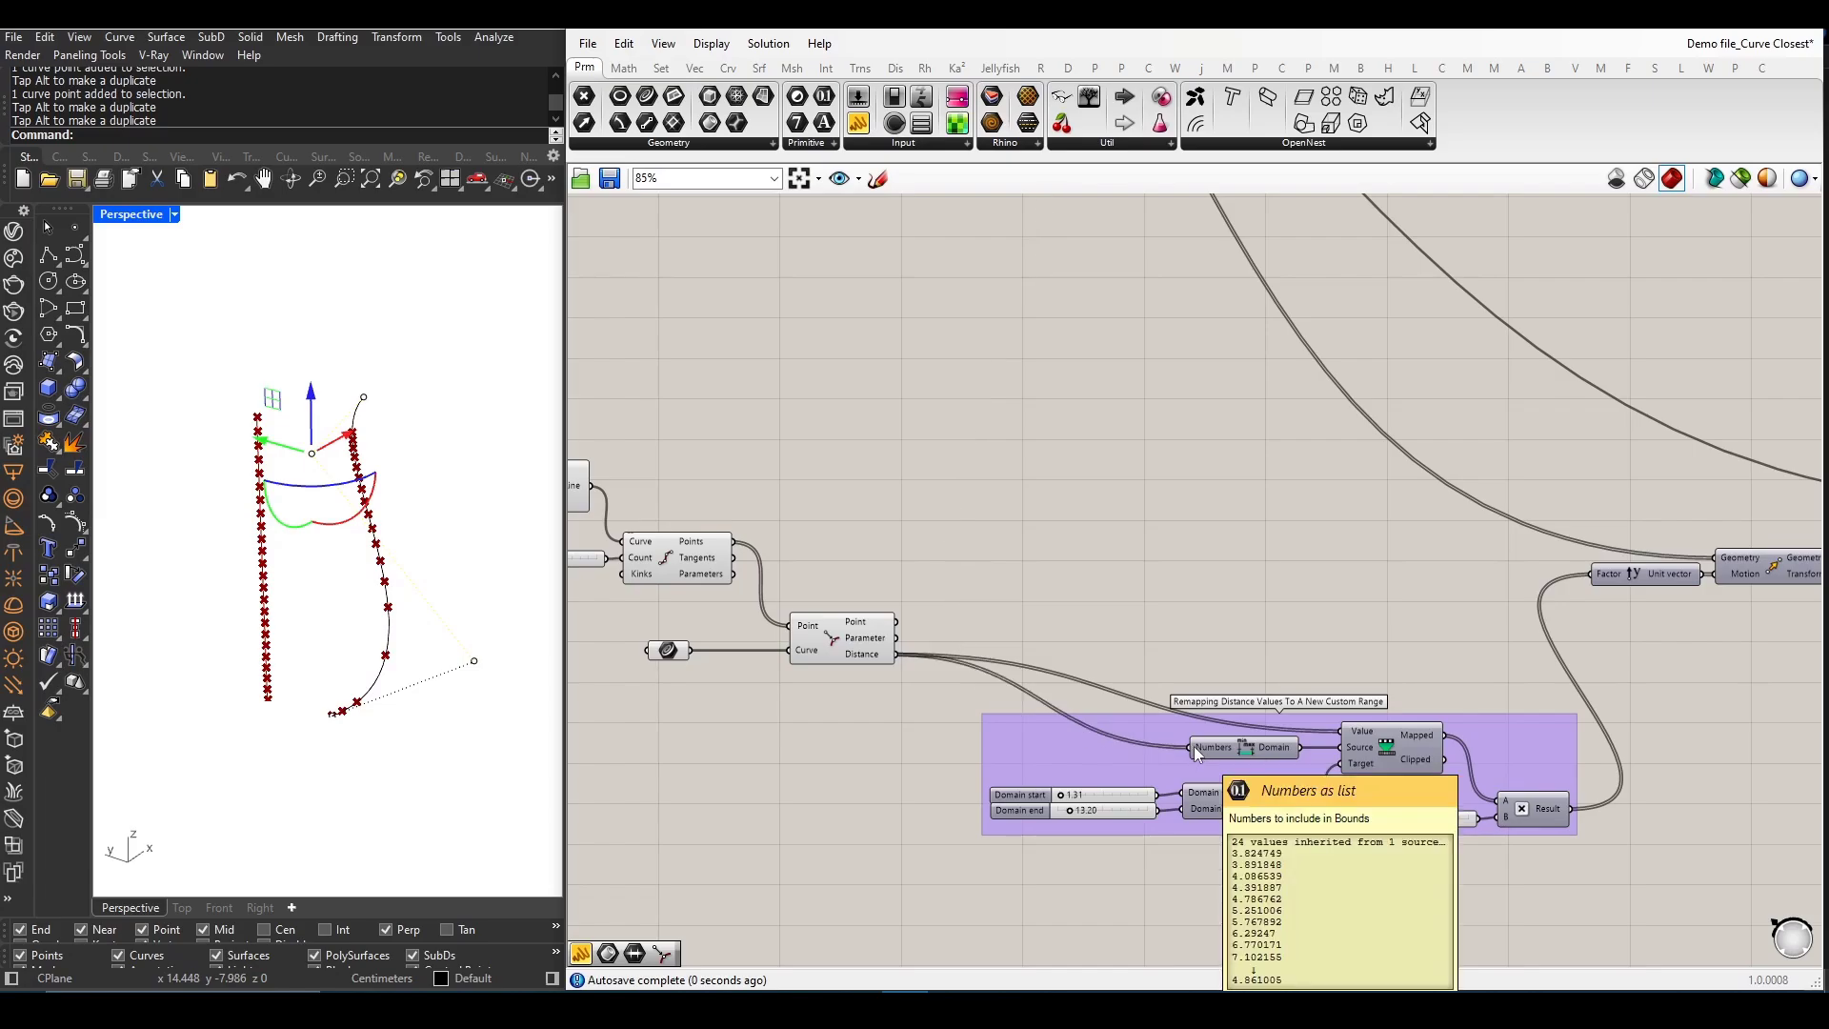
scroll(801, 778, "down", 2)
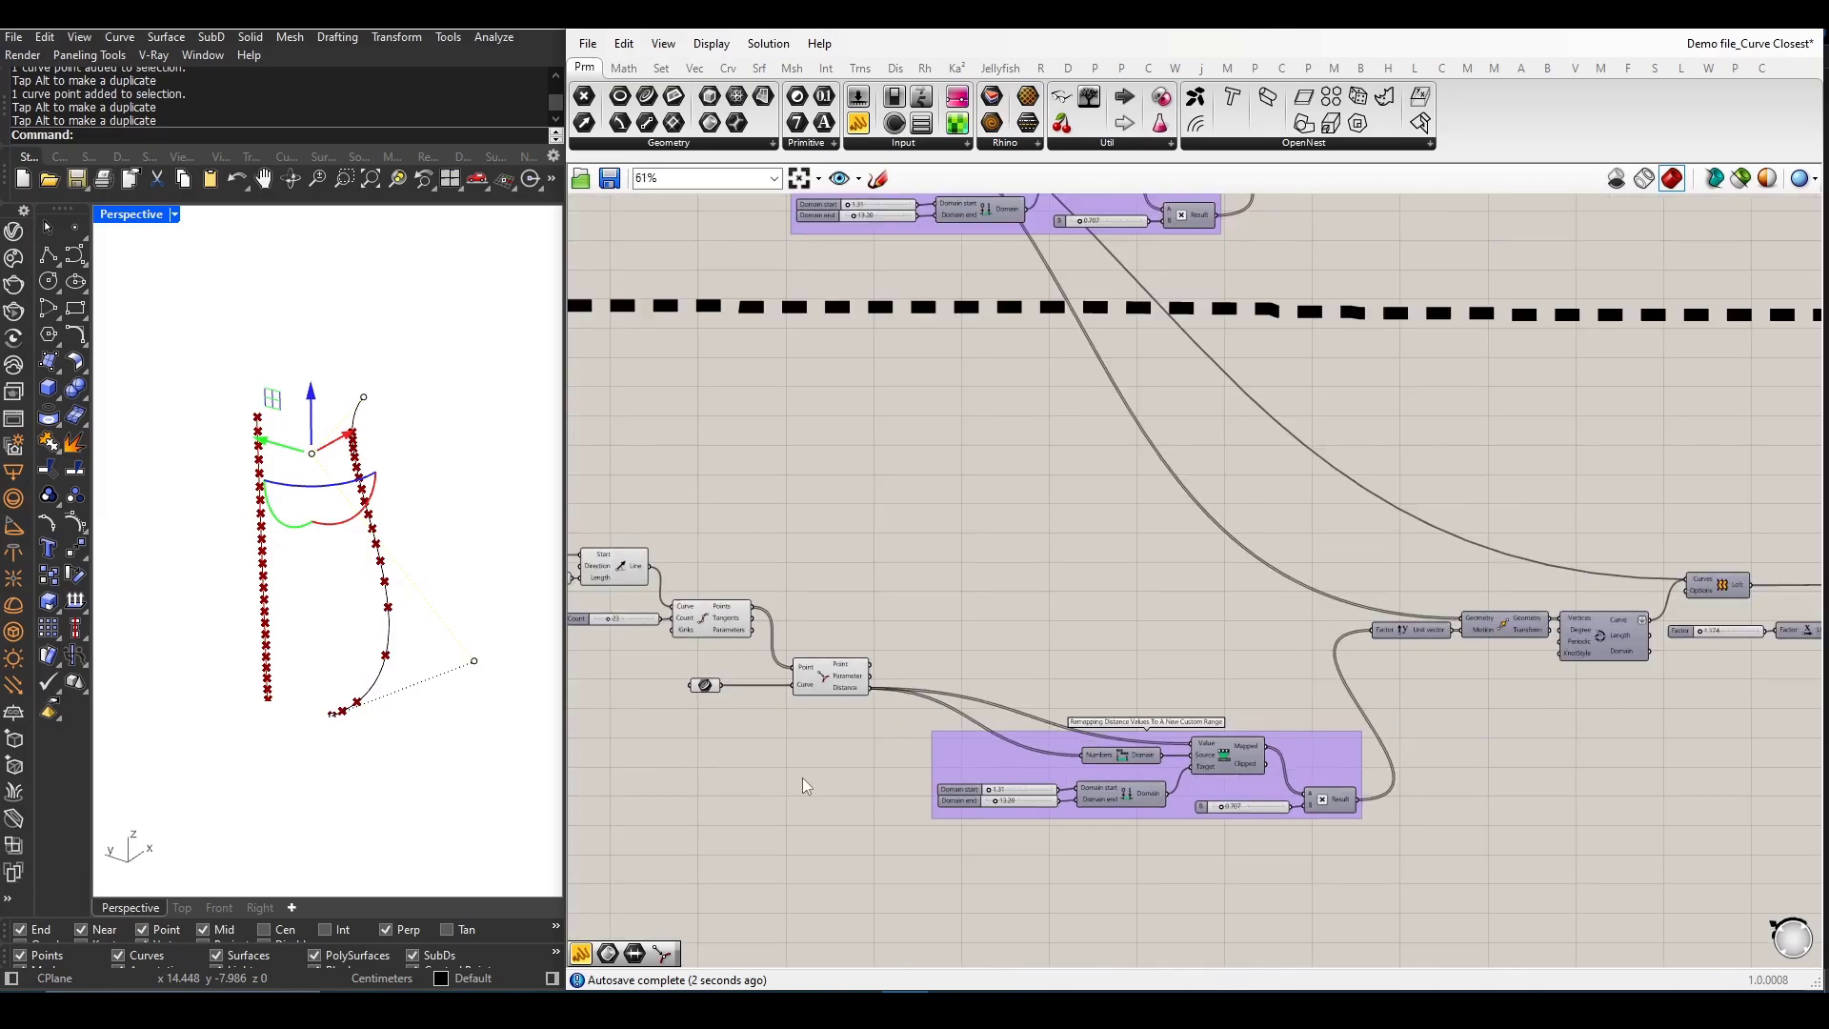
right_click_drag(1224, 692, 1154, 680)
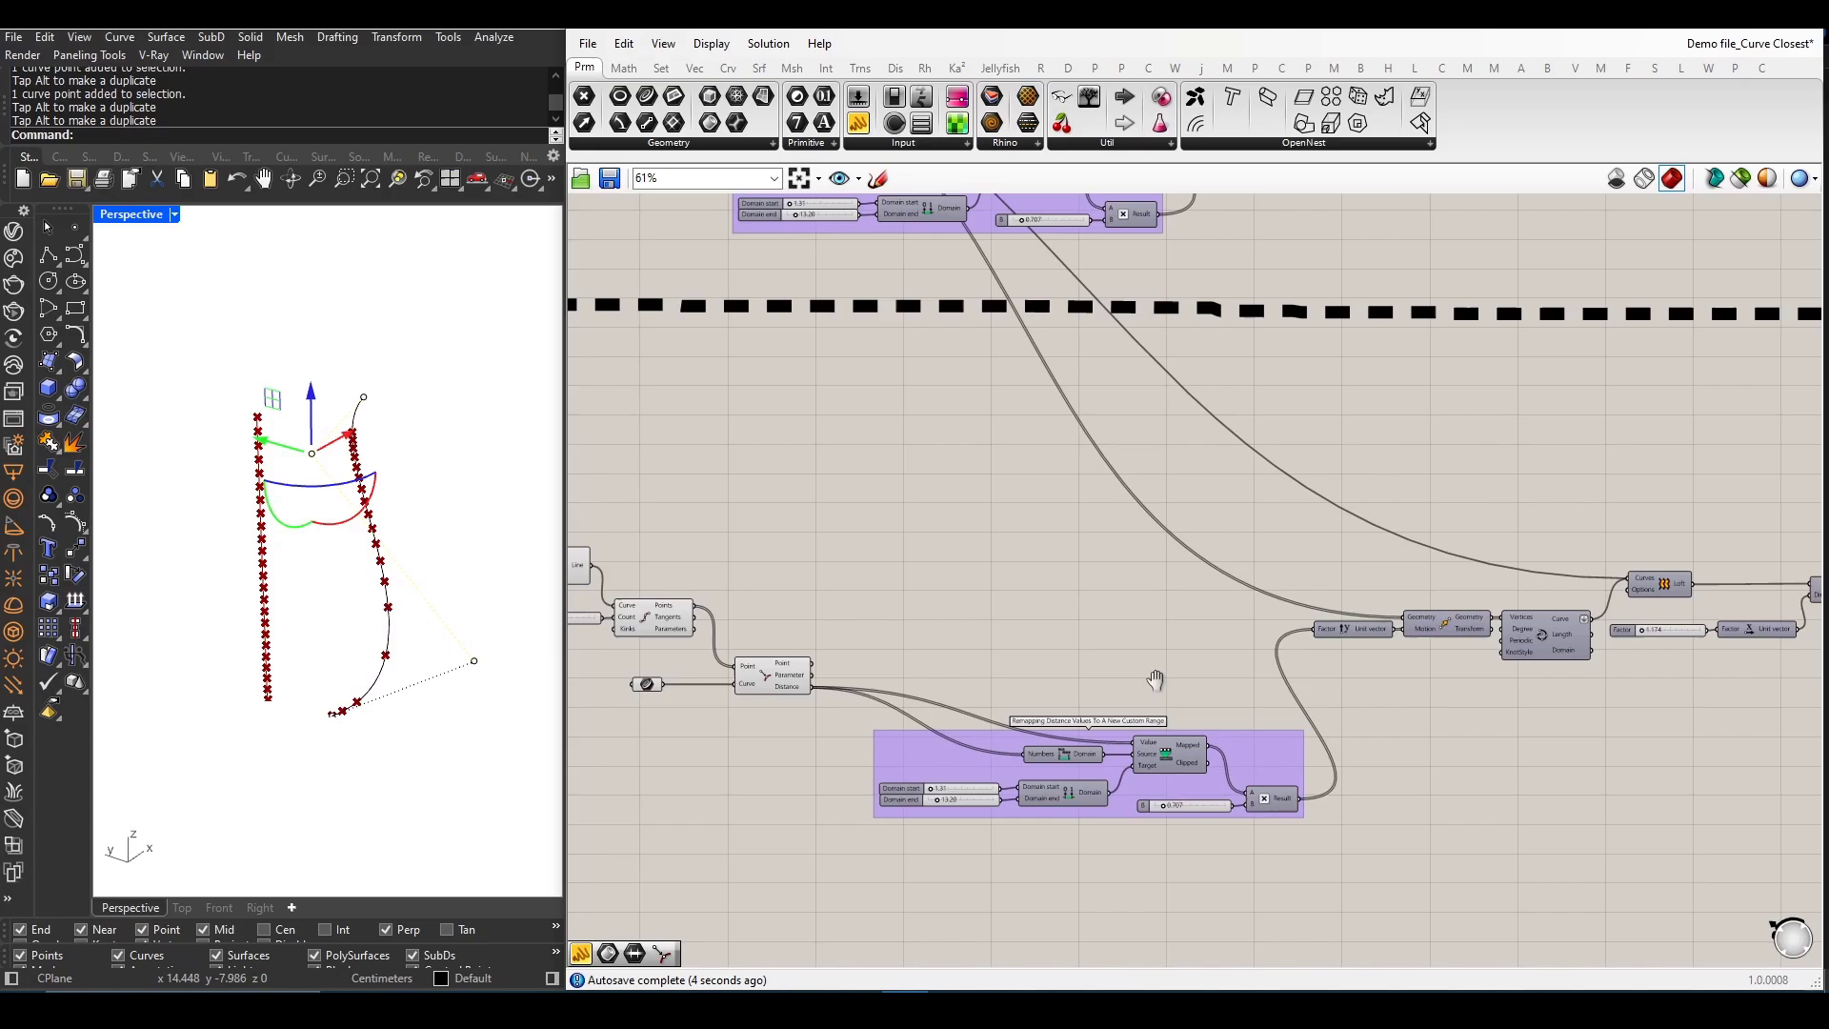
scroll(1151, 729, "up", 2)
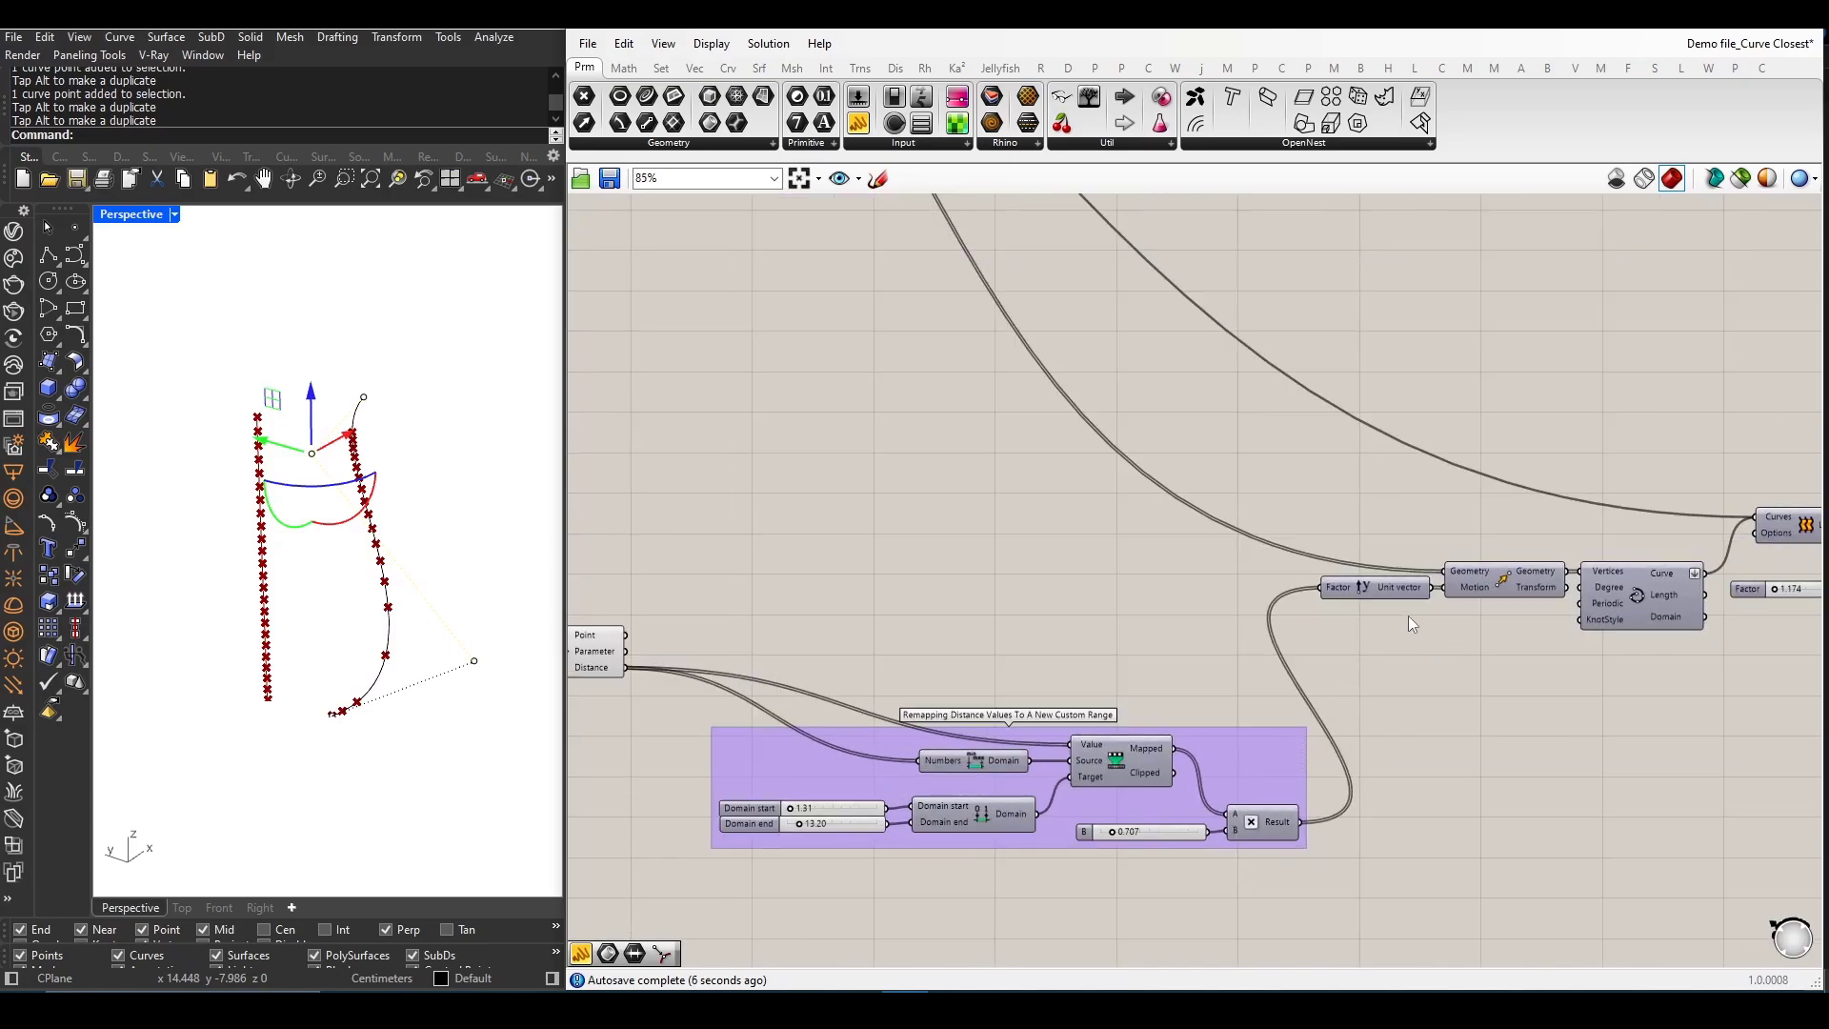
scroll(1463, 629, "down", 2)
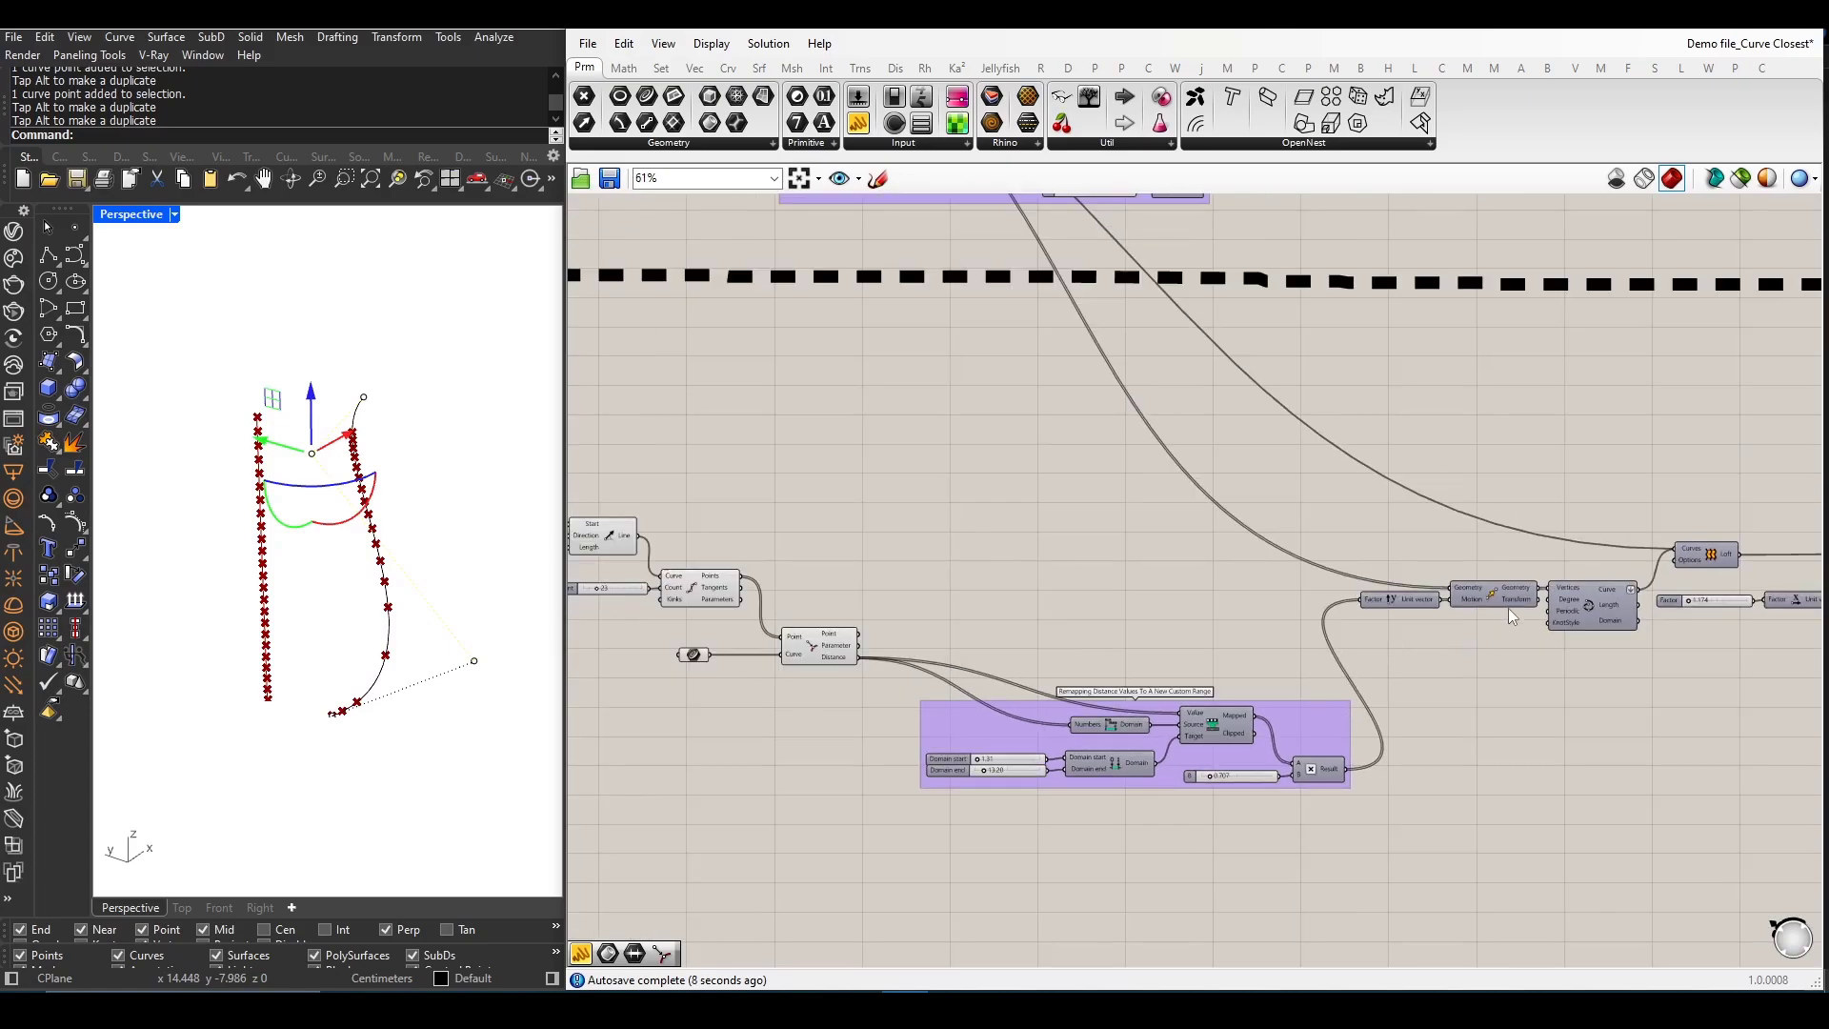
scroll(925, 708, "down", 4)
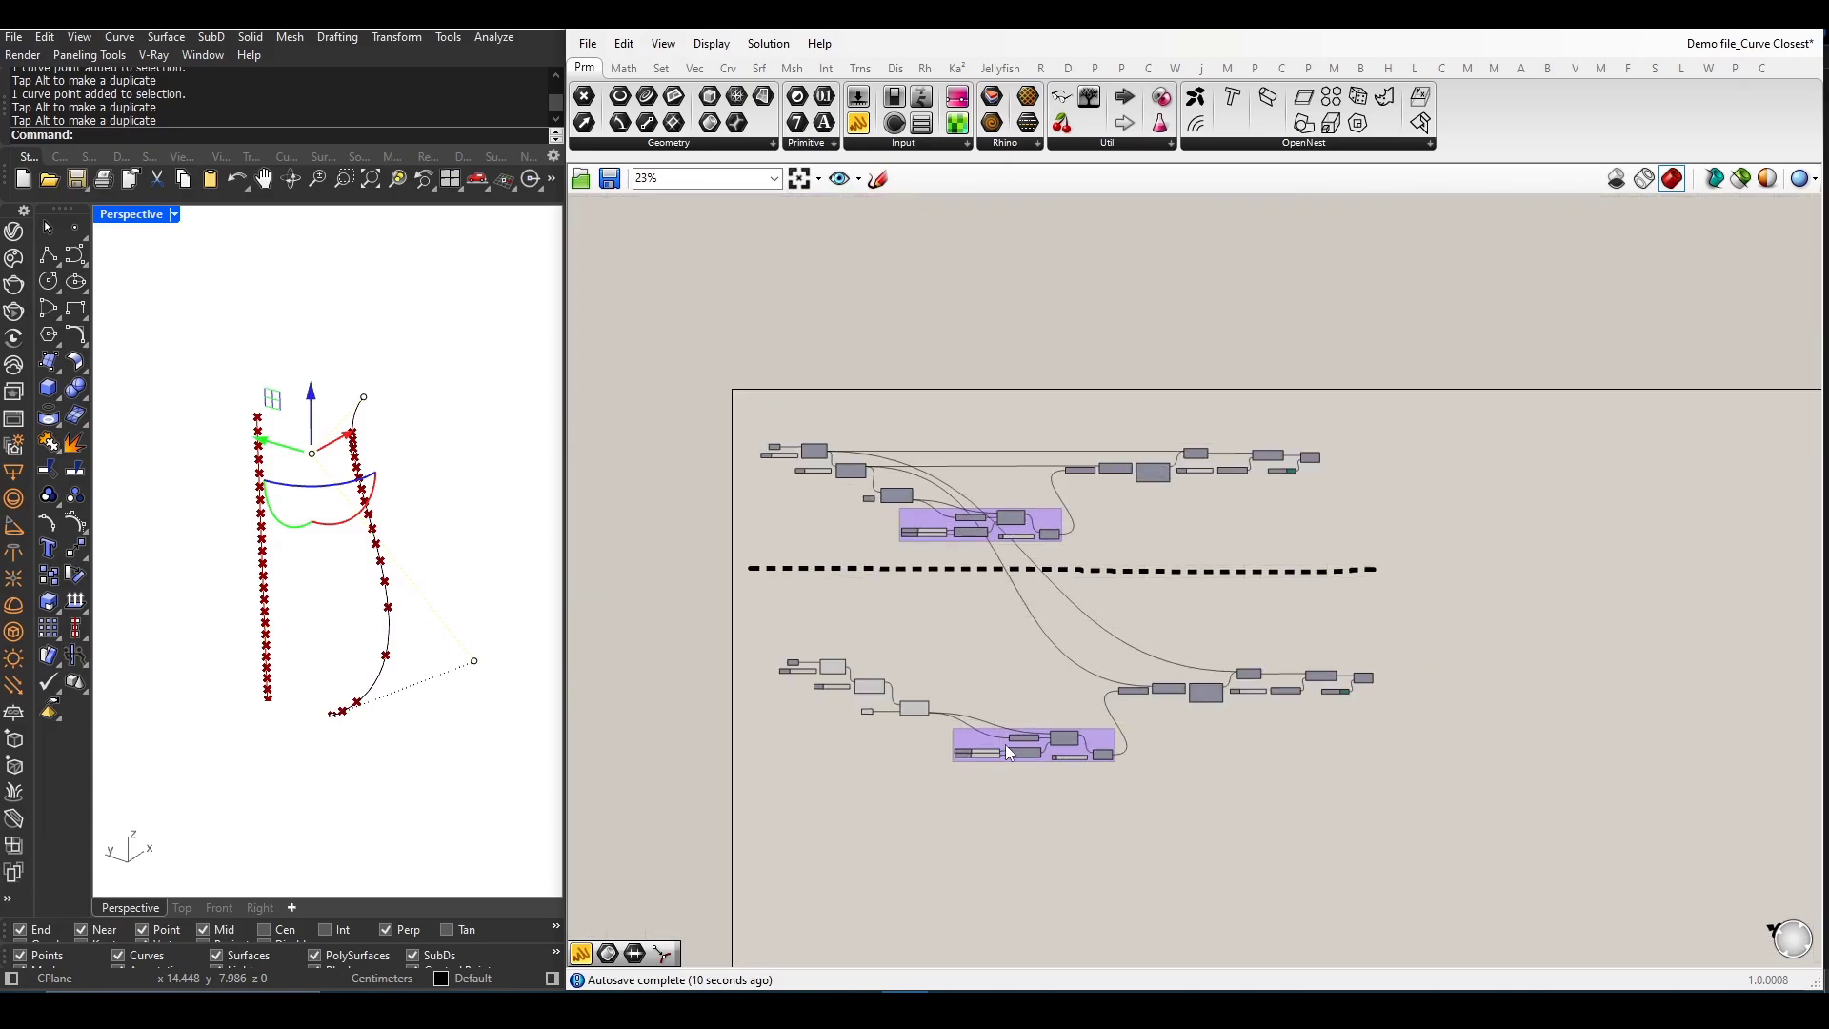
scroll(863, 711, "up", 2)
scroll(858, 694, "up", 2)
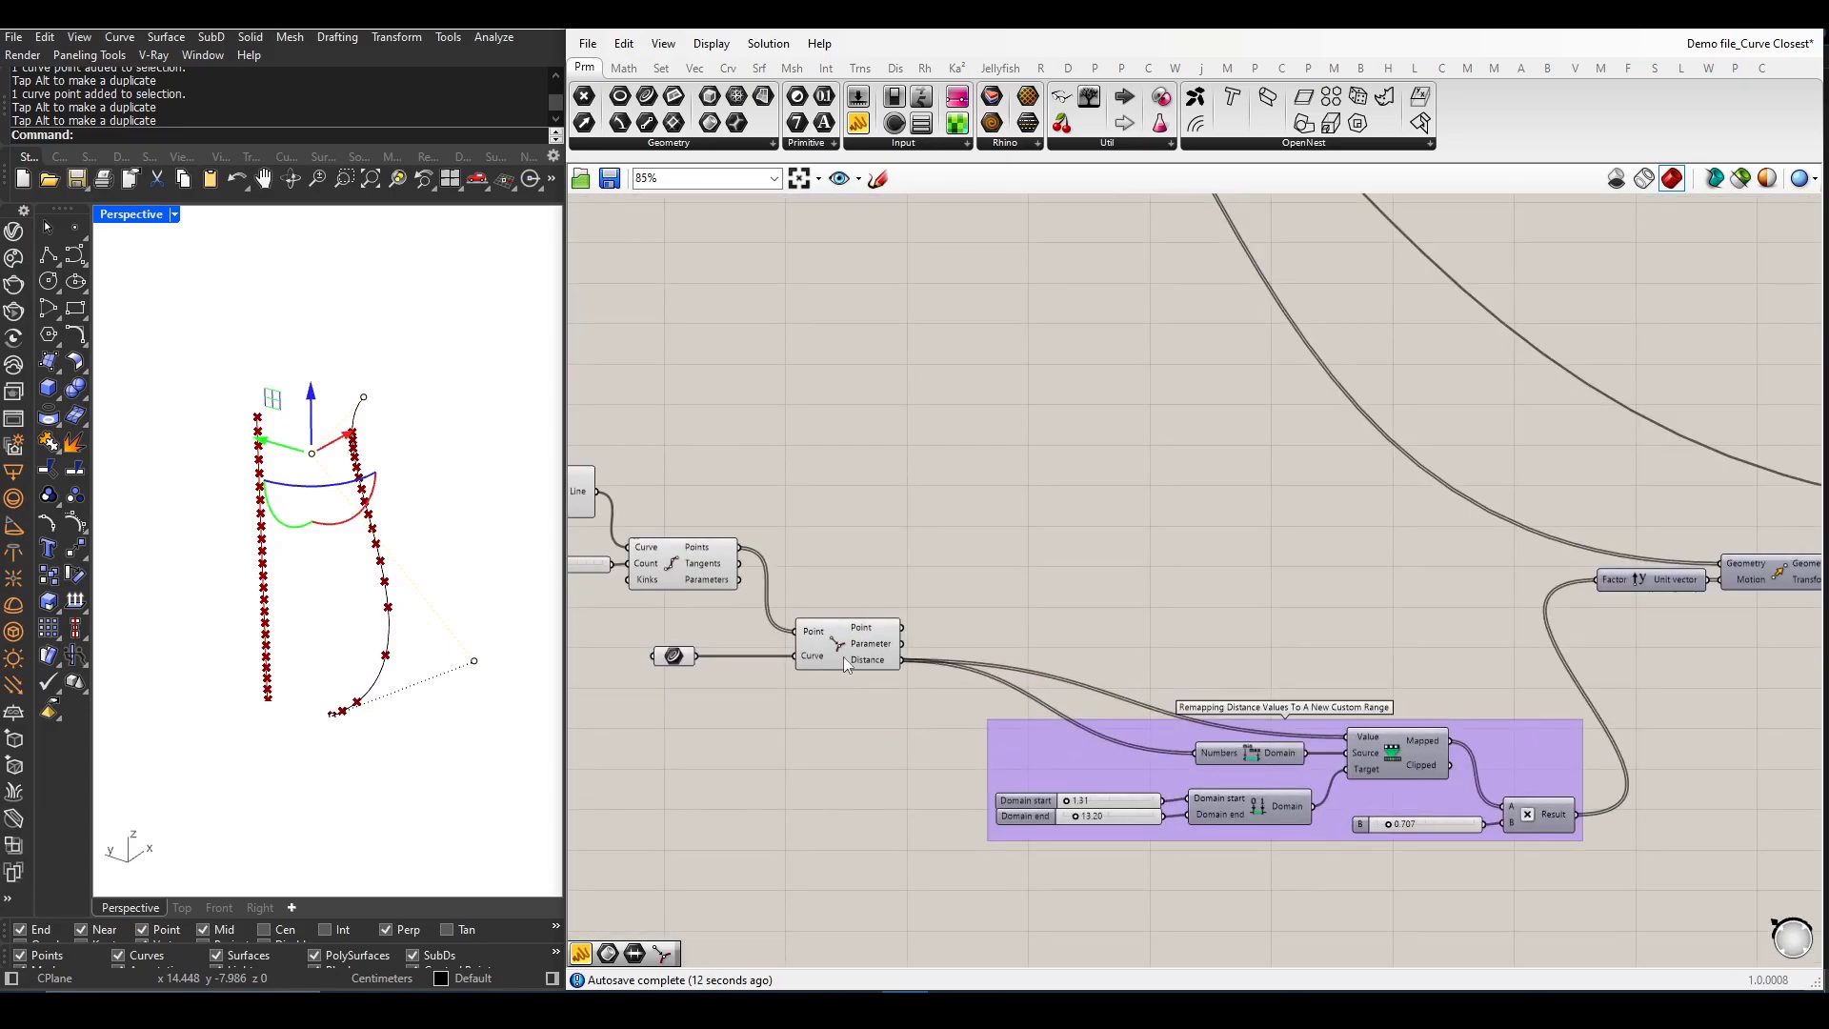
- Wire the division points onward and turn on the copied Move component's preview
left_click(744, 560)
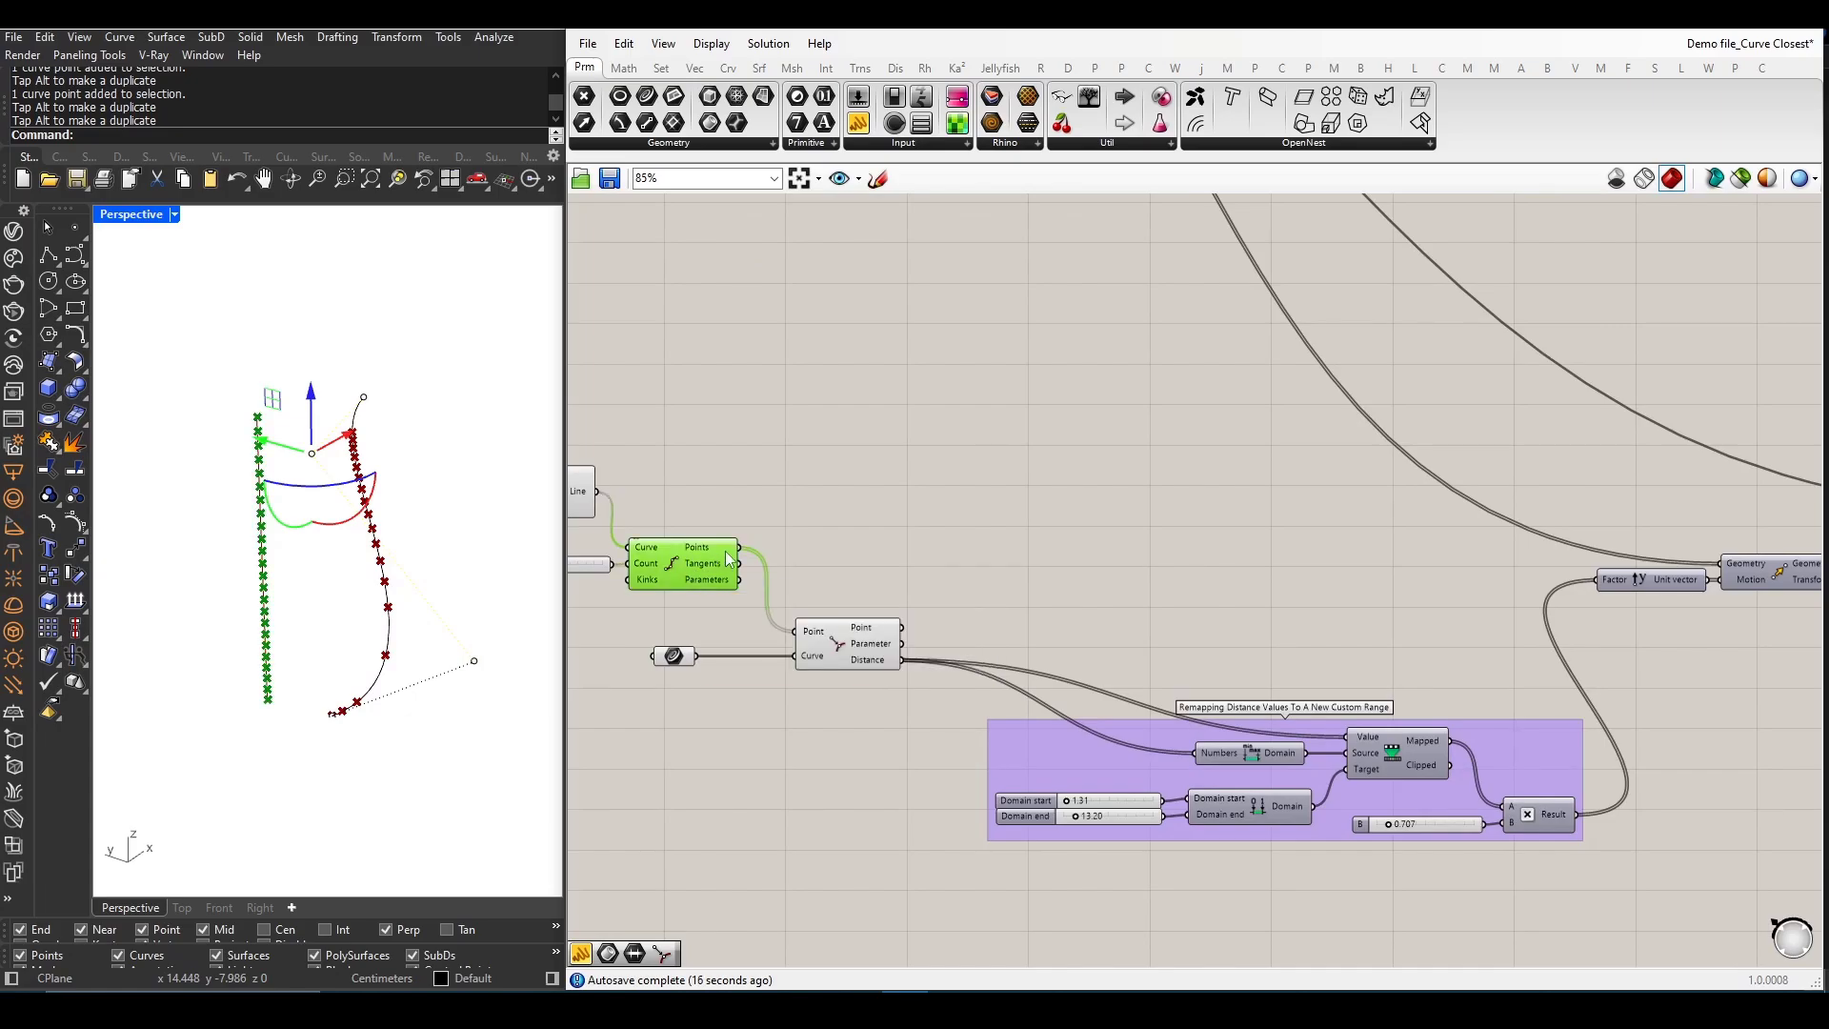
scroll(746, 560, "down", 2)
left_click_drag(736, 551, 1444, 561)
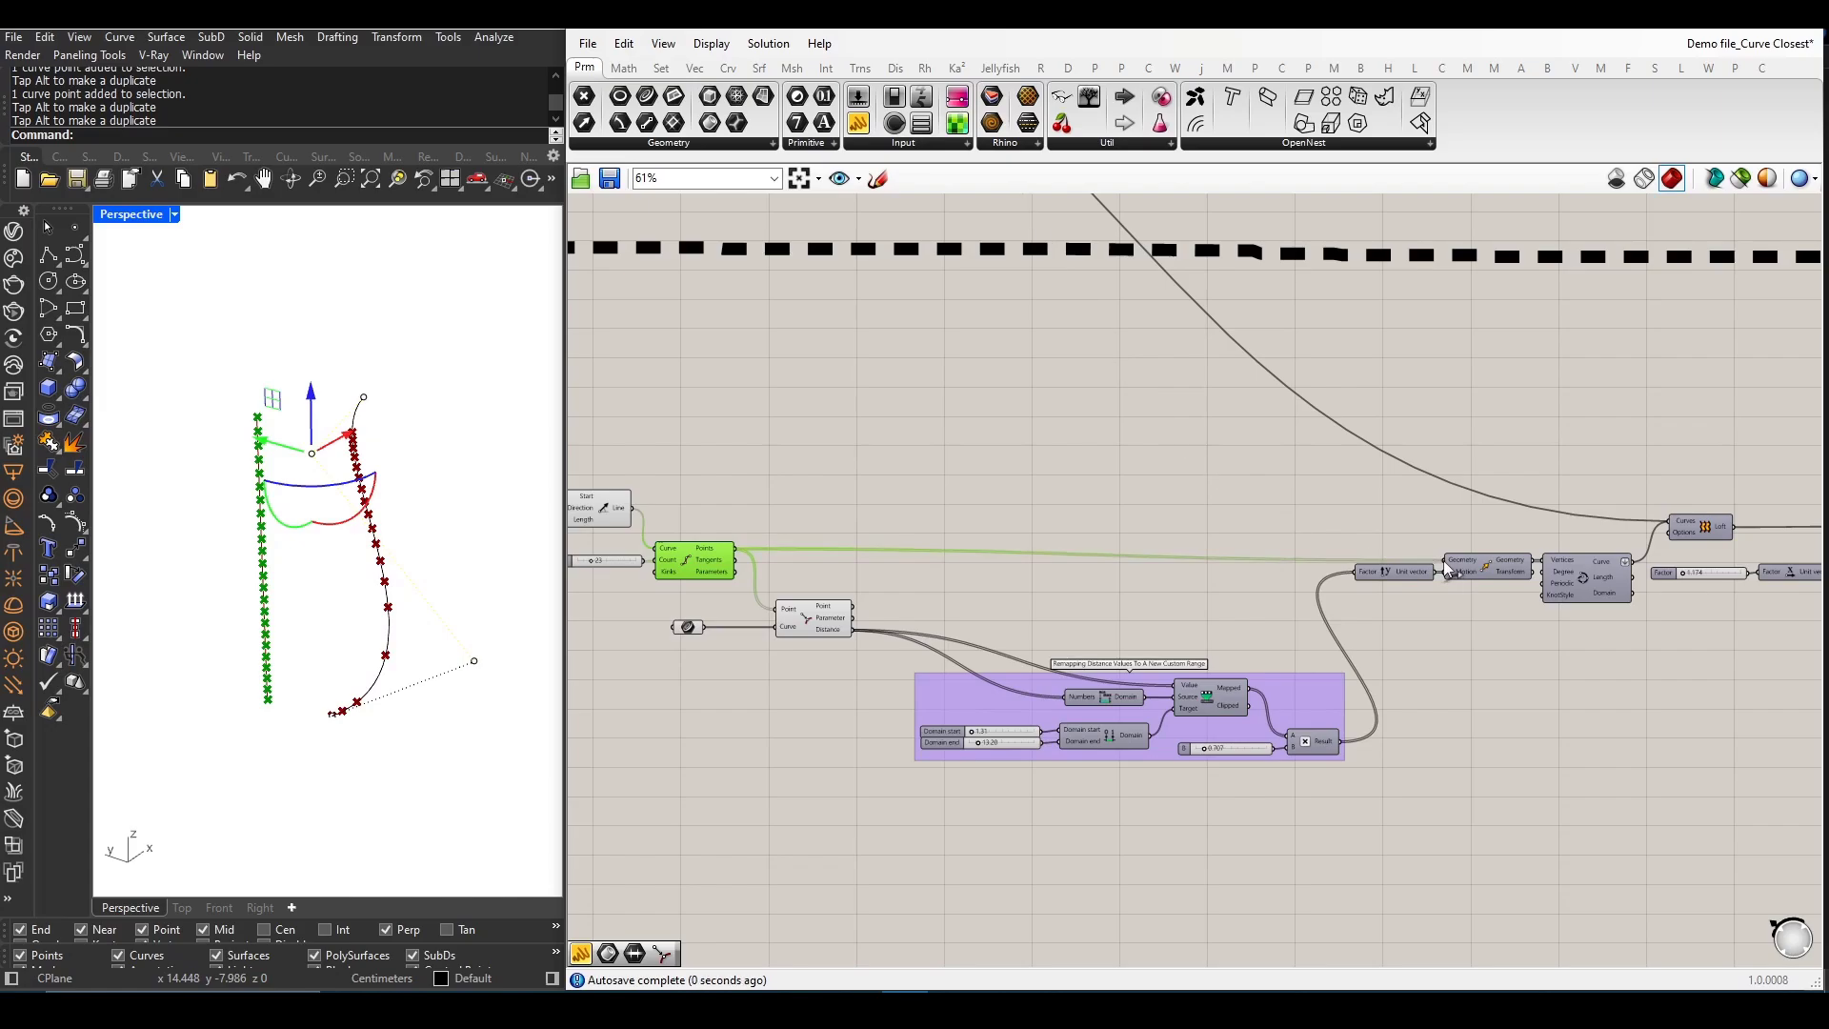
right_click(1495, 566)
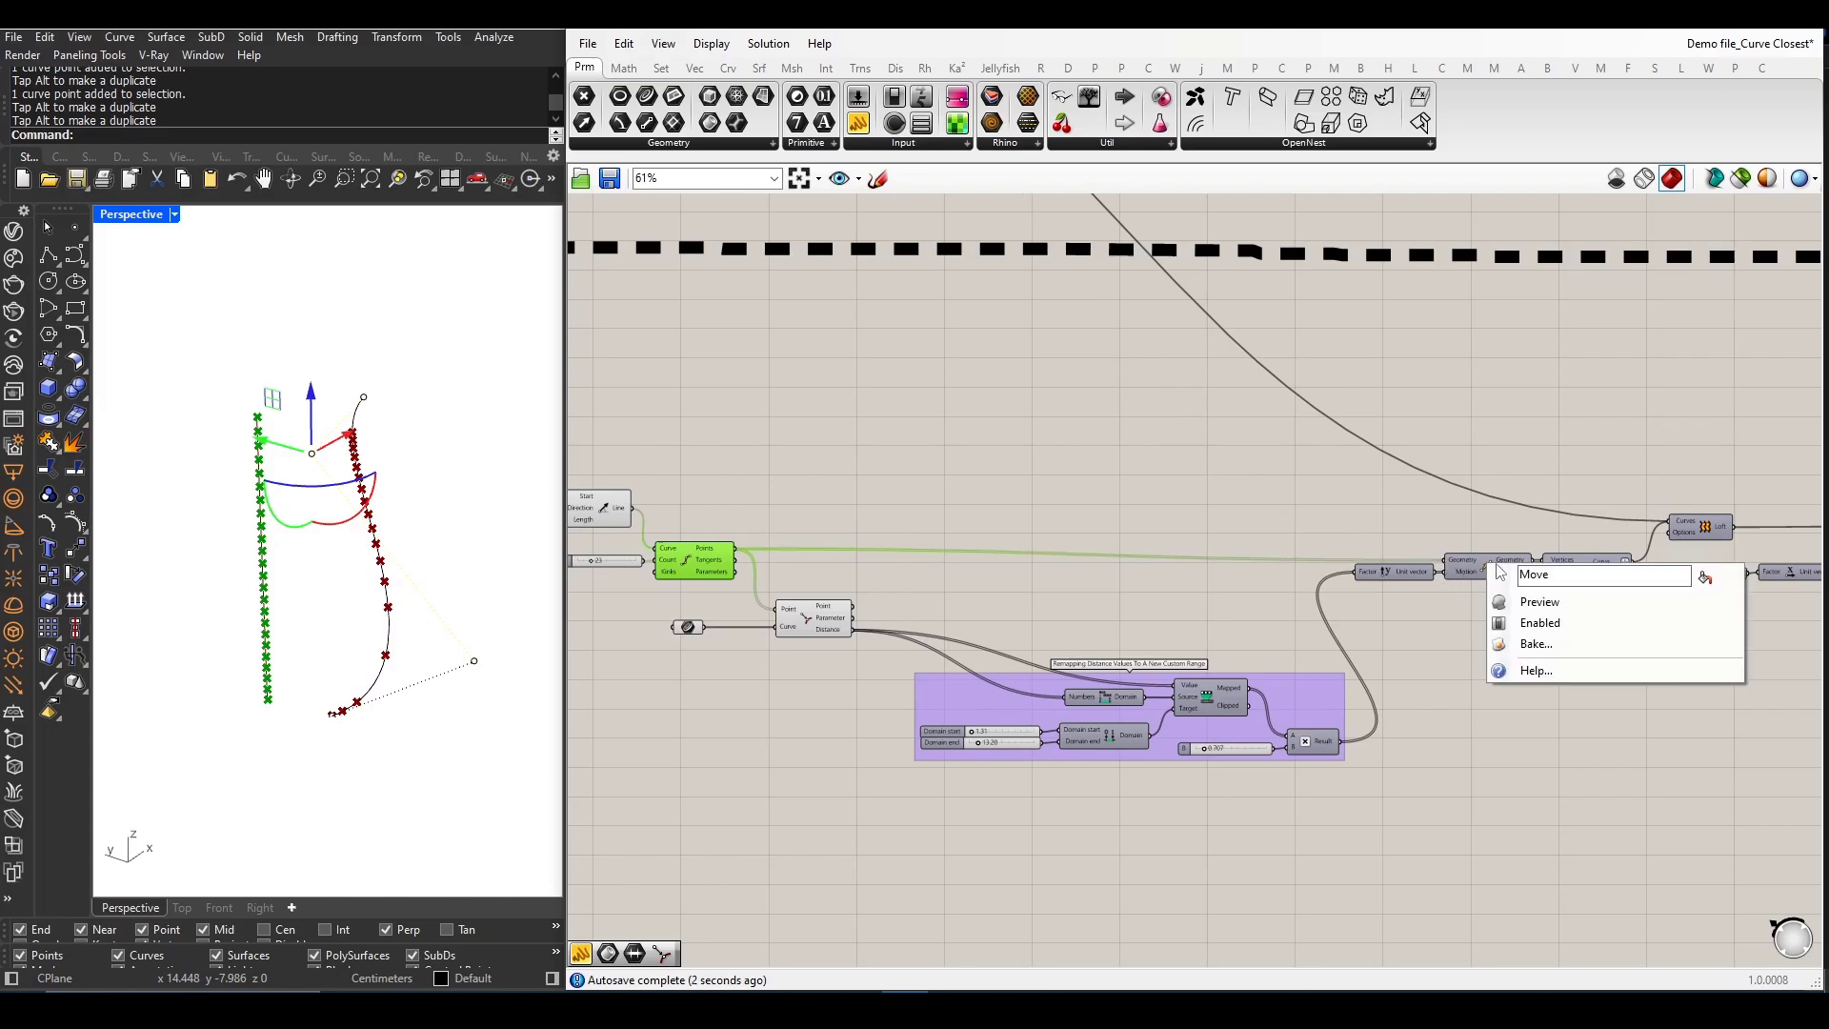
left_click(1539, 603)
scroll(1505, 570, "up", 2)
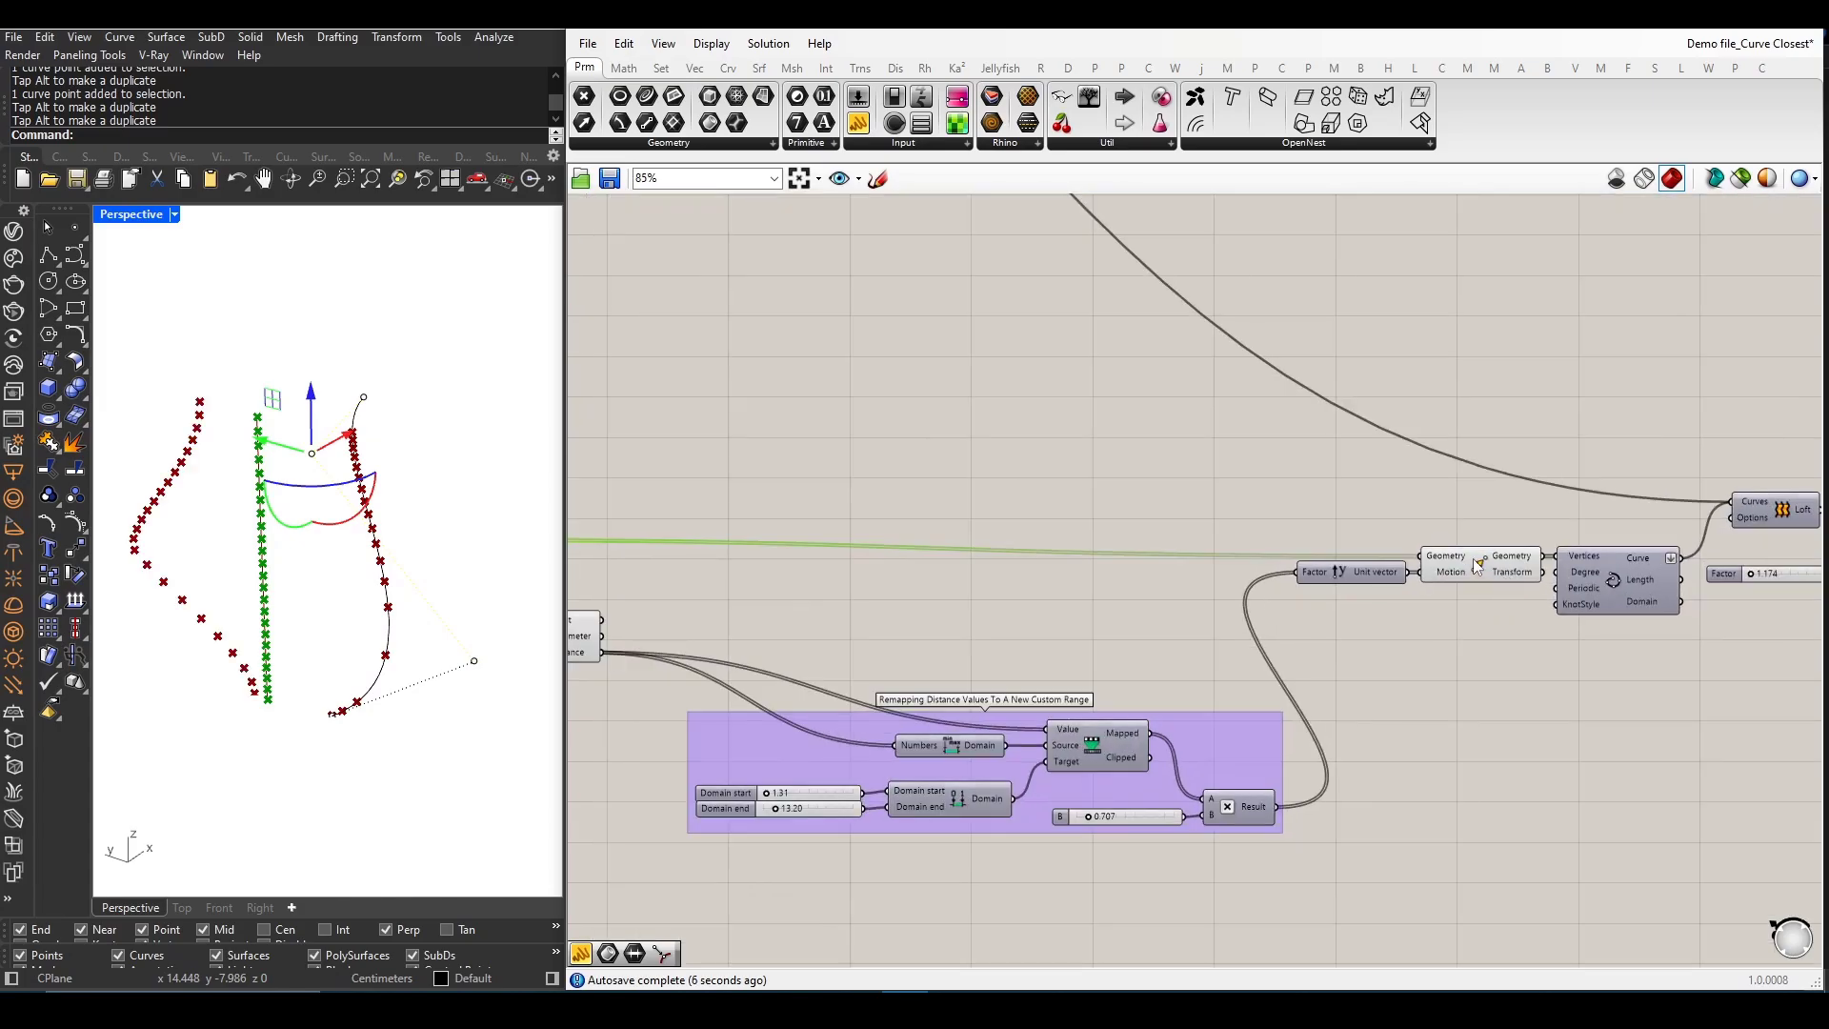
- Drag a control point on the control curve to reshape it
left_click(1471, 574)
right_click_drag(415, 607, 307, 608)
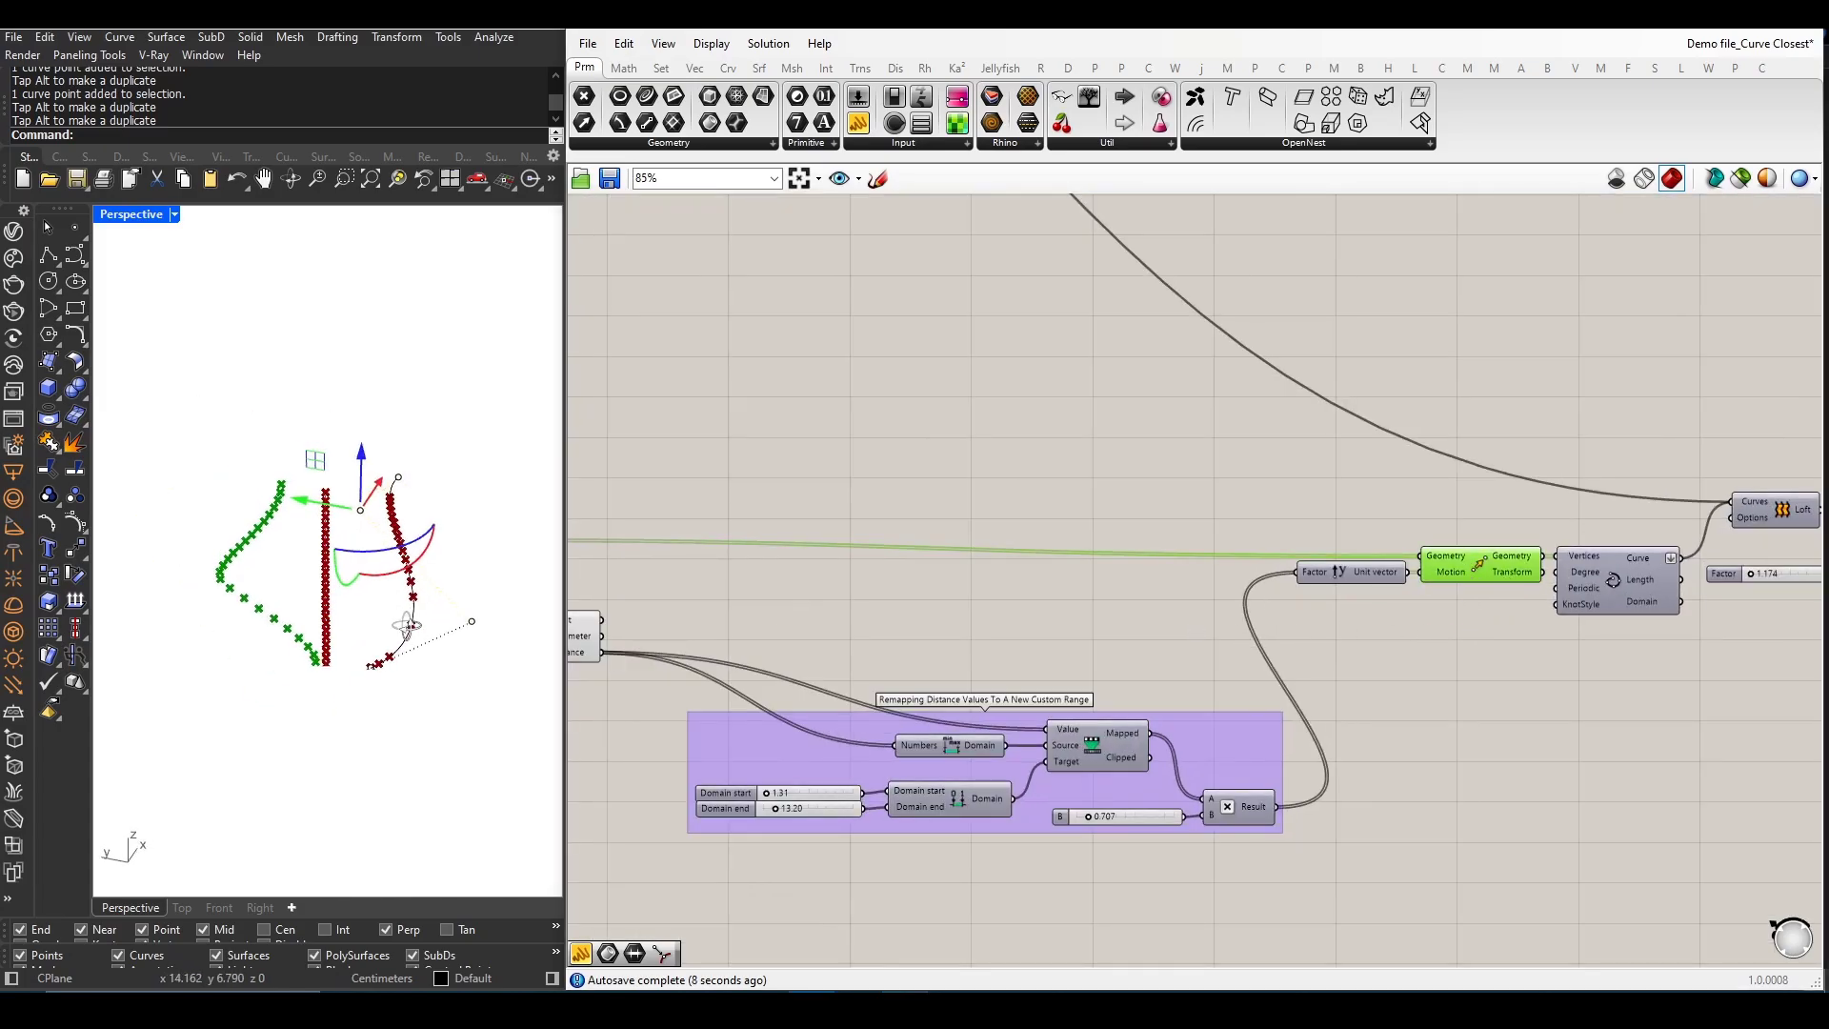
scroll(736, 735, "up", 1)
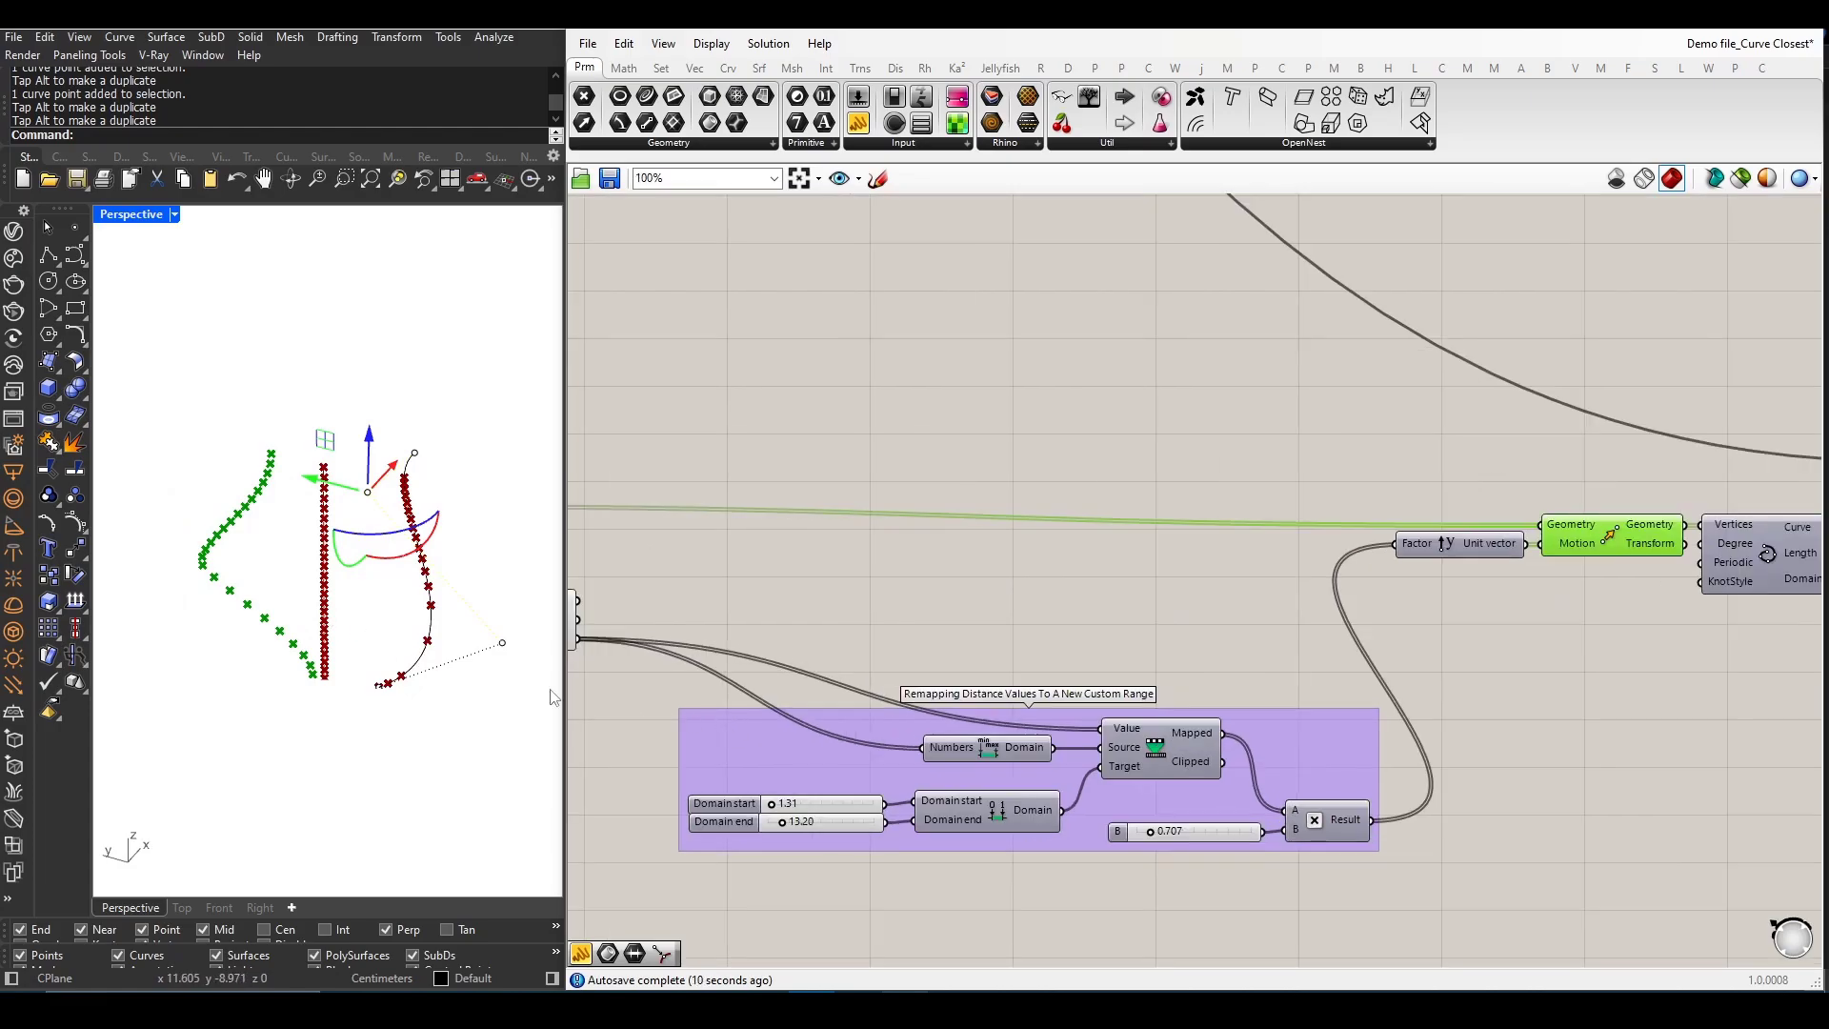
left_click(502, 642)
left_click_drag(435, 629, 407, 618)
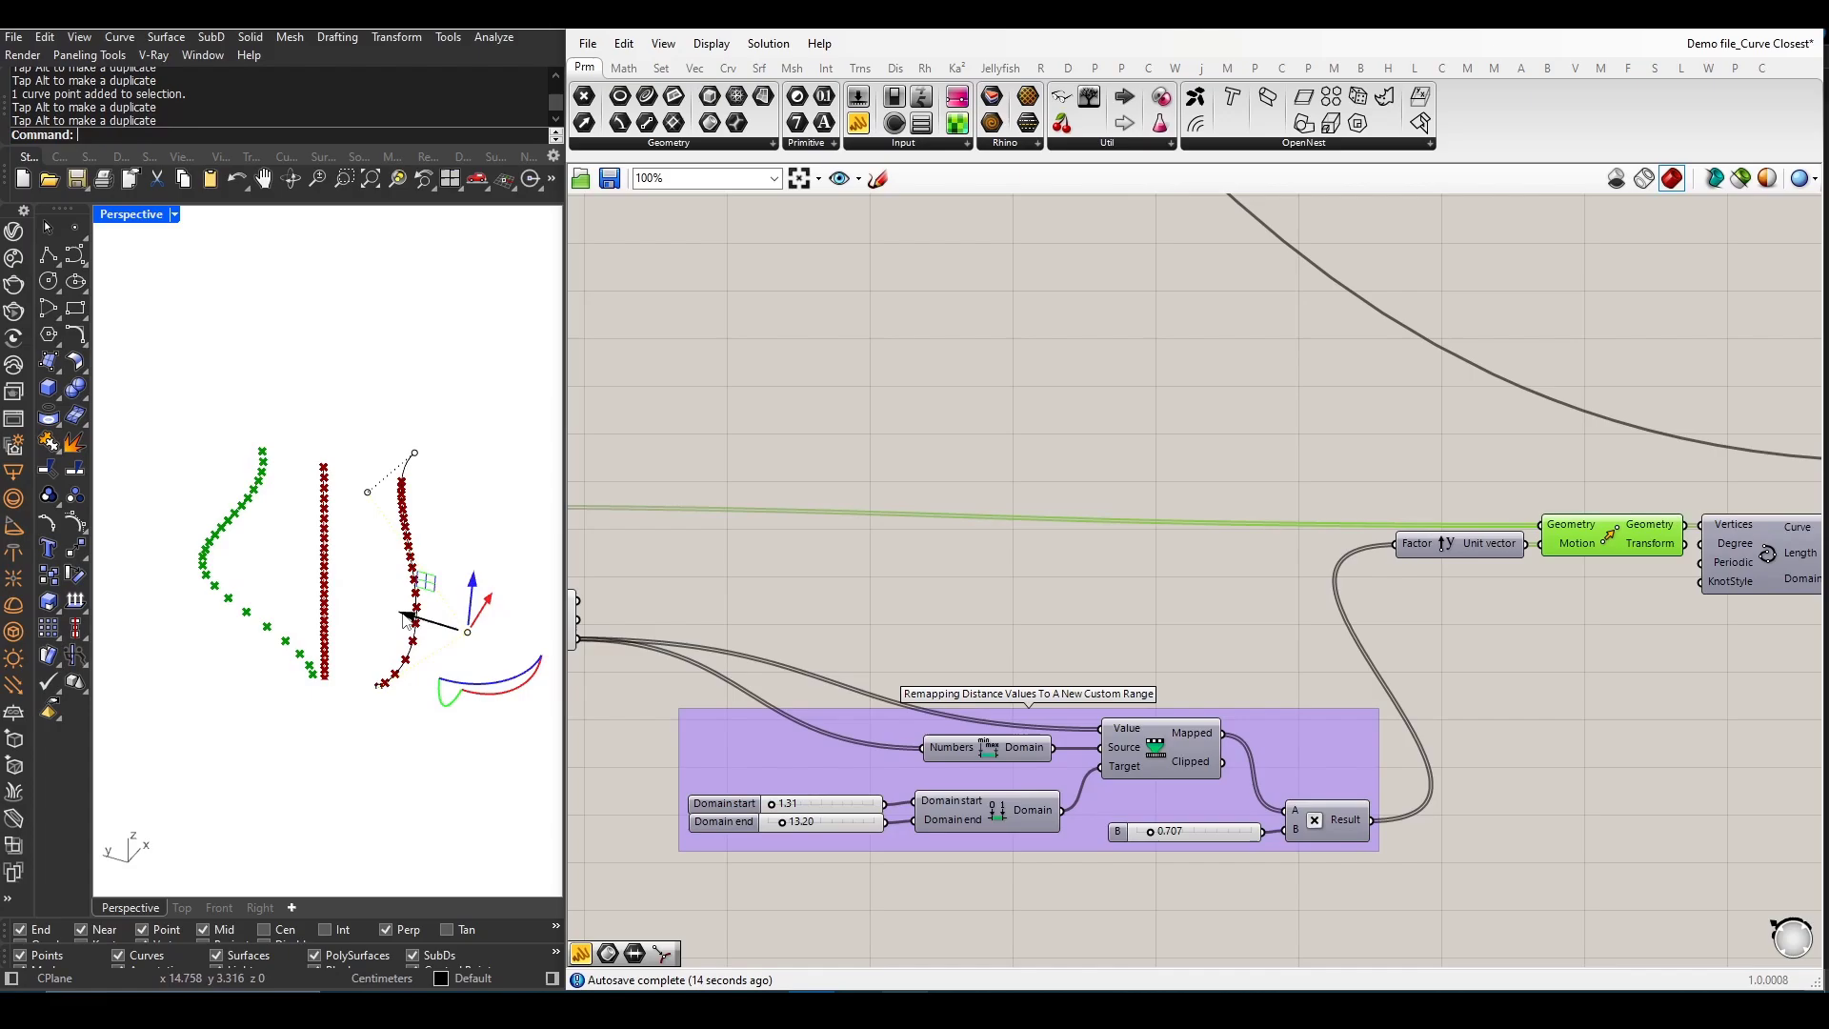
- Reshape the curve's top point and wire Line's output into Loft's Curves input
left_click(413, 455)
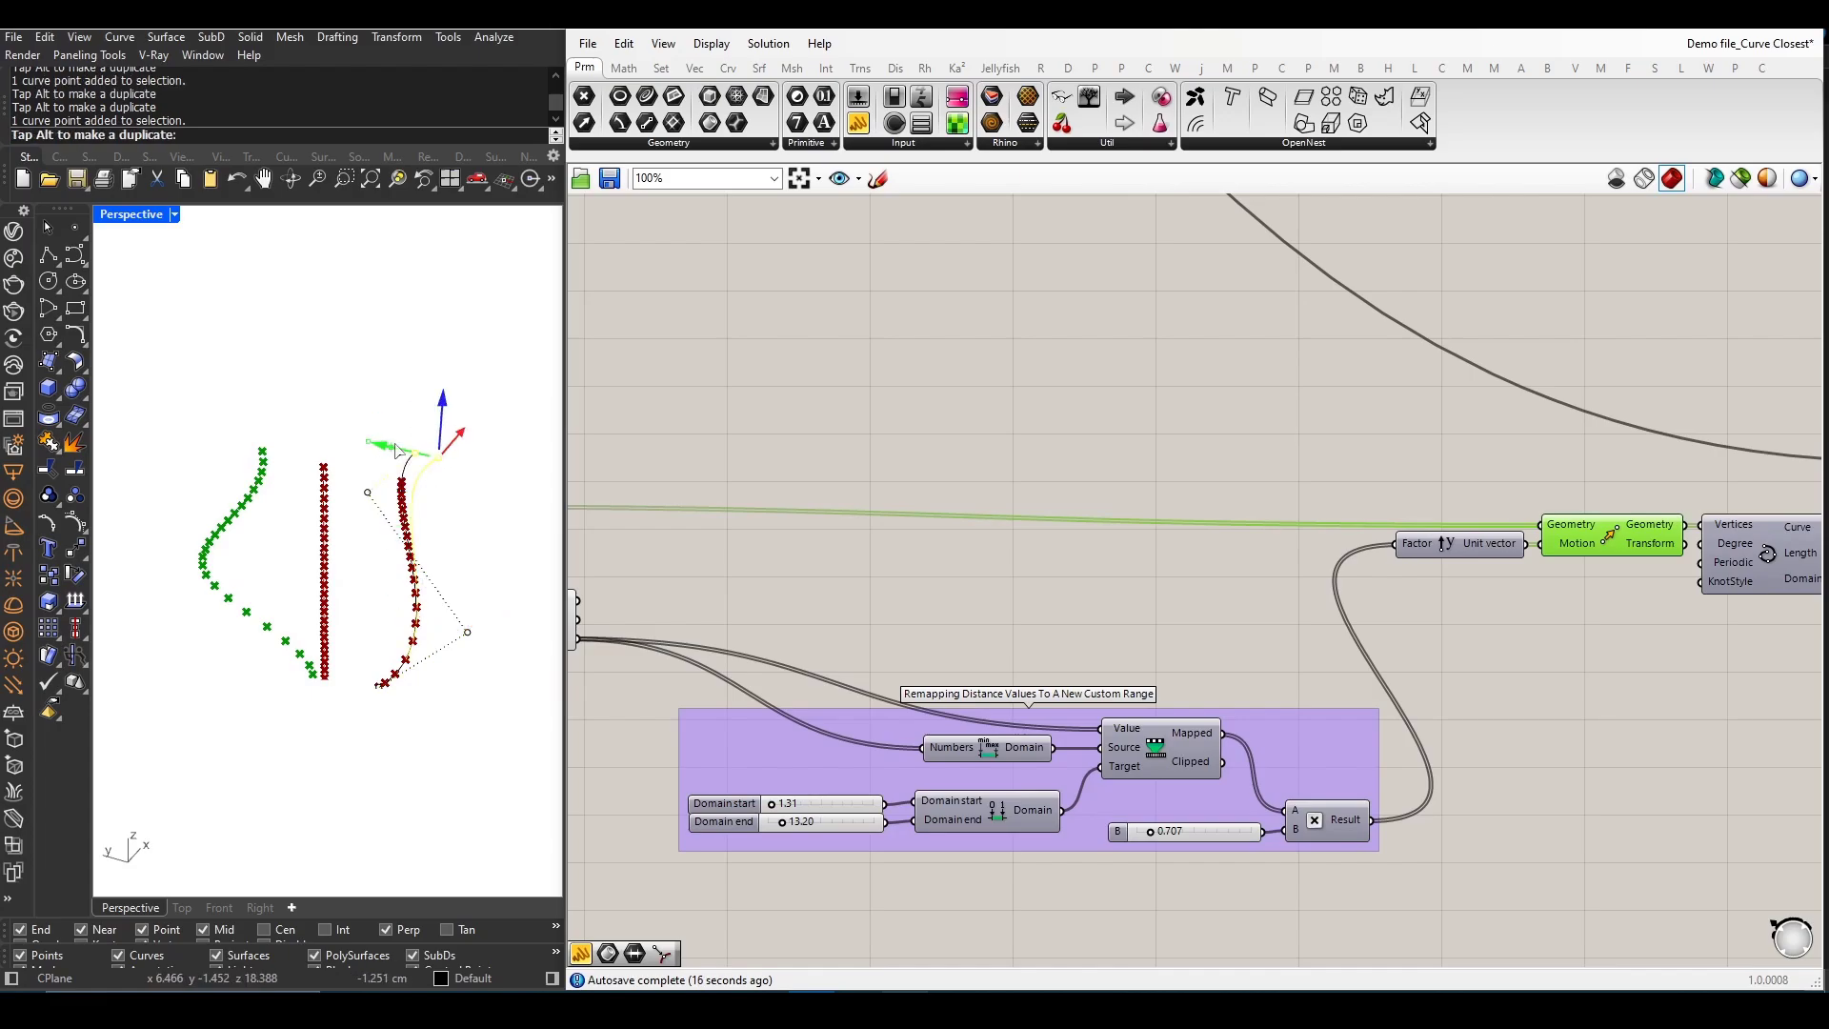
left_click_drag(379, 454, 414, 459)
scroll(1074, 702, "down", 3)
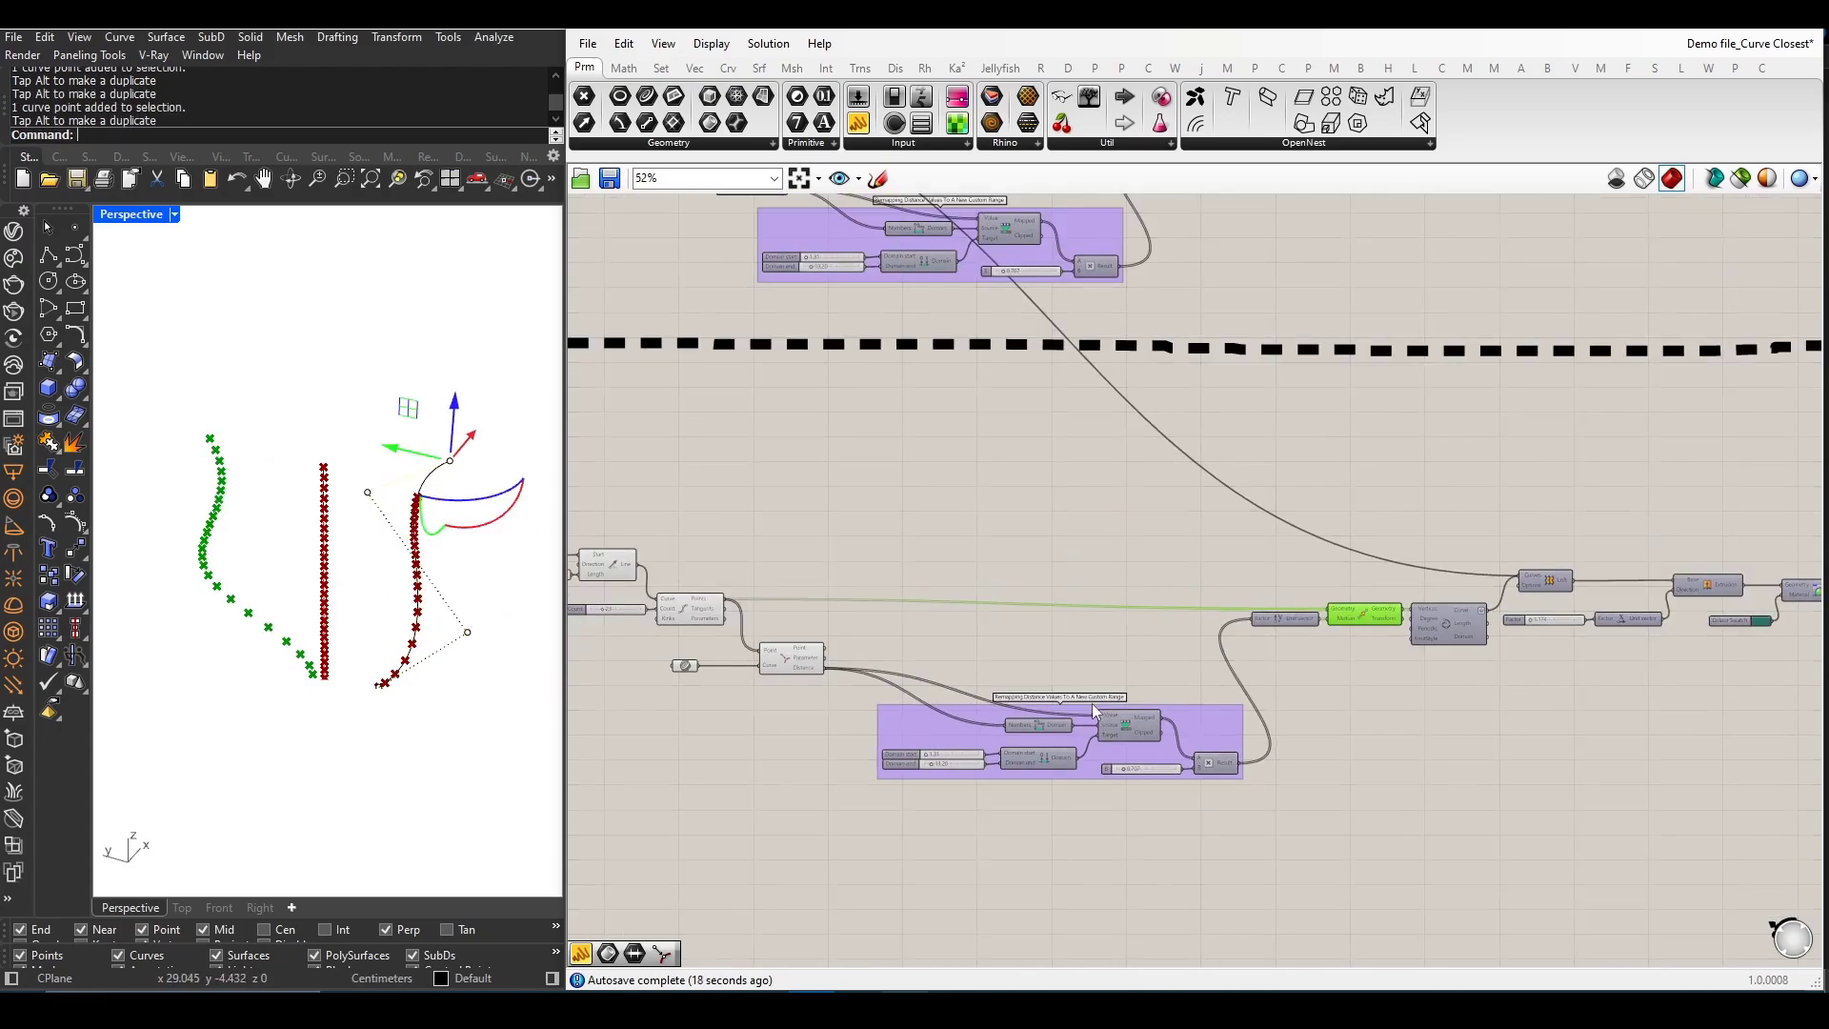
scroll(1497, 617, "down", 3)
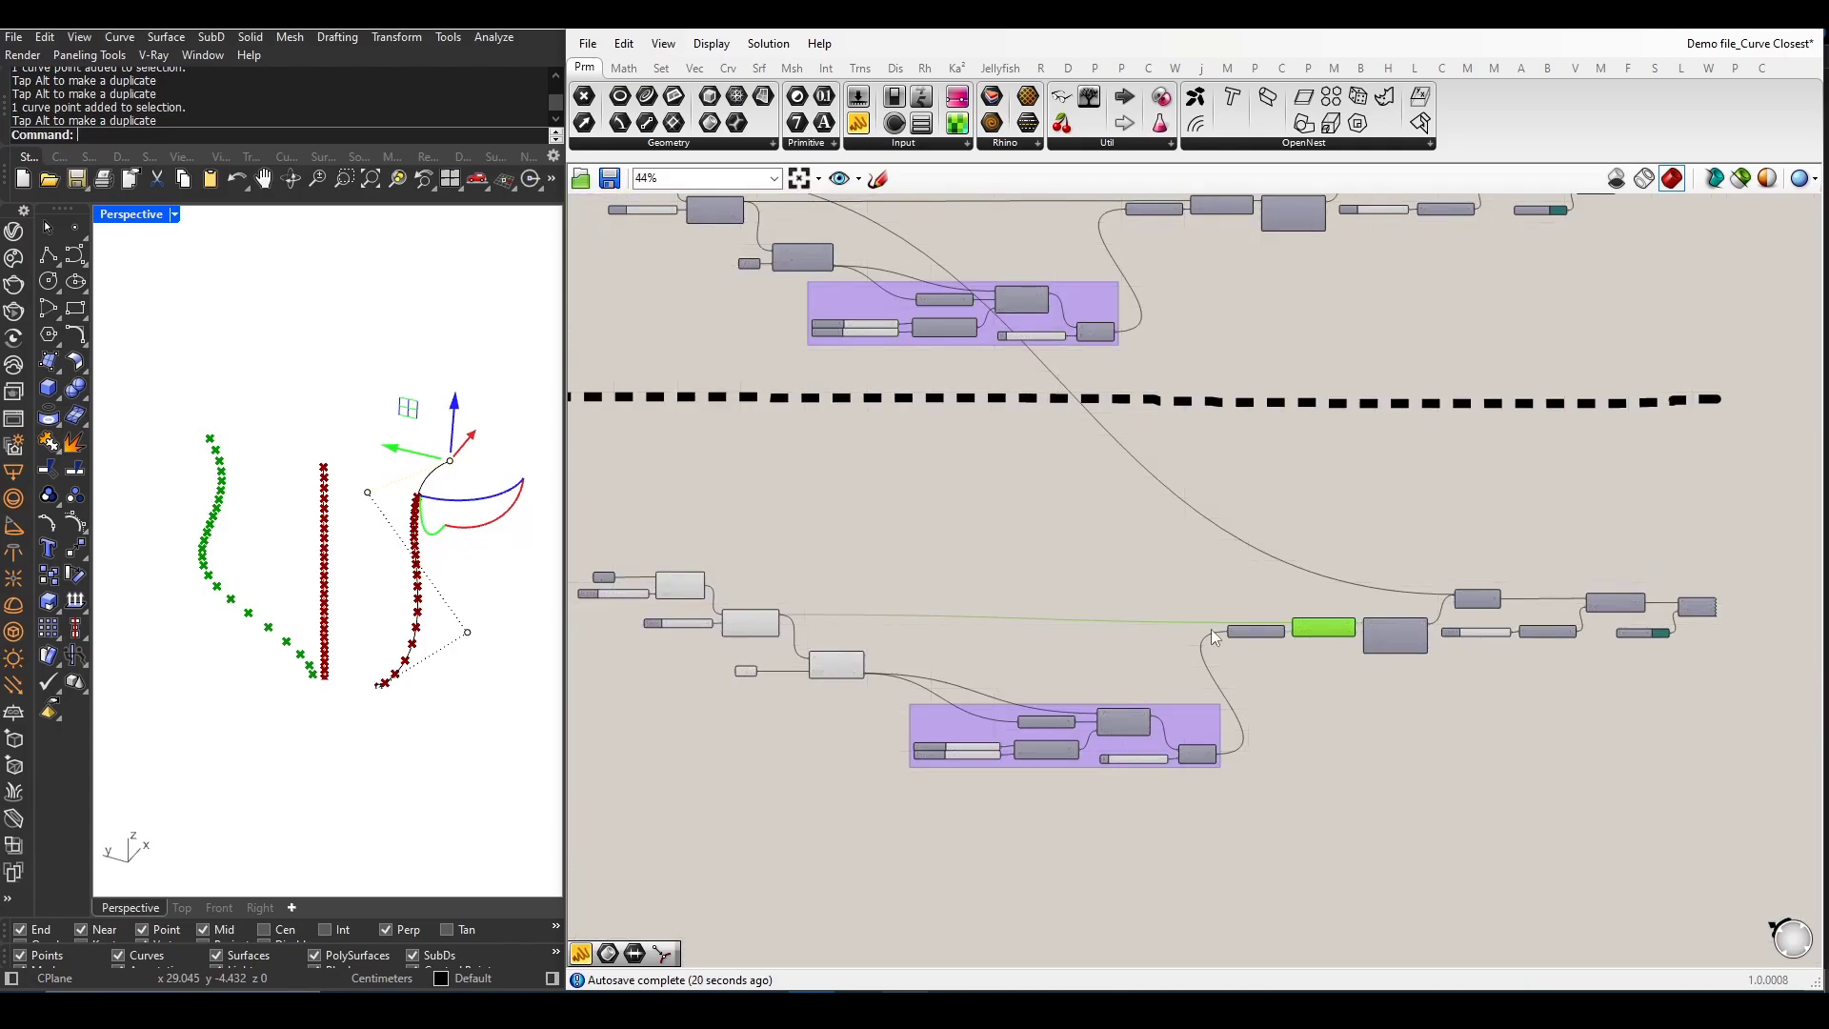
scroll(834, 627, "up", 2)
scroll(1571, 622, "up", 2)
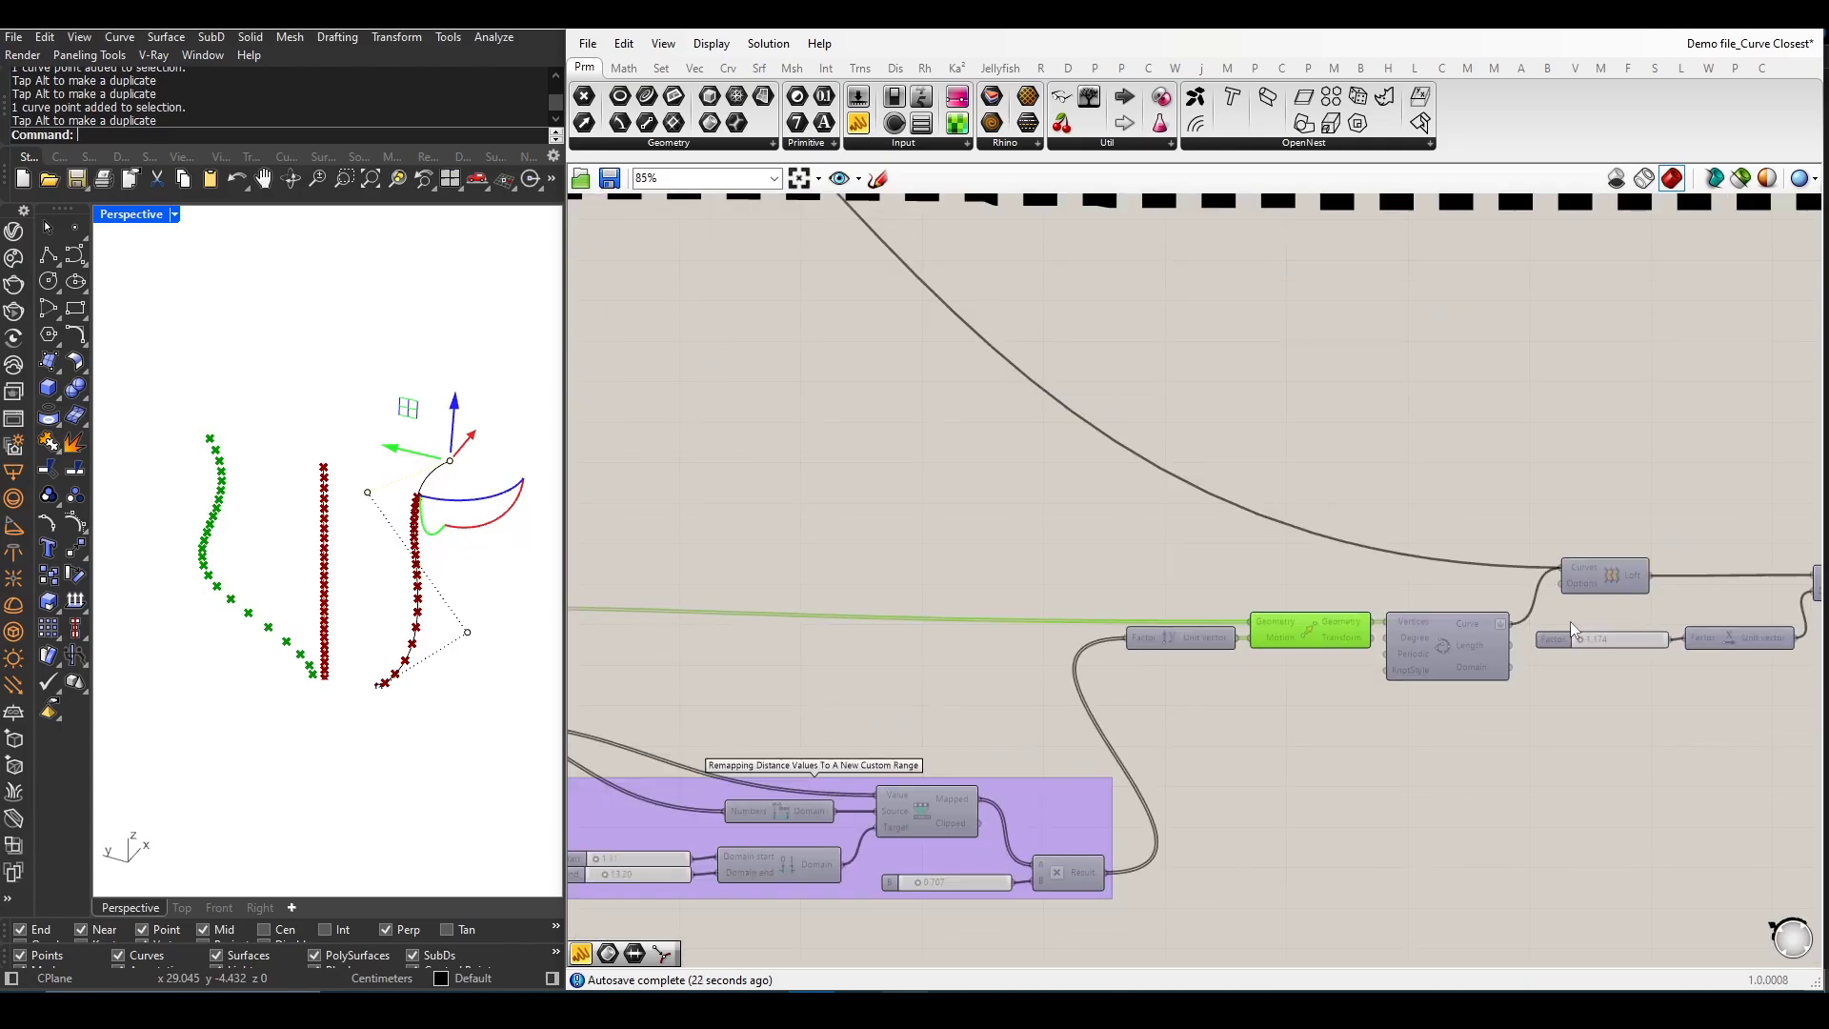
scroll(1588, 582, "down", 2)
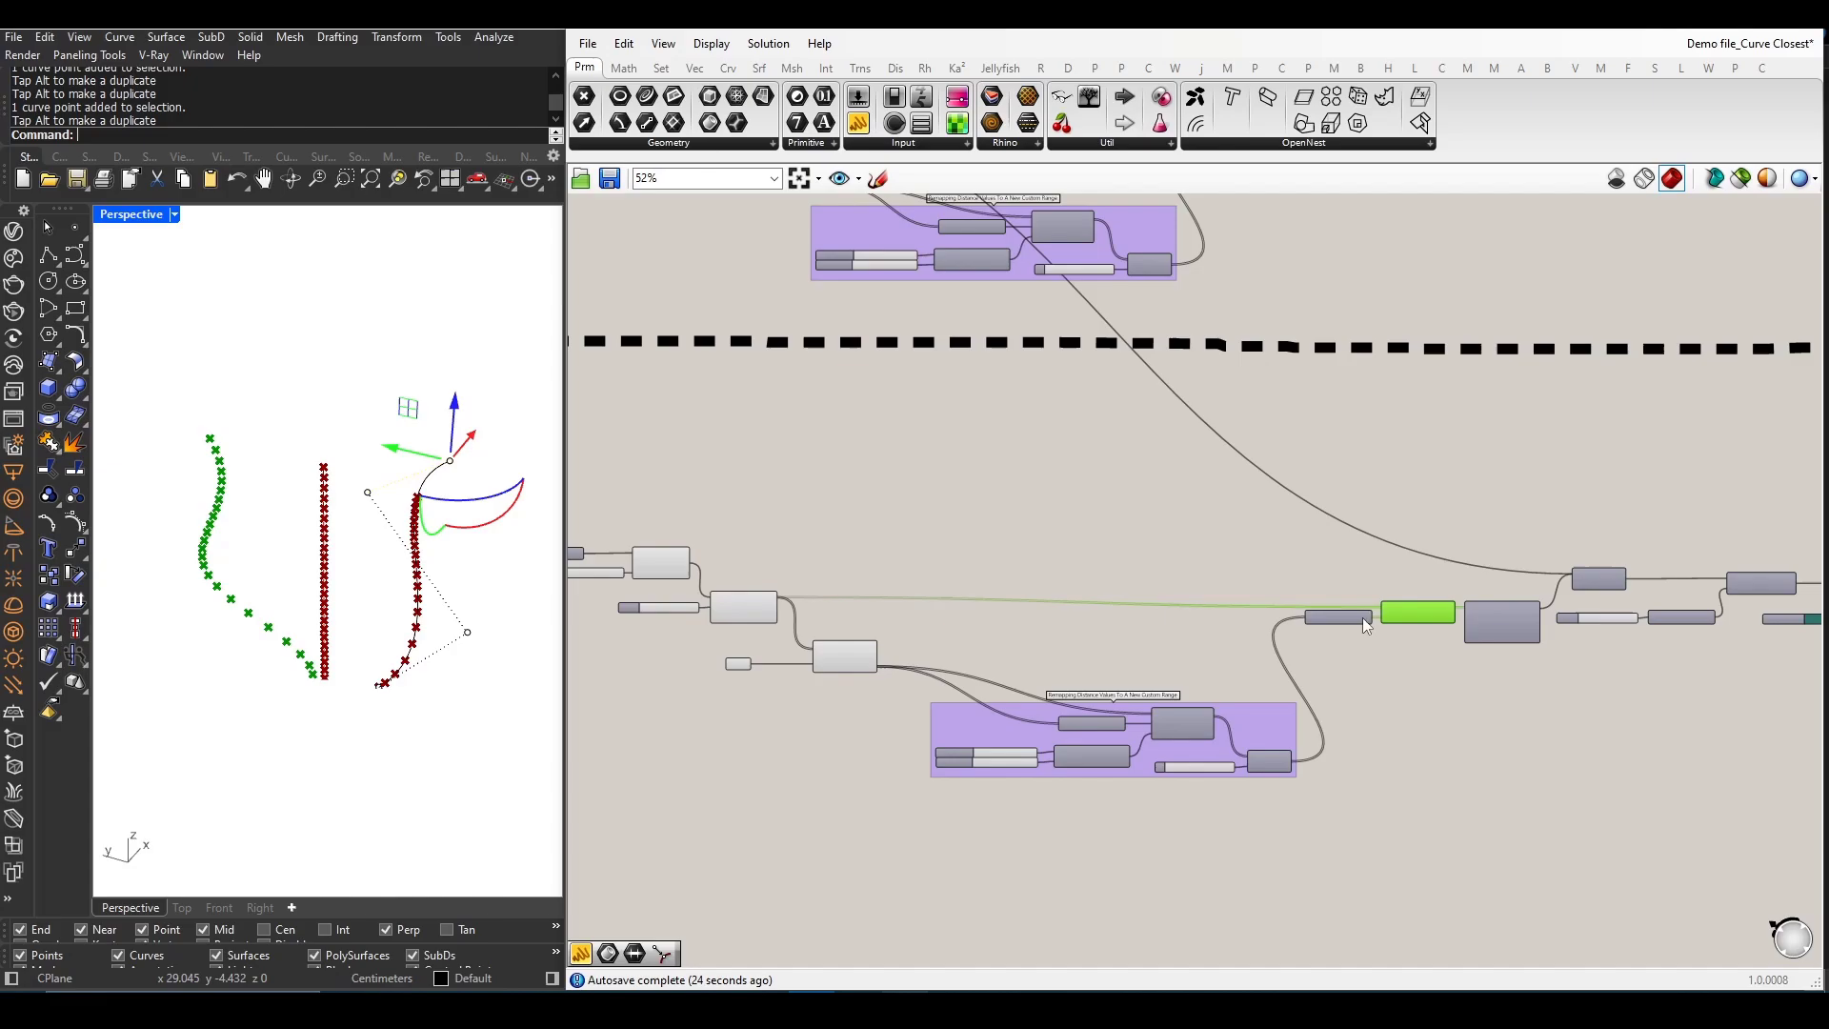
scroll(1361, 618, "up", 2)
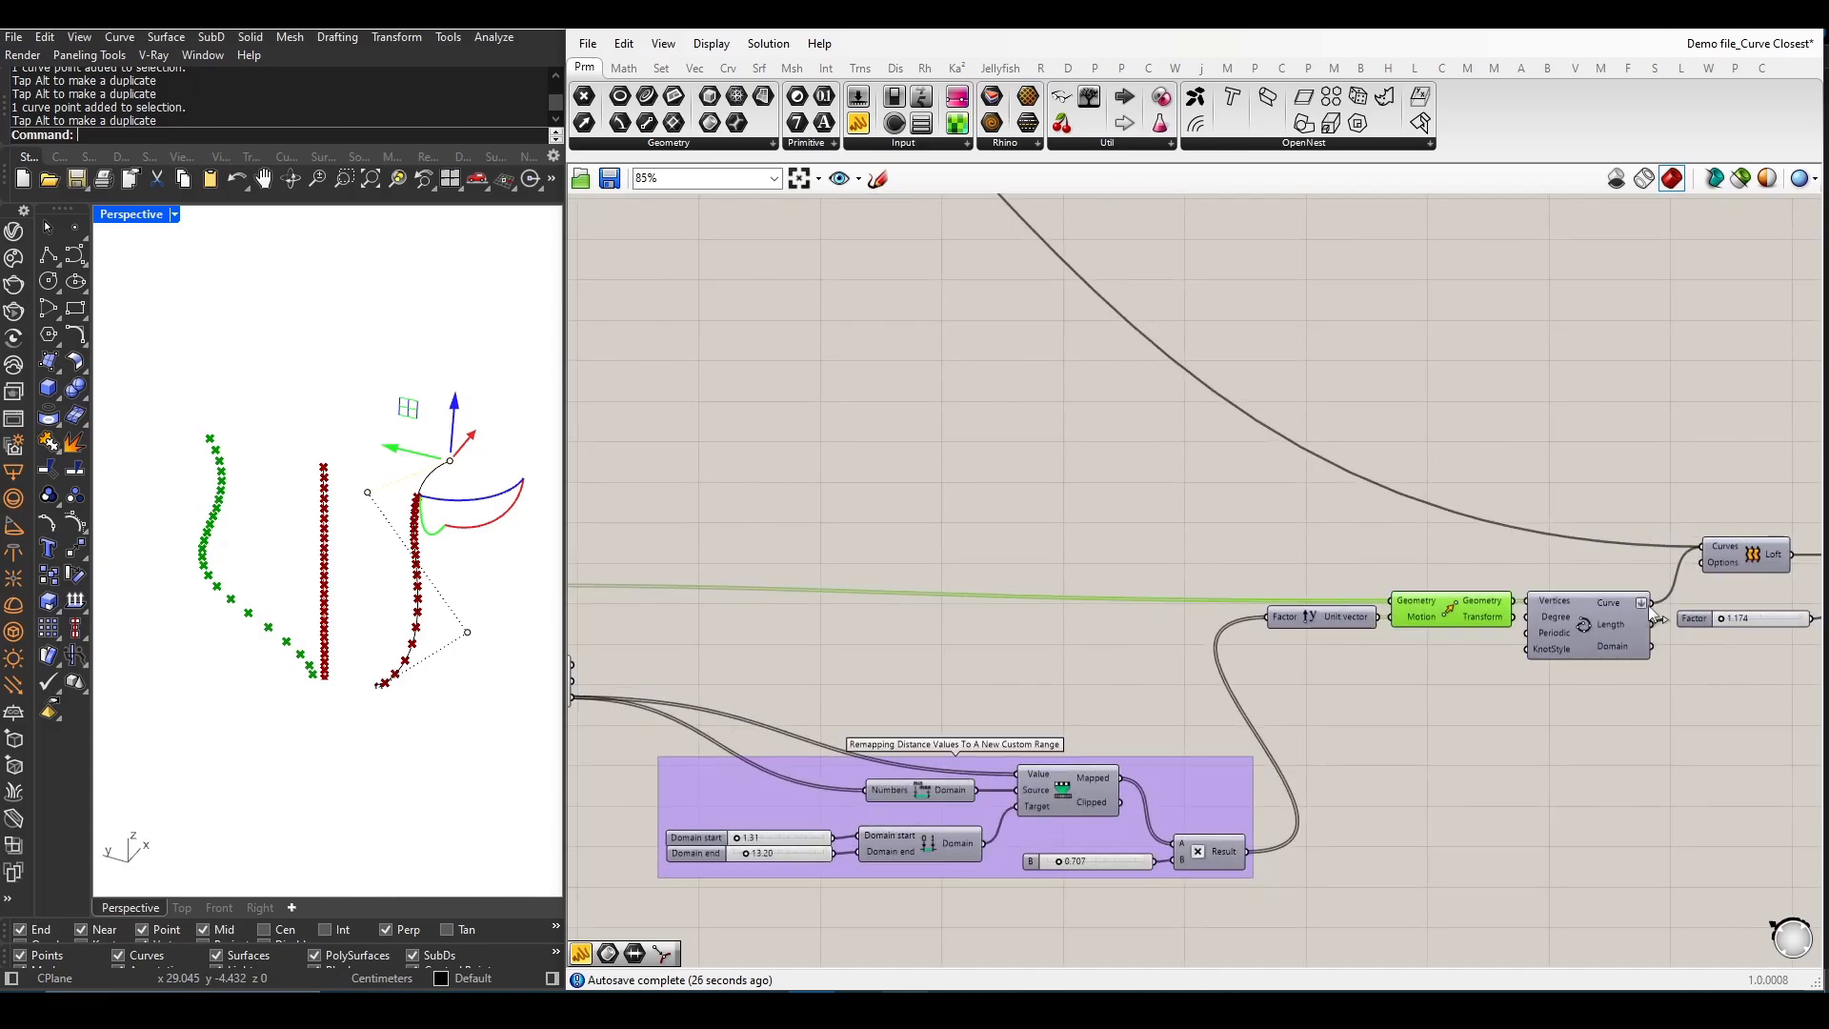
scroll(1586, 604, "down", 2)
scroll(819, 601, "up", 1)
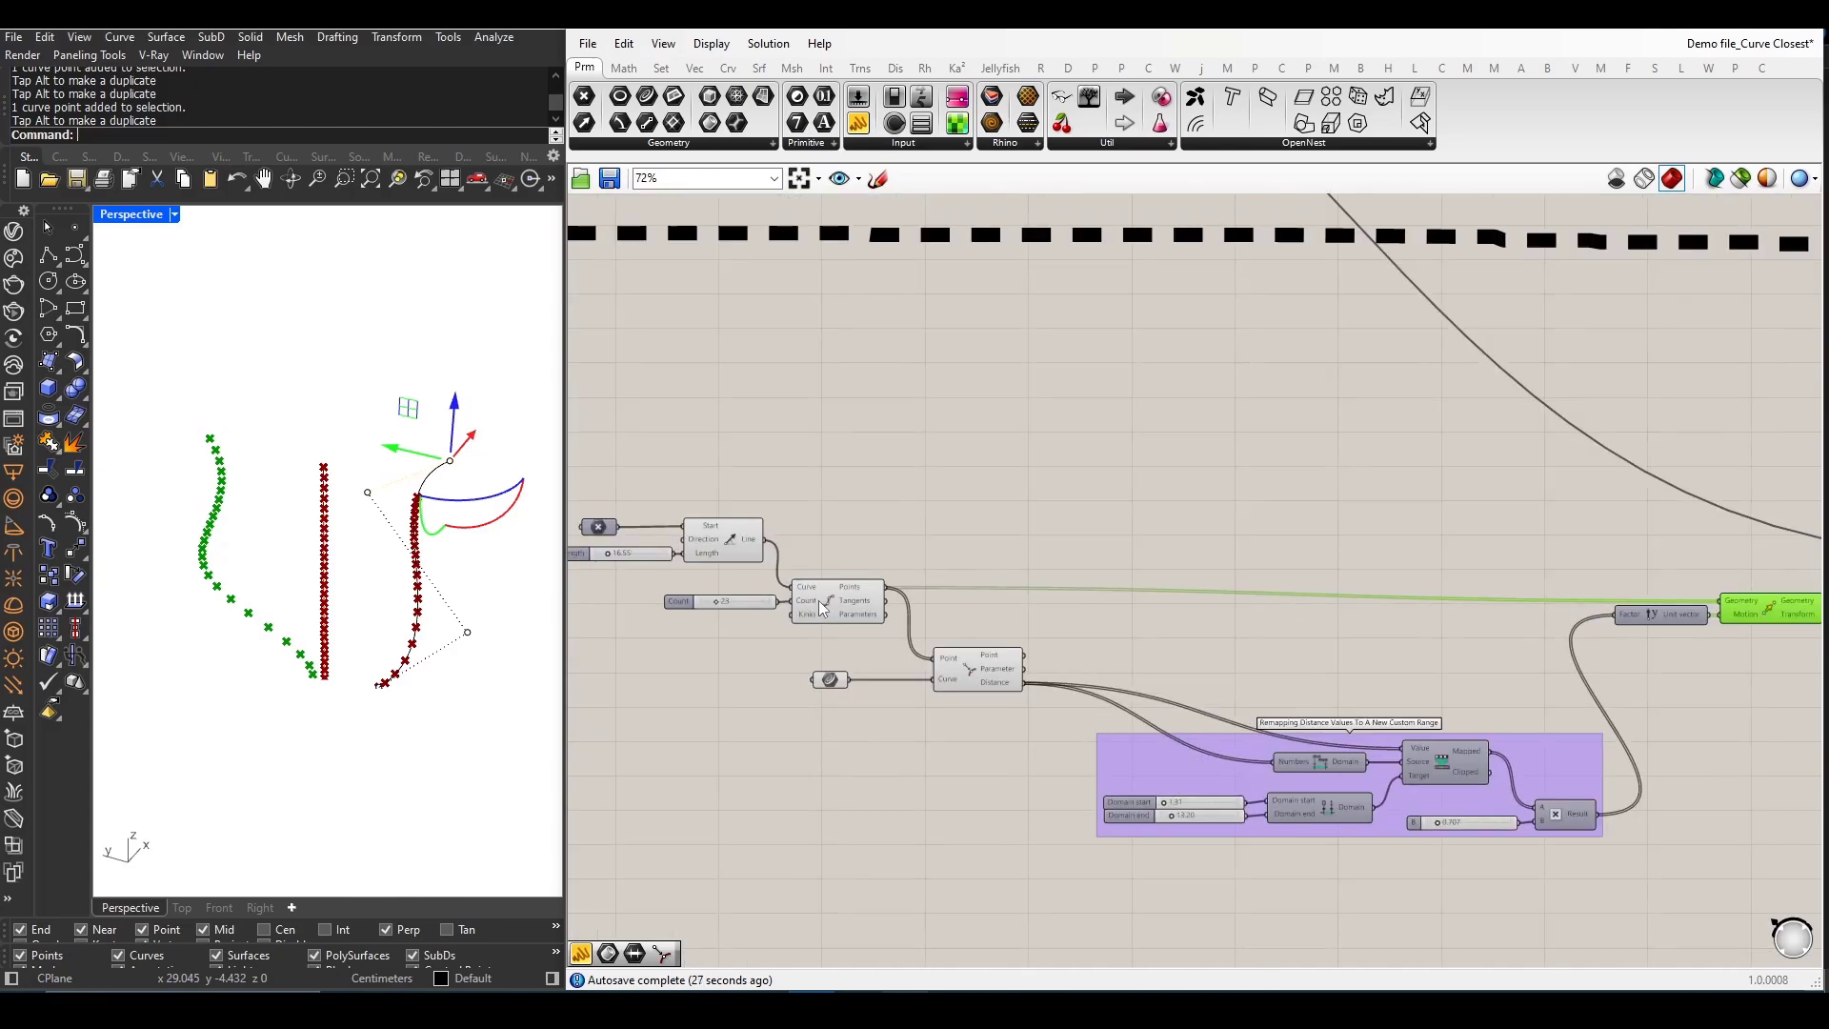
left_click(730, 538)
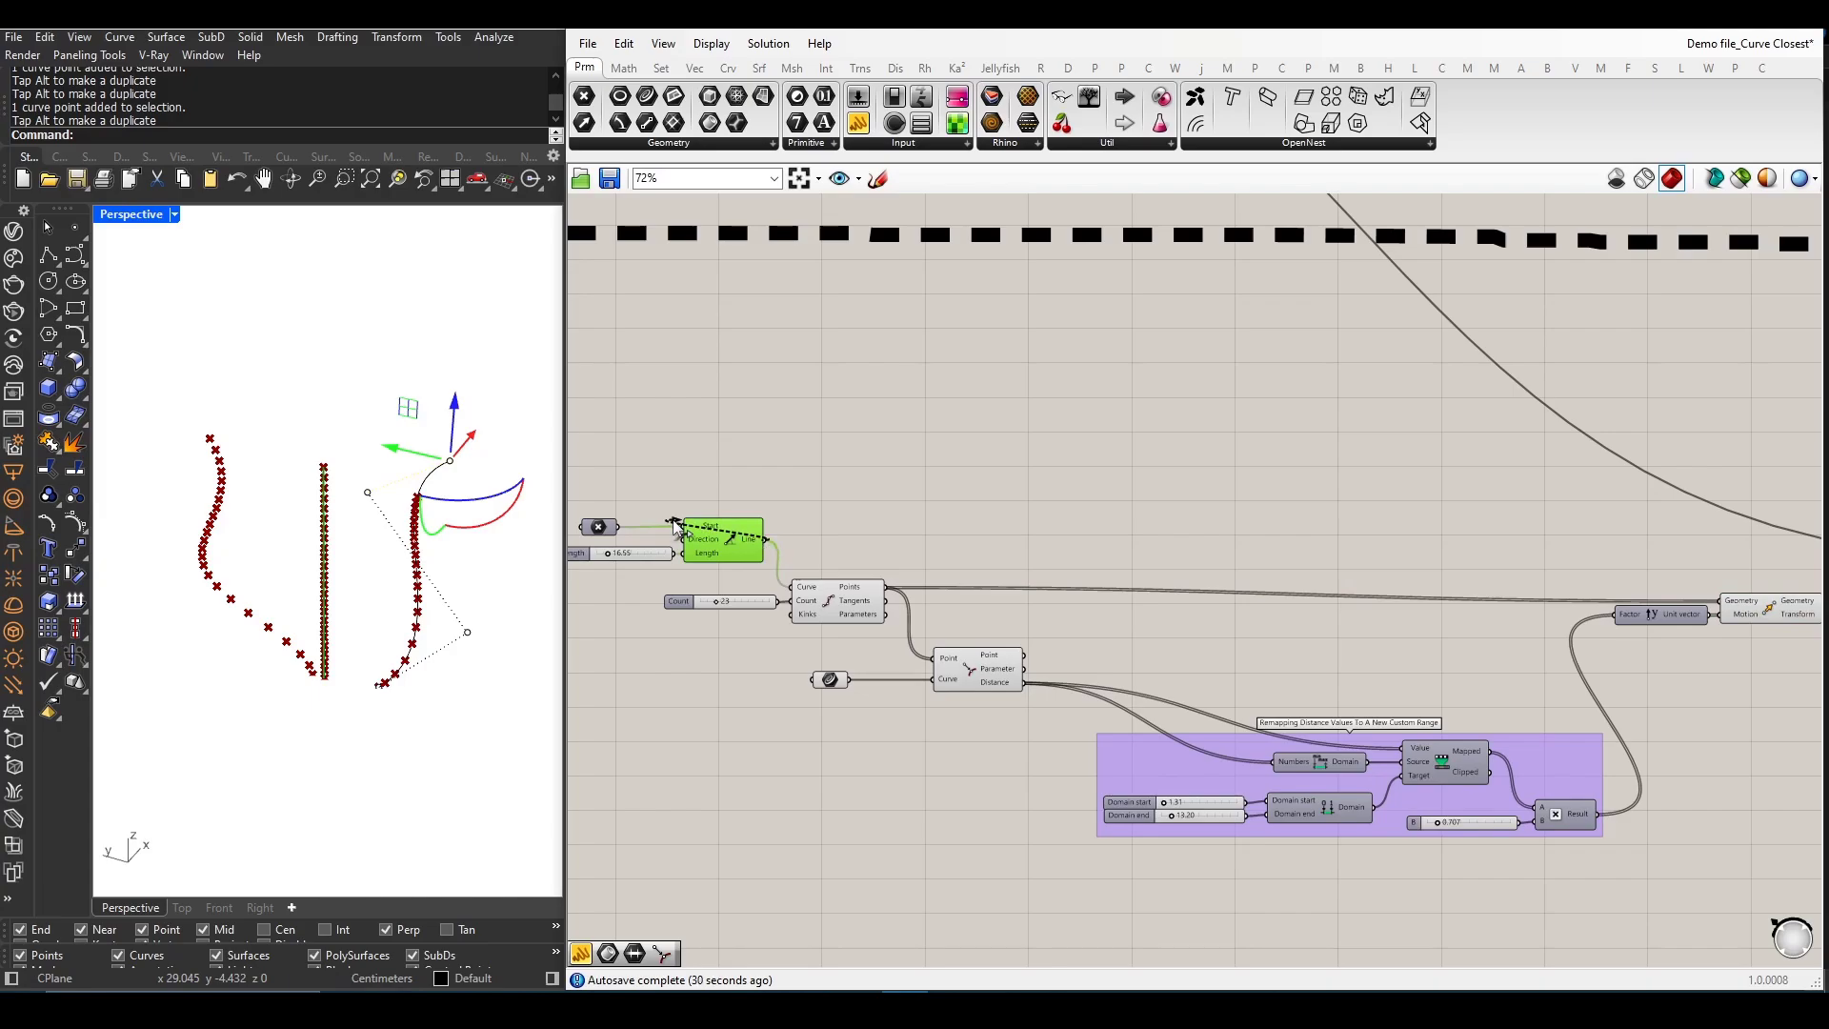
scroll(772, 538, "down", 2)
left_click_drag(774, 538, 1629, 550)
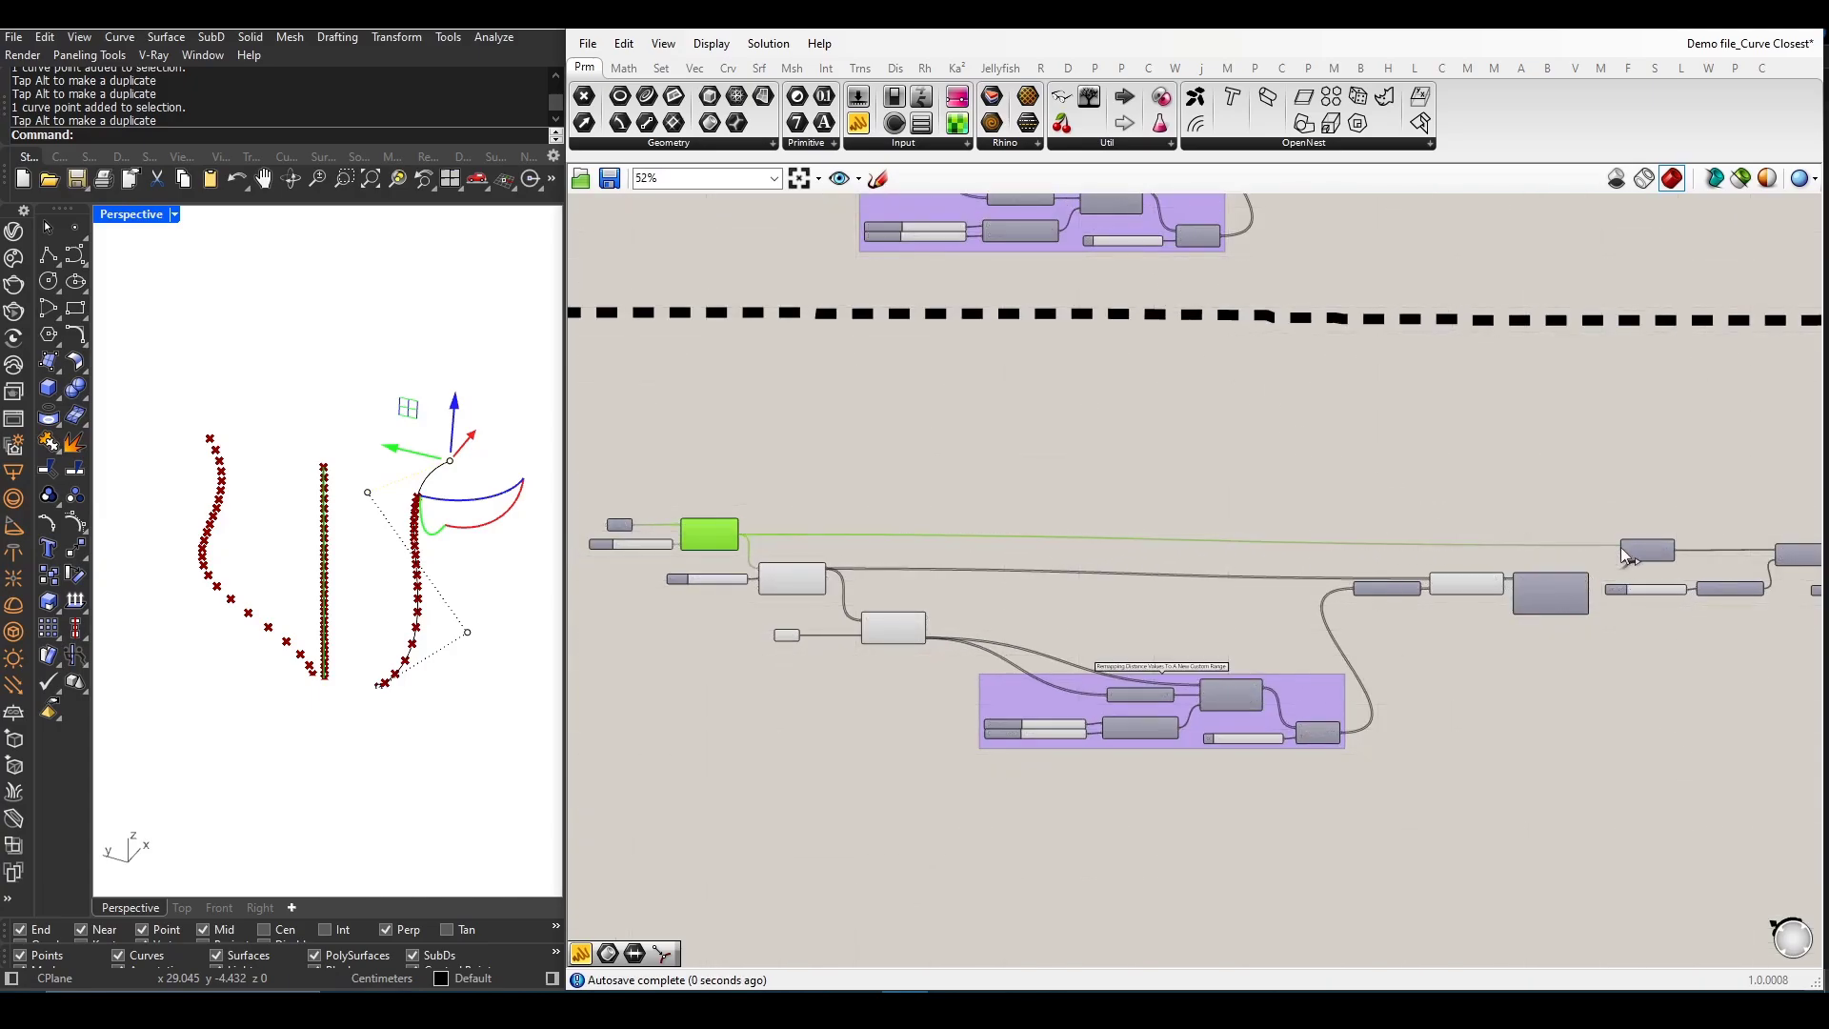
scroll(1639, 556, "up", 3)
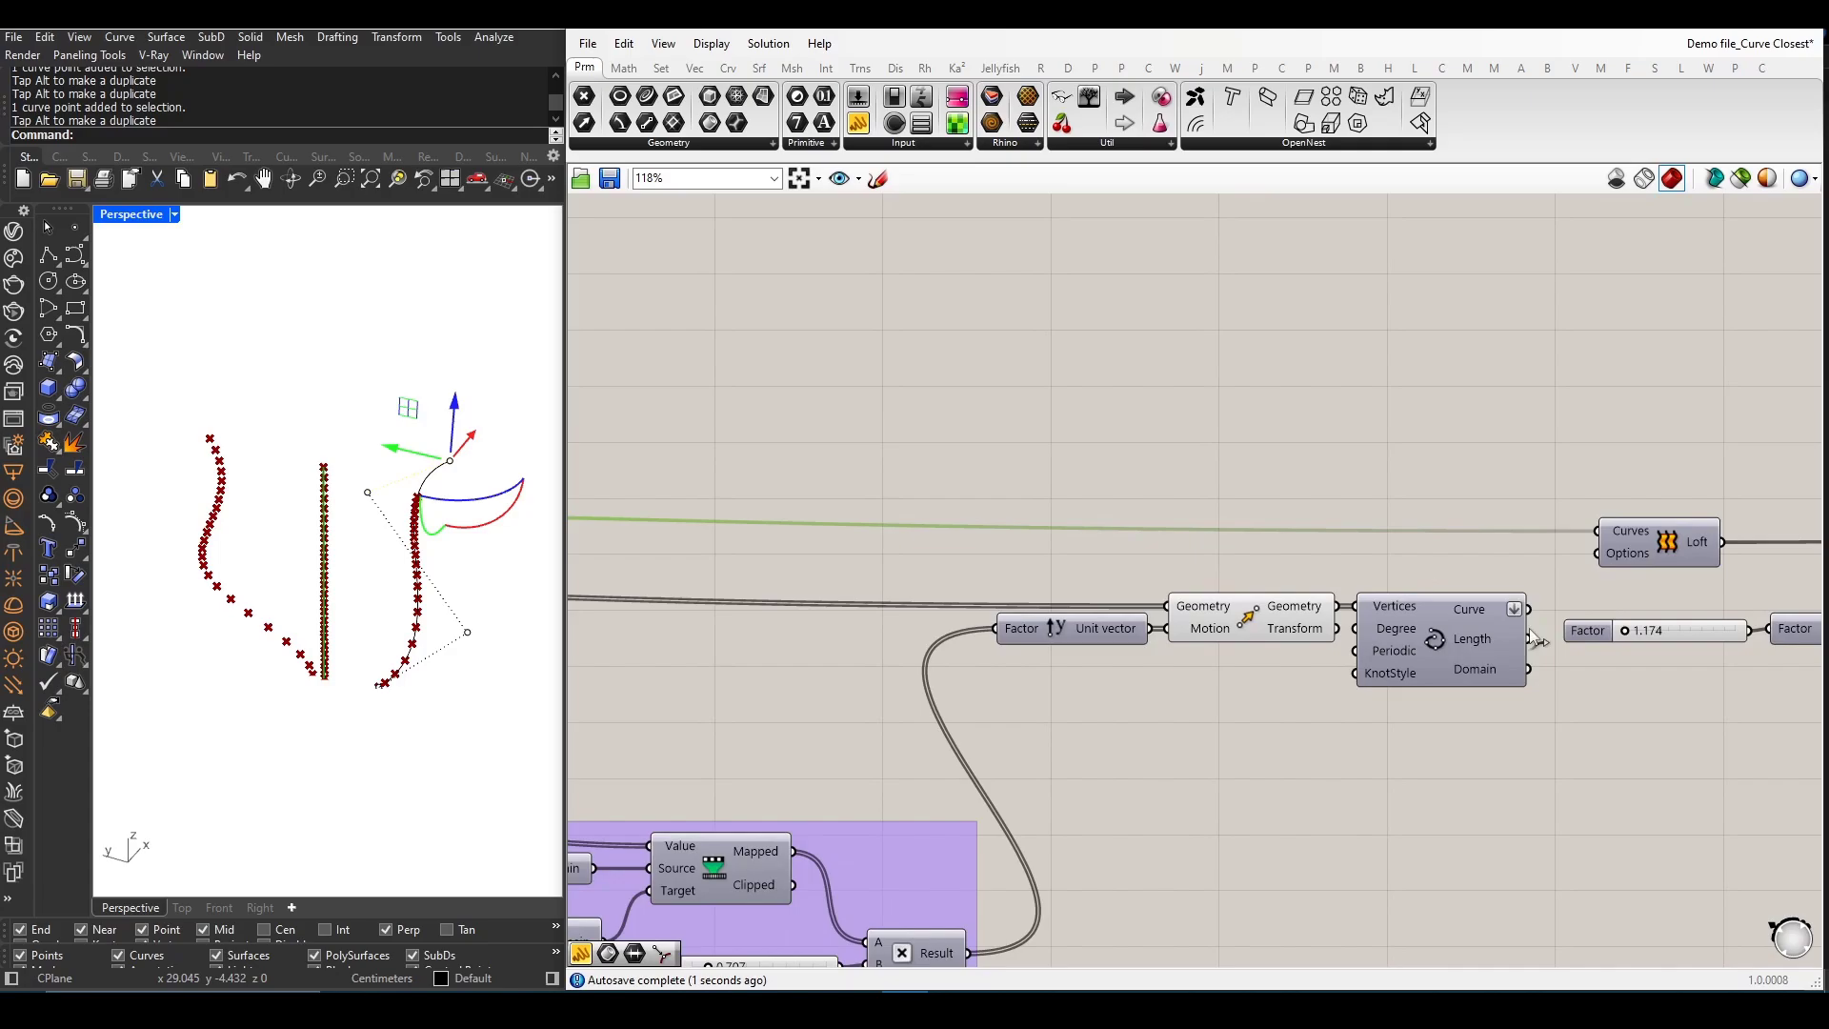
- Also wire the Interpolate Curve output into Loft's Curves input
left_click(1446, 636)
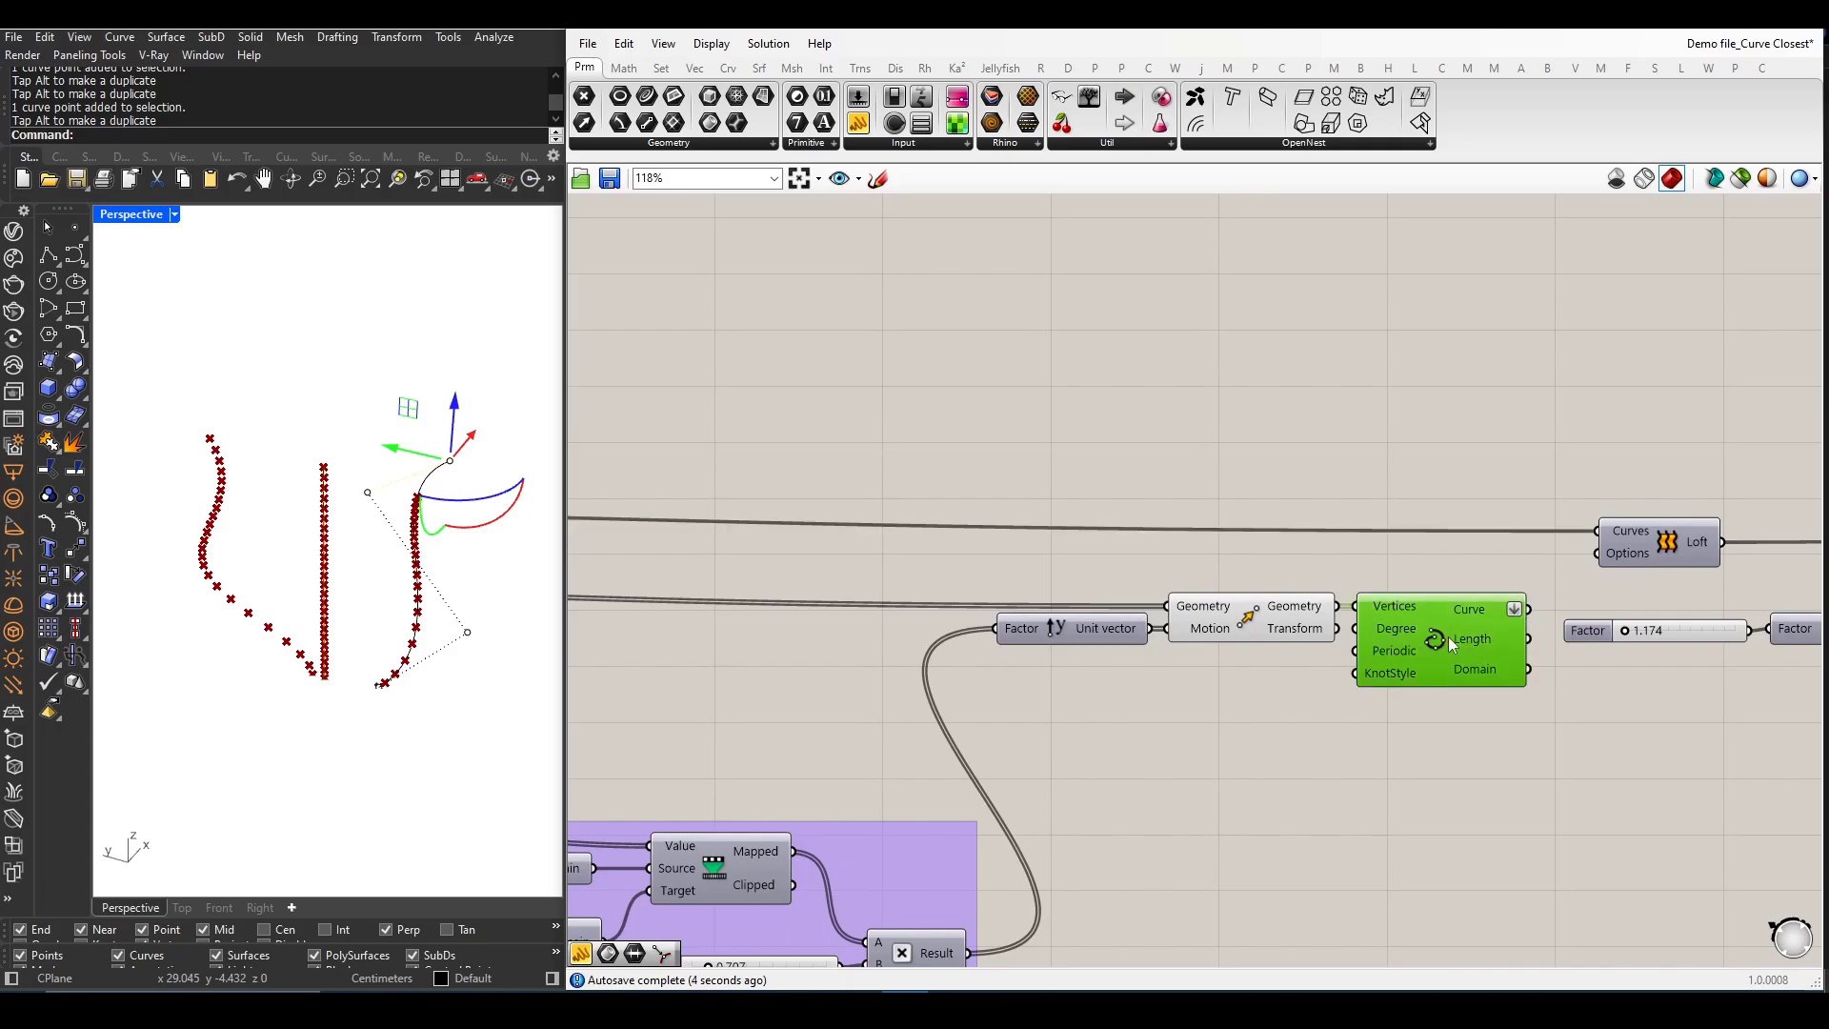
right_click(1448, 635)
left_click(1476, 676)
right_click_drag(292, 656, 343, 636)
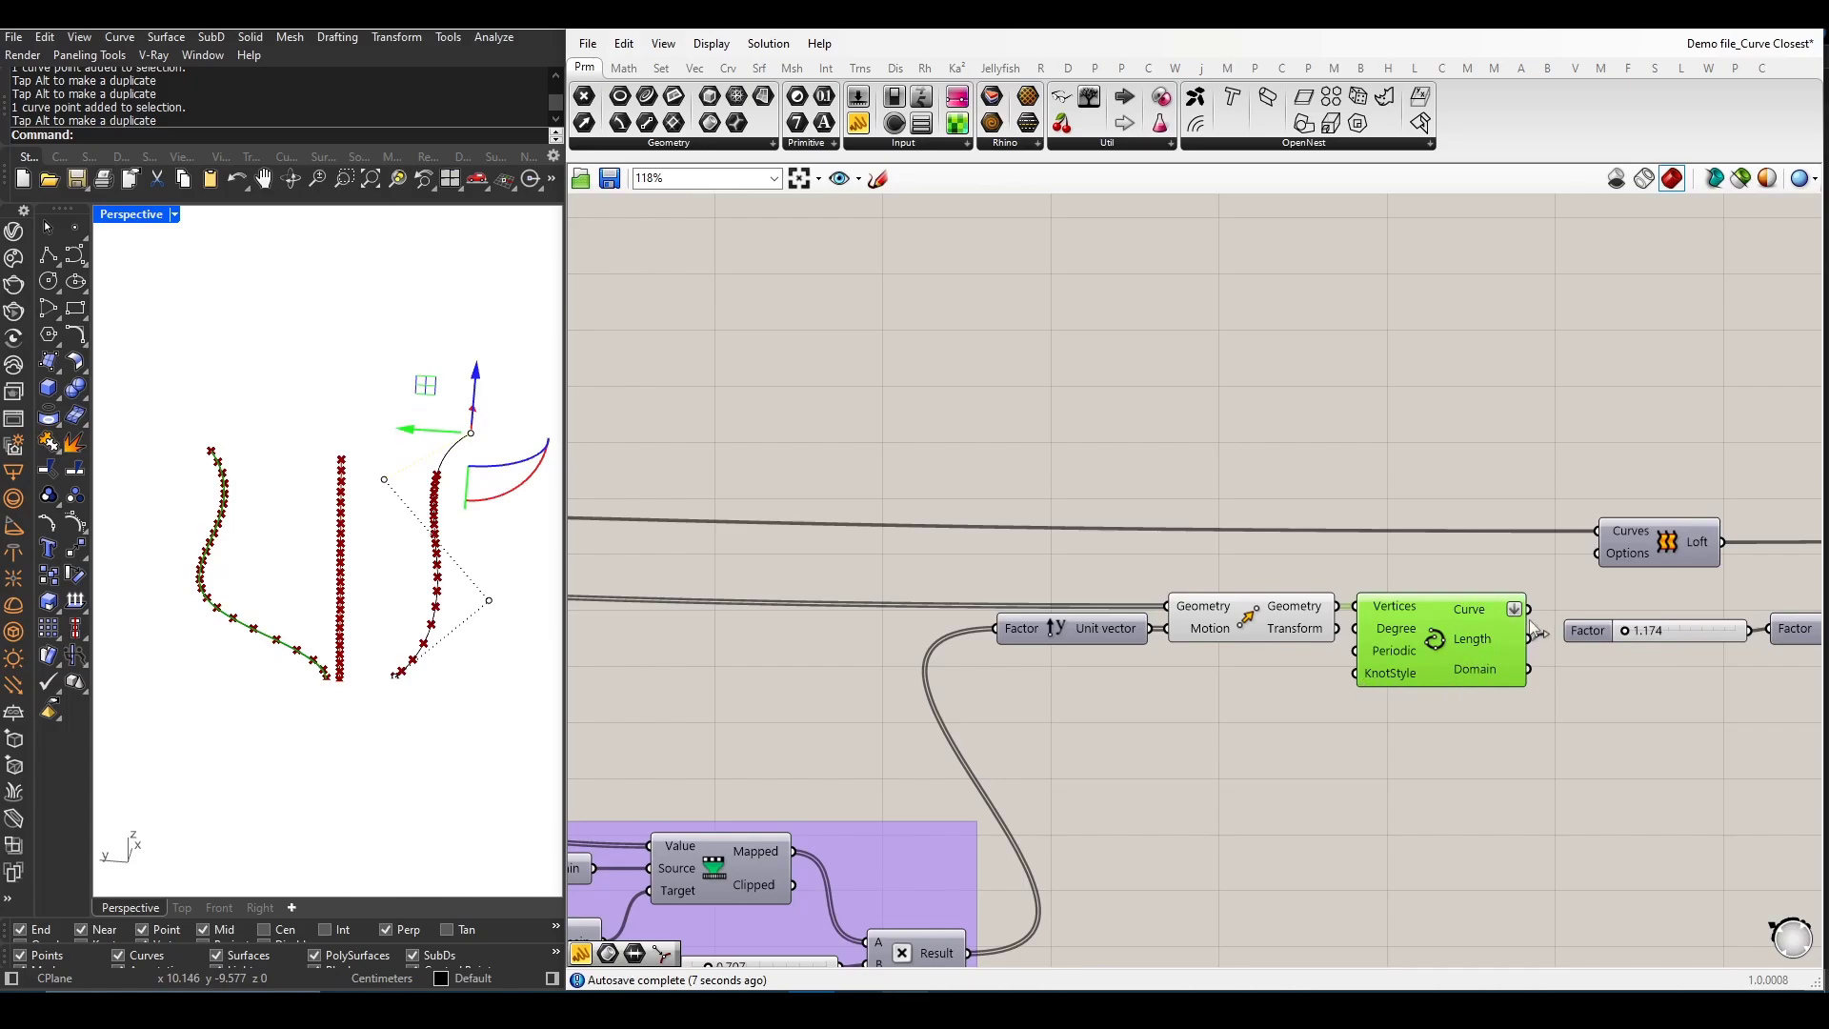
left_click_drag(1528, 610, 1598, 537, "shift")
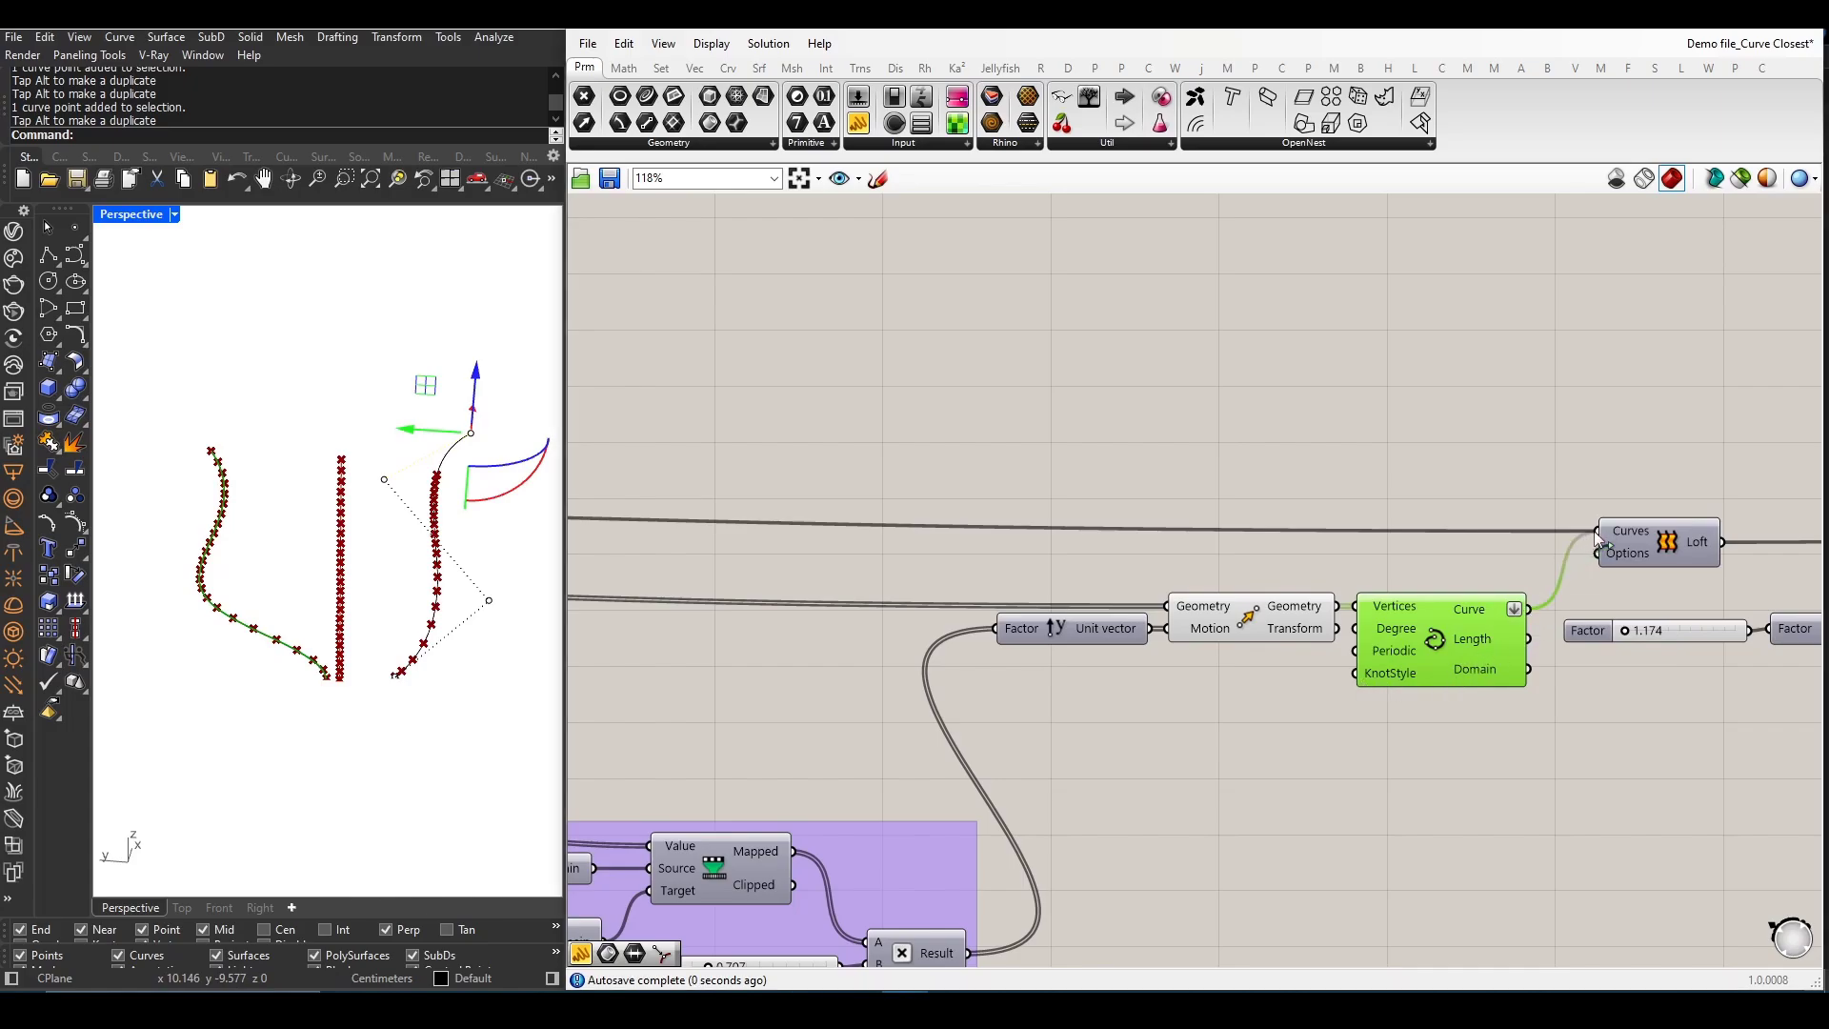
left_click(1604, 575)
scroll(1141, 576, "down", 3)
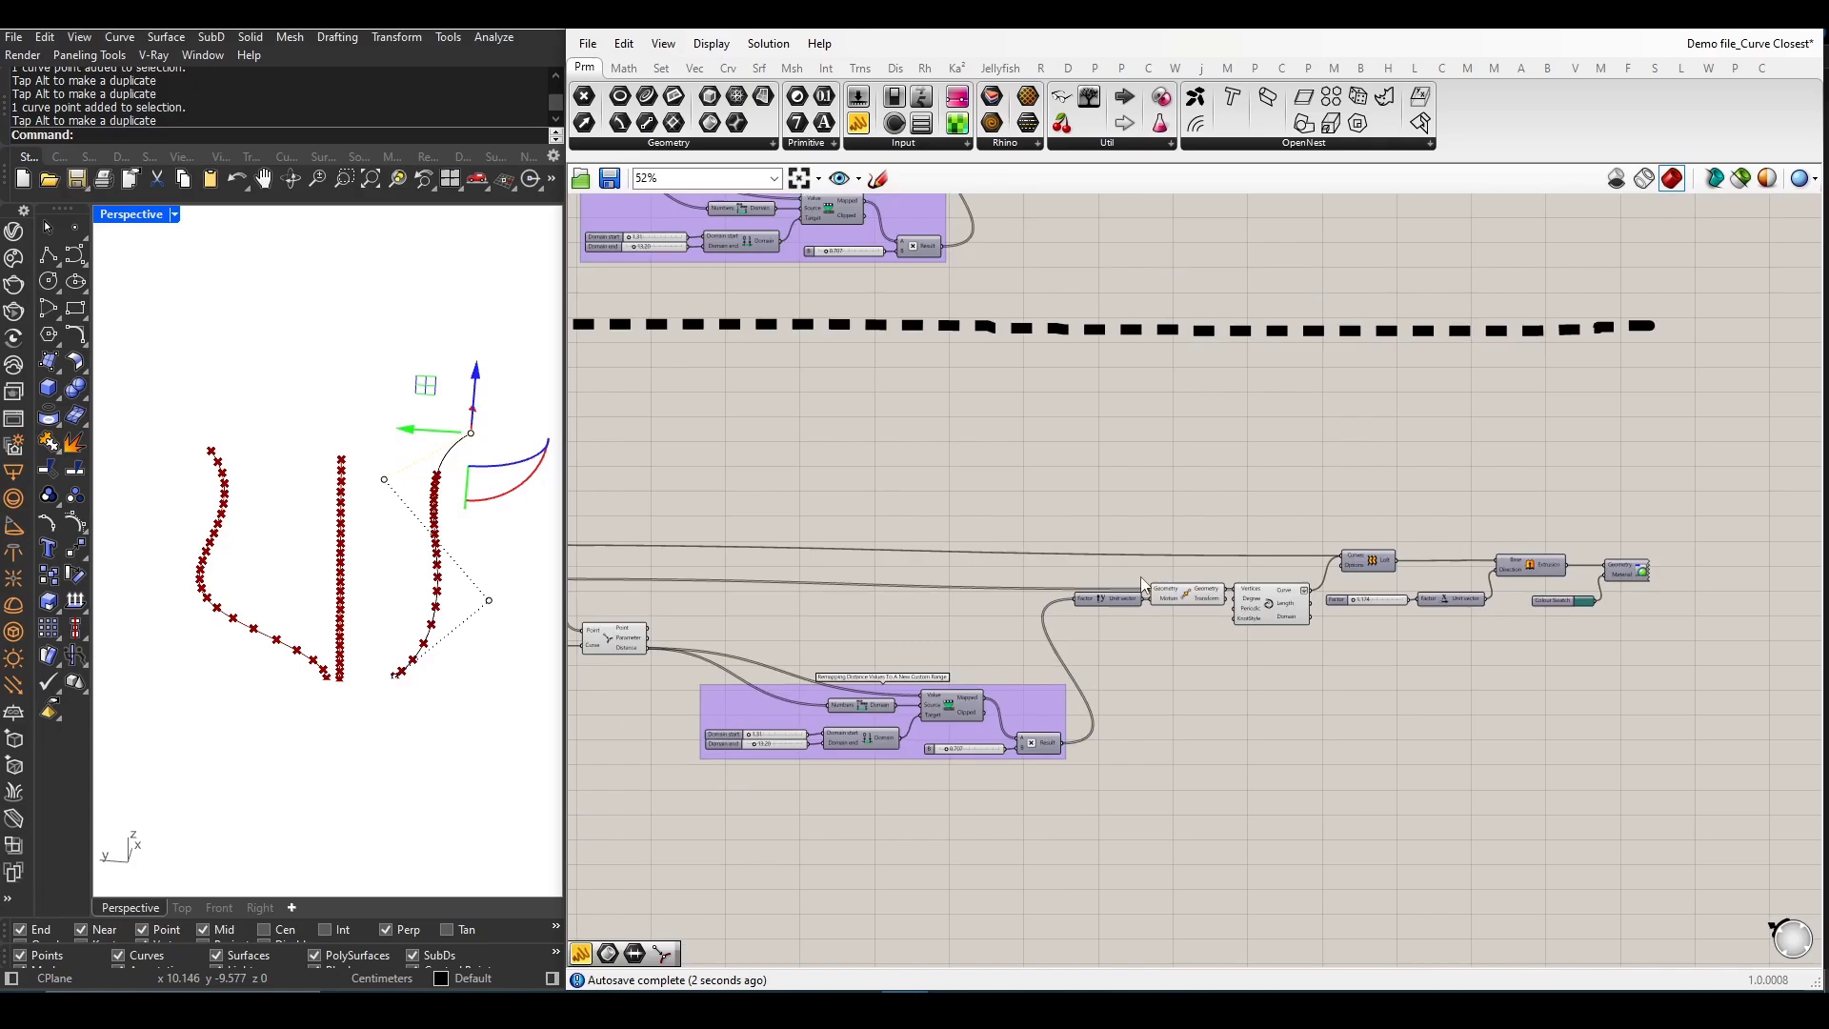
scroll(1677, 583, "up", 3)
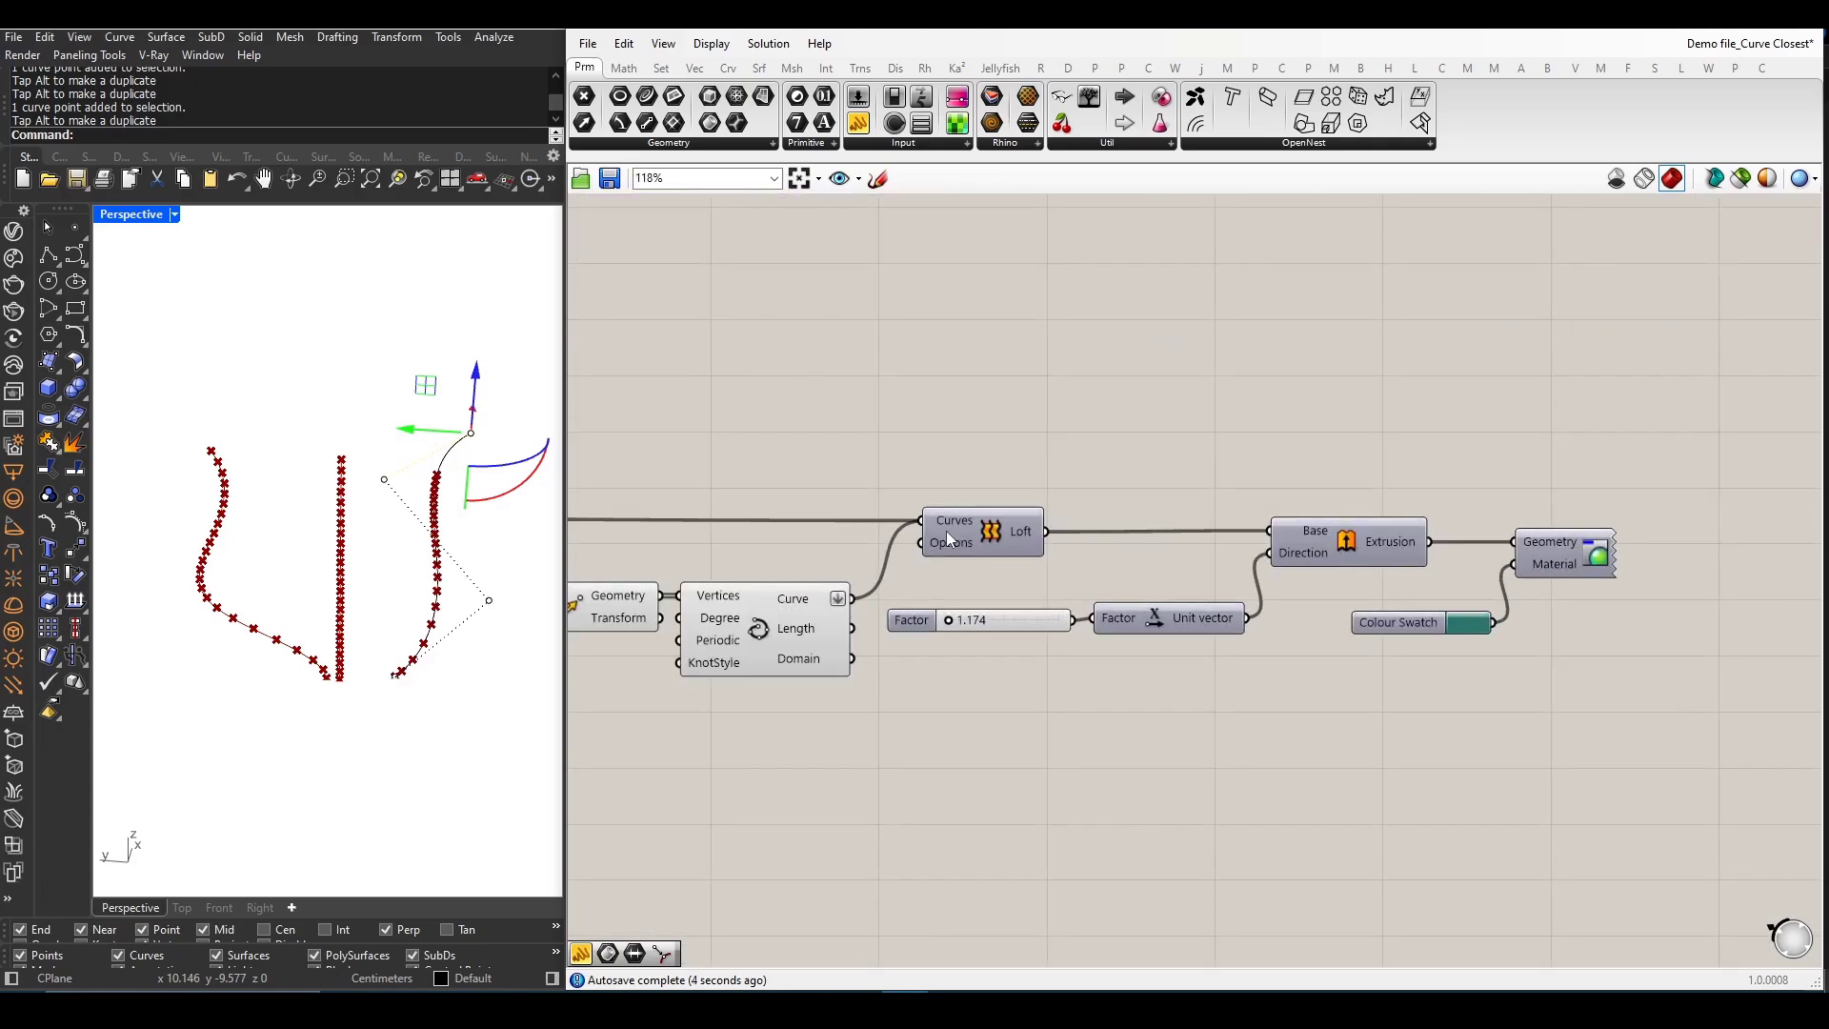
- Enable Preview on the Loft, Extrusion and teal Custom Preview components
right_click(984, 538)
left_click(1012, 567)
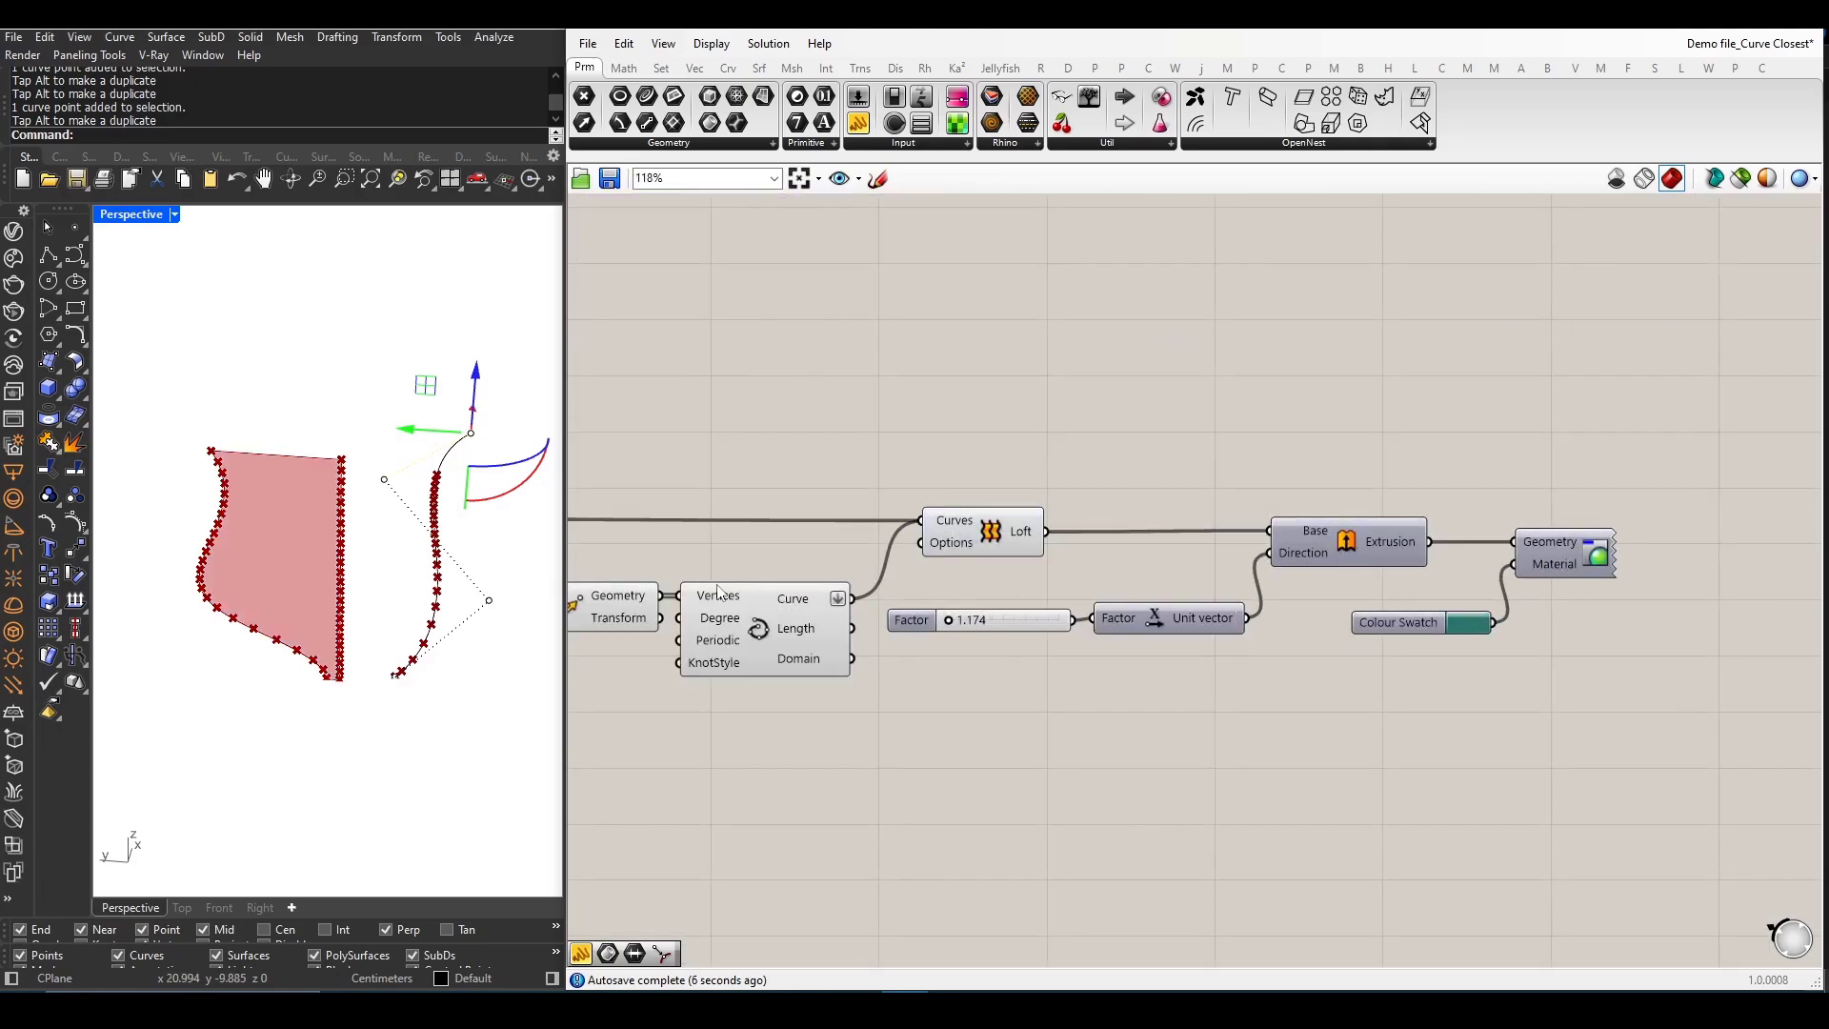
right_click(1345, 553)
left_click(1399, 596)
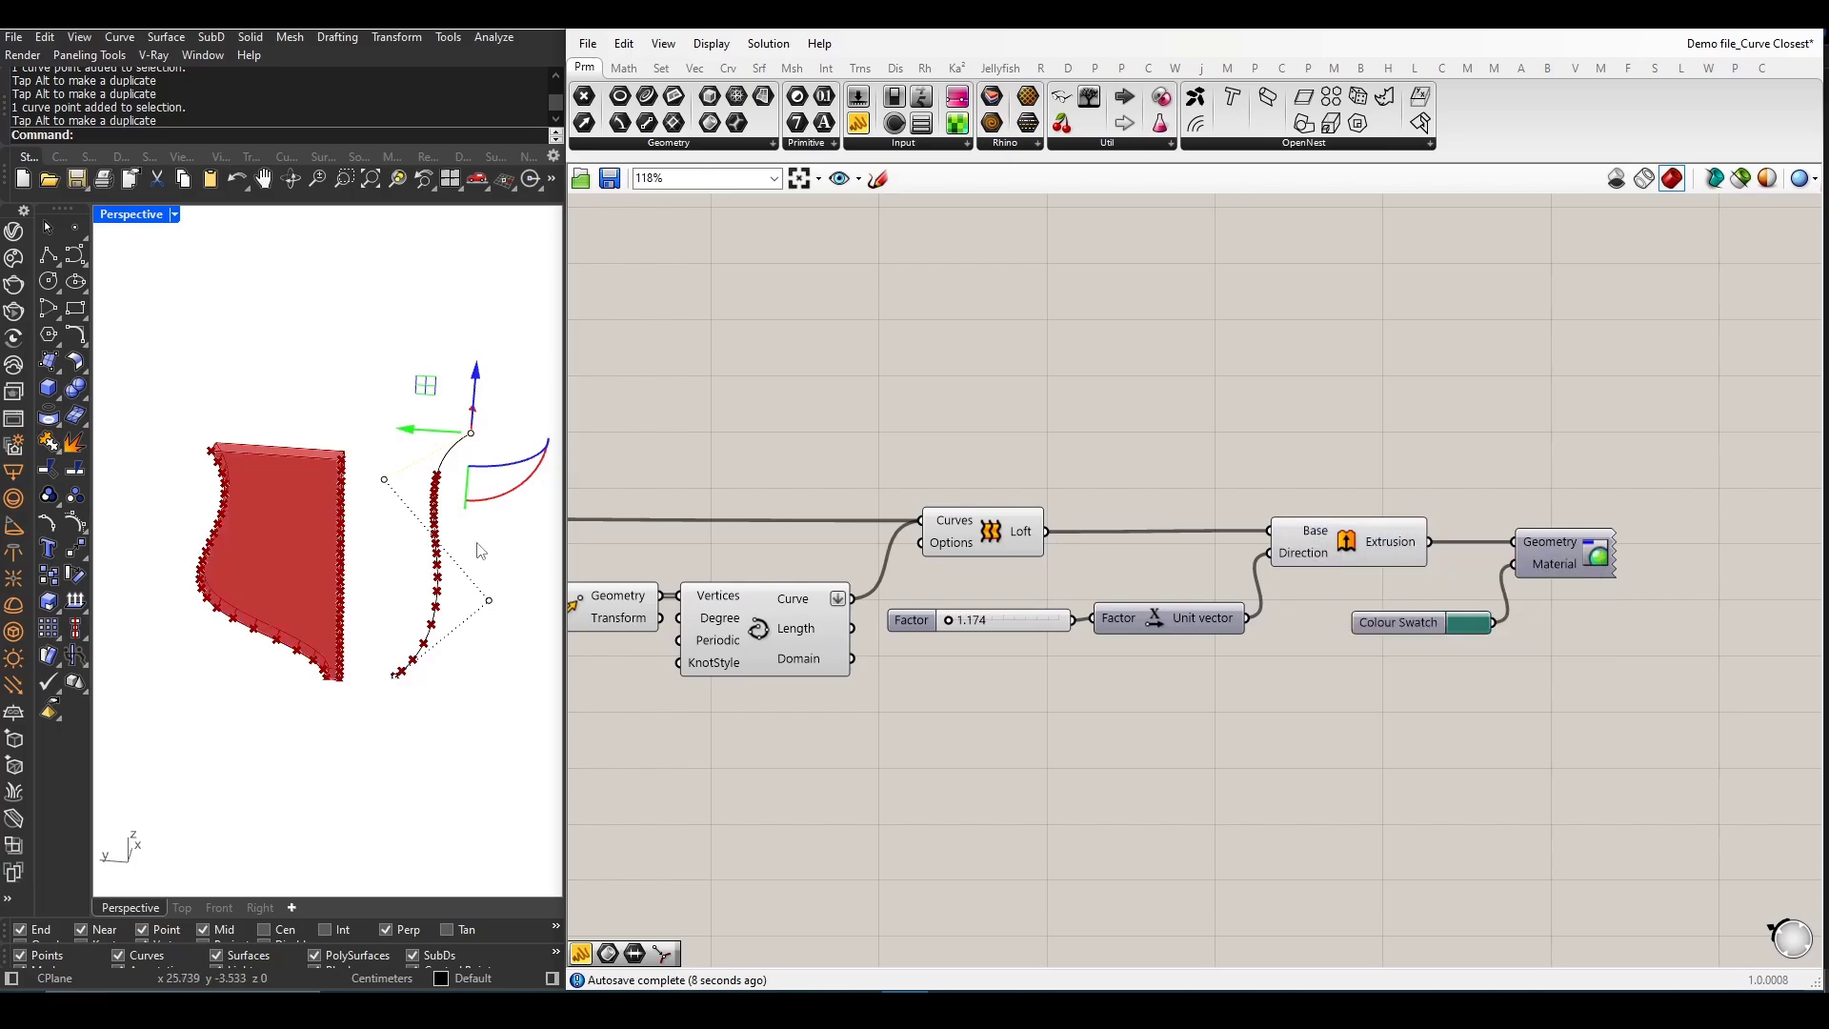
right_click_drag(445, 556, 384, 570)
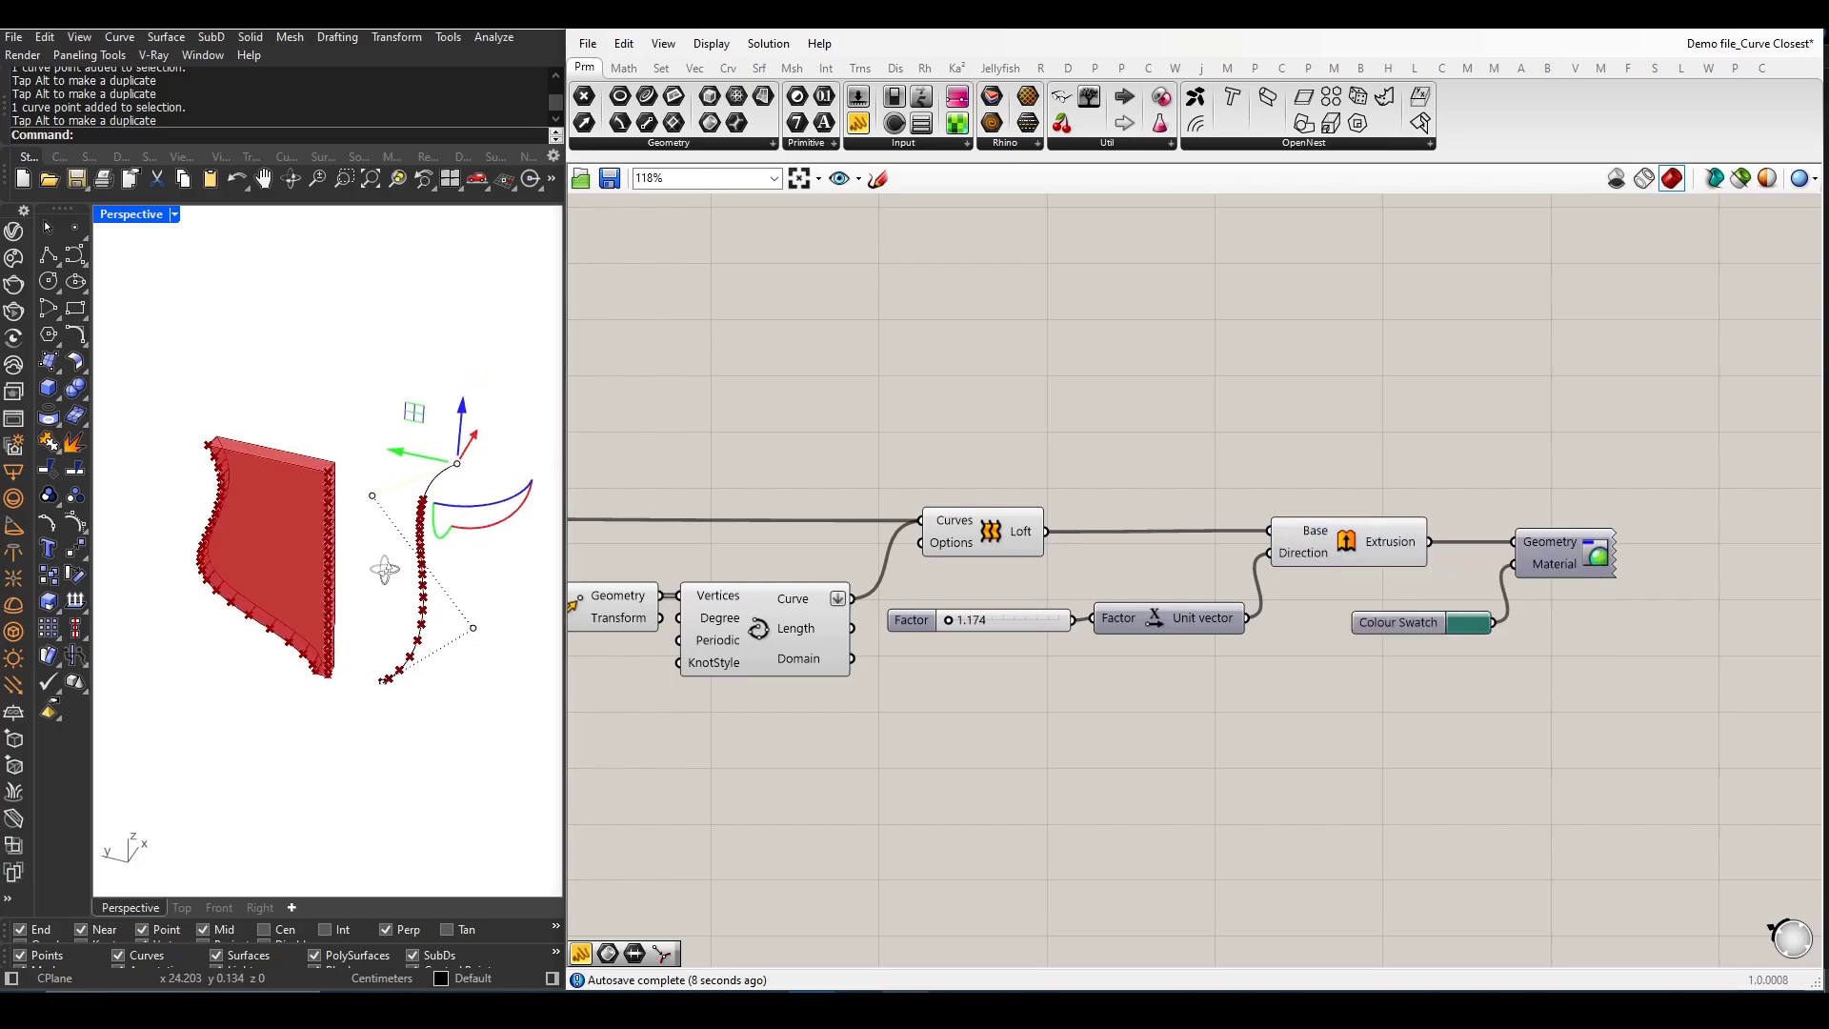
right_click(1571, 560)
left_click(1625, 599)
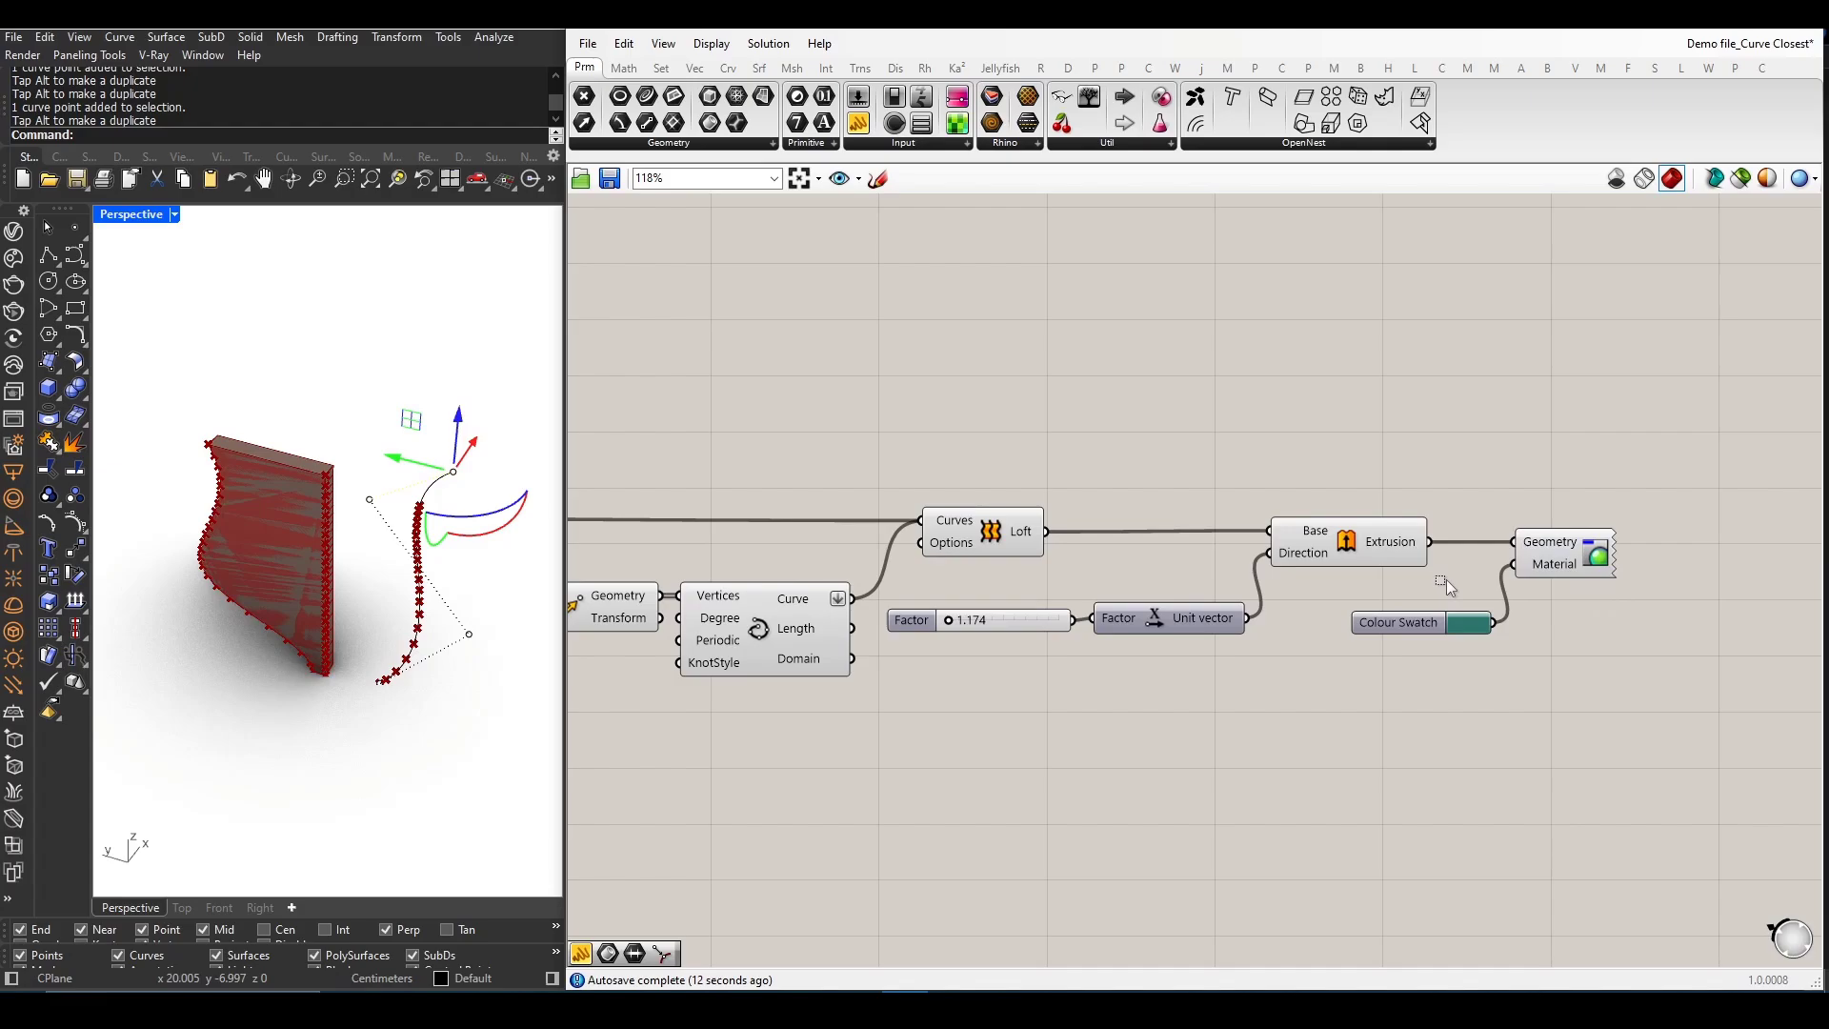
- Hide the default Loft and Extrusion previews, leaving the teal wall visible
left_click_drag(1458, 586, 897, 475)
middle_click(1040, 490)
left_click(1098, 434)
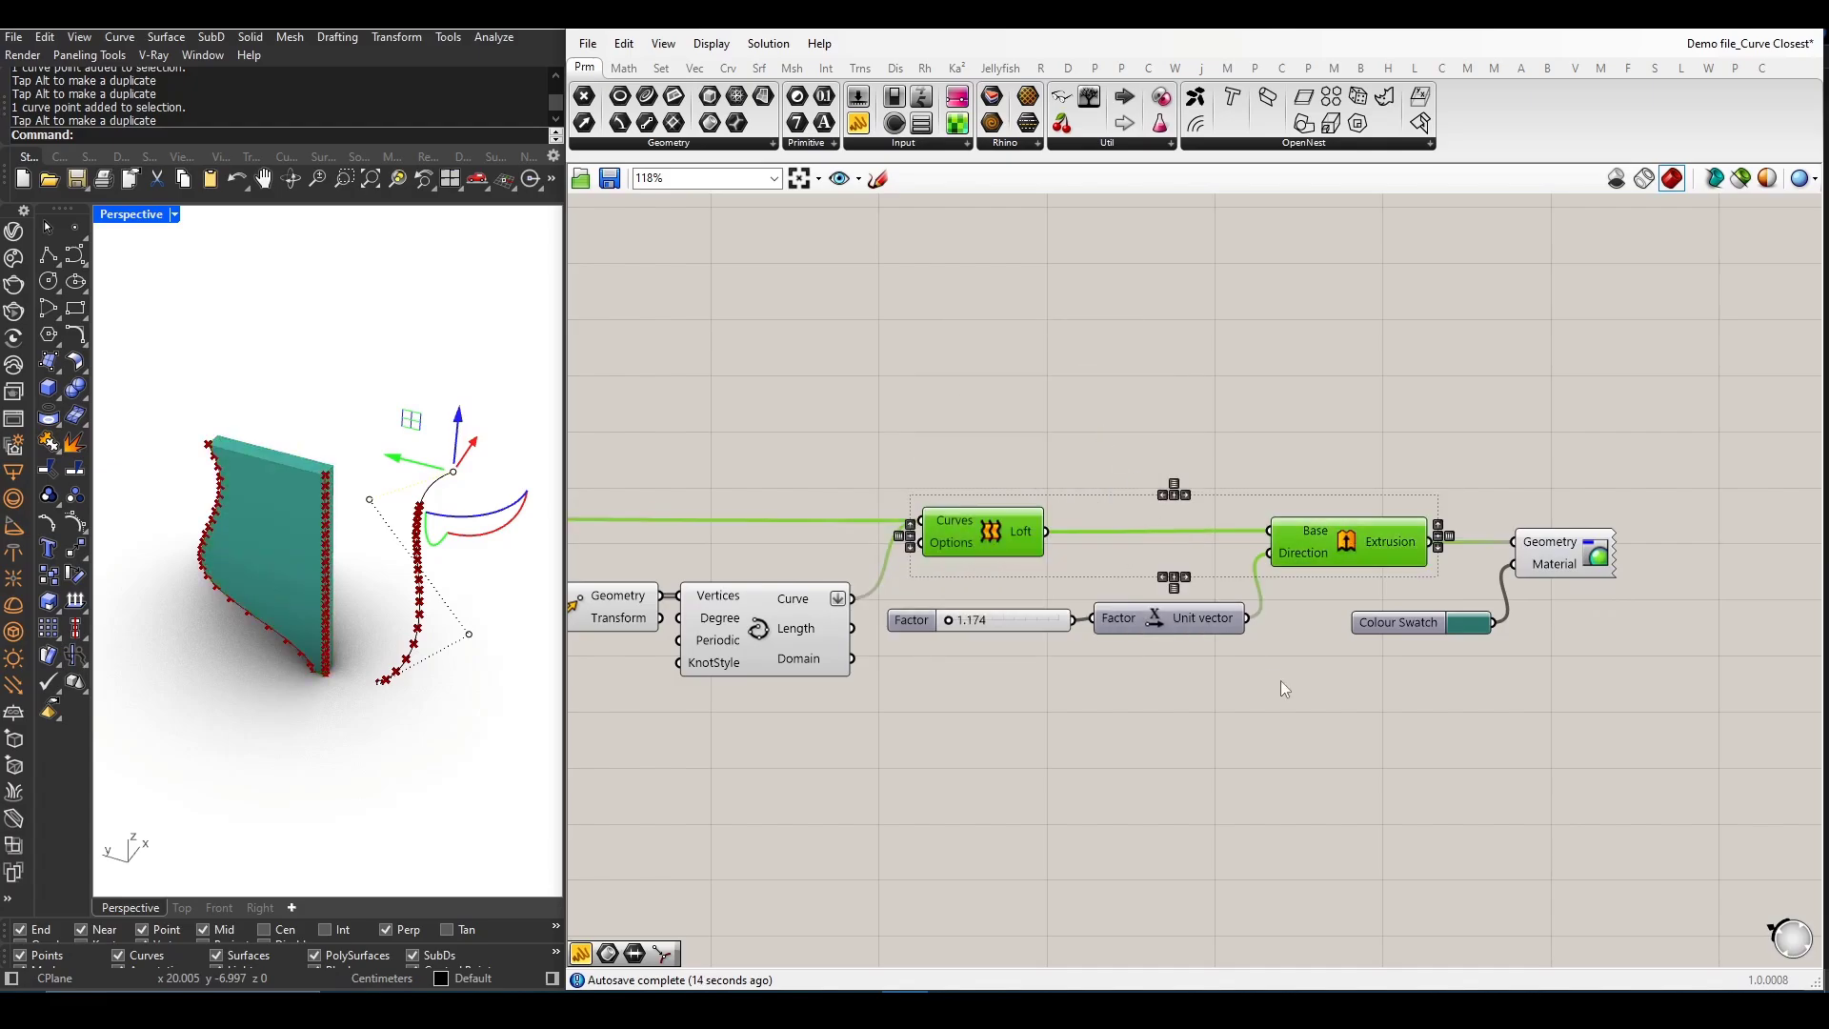
left_click(1282, 687)
right_click_drag(276, 633, 519, 640)
scroll(1365, 596, "down", 2)
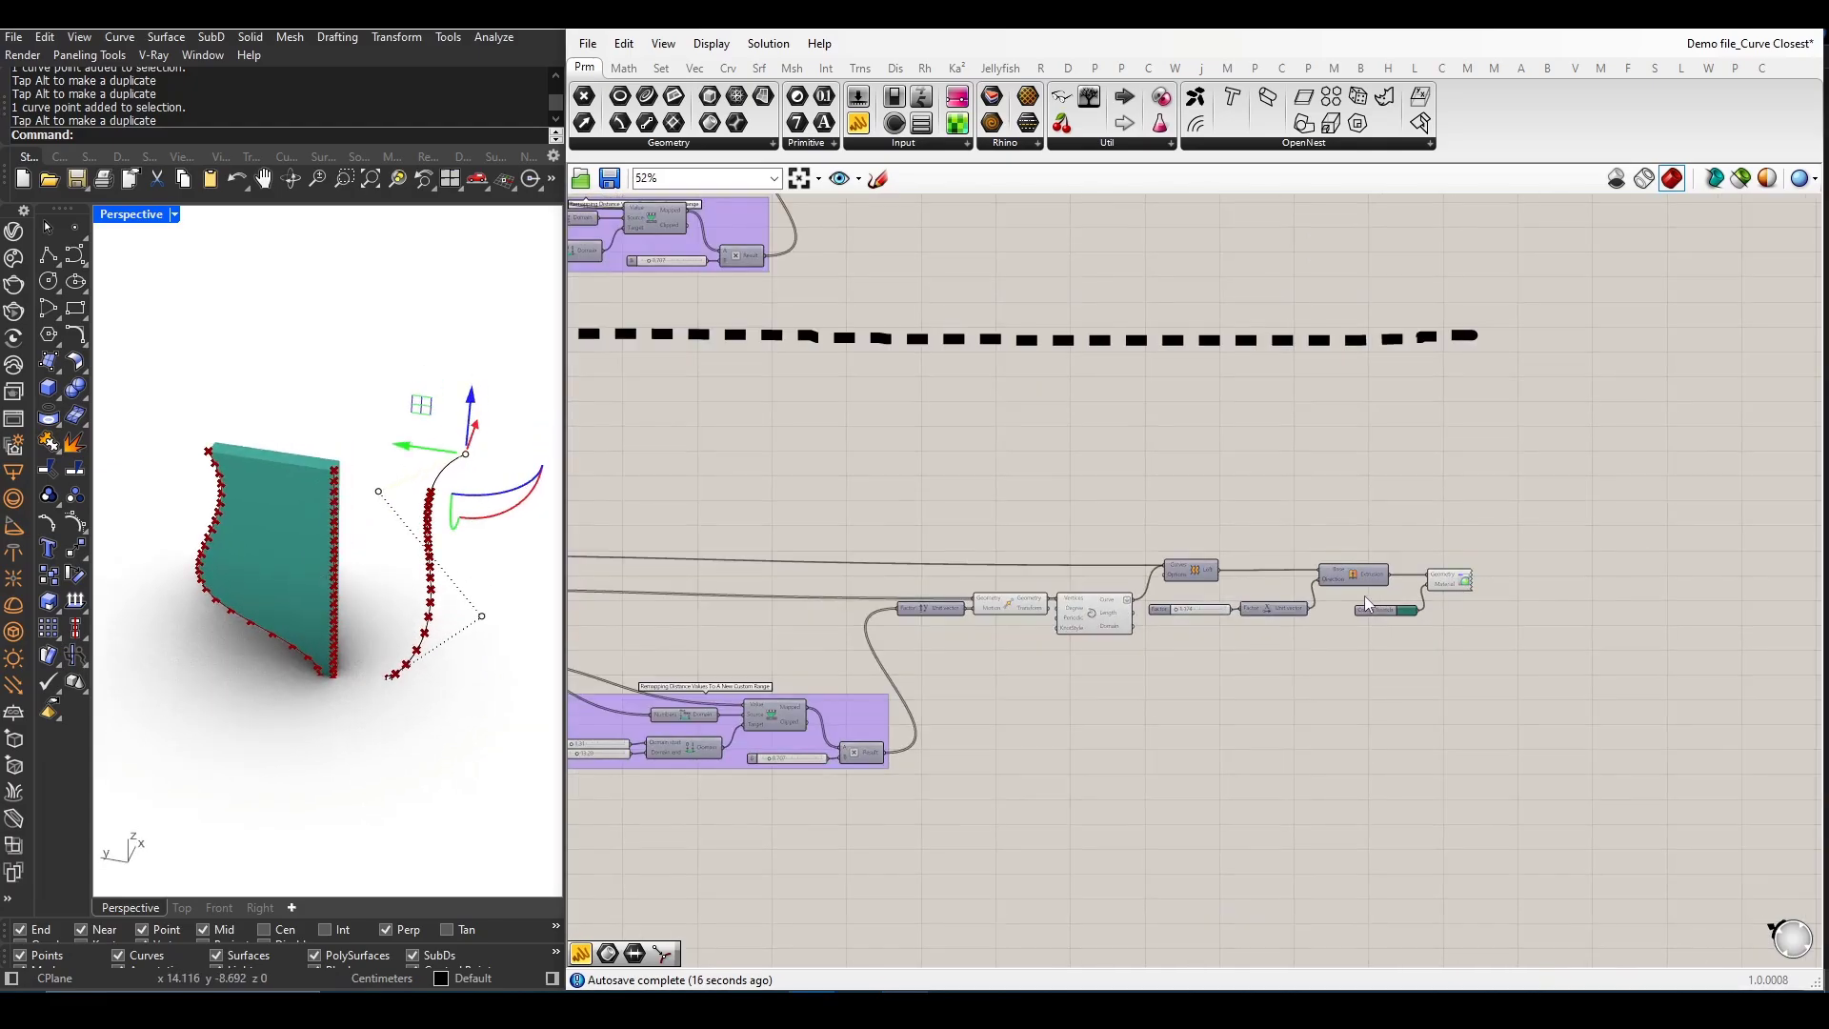
scroll(1345, 608, "down", 2)
scroll(926, 624, "up", 4)
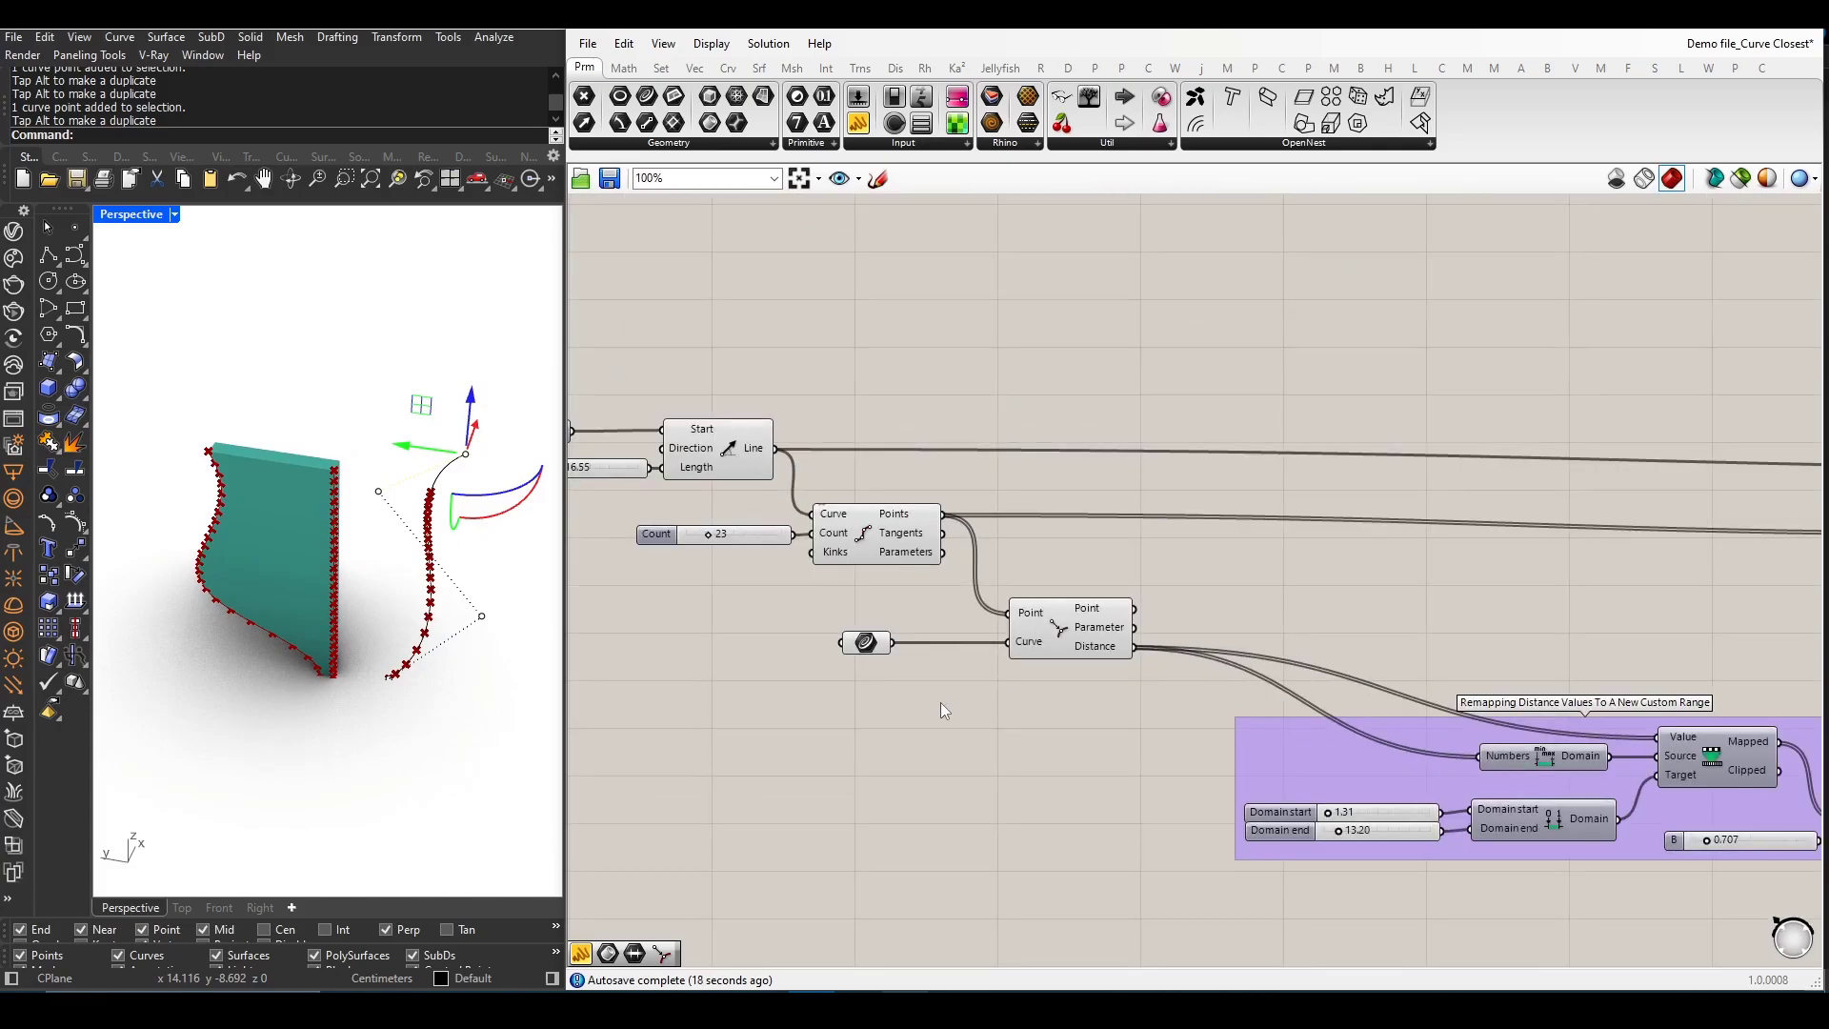
- Turn off preview for the divide, closest-point and slider components
left_click_drag(1102, 710, 844, 453)
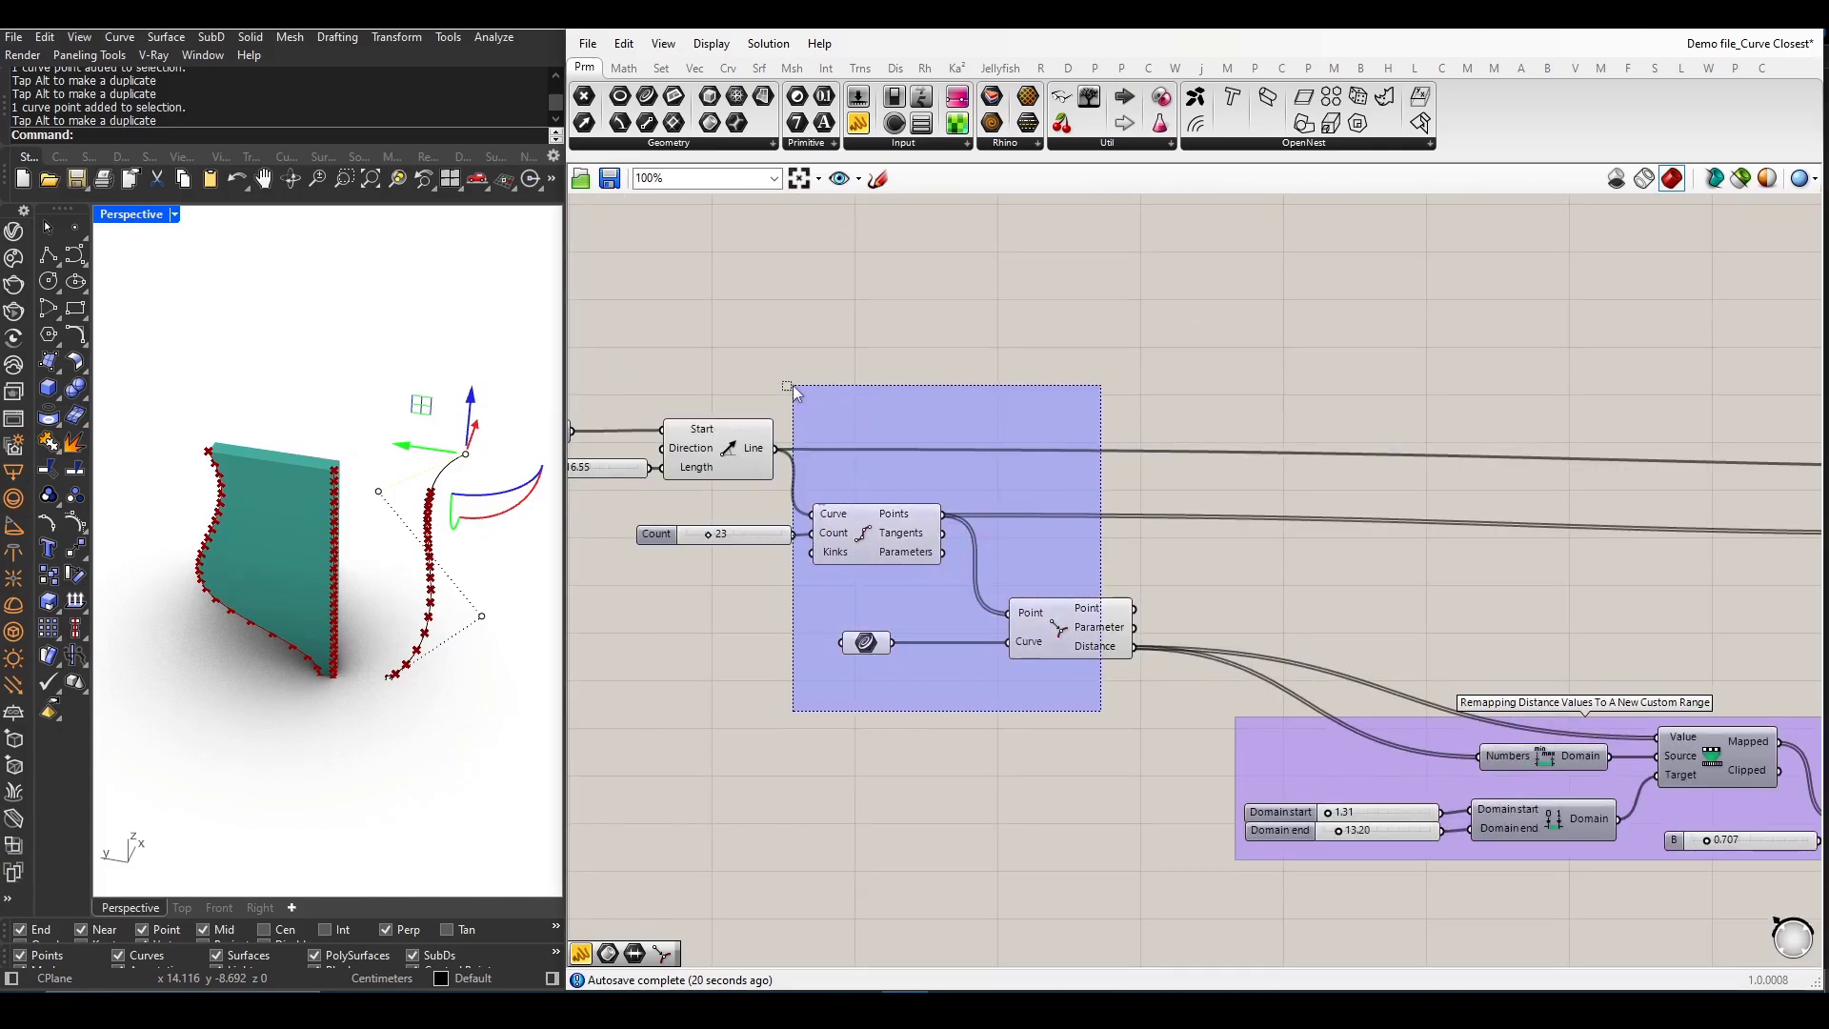
middle_click(850, 449)
left_click(908, 389)
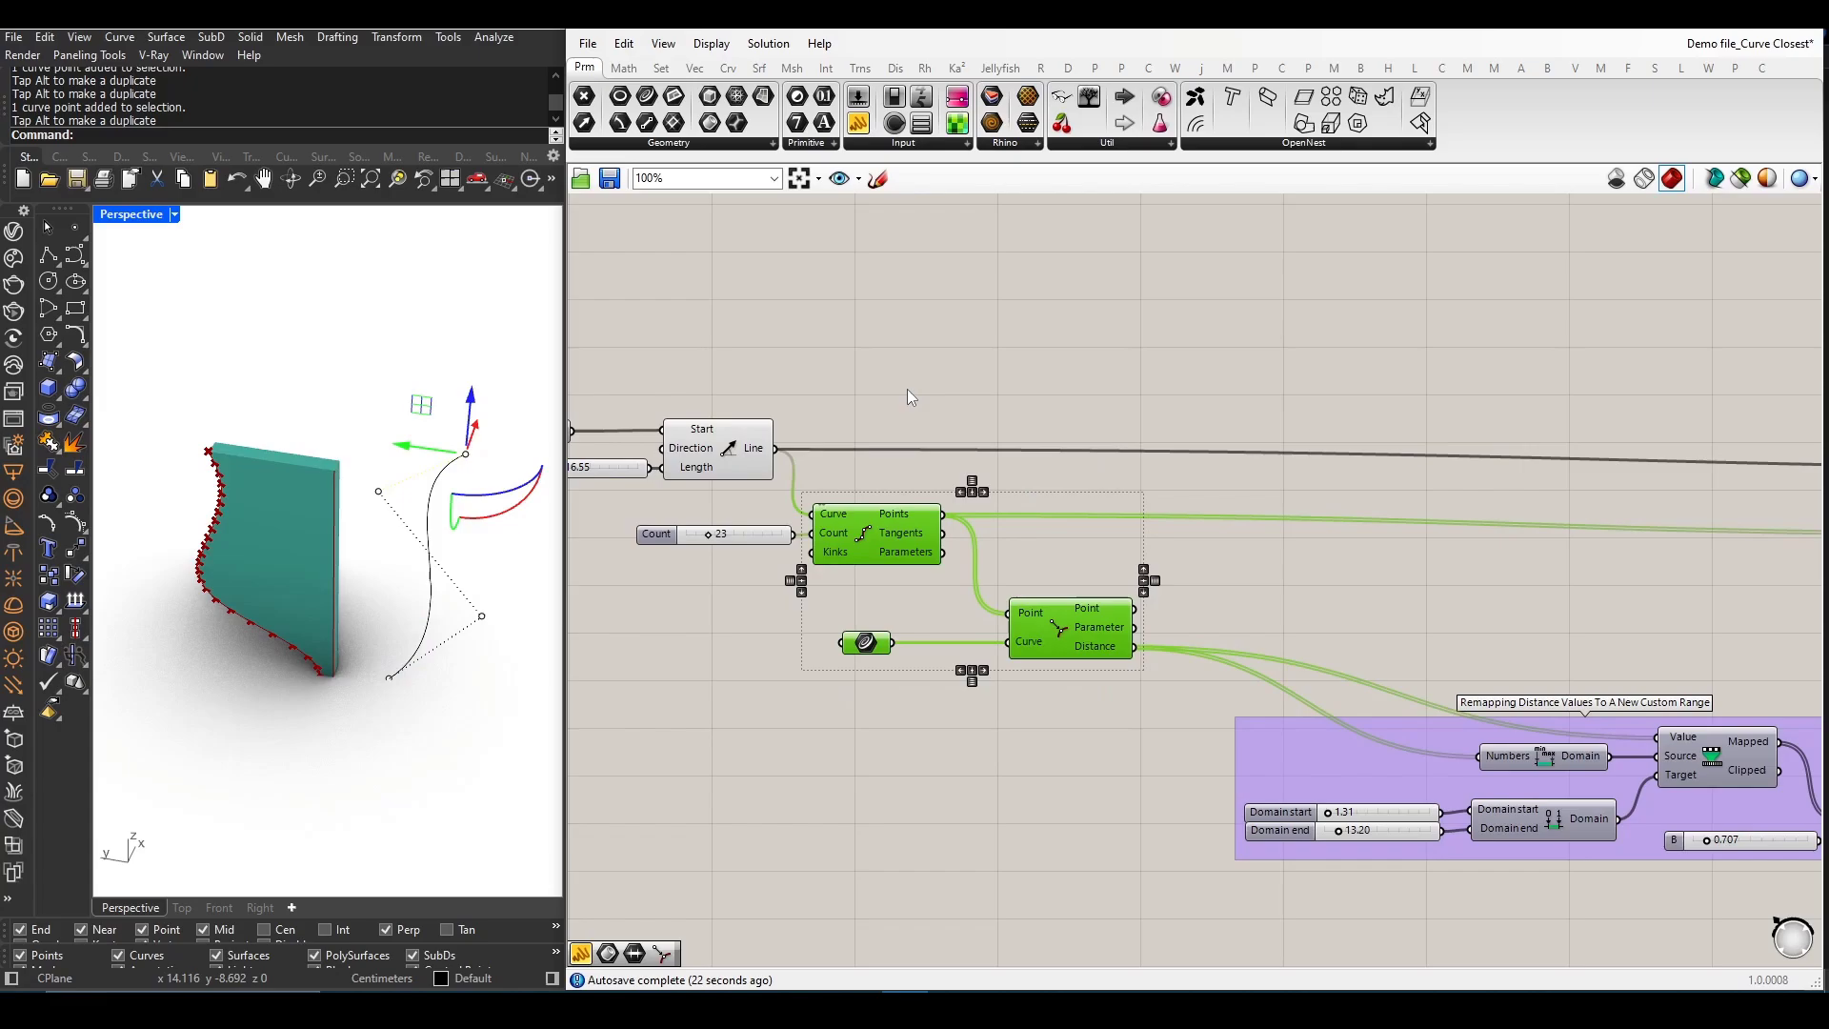
left_click(857, 685)
scroll(675, 603, "down", 2)
scroll(677, 603, "down", 1)
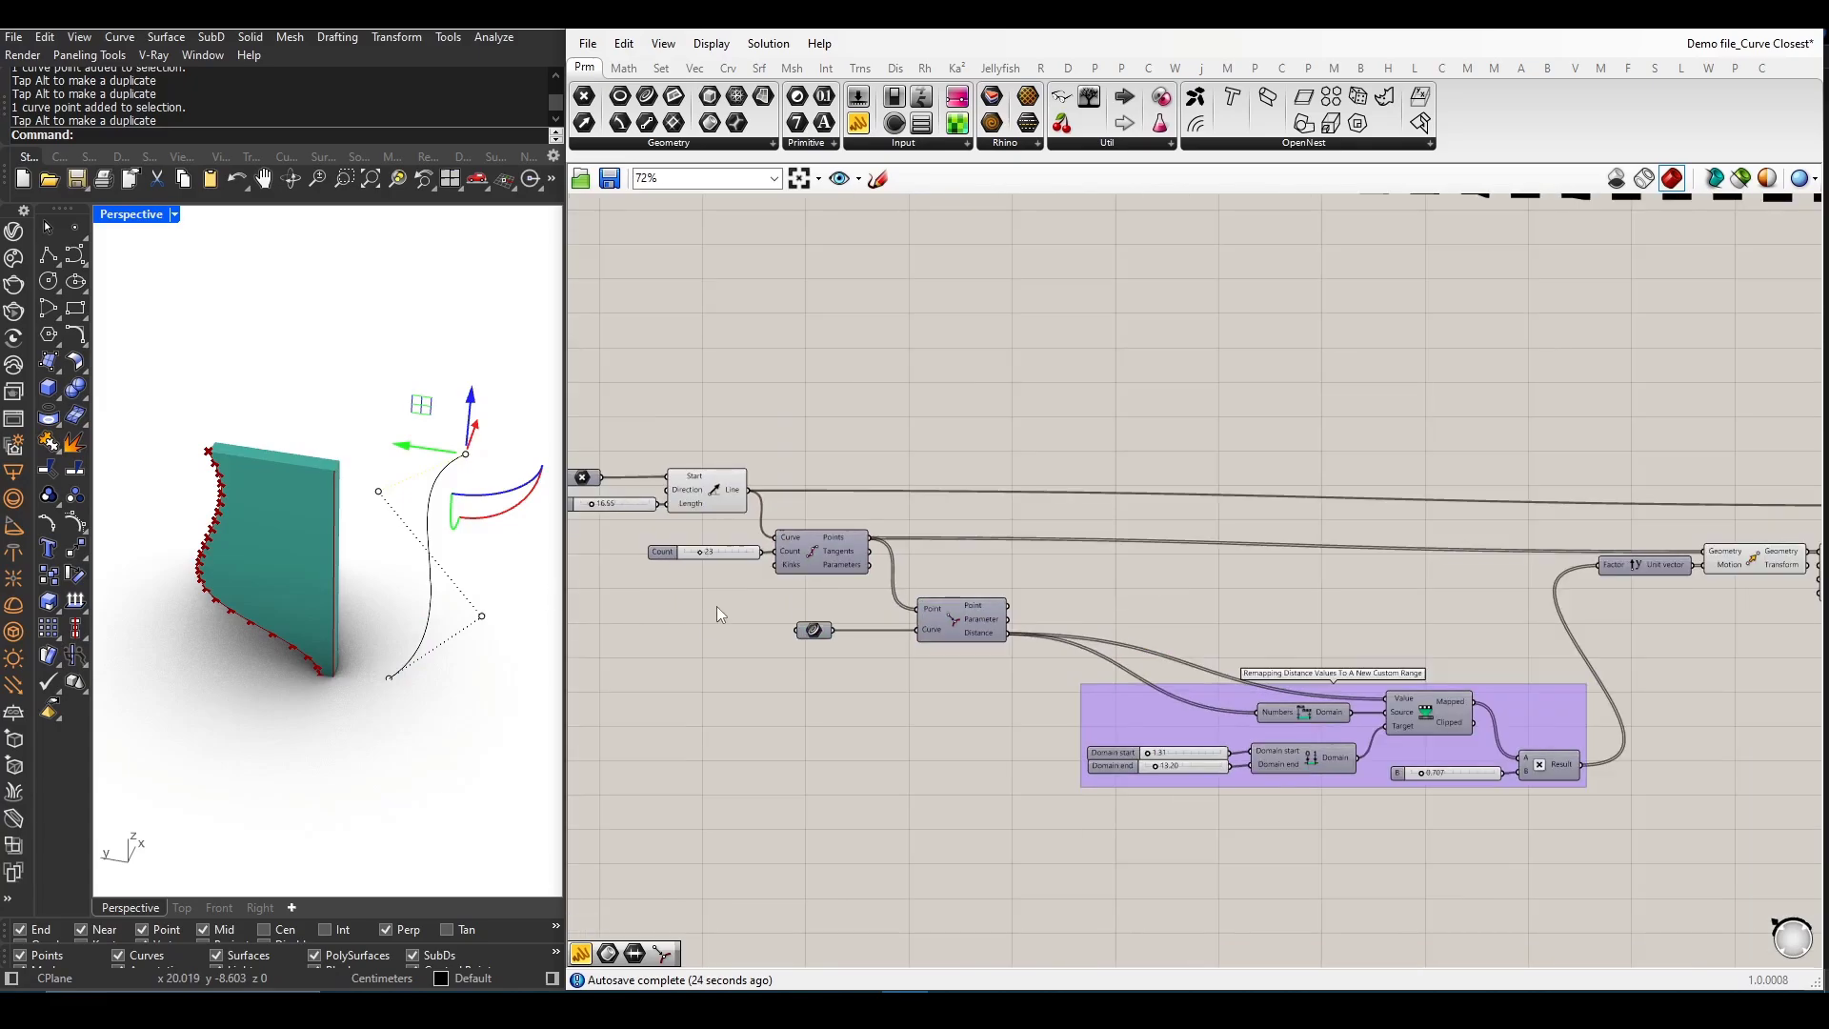
scroll(716, 606, "up", 1)
- Turn off preview for the Line, Count slider and edge-point components
left_click_drag(744, 624, 719, 414)
middle_click(719, 410)
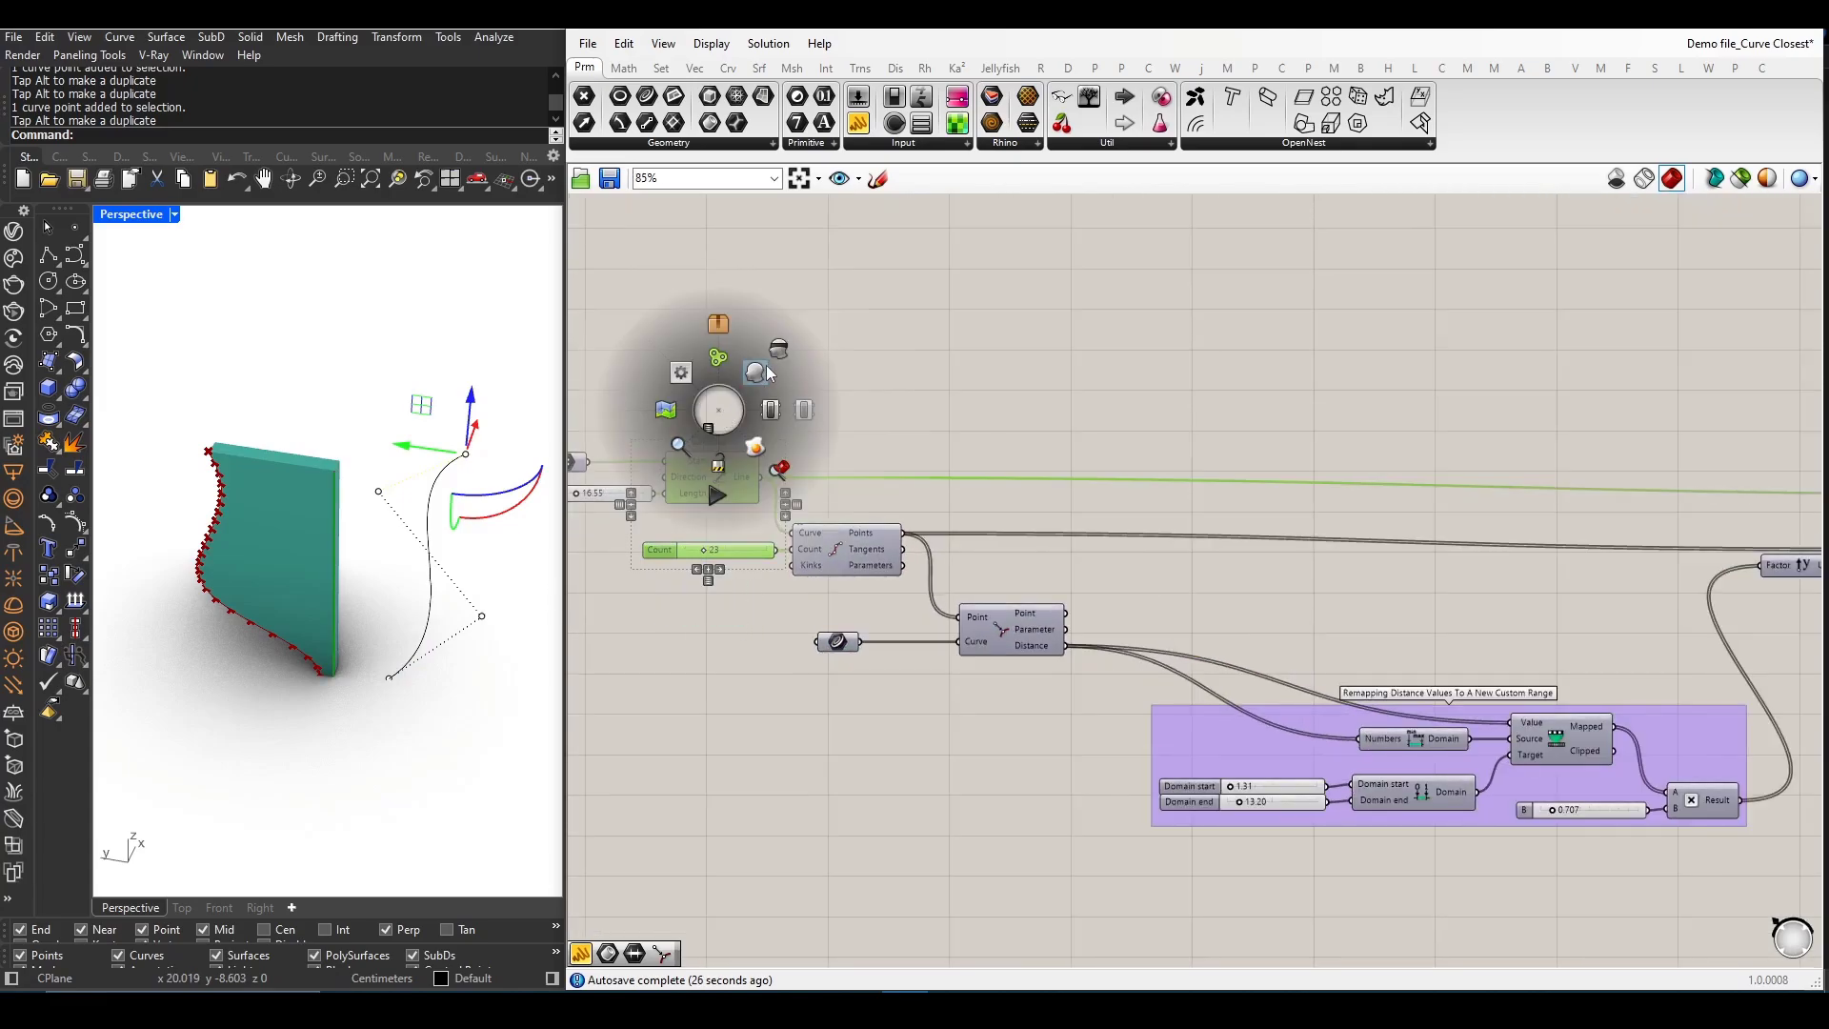
scroll(810, 613, "down", 3)
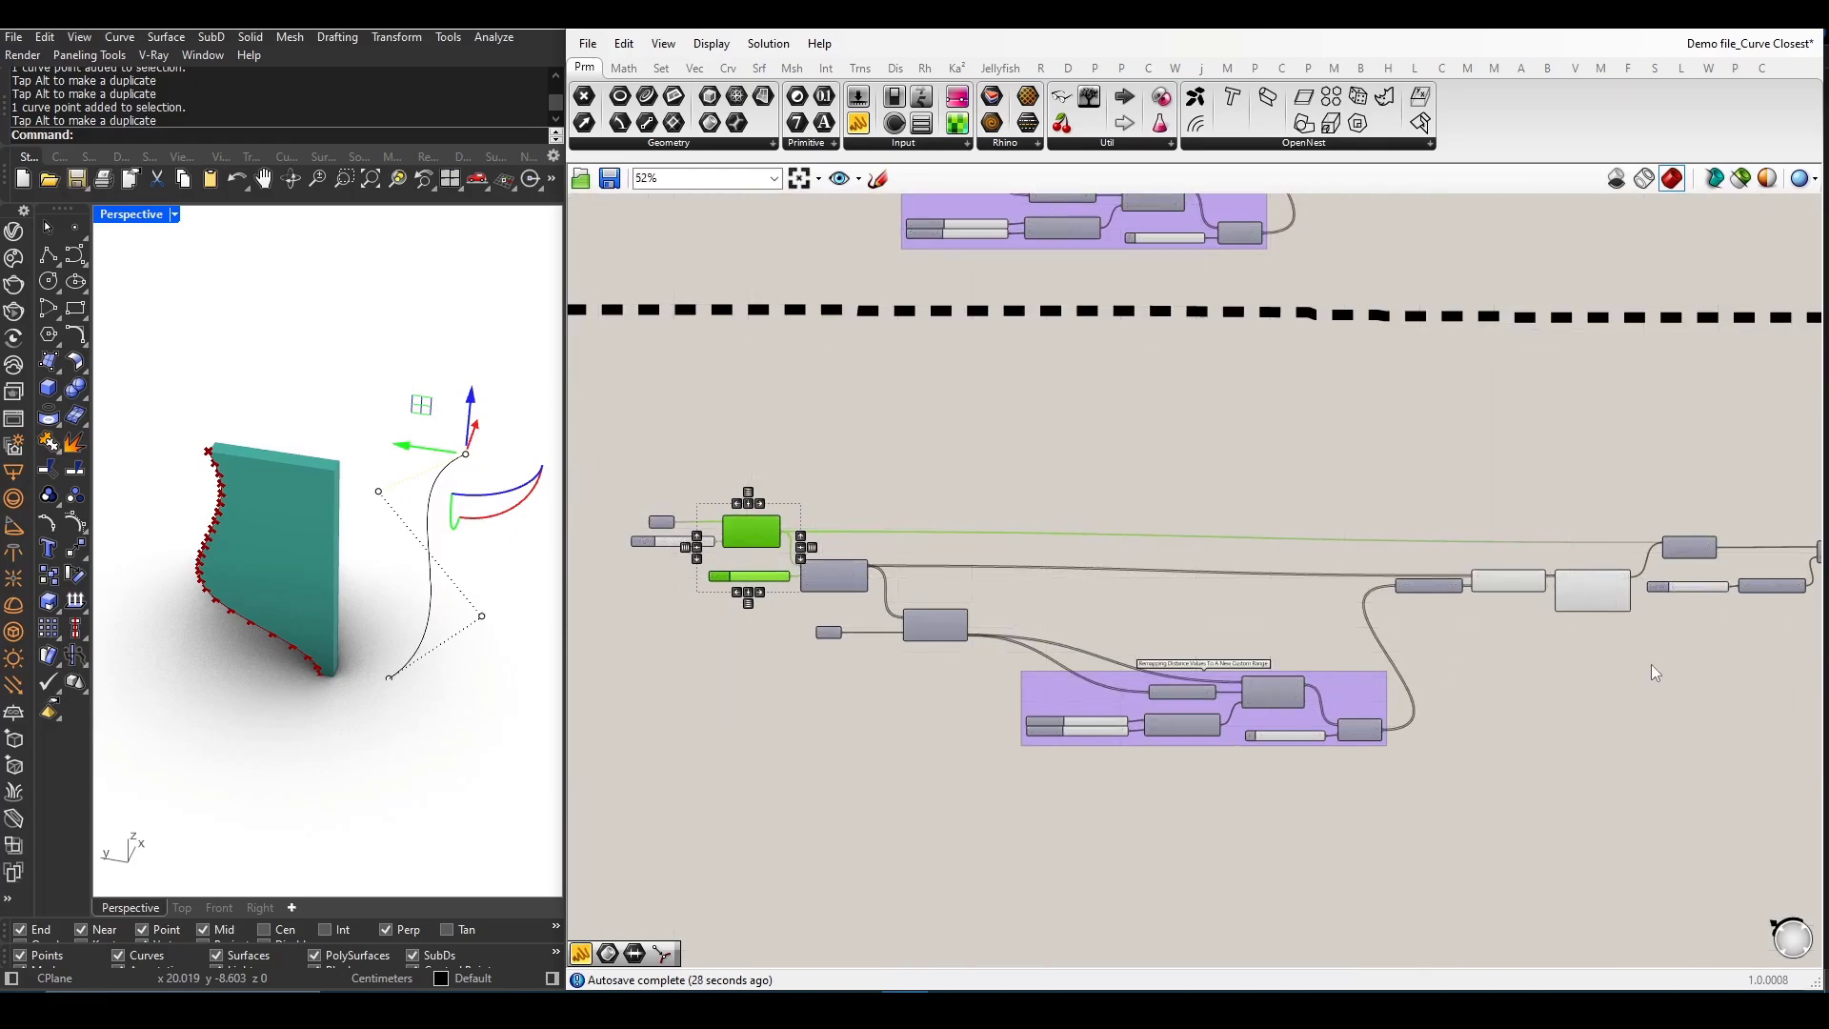
left_click_drag(1651, 665, 1467, 513)
middle_click(1467, 511)
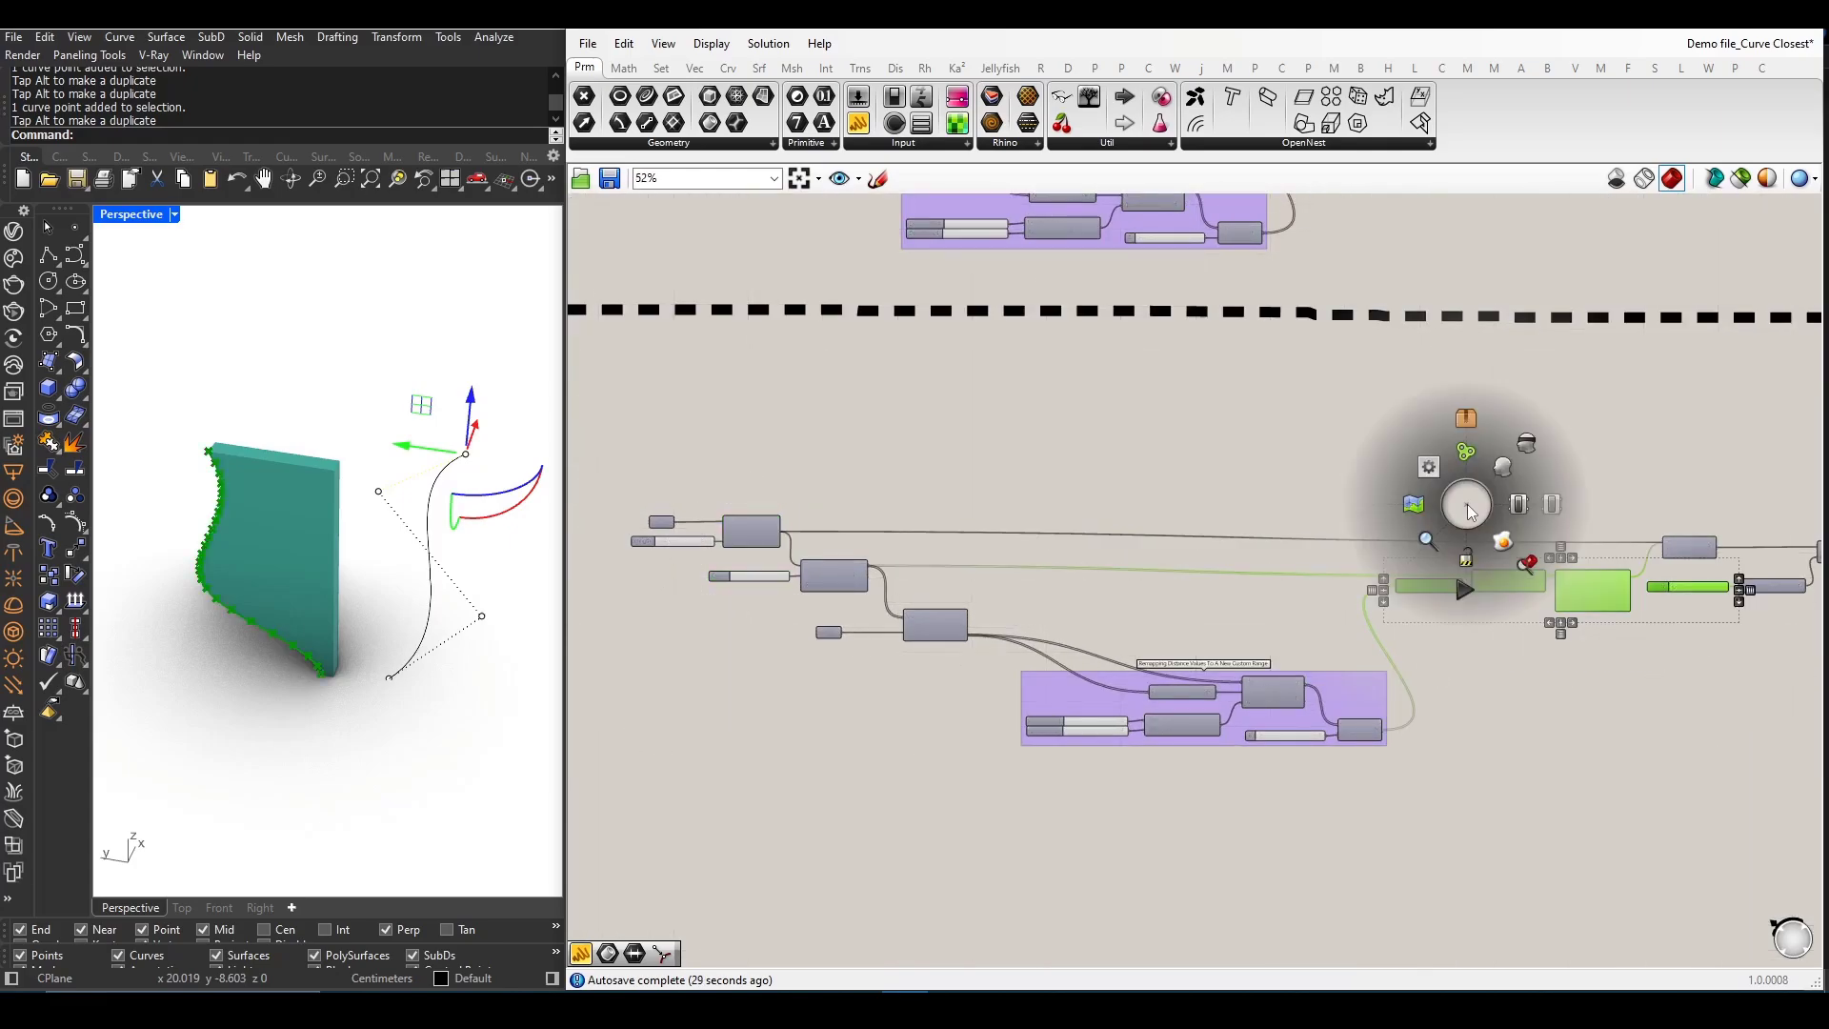
left_click(1540, 442)
scroll(911, 566, "down", 3)
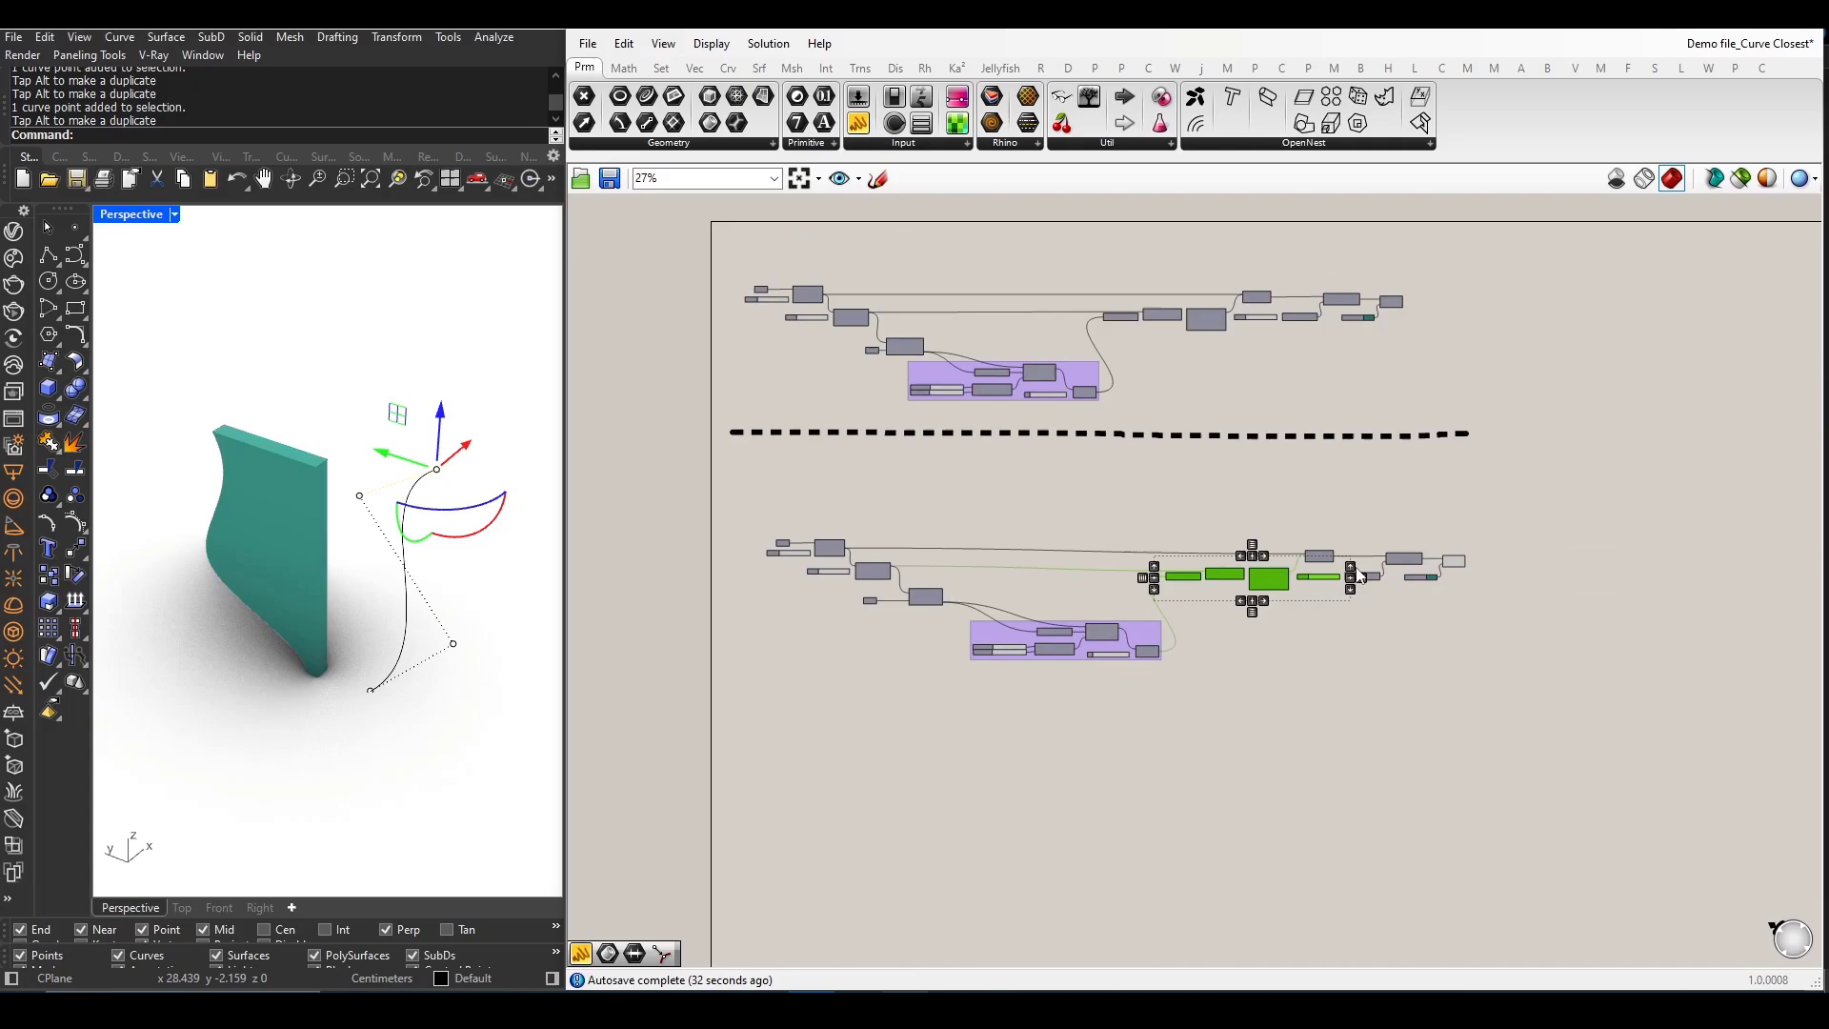
scroll(1427, 566, "up", 3)
scroll(925, 584, "down", 1)
scroll(404, 530, "up", 1)
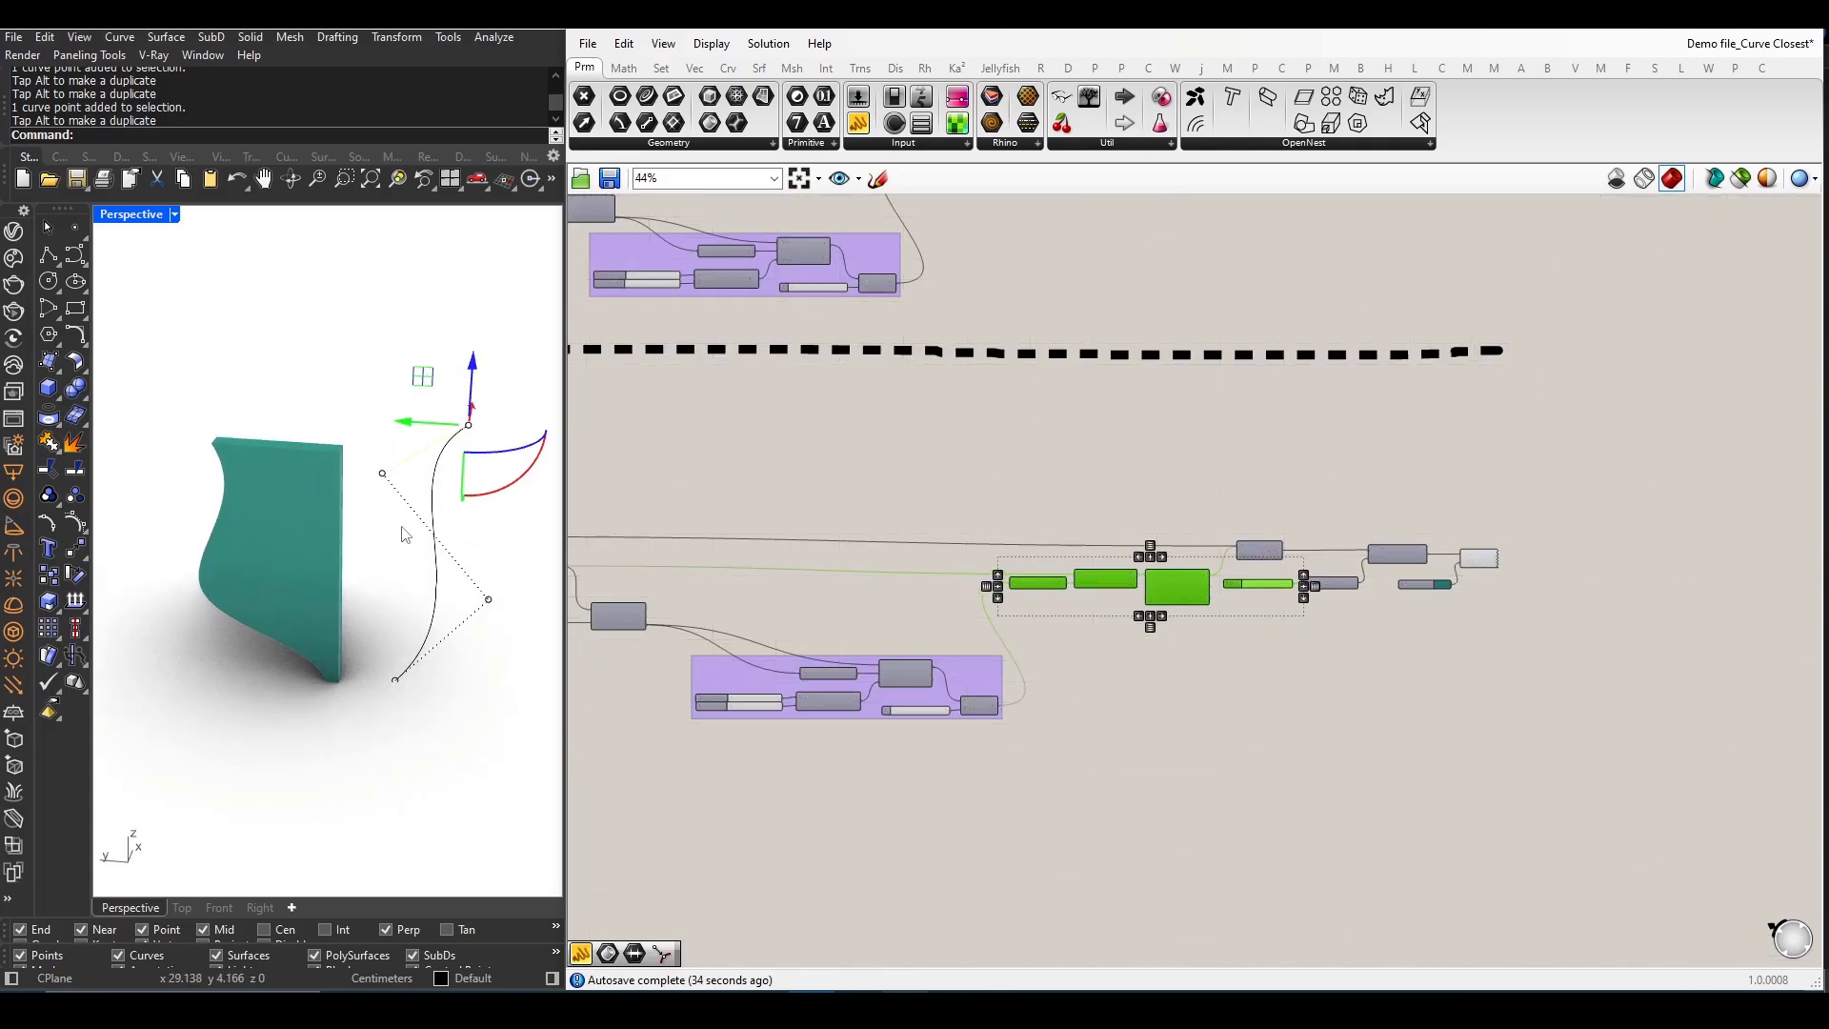
scroll(479, 367, "up", 3)
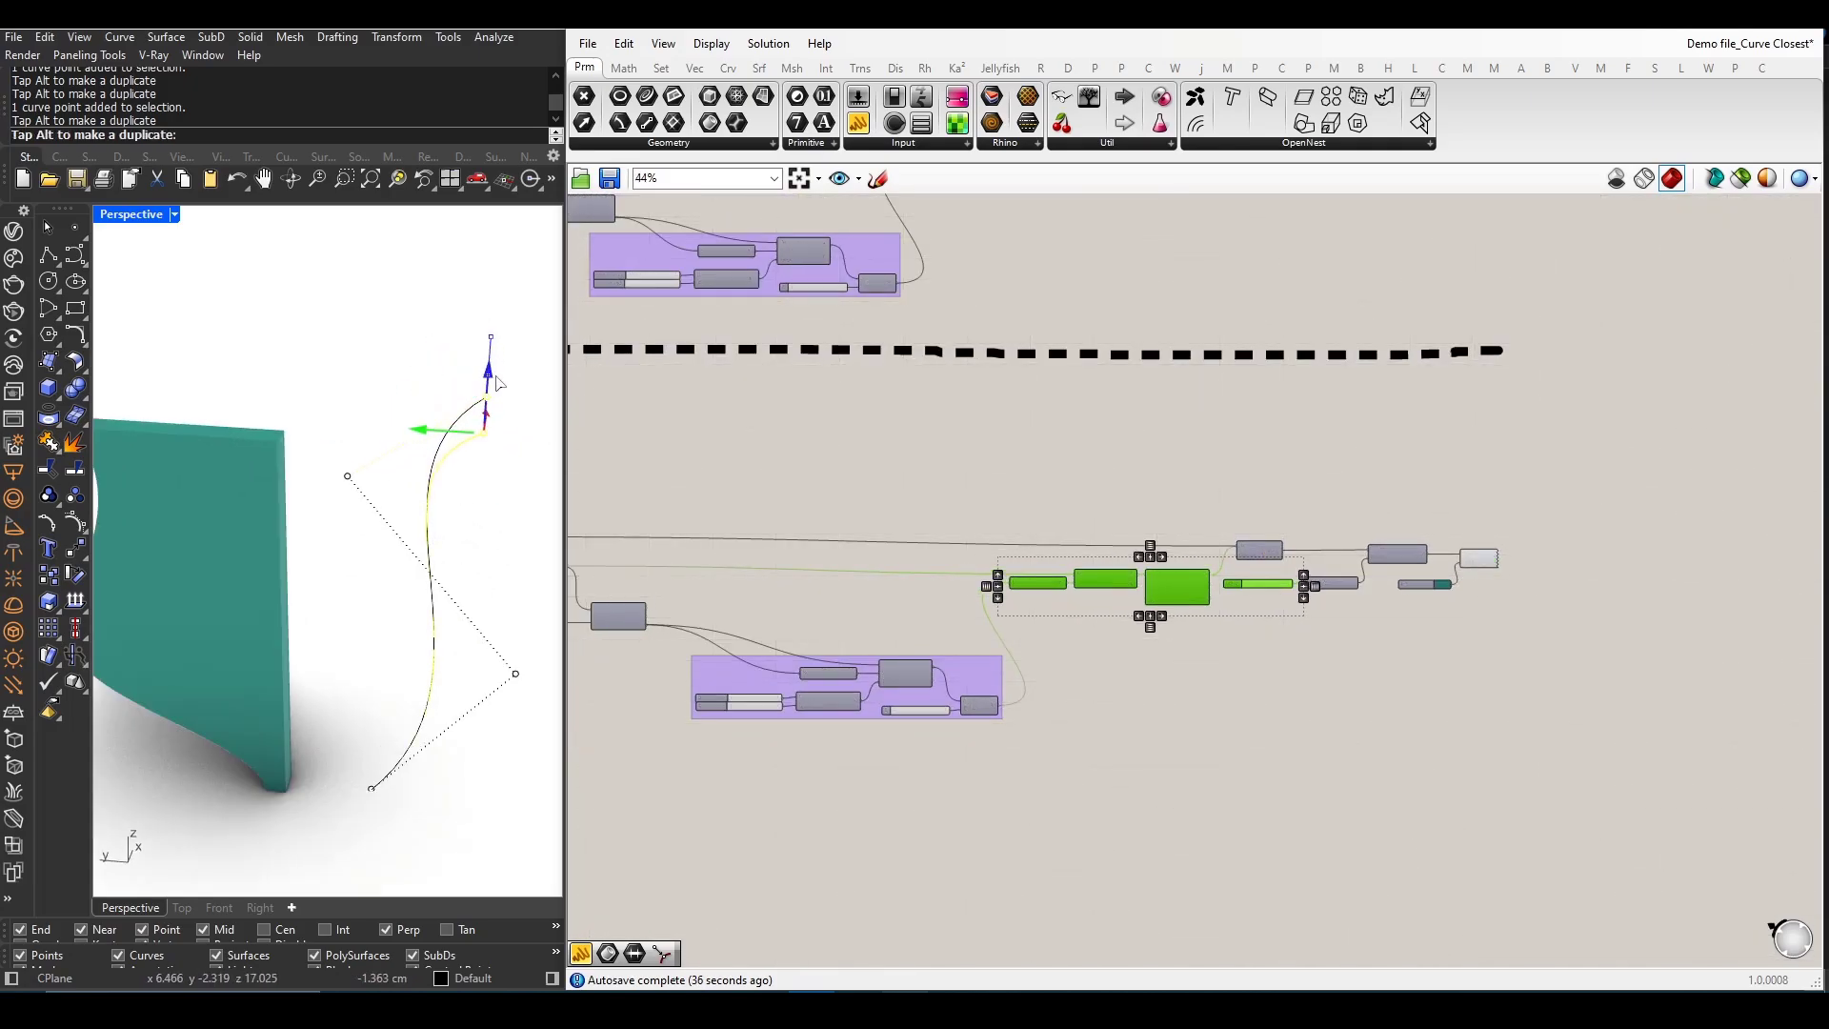
- Drag the curve's lower, middle and top control points so the curve bulges outward
left_click_drag(481, 360, 482, 397)
right_click_drag(423, 443, 480, 599)
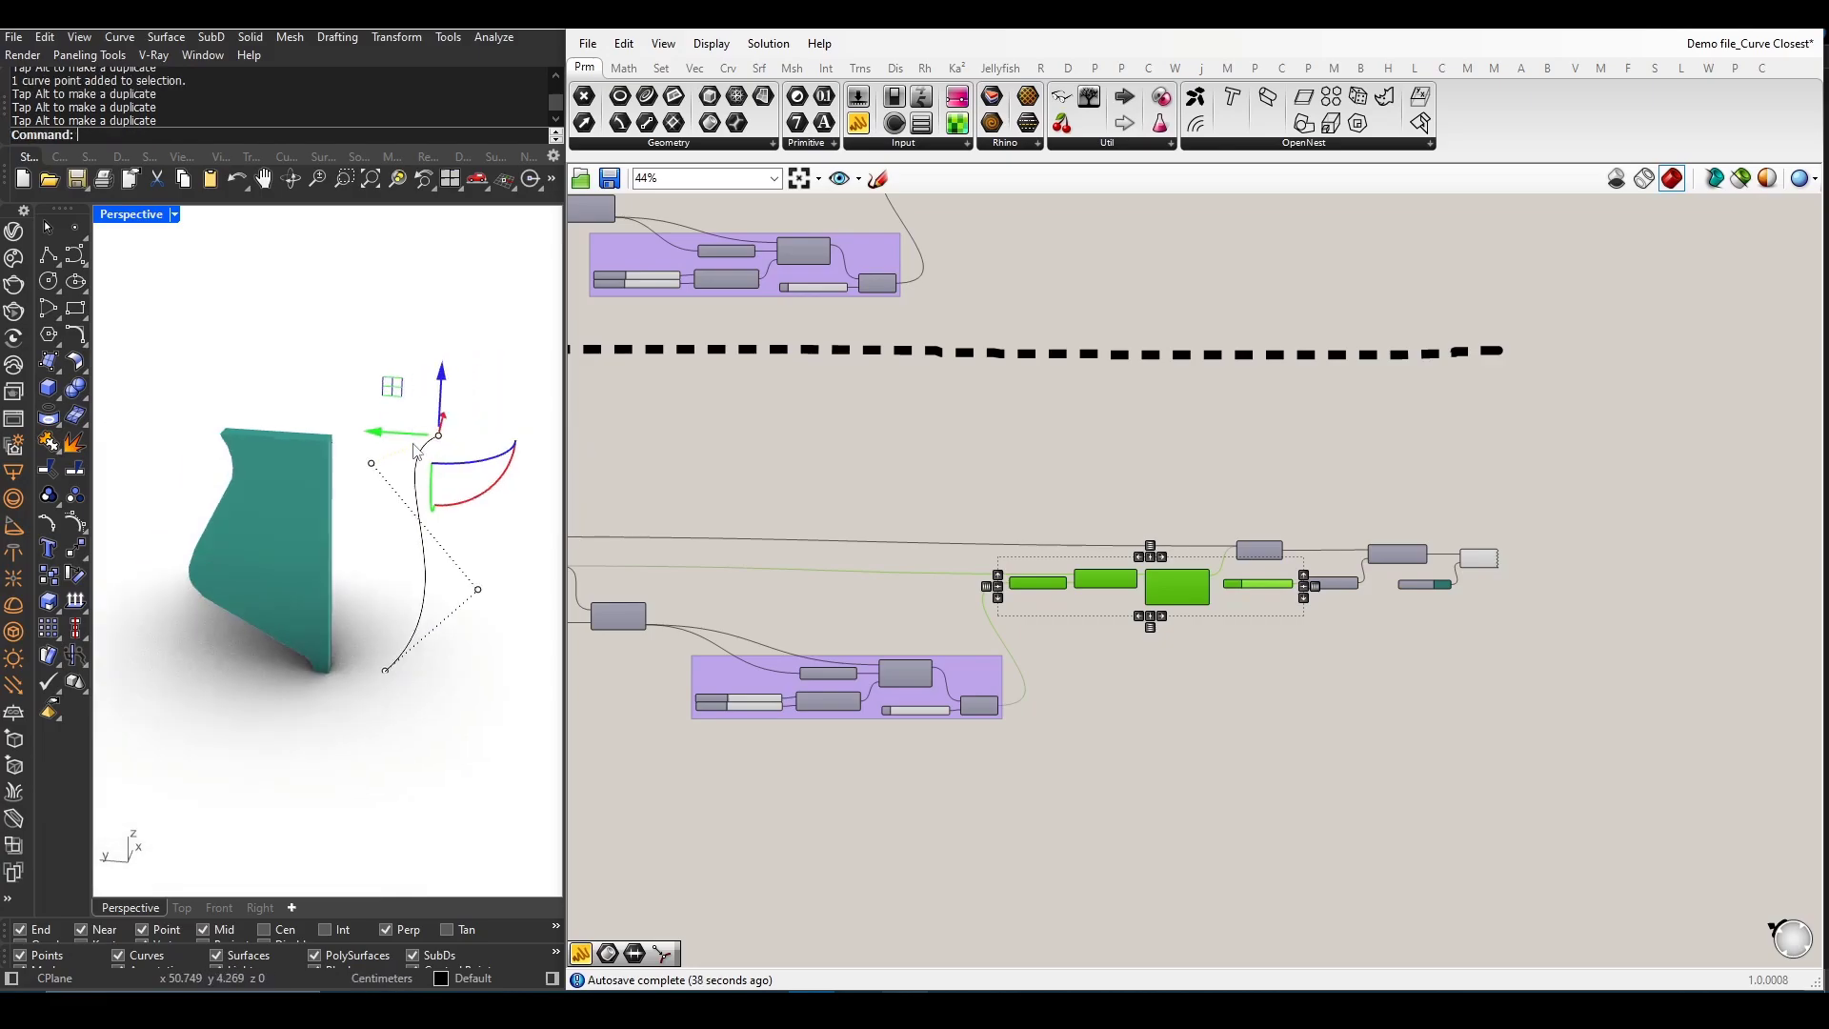
left_click(477, 590)
mouse_move(409, 586)
left_mouse_down()
mouse_move(476, 603)
mouse_move(322, 577)
left_mouse_up()
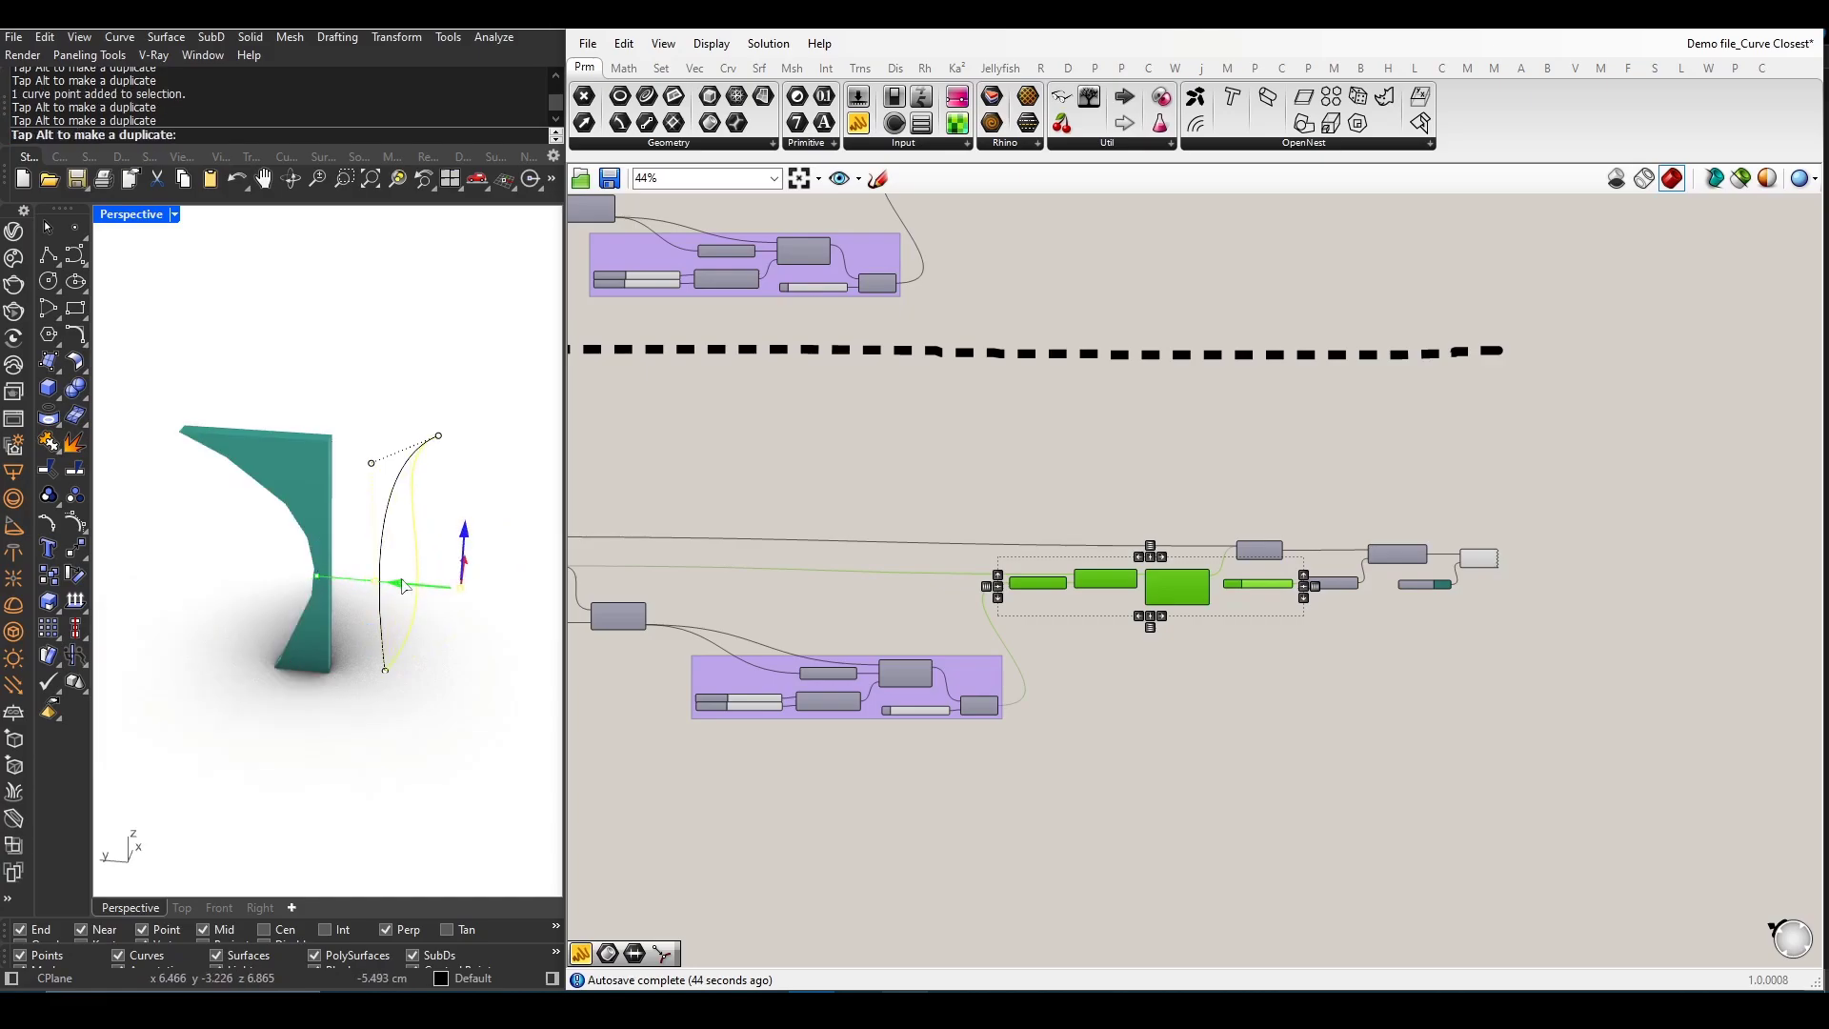
left_click_drag(322, 578, 407, 588)
left_click(436, 447)
left_click_drag(386, 436, 419, 443)
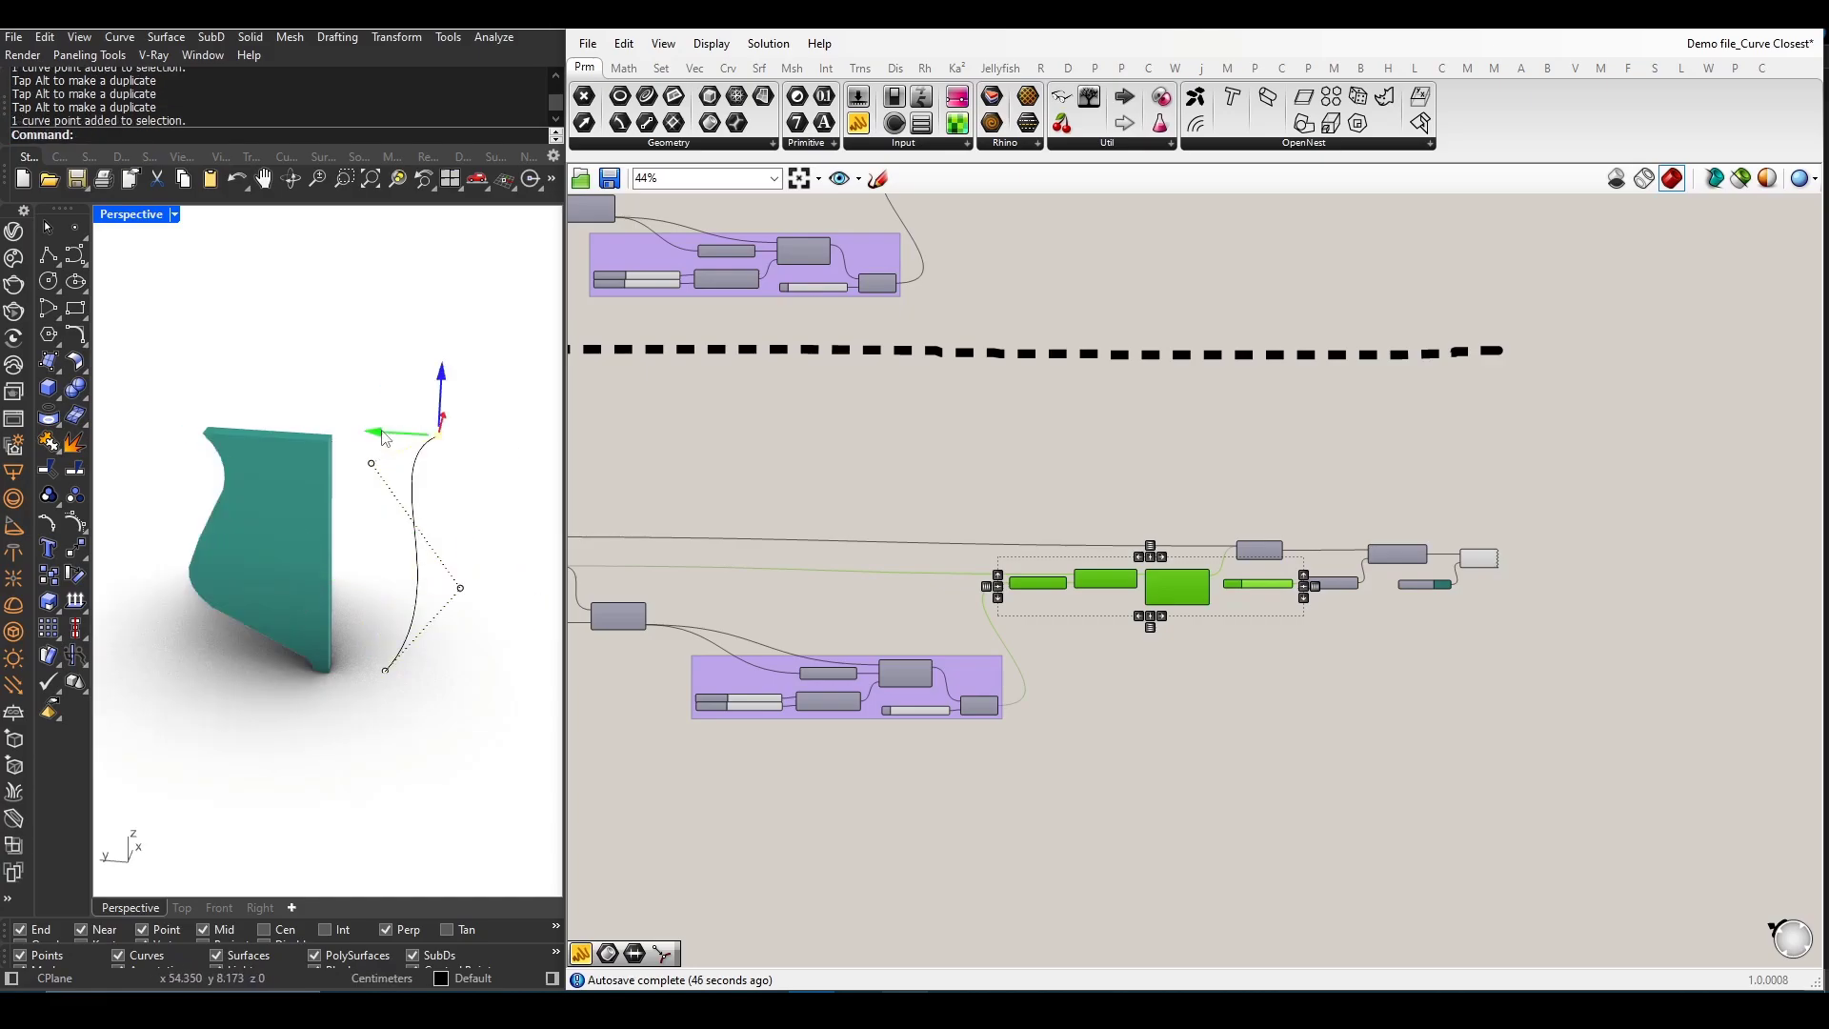
- Adjust the bottom, top and middle control points further, then hide the control points
left_click(383, 667)
left_click_drag(335, 672, 313, 666)
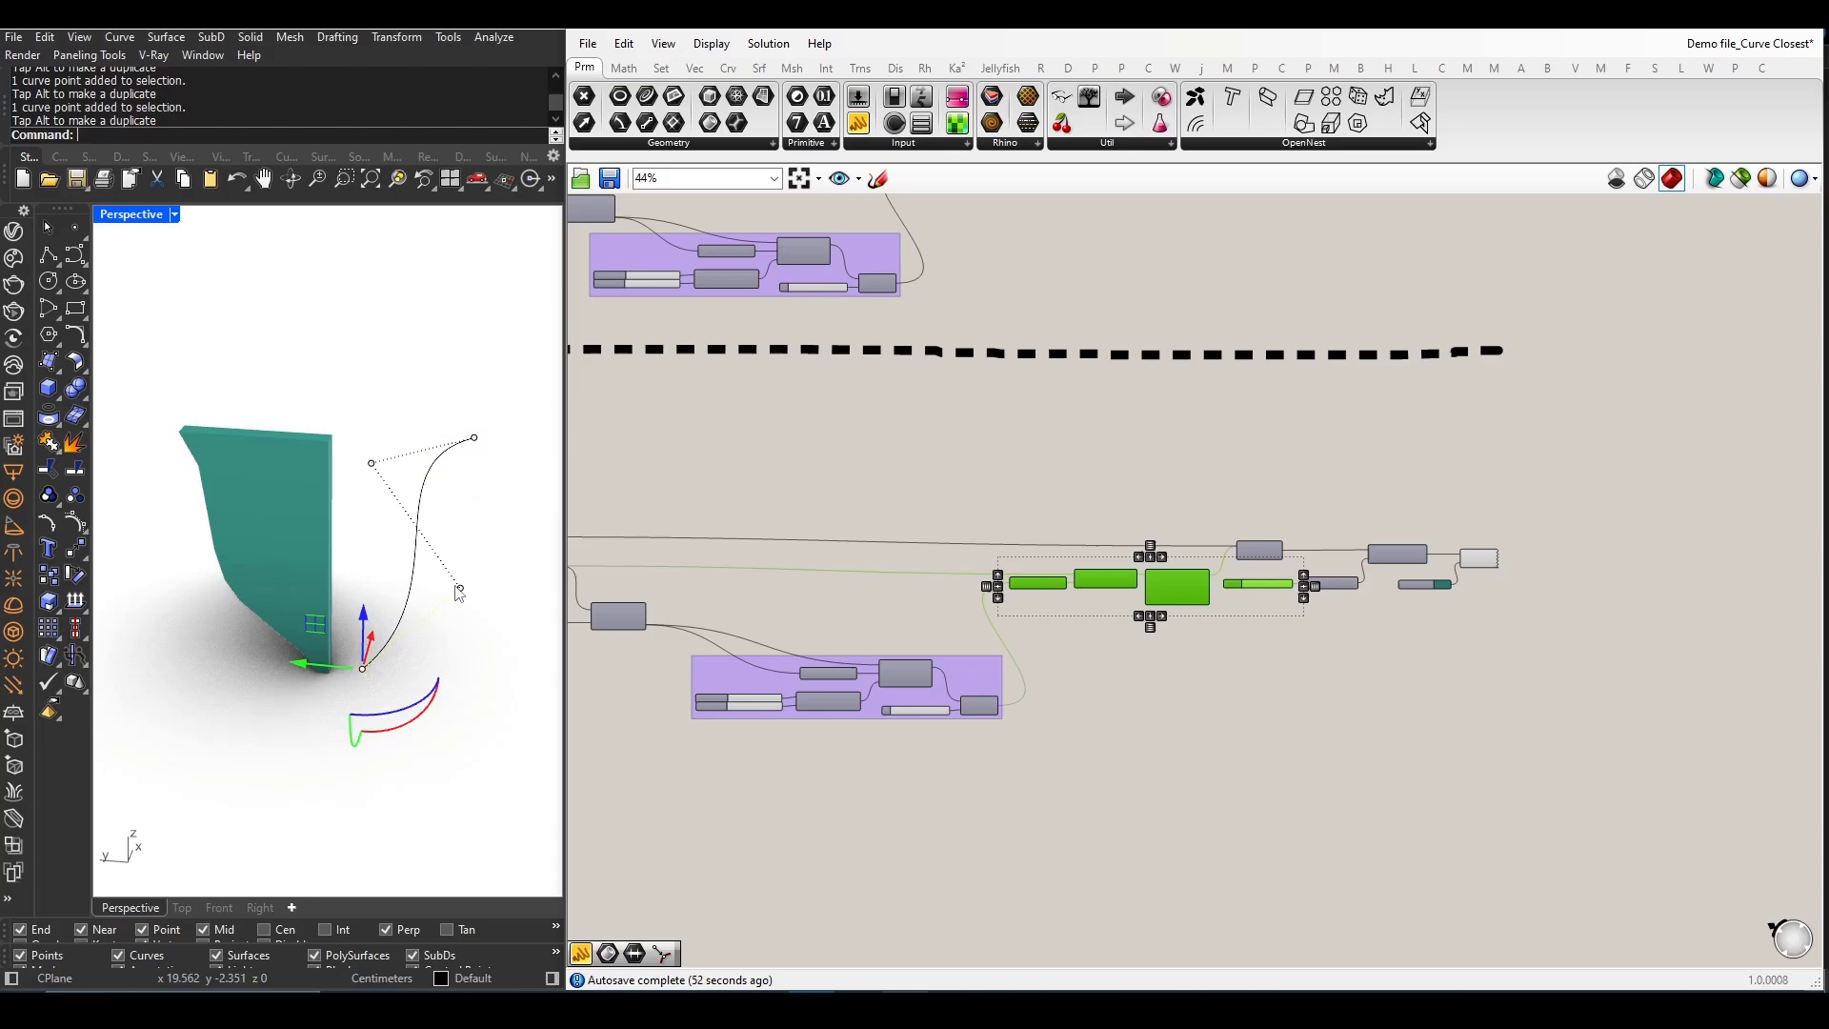
left_click_drag(459, 588, 535, 583)
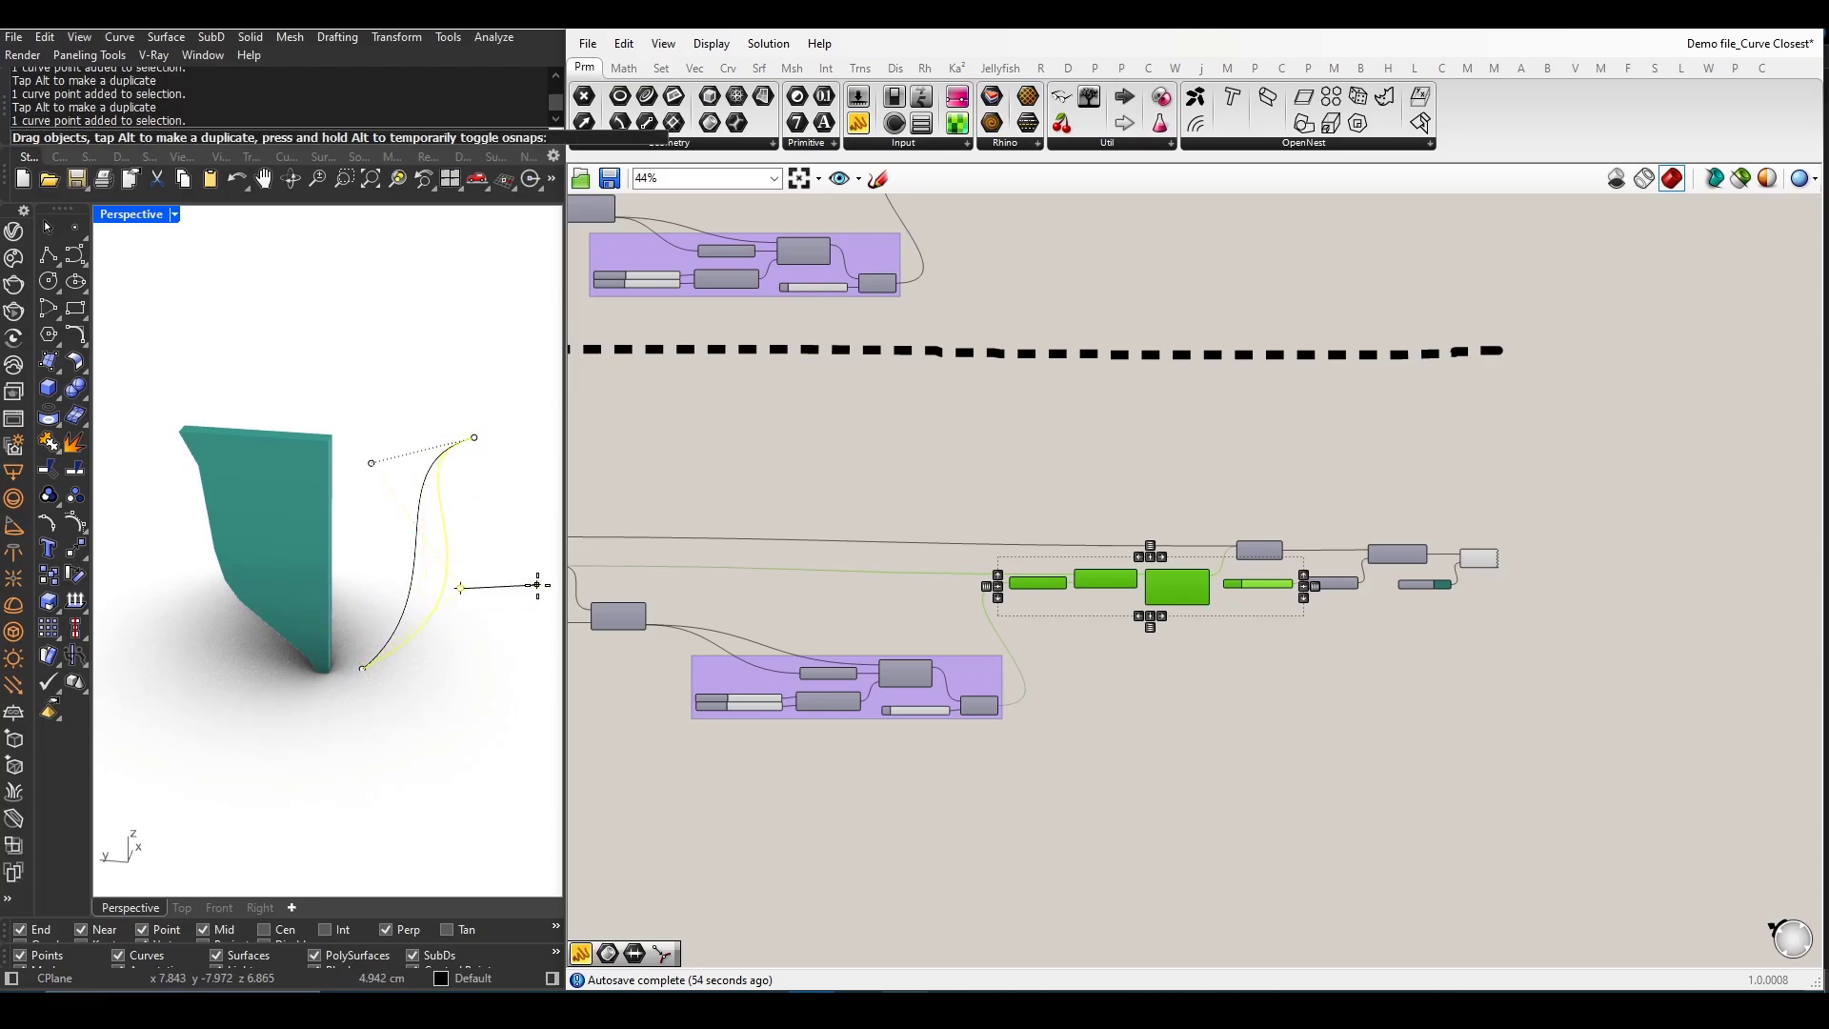
left_click(472, 442)
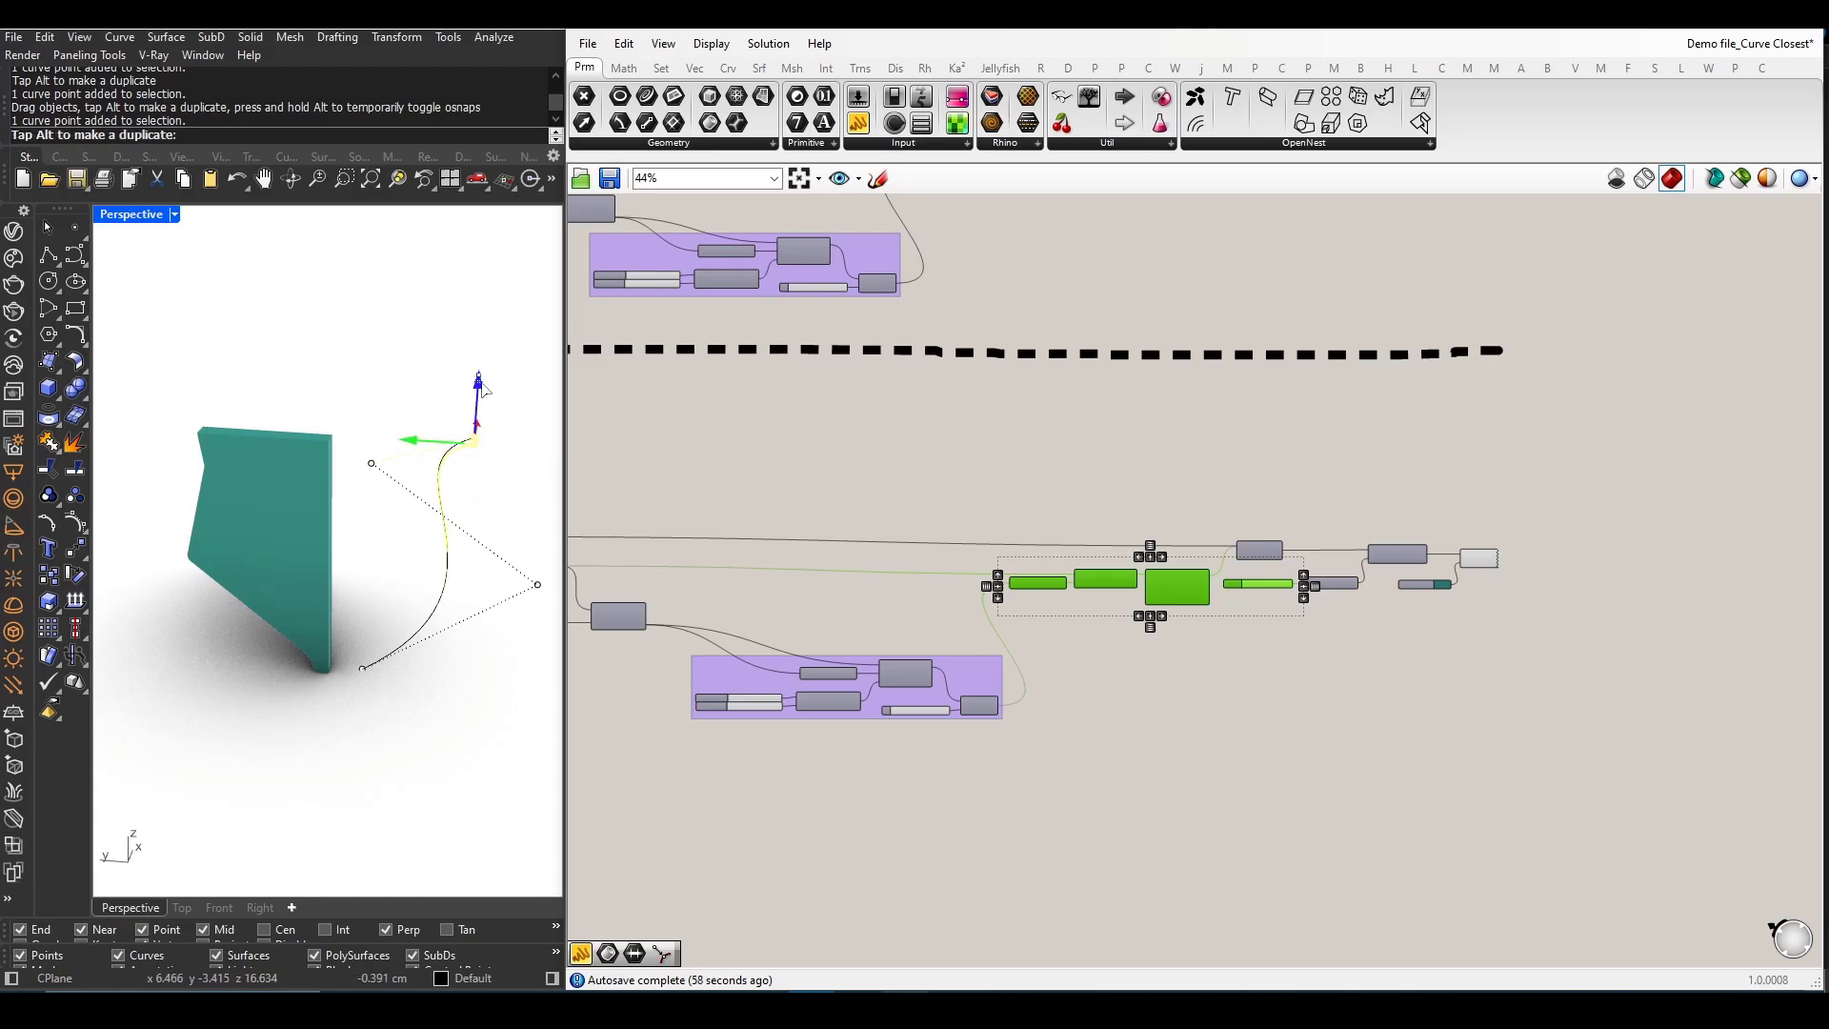
left_click_drag(474, 441, 403, 435)
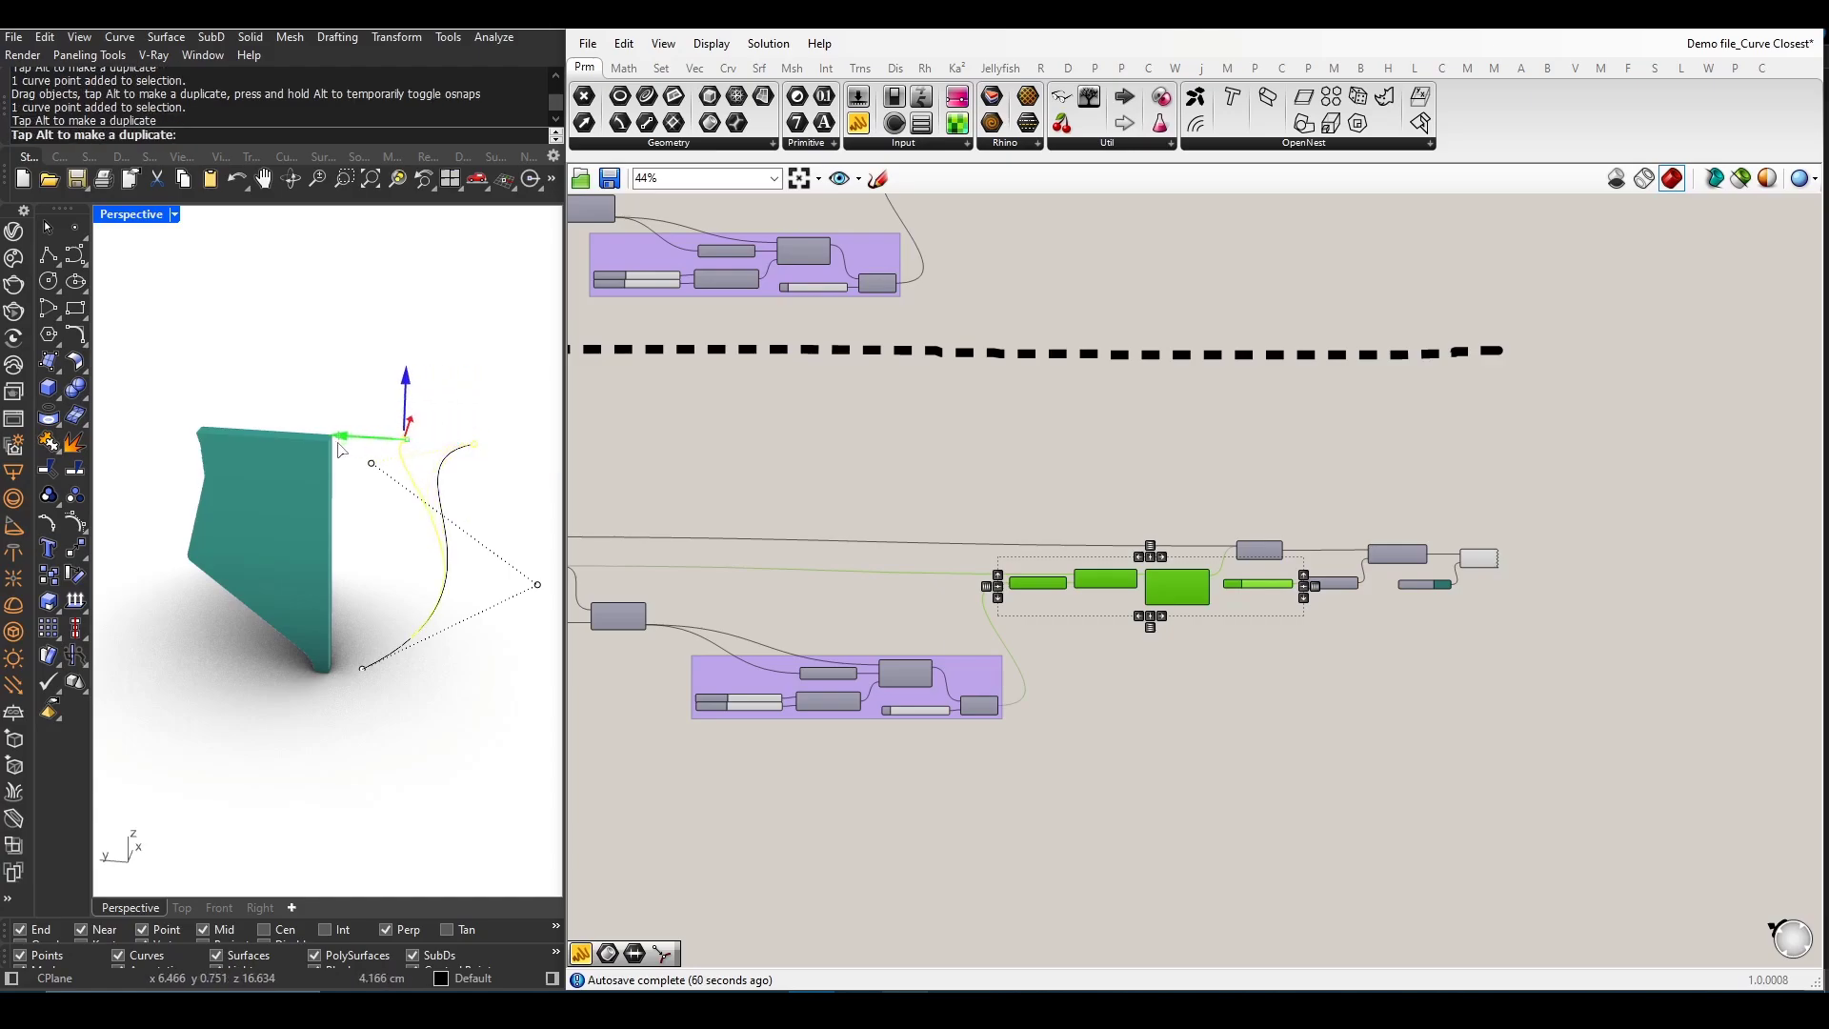
left_click(372, 470)
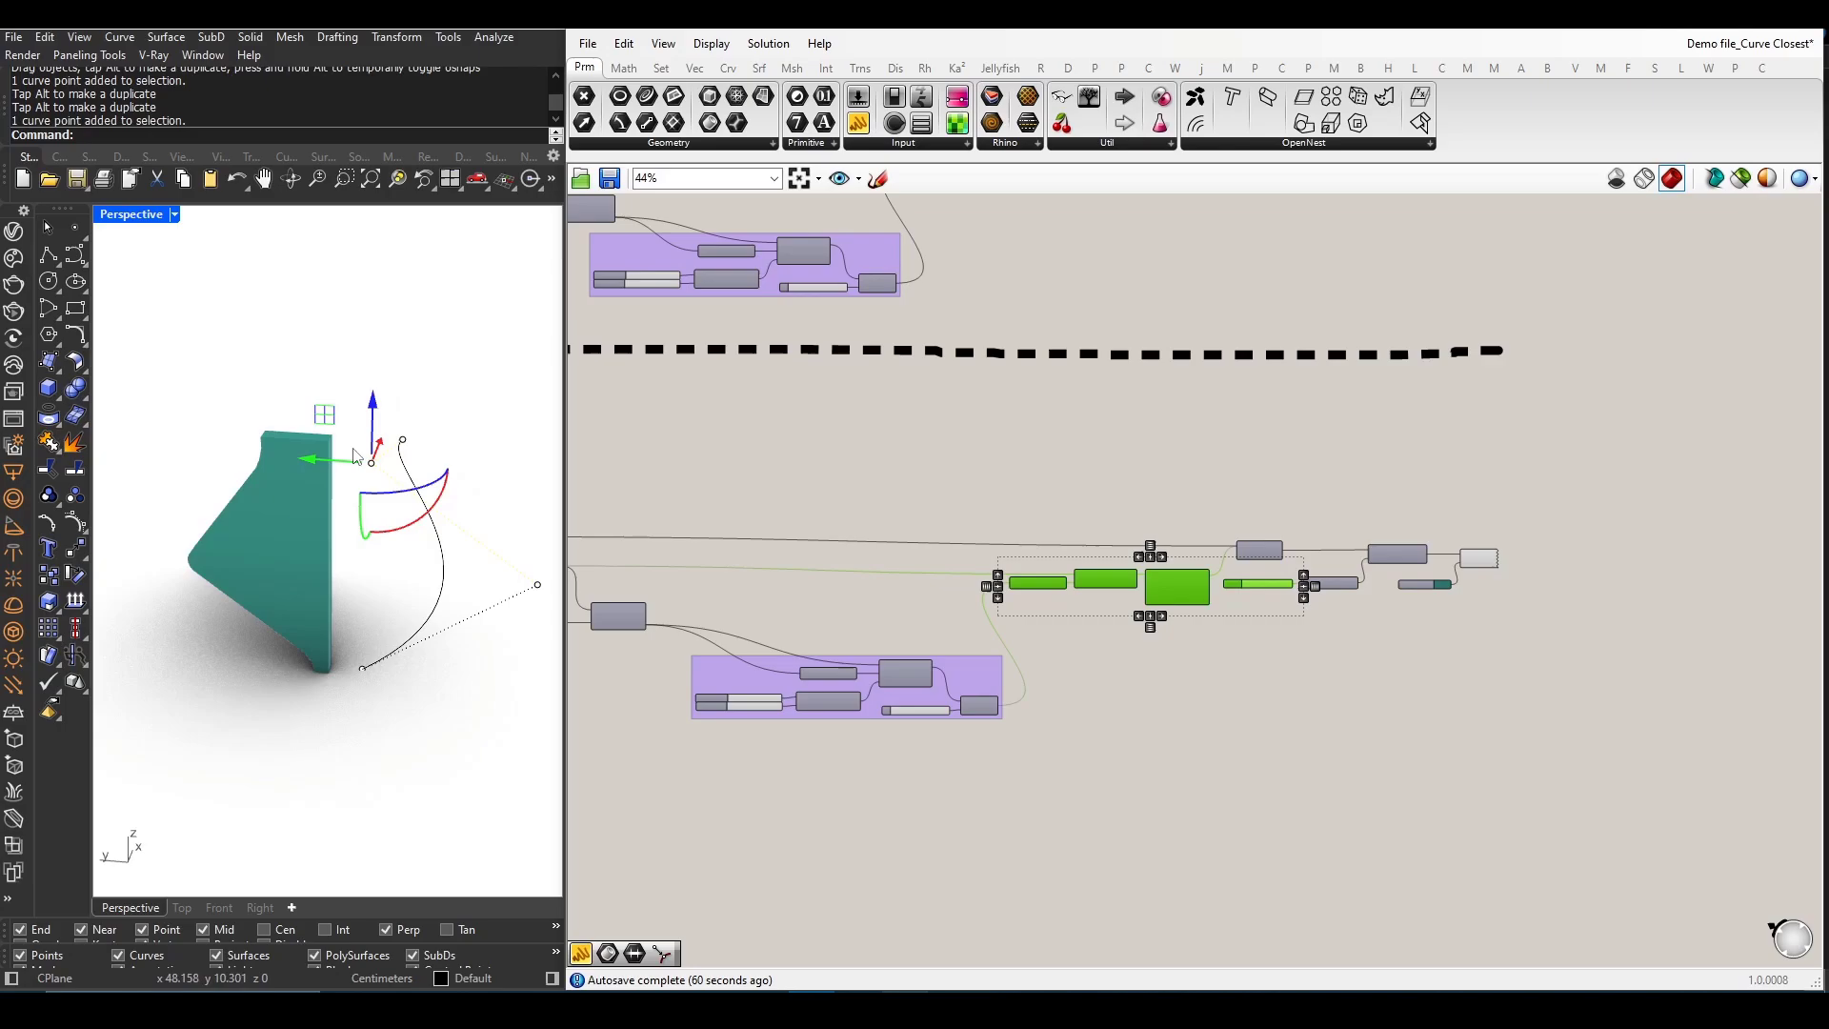
mouse_move(372, 469)
left_mouse_down()
mouse_move(353, 504)
mouse_move(442, 538)
mouse_move(284, 539)
left_mouse_up()
right_click_drag(408, 642, 430, 642)
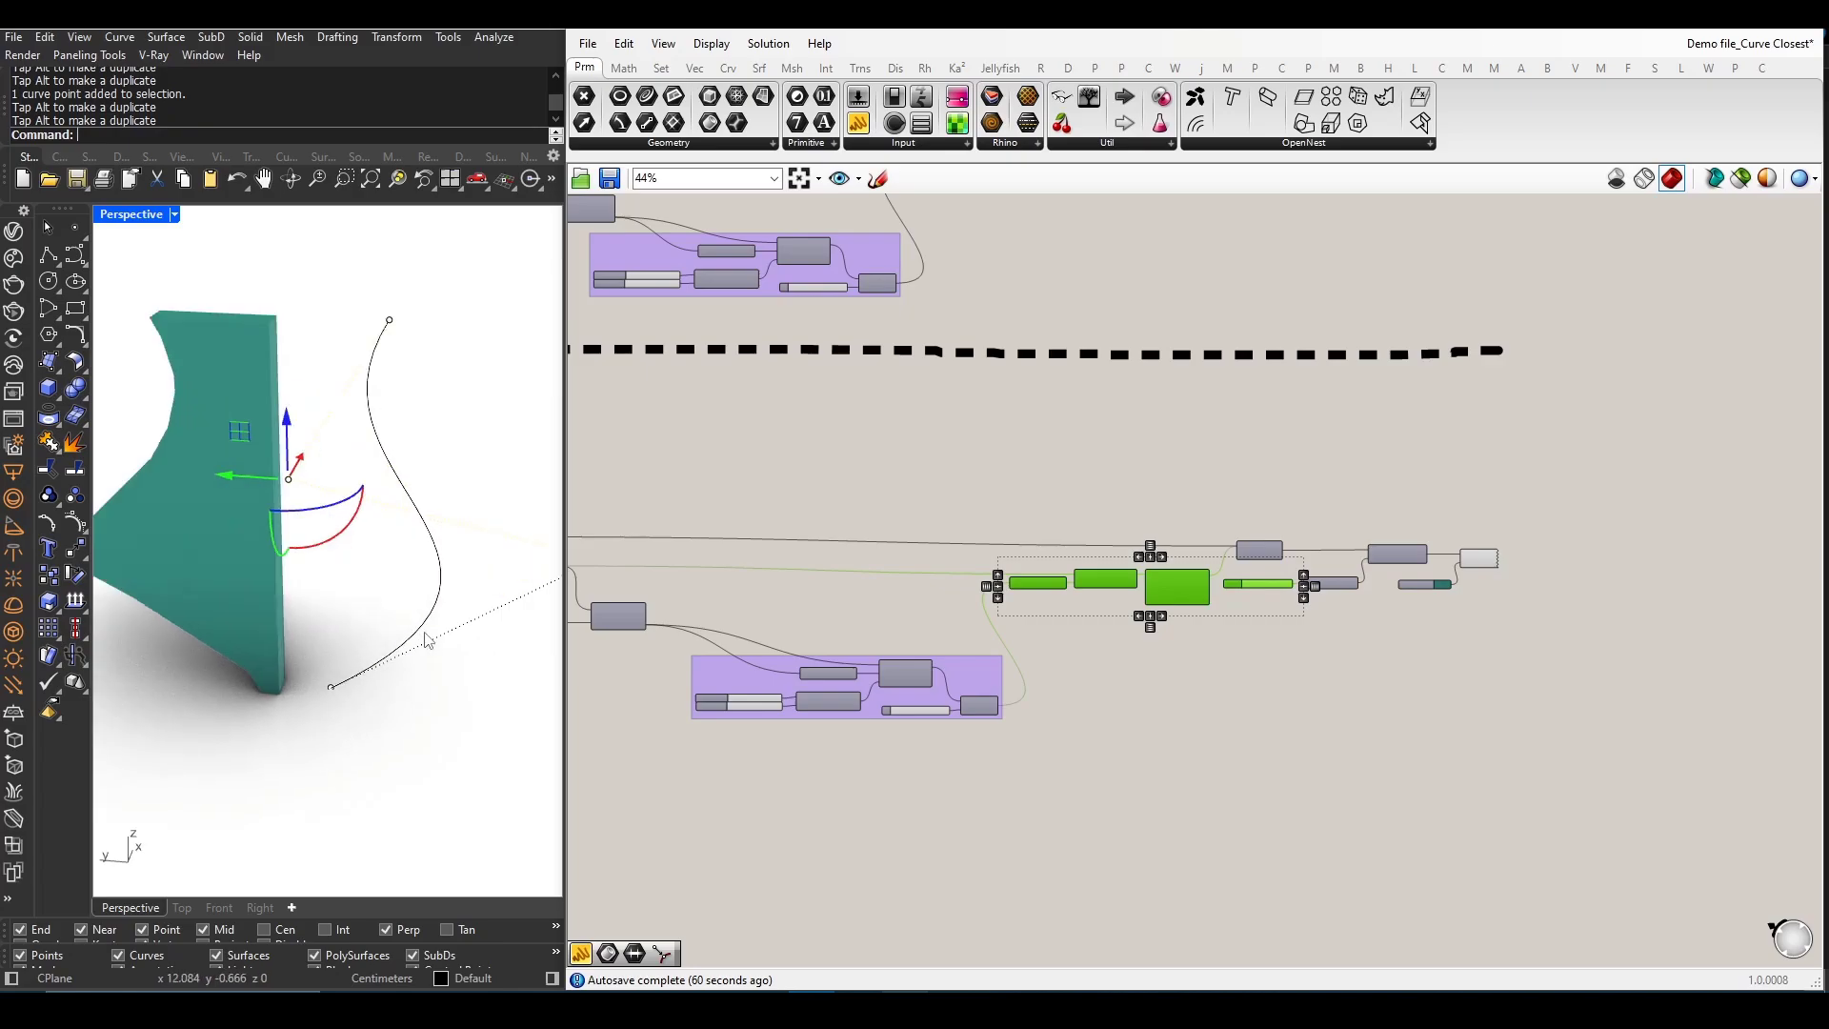
key("Escape")
scroll(415, 700, "down", 3)
scroll(356, 720, "up", 2)
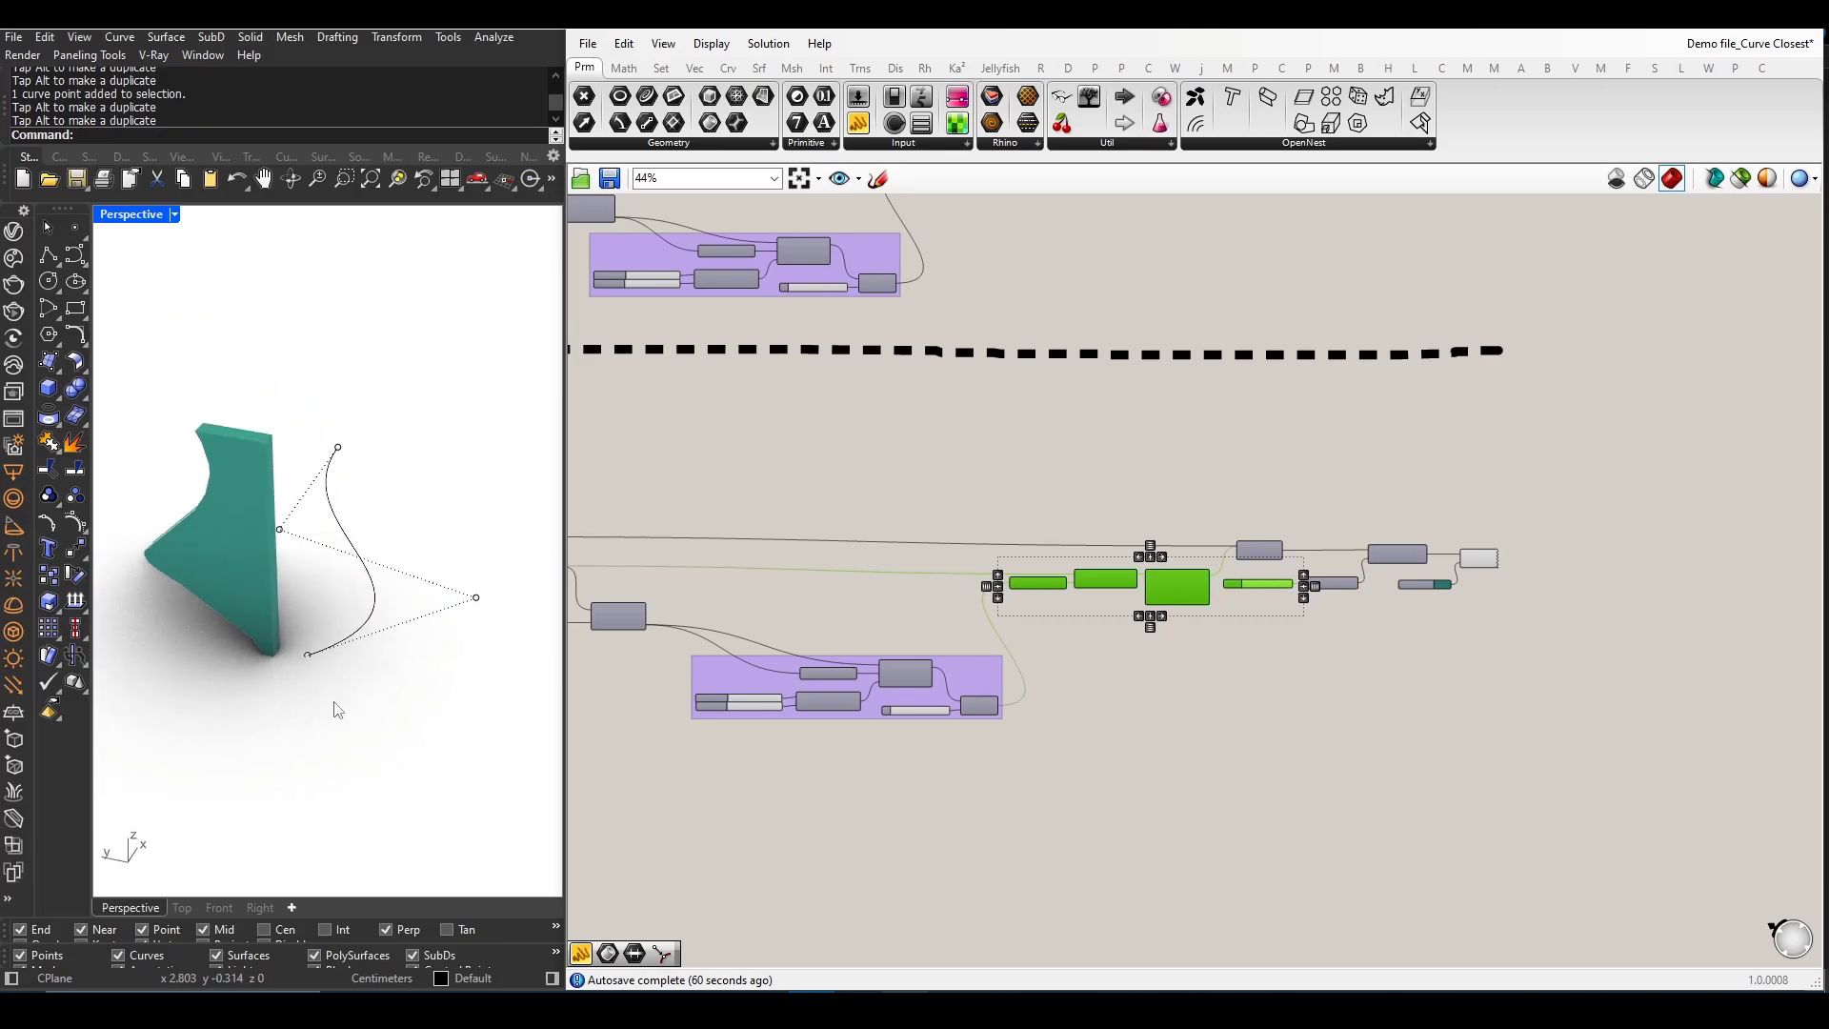
key("Escape")
- Rebuild the control curve as a degree-3 curve with six control points
left_click(370, 617)
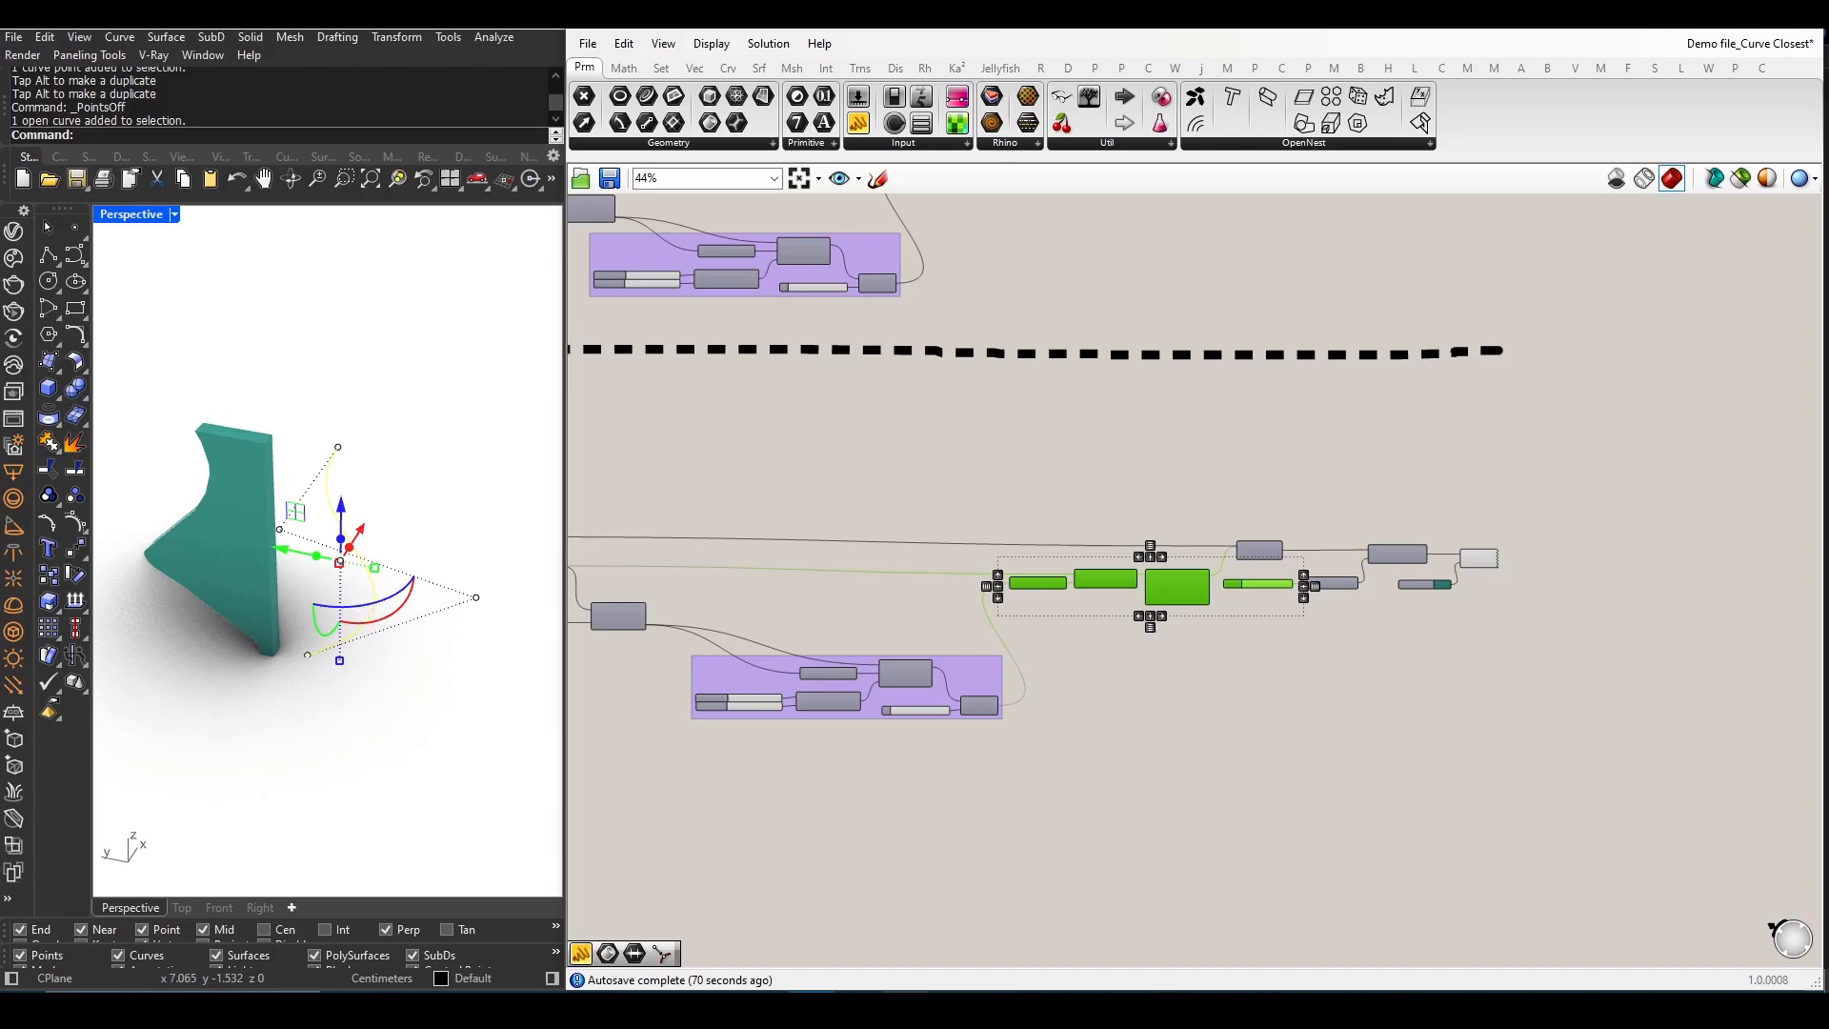
type("Rebuild")
key("Return")
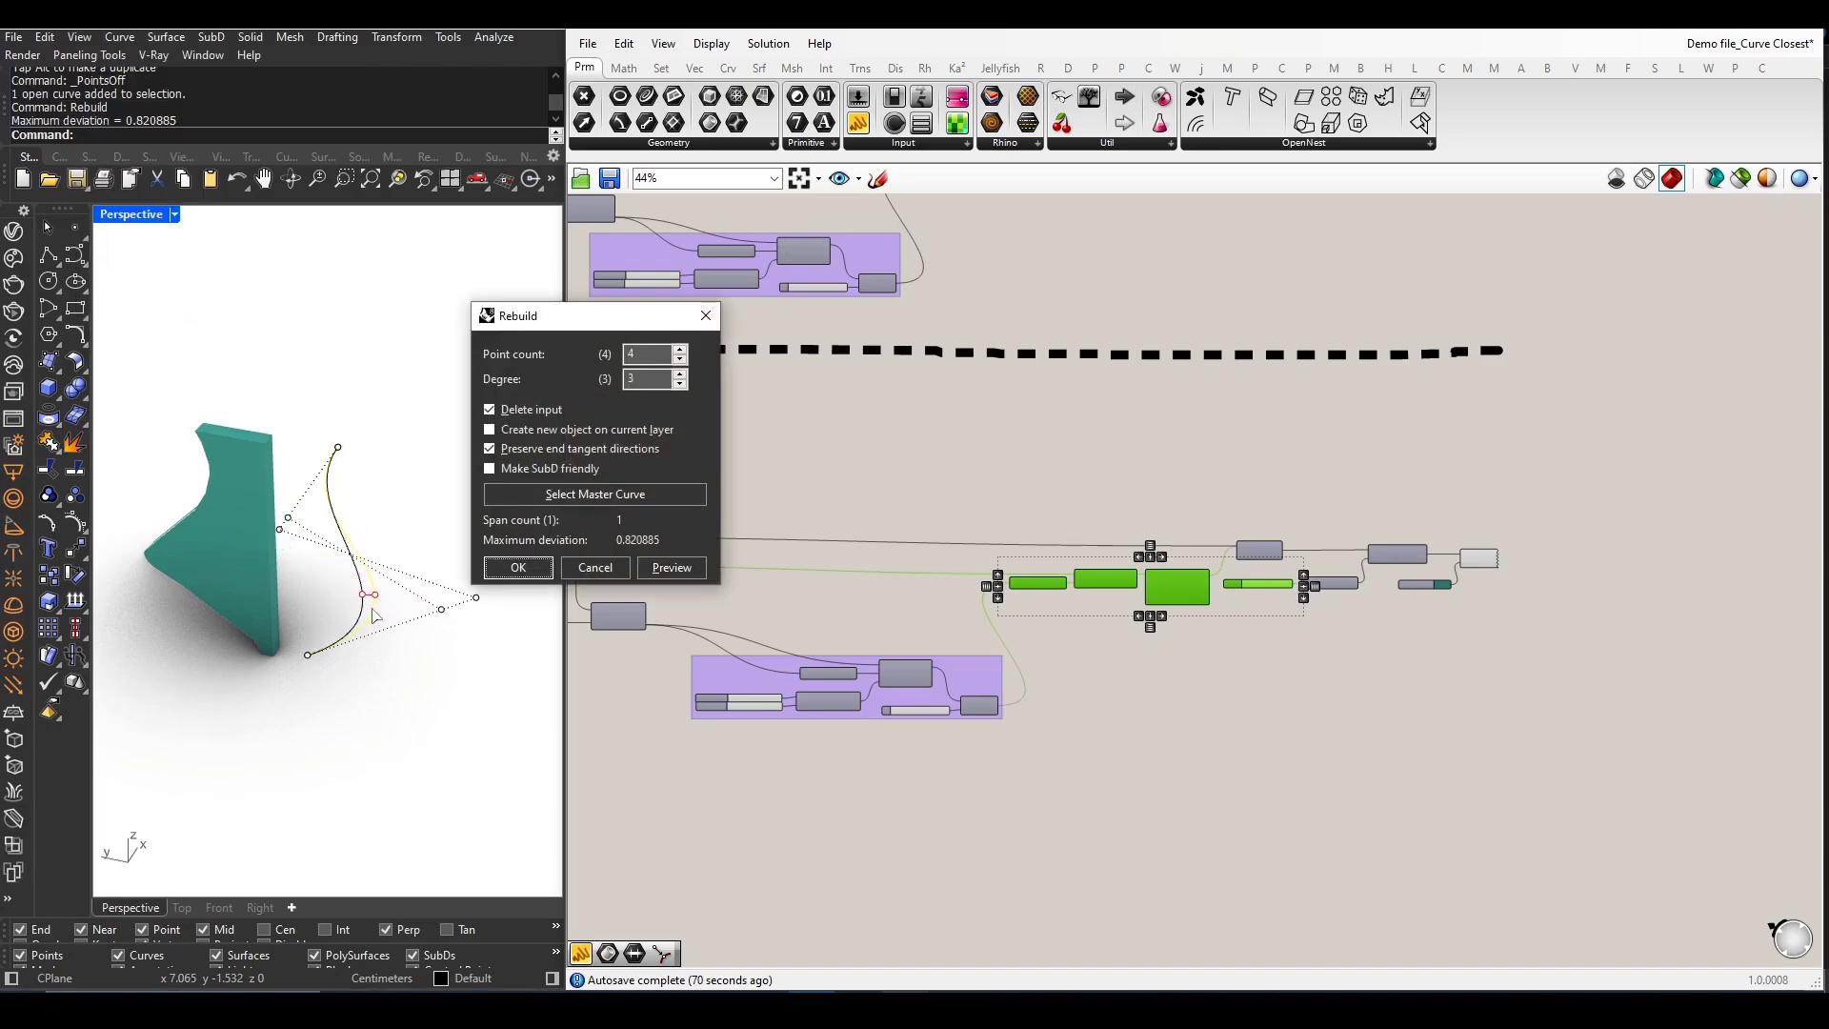
left_click(644, 352)
type("6")
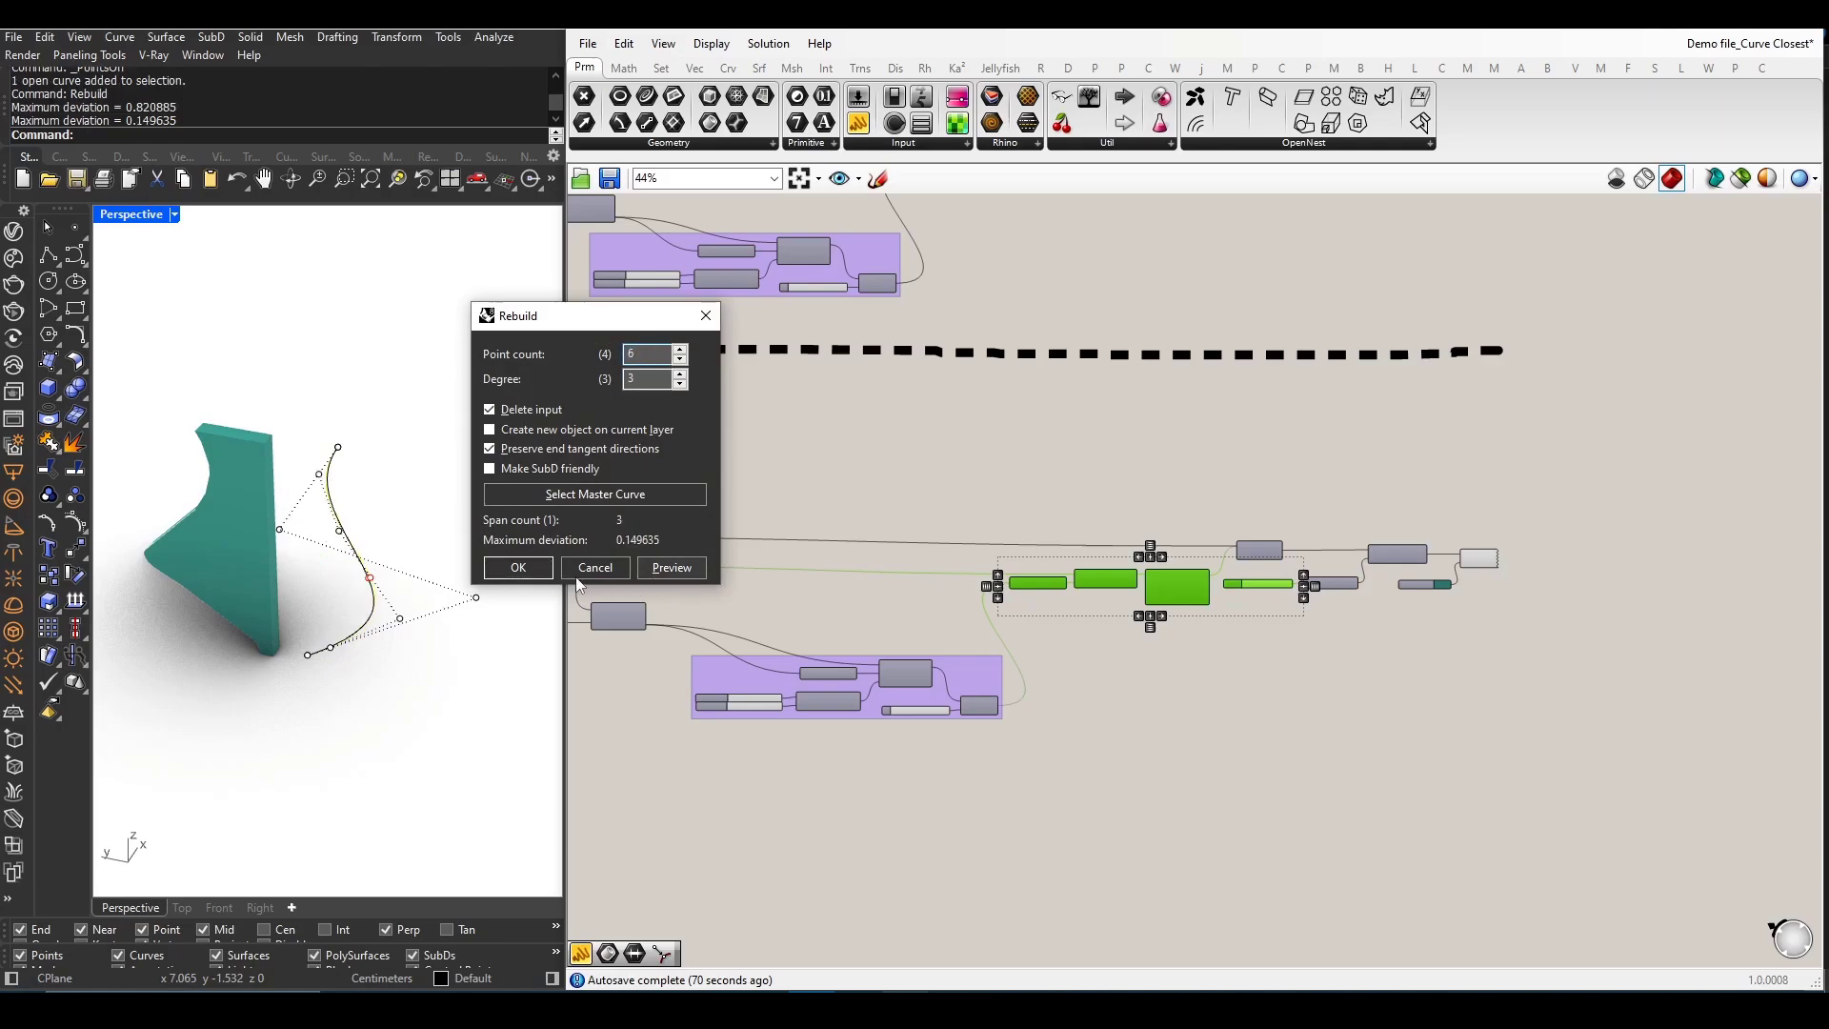
left_click(517, 567)
left_click(364, 574)
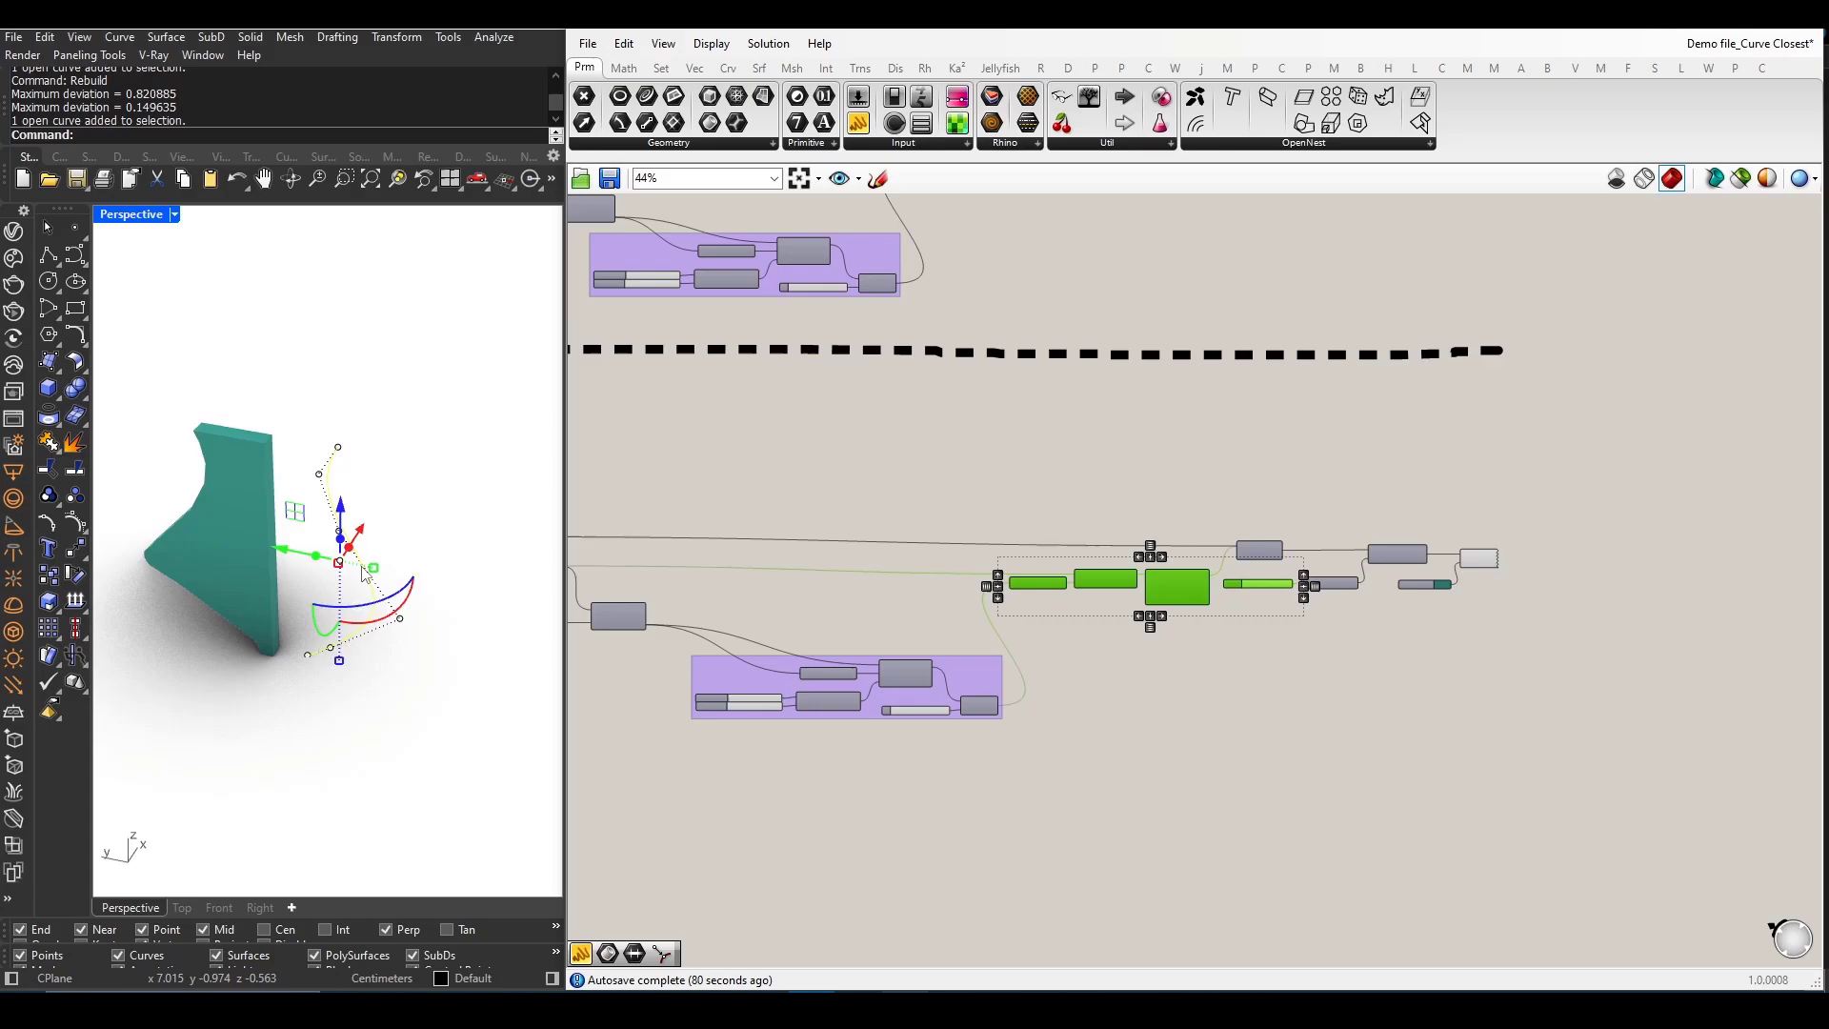
- Show the rebuilt curve's control points and shift two of them left and right
key("F10")
right_click_drag(321, 575, 318, 565)
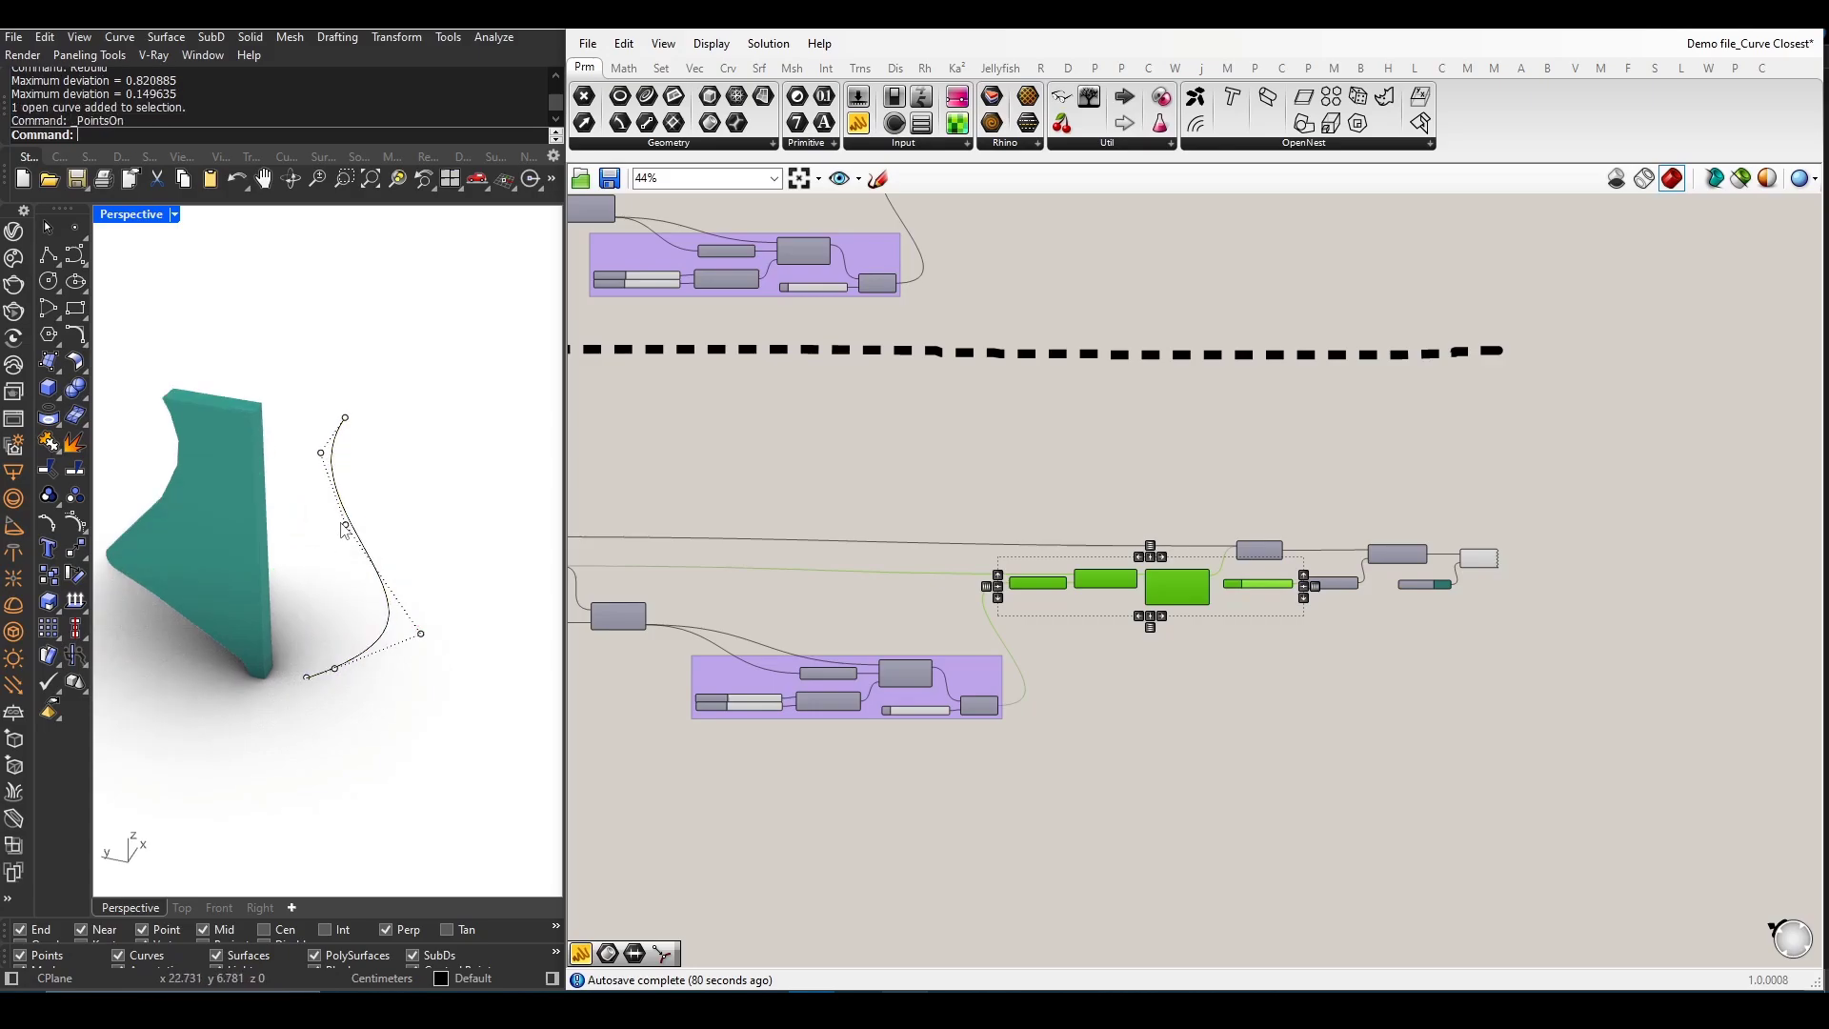
left_click(343, 526)
left_click_drag(343, 527, 278, 524)
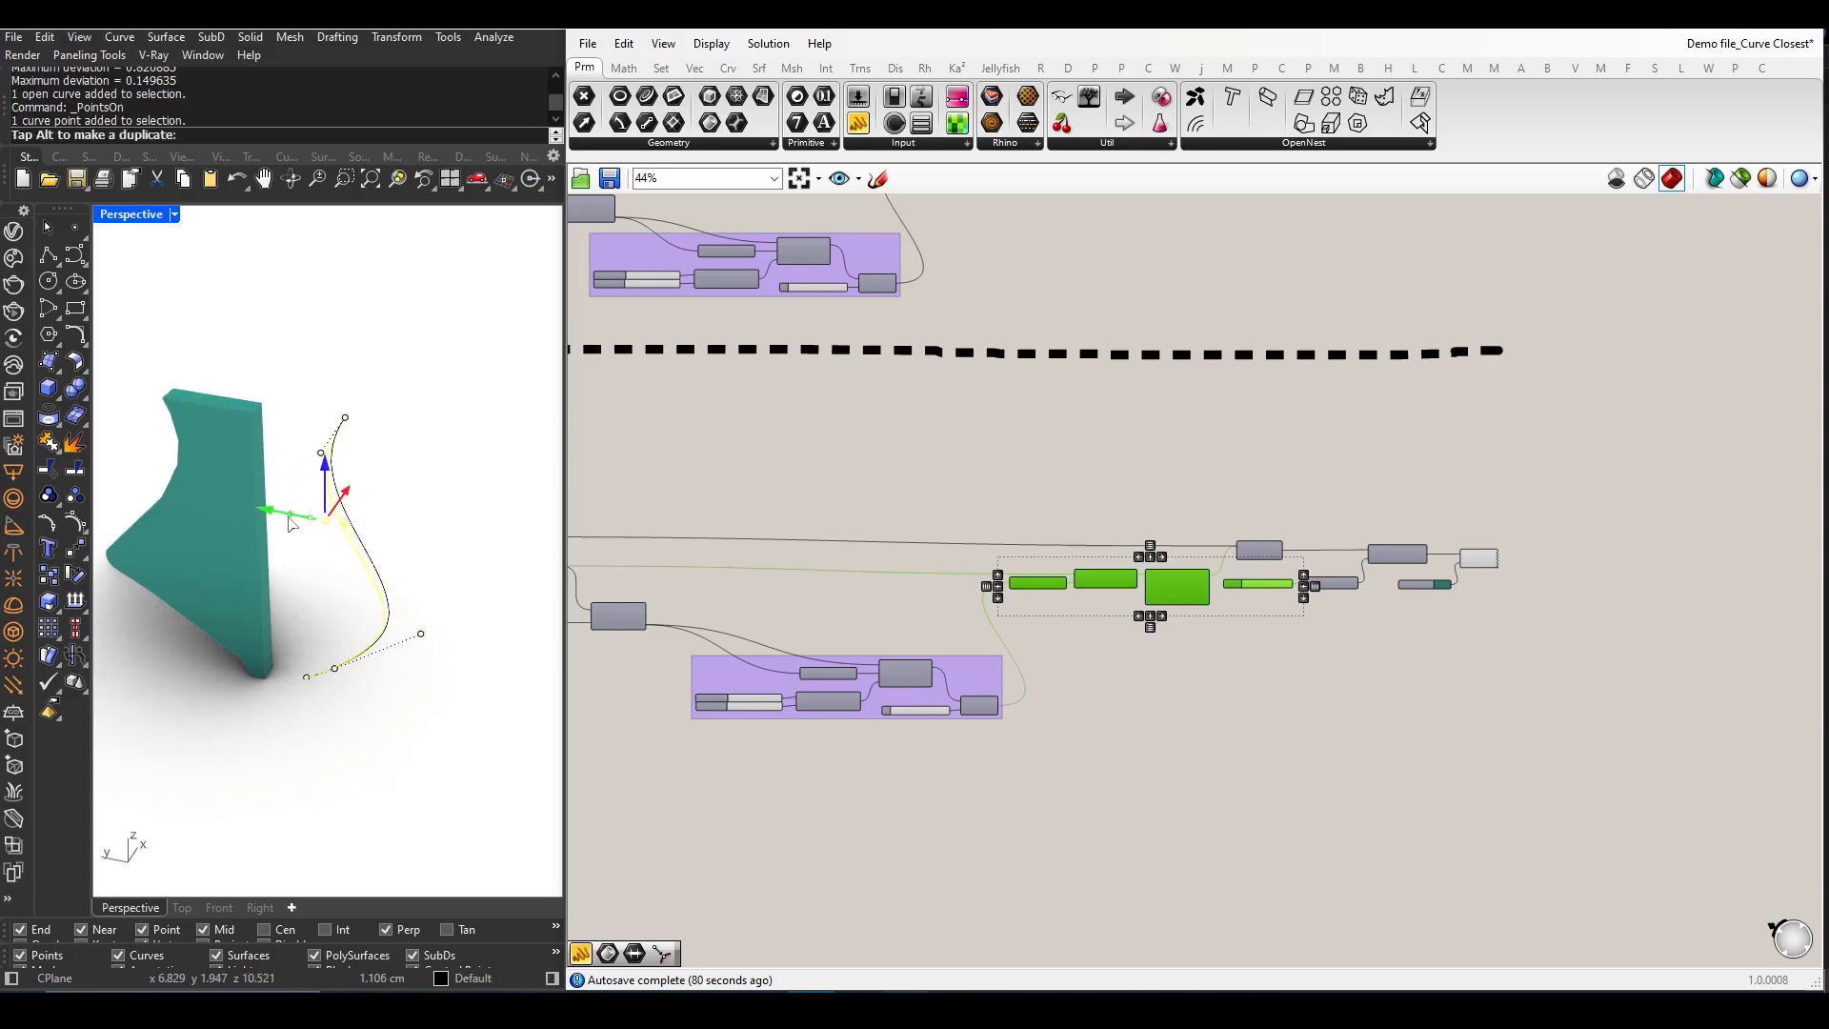
right_click_drag(279, 523, 272, 472)
left_click(322, 453)
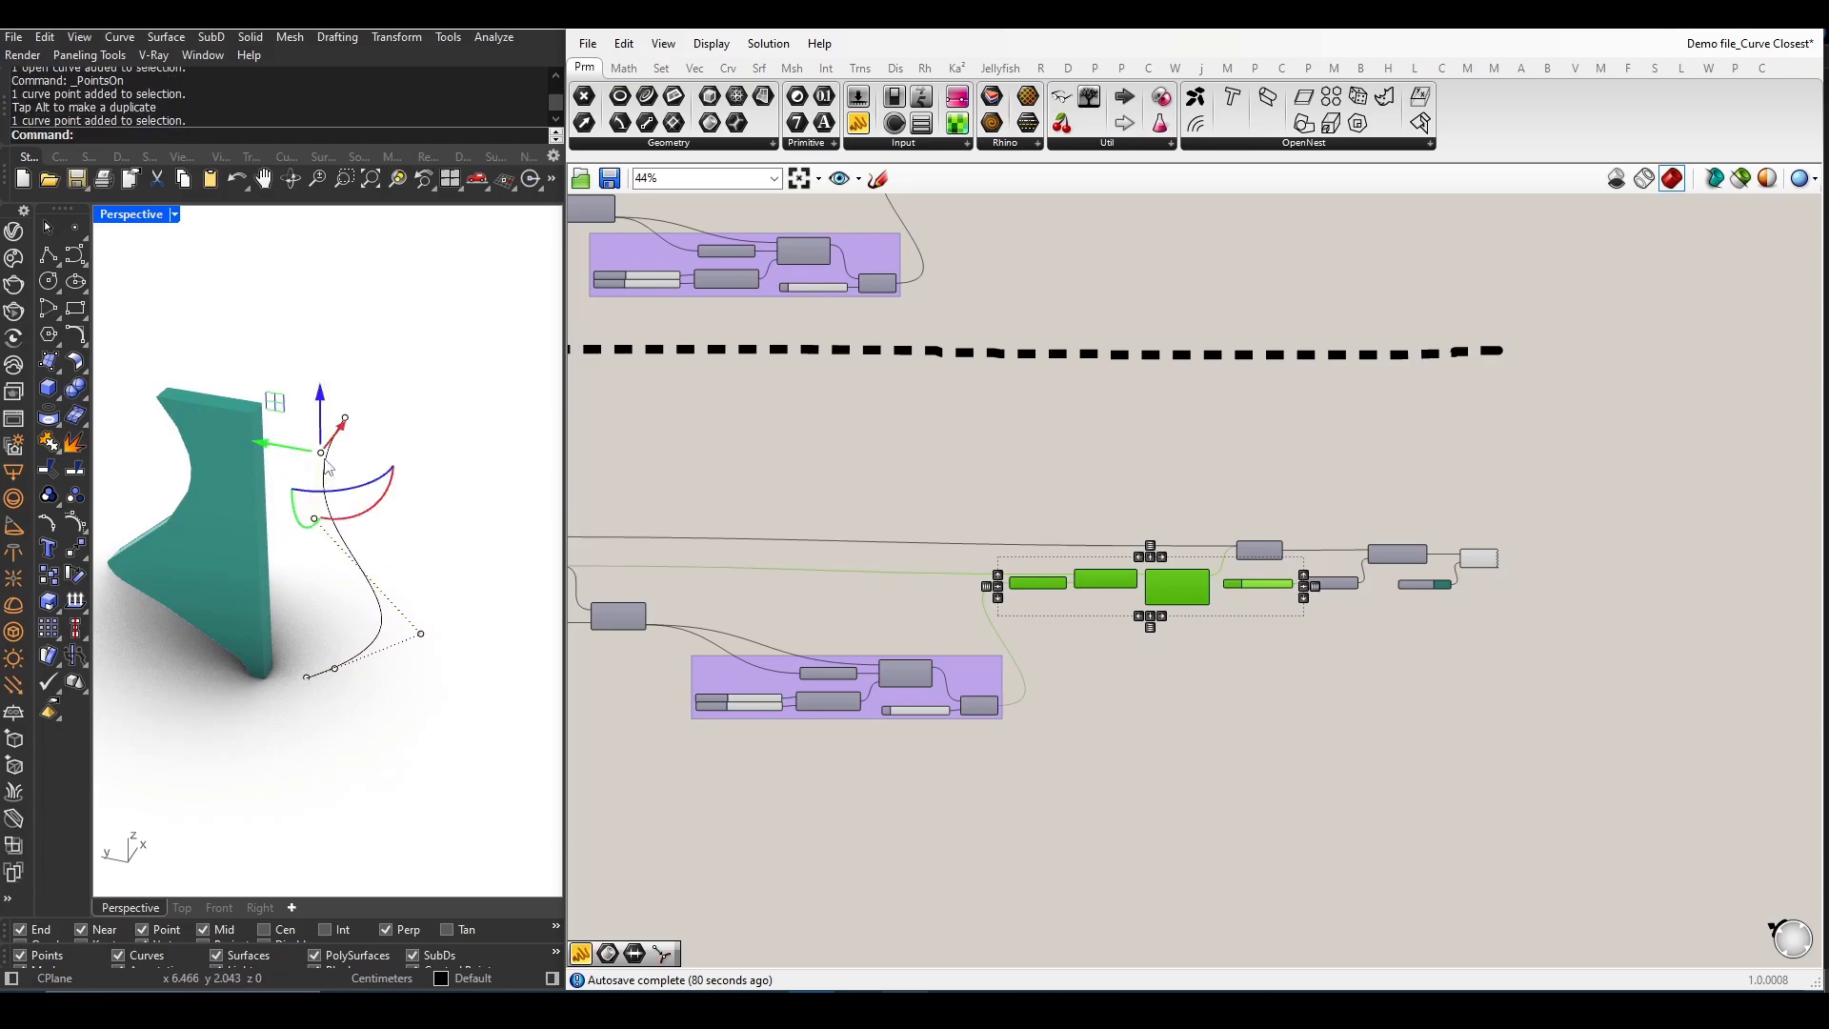
left_click_drag(272, 456, 344, 445)
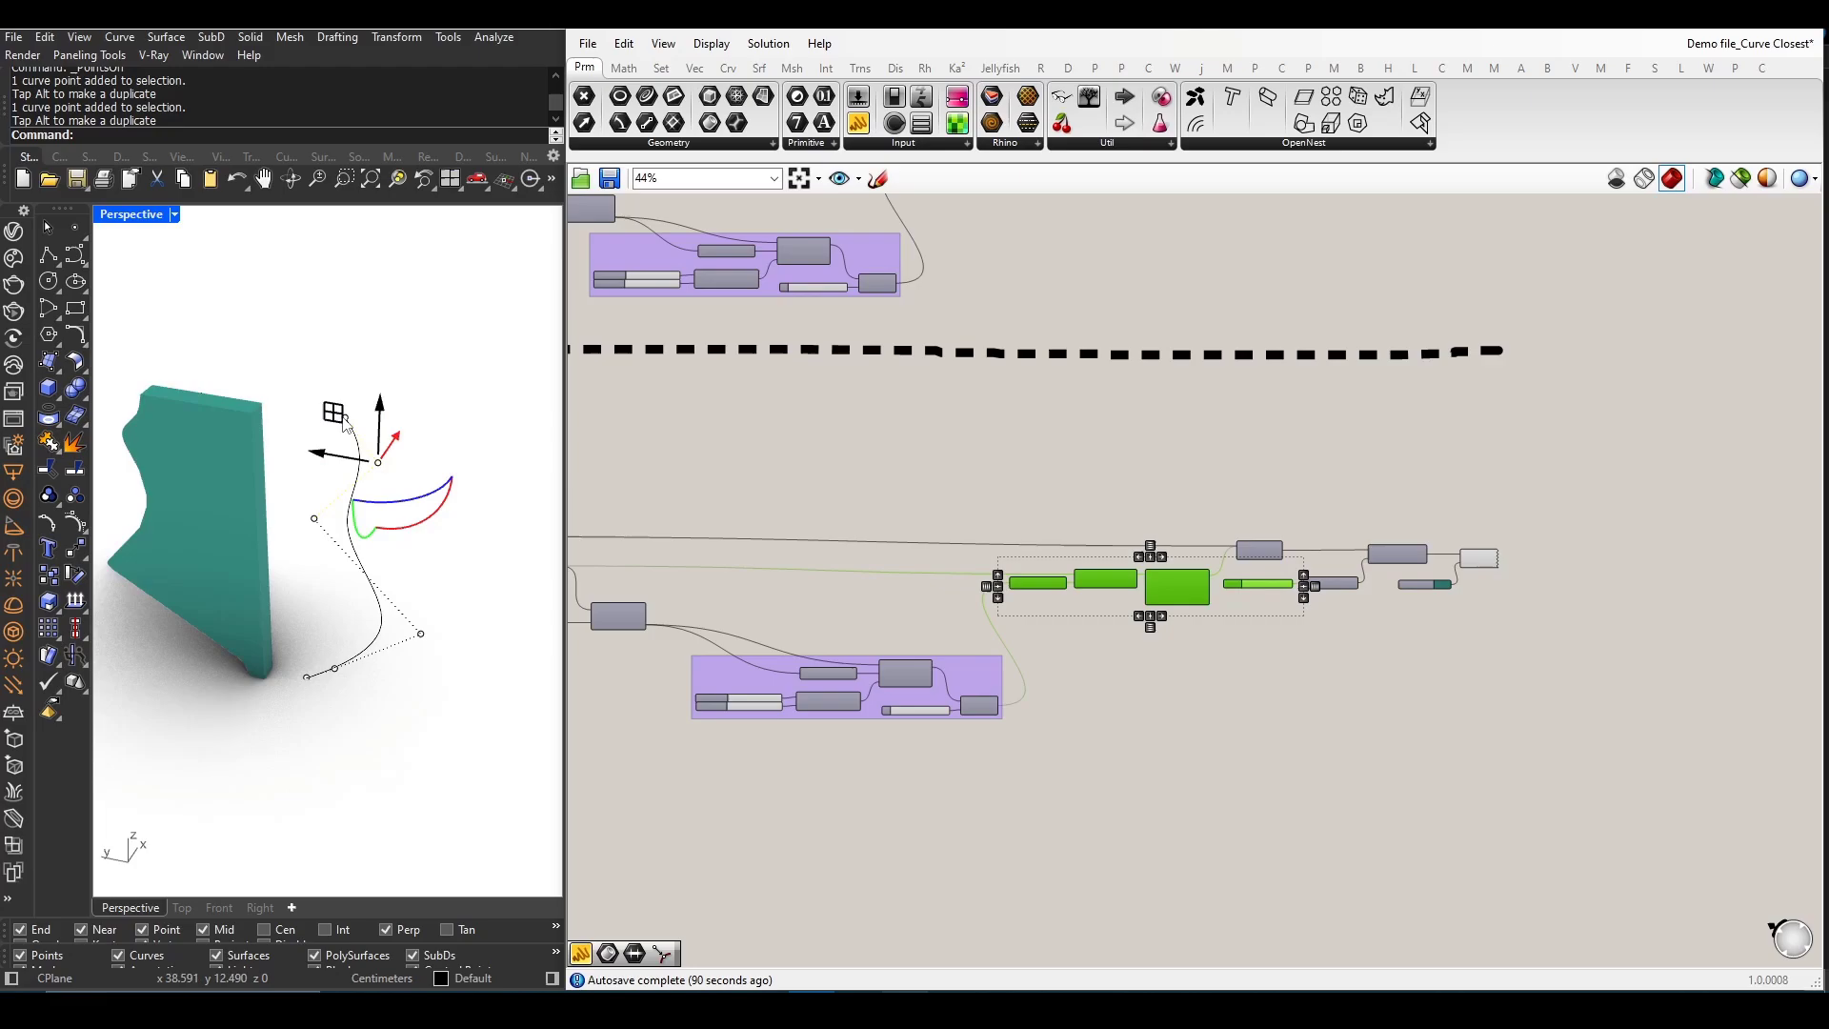
- Move the bottom and an upper control point to complete the S-shaped wave
left_click(300, 458)
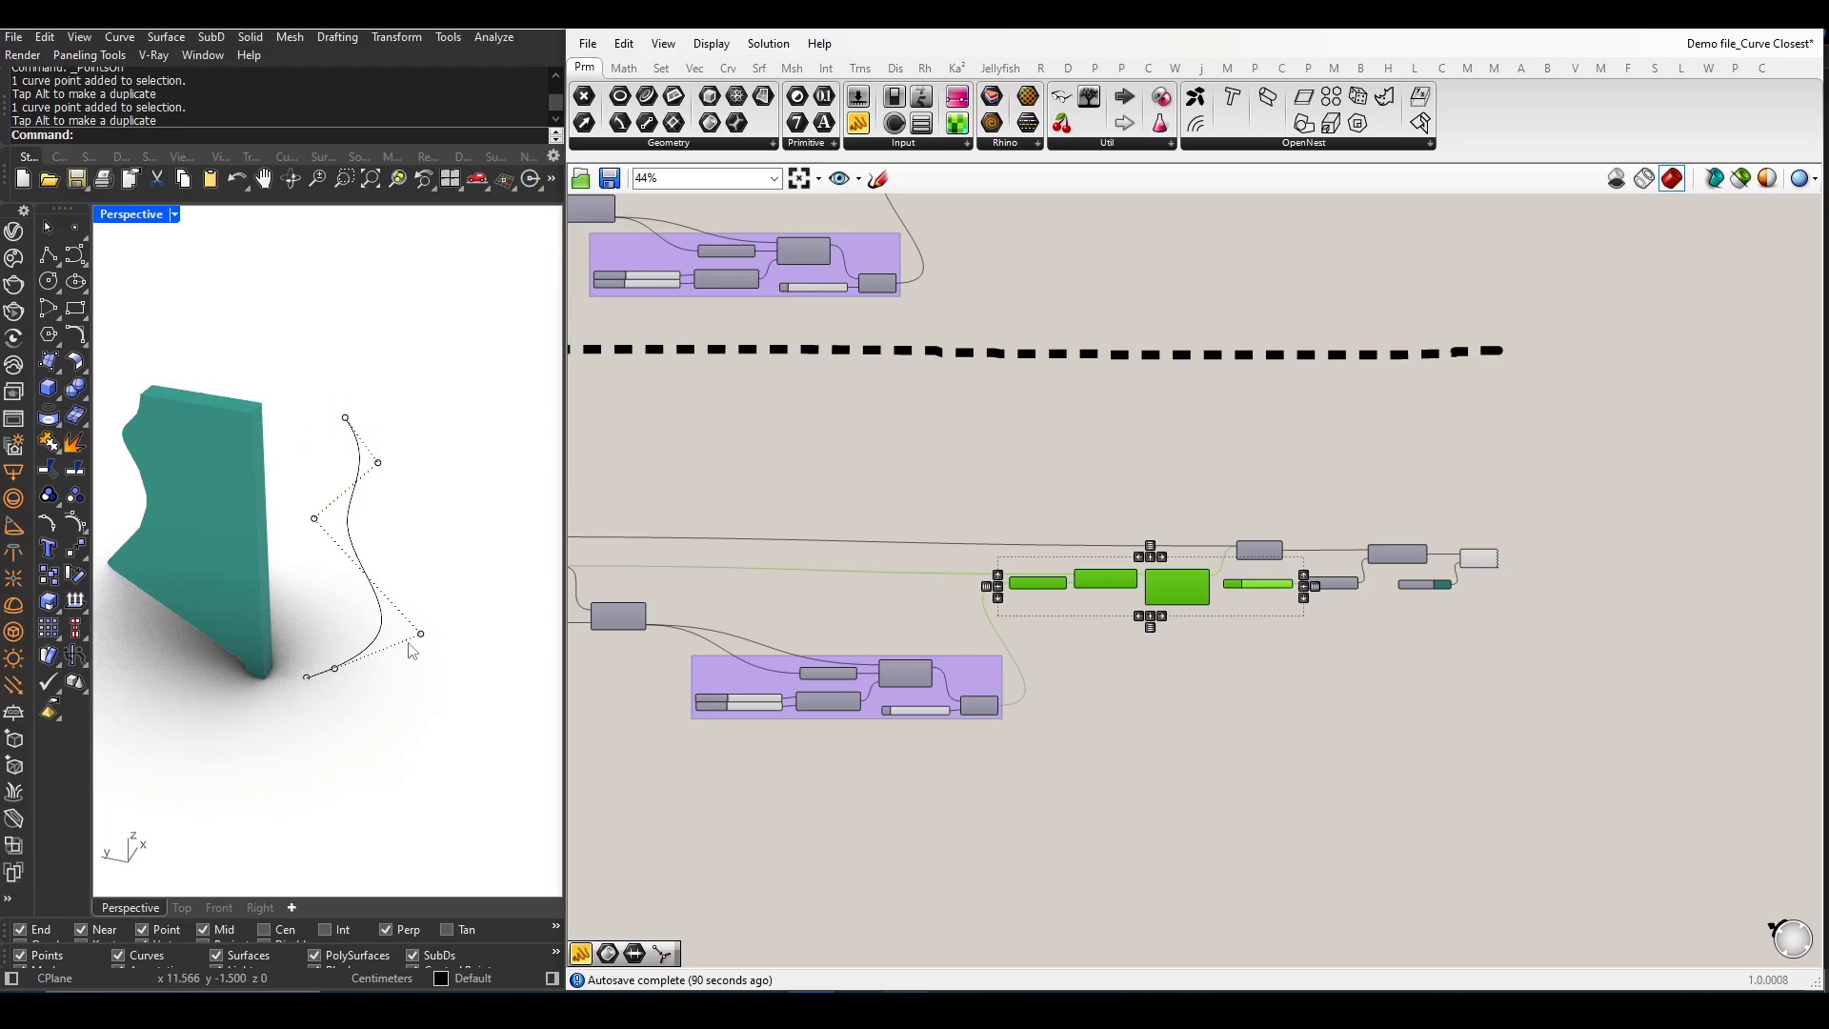
left_click(333, 673)
left_click(415, 711)
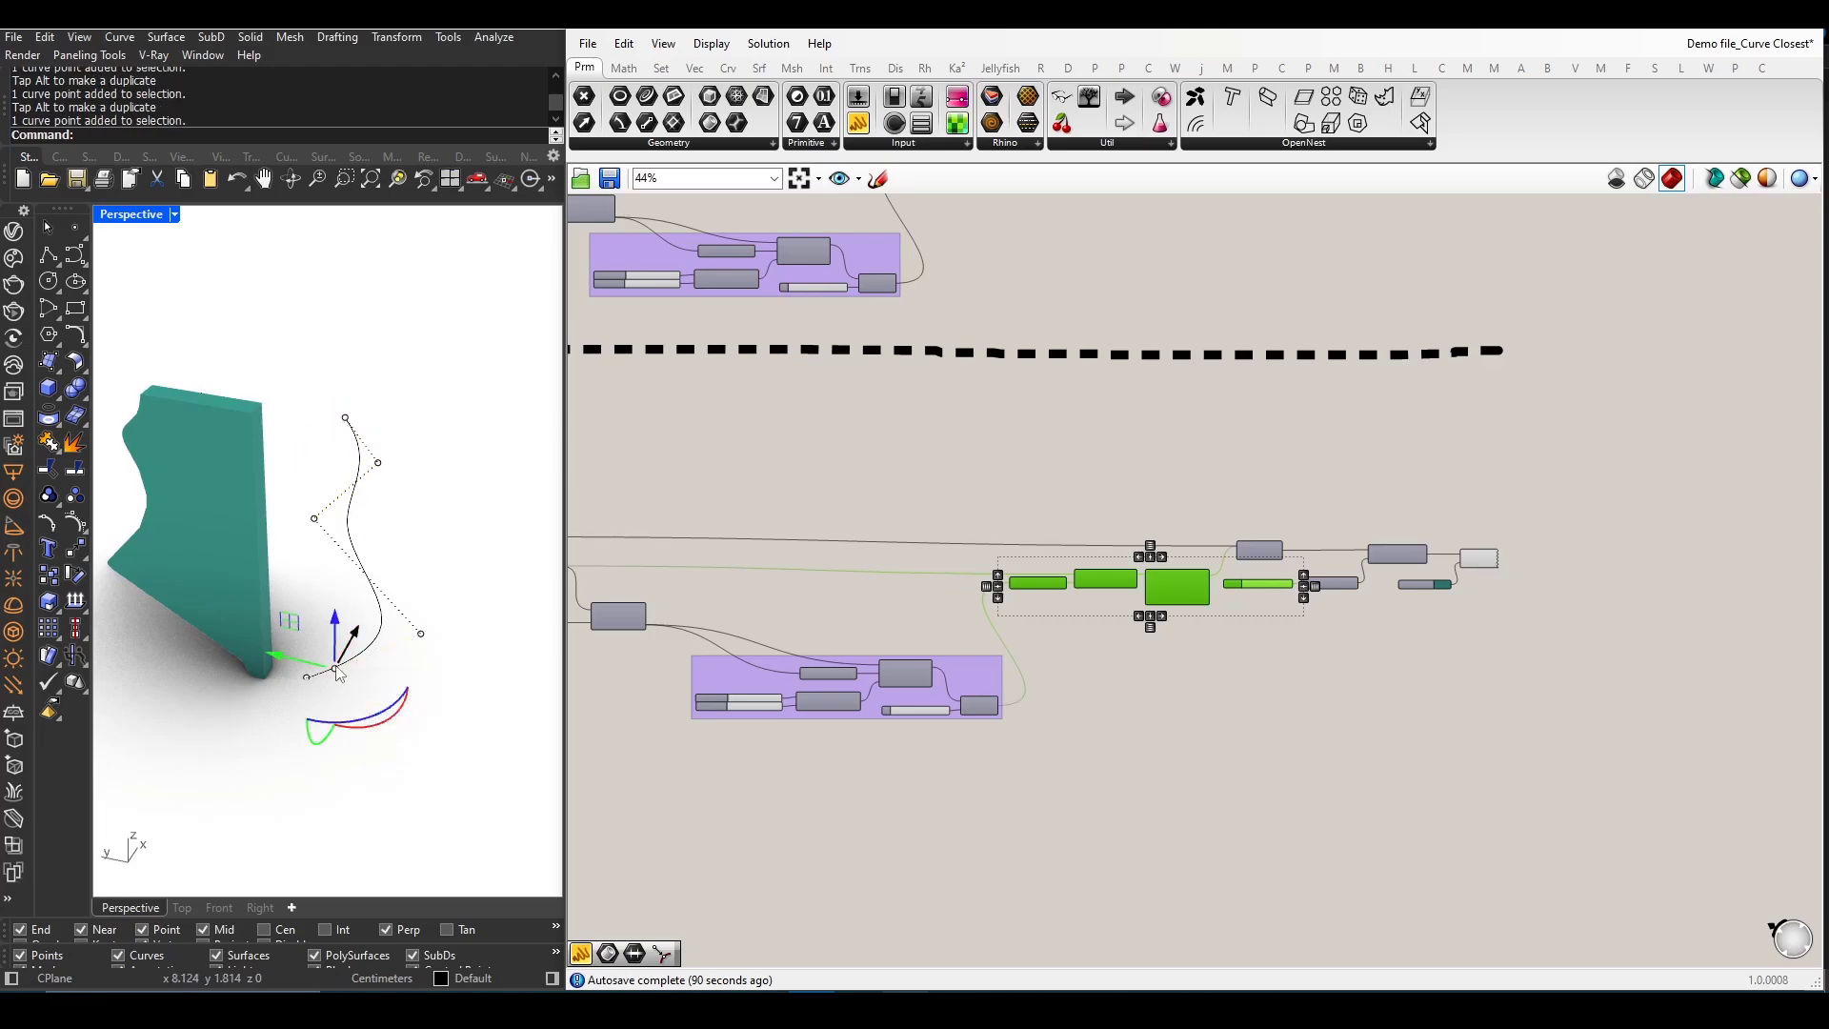
left_click_drag(294, 639, 261, 576)
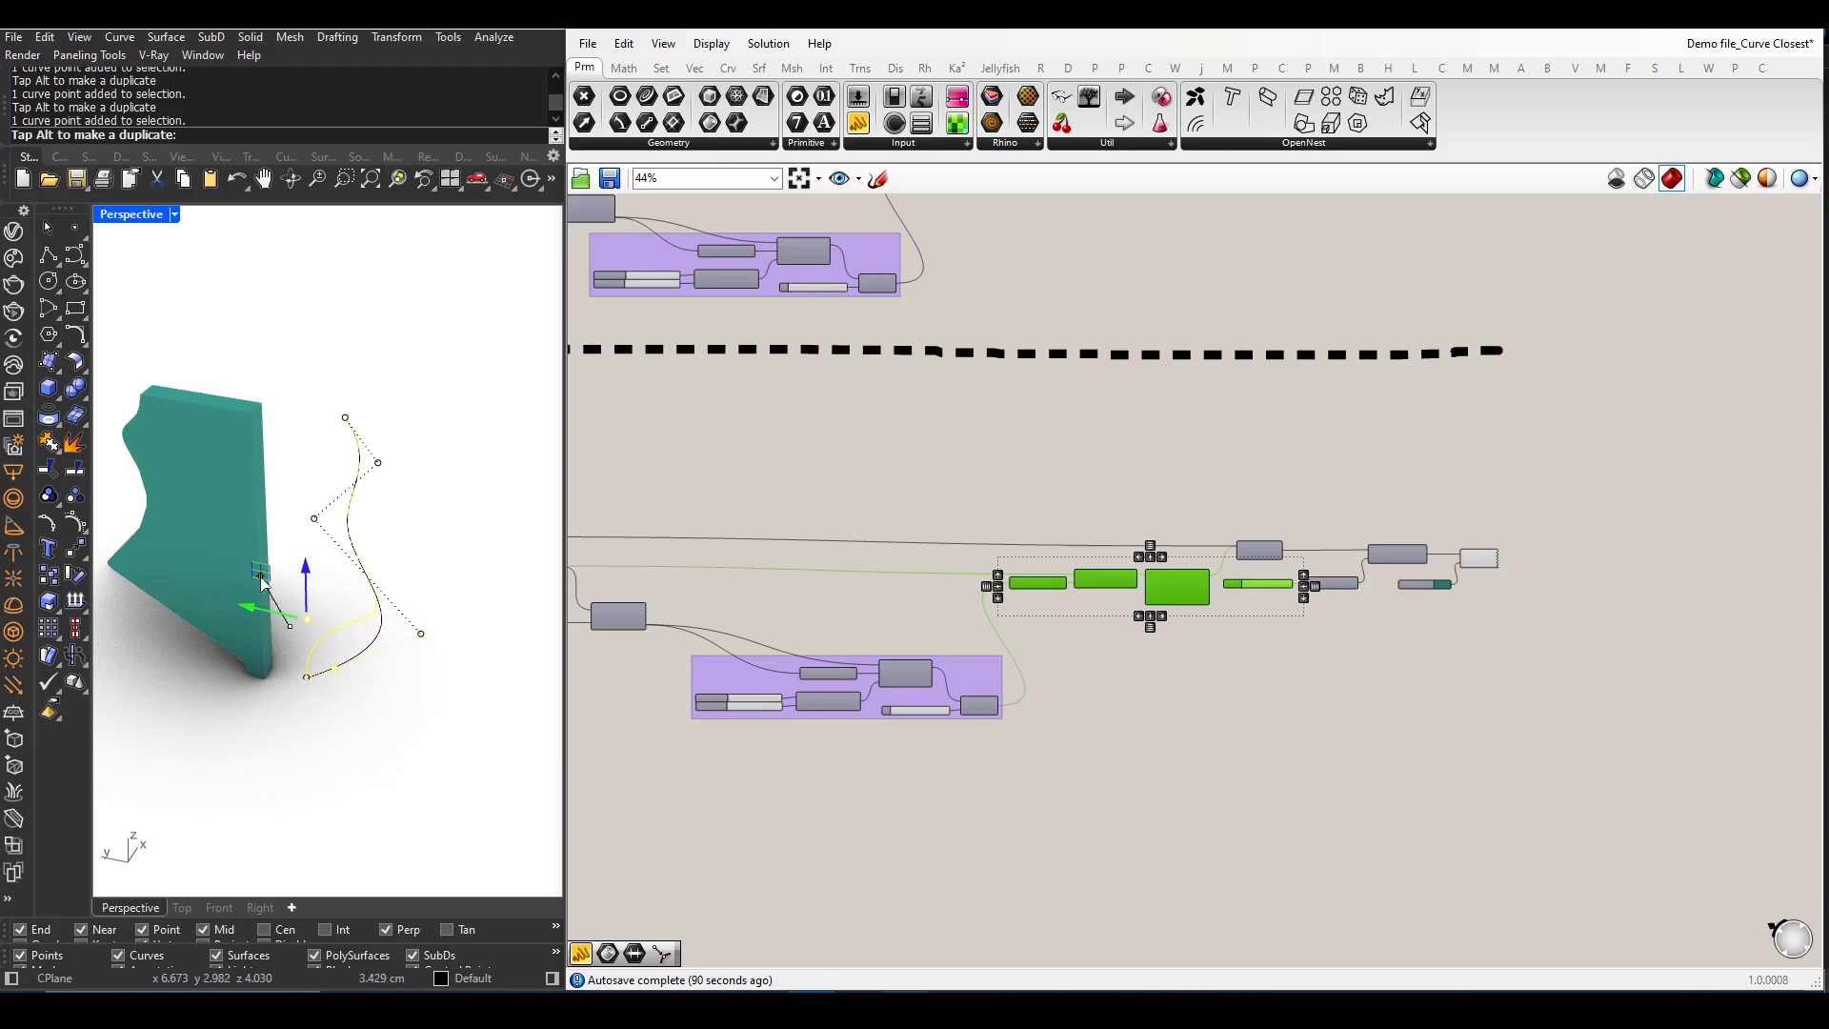
mouse_move(261, 576)
left_mouse_down()
mouse_move(276, 680)
mouse_move(314, 688)
left_mouse_up()
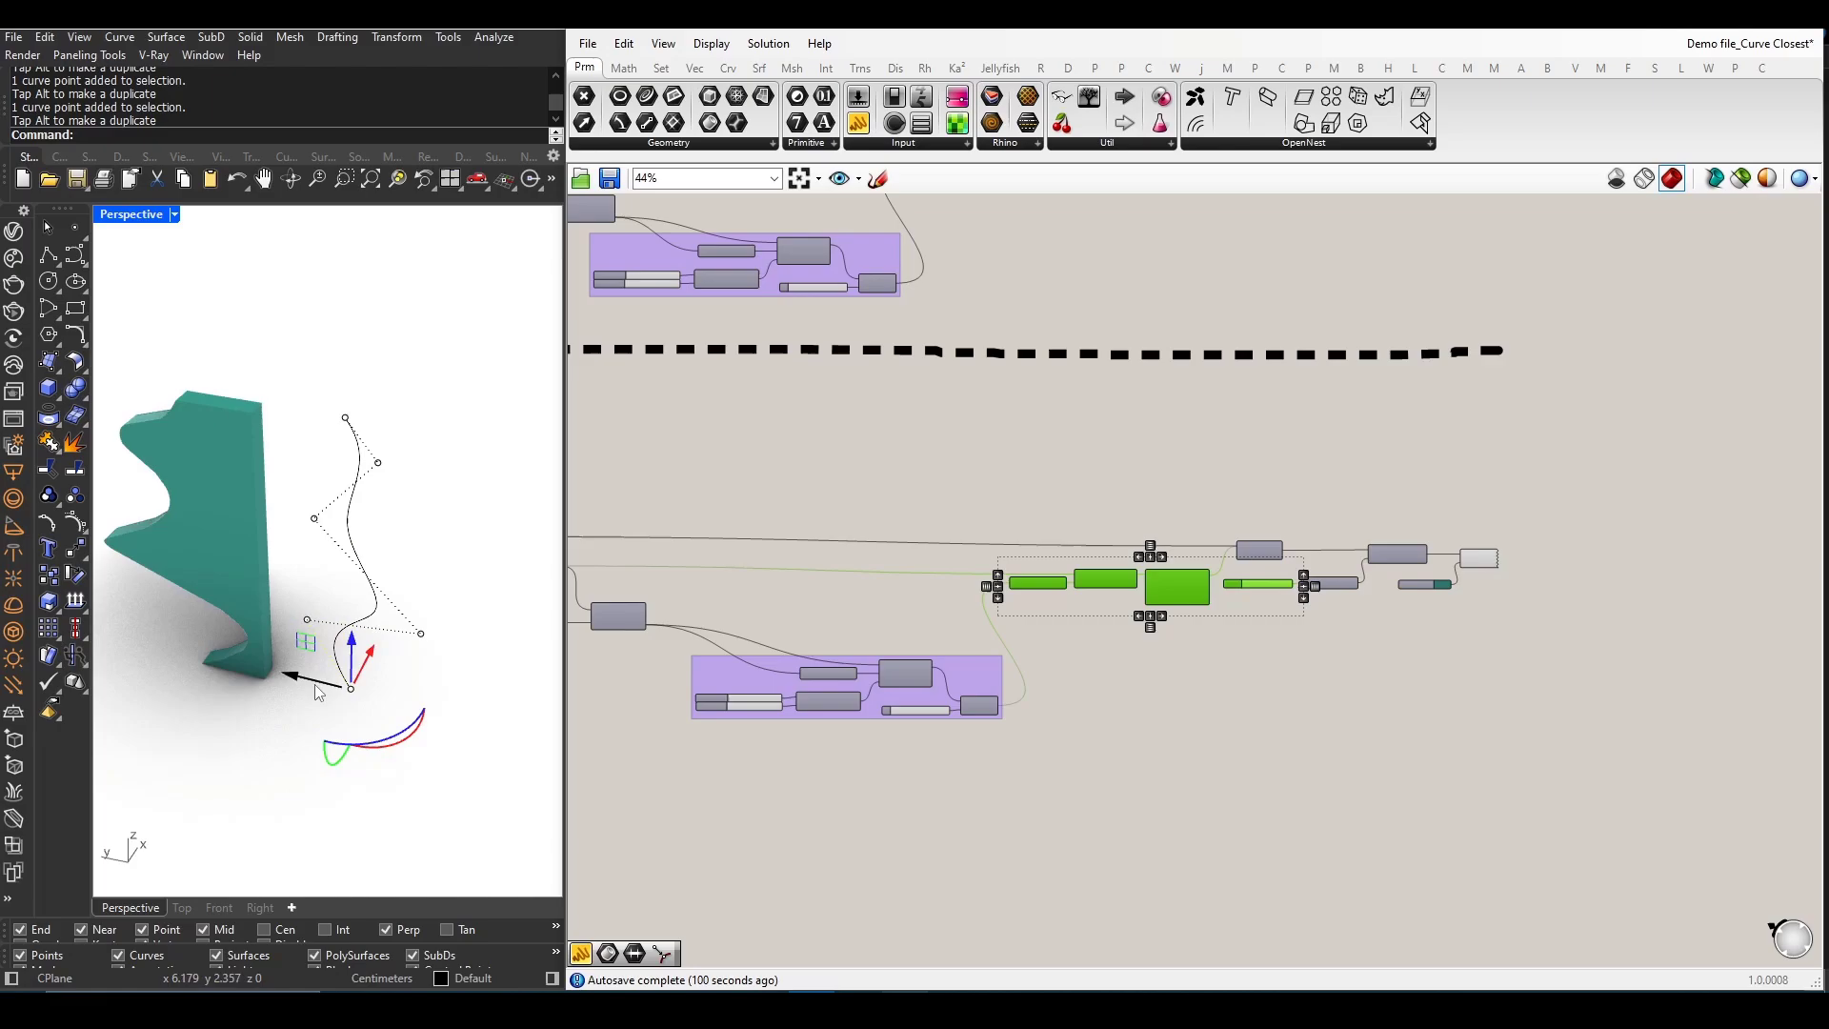
right_click_drag(318, 692, 361, 402)
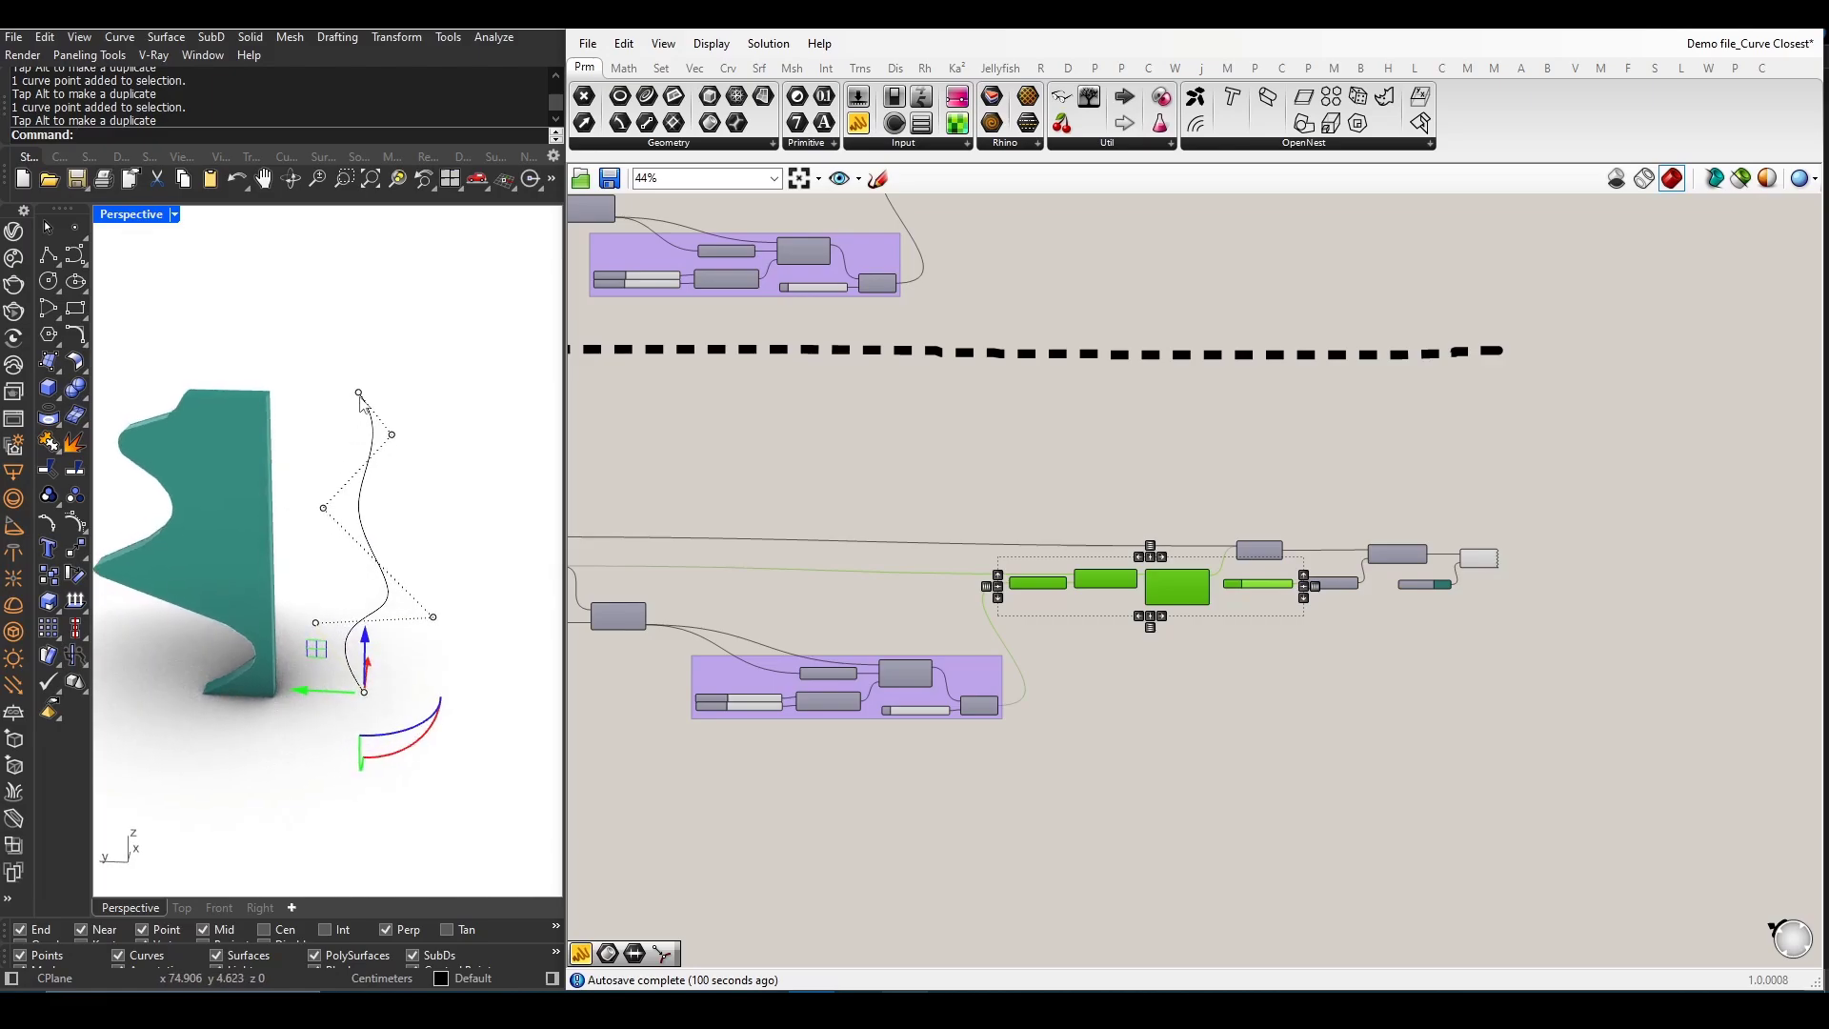
left_click(389, 434)
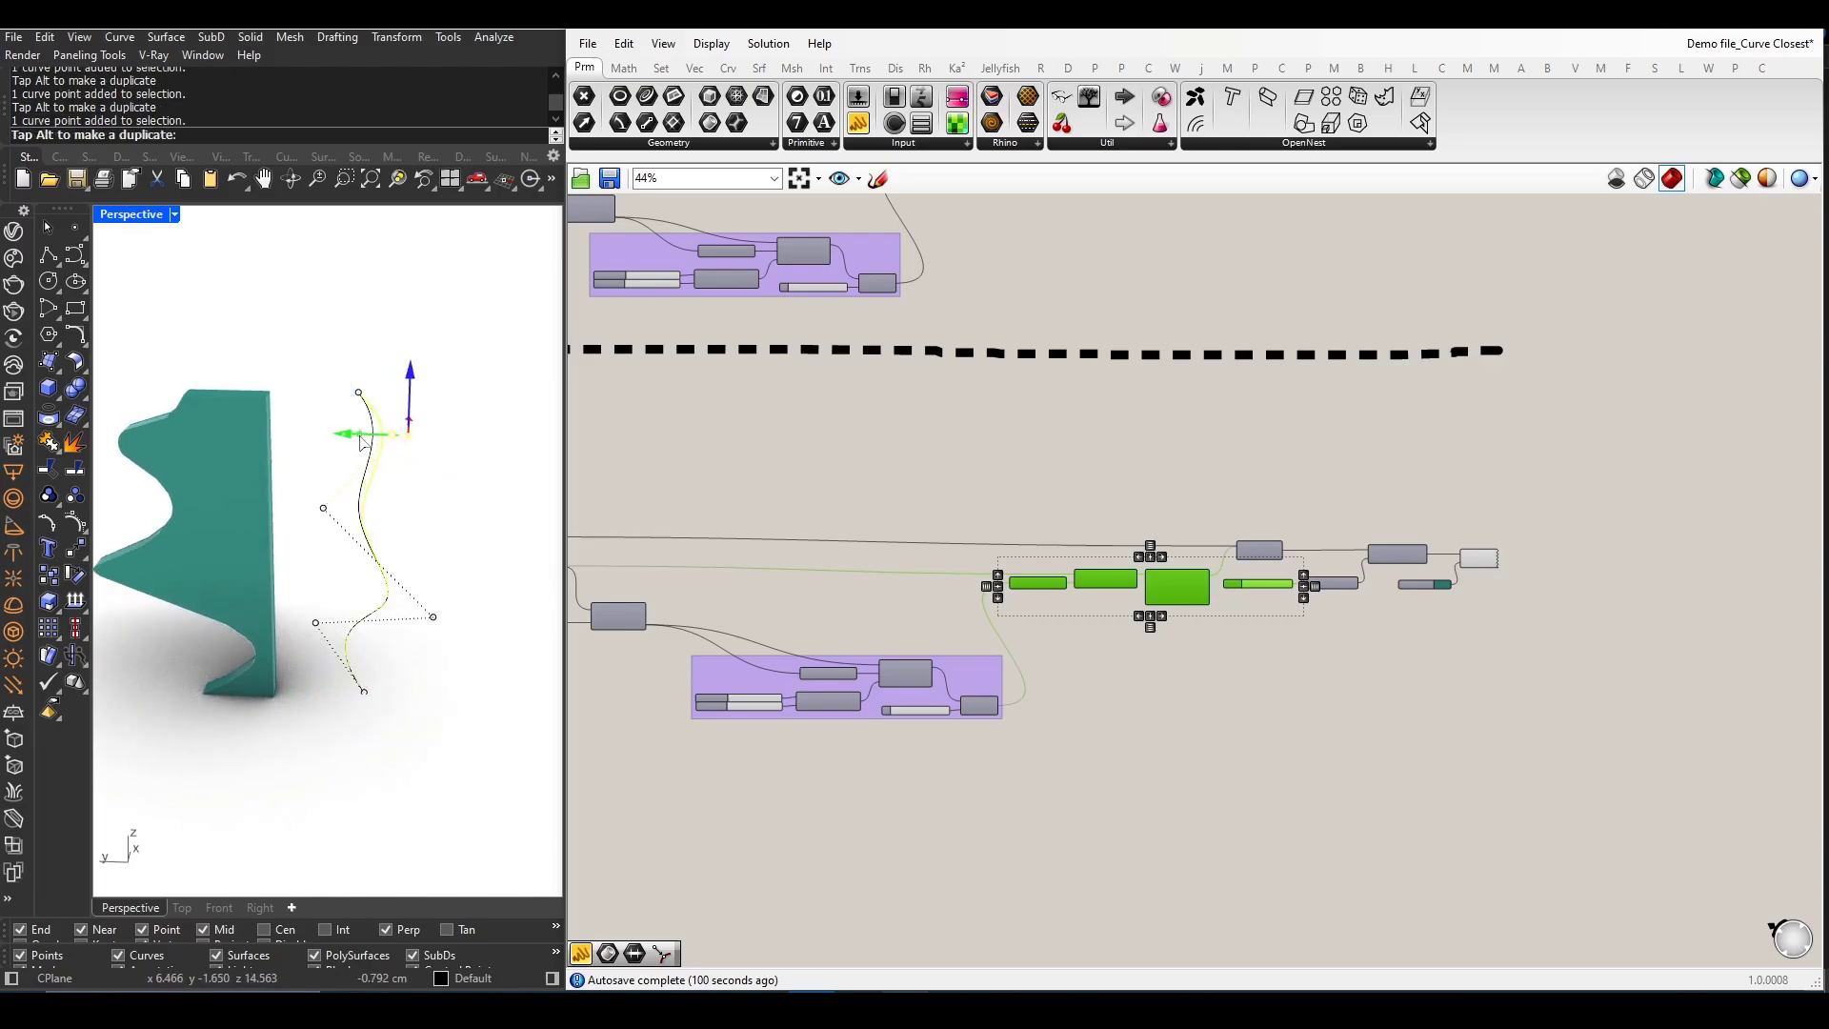
mouse_move(363, 443)
left_mouse_down()
mouse_move(393, 446)
mouse_move(283, 442)
left_mouse_up()
right_click_drag(284, 442, 362, 601)
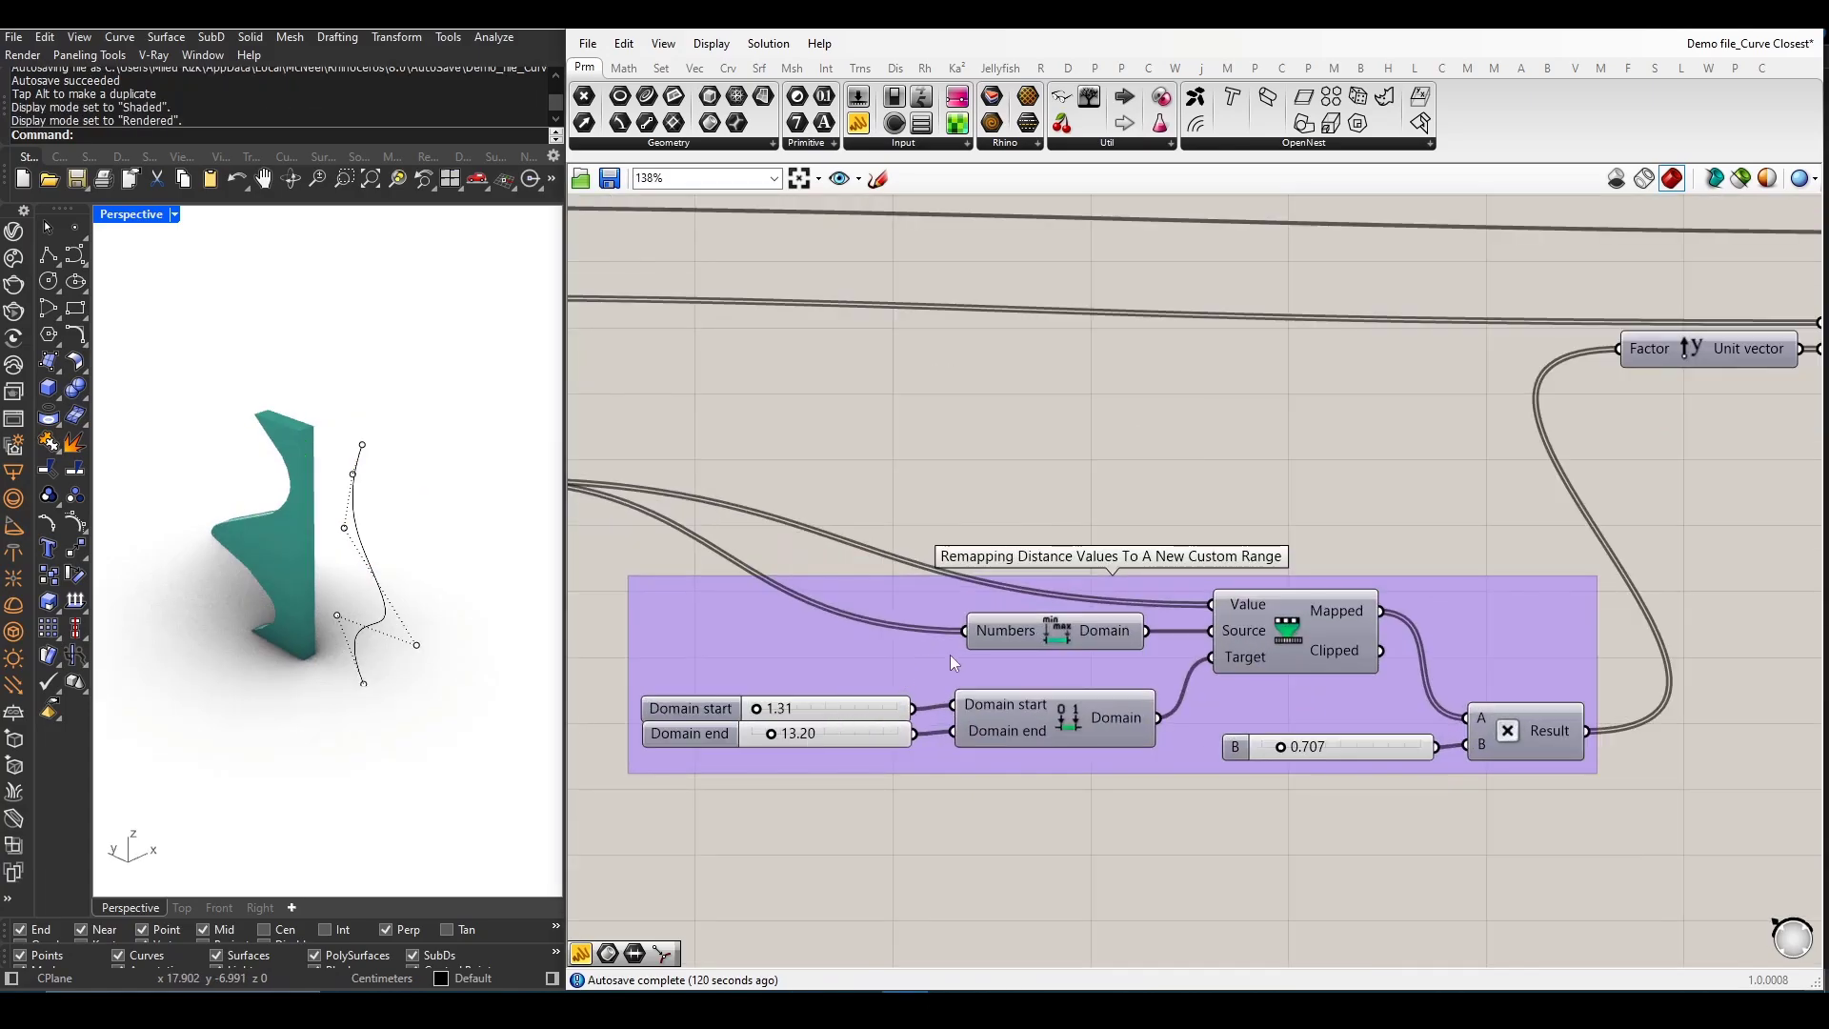
scroll(951, 658, "down", 3)
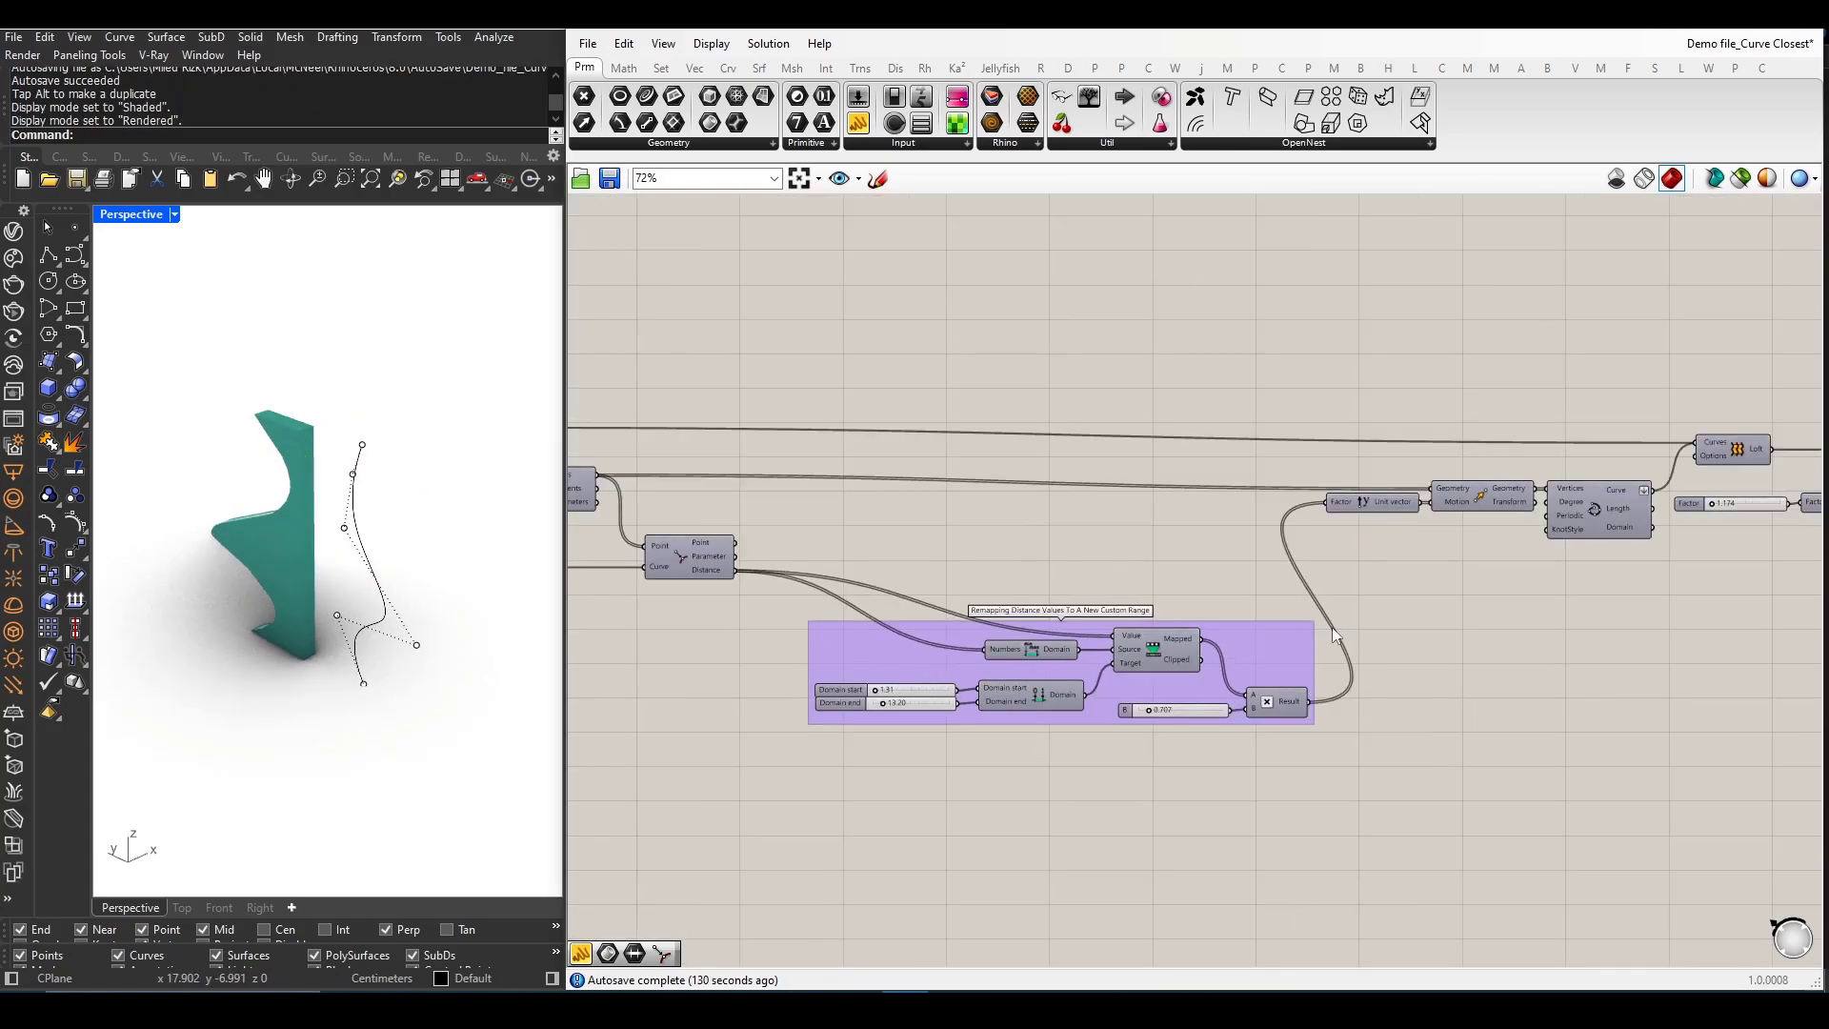
scroll(1002, 690, "up", 2)
- Pan the Grasshopper canvas slightly to bring the Move component into view
right_click_drag(854, 655, 865, 681)
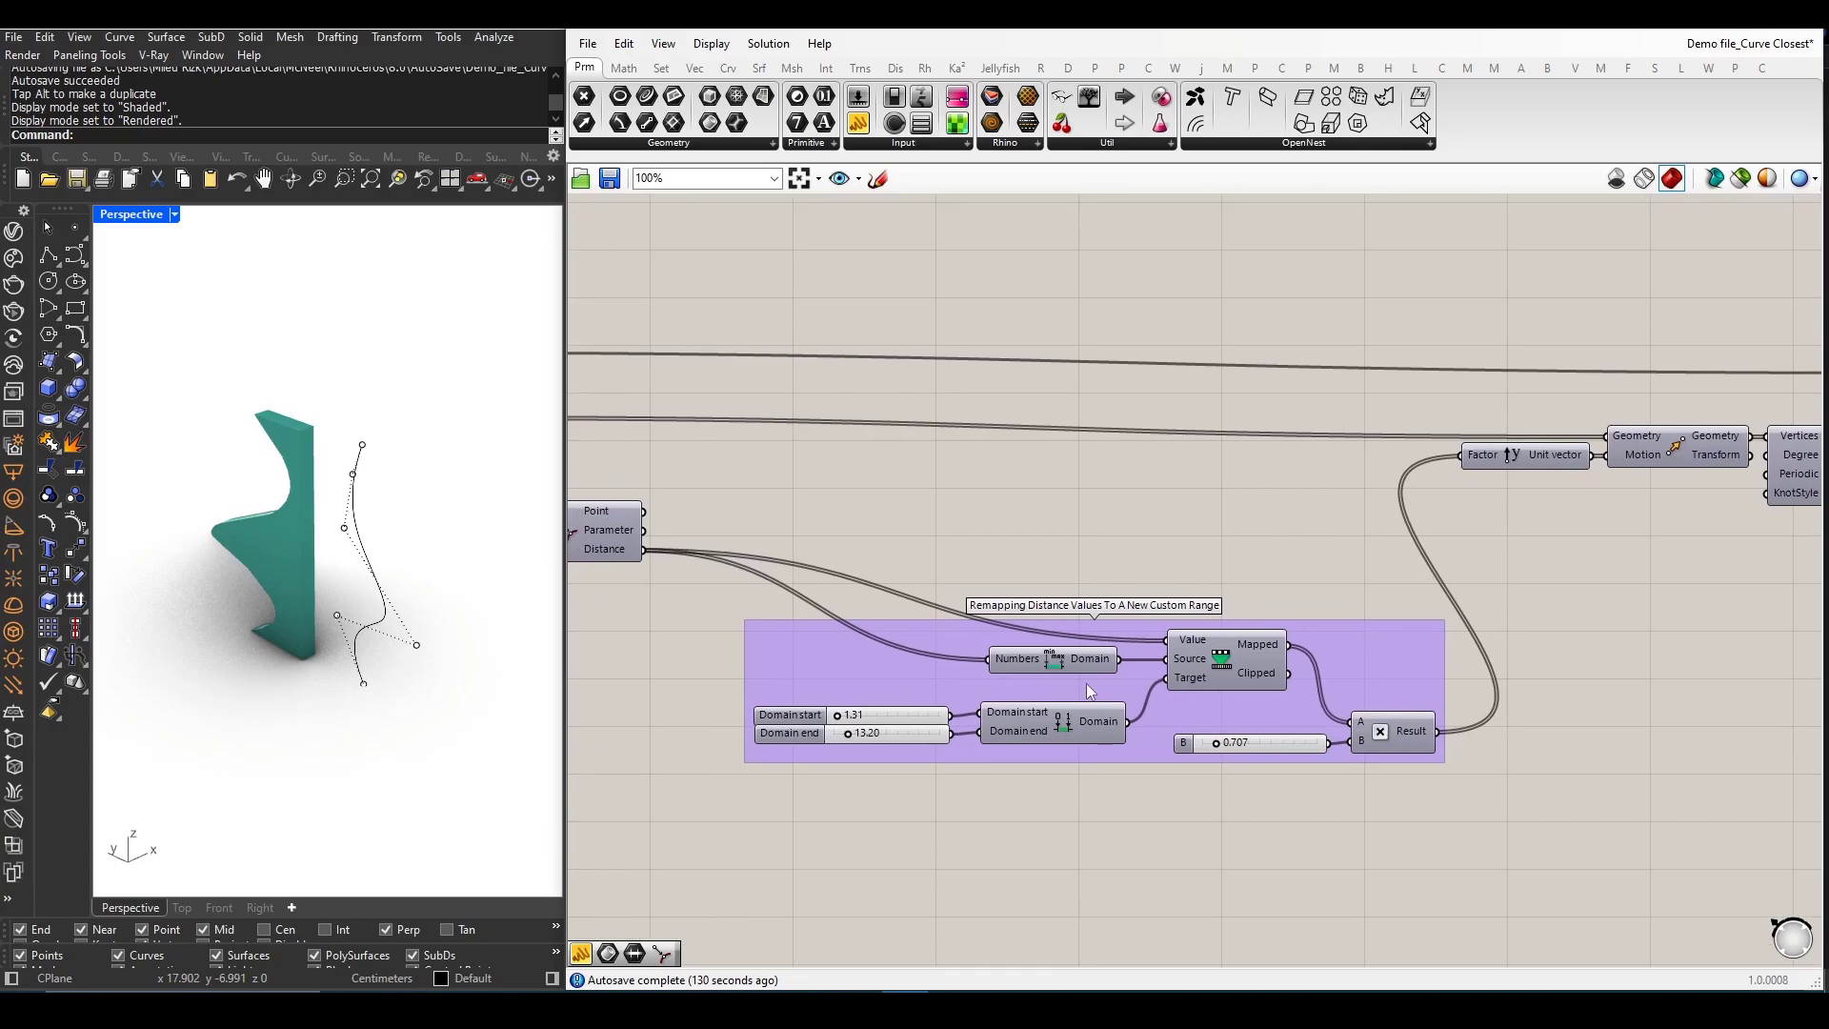
scroll(1194, 677, "down", 2)
scroll(1204, 668, "up", 1)
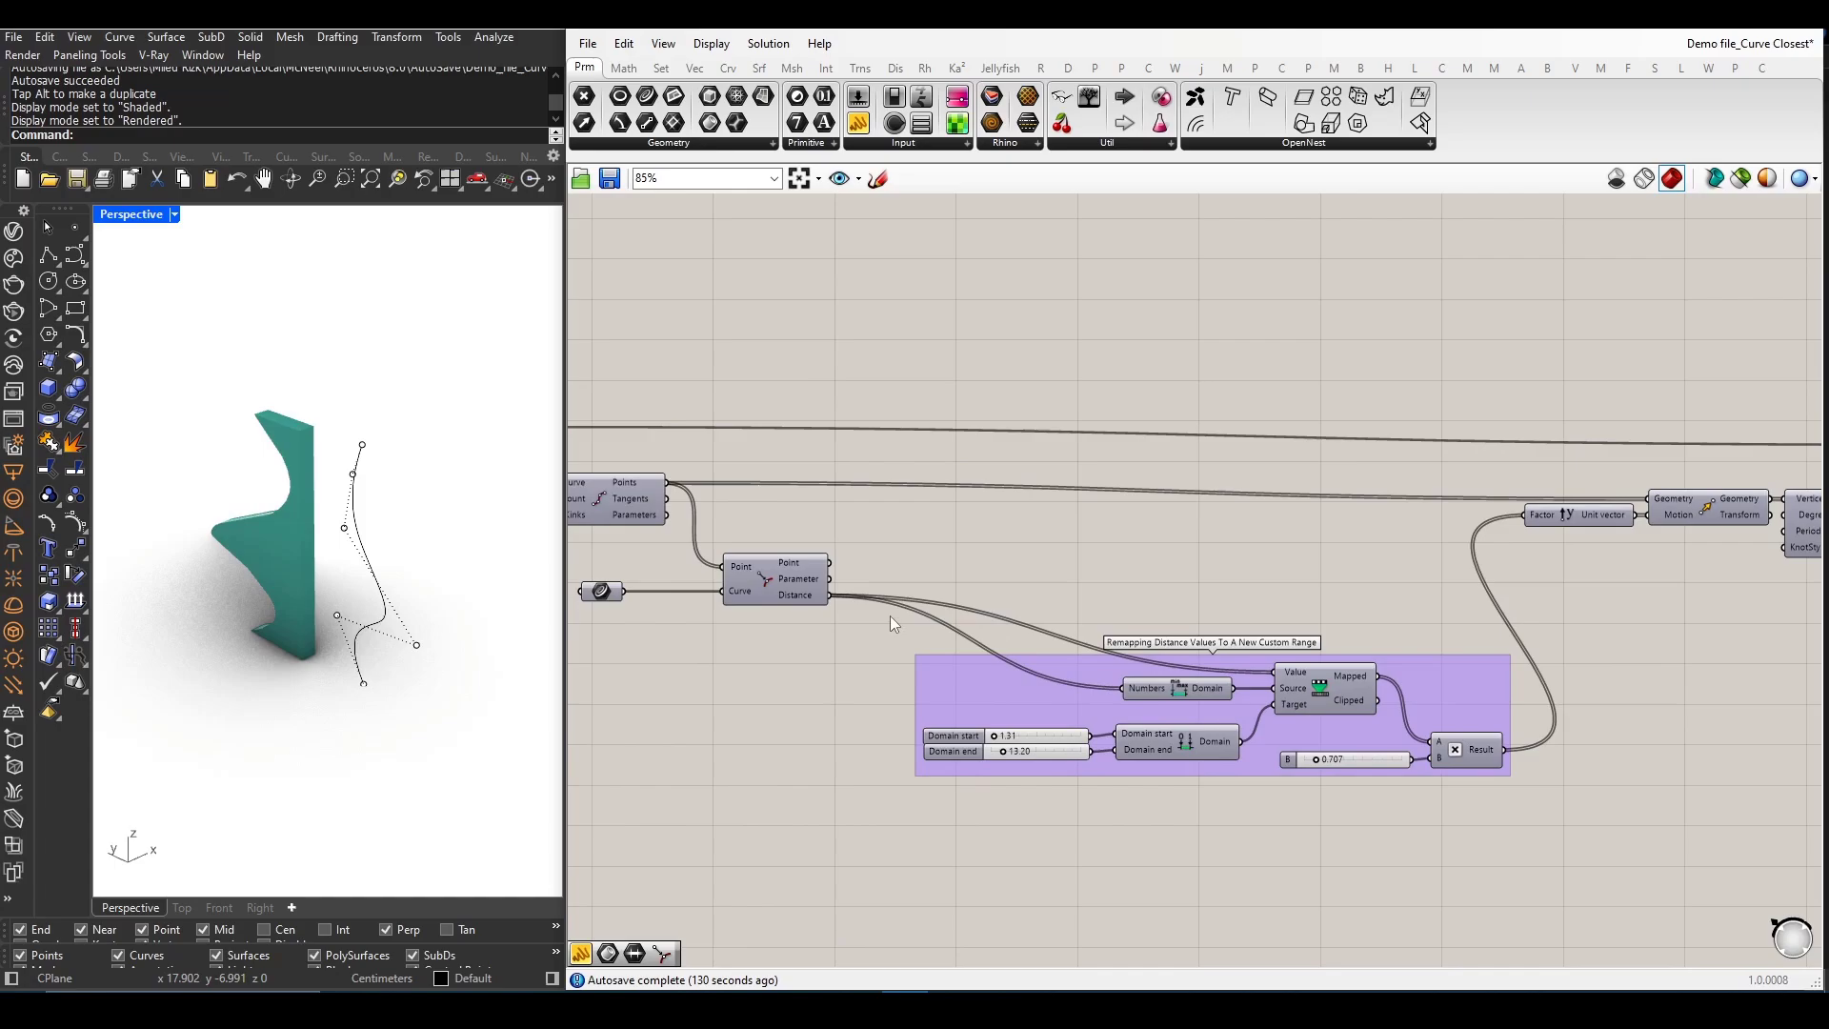
scroll(1151, 672, "up", 1)
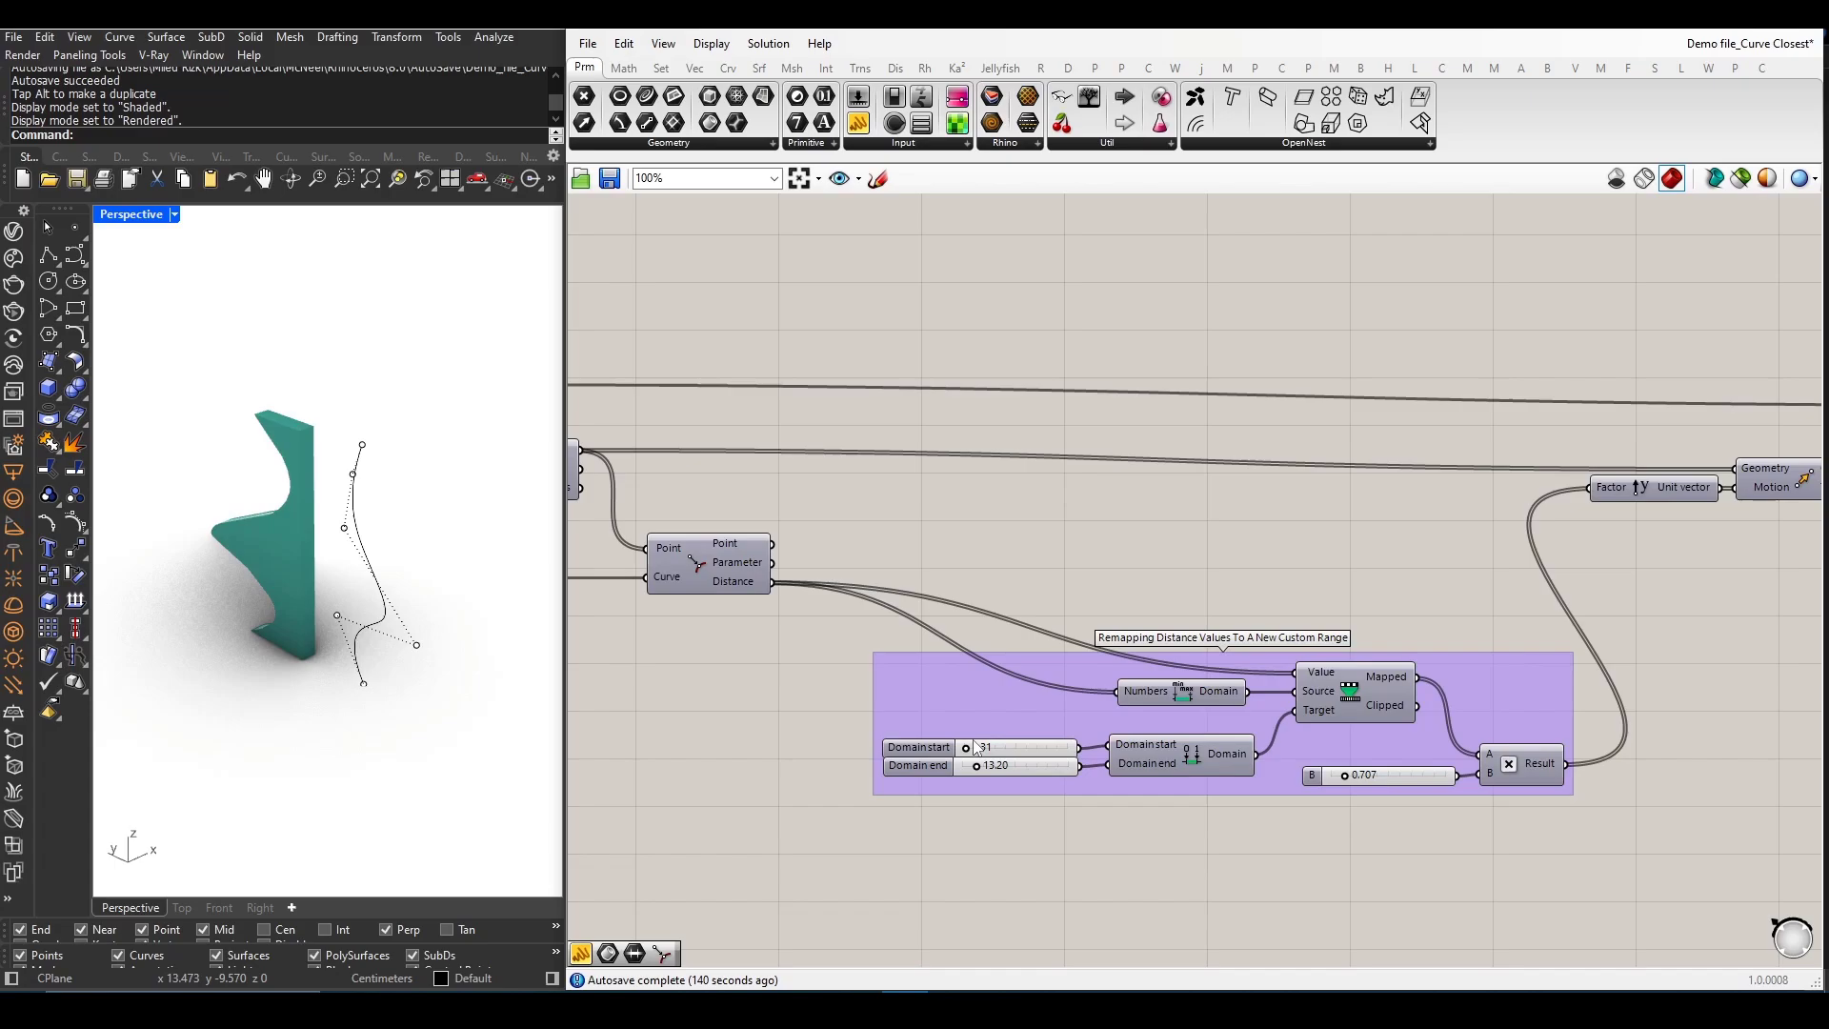
scroll(1048, 720, "down", 1)
scroll(1510, 621, "right", 1)
scroll(1498, 553, "right", 1)
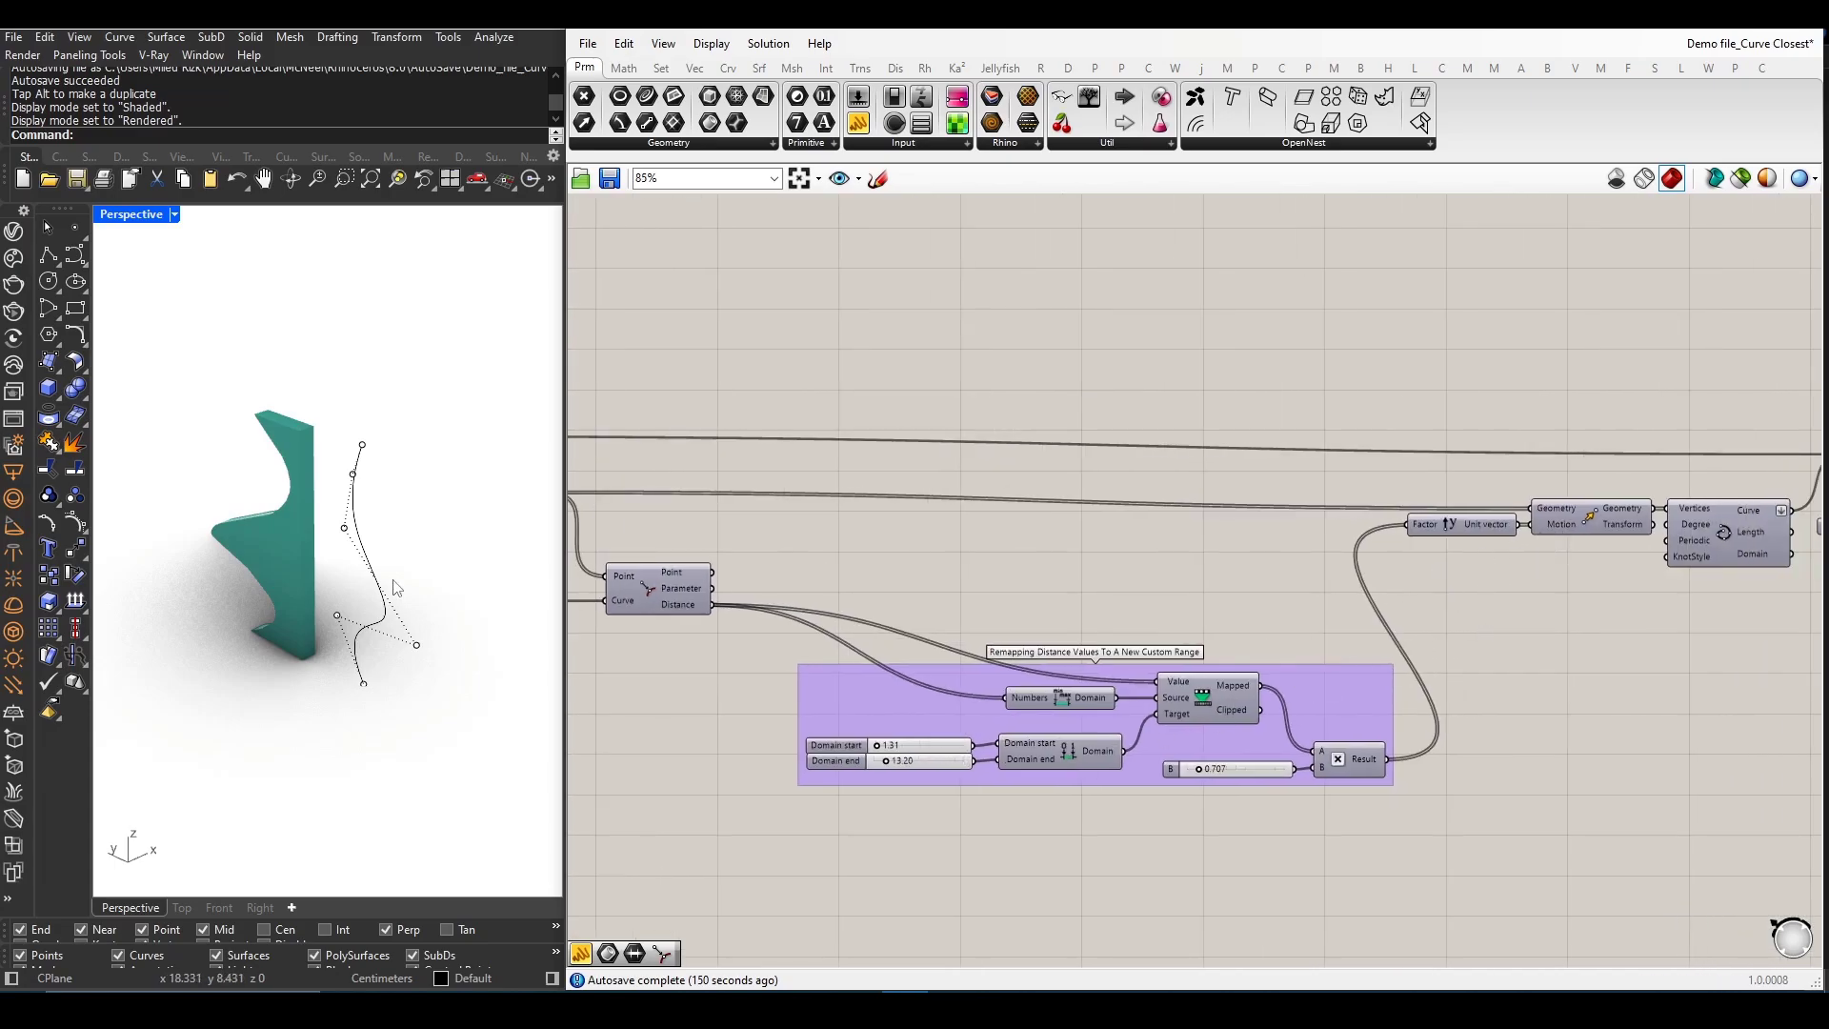
- Turn on the Move component's Preview to show its moved points, then turn it off again
right_click(1594, 512)
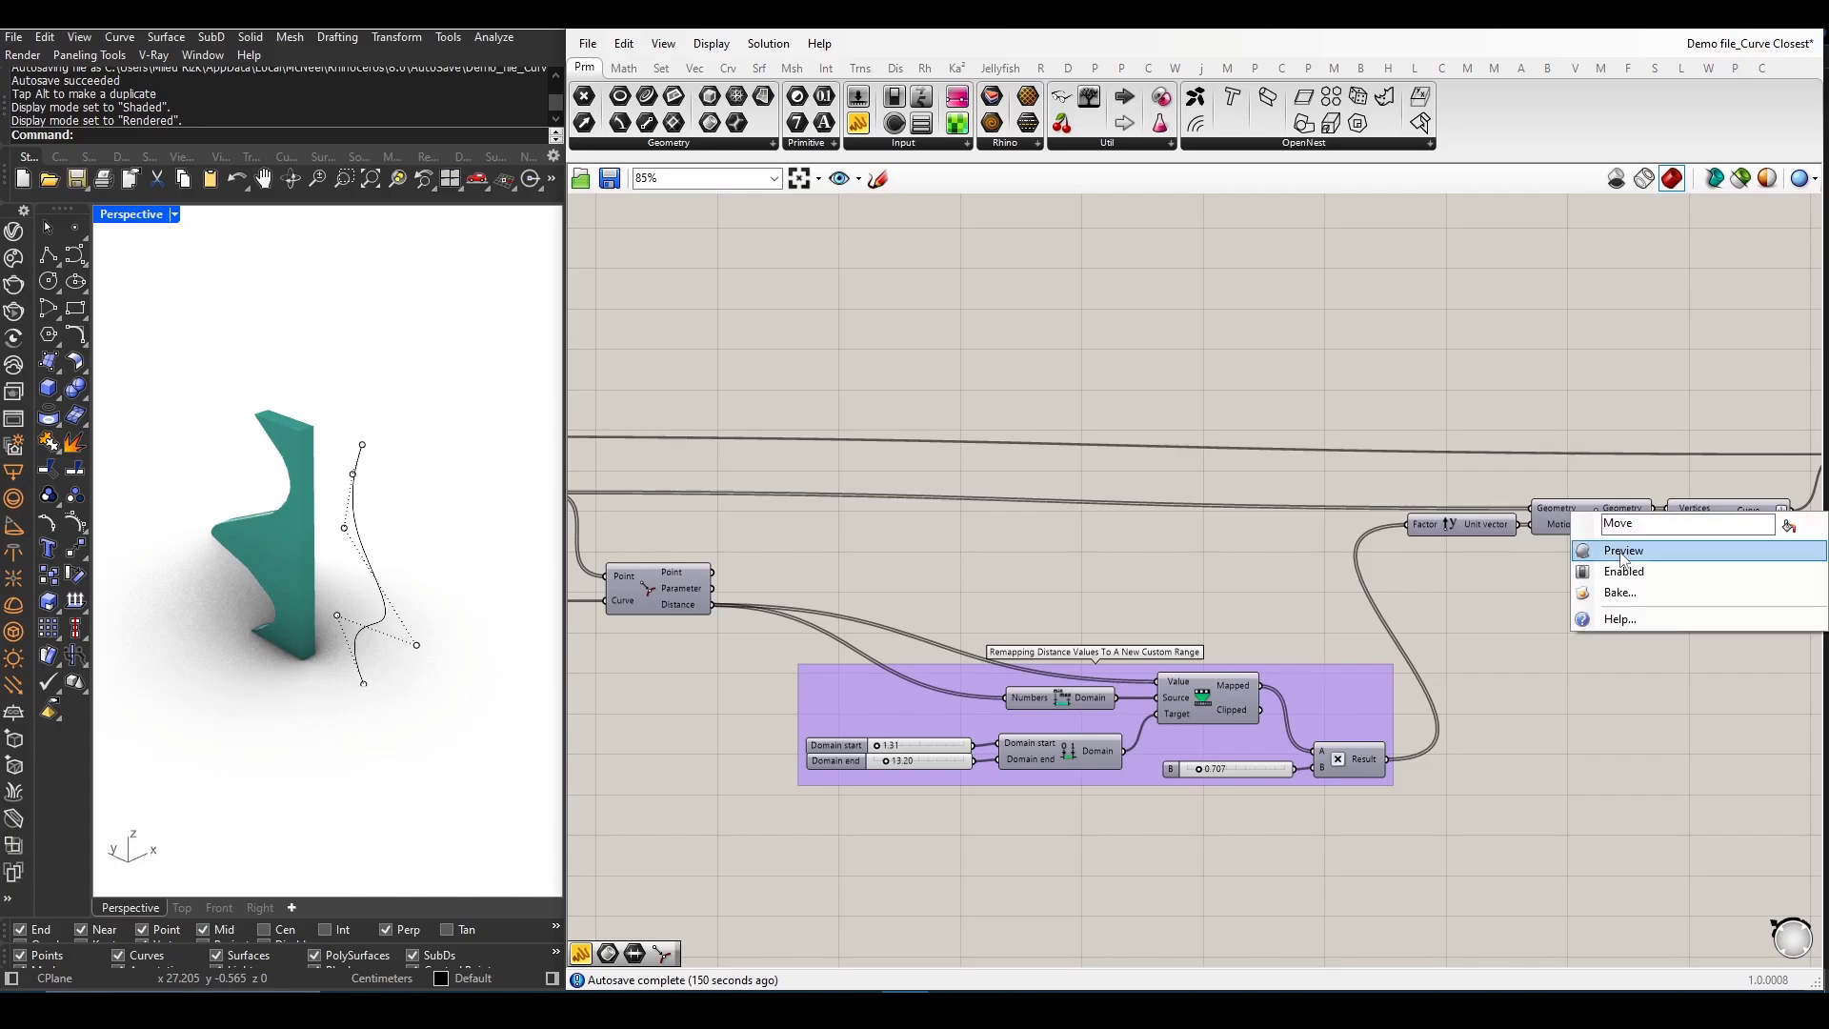
left_click(1622, 546)
right_click(1593, 525)
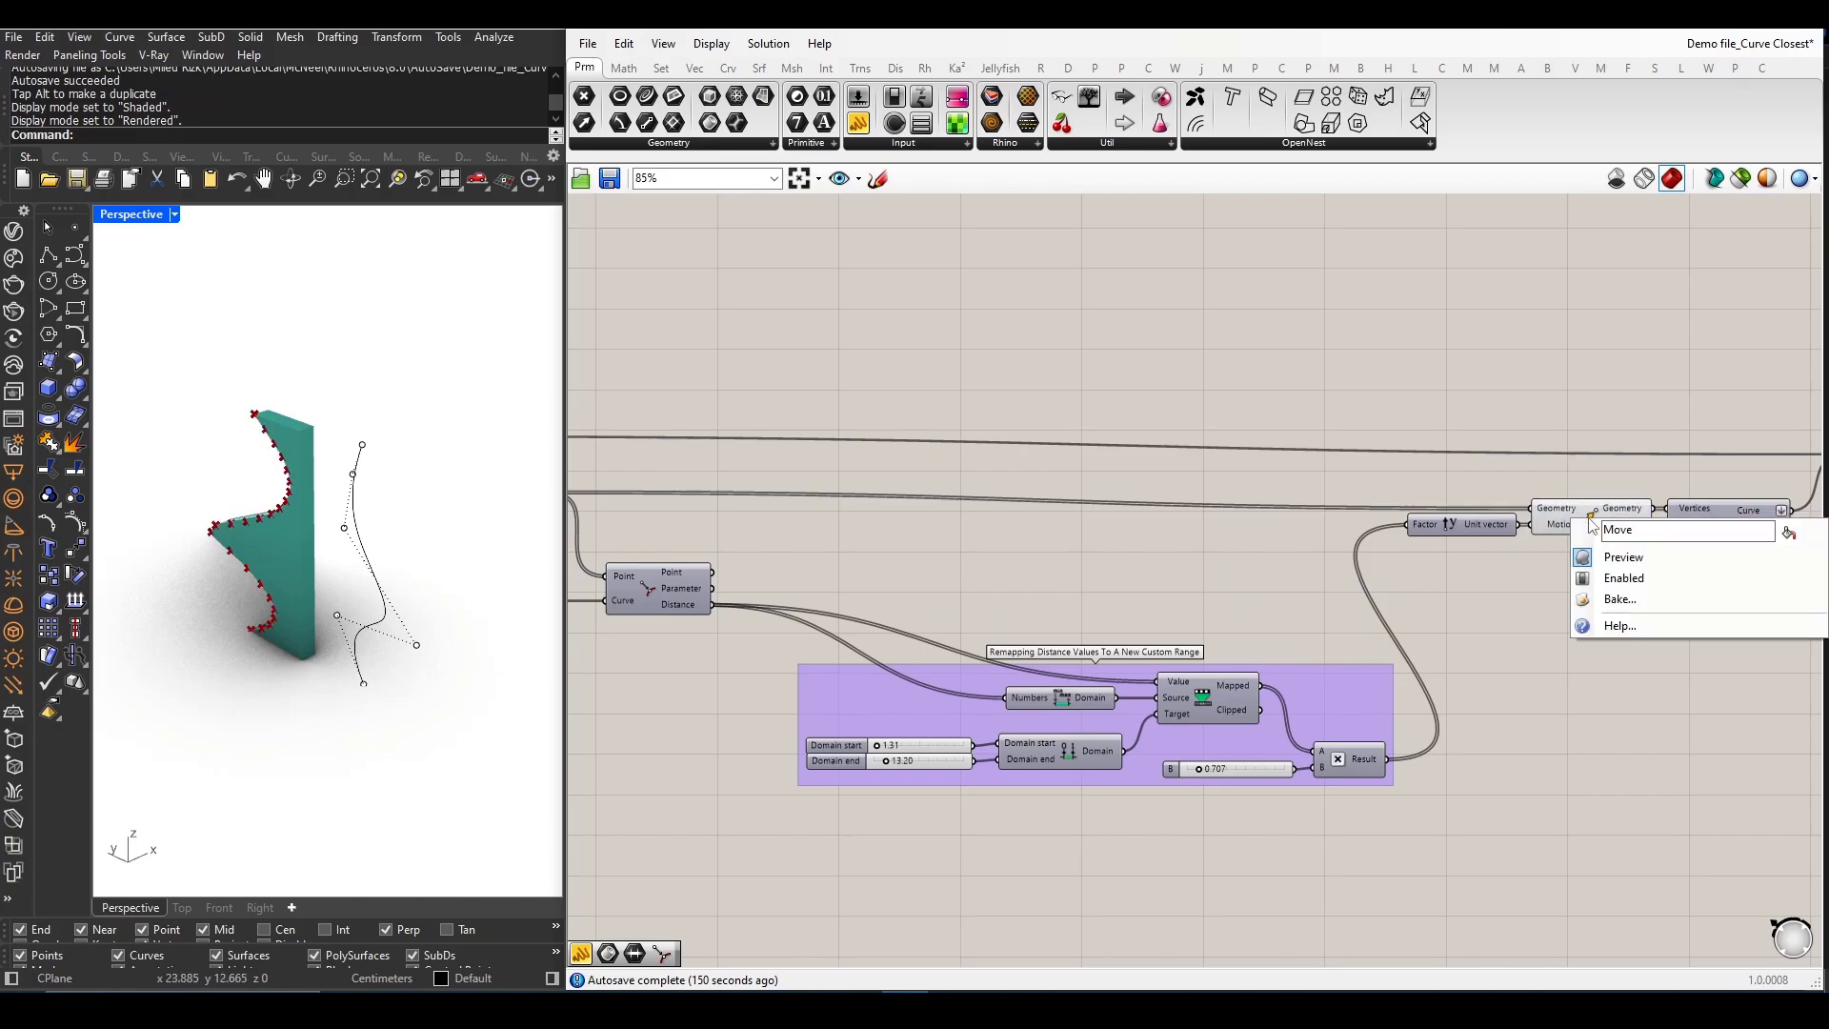
left_click(1573, 516)
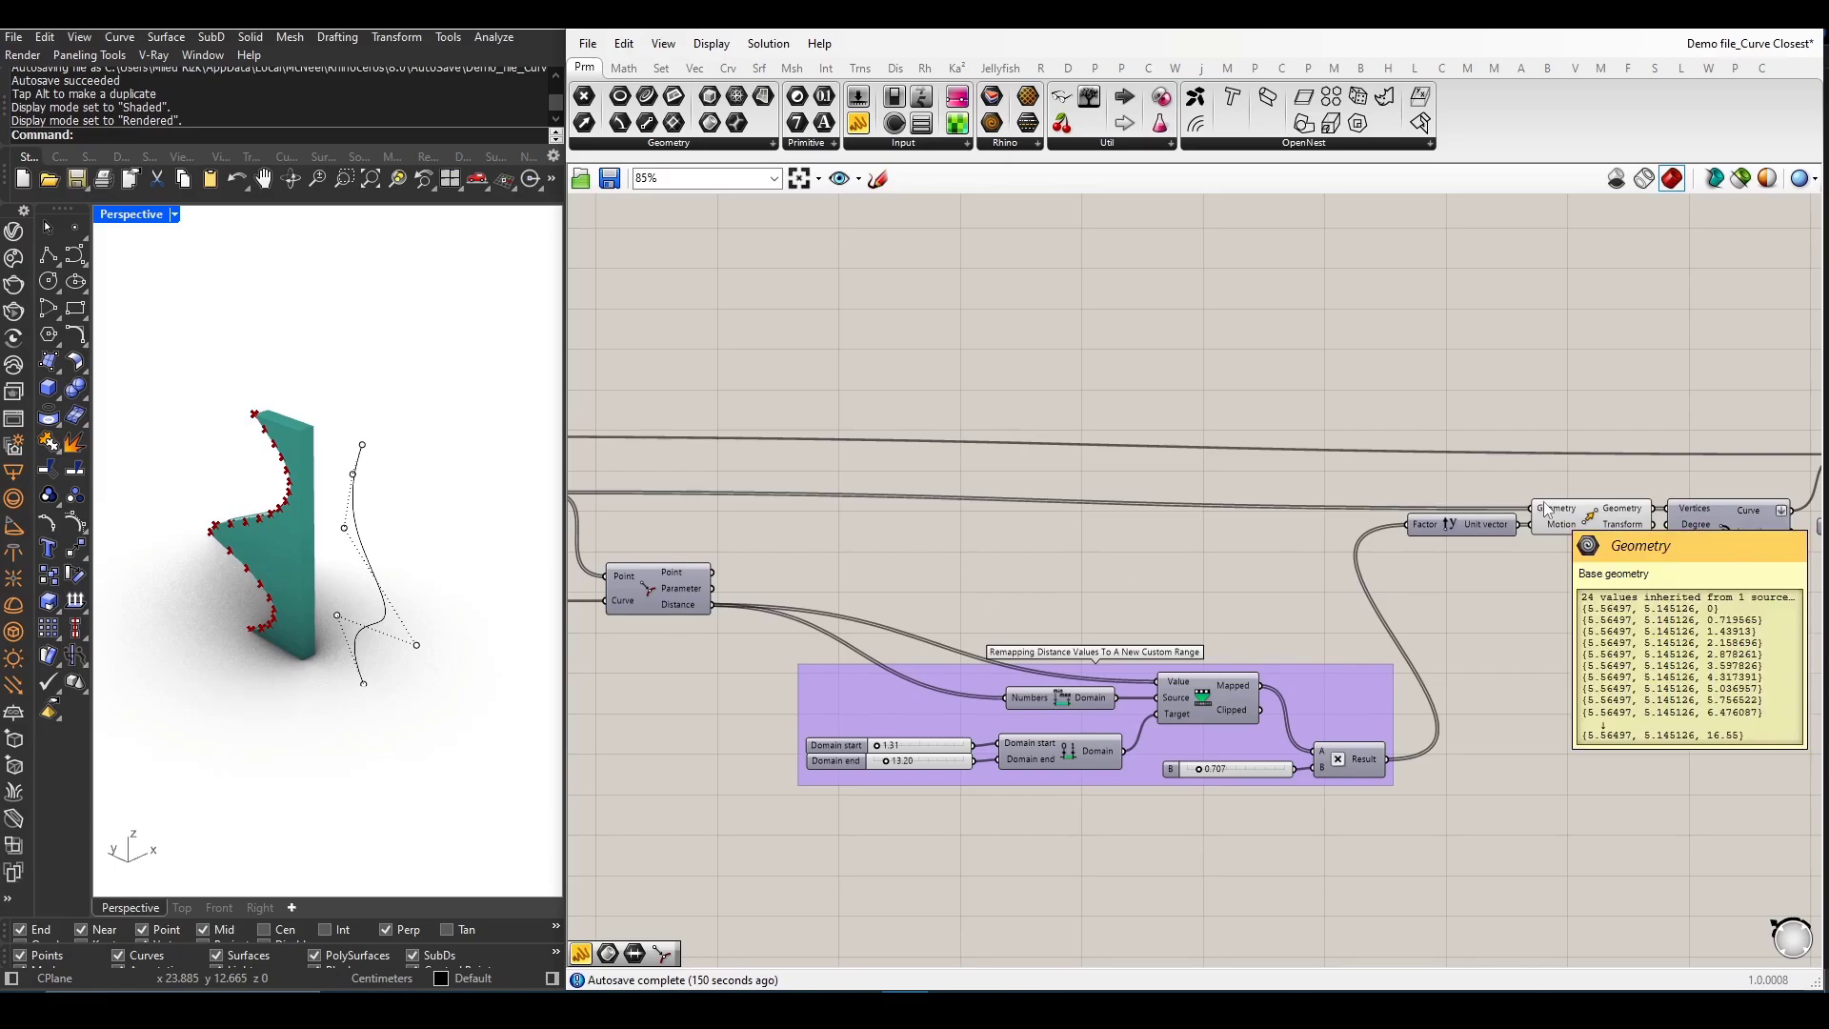
right_click(1582, 521)
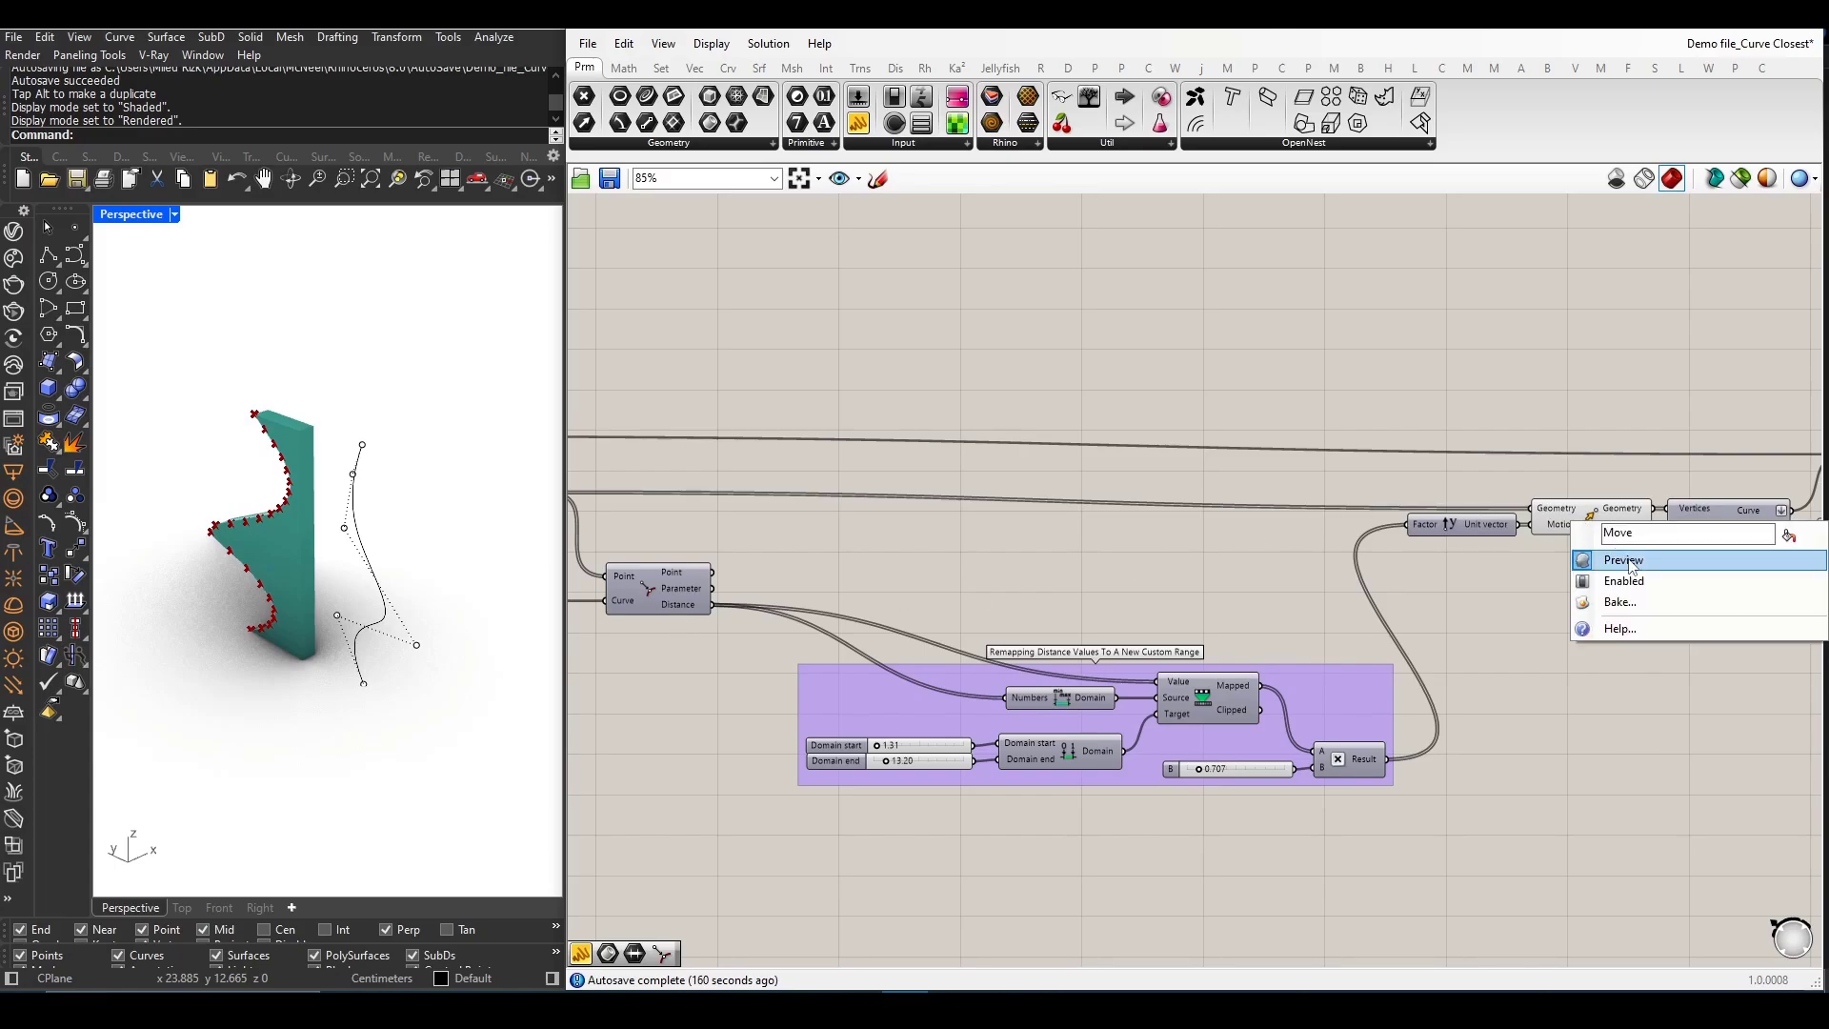
left_click(1630, 565)
scroll(1093, 719, "up", 2)
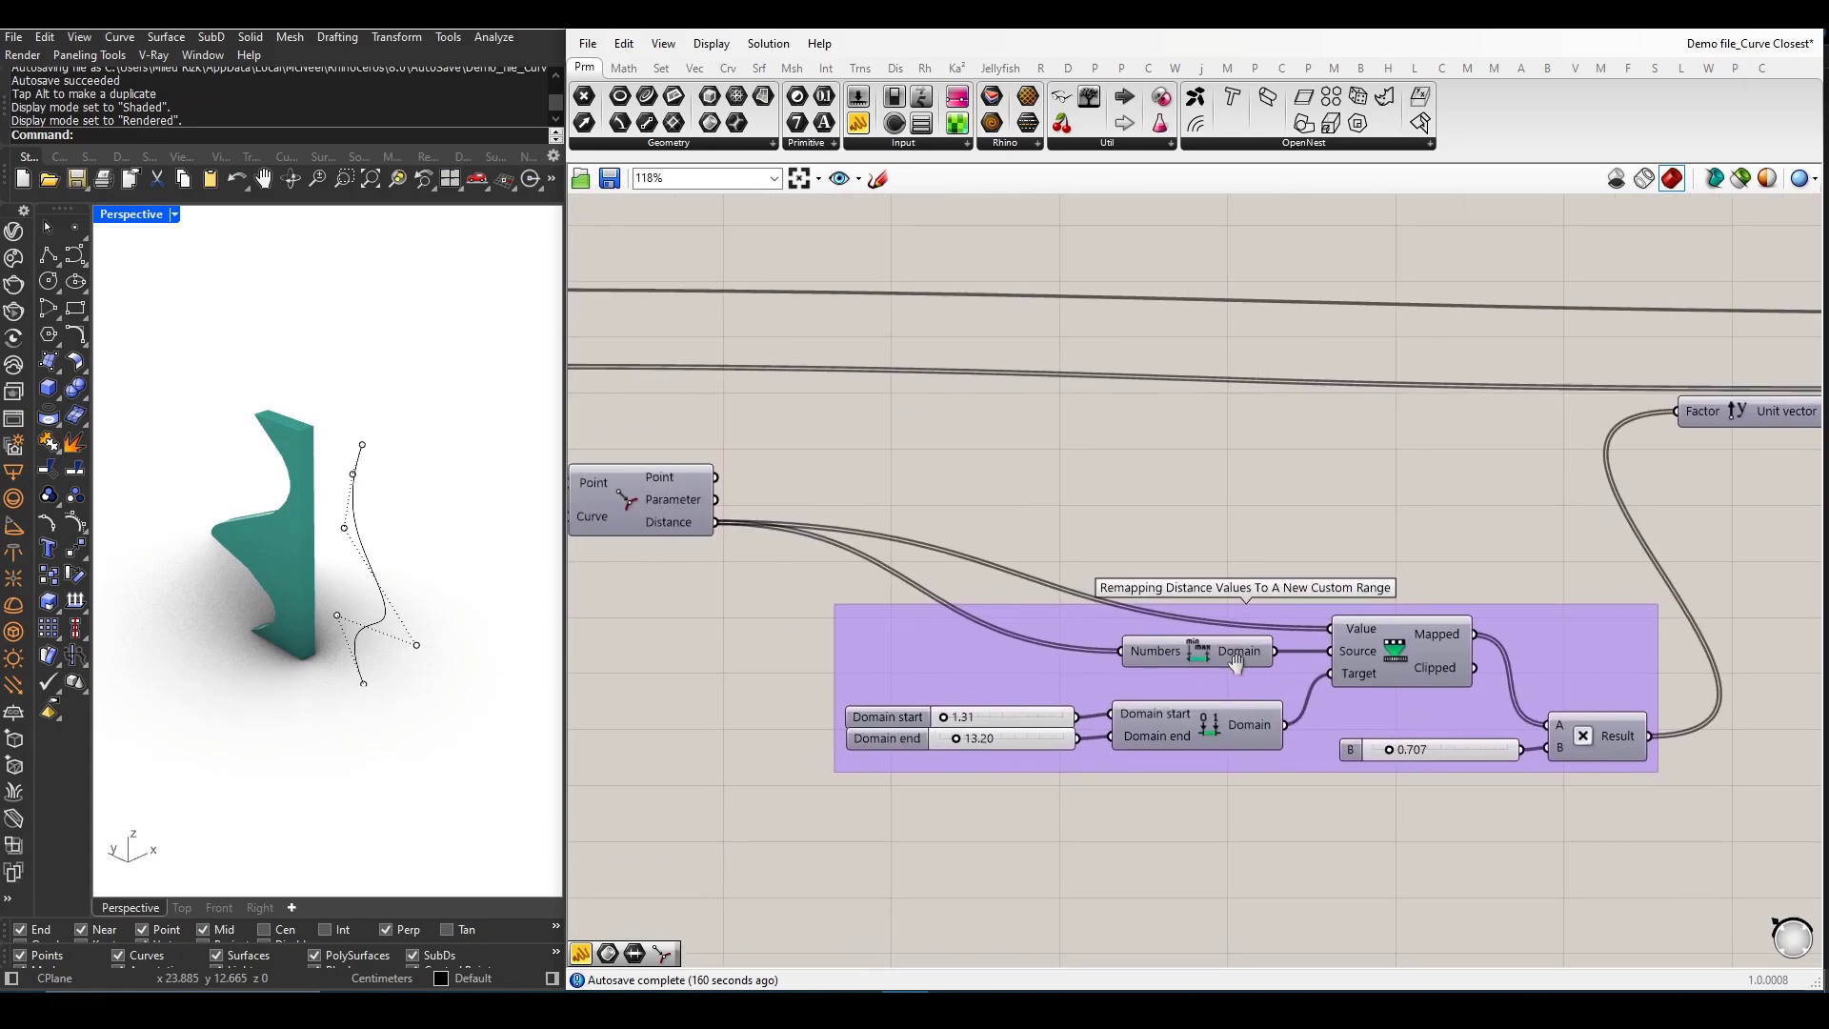
scroll(1400, 654, "down", 1)
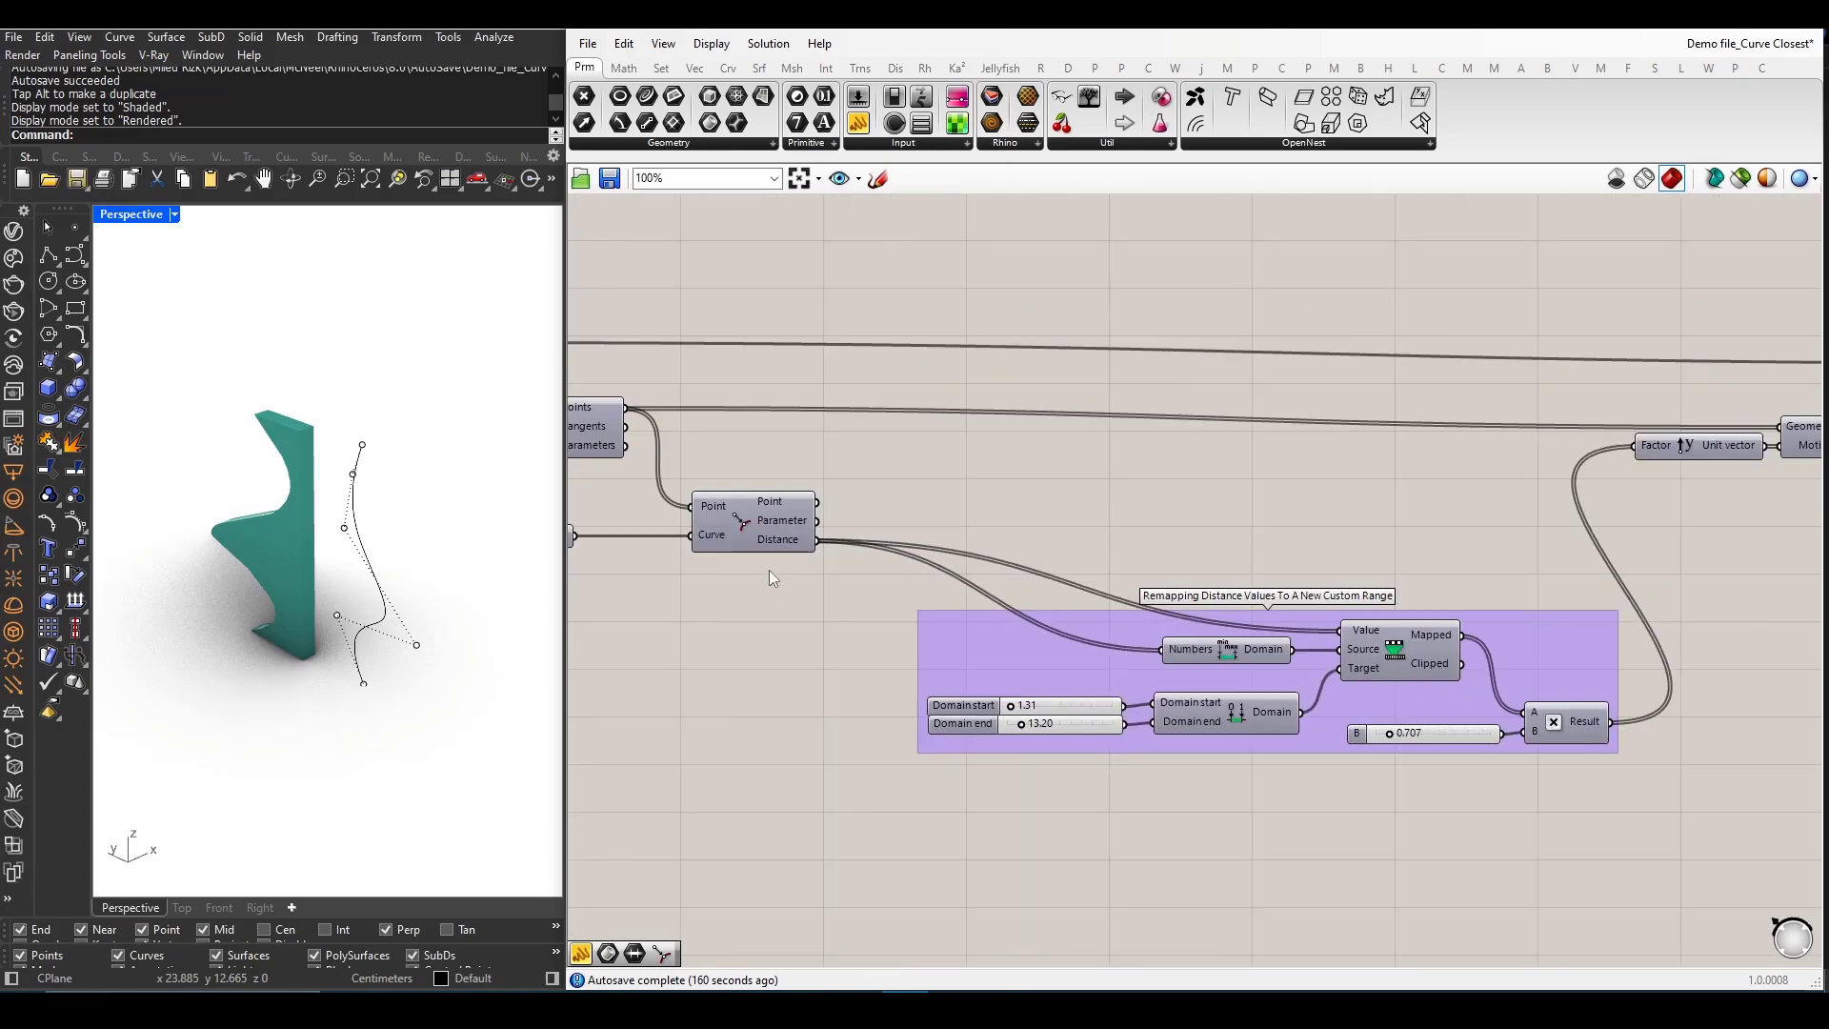
left_click(1241, 653)
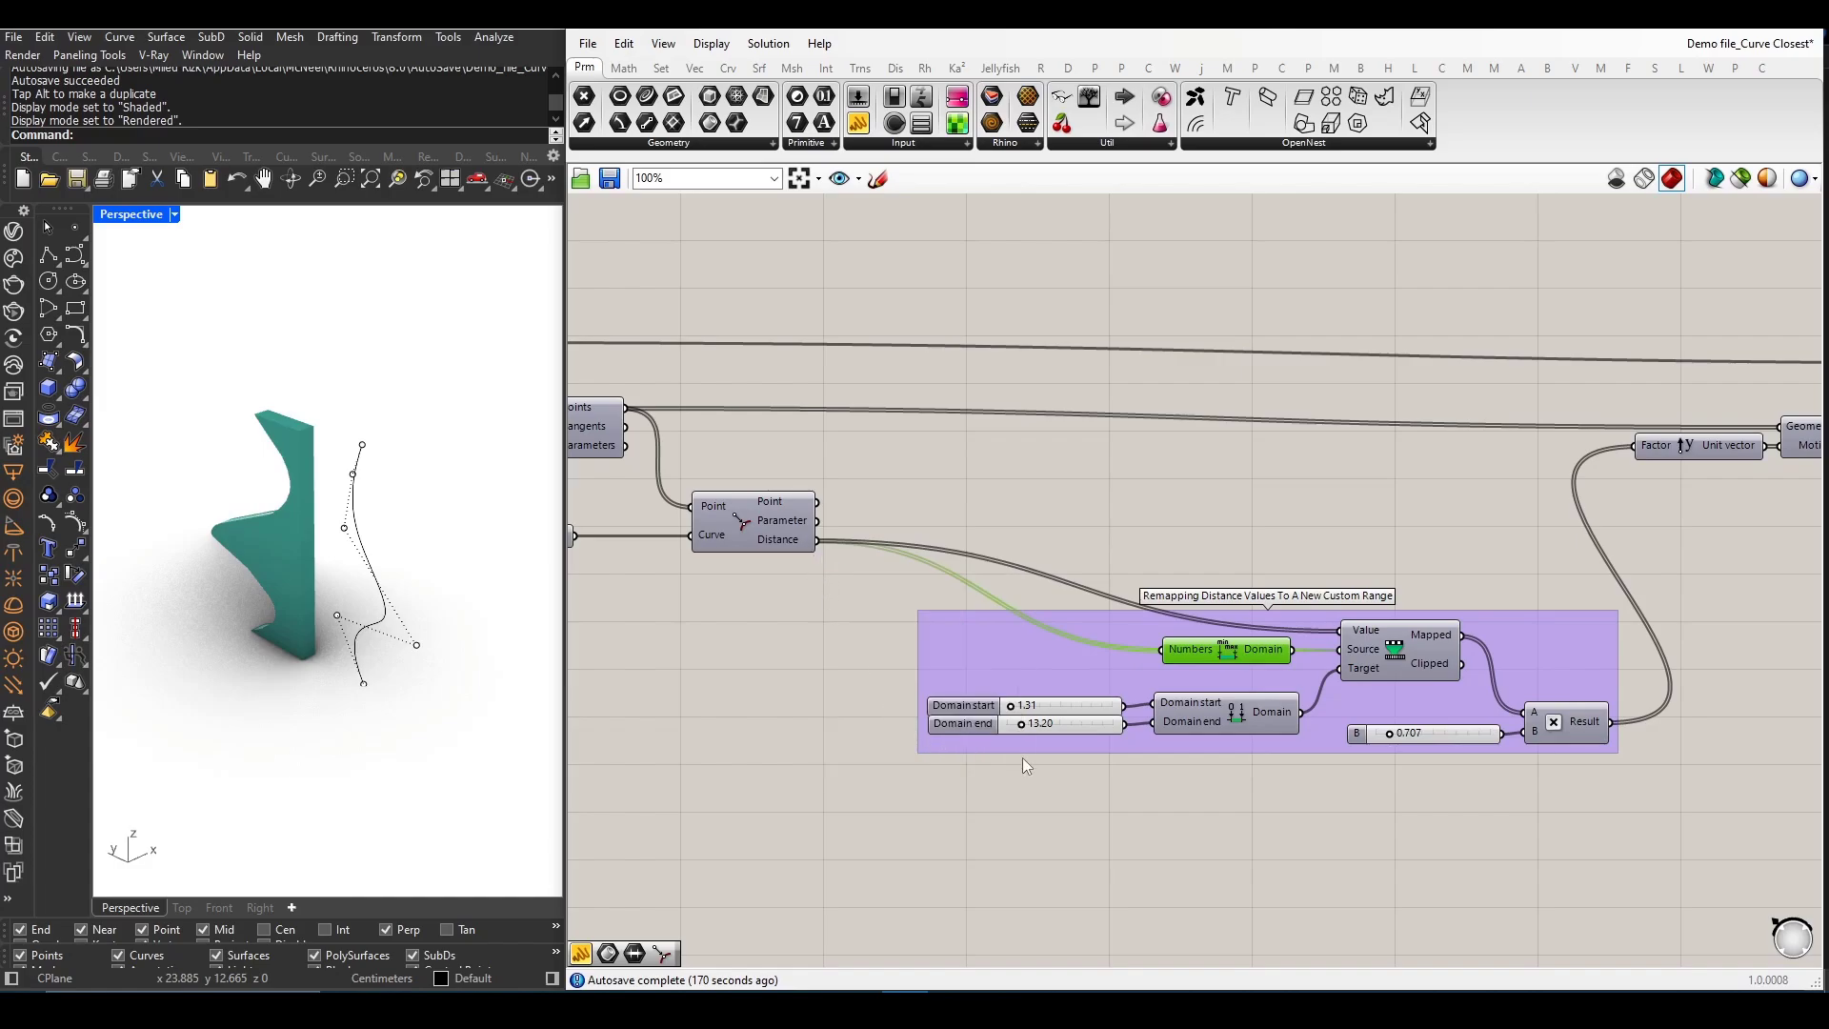
scroll(1216, 730, "up", 2)
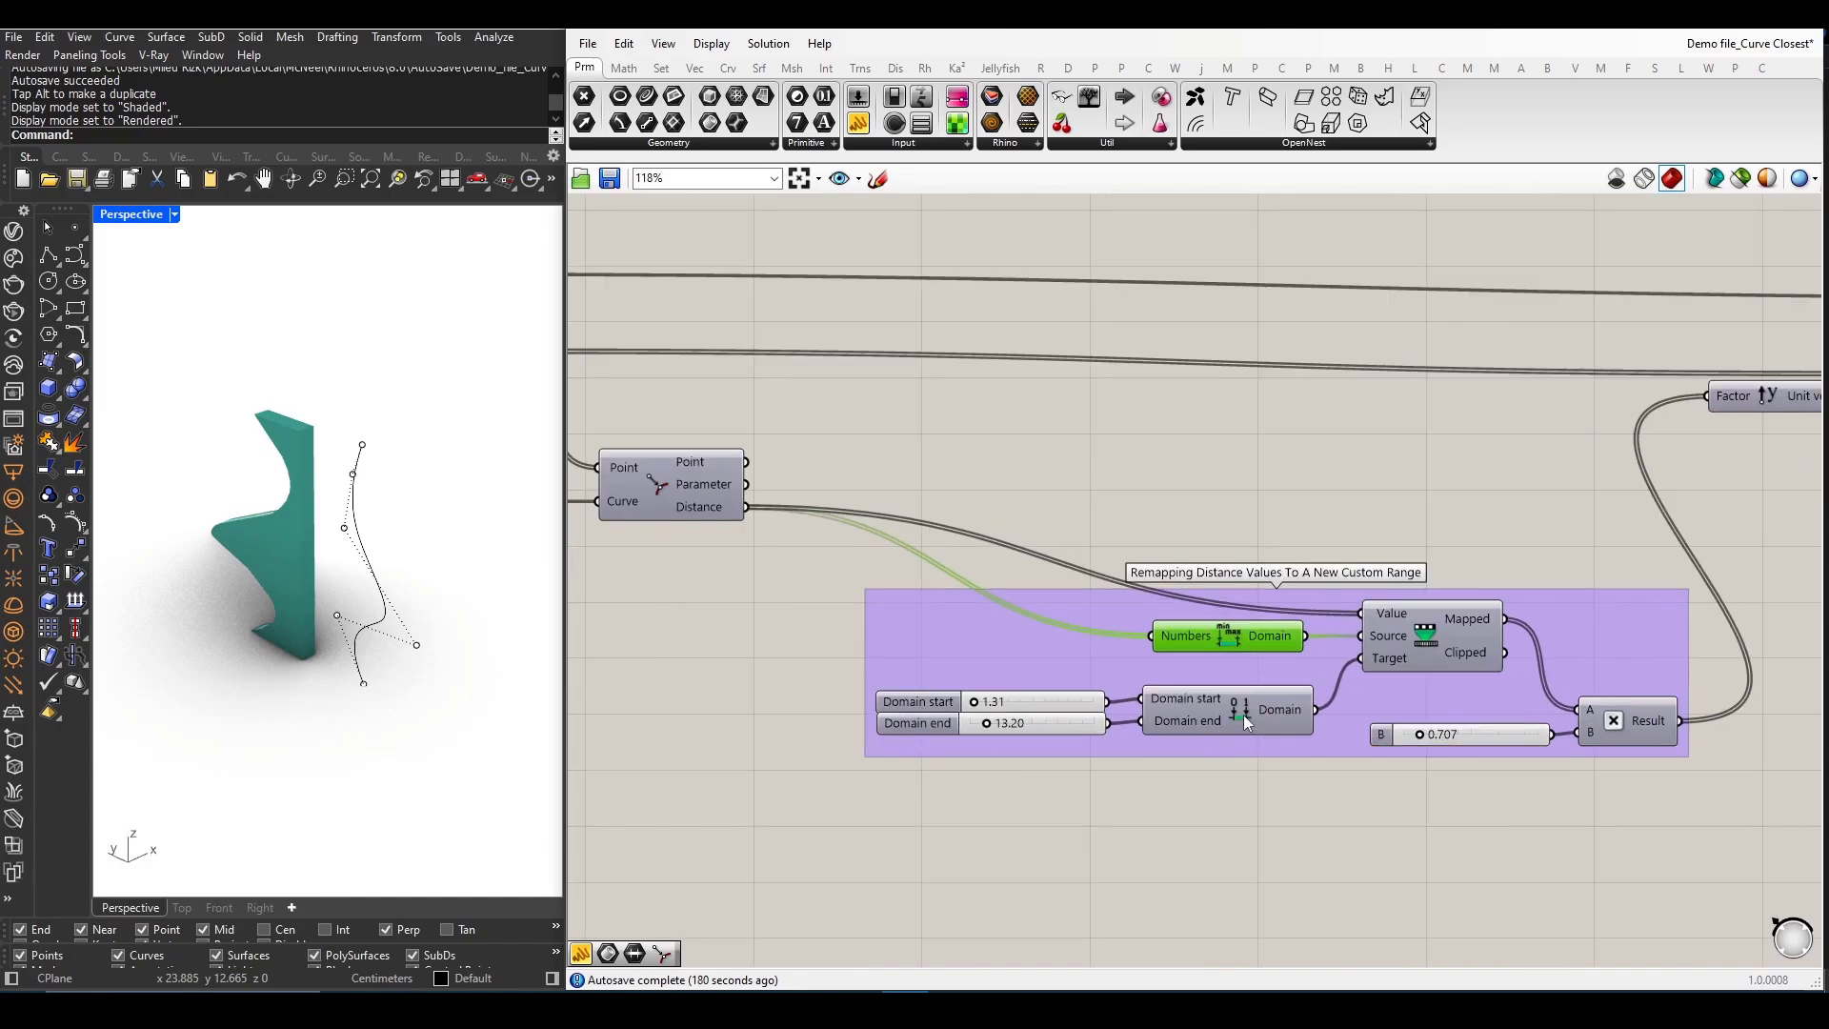
left_click(1245, 715)
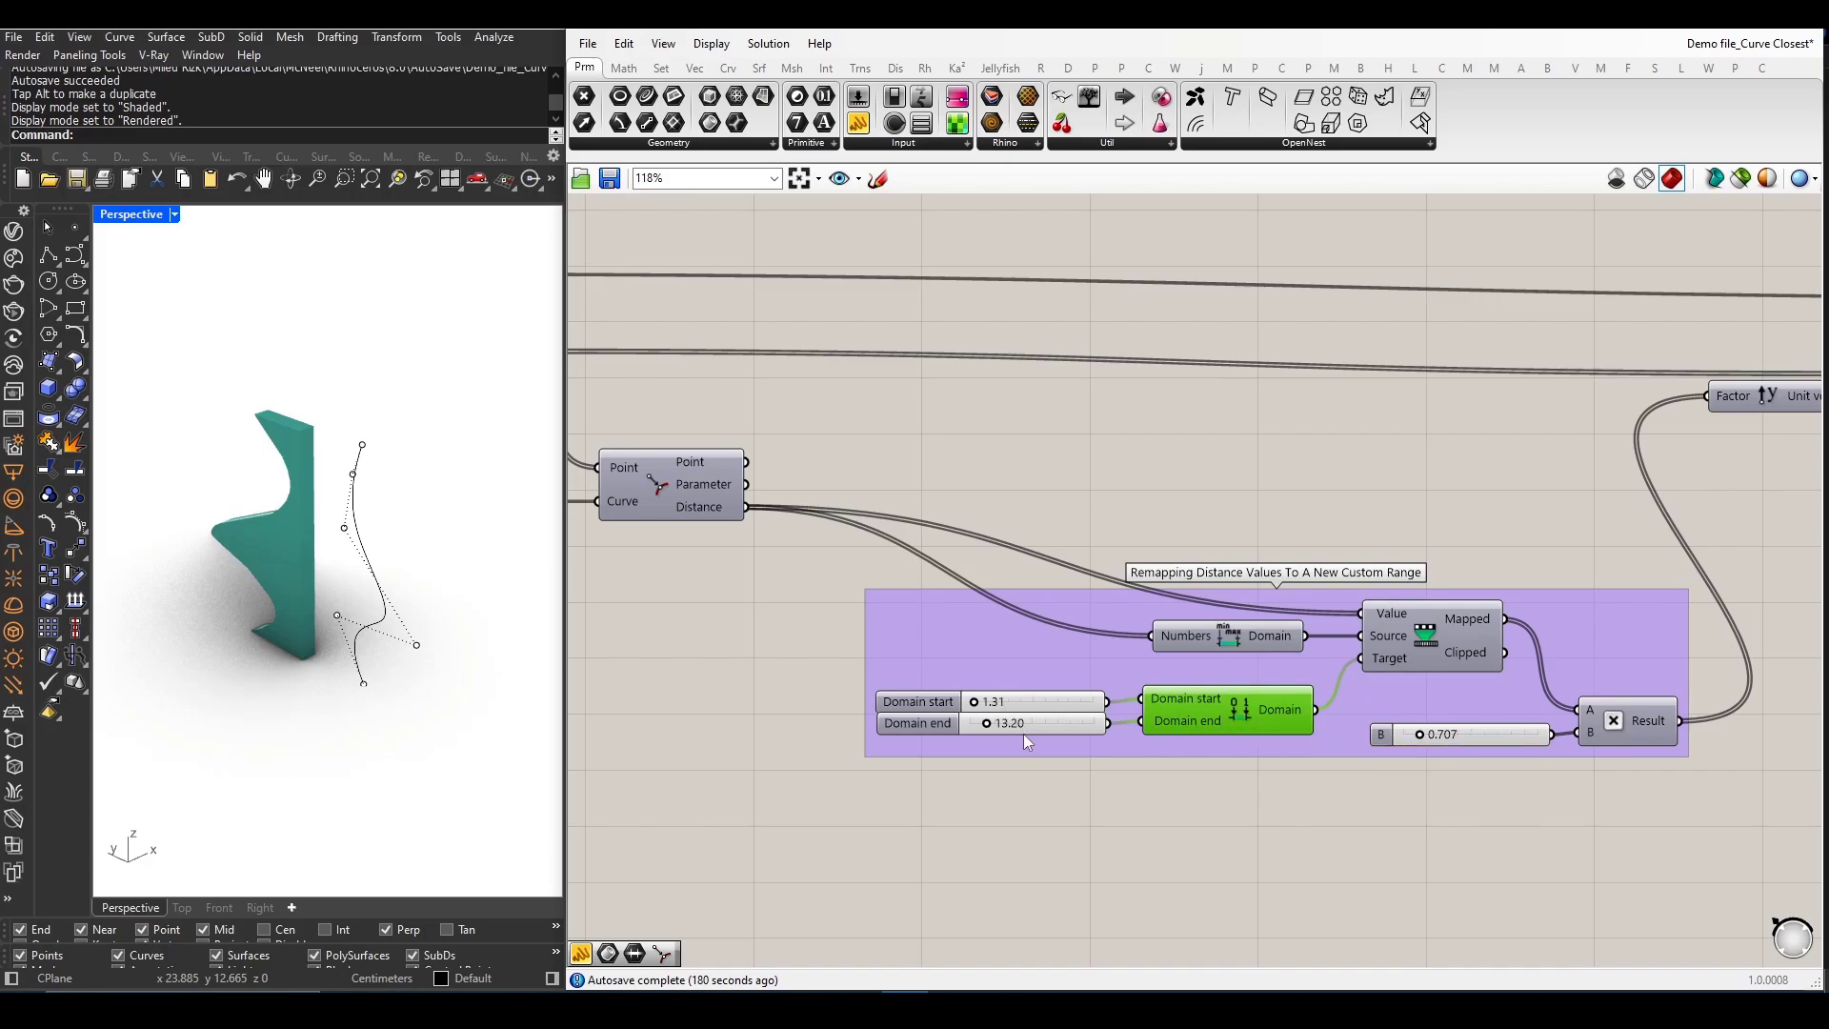
scroll(1062, 771, "down", 2)
mouse_move(777, 674)
right_mouse_down()
mouse_move(758, 650)
mouse_move(773, 624)
right_mouse_up()
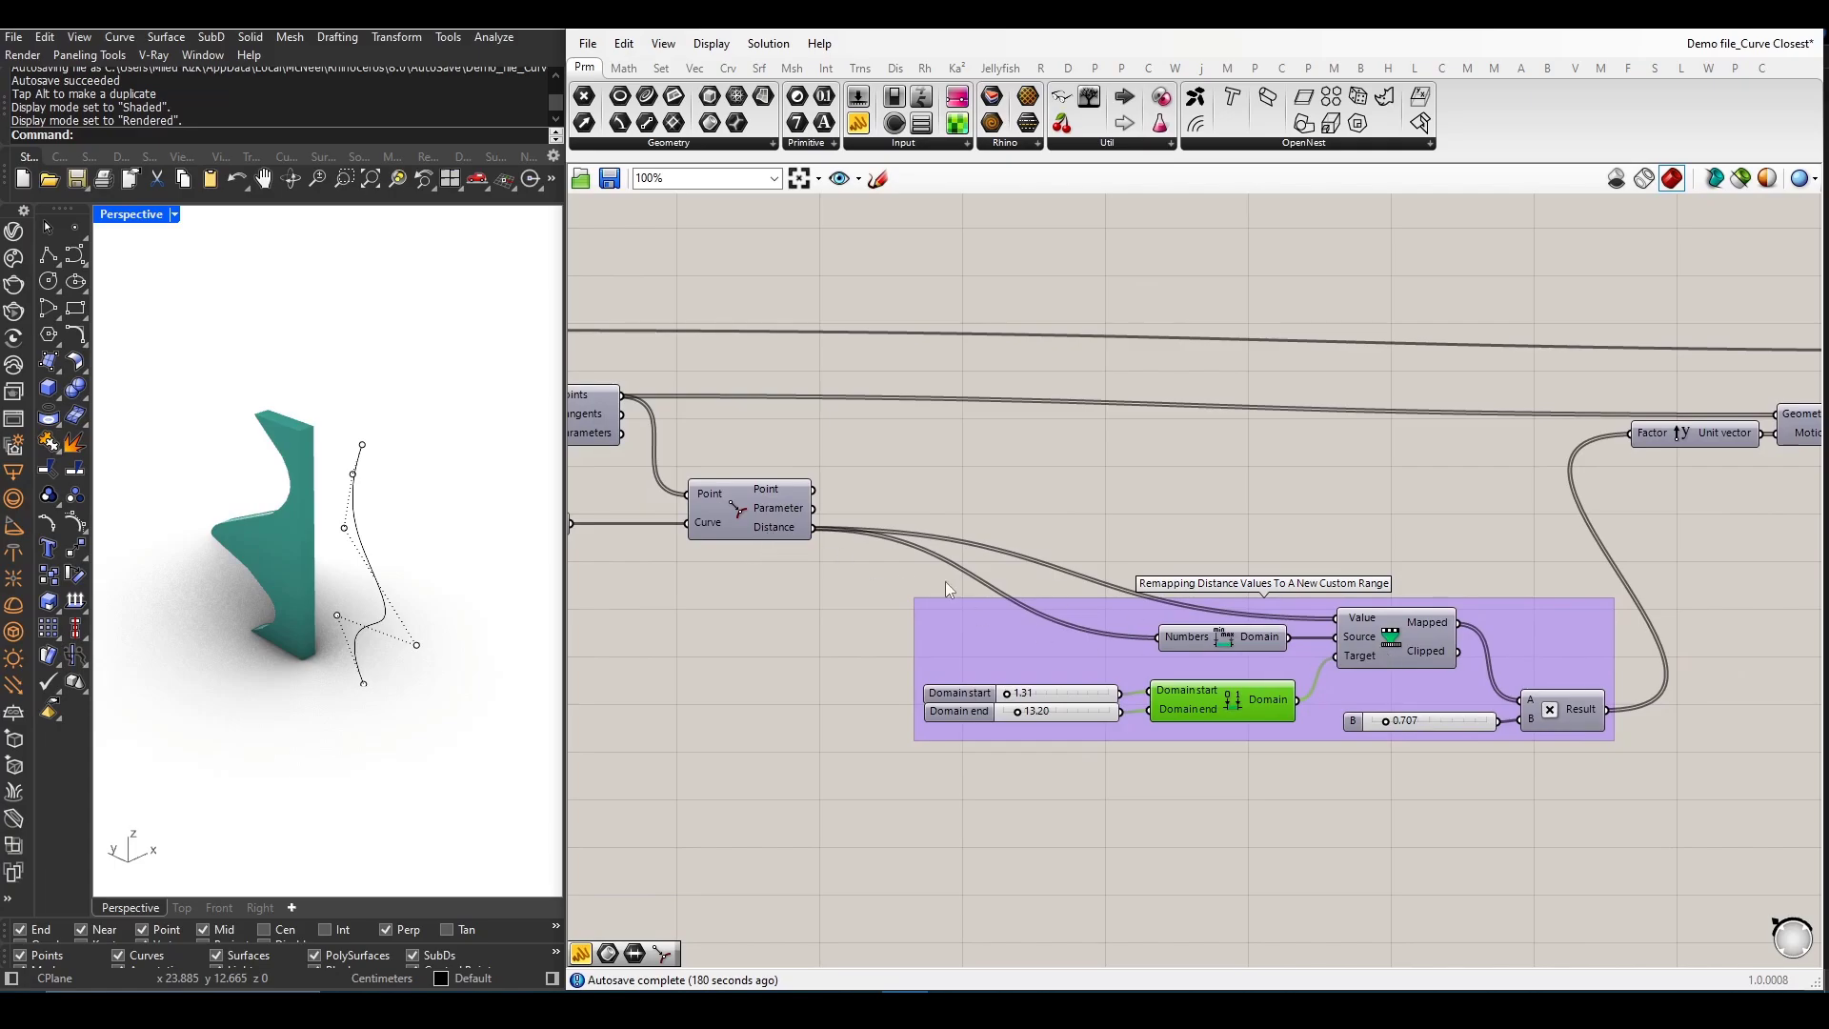
scroll(1223, 637, "up", 2)
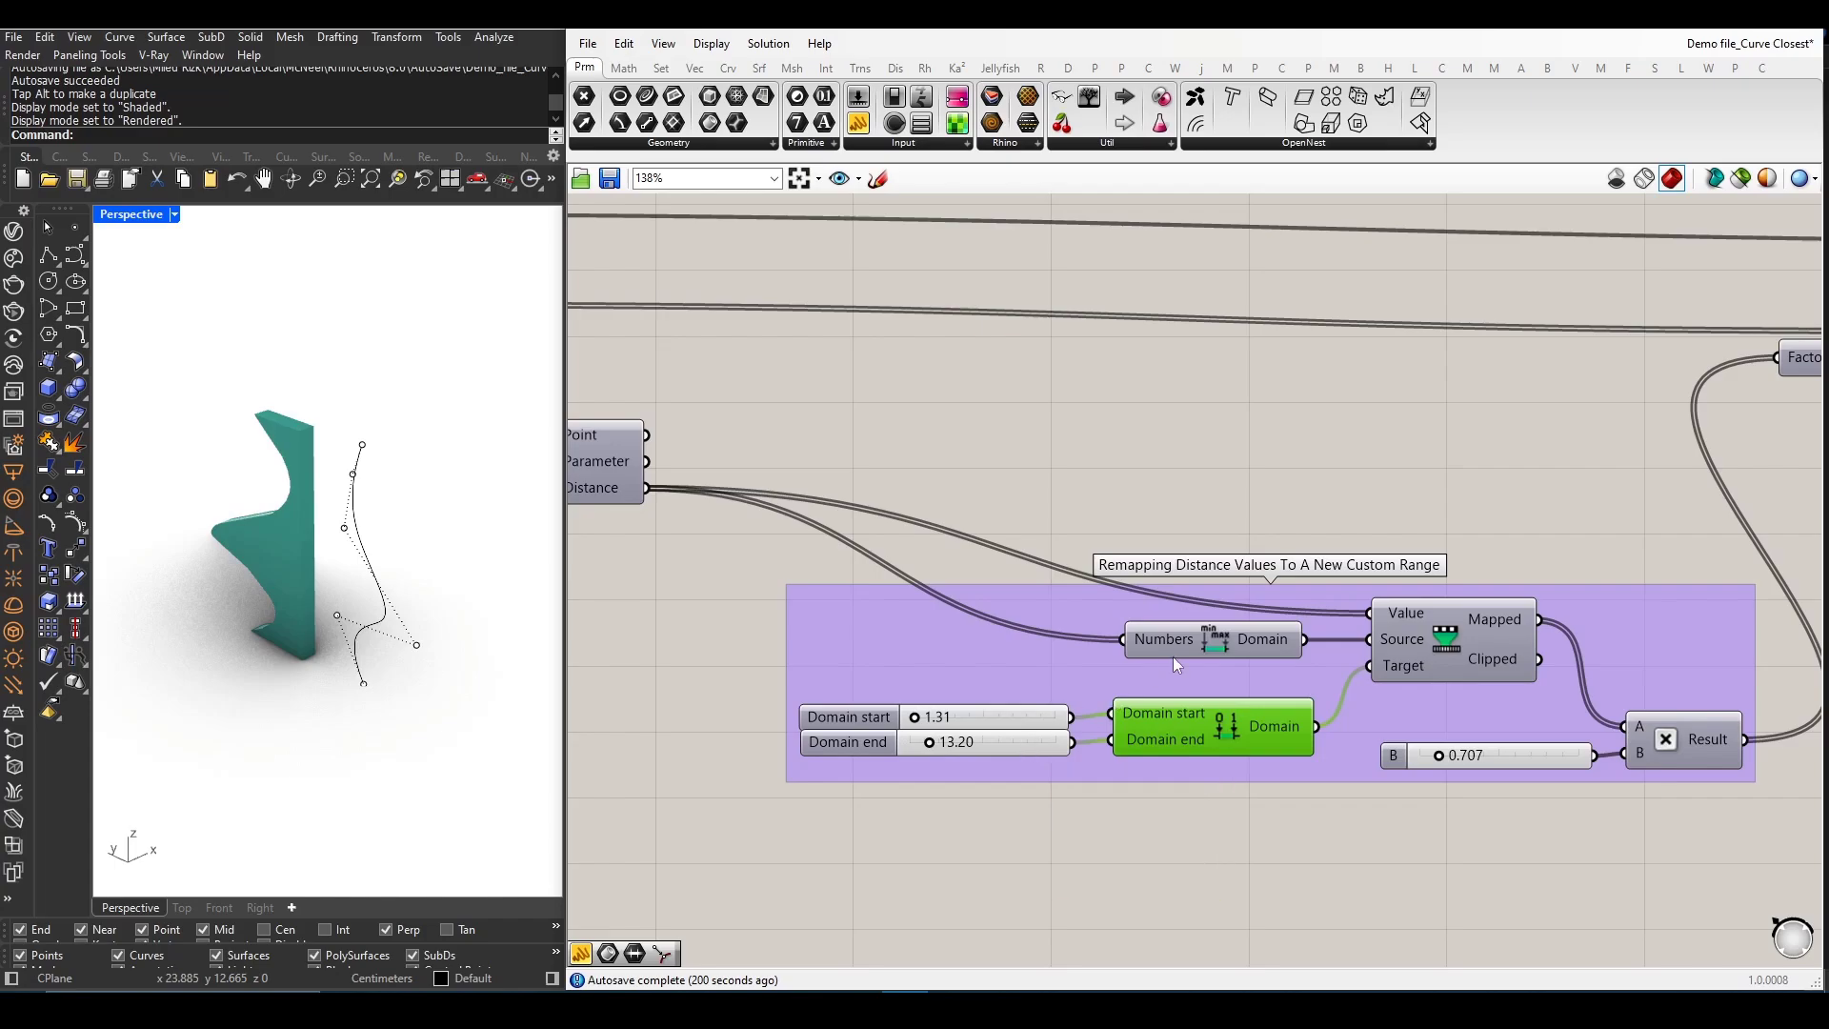
scroll(1046, 694, "down", 2)
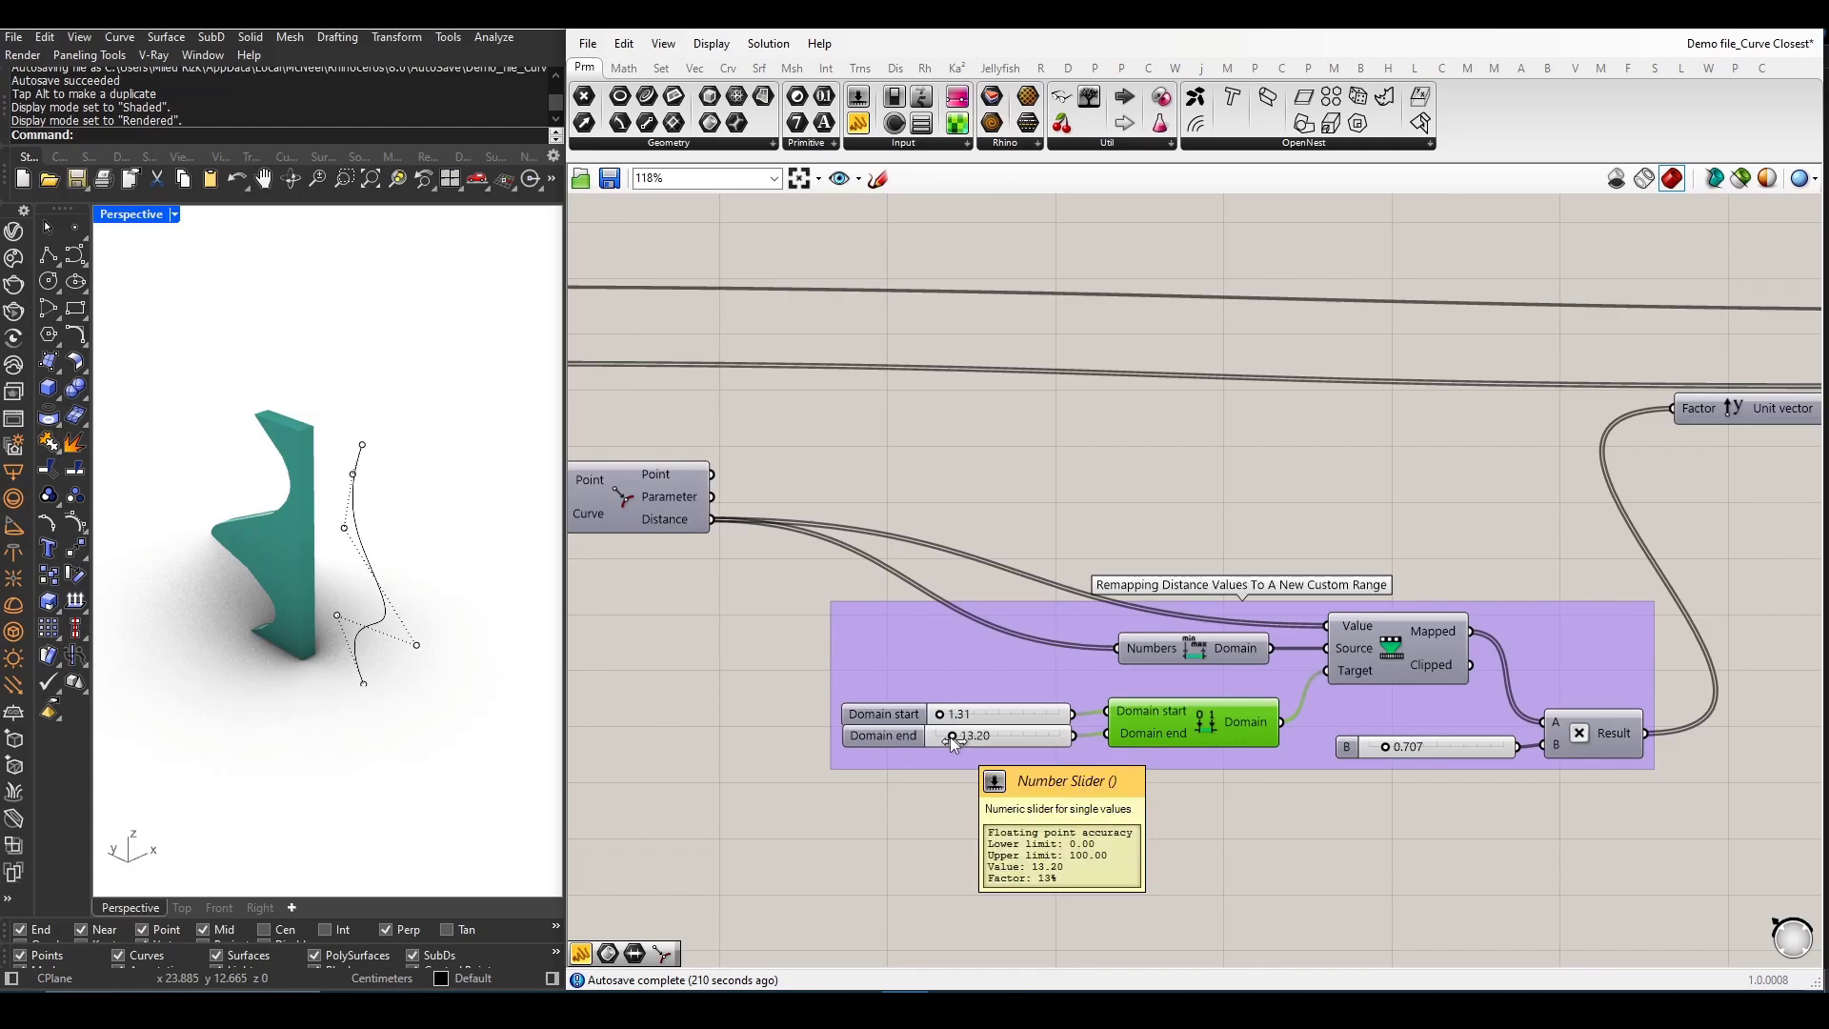
- Set the remap Domain start to 3.02 and end to 16.52, orbiting to check the wall
right_click_drag(471, 597, 496, 584)
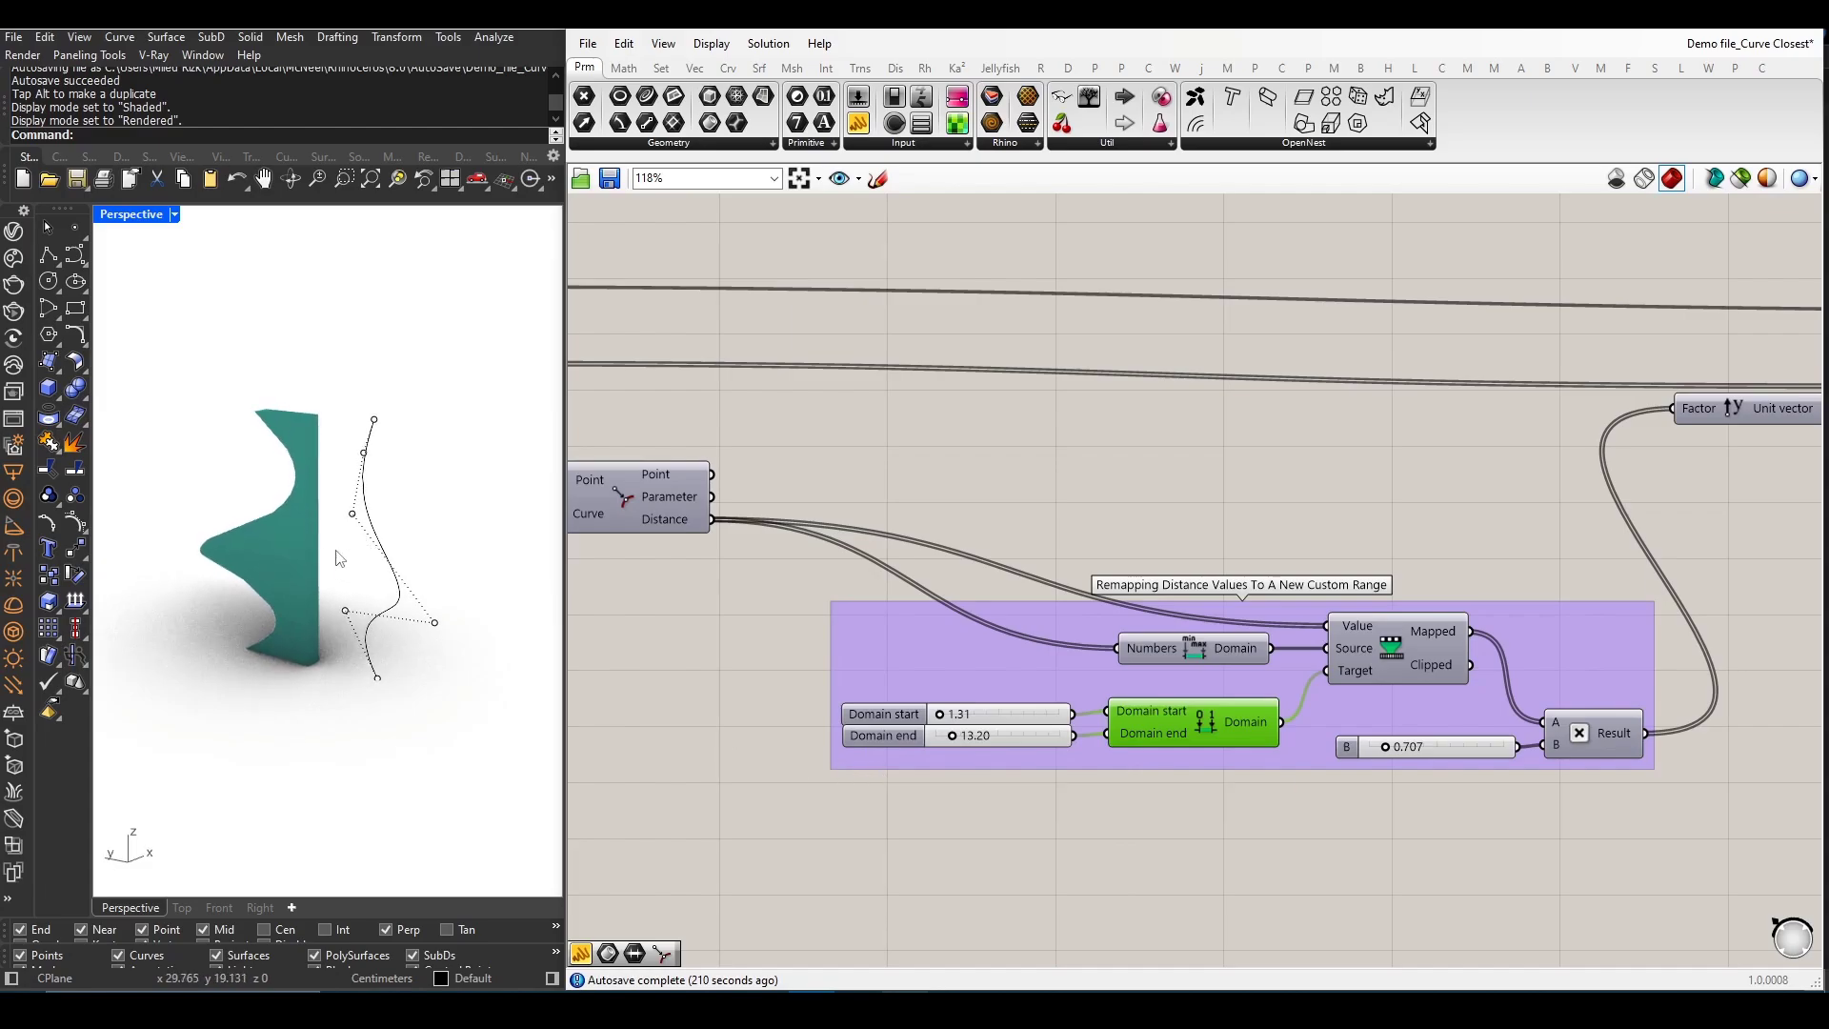
scroll(941, 748, "up", 2)
scroll(943, 747, "up", 2)
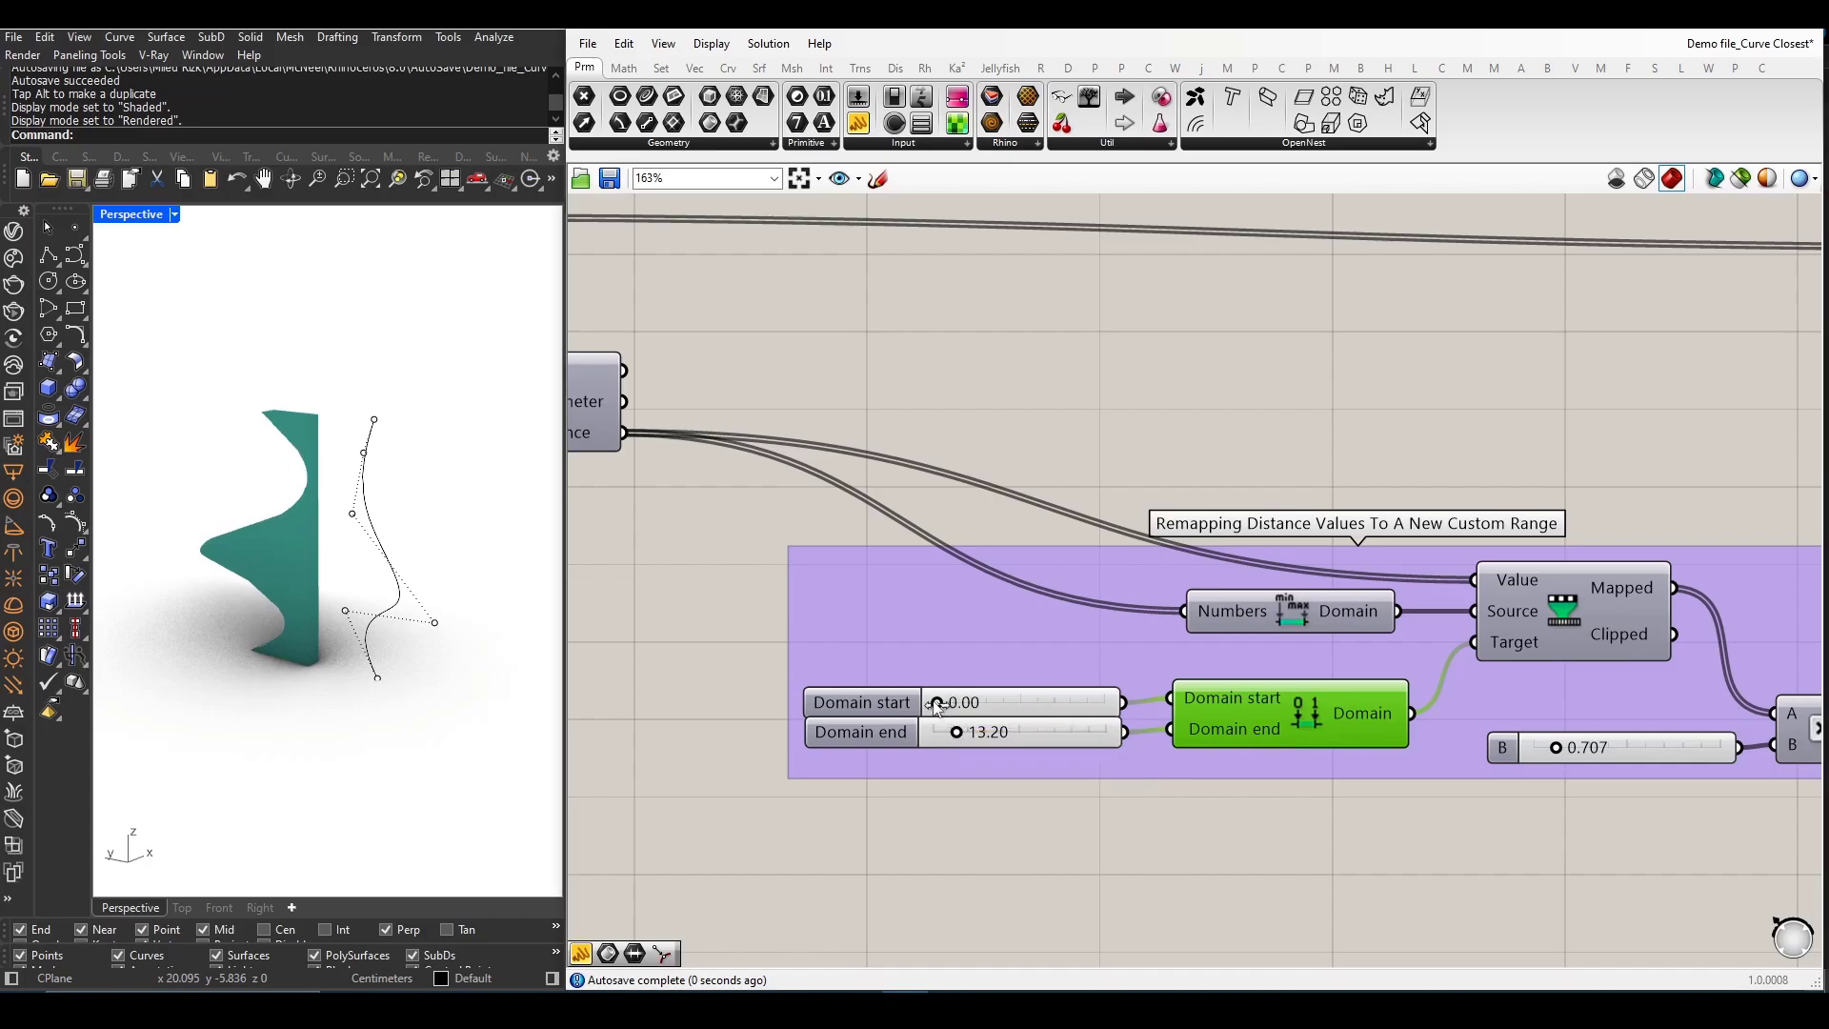
left_click_drag(942, 704, 962, 731)
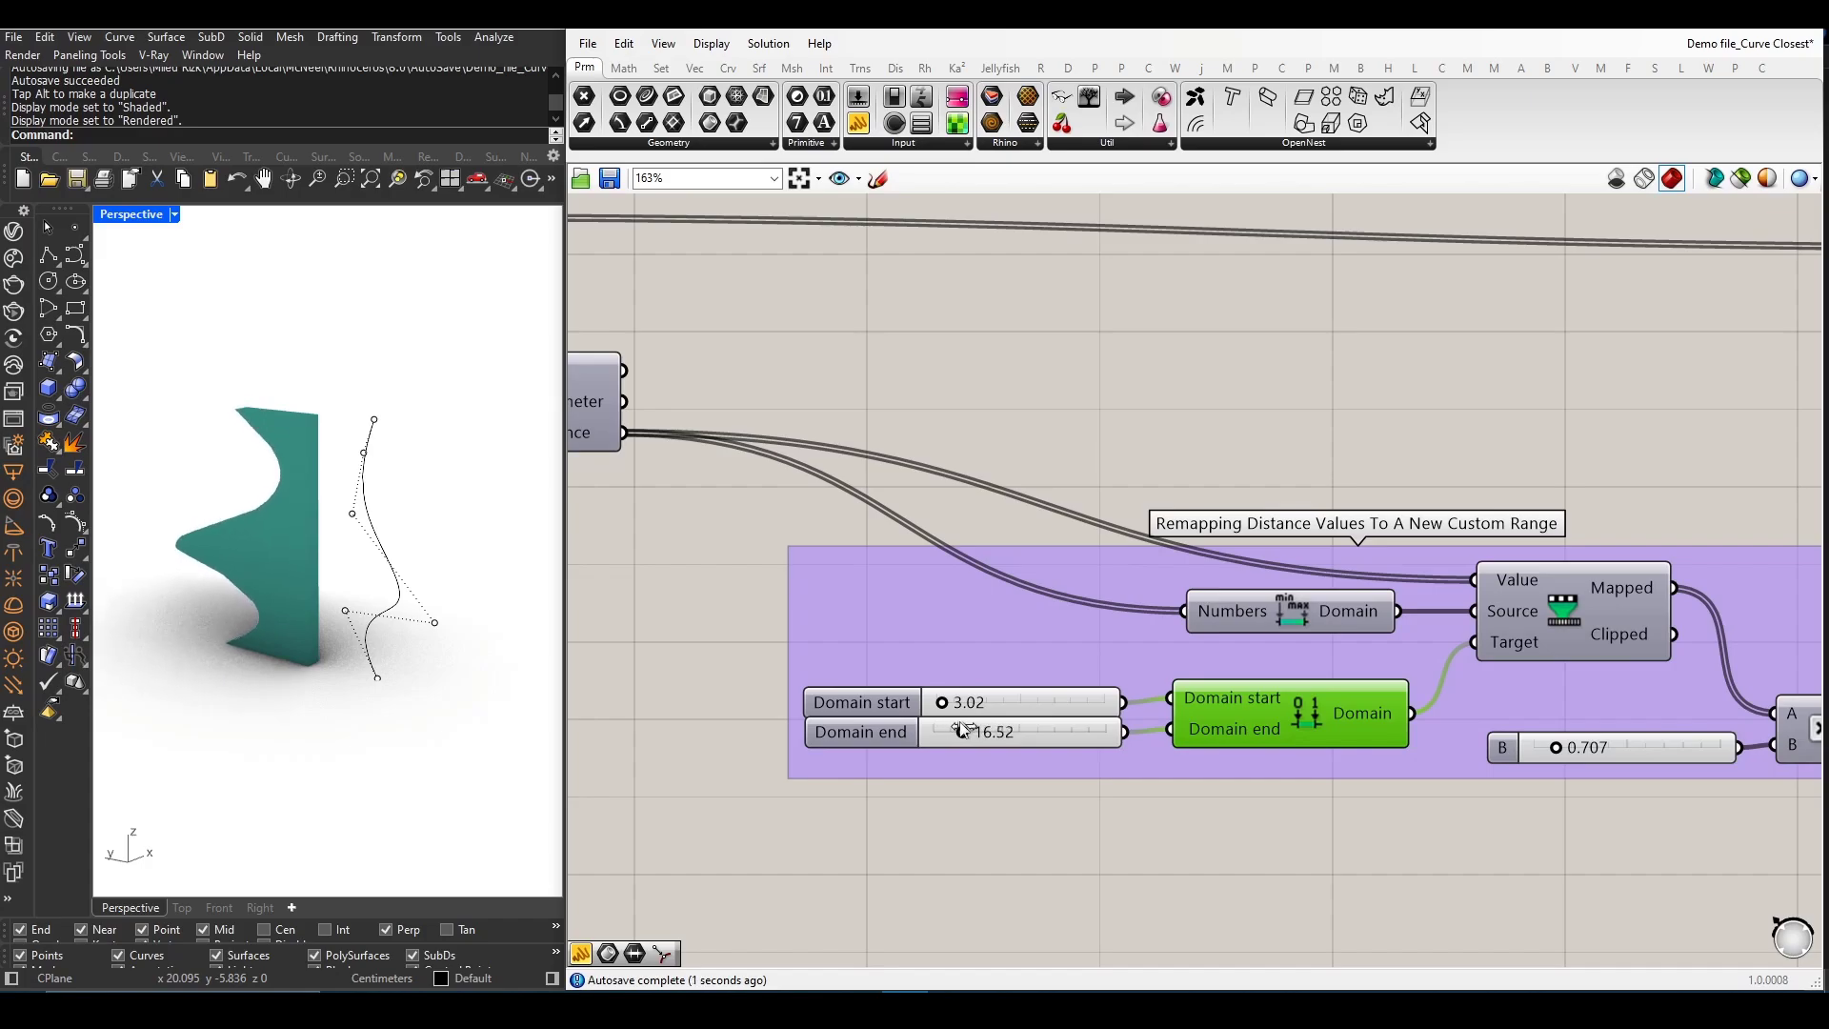
scroll(925, 747, "down", 1)
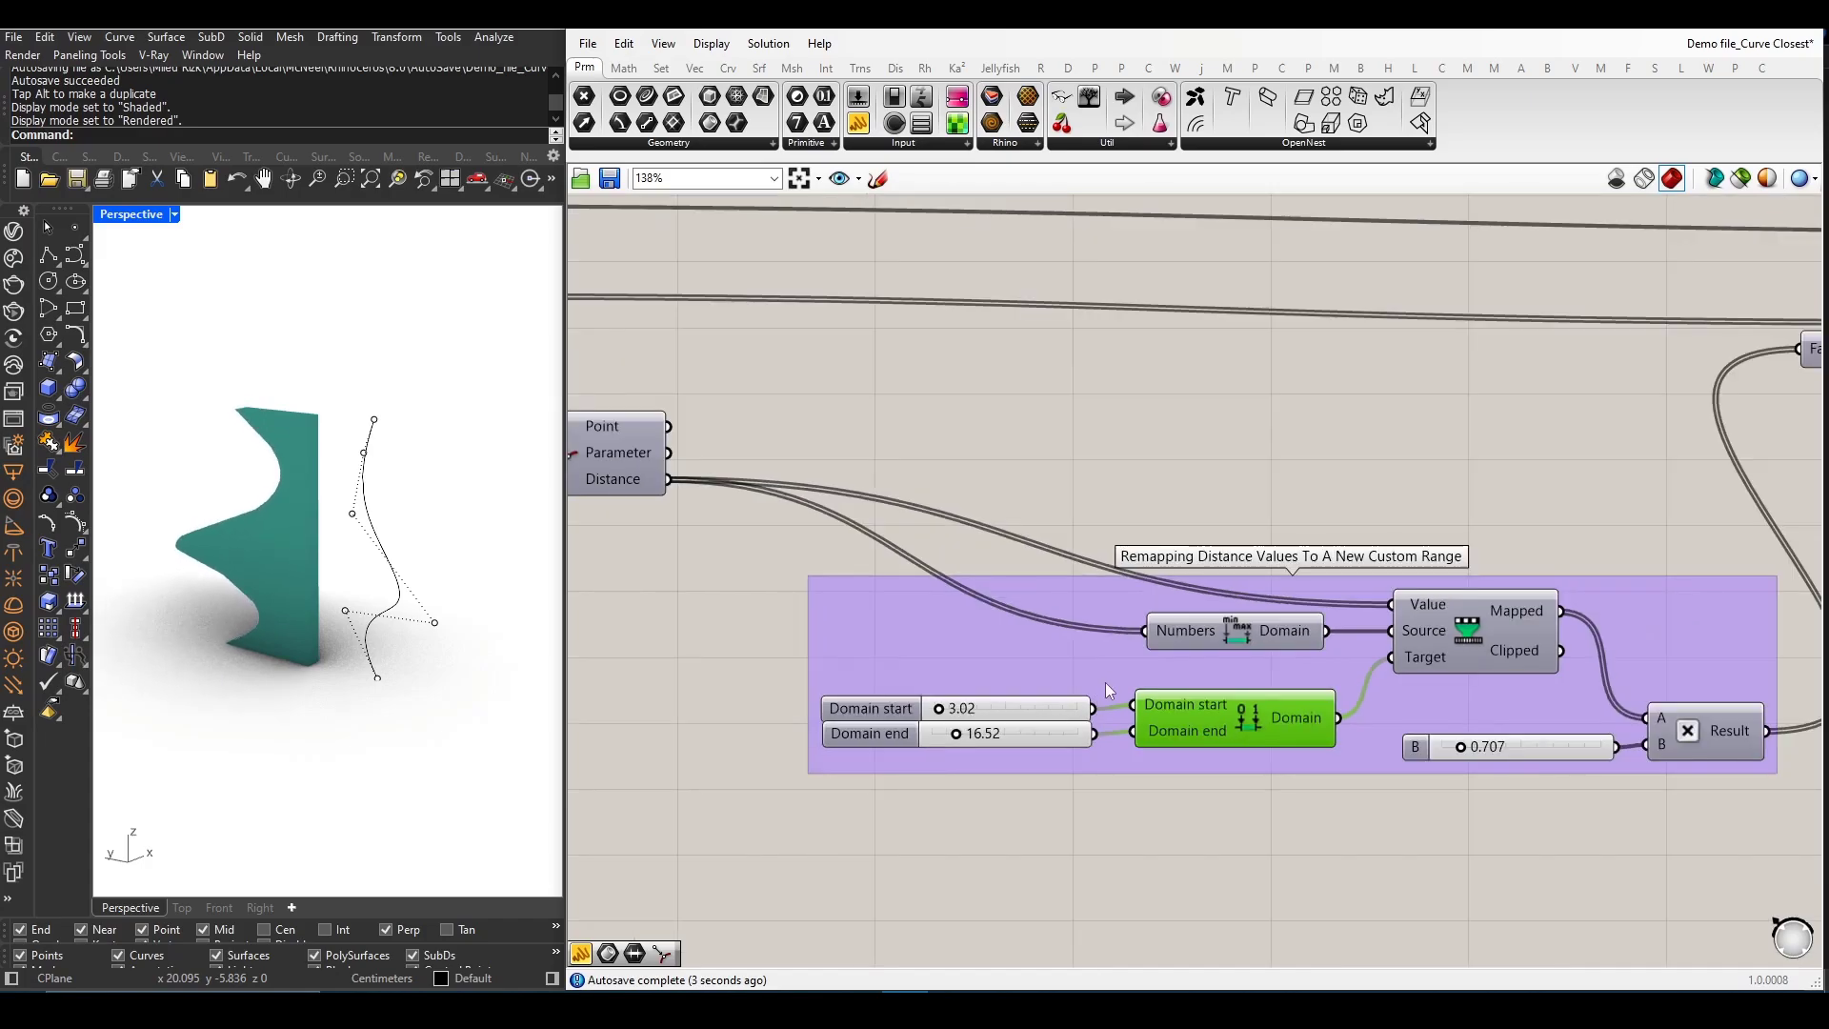
scroll(1108, 680, "down", 1)
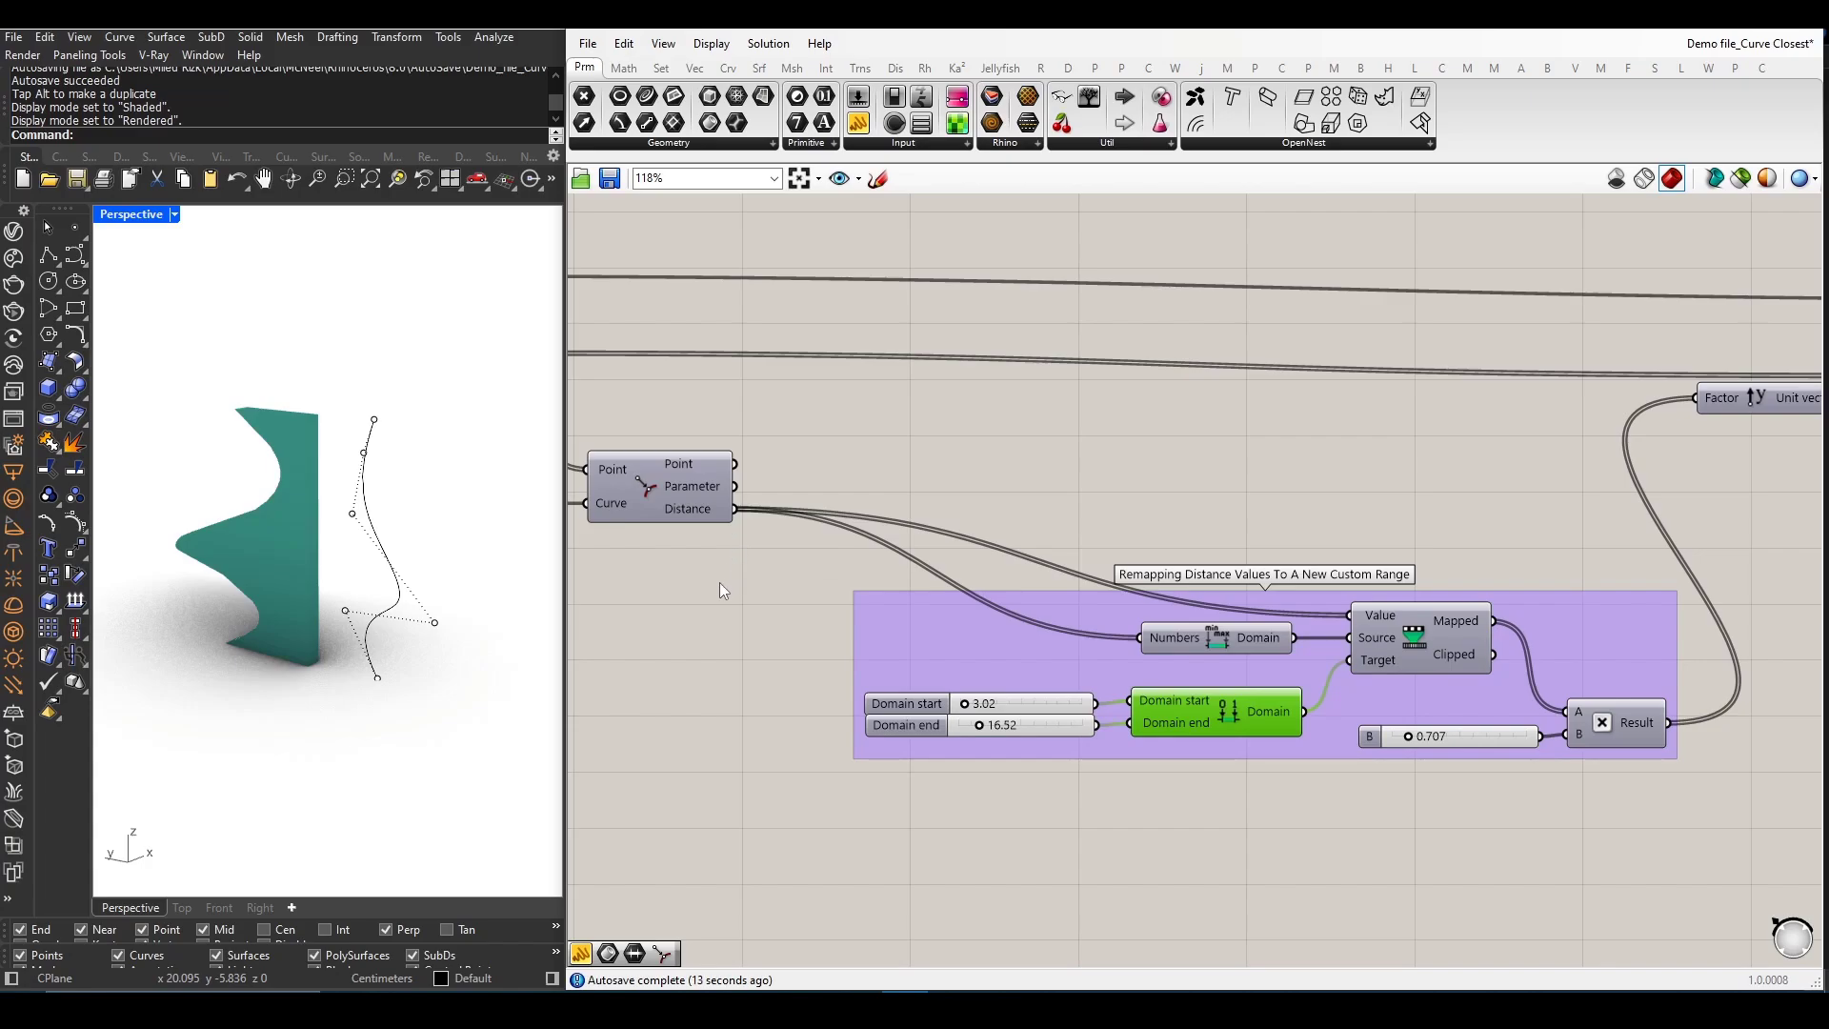
right_click_drag(457, 661, 433, 695)
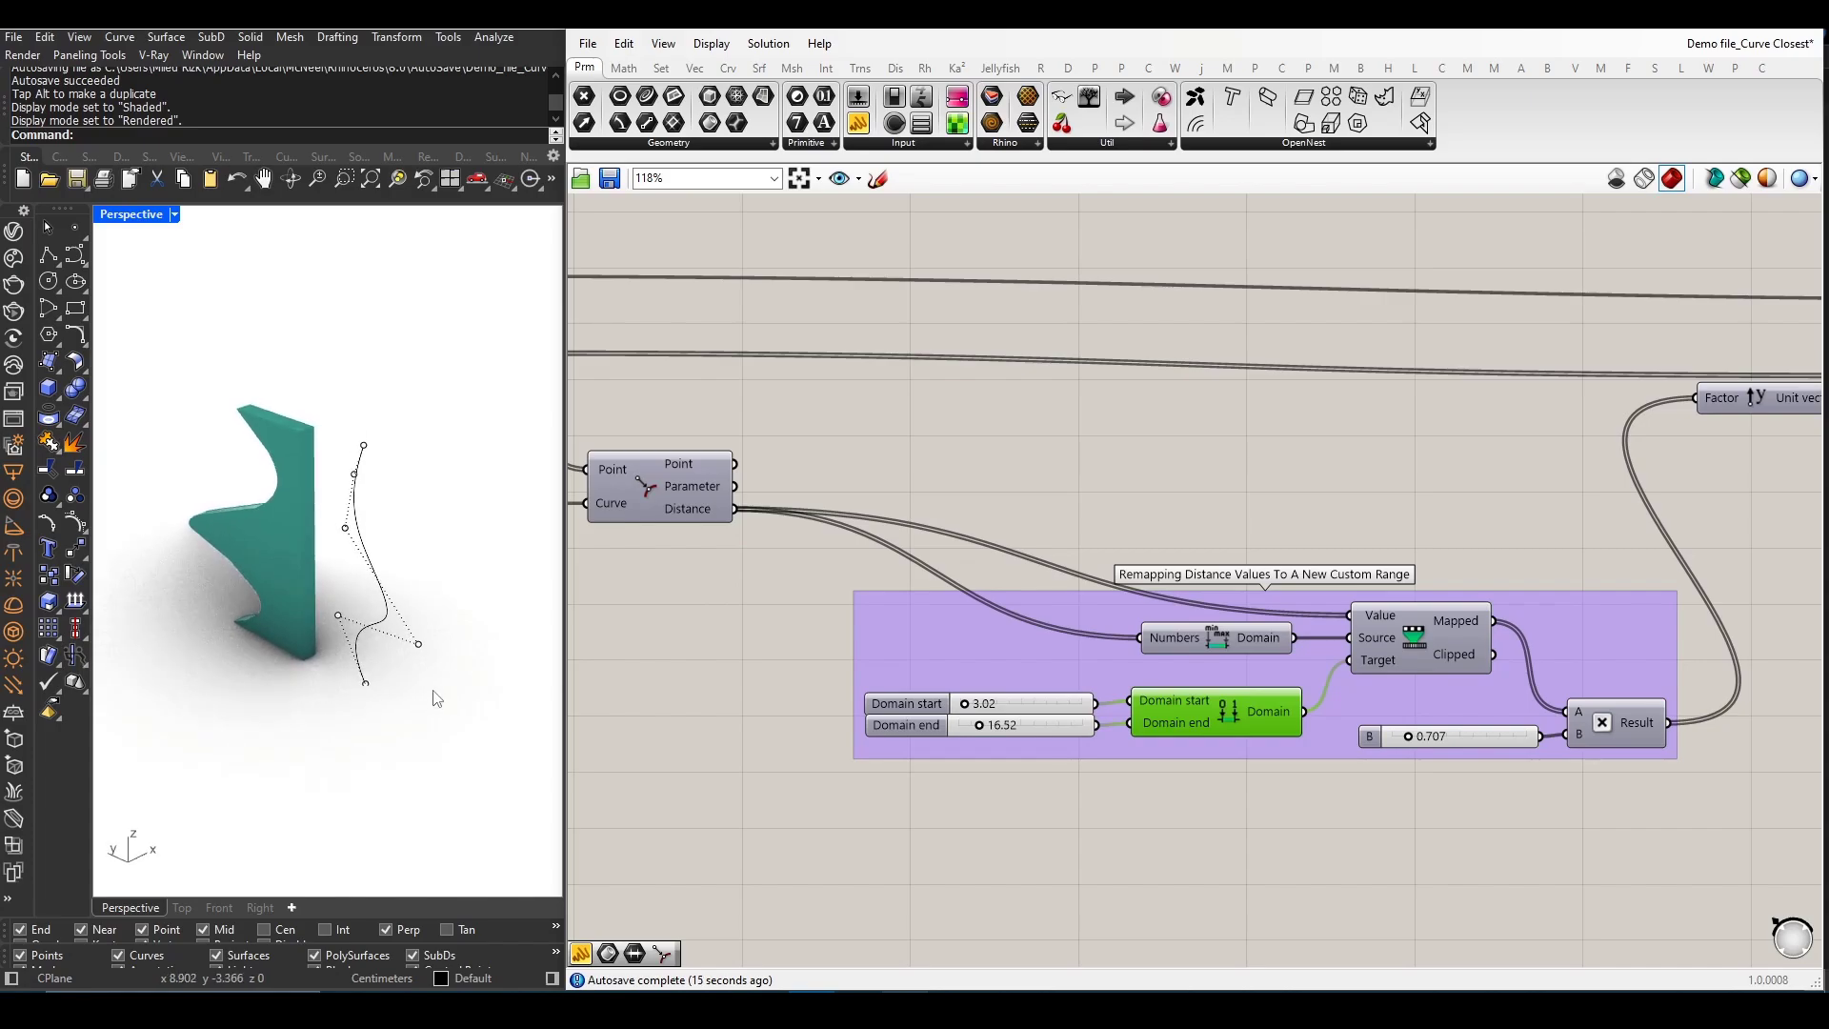
scroll(864, 694, "down", 3)
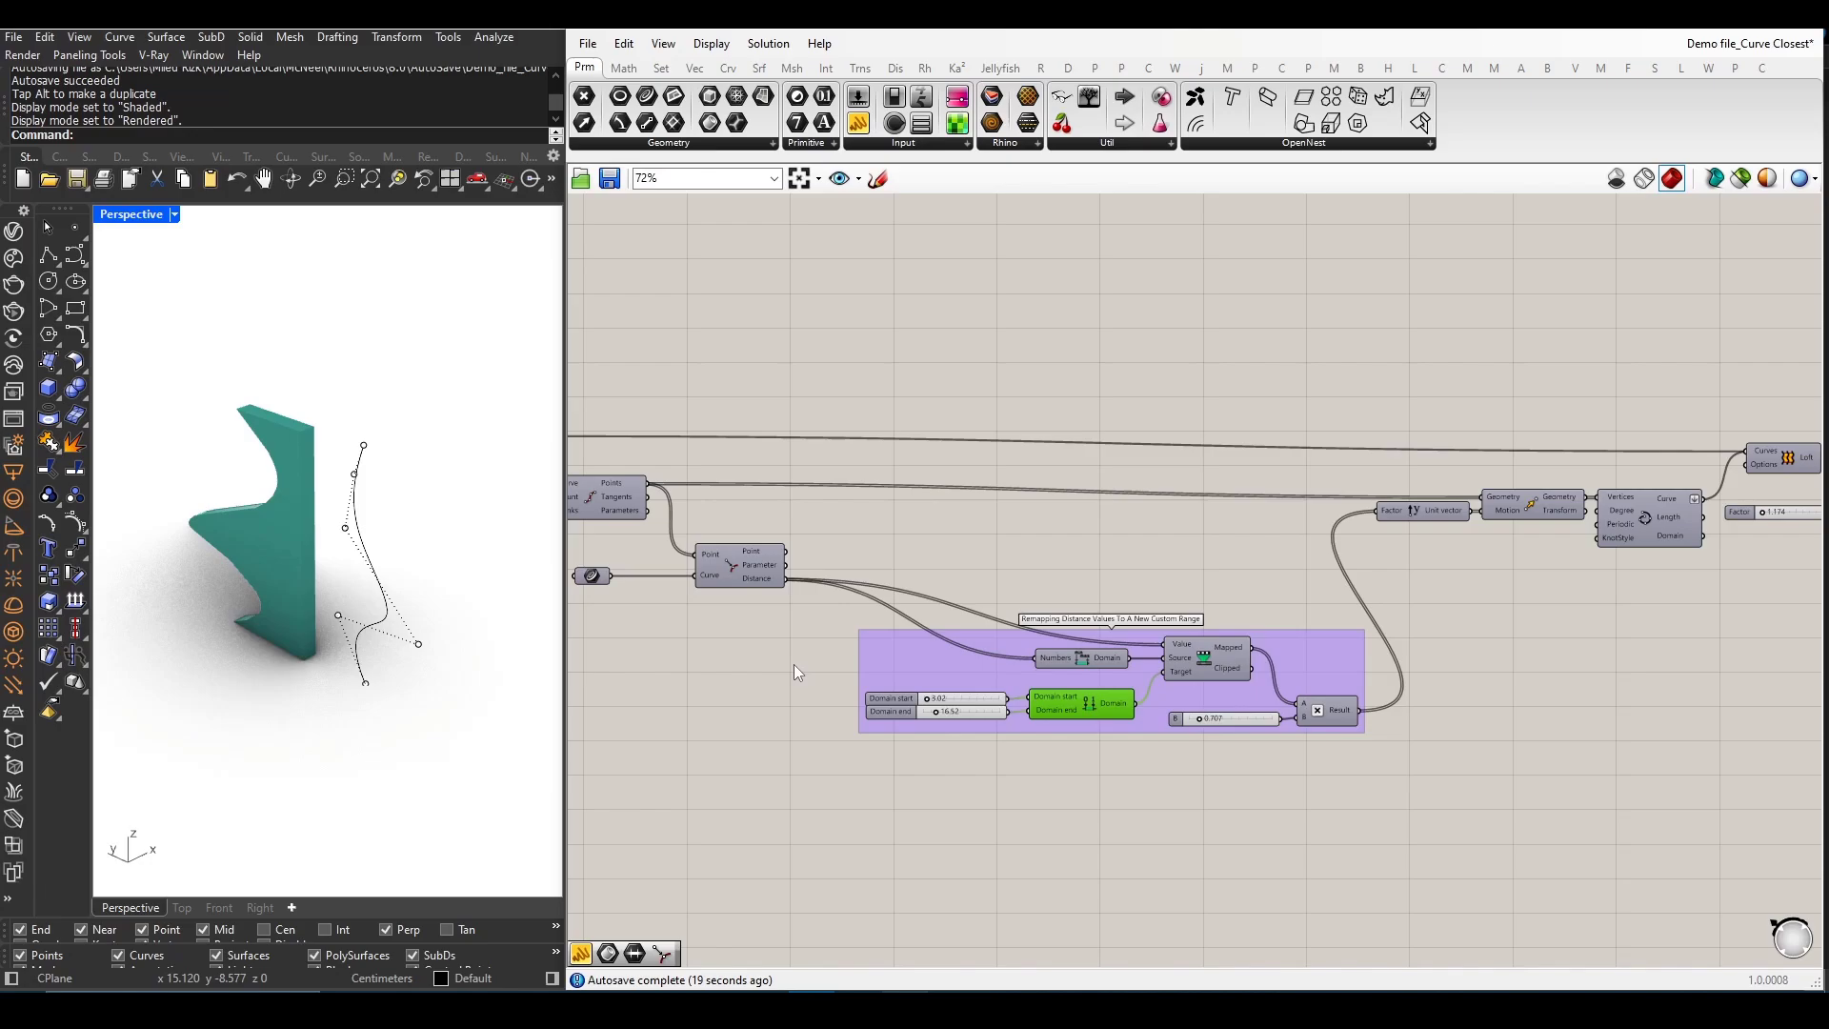
- Nudge a lower, an upper and the top control point to give the wall a gentler, rounded edge
mouse_move(342, 473)
right_mouse_down()
mouse_move(414, 436)
mouse_move(373, 646)
right_mouse_up()
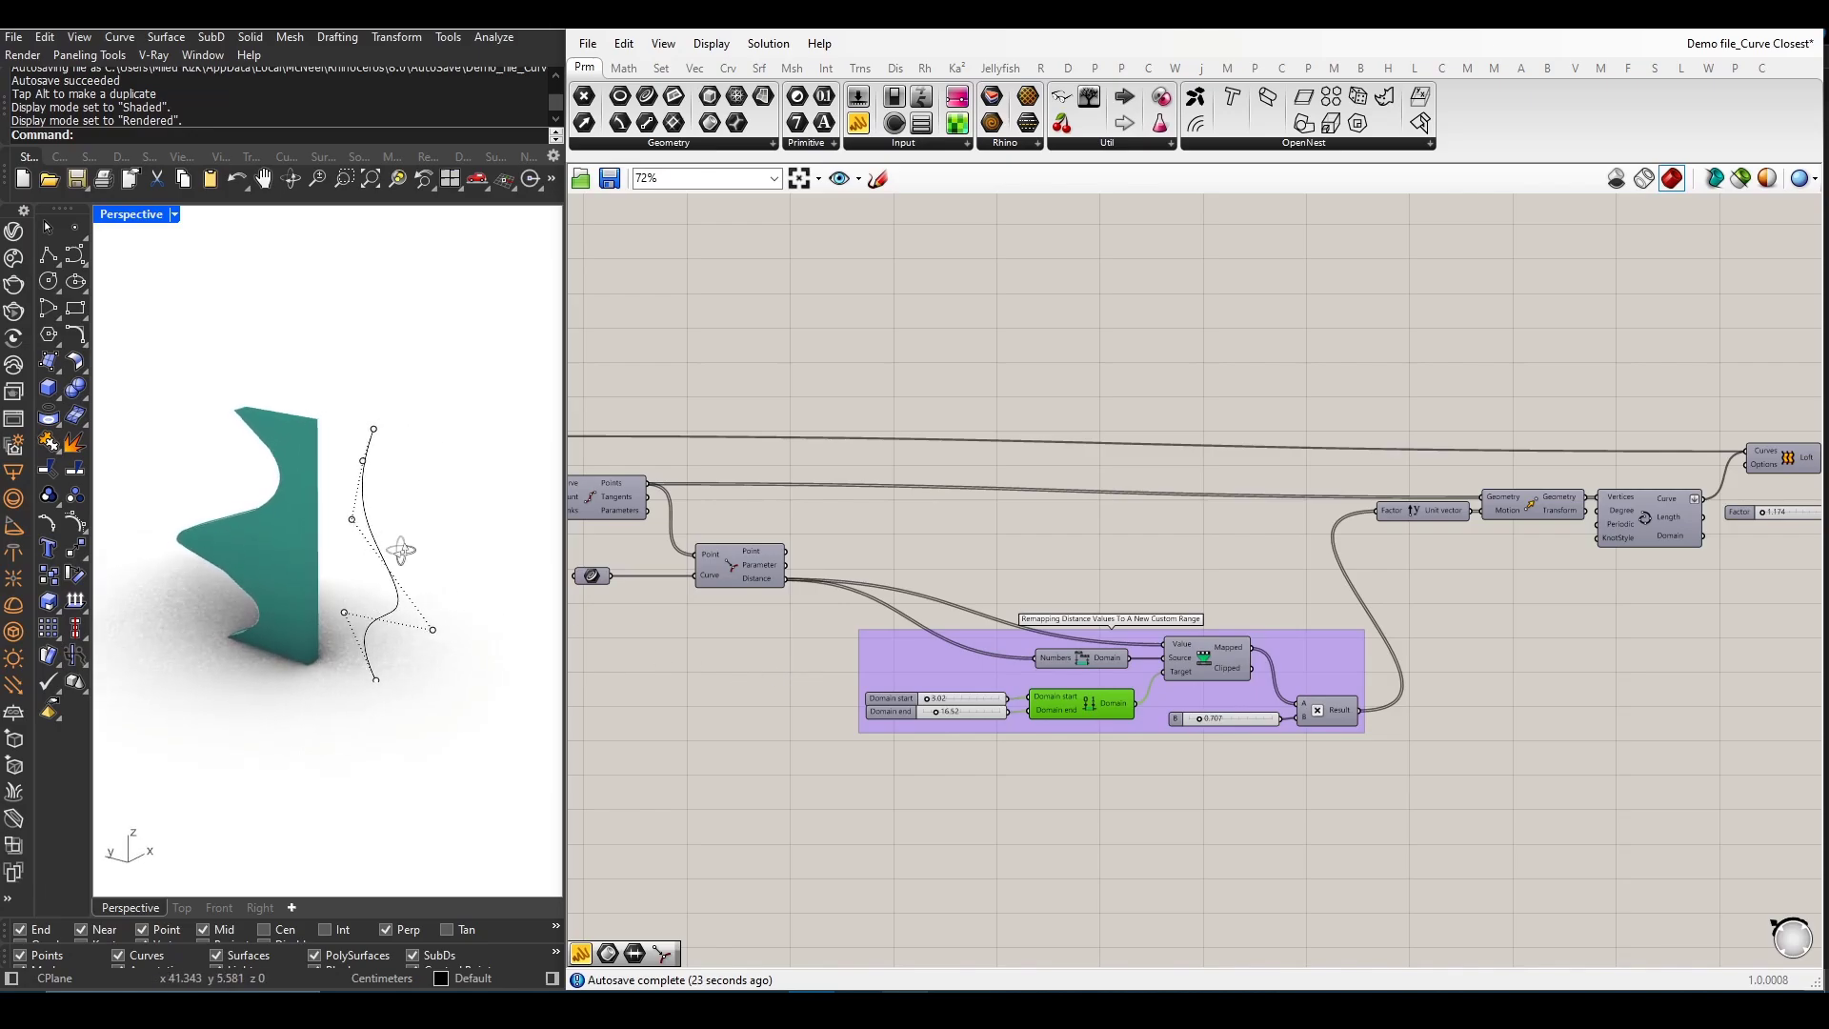
mouse_move(448, 625)
left_mouse_down()
mouse_move(396, 530)
mouse_move(429, 577)
left_mouse_up()
left_click(434, 665)
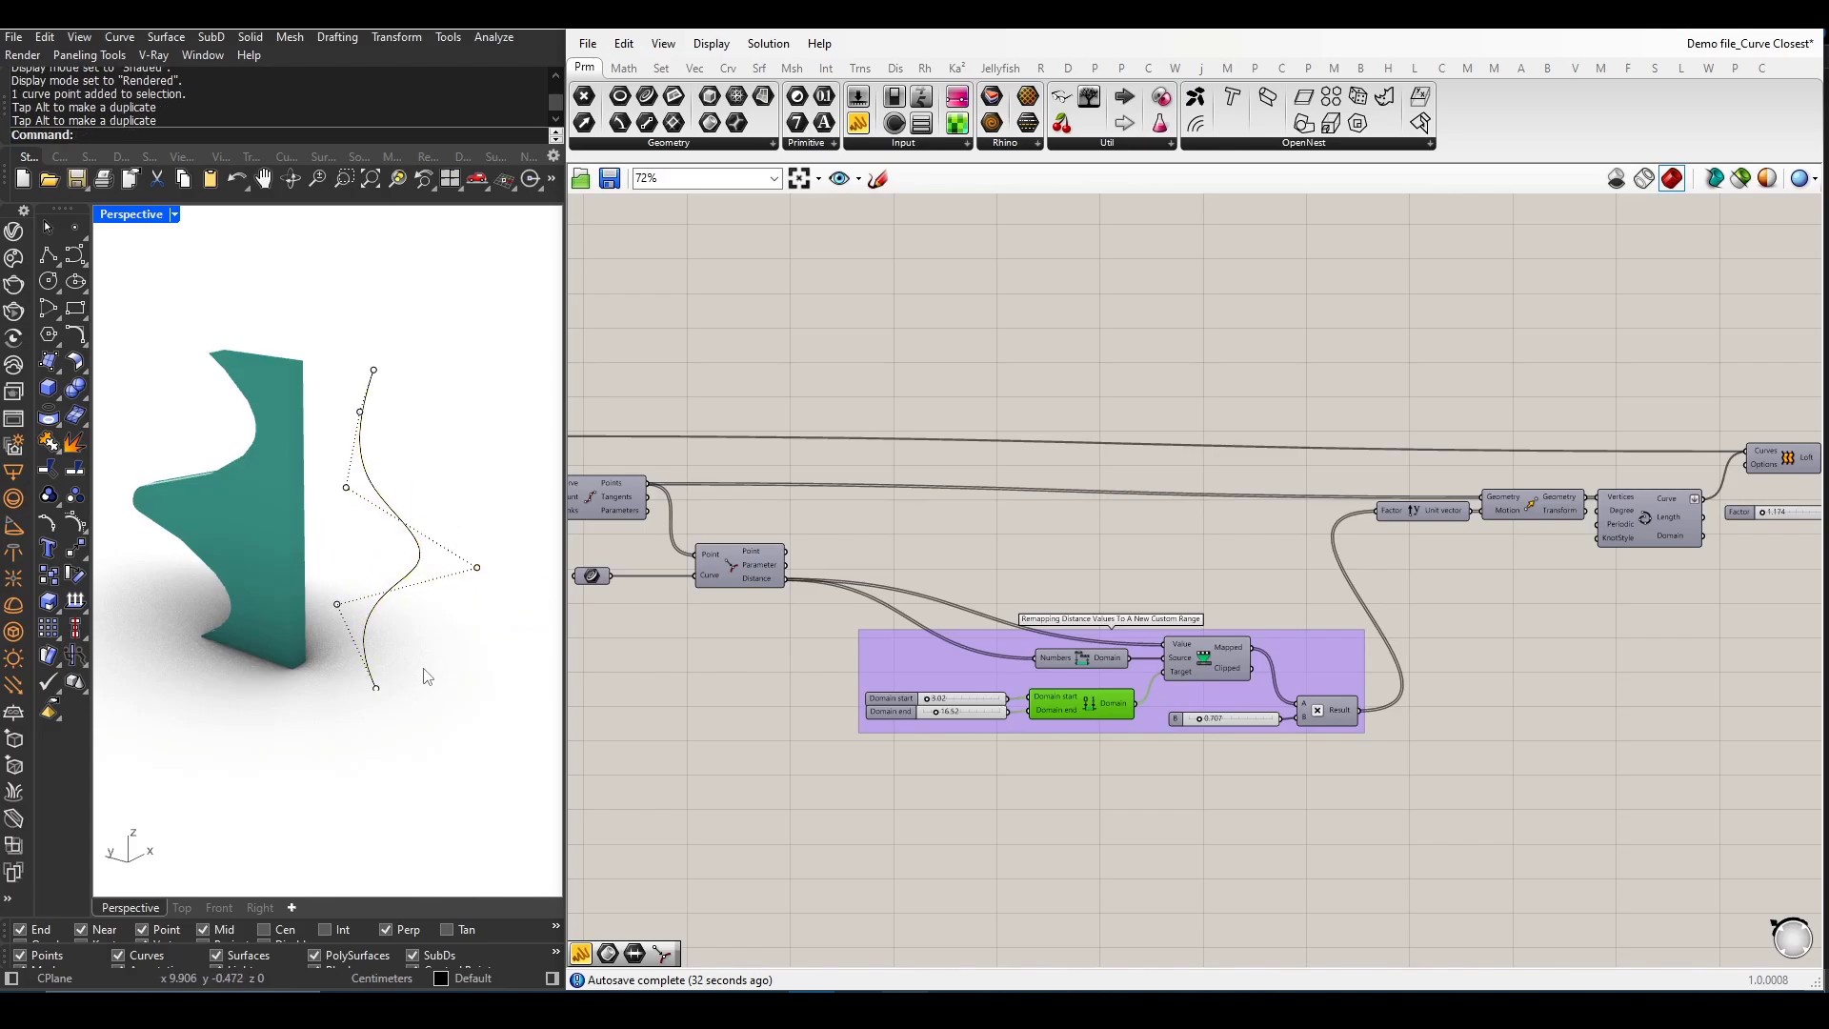
left_click_drag(369, 425, 403, 432)
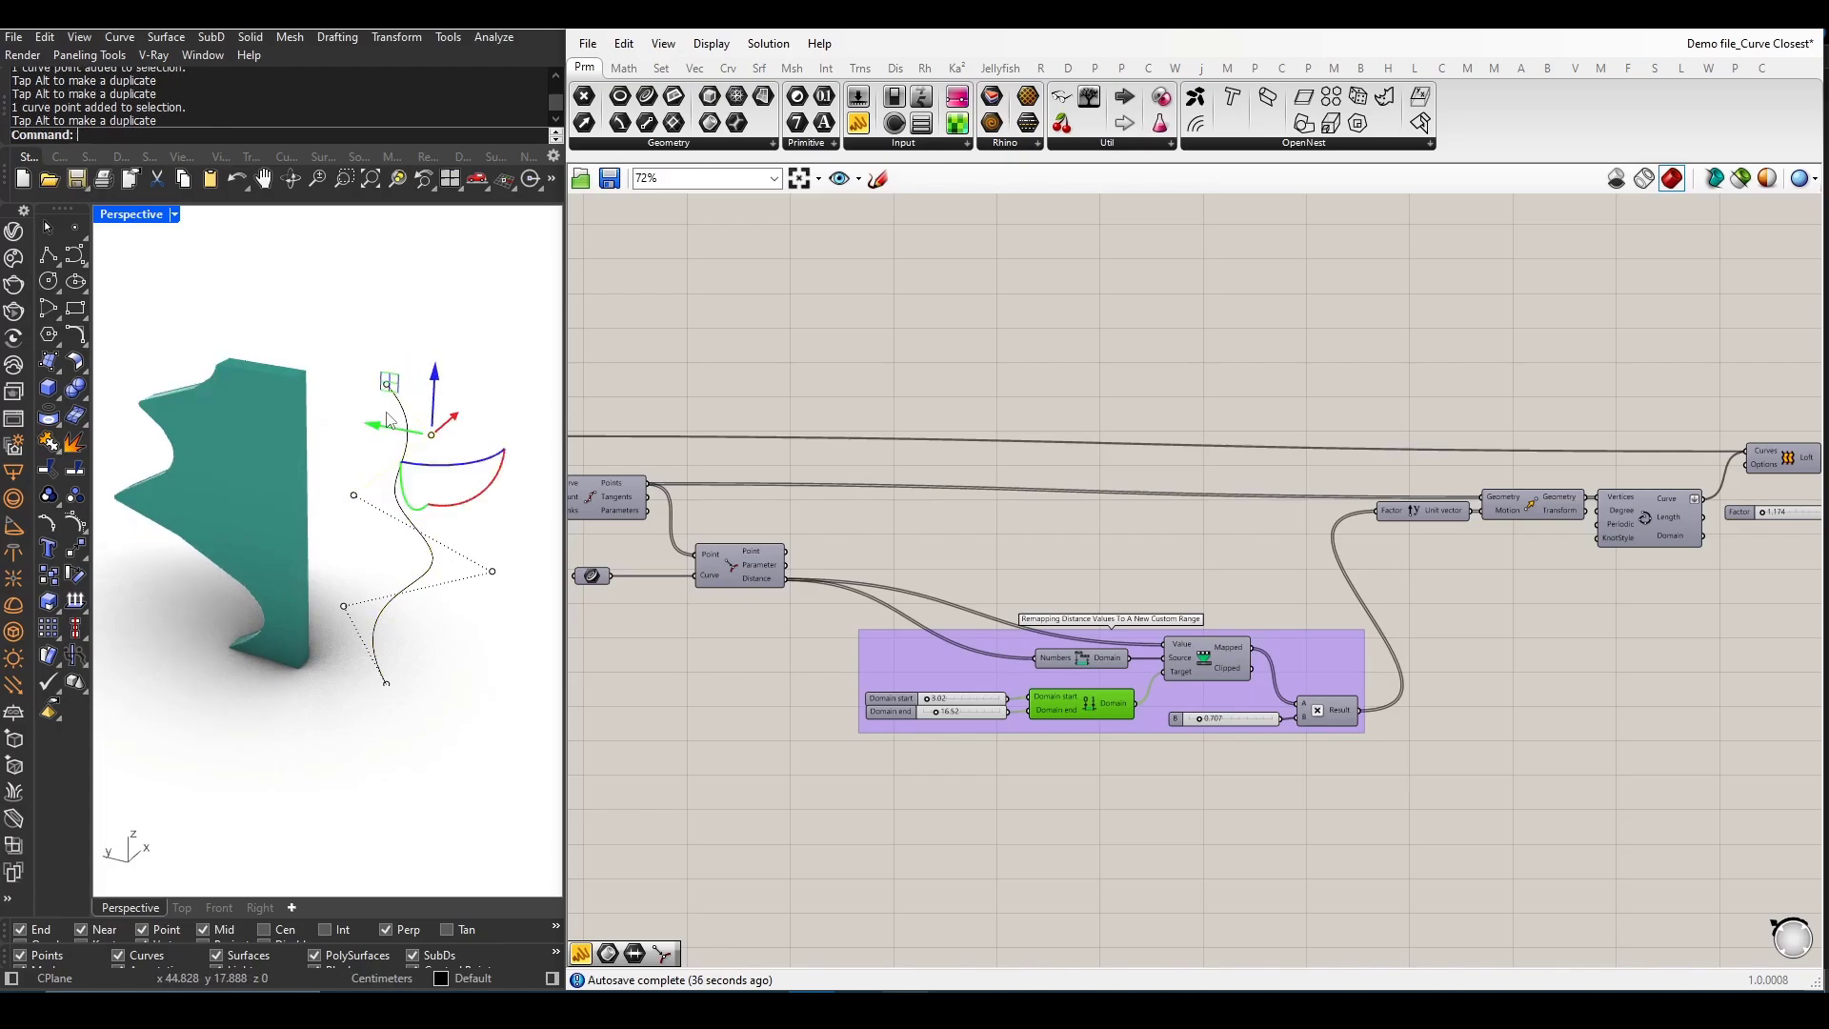
key("Escape")
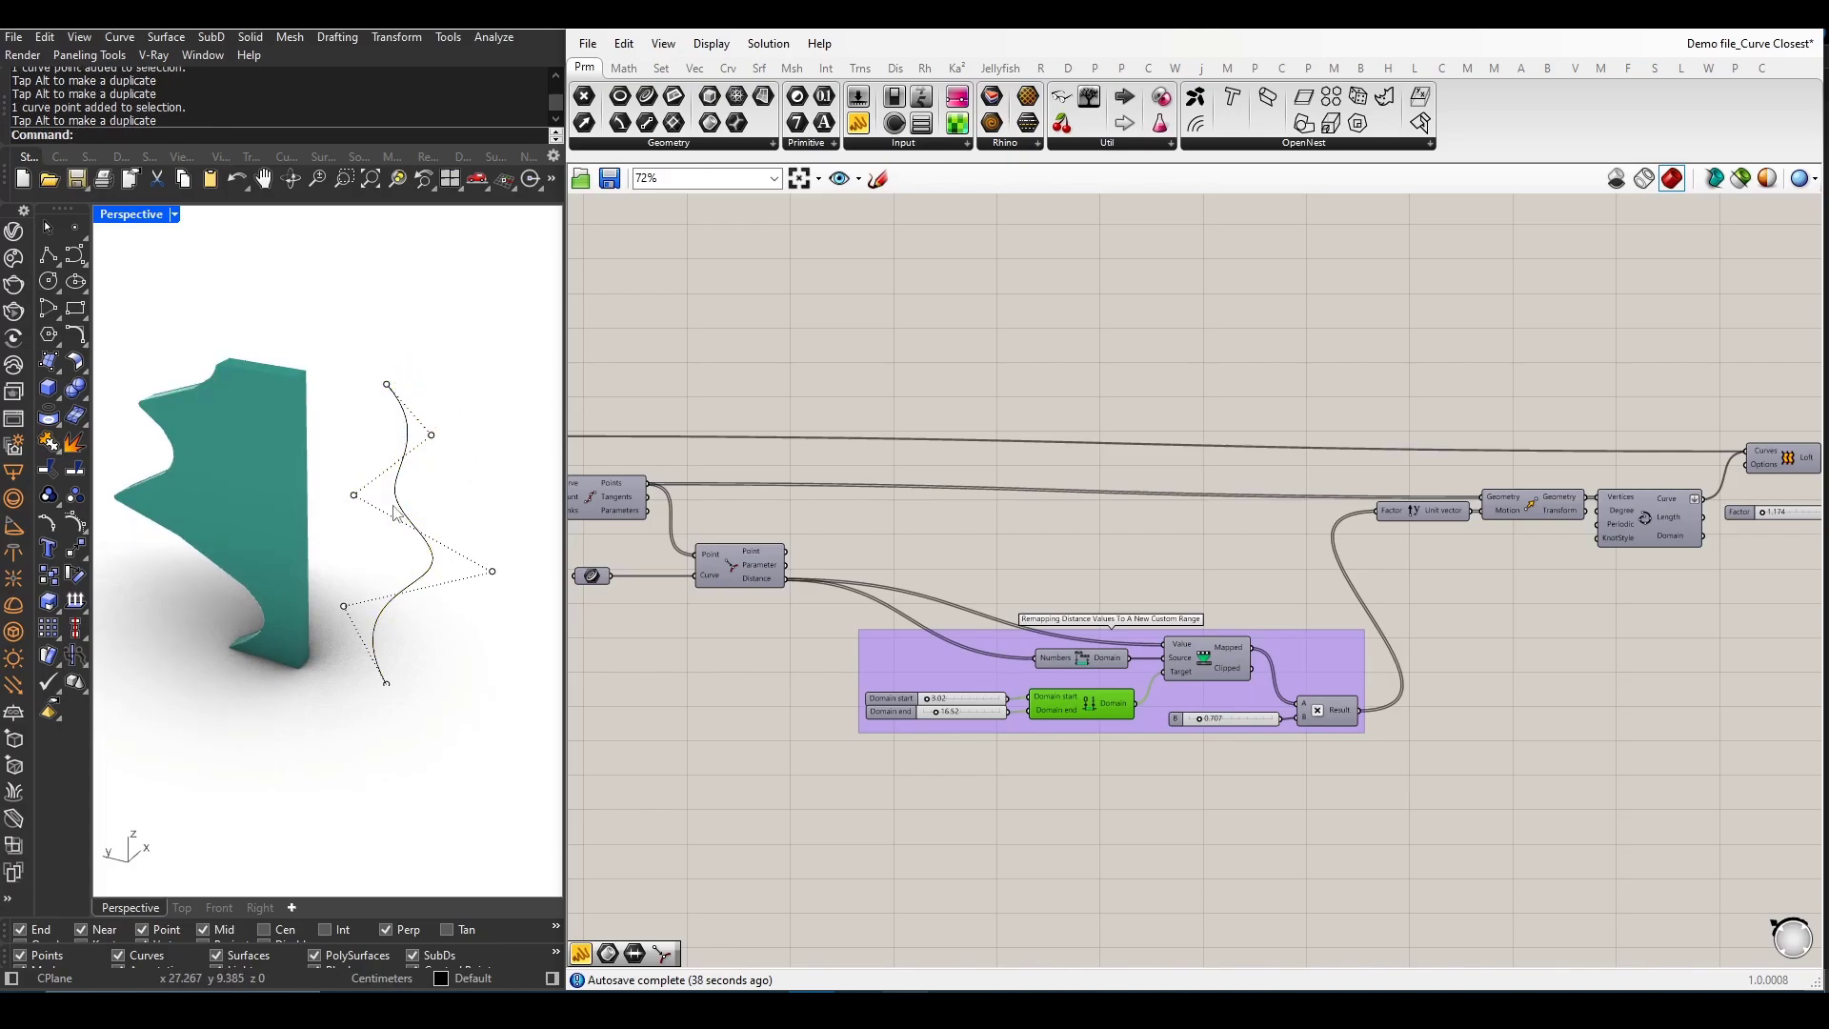
mouse_move(414, 429)
right_mouse_down()
mouse_move(448, 439)
mouse_move(407, 431)
right_mouse_up()
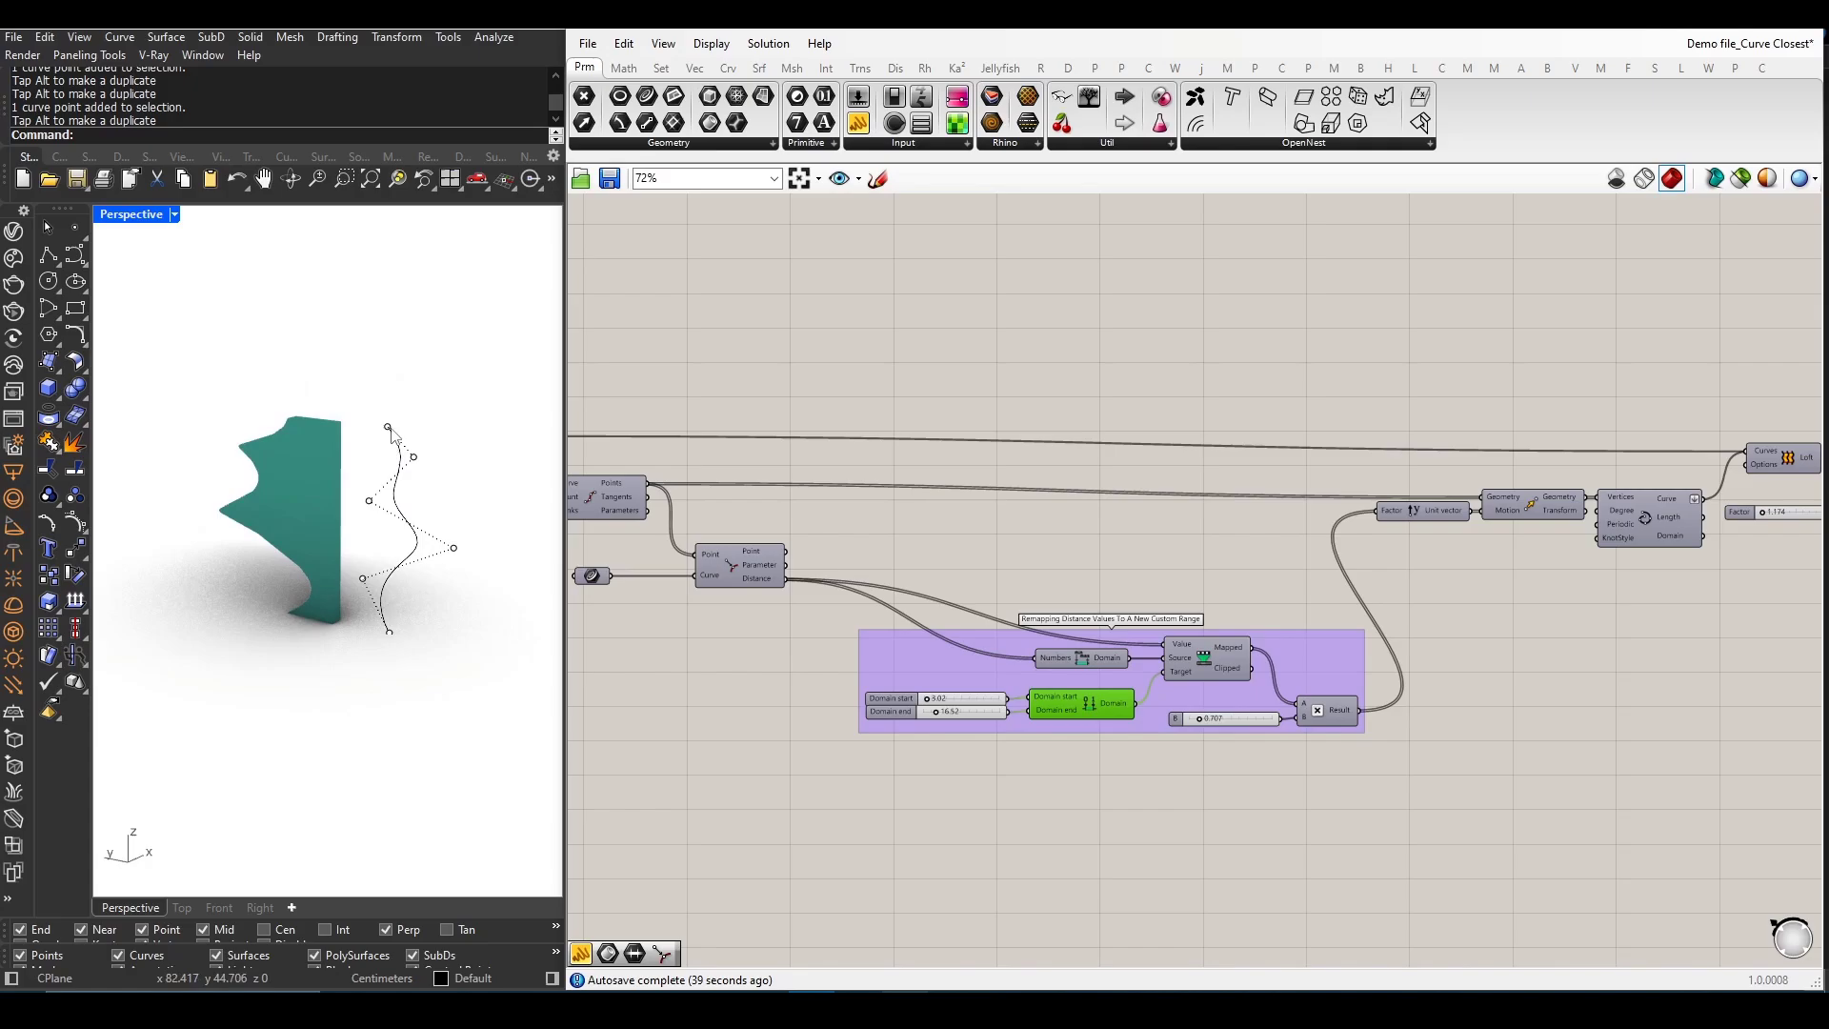
left_click(388, 423)
left_click_drag(387, 423, 388, 417)
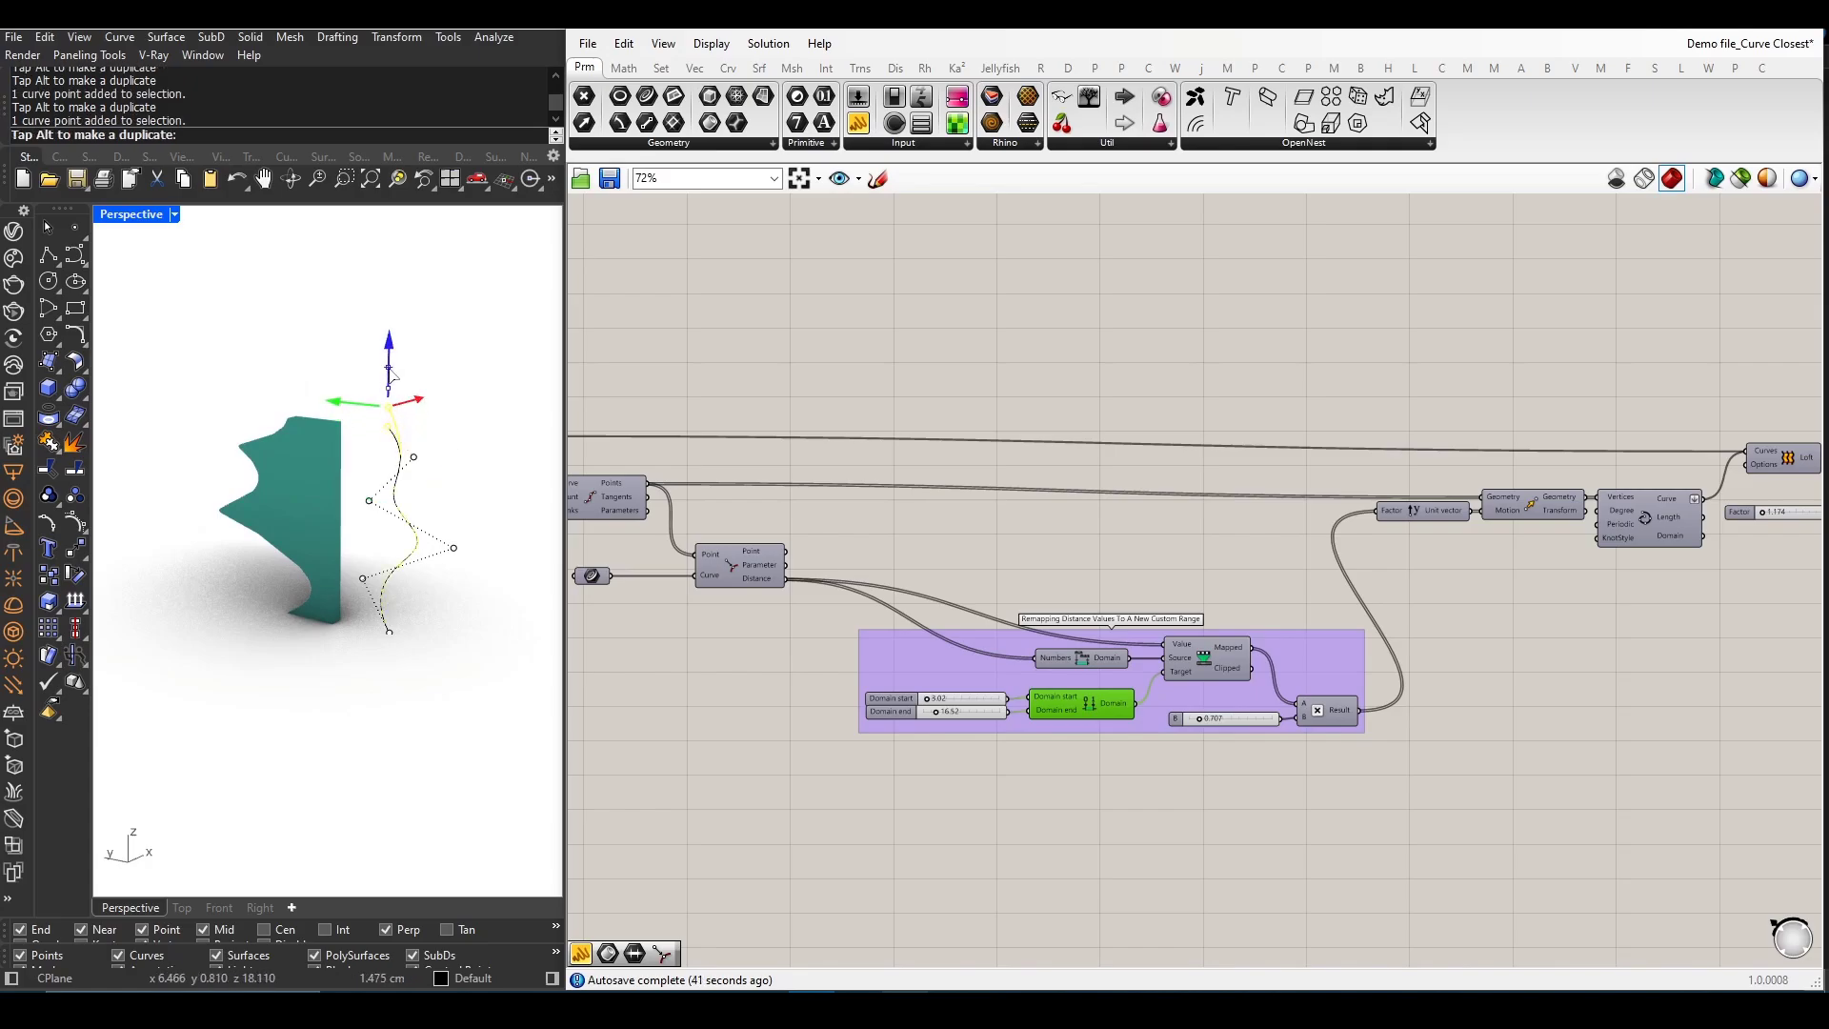
key("Escape")
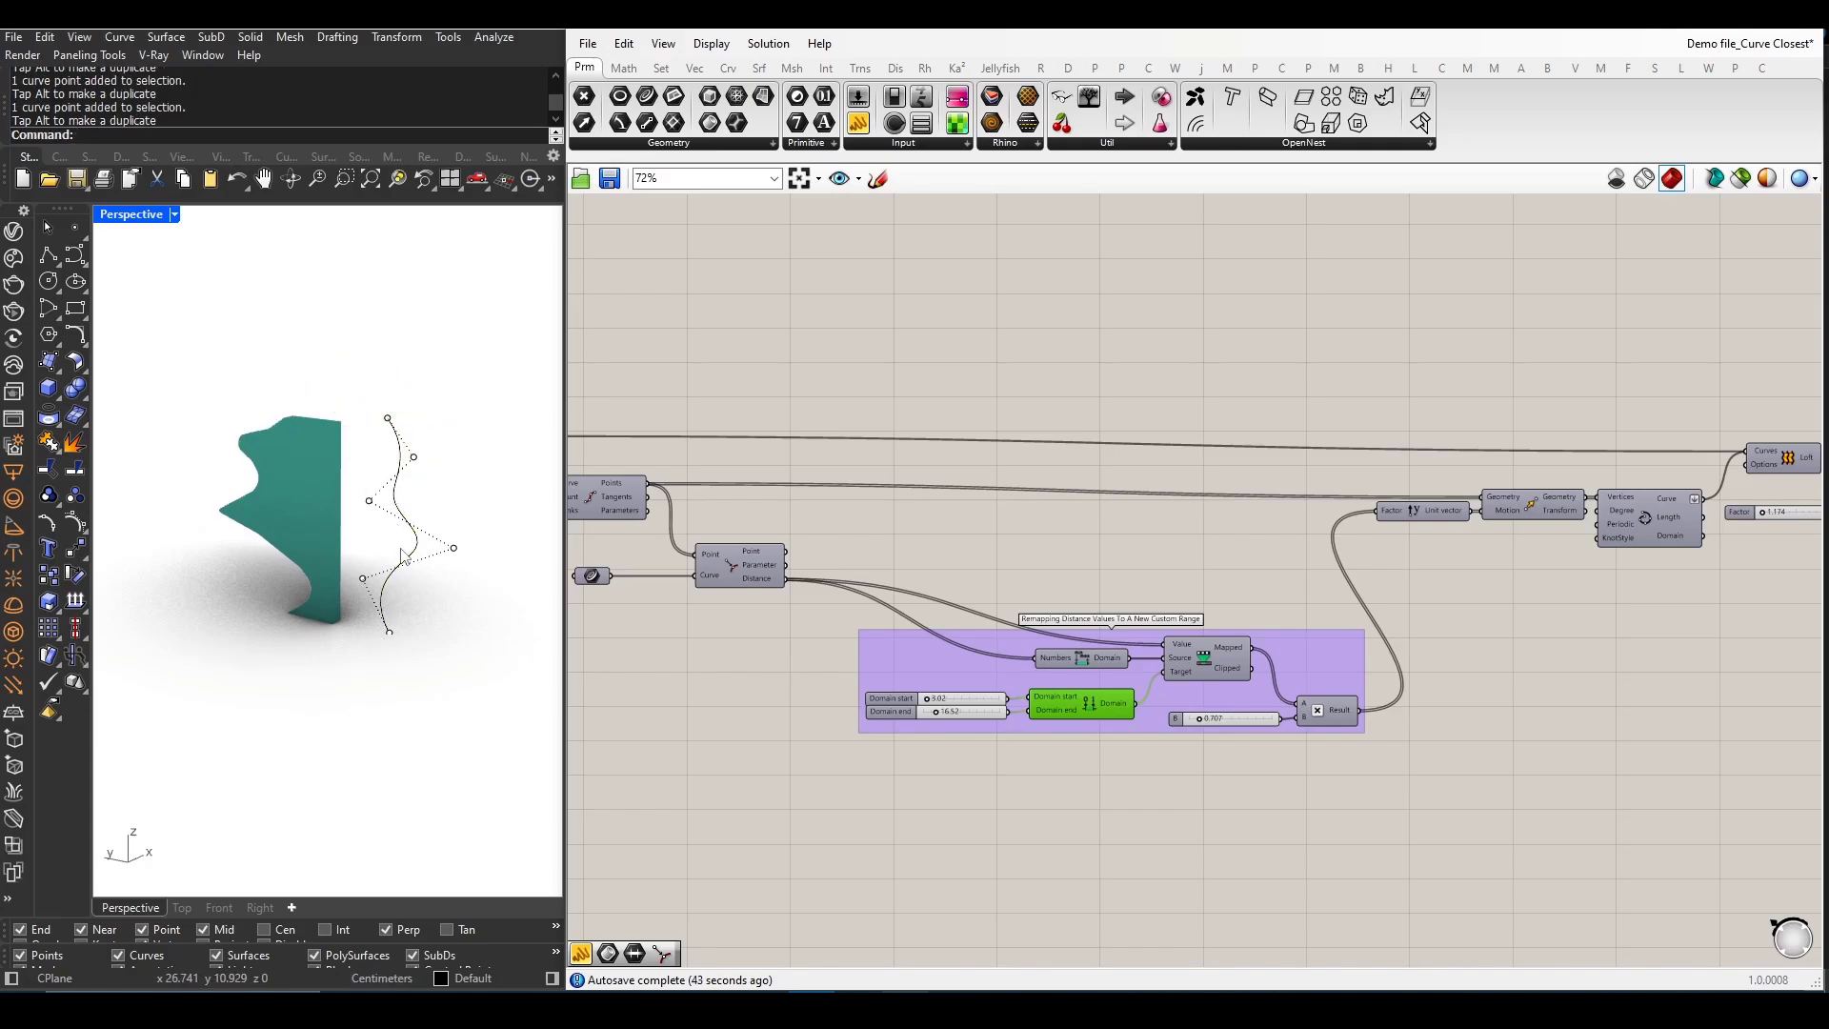
mouse_move(396, 576)
right_mouse_down()
mouse_move(399, 554)
mouse_move(392, 582)
right_mouse_up()
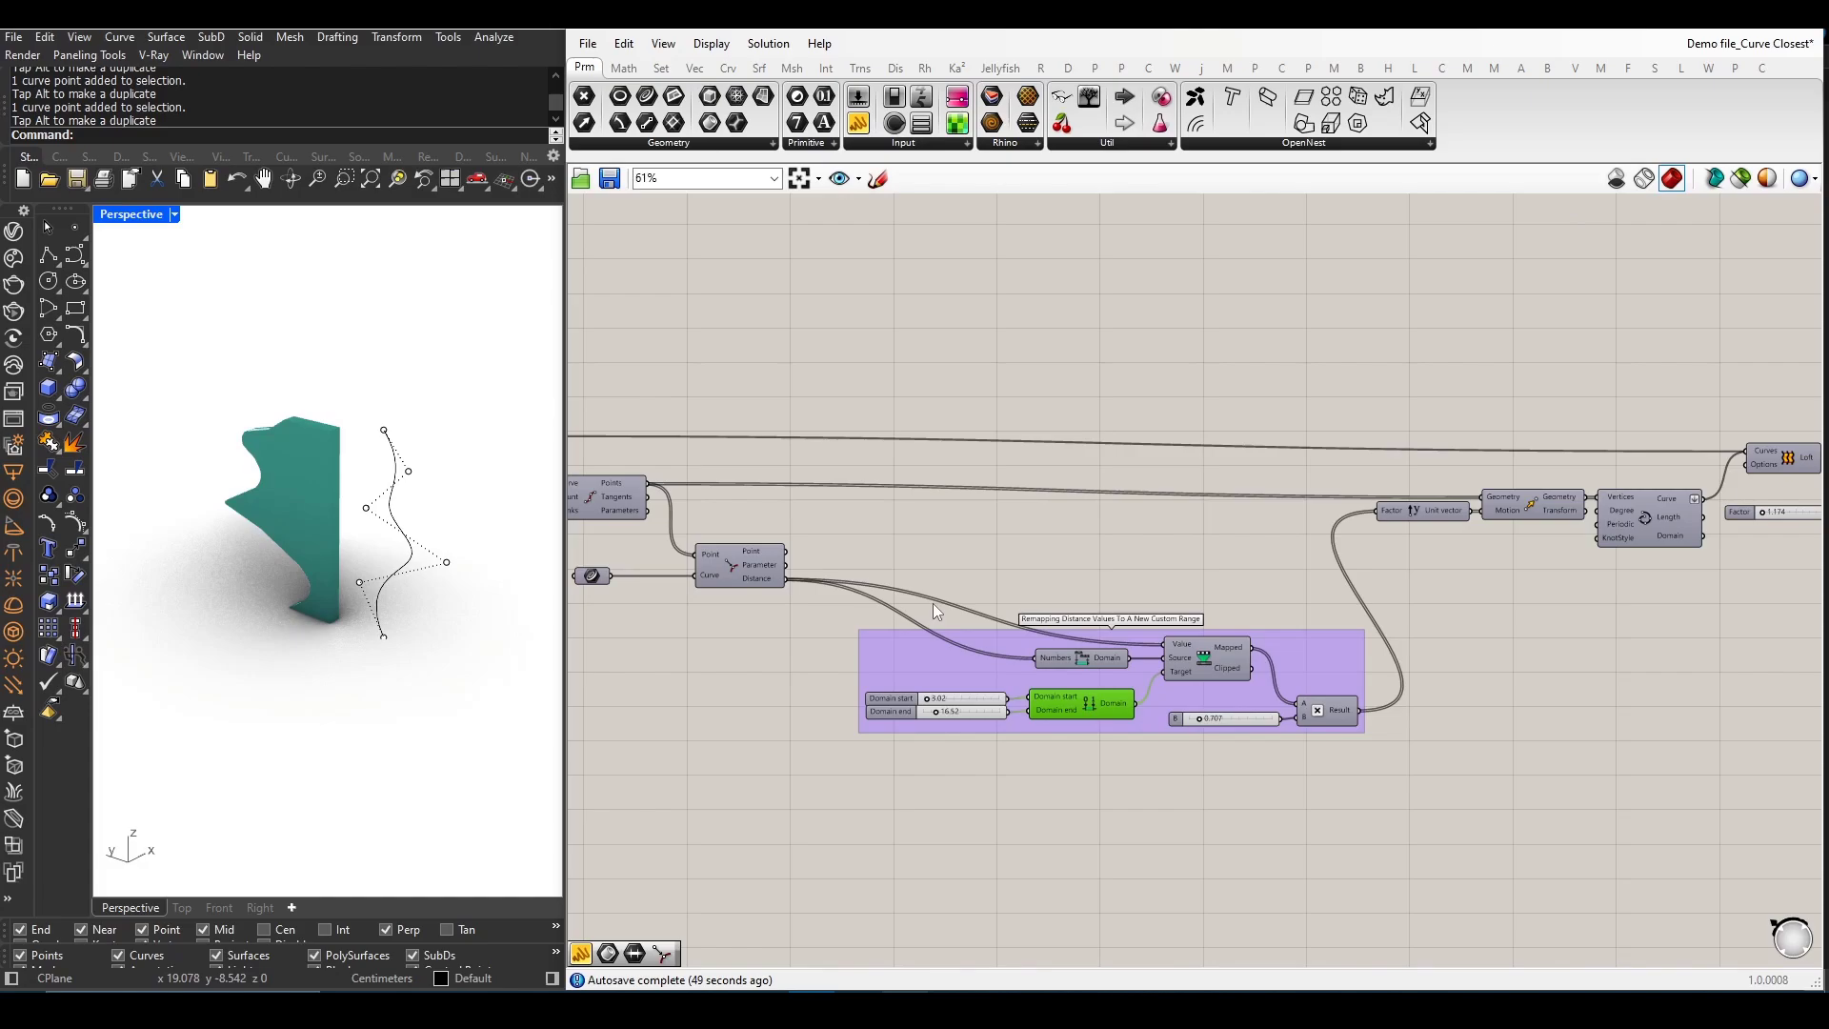
scroll(933, 603, "down", 3)
scroll(936, 605, "down", 1)
scroll(839, 608, "up", 1)
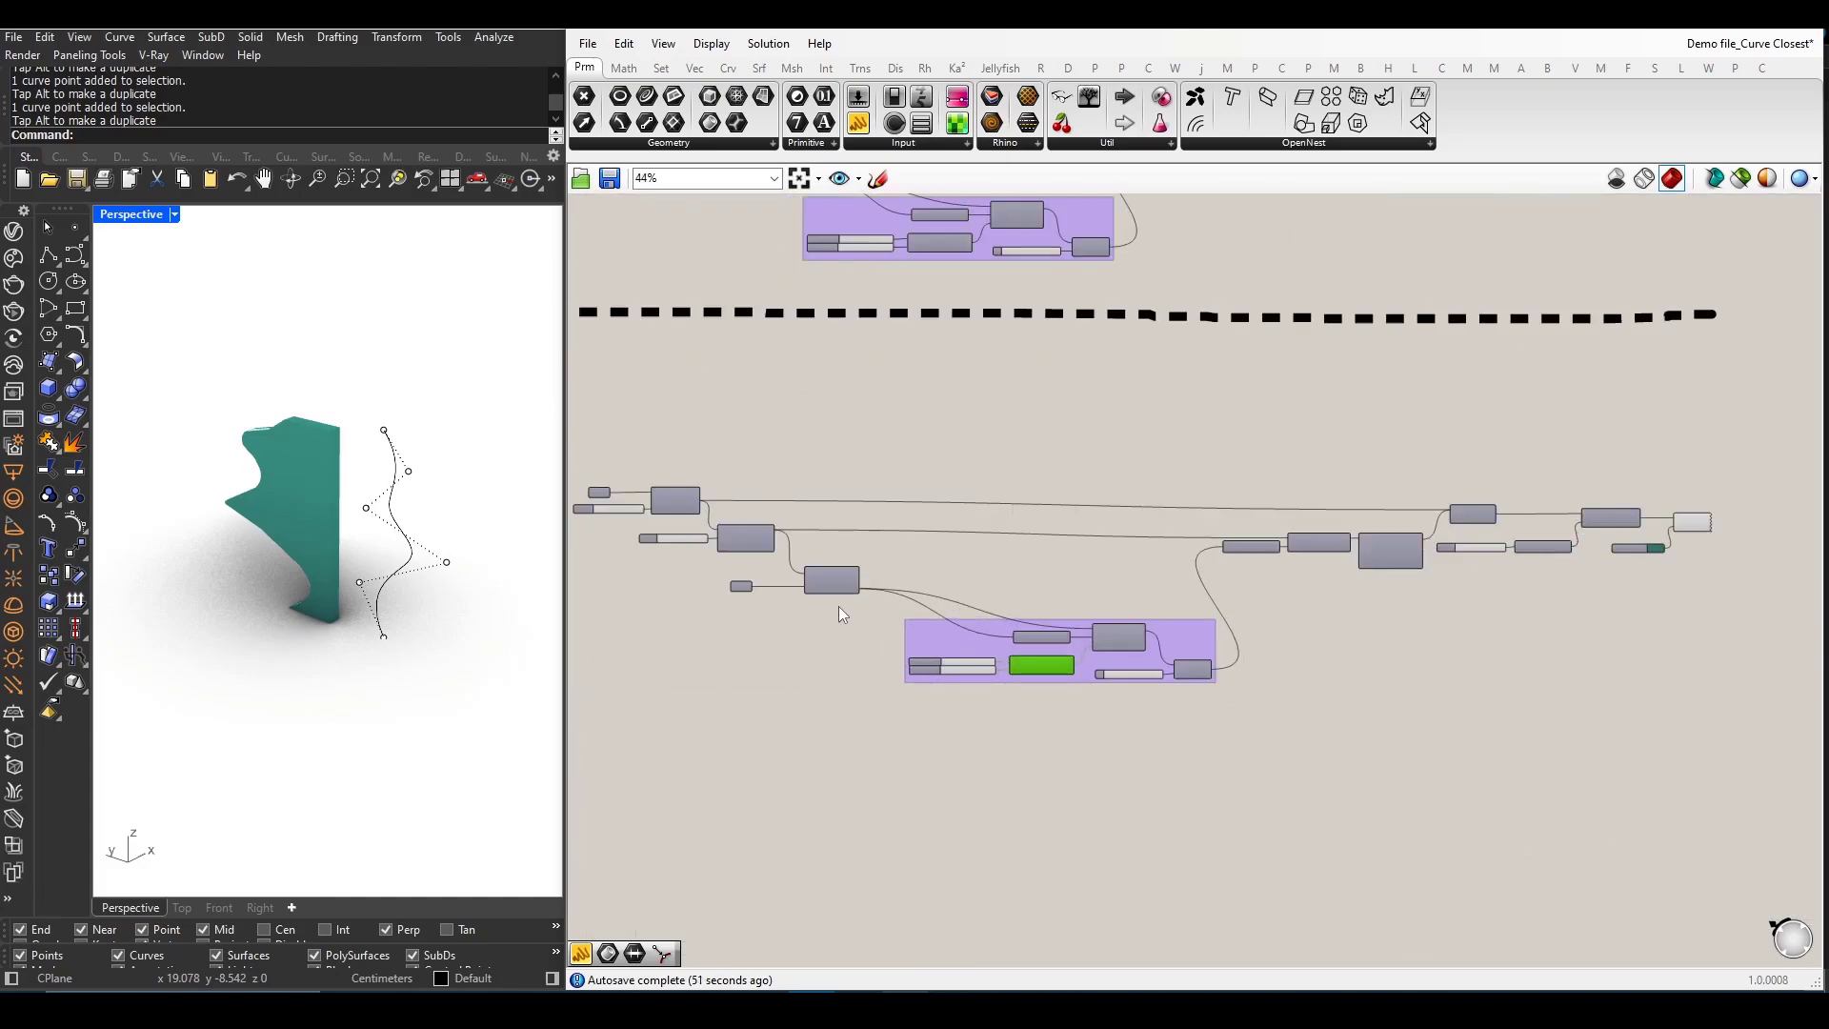